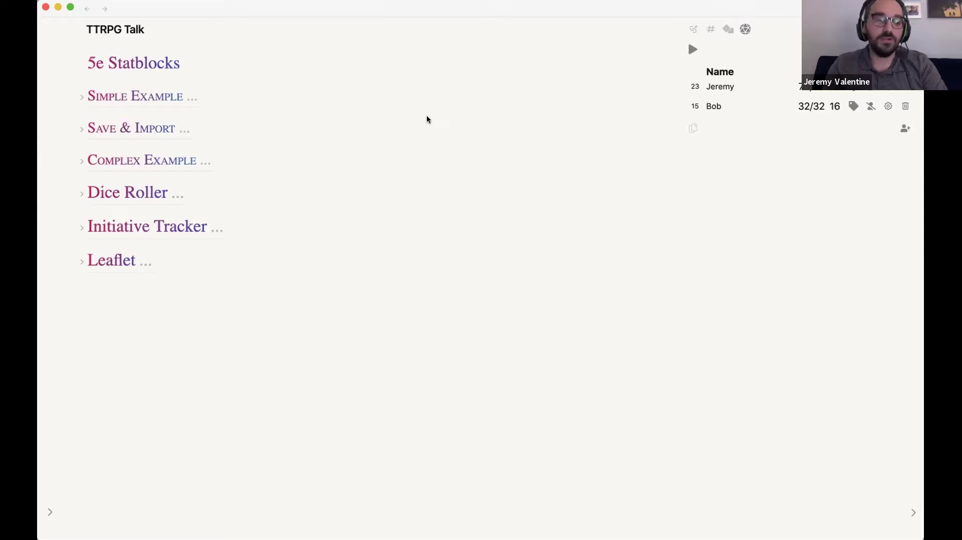
- Search the community plugins for "5e"
click(53, 516)
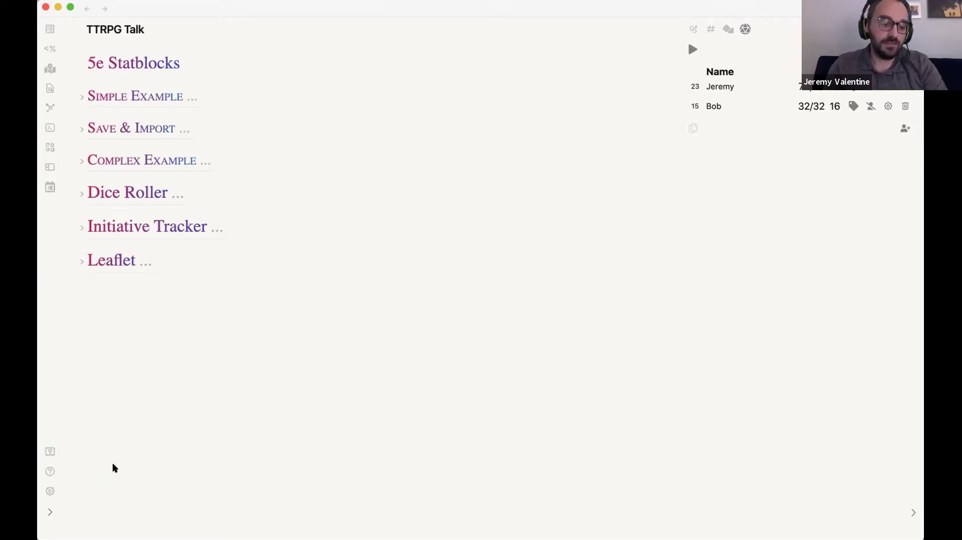
click(50, 491)
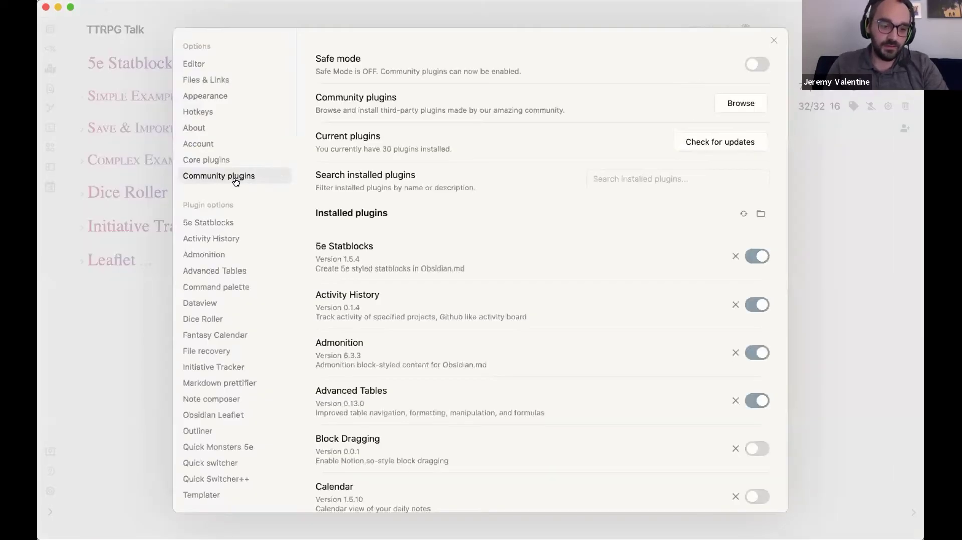
click(740, 103)
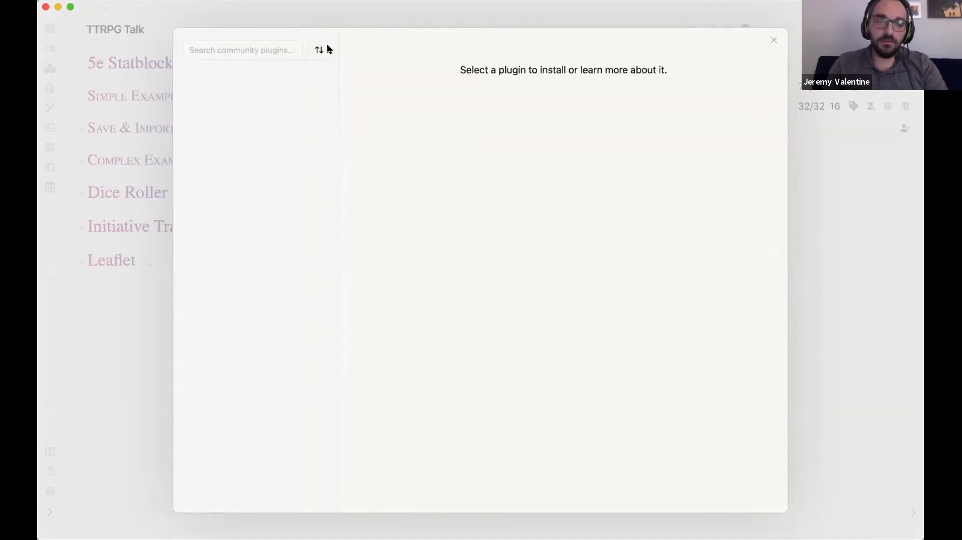
click(266, 50)
text(5e)
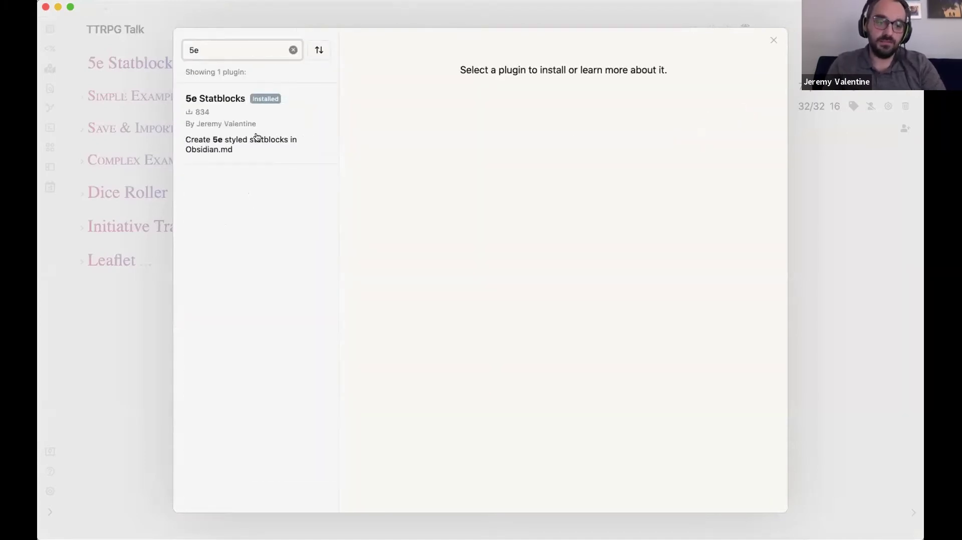
- Review the 5e Statblocks plugin's description and usage syntax, and close the settings
click(256, 134)
scroll(534, 230, down, 5)
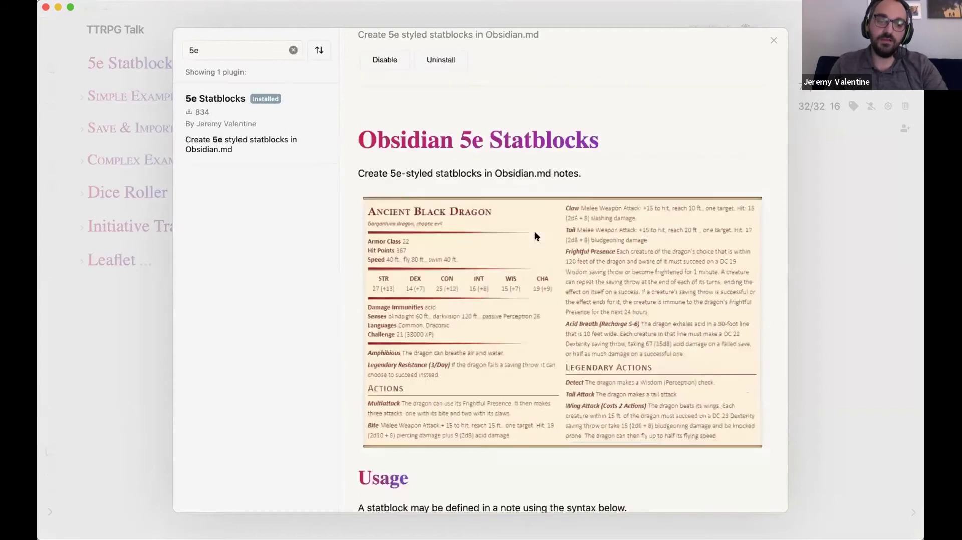
scroll(534, 230, down, 8)
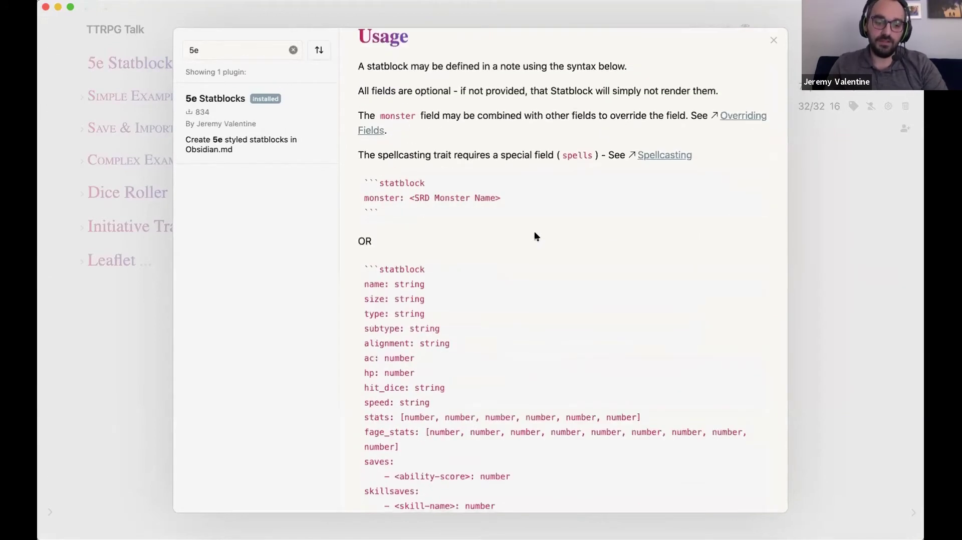
key(Escape)
key(Escape)
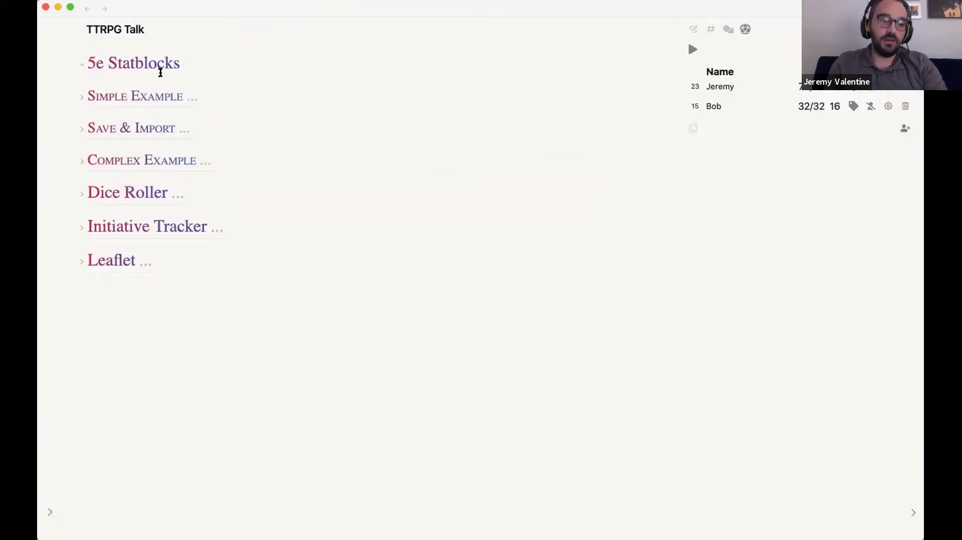
- Expand the Simple Example section of the note and hide the initiative tracker sidebar to give the statblock more room
click(84, 96)
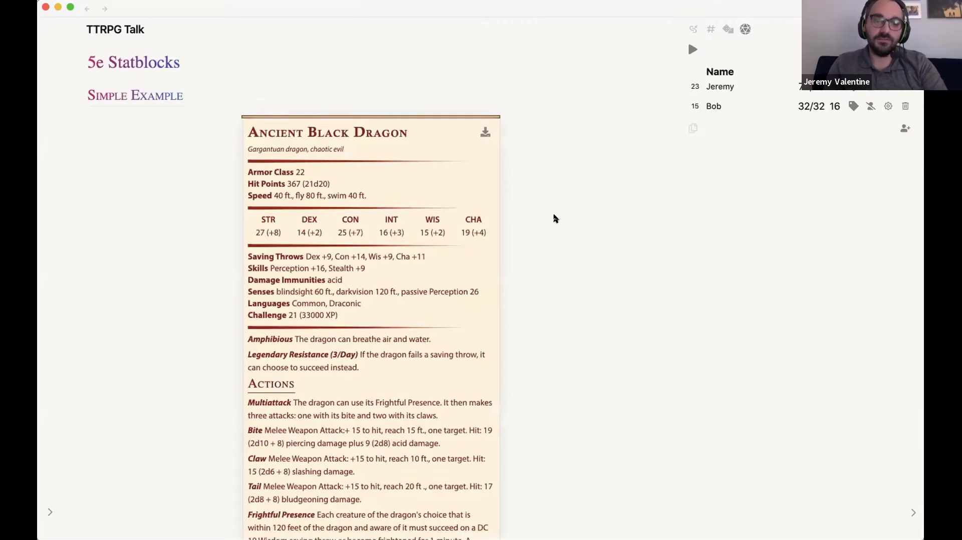
scroll(601, 215, down, 3)
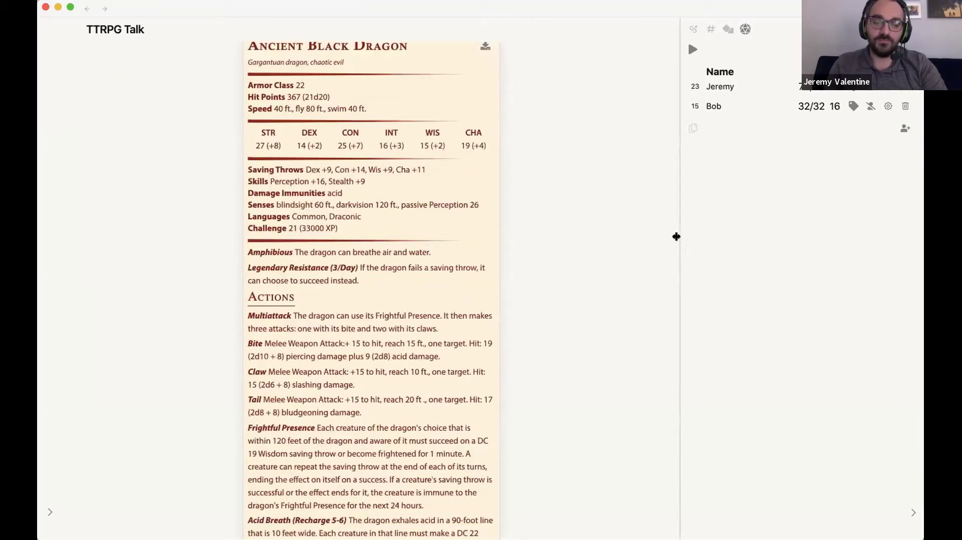
drag(712, 239, 747, 243)
scroll(651, 250, up, 3)
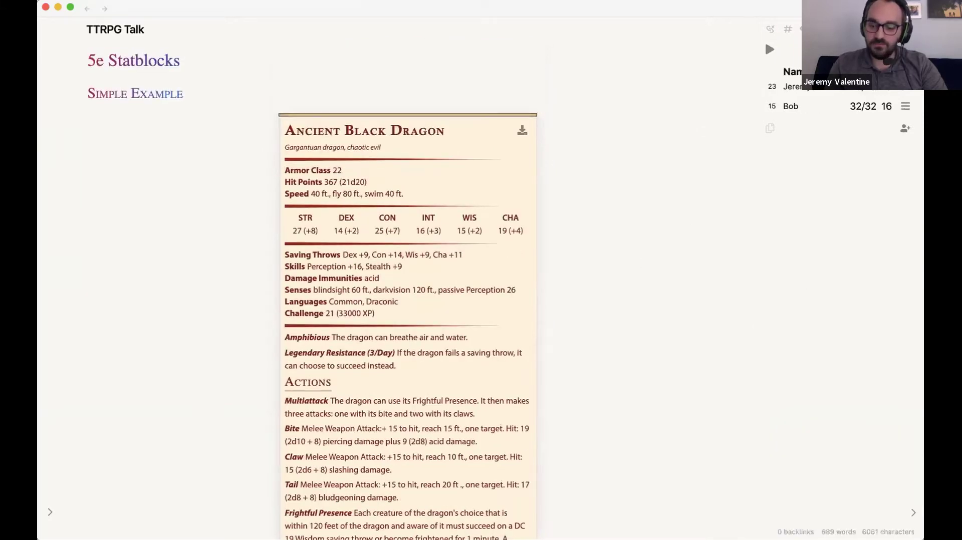
click(913, 512)
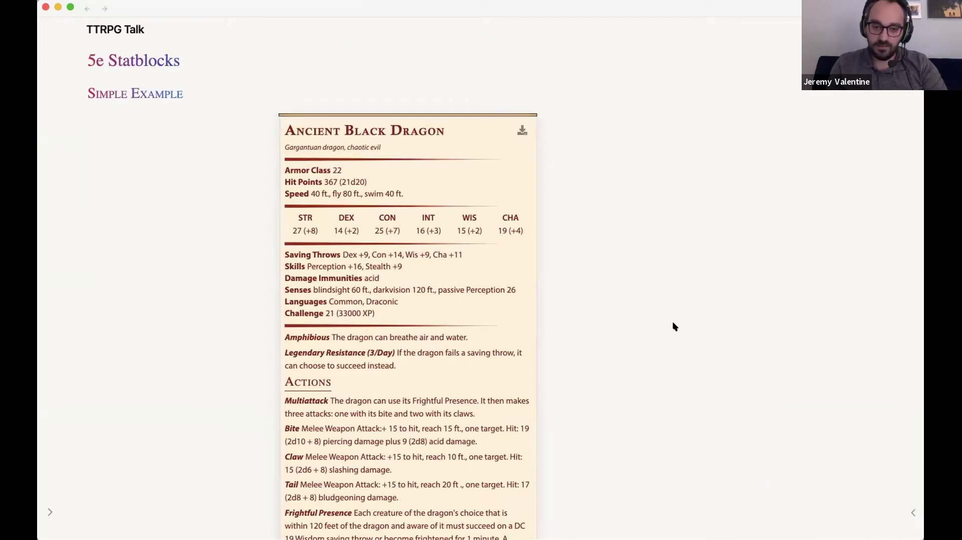
- Compare the Ancient Black Dragon statblock's source code with its rendered preview, and collapse the Simple Example section in the source
key(super+e)
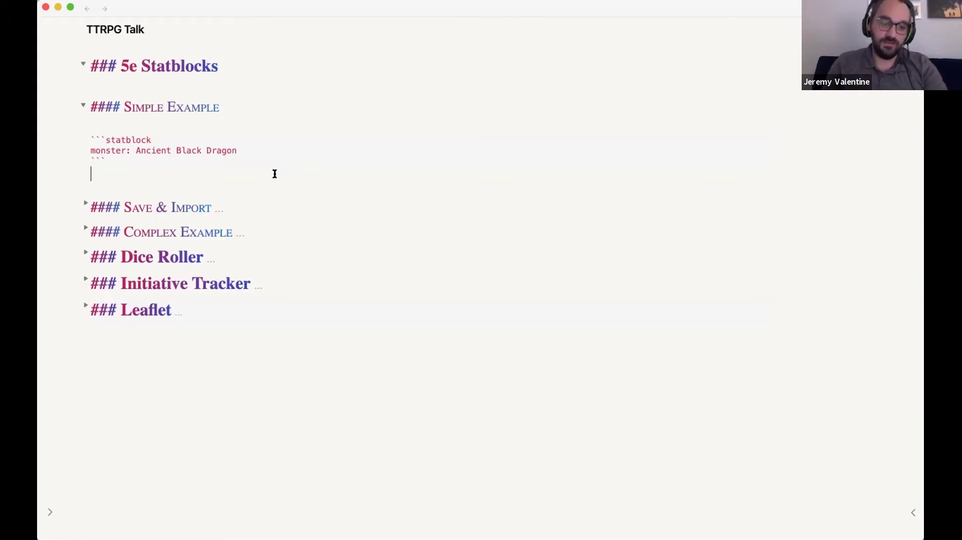
key(super+e)
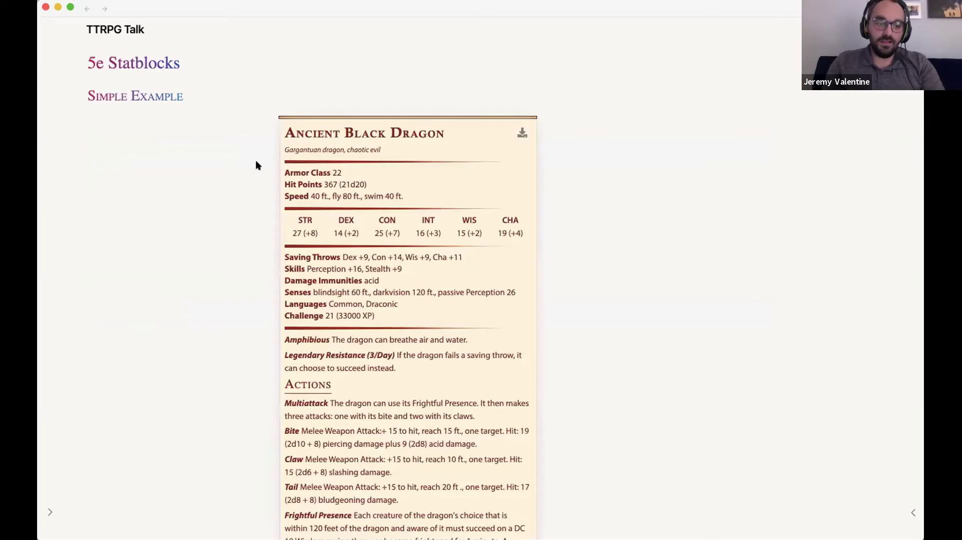
scroll(561, 196, down, 3)
scroll(561, 195, down, 5)
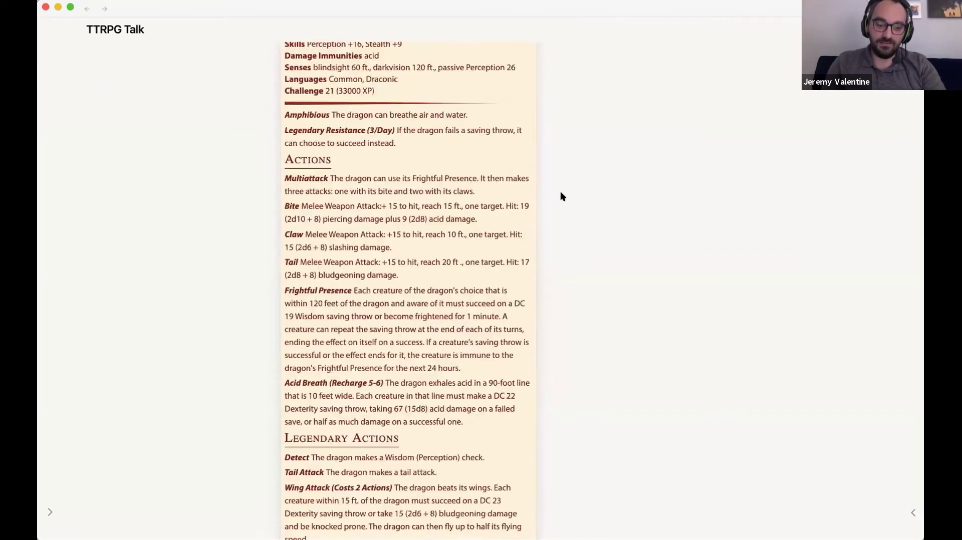
scroll(561, 193, up, 6)
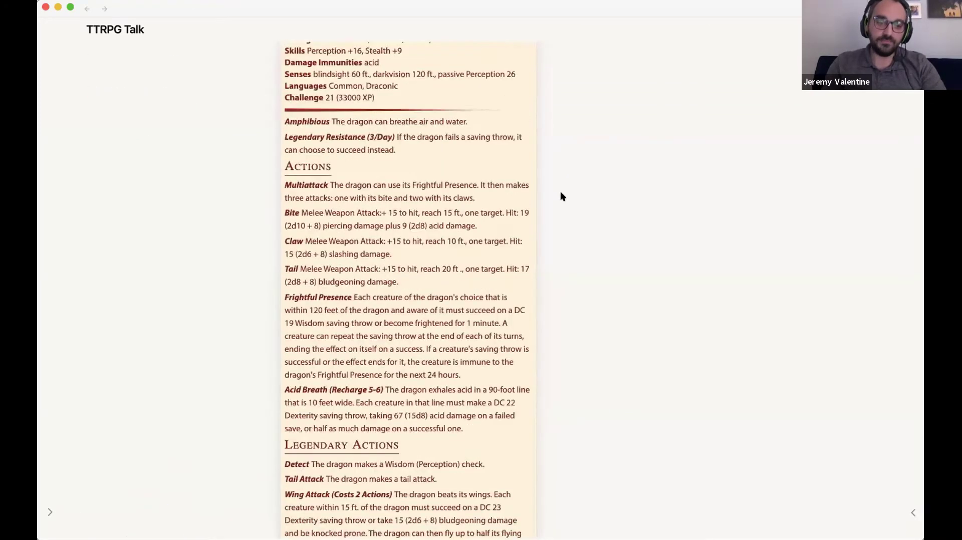
key(super+e)
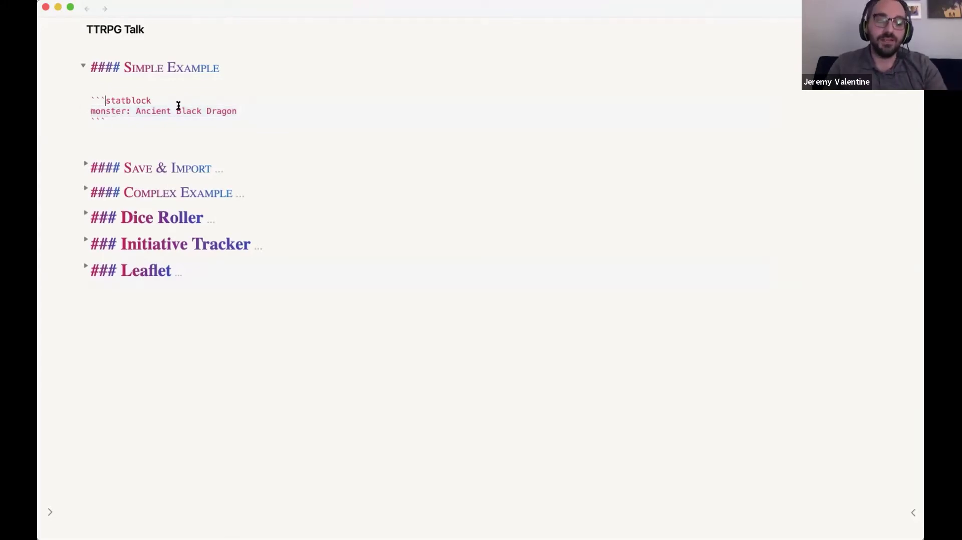
key(super+e)
scroll(386, 170, up, 2)
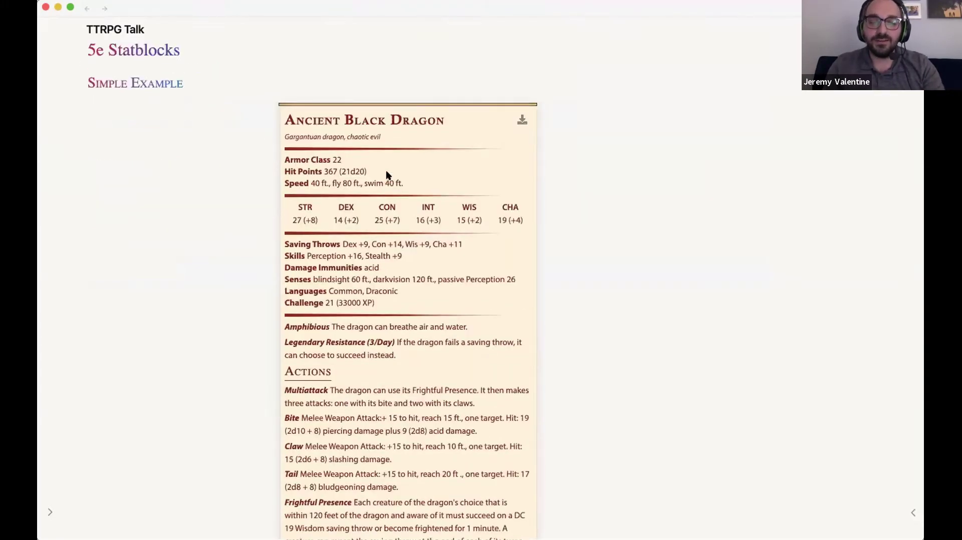
scroll(386, 170, down, 5)
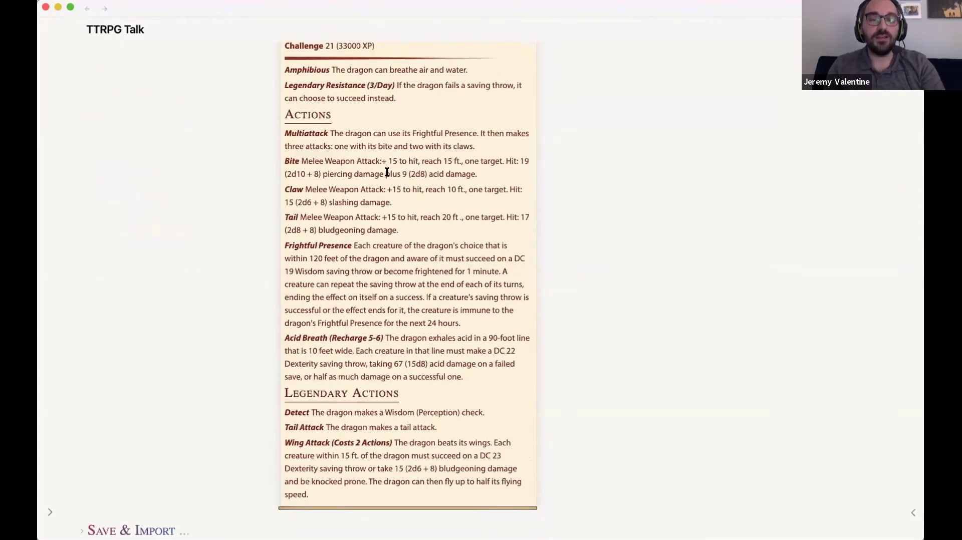
key(super+e)
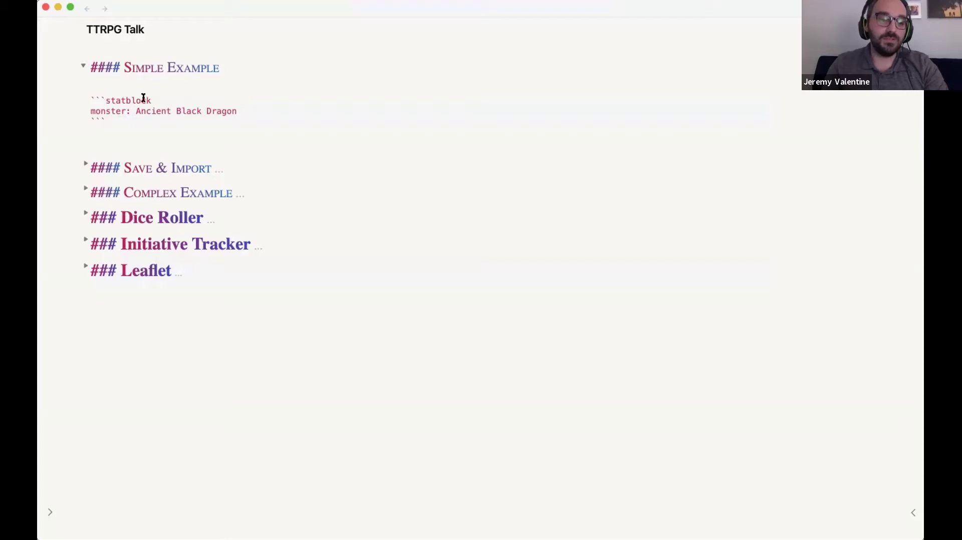
click(84, 67)
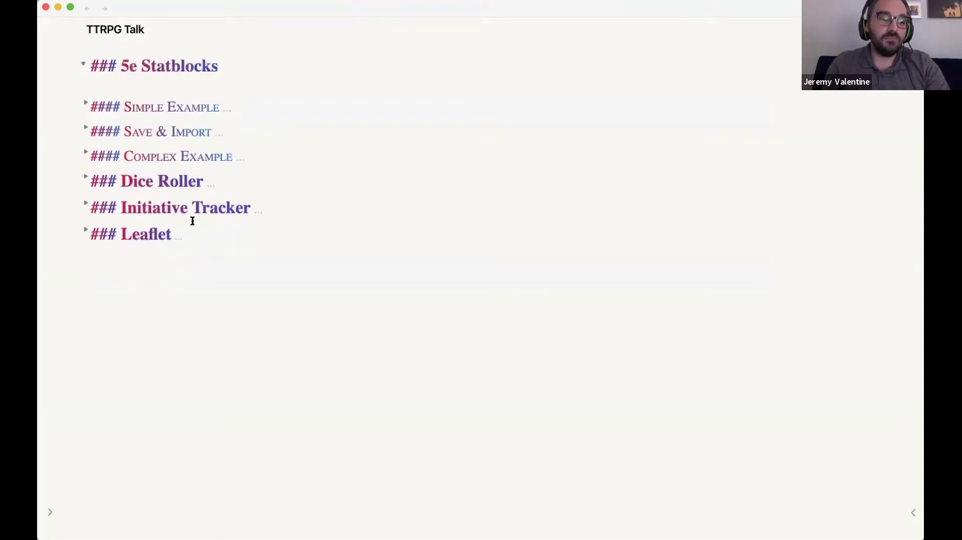
- Open the 5e Statblocks plugin settings and look through the import options and the homebrew monsters
click(51, 494)
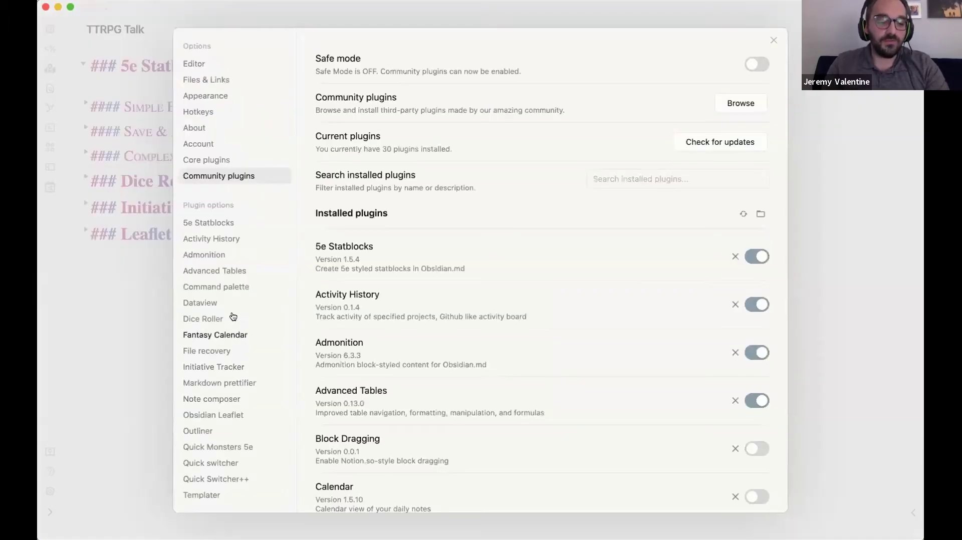
click(243, 229)
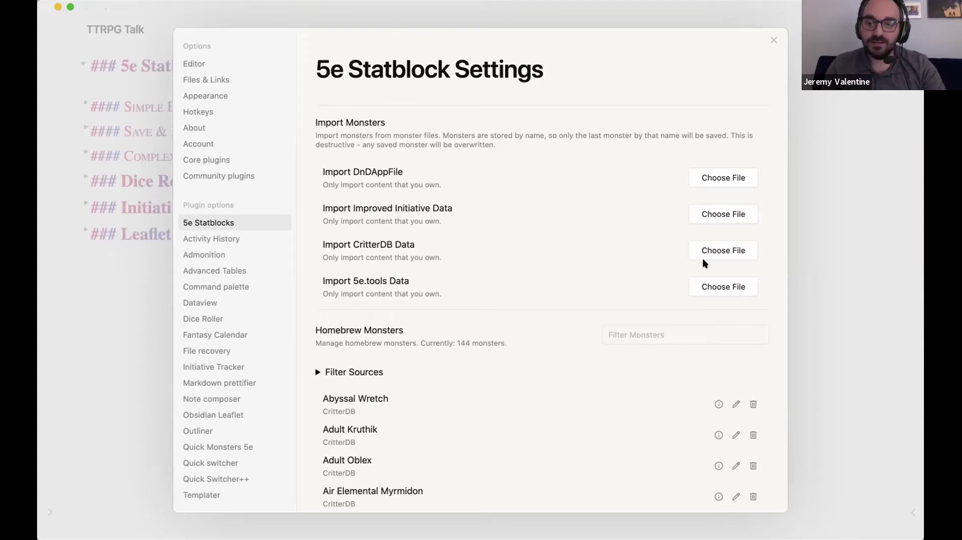
scroll(615, 250, down, 3)
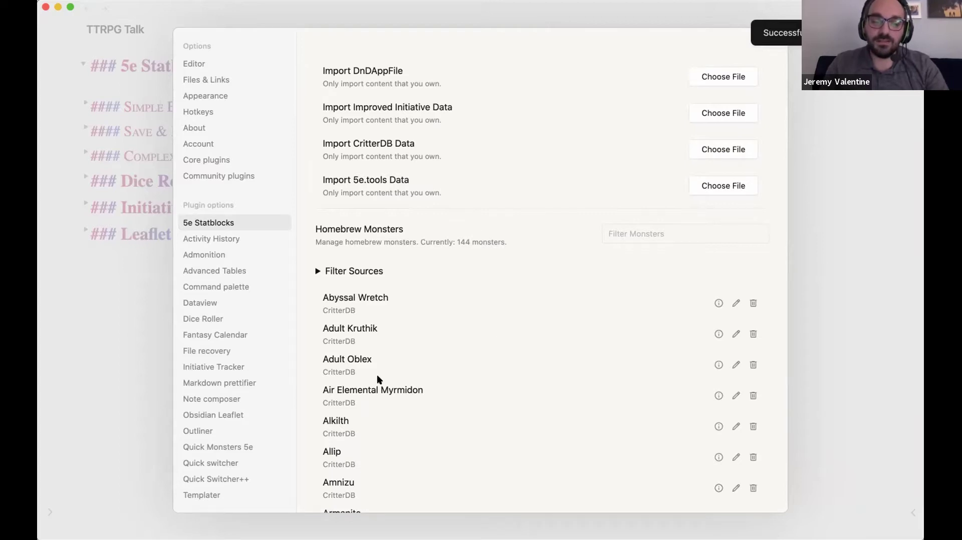
scroll(409, 361, down, 5)
scroll(409, 356, down, 10)
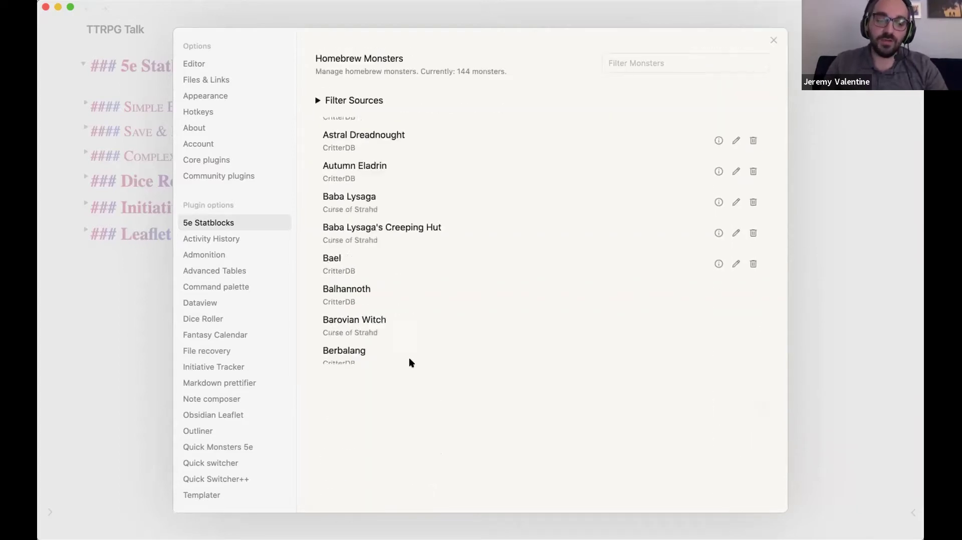
scroll(359, 377, up, 15)
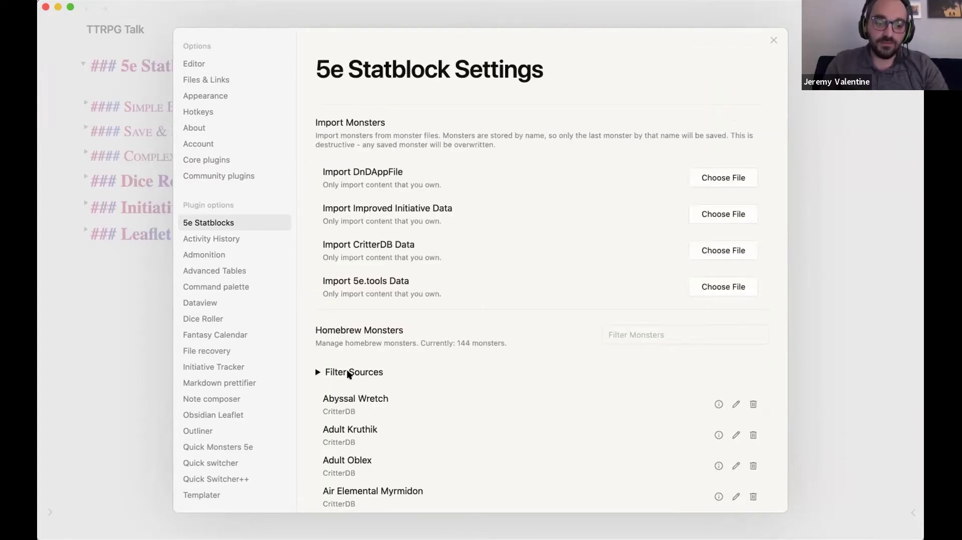
- Filter the homebrew monsters to exclude the CritterDB source, look through the Curse of Strahd entries, and close the settings
click(347, 372)
scroll(416, 324, down, 3)
click(370, 328)
scroll(562, 308, down, 5)
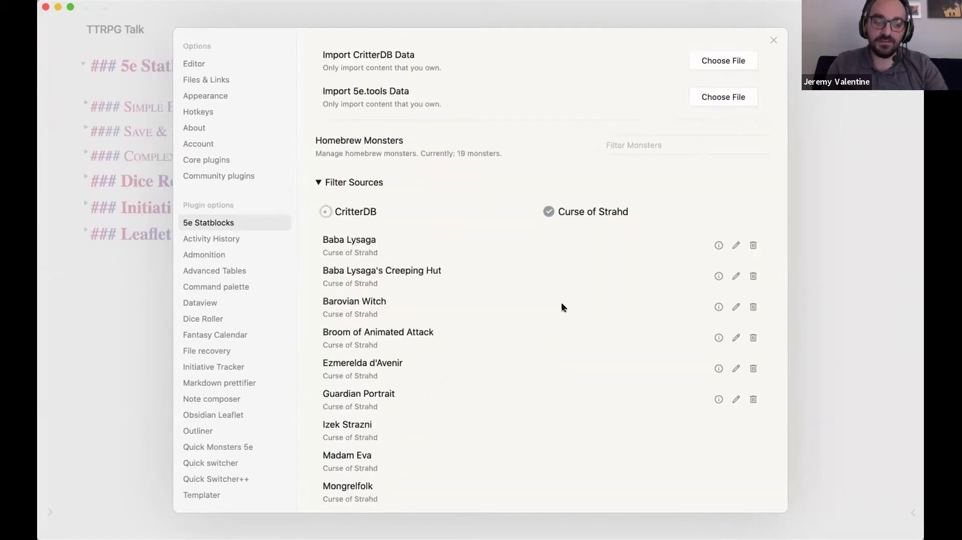
scroll(498, 279, up, 3)
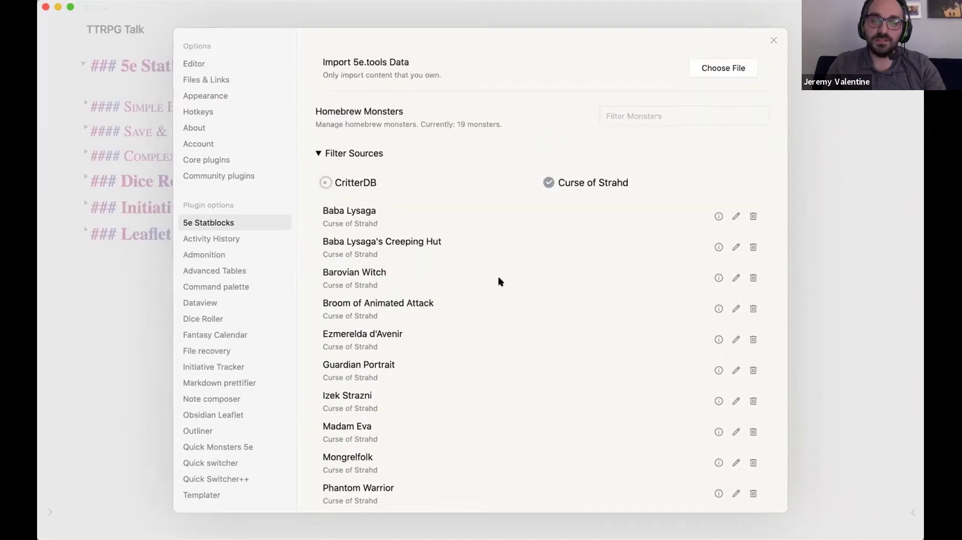
click(103, 273)
- Replace the monster in the Simple Example statblock with Strahd Zombie and preview the rendered result
click(94, 108)
drag(235, 147, 137, 144)
text(Str)
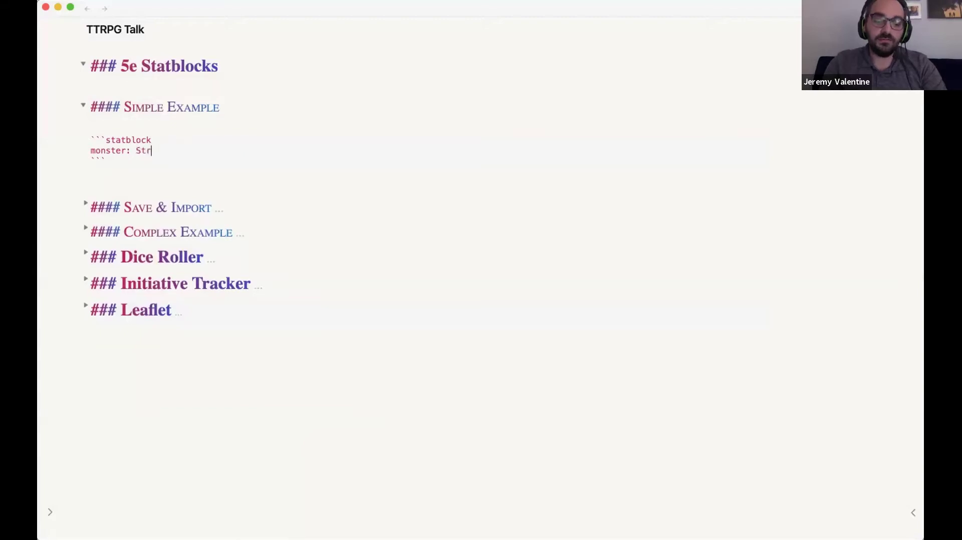
text(ahd Zombie)
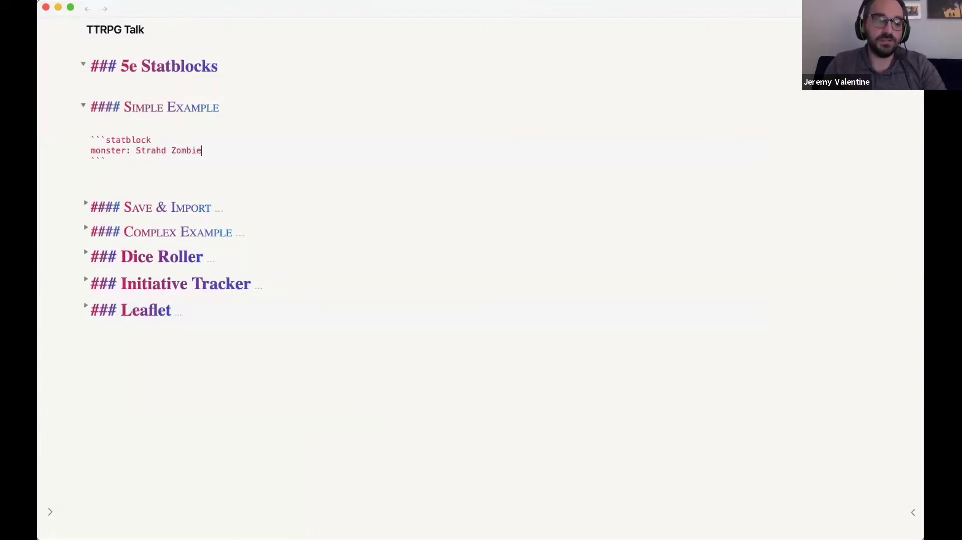
key(ctrl+e)
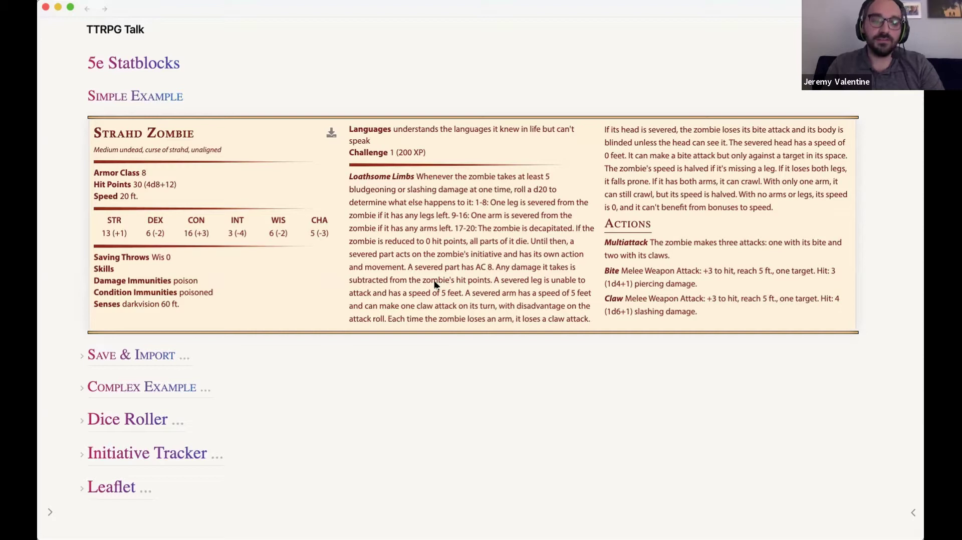
- Return to the source, undo the monster name change, and collapse the Simple Example section
key(super+e)
key(super+z)
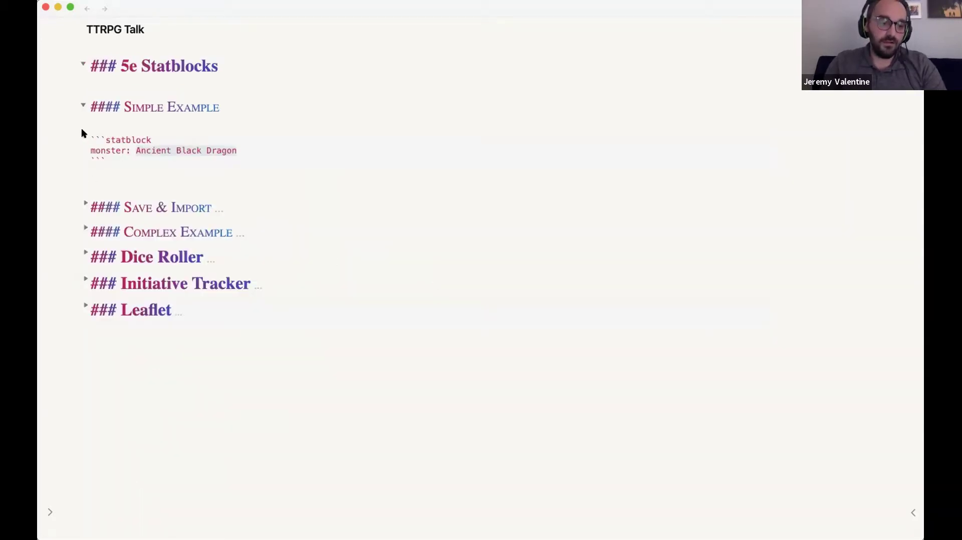
click(85, 105)
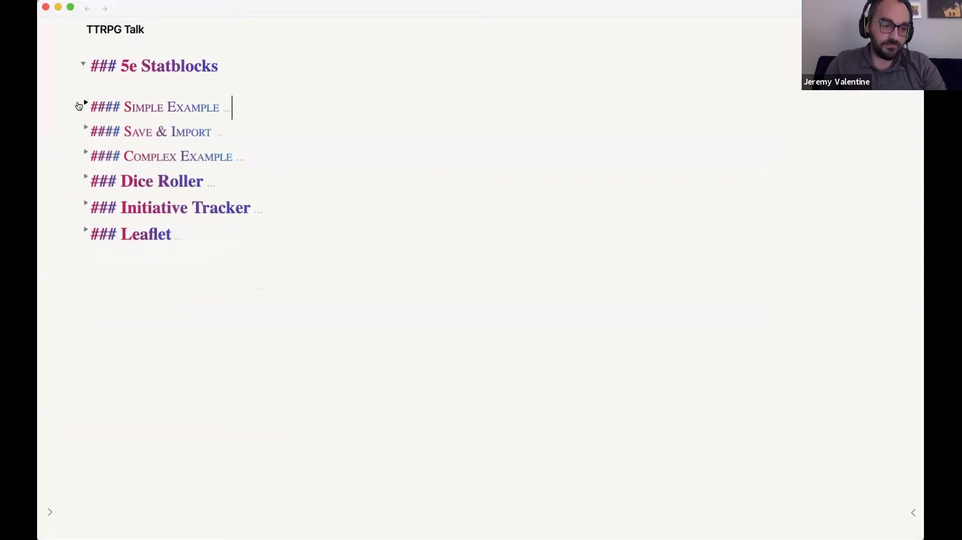
- Expand the Complex Example section and delete the outer four-backtick fences around the Ancient Black Dragon statblock
click(84, 154)
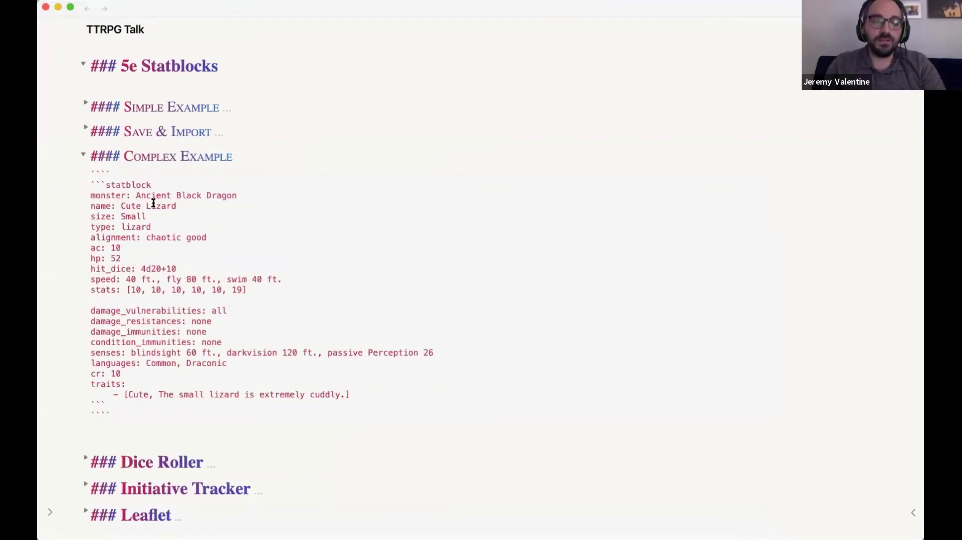
double_click(113, 174)
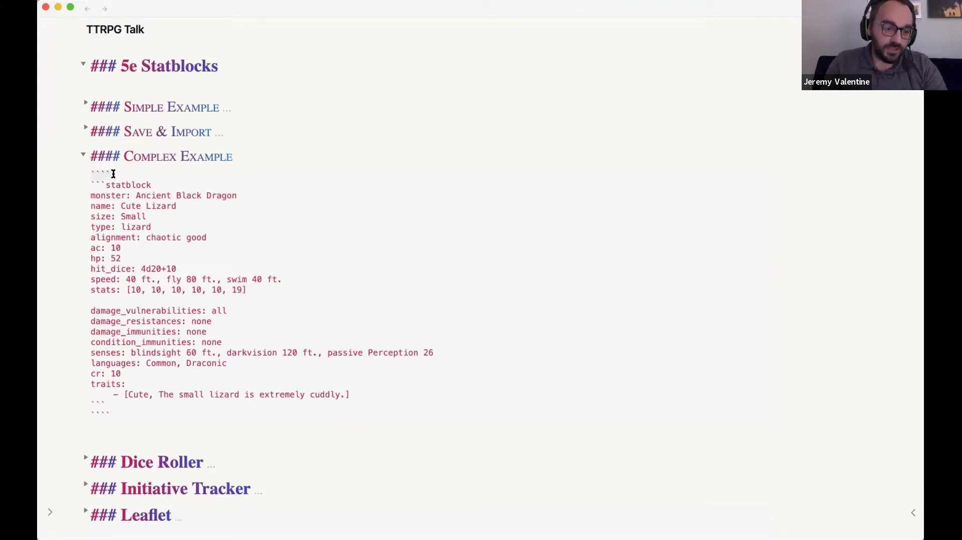
key(BackSpace)
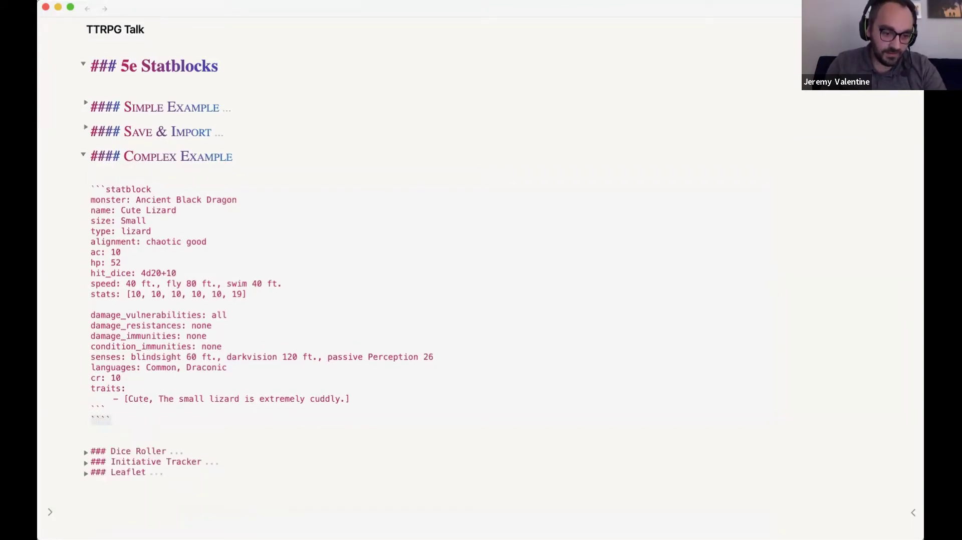
click(100, 420)
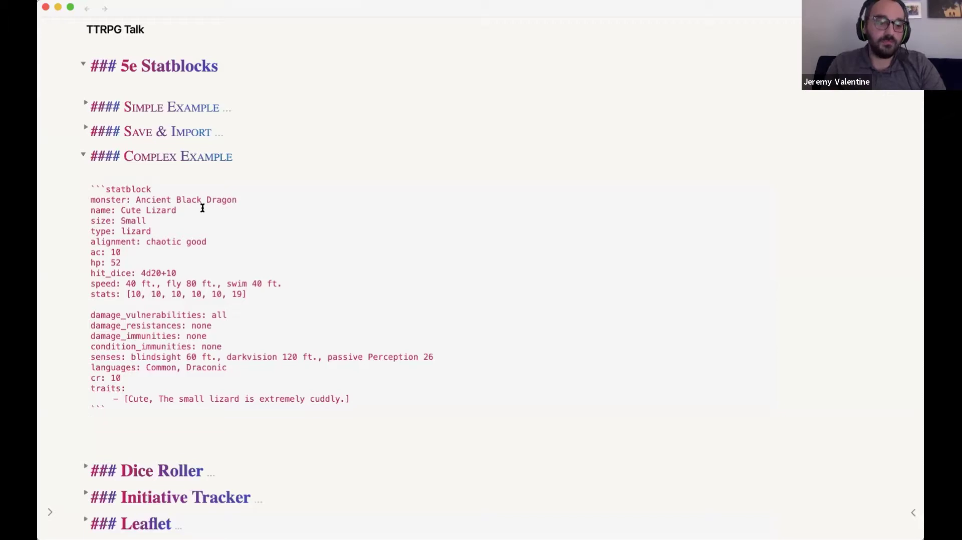
- Review the override fields beneath the monster line from name to cr, and preview the rendered Cute Lizard statblock
click(235, 189)
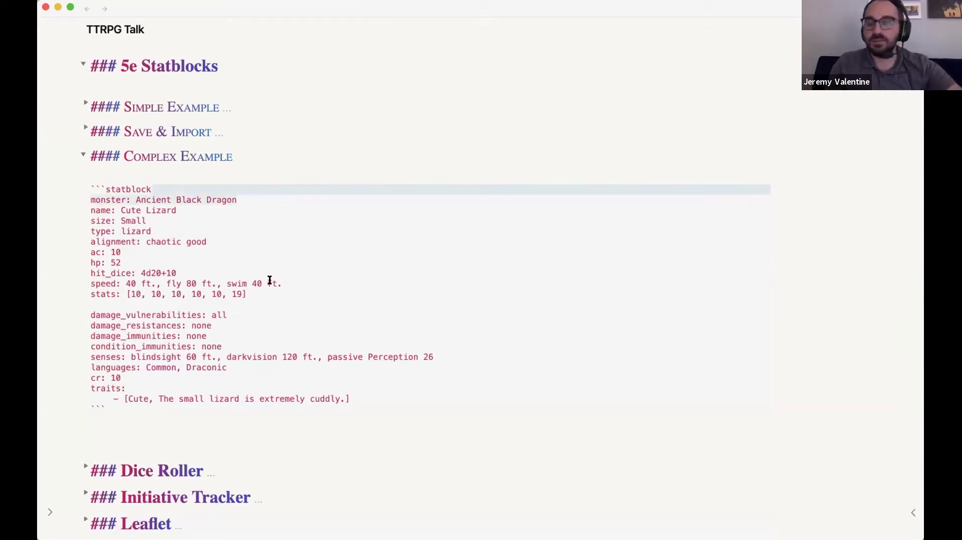
click(397, 266)
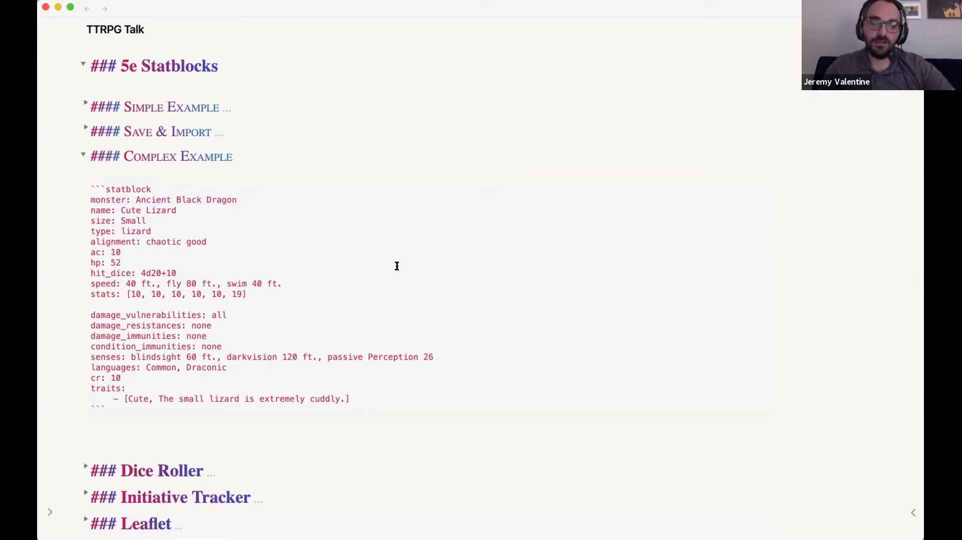
drag(91, 210, 226, 383)
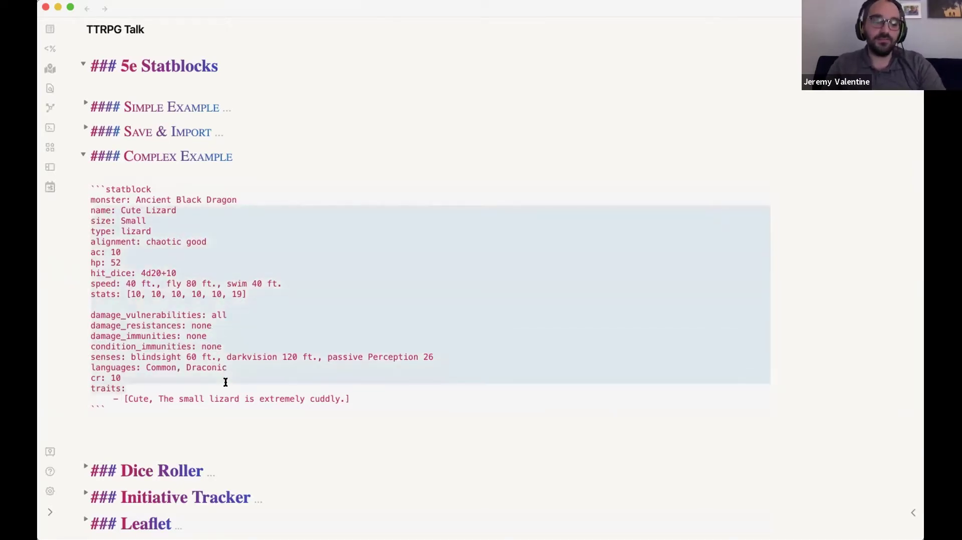
click(326, 219)
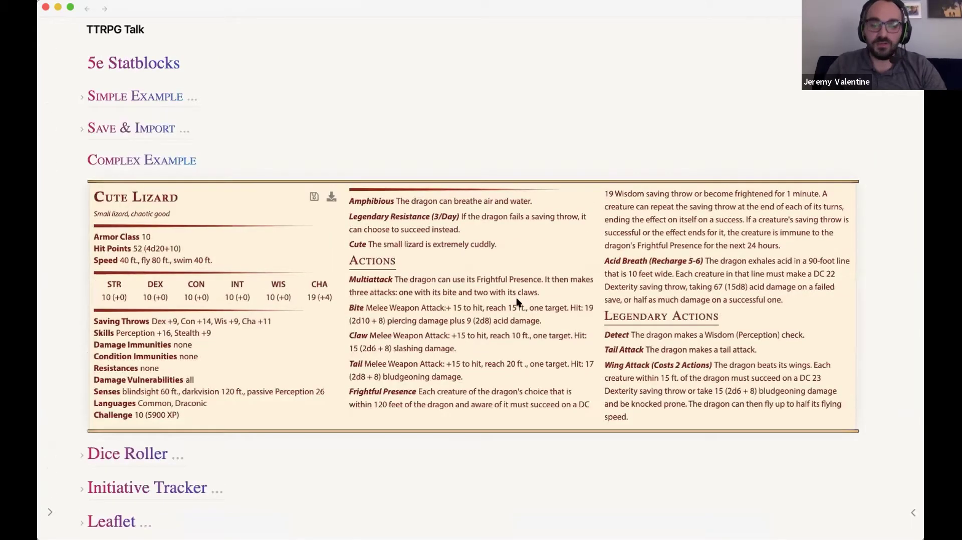
scroll(517, 299, down, 2)
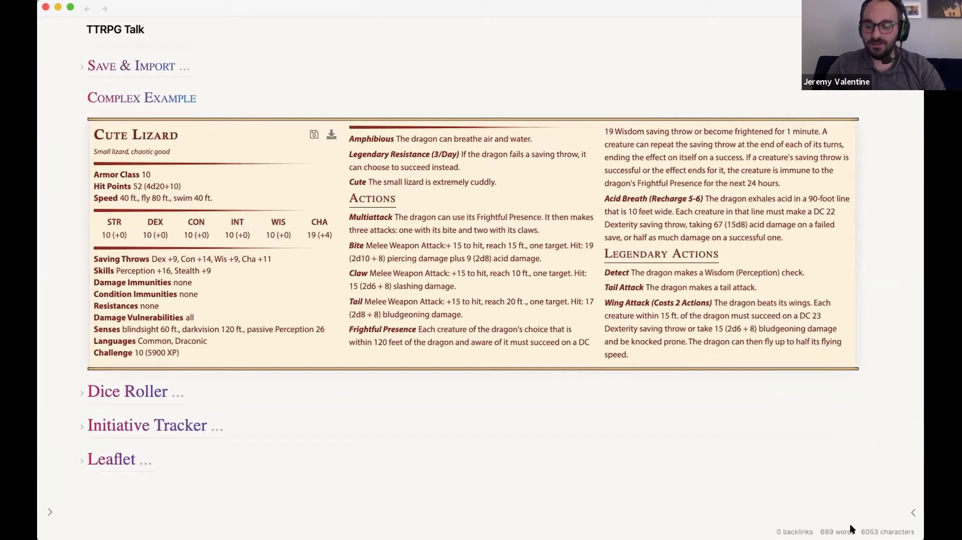
- Open the initiative tracker sidebar, narrow it, and examine the Cute Lizard statblock's layout in the preview
click(912, 515)
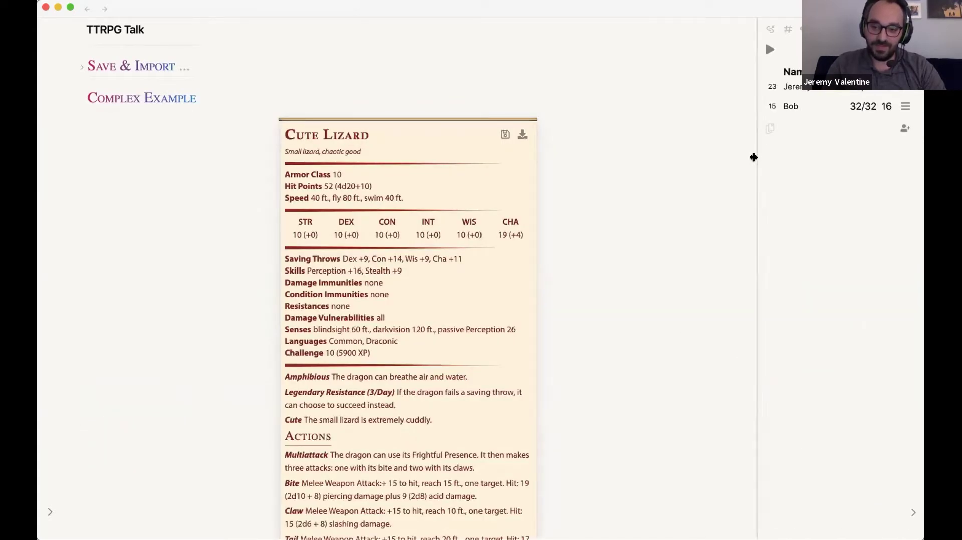
mouse_move(785, 155)
mouse_down()
mouse_move(801, 150)
mouse_move(784, 152)
mouse_up()
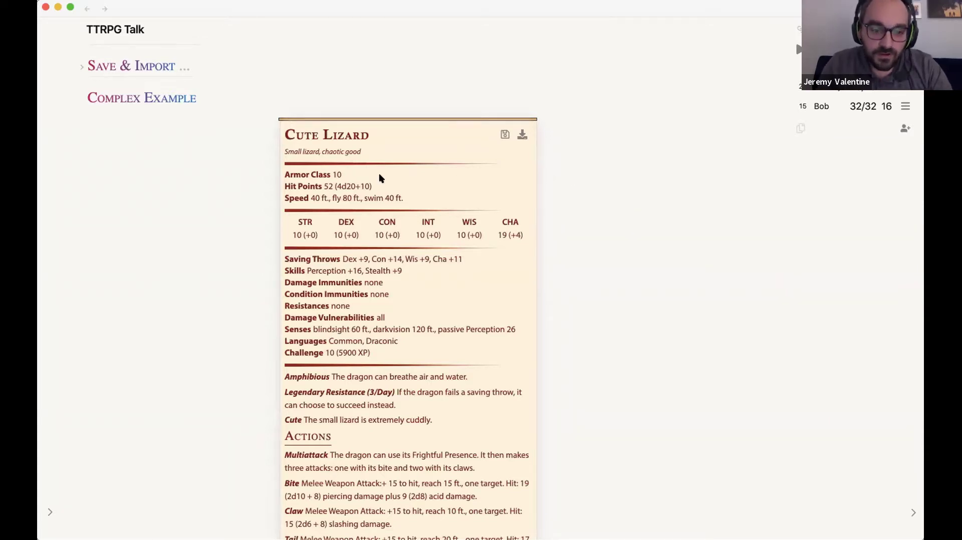
scroll(217, 159, down, 1)
scroll(216, 158, down, 2)
scroll(215, 157, up, 2)
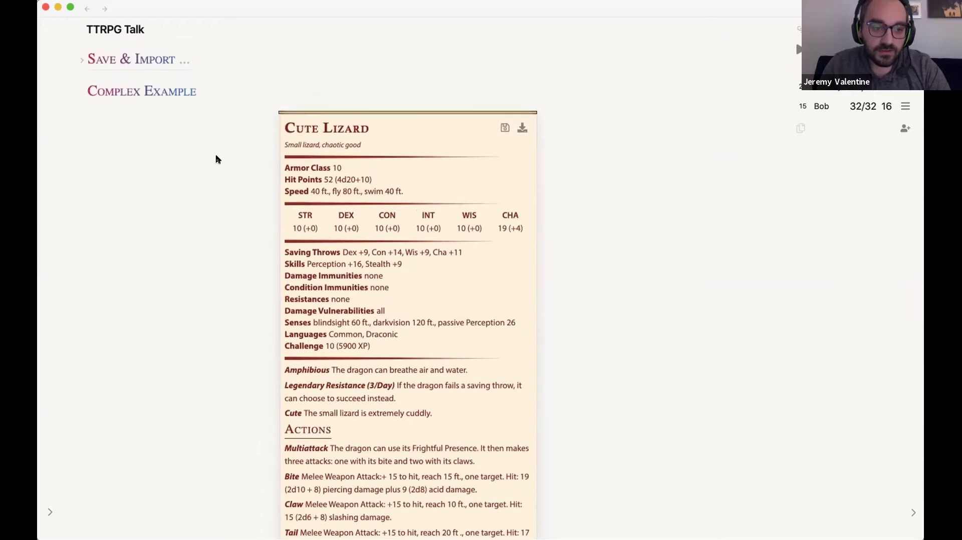
scroll(215, 158, down, 1)
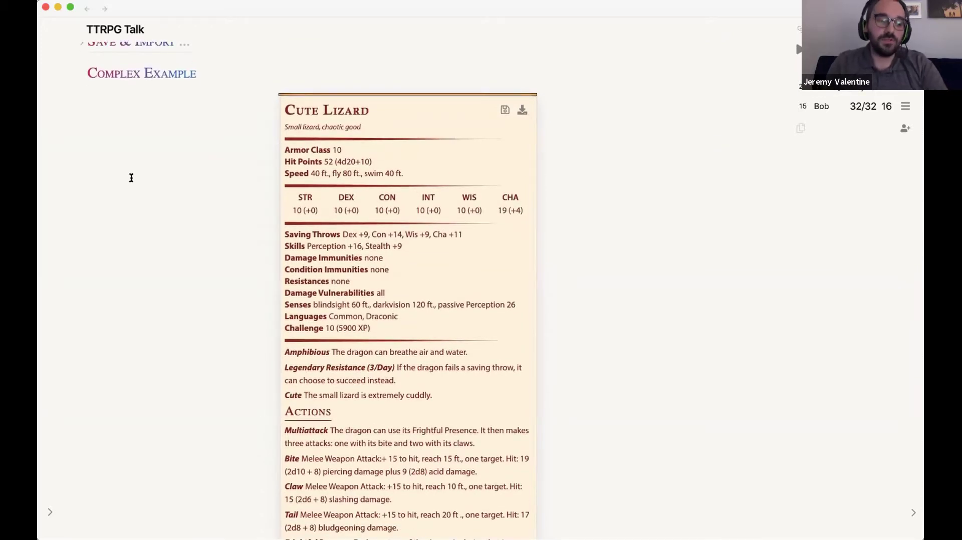
- Check the base monster line in the source and save the rendered Cute Lizard statblock as a monster
key(super+e)
drag(91, 144, 250, 145)
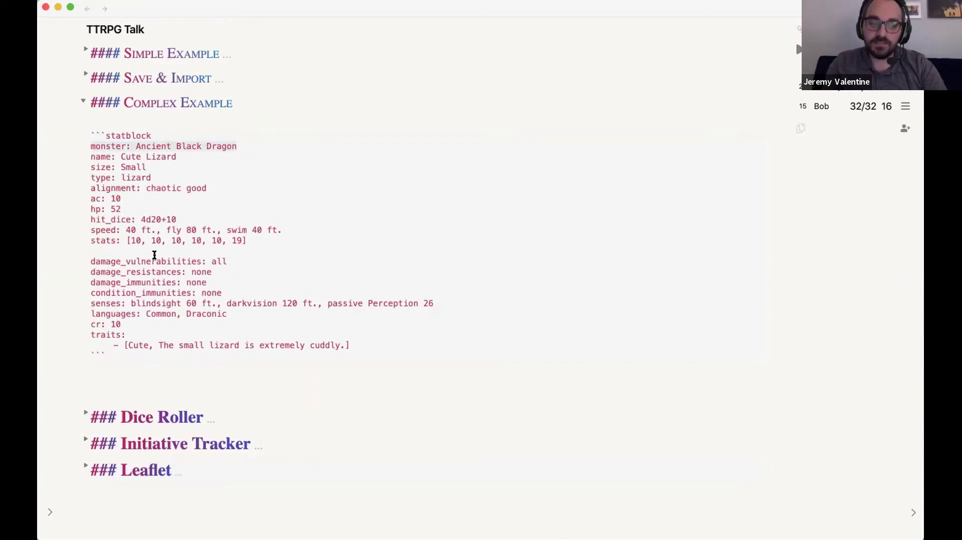
key(super+e)
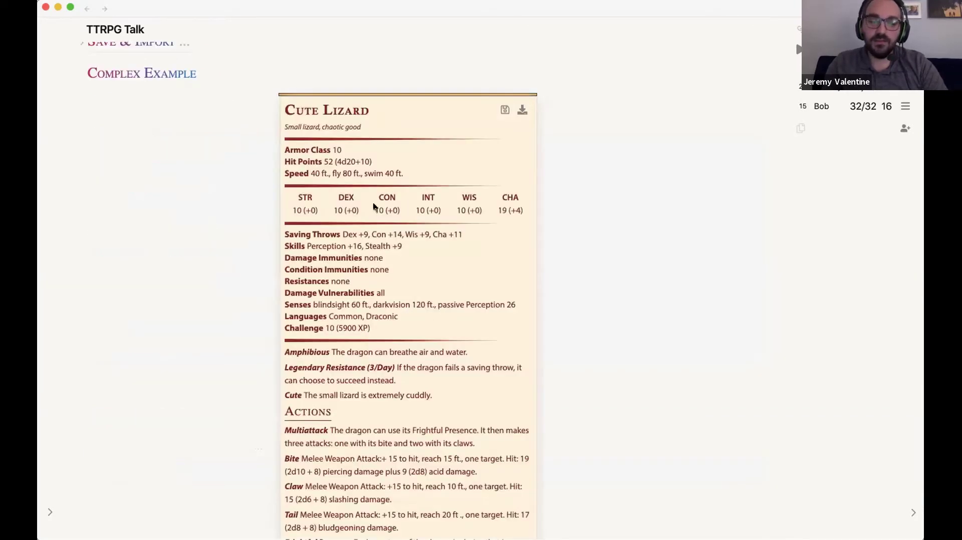
click(505, 111)
- Add a second statblock code block below the existing one, containing only monster: Cute Lizard
click(259, 256)
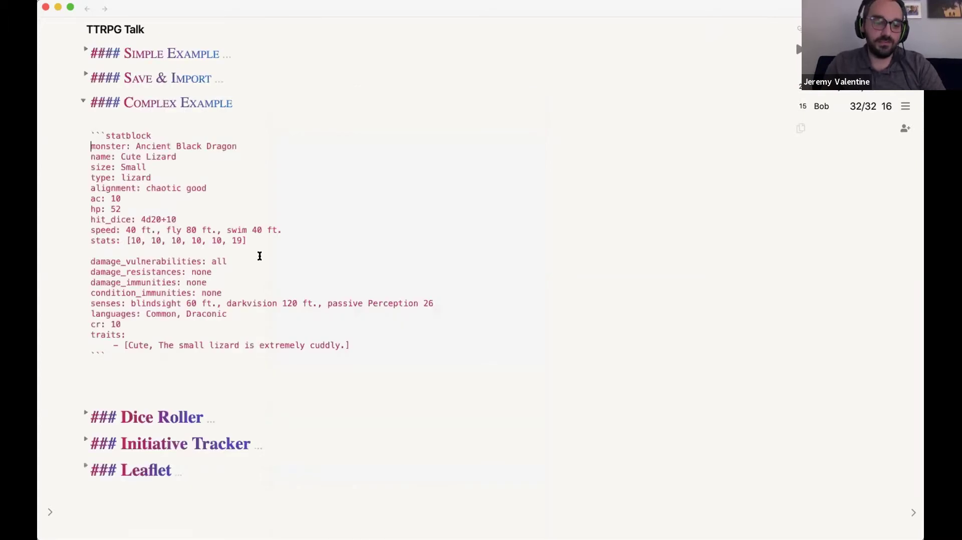
scroll(240, 266, down, 2)
click(216, 302)
key(Return)
key(Return)
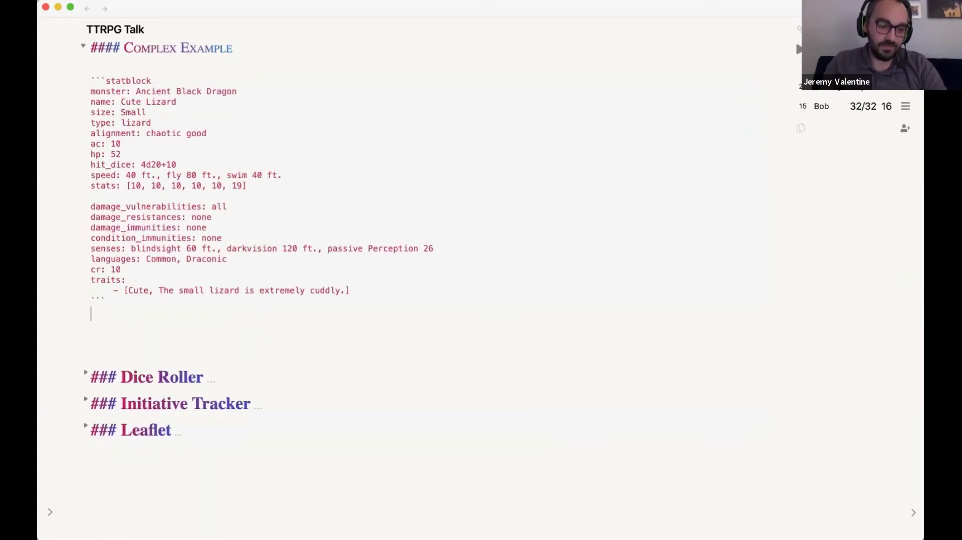
text(```statblock)
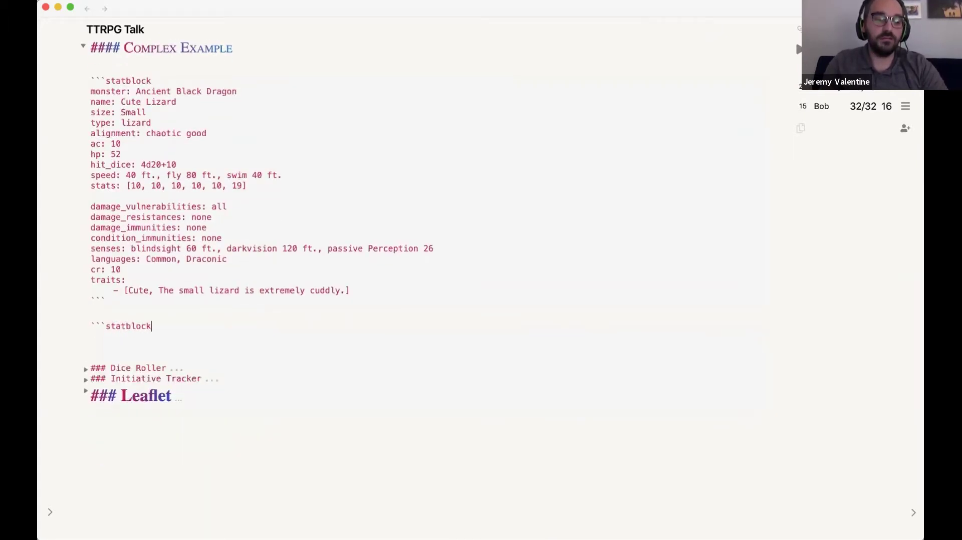
key(Return)
text(monster: Cute Lizard)
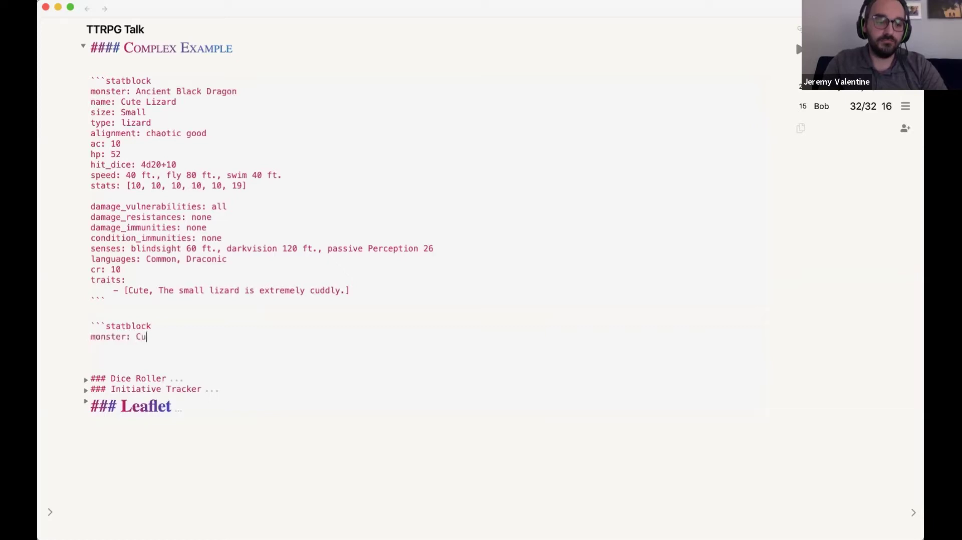
key(Return)
text(```)
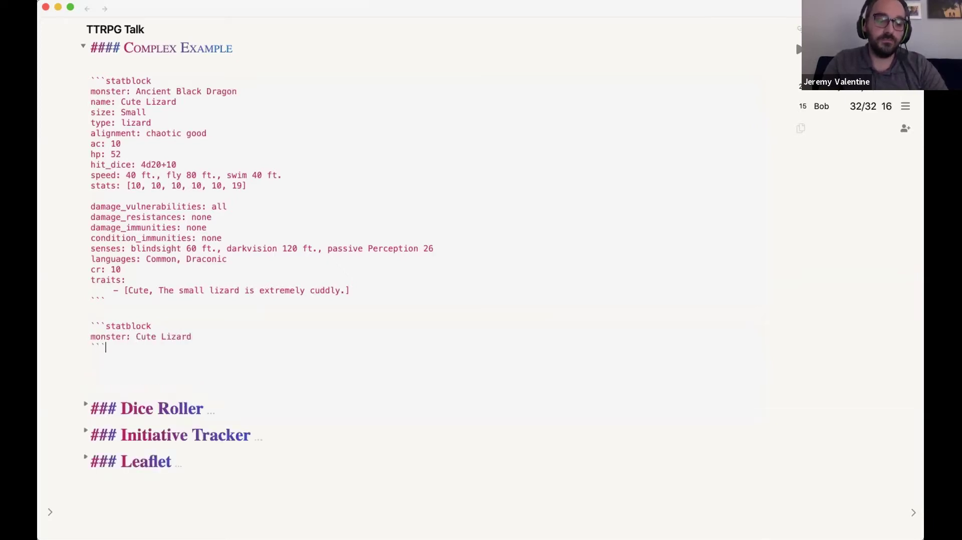
- Preview the note and look over the second Cute Lizard statblock down to its legendary actions
click(432, 359)
scroll(432, 358, down, 10)
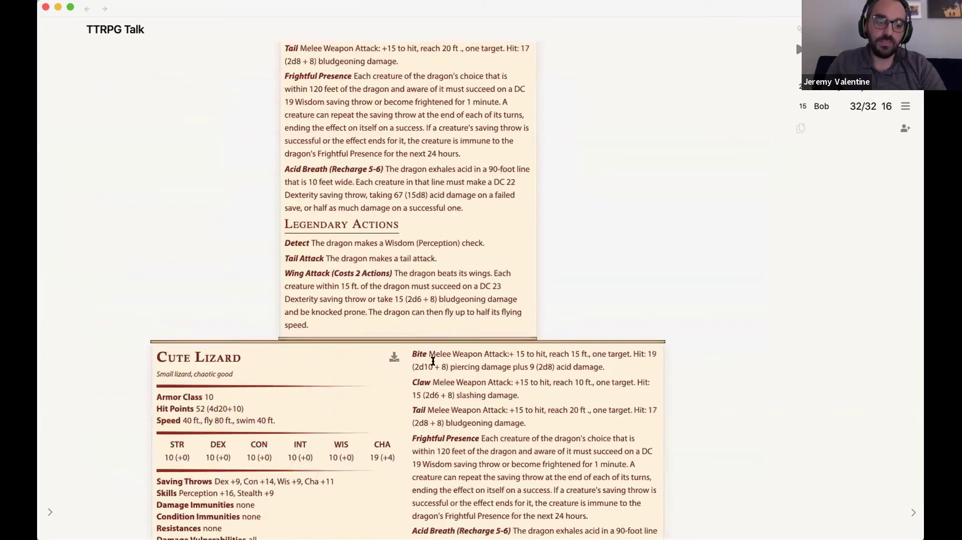
scroll(476, 355, down, 3)
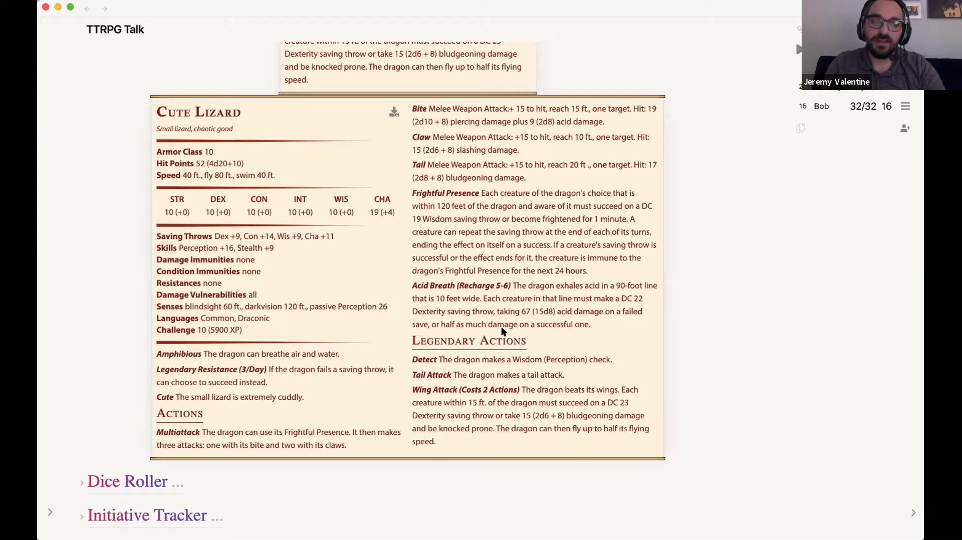
- Delete the short Cute Lizard statblock code block from the source and return to the preview
key(super+e)
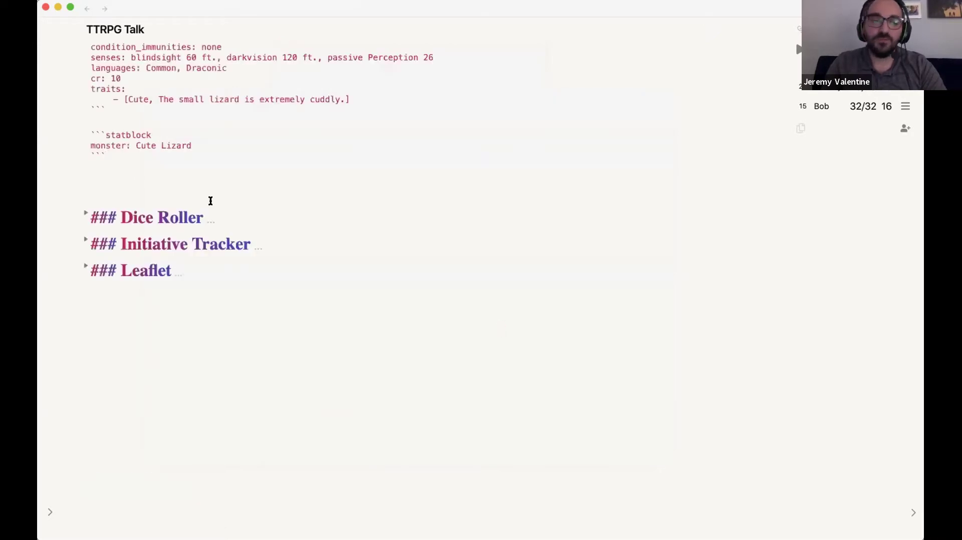
scroll(211, 201, up, 3)
shift+click(86, 315)
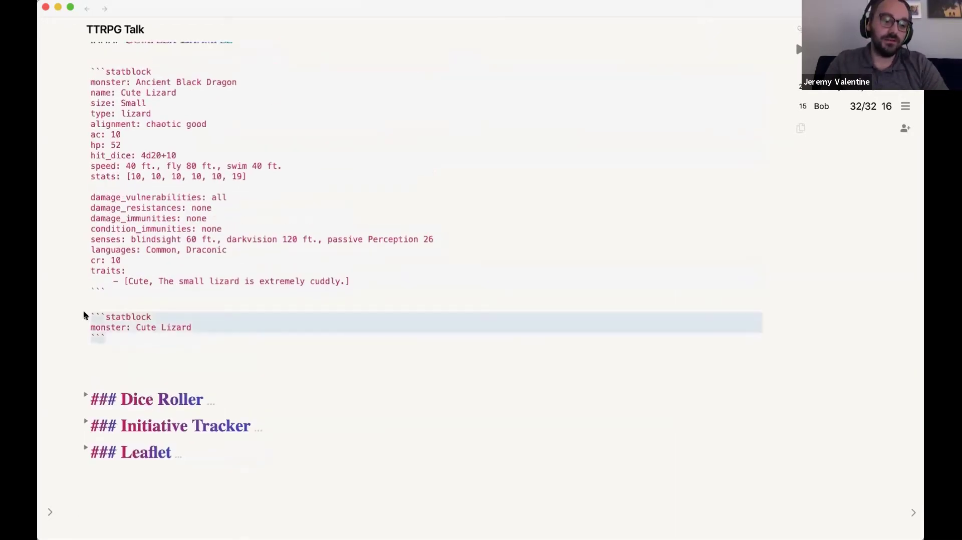
key(BackSpace)
key(BackSpace)
key(super+e)
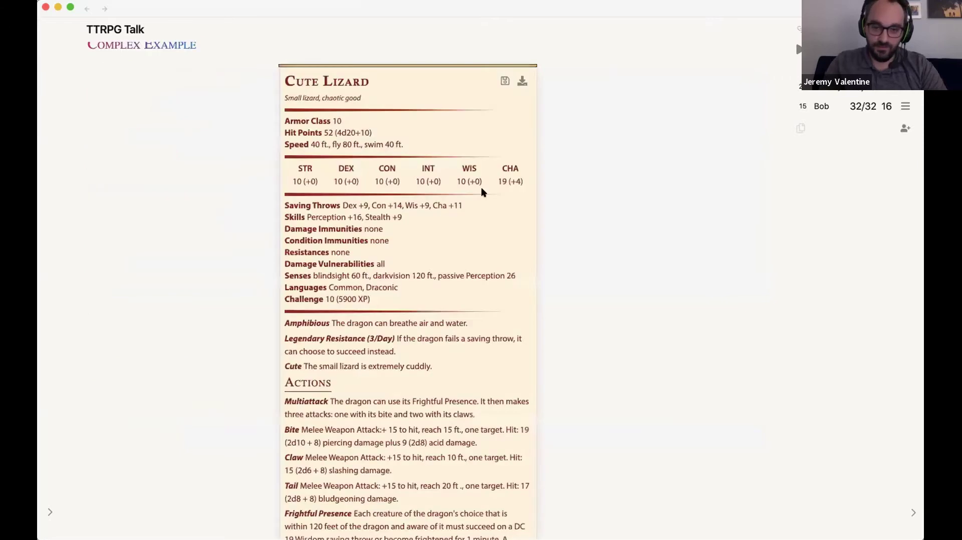
- Check the Cute Lizard statblock's Export as PNG option and look through the full rendered statblock
click(520, 86)
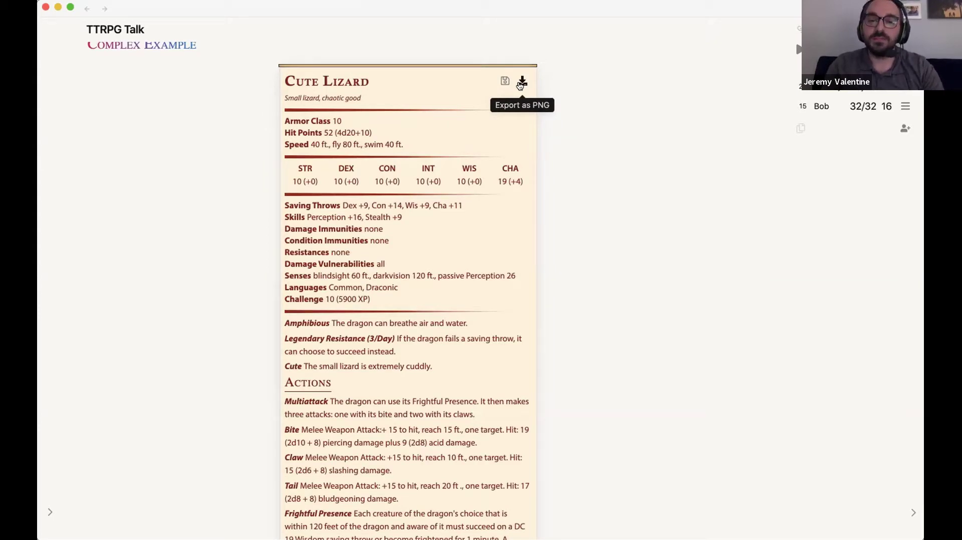
scroll(452, 227, down, 6)
scroll(453, 227, down, 2)
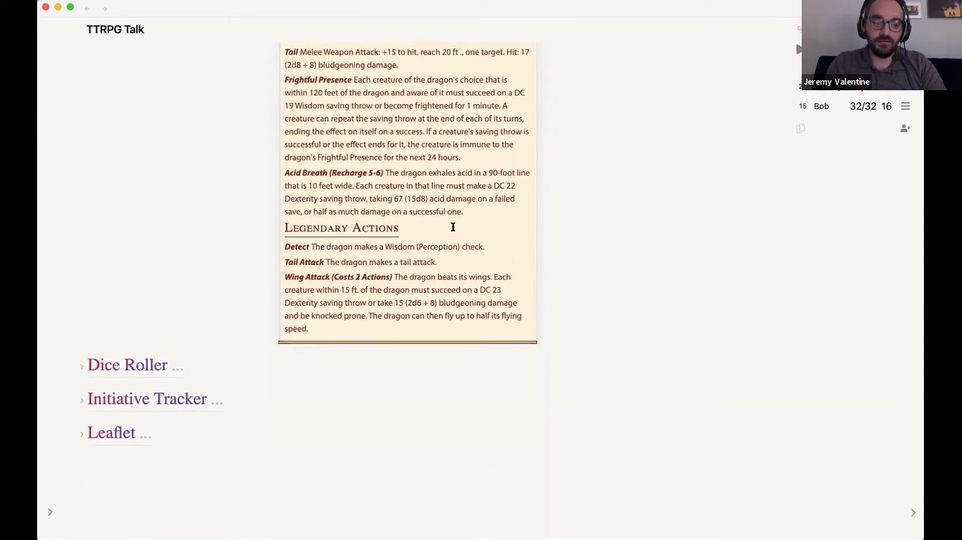
scroll(452, 228, up, 8)
scroll(452, 232, up, 3)
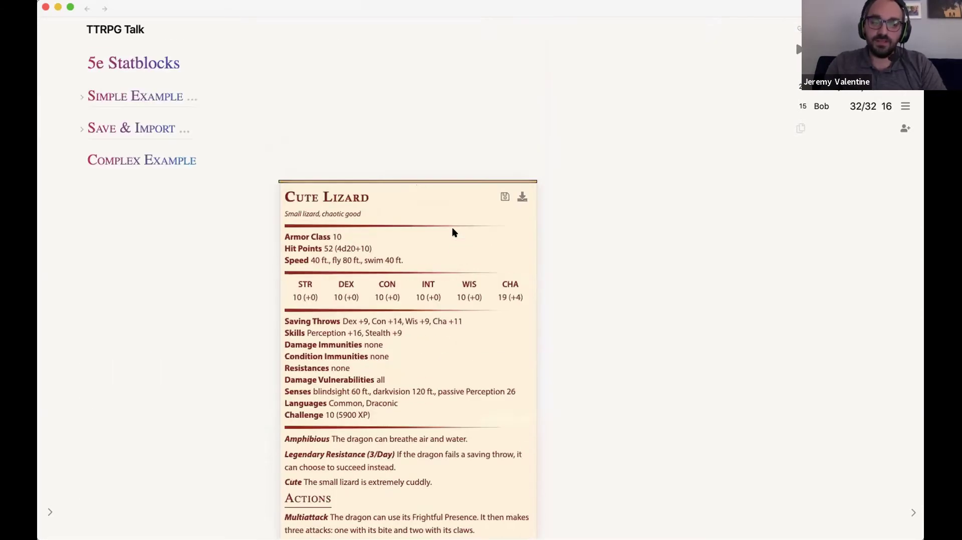
- Collapse the Complex Example and 5e Statblocks sections, and expand Dice Roller down to the Dice example under One of each type
click(79, 160)
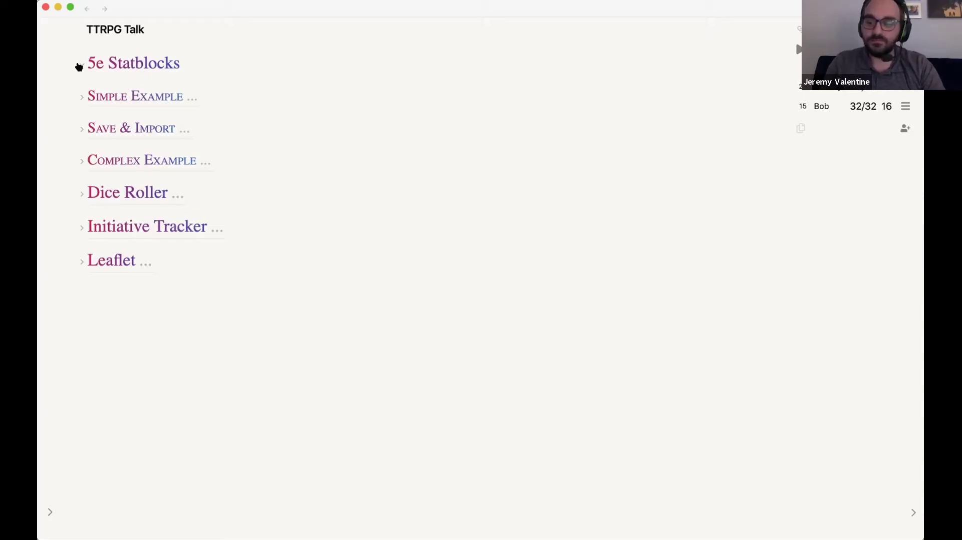
click(78, 67)
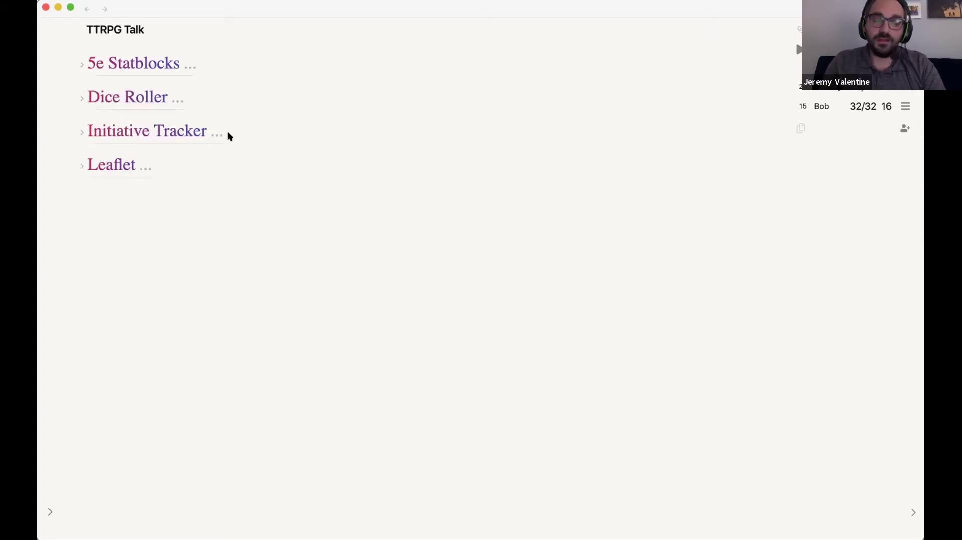
click(78, 99)
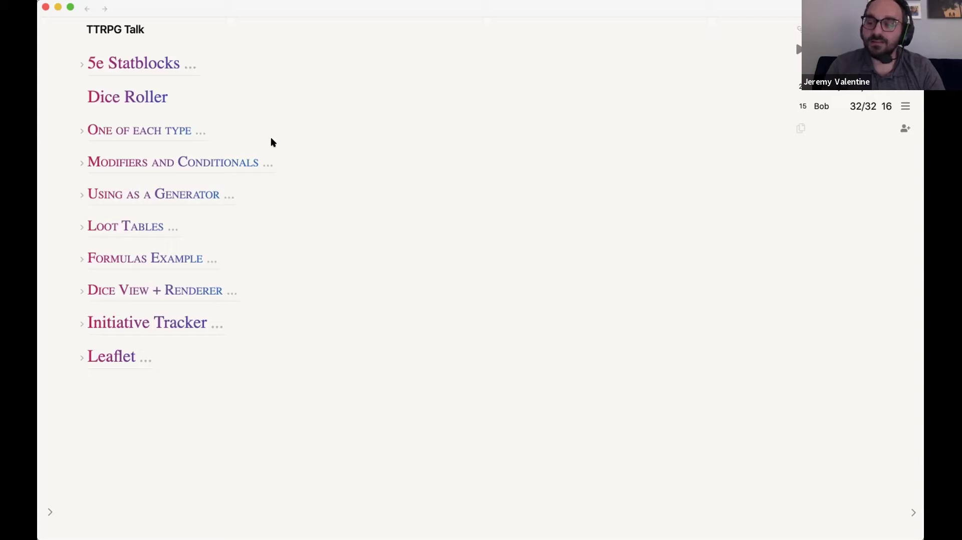
click(80, 131)
click(80, 158)
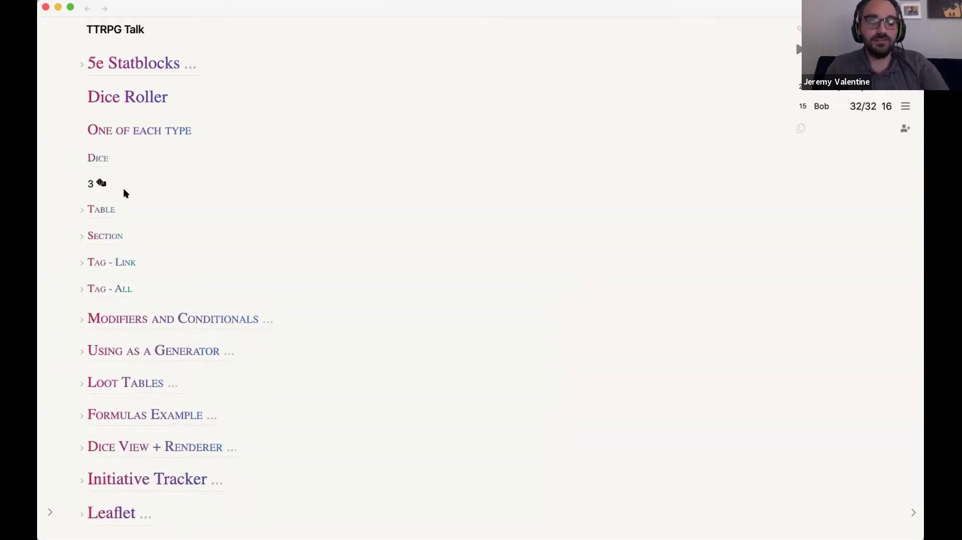
- Examine the Dice example's source code, return to the preview, and collapse the Complex Example section
key(super+e)
scroll(201, 189, down, 7)
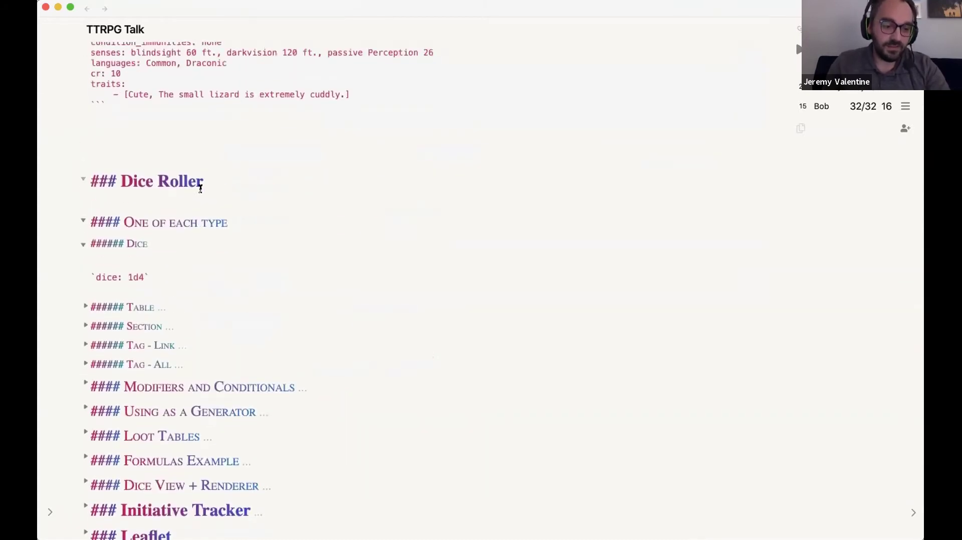
key(super+e)
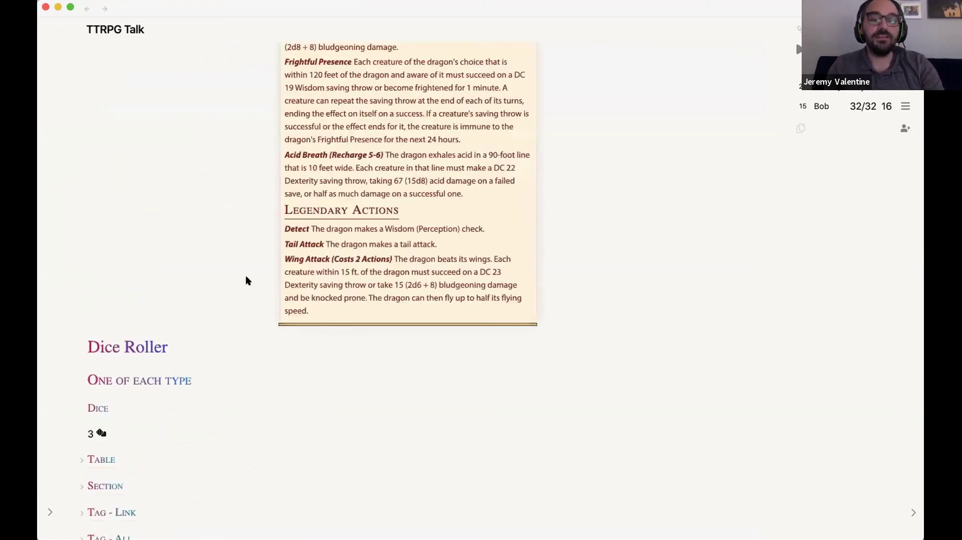
scroll(210, 242, up, 10)
click(81, 160)
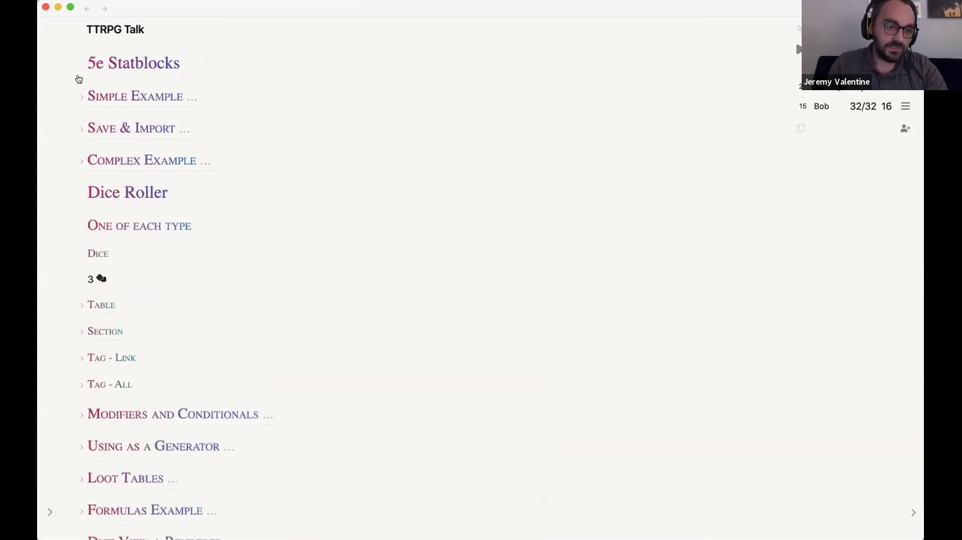
- Reroll the Dice example under One of each type several times and collapse its section
scroll(200, 223, down, 5)
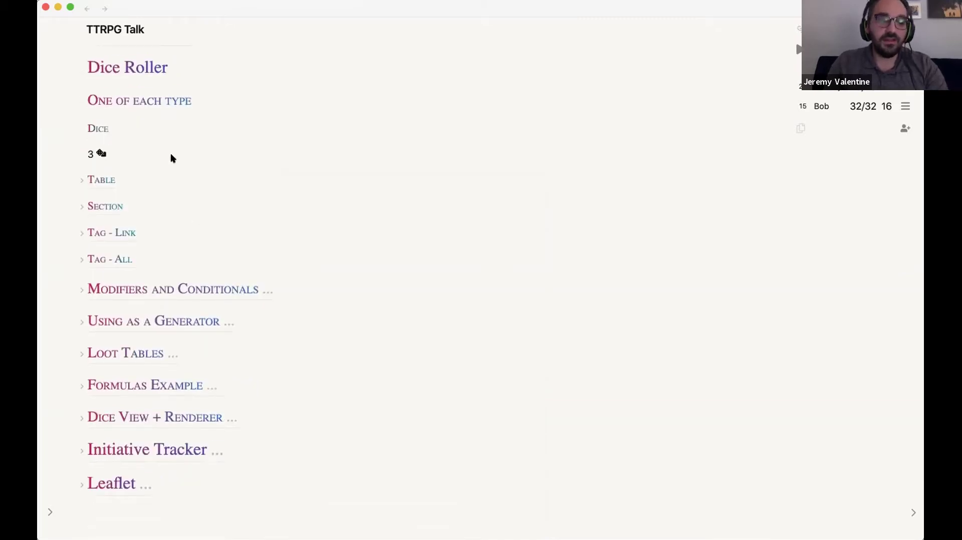
click(99, 155)
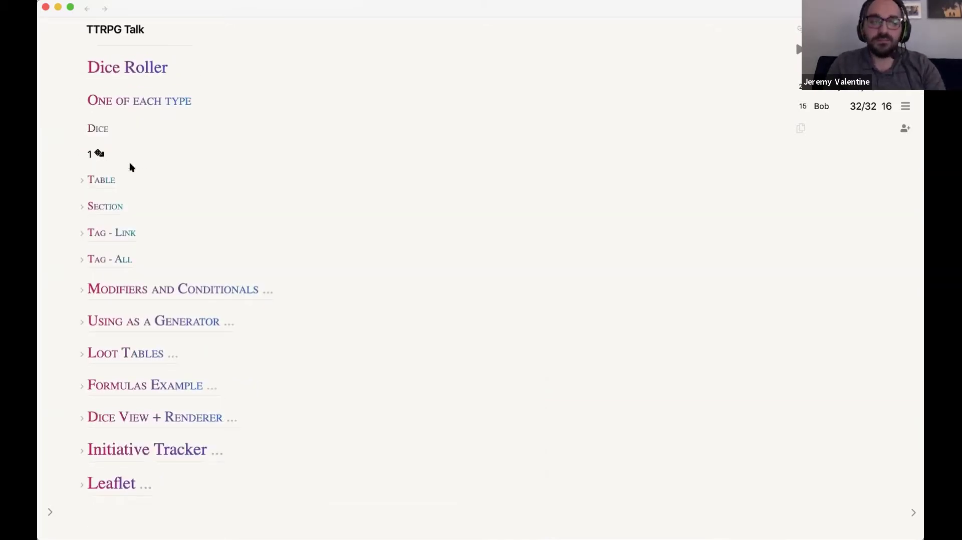
click(101, 155)
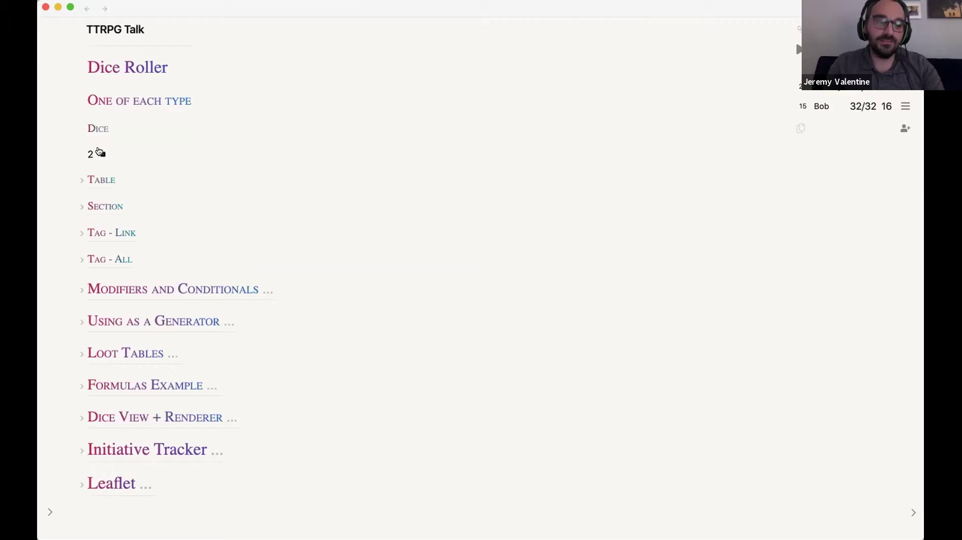
click(99, 153)
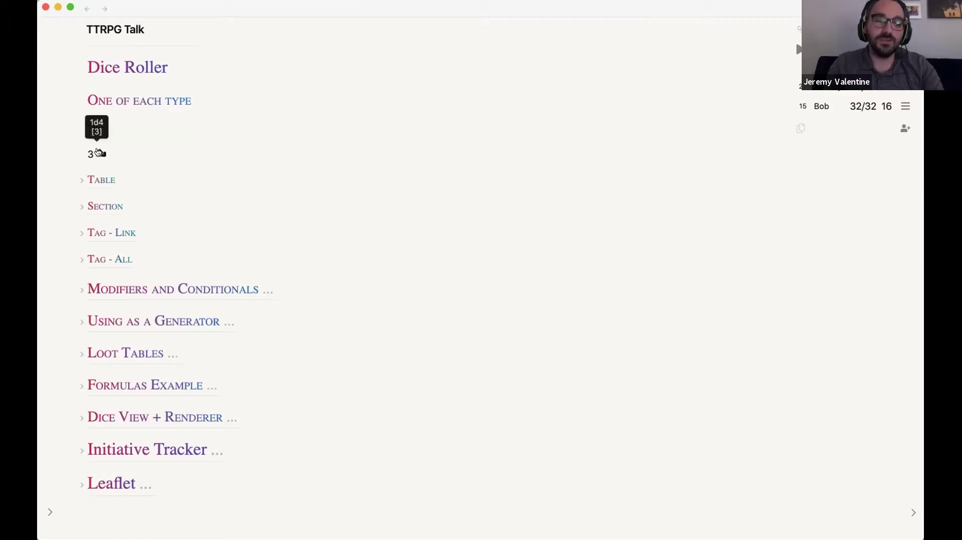
click(98, 152)
click(98, 153)
click(100, 152)
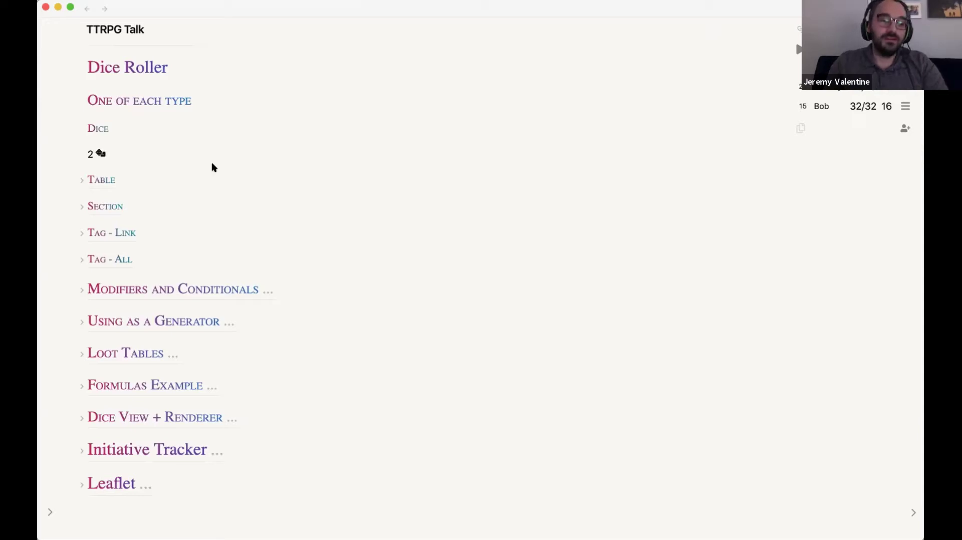
click(81, 129)
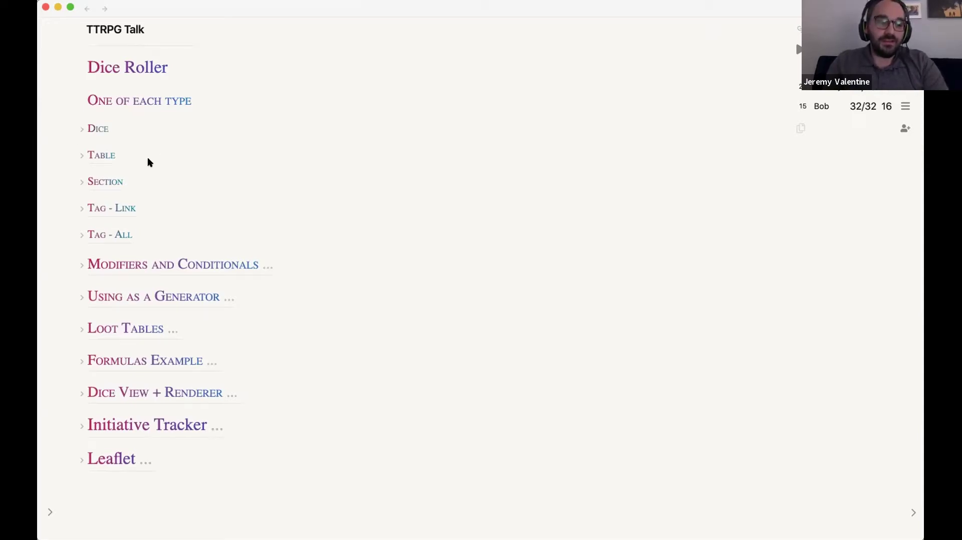
- Expand the Table example in the source, examine its dice code, and return to the preview
key(super+e)
click(83, 111)
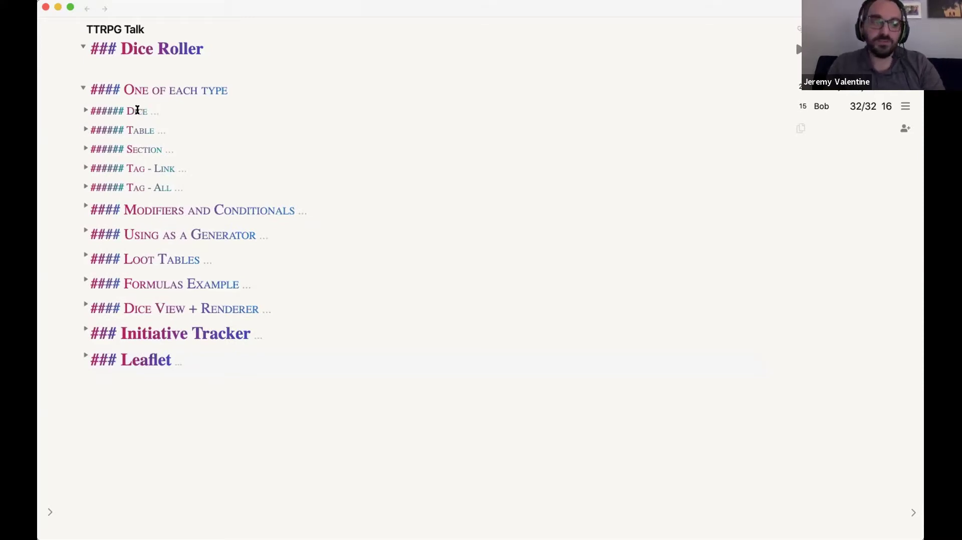
click(84, 129)
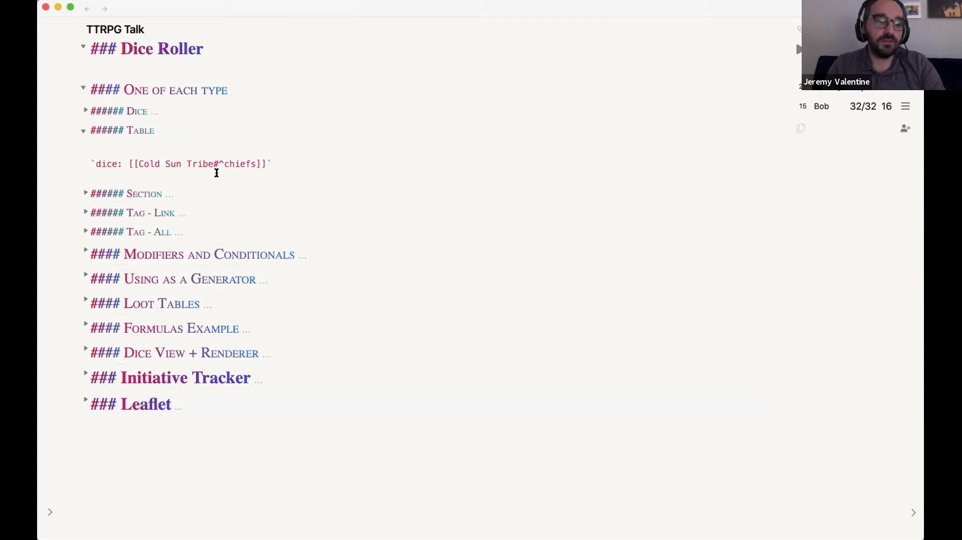
key(super+e)
click(140, 184)
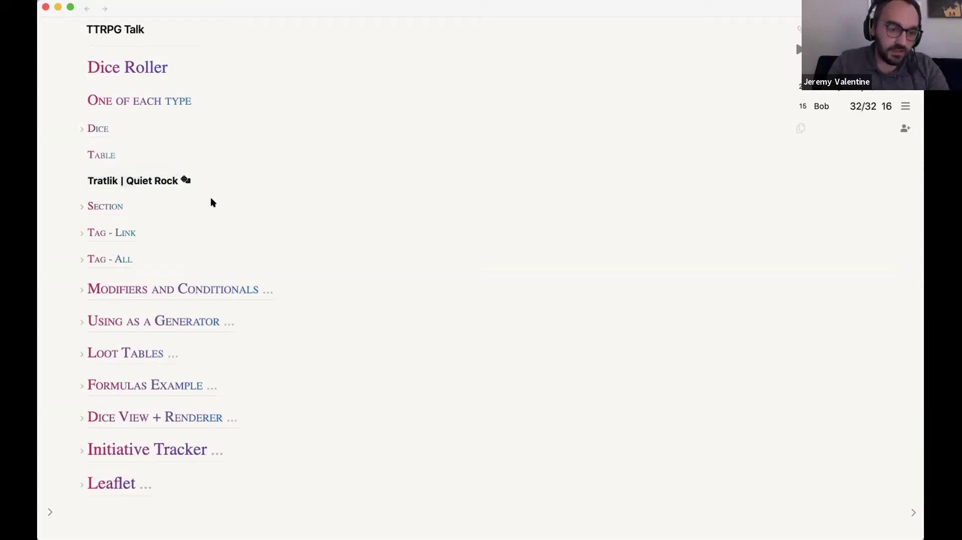
- Show the file sidebar and open the Cold Sun Tribe note in a new pane beside TTRPG Talk
click(50, 512)
key(super+o)
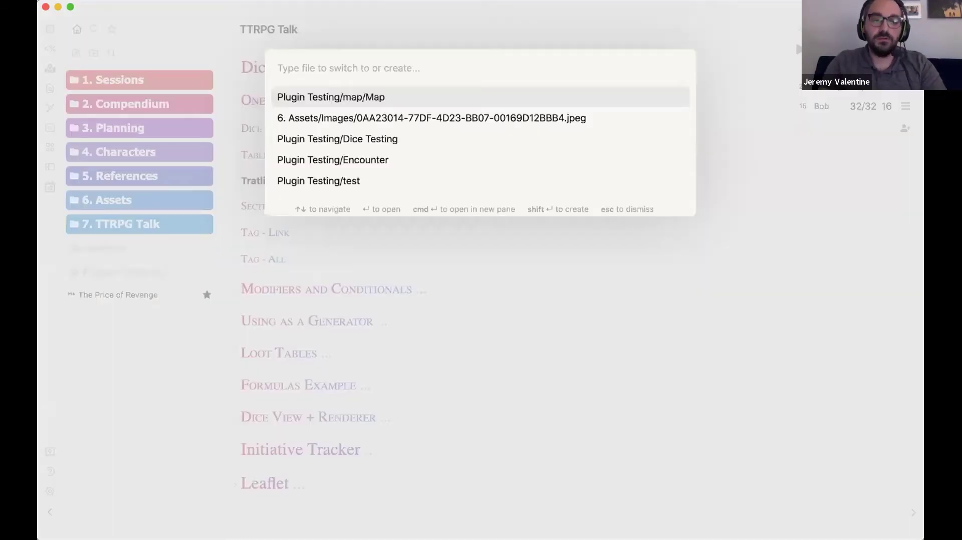
text(cold sun)
key(super+Return)
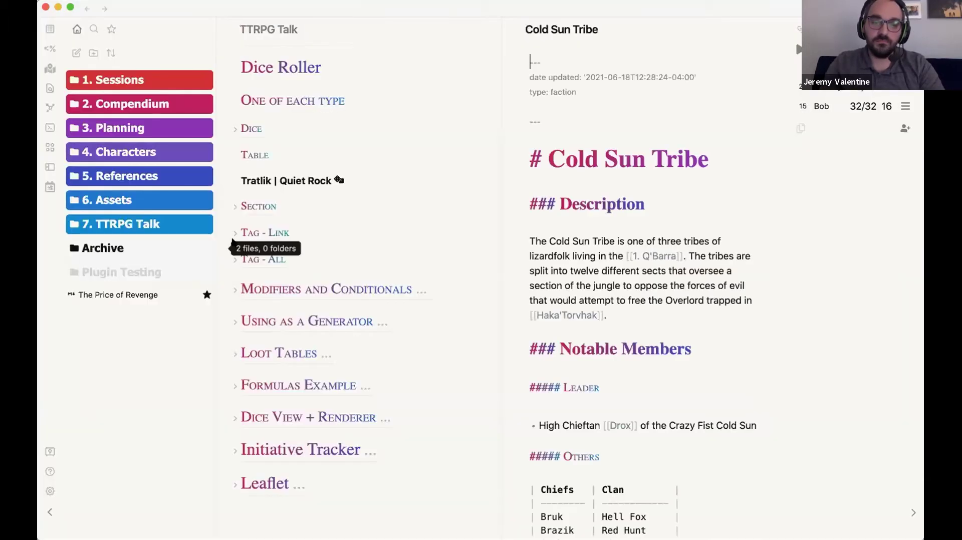
- Examine the Chiefs and Clan table and its ^chiefs block ID in Cold Sun Tribe, and switch that note to preview
scroll(639, 251, down, 10)
drag(693, 271, 518, 106)
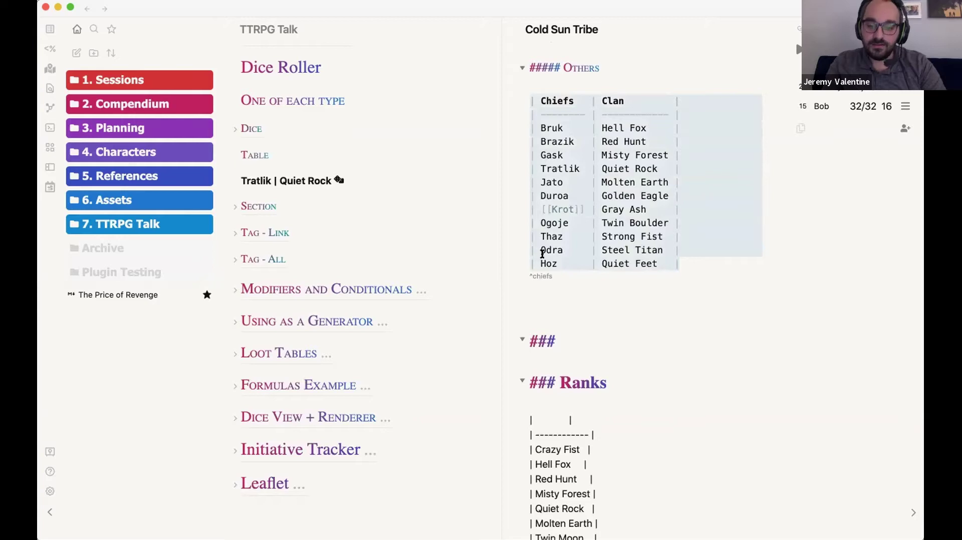
click(534, 277)
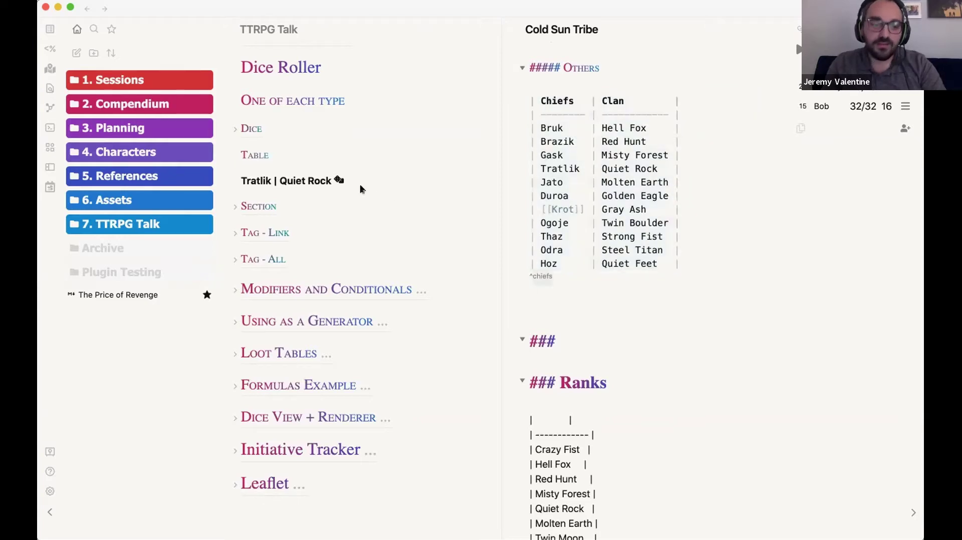
key(super+e)
- Check the Table example's source in TTRPG Talk against the chiefs table and reroll it twice in the preview
click(376, 200)
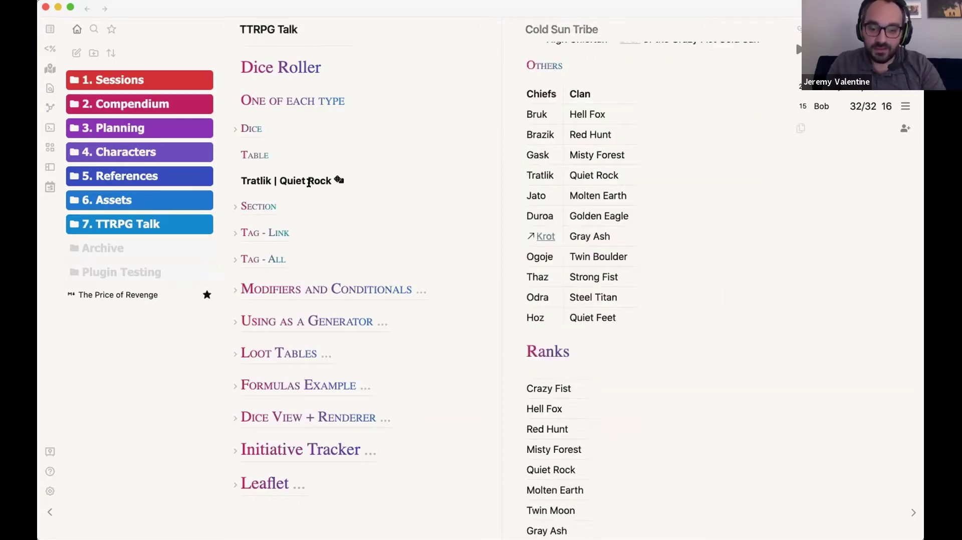
key(super+e)
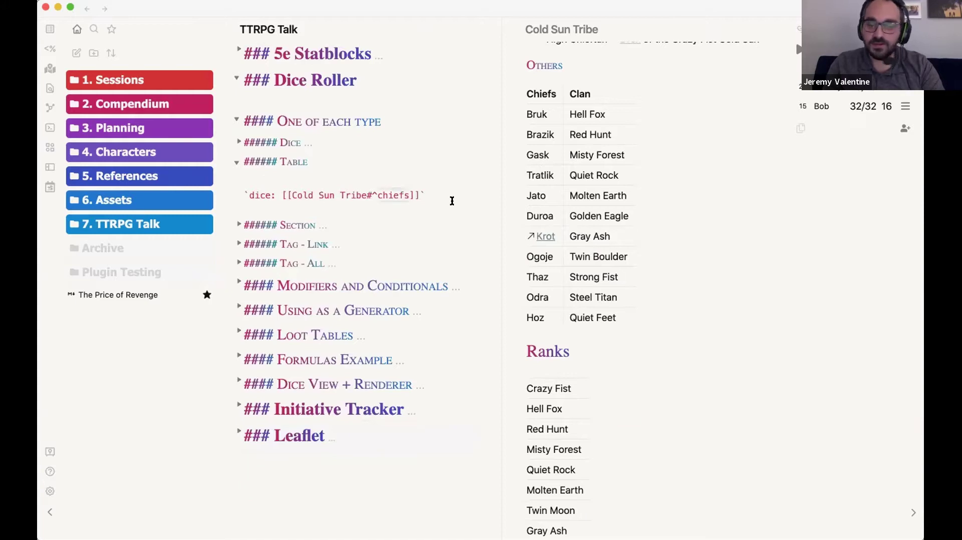
key(super+e)
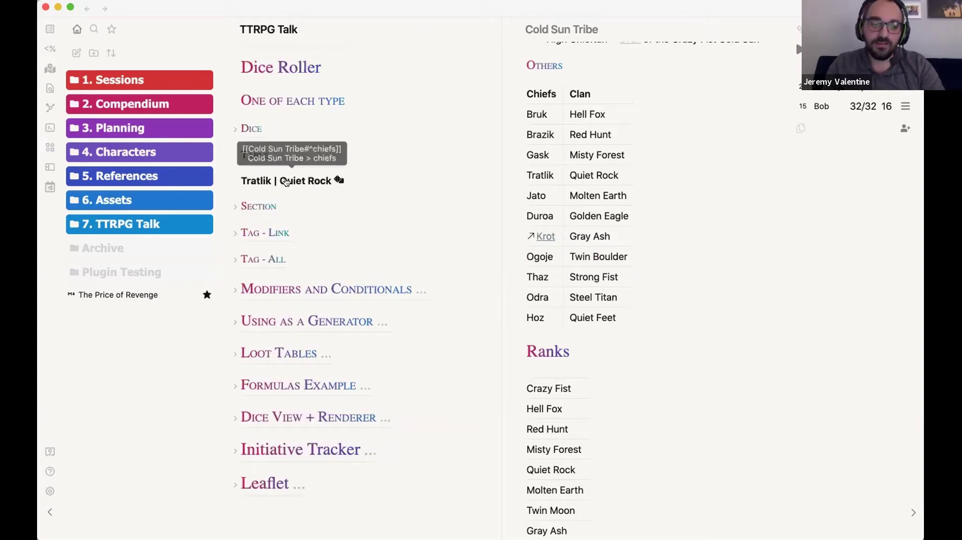
click(334, 179)
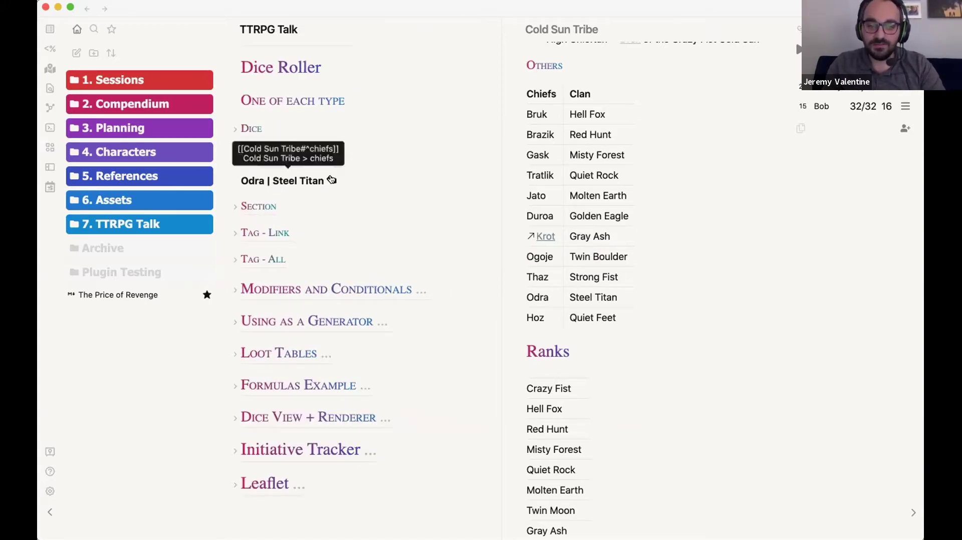
click(331, 179)
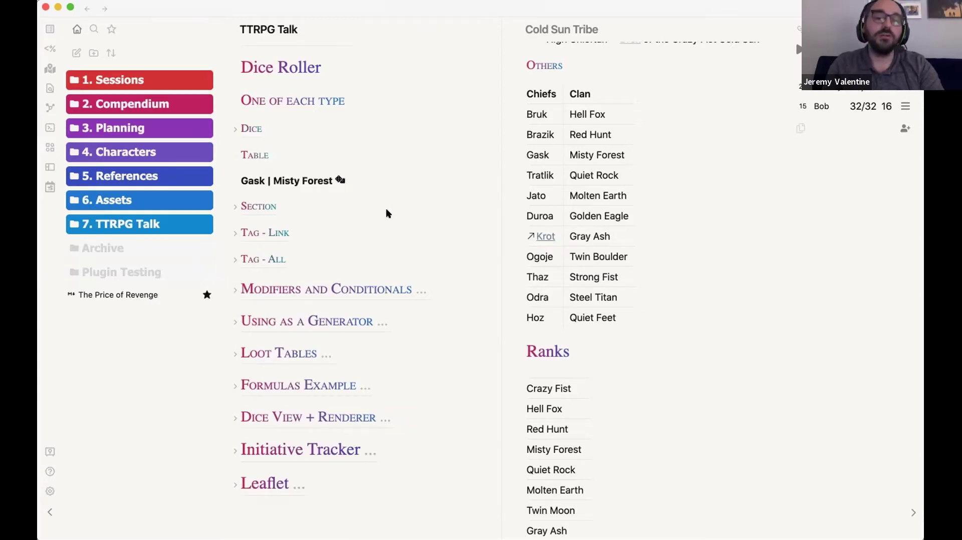
- Append |Clan after [[Cold Sun Tribe#^chiefs]] in the Table example's dice code and return to the preview
key(super+e)
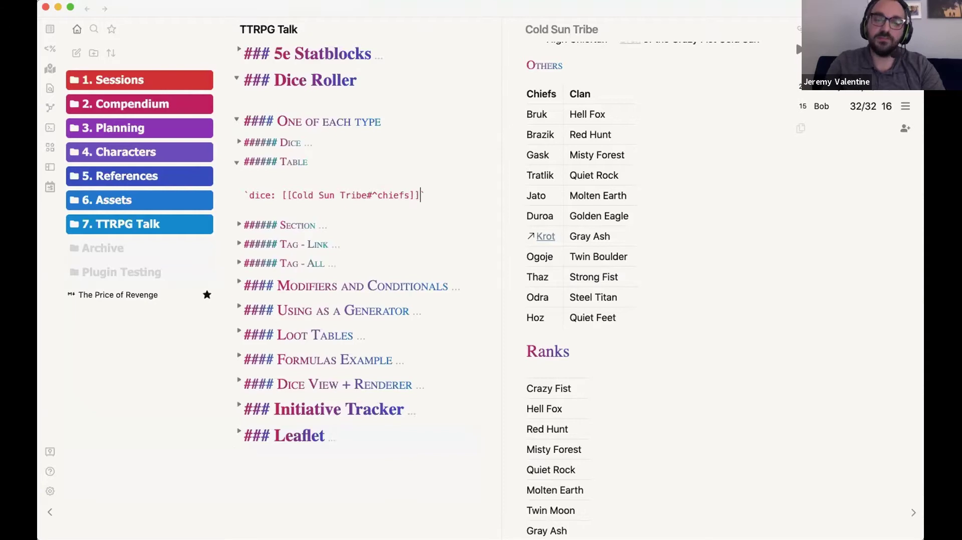
key(Right)
text(|)
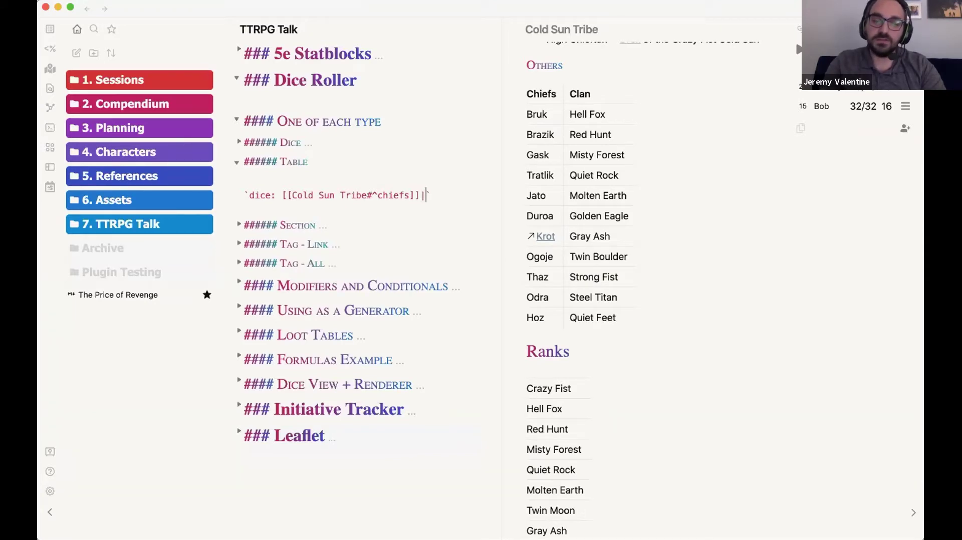
text(Clan)
key(super+e)
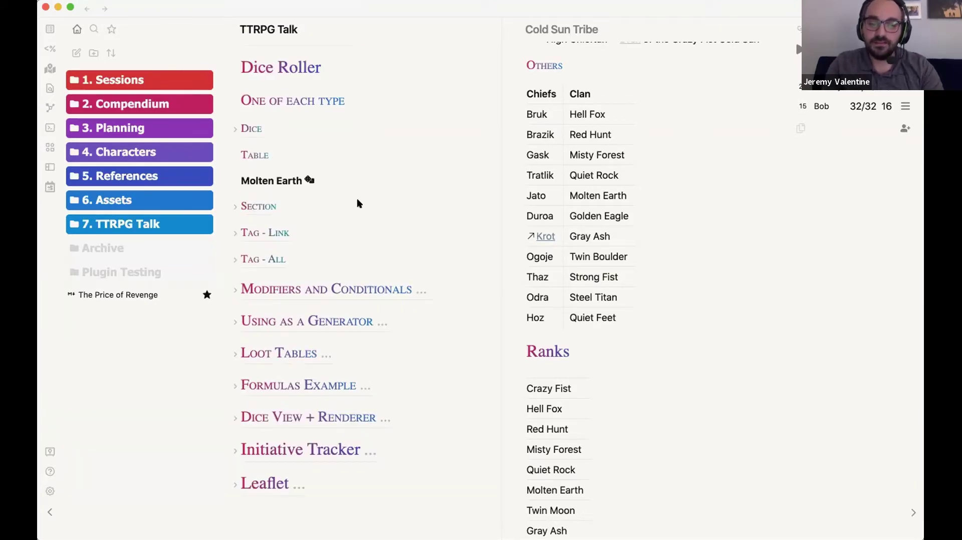
- Reroll the Clan-only Table example several times in the preview
click(312, 178)
click(295, 179)
click(293, 179)
click(293, 179)
click(293, 179)
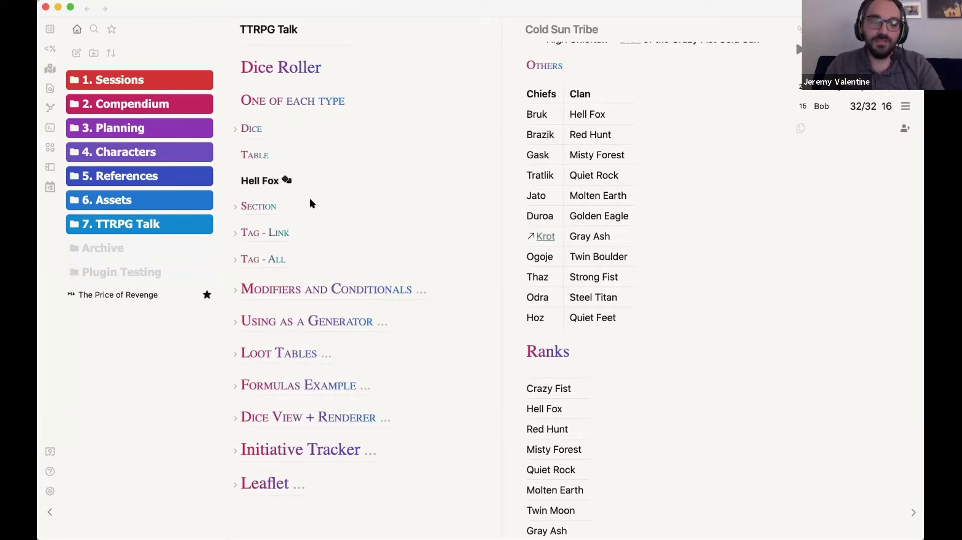
click(292, 184)
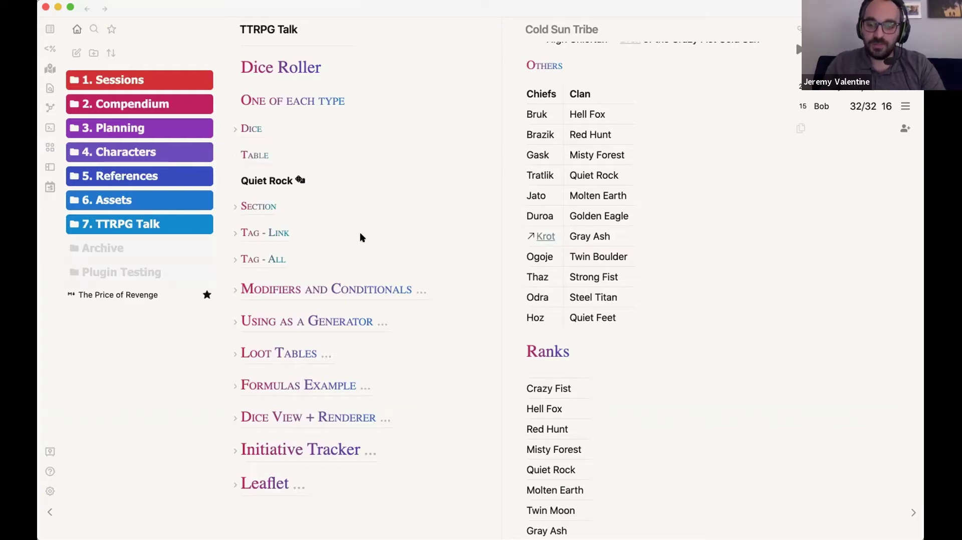
- Review the Table example's |Clan dice code in the source, return to the preview, and reroll it
key(super+e)
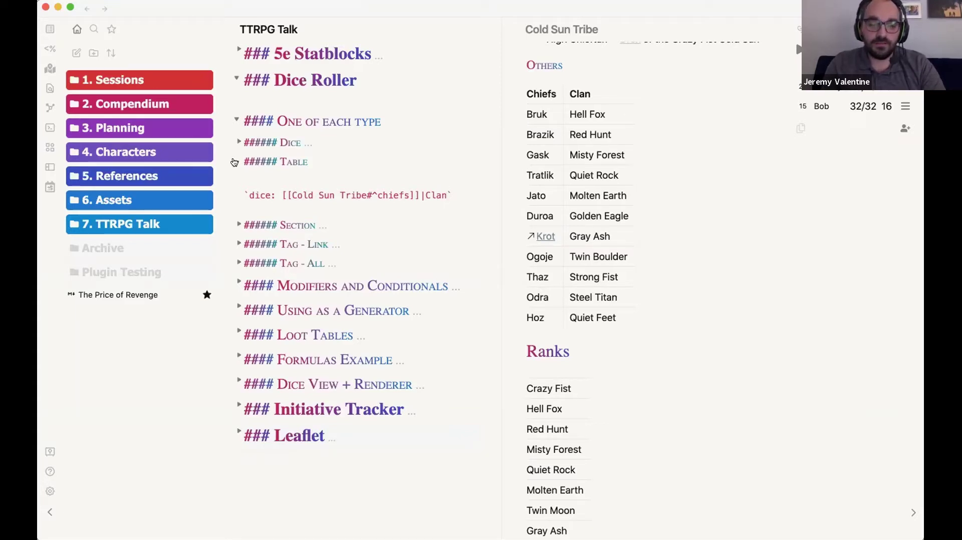
key(super+e)
click(278, 183)
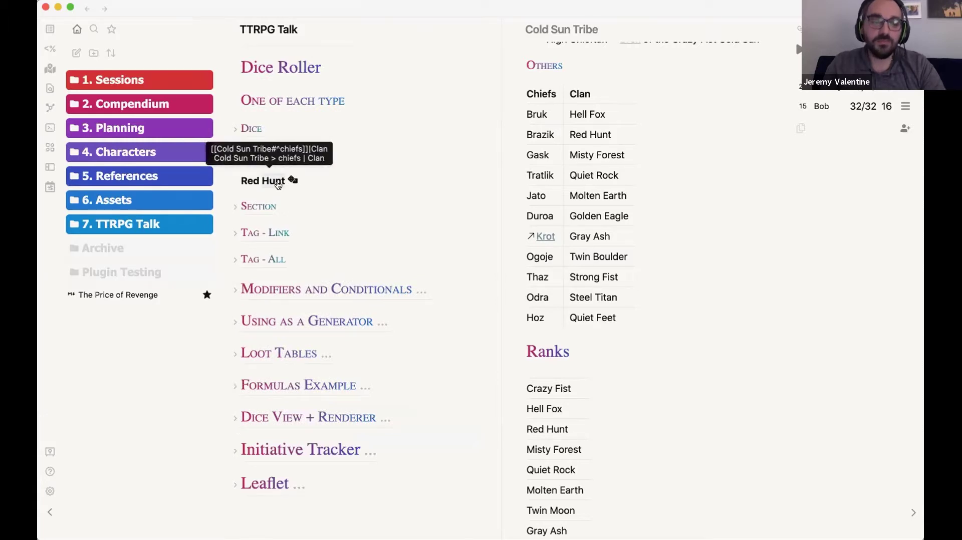
click(279, 181)
- Insert 2d before [[Cold Sun Tribe#^chiefs]] in the Table example's dice code and return to the preview
key(super+e)
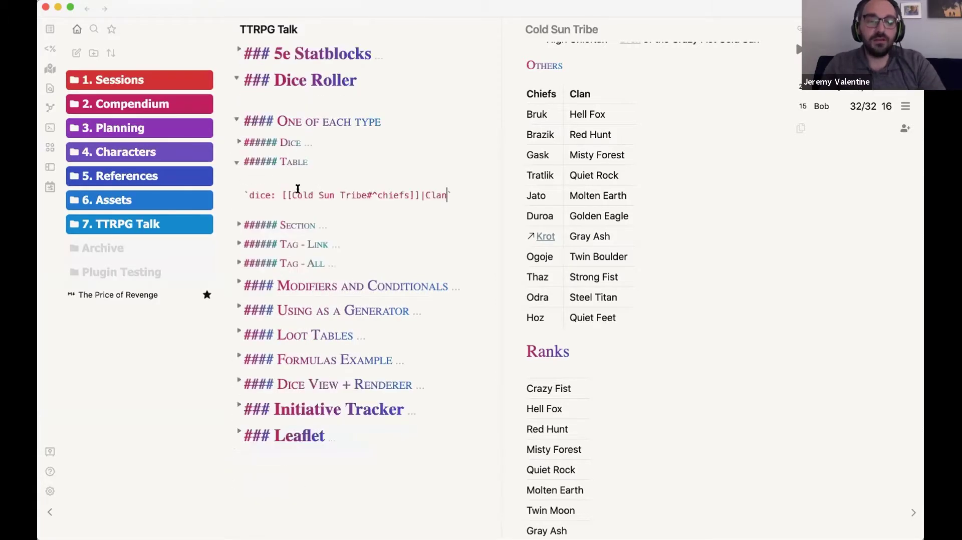
click(280, 194)
text(2d)
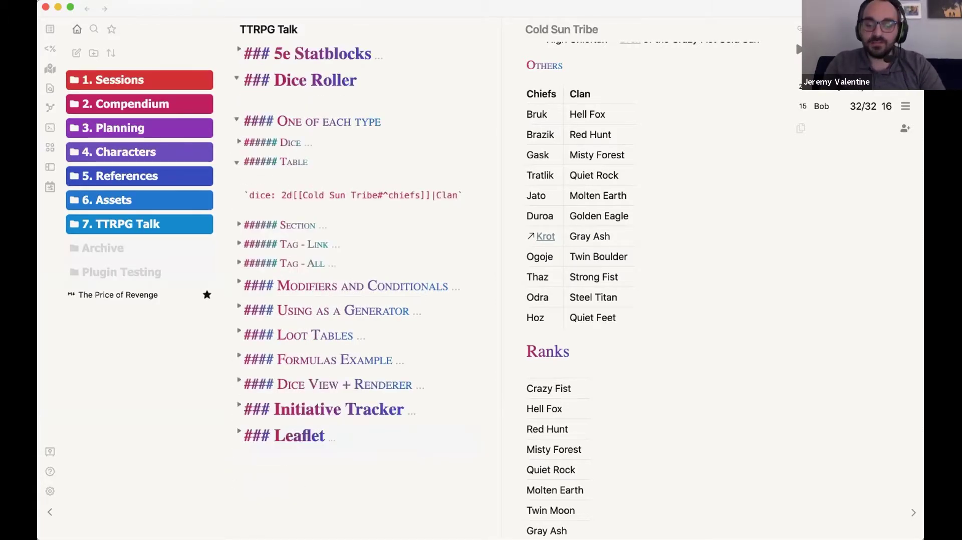
key(super+e)
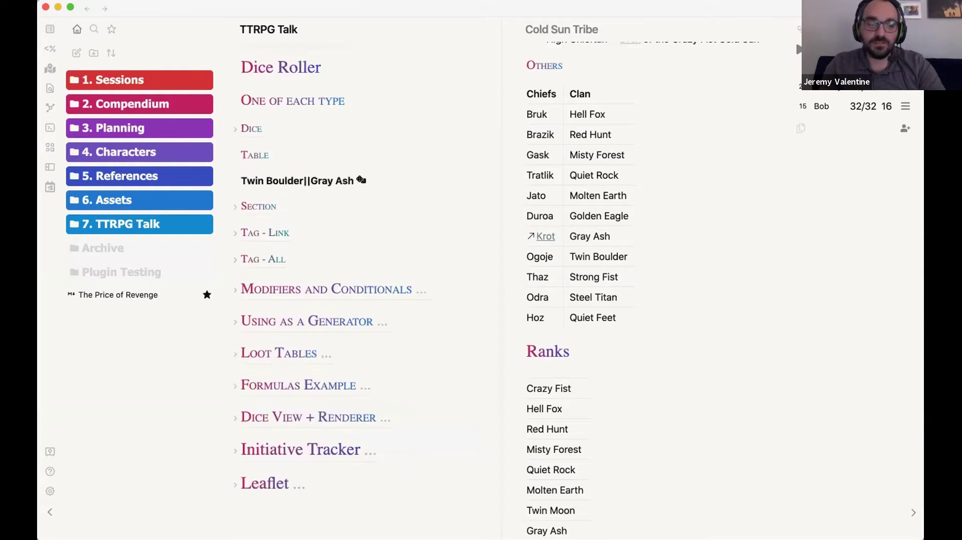
- Reroll the two-result Table example several times and collapse the Table section
click(346, 179)
click(346, 179)
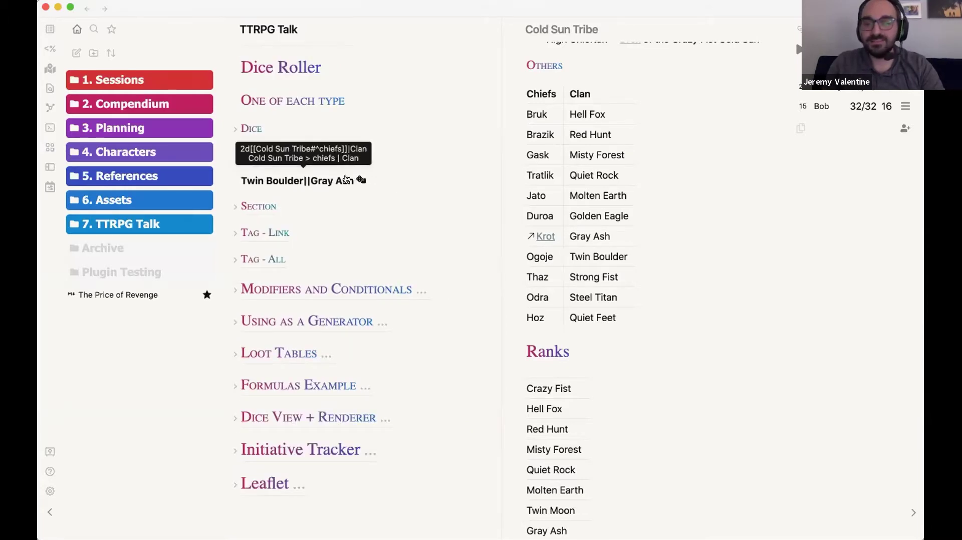
click(346, 179)
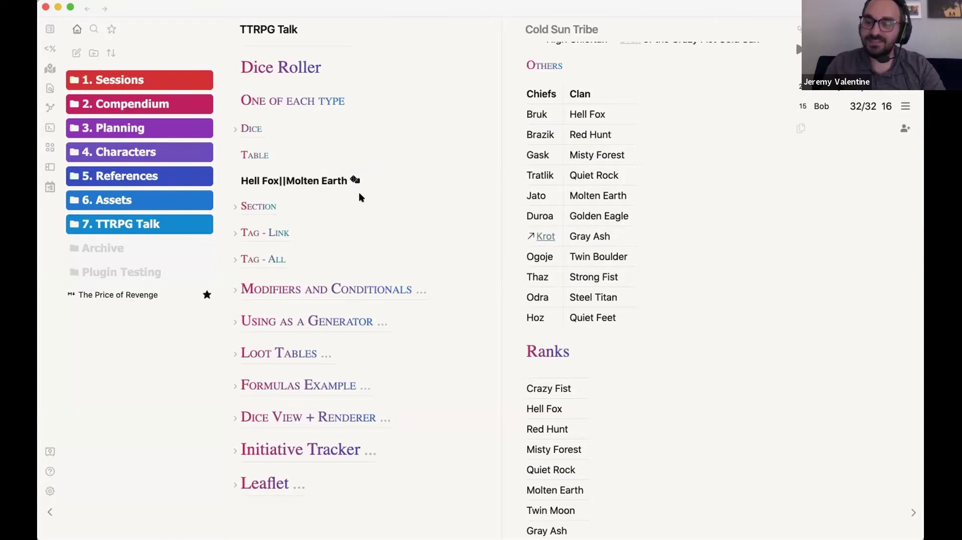
click(234, 155)
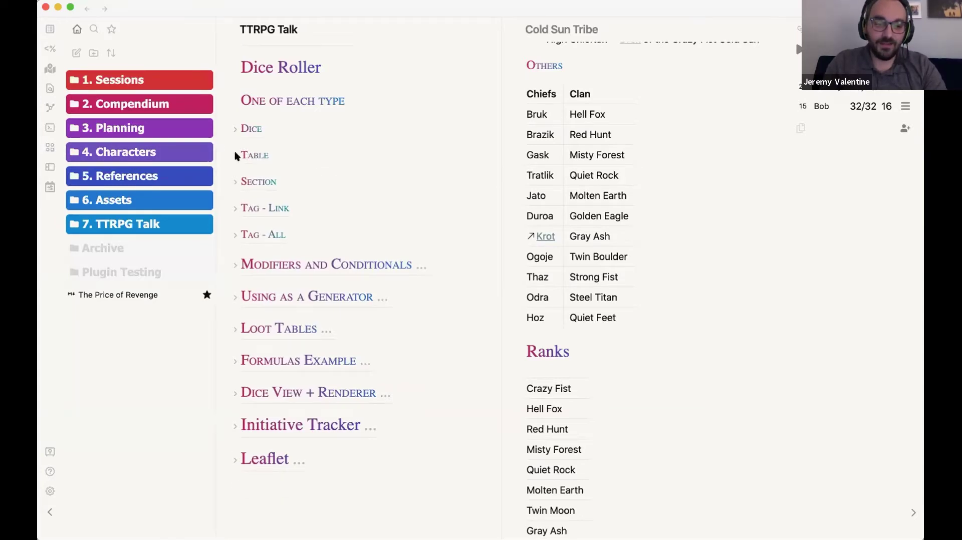
- Expand the Section example and view its dice code in the source
click(235, 182)
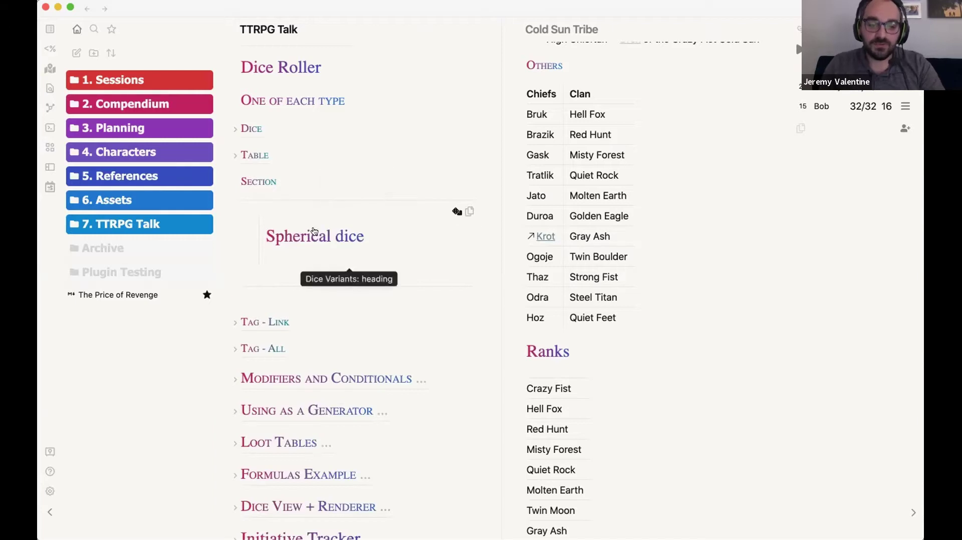
key(super+e)
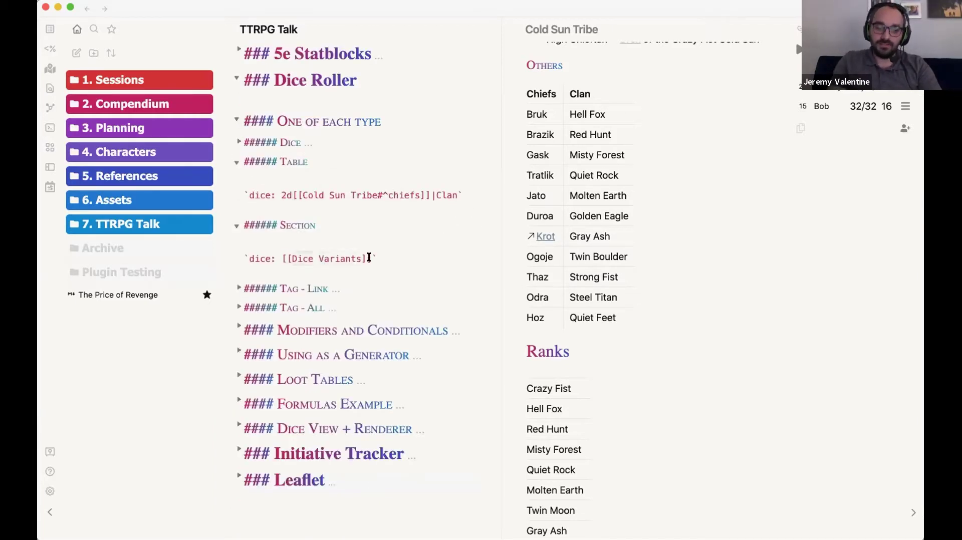
- Open the Dice Variants note in the Cold Sun Tribe pane
key(super+o)
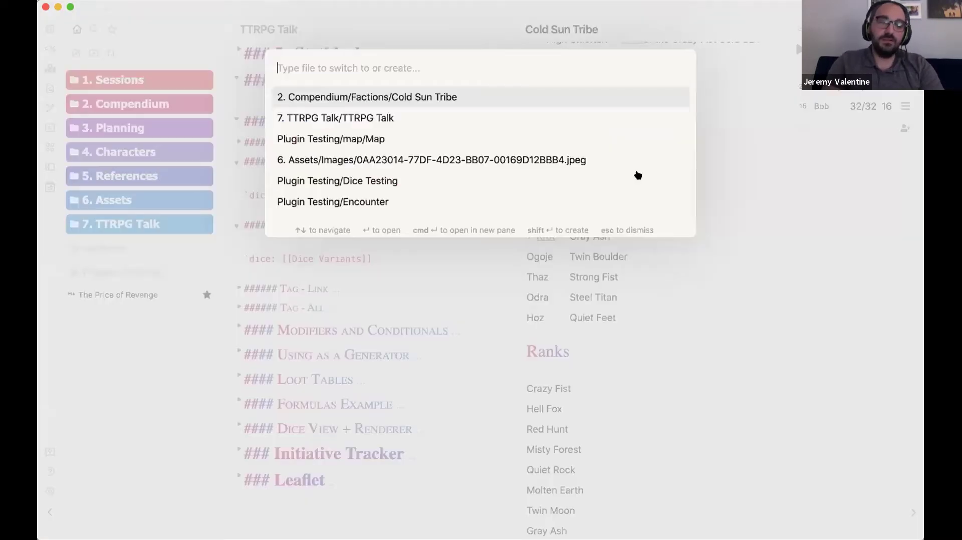
text(Dice Vari)
key(Return)
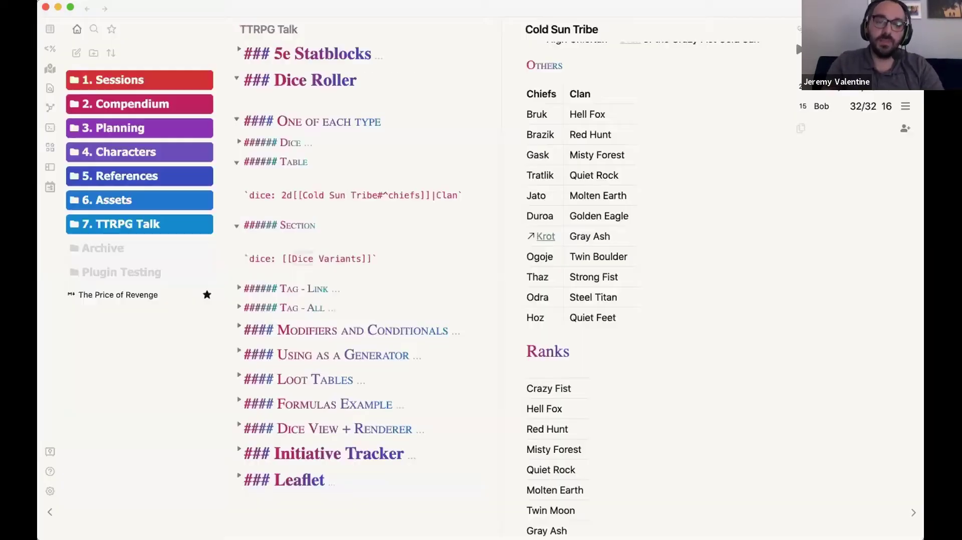
- Delete the a–k bullet list from the start of the Dice Variants note and return to its preview
scroll(613, 243, down, 5)
scroll(612, 245, up, 5)
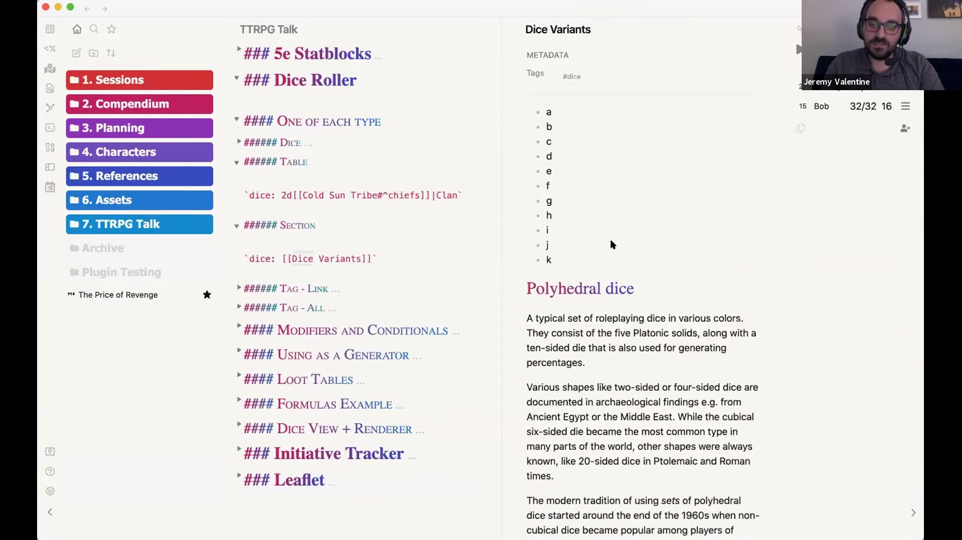
key(super+e)
click(559, 323)
drag(565, 356, 522, 119)
key(BackSpace)
key(super+e)
- Collapse the Table section in TTRPG Talk and show the Section example in the preview
scroll(699, 210, down, 2)
scroll(698, 210, up, 2)
scroll(701, 207, down, 5)
scroll(700, 207, down, 3)
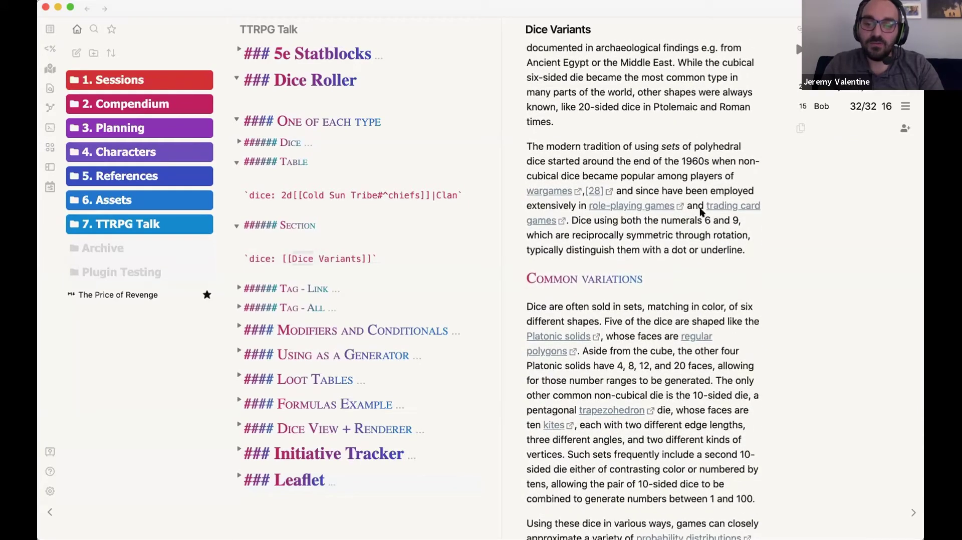
click(236, 162)
scroll(654, 207, up, 7)
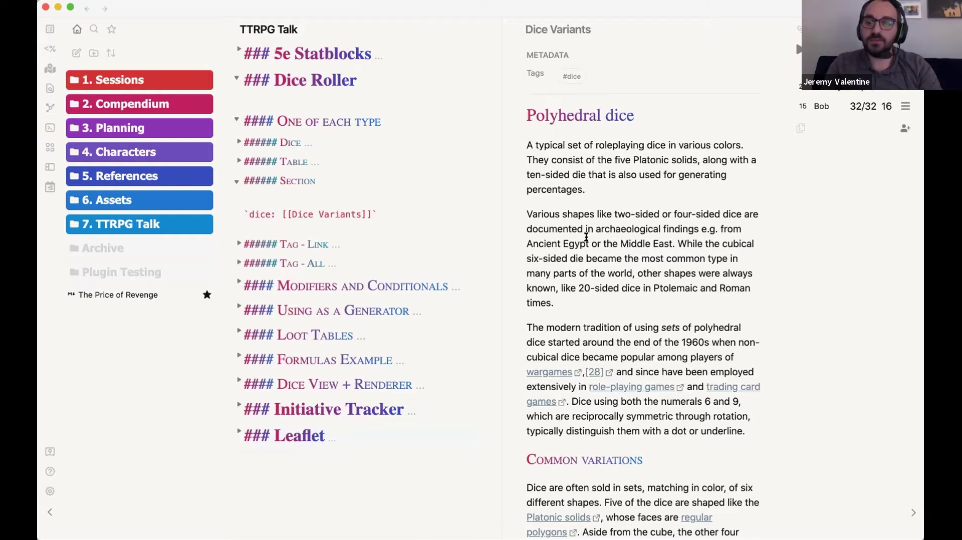
scroll(590, 234, down, 6)
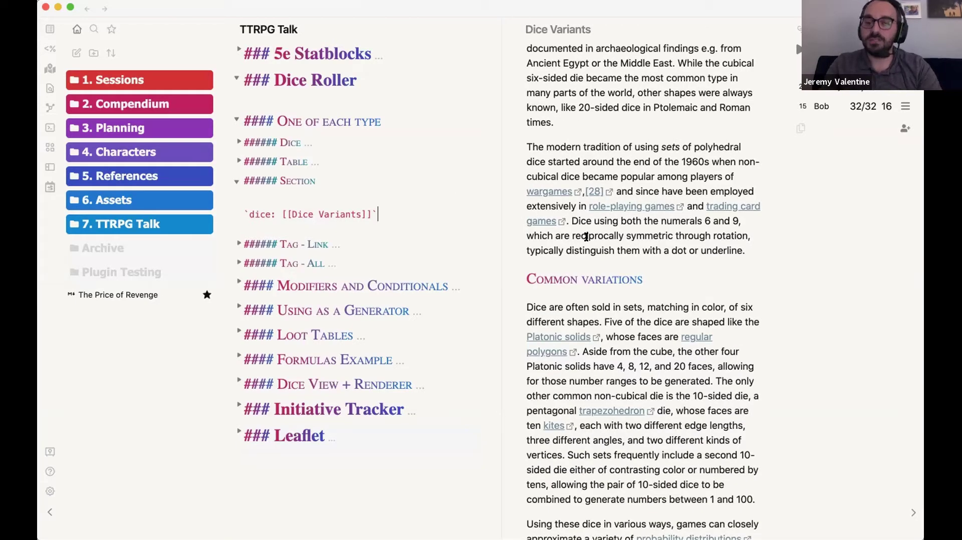
key(super+e)
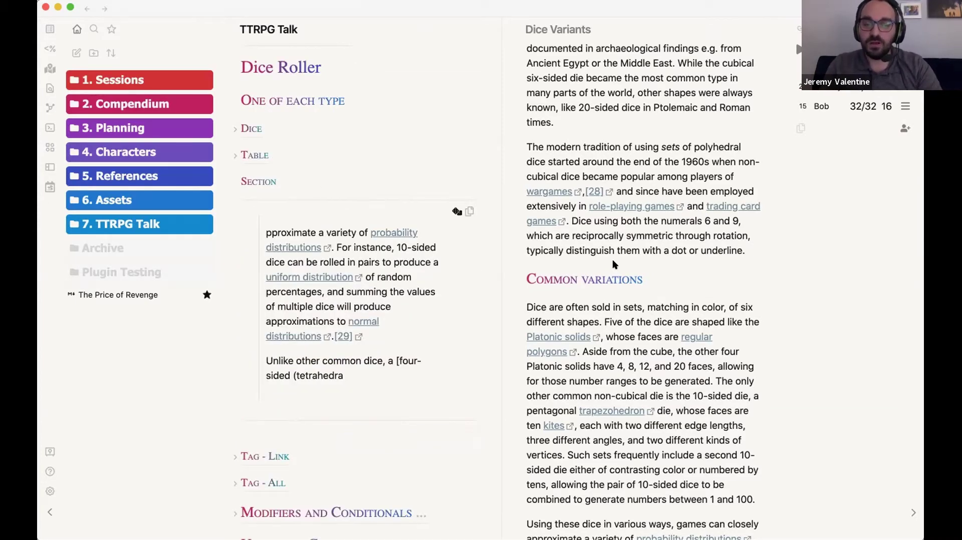
- Read through the Dice Variants note down to Rarer variations and reroll the Section example for comparison
scroll(612, 259, down, 3)
scroll(612, 259, up, 5)
scroll(612, 260, down, 5)
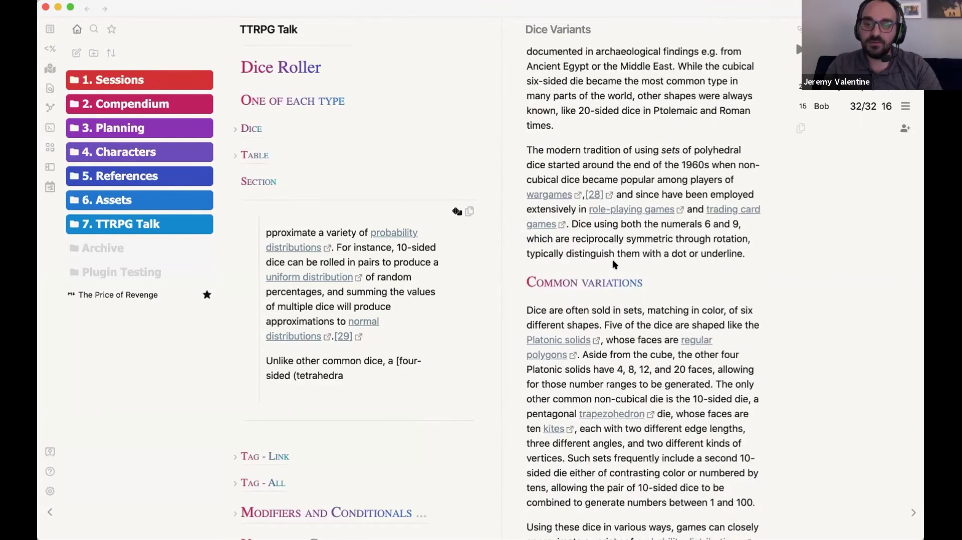
scroll(613, 261, down, 10)
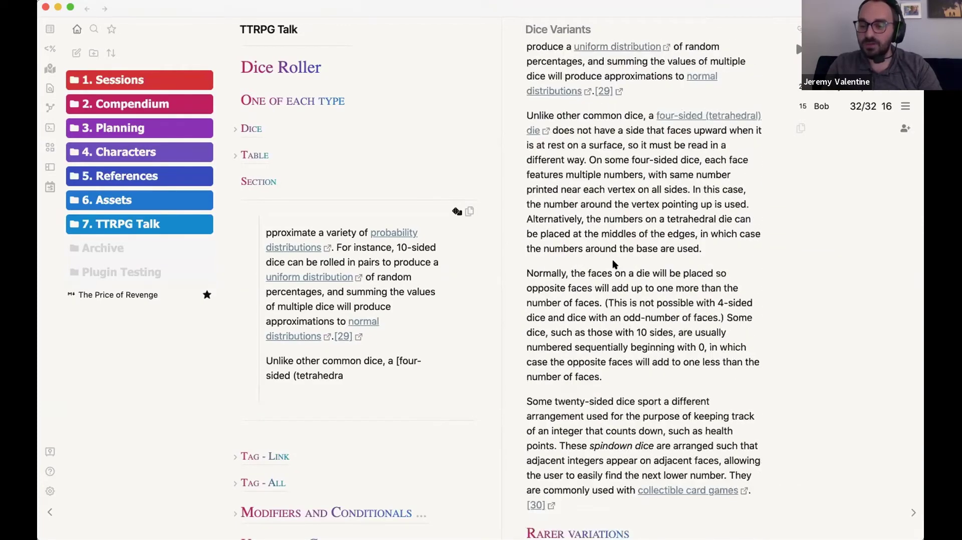
scroll(612, 260, down, 10)
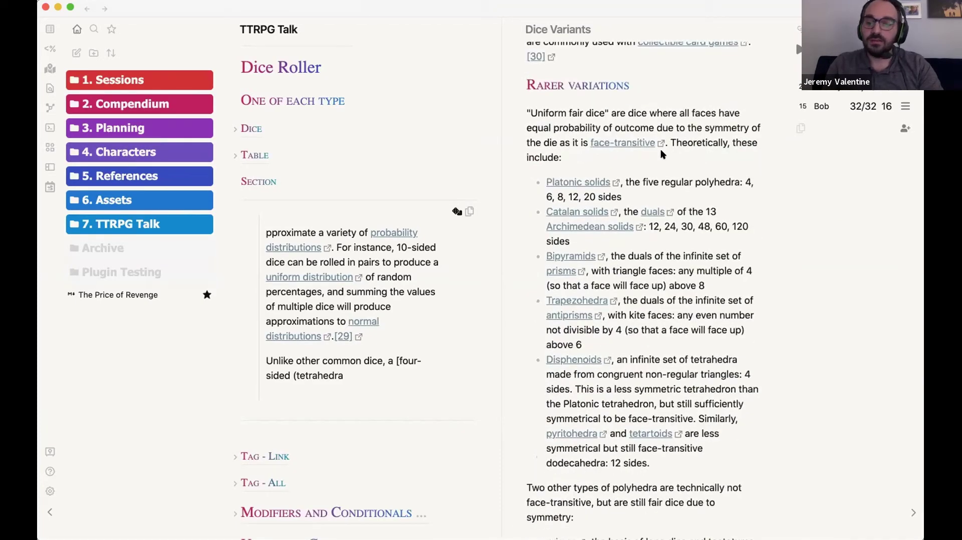
scroll(401, 253, down, 5)
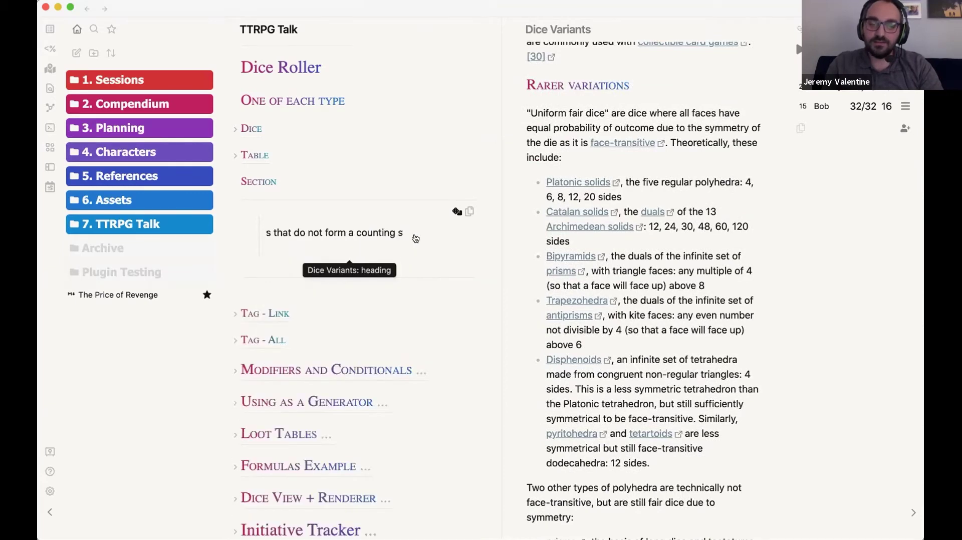
click(449, 275)
- Look at the Dice Variants note's source and close its pane, with TTRPG Talk switched to source view
click(741, 322)
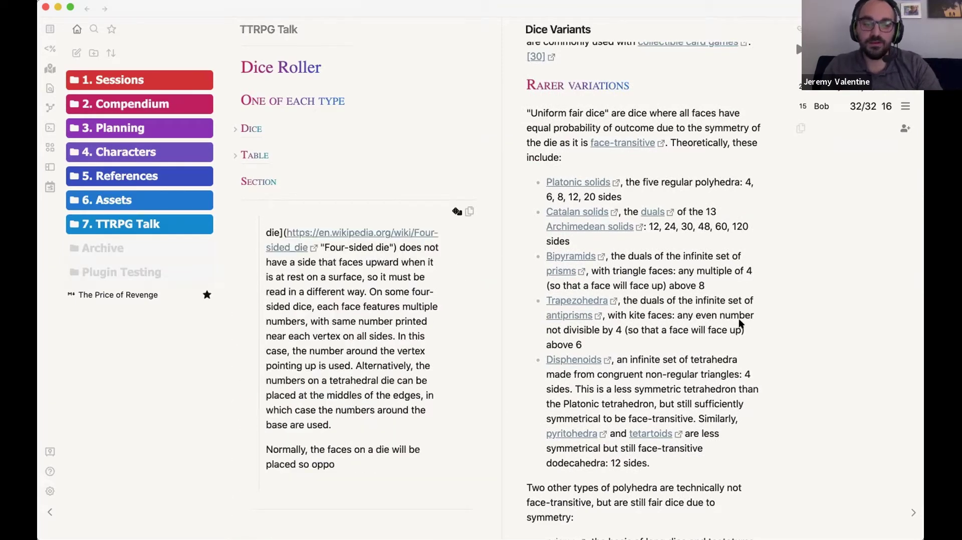
key(super+e)
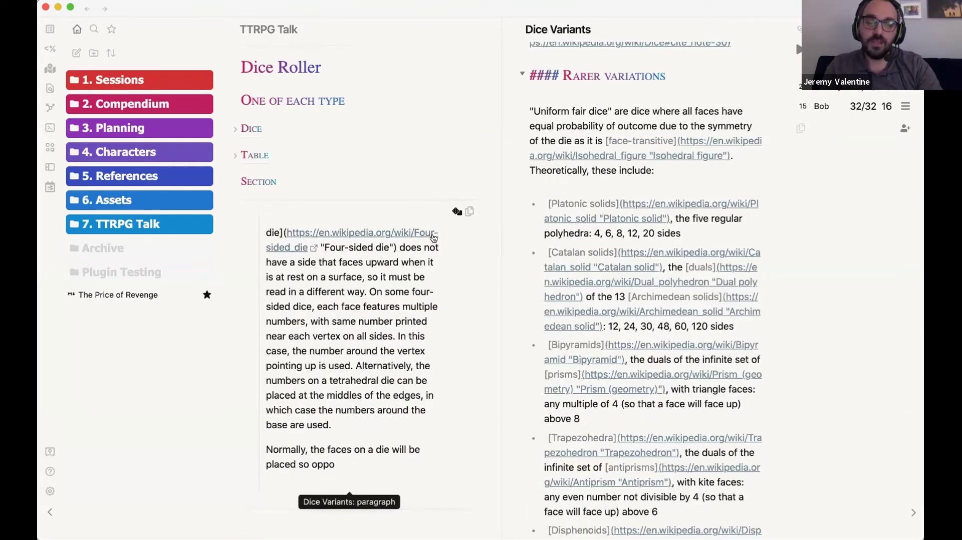
key(super+e)
click(404, 161)
key(super+e)
click(673, 159)
key(super+w)
- Add |paragraph after [[Dice Variants]] in the Section example's dice code and return to the preview
click(368, 207)
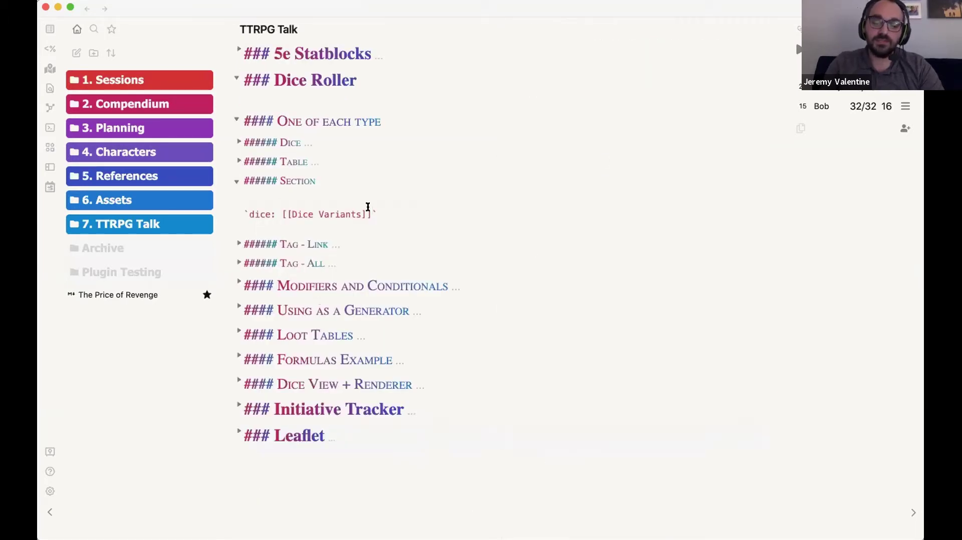
text(|paragraph)
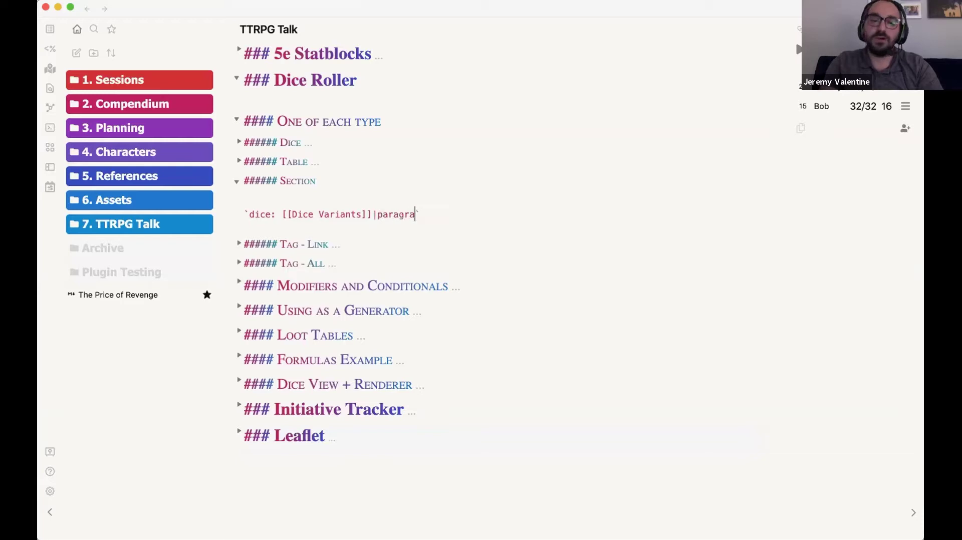
key(super+e)
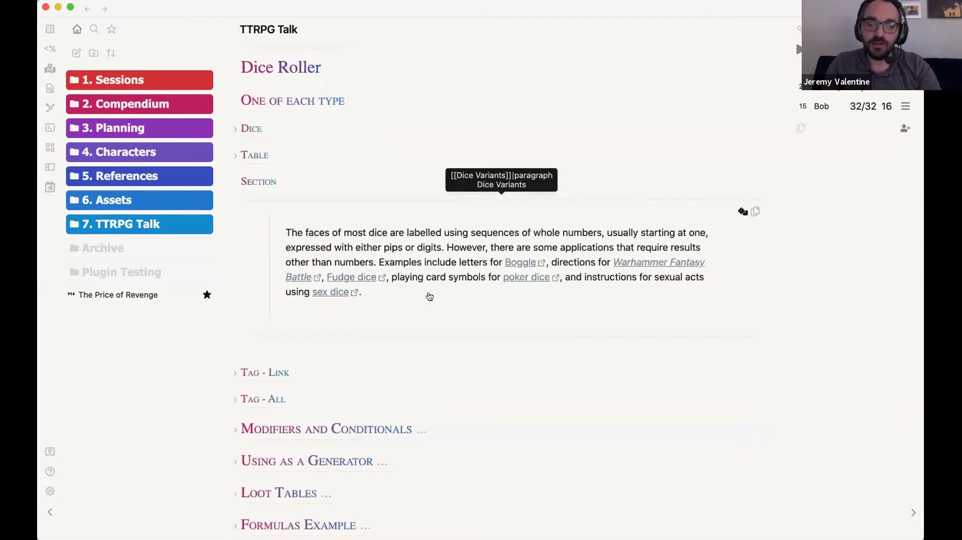
- Reroll the Section example several times with the paragraph filter
click(466, 227)
click(501, 229)
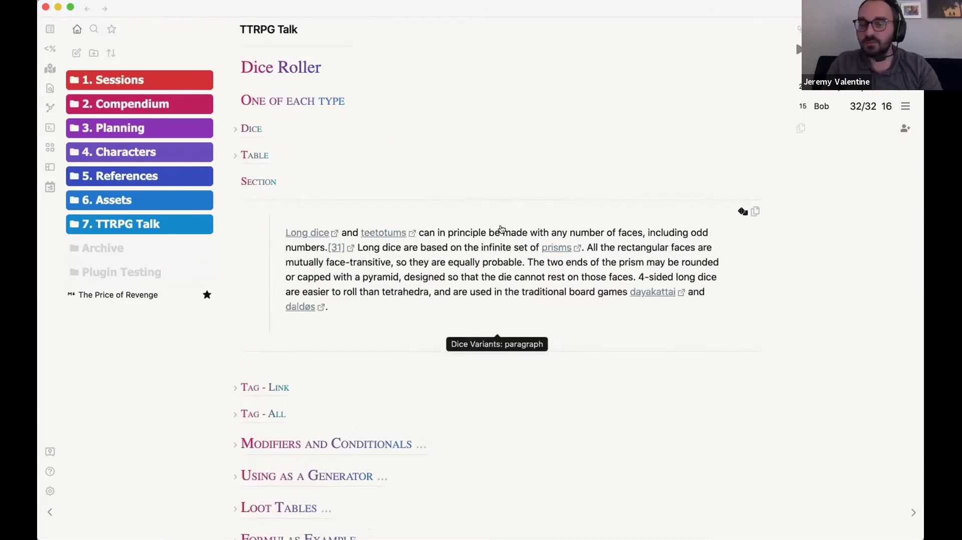
click(501, 229)
click(501, 229)
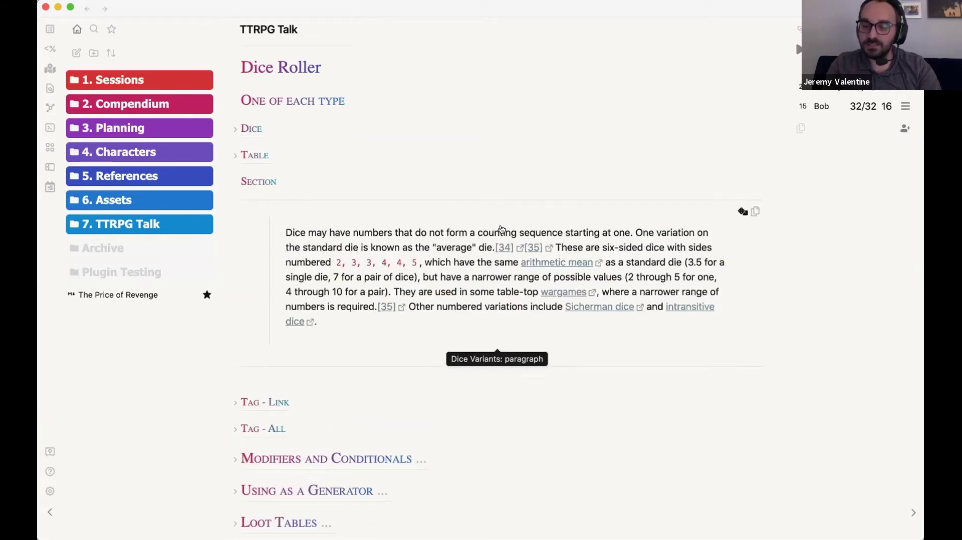
click(467, 234)
click(467, 234)
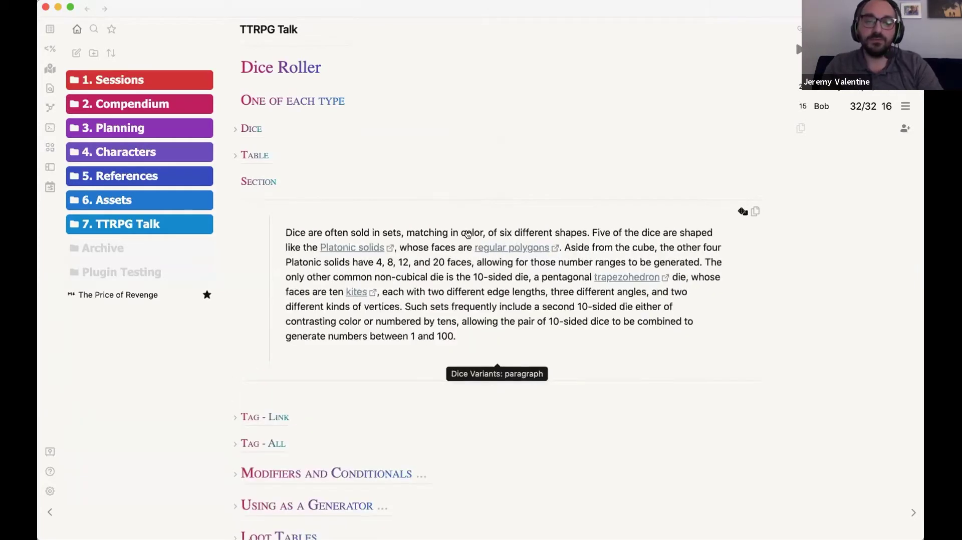
- Append ,header after |paragraph in the Section example's dice code and return to the preview
key(super+e)
text(,header)
key(super+e)
- Reroll the Section example repeatedly with the combined paragraph,header filter
click(501, 255)
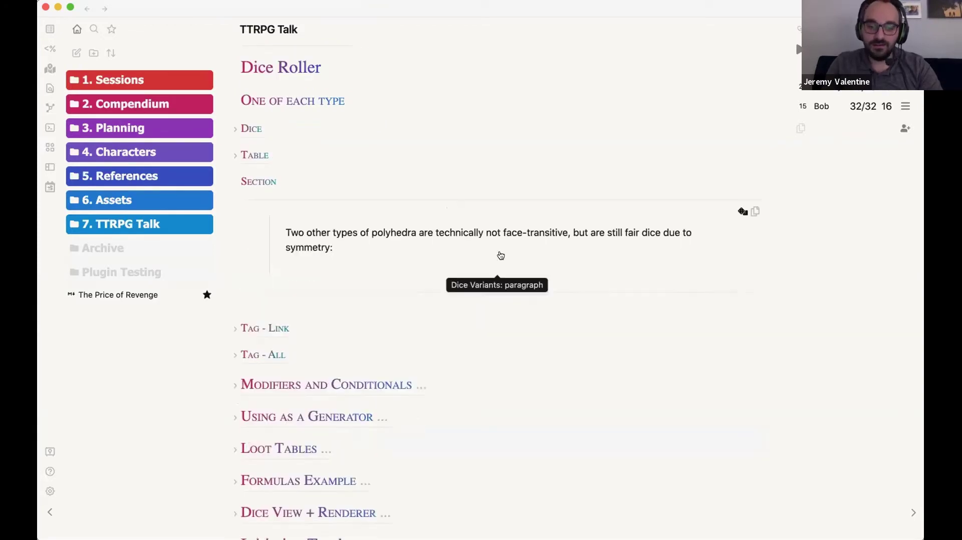
click(500, 256)
click(493, 242)
click(494, 241)
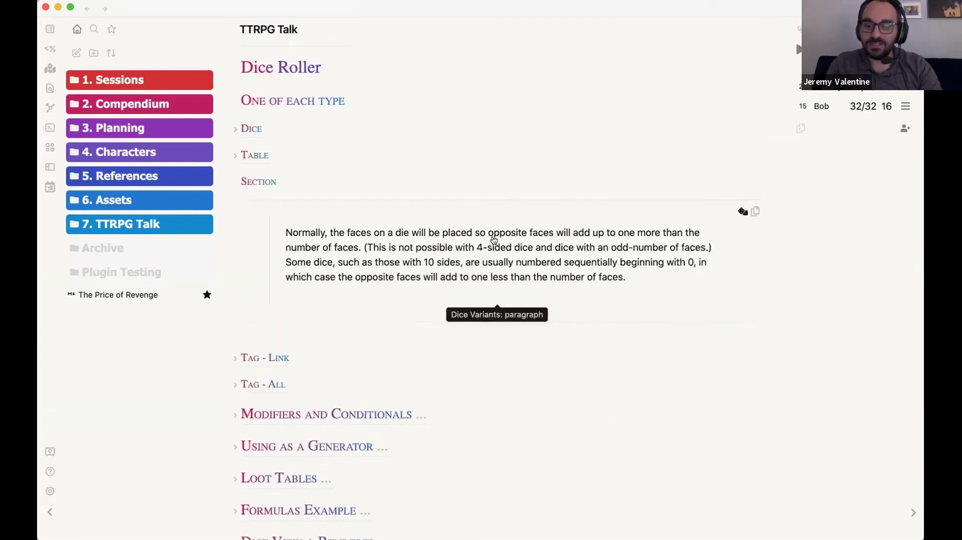
click(494, 240)
click(494, 240)
click(493, 240)
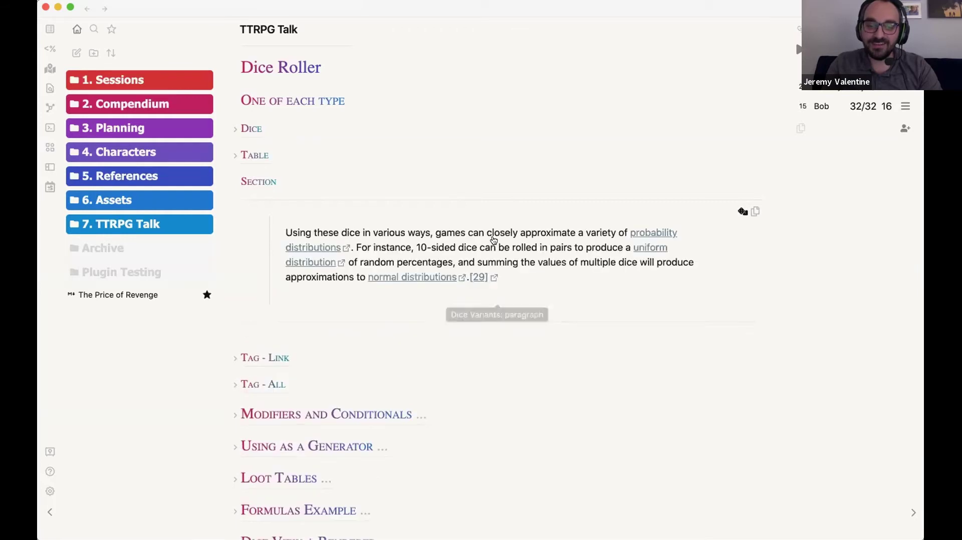
click(493, 241)
click(493, 240)
click(434, 259)
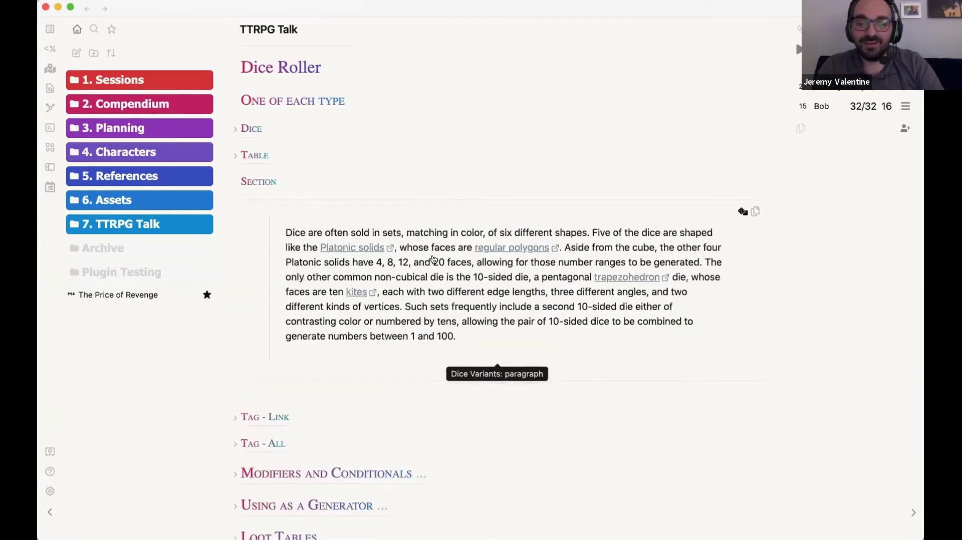
- Reduce the Section example's filter to |header by removing the paragraph type, and show it in the preview
key(super+e)
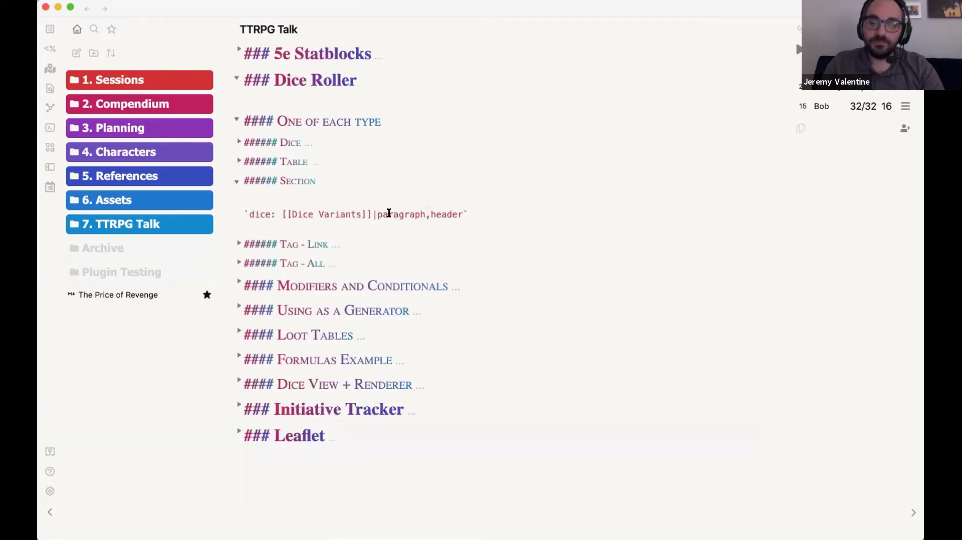
key(BackSpace)
key(super+e)
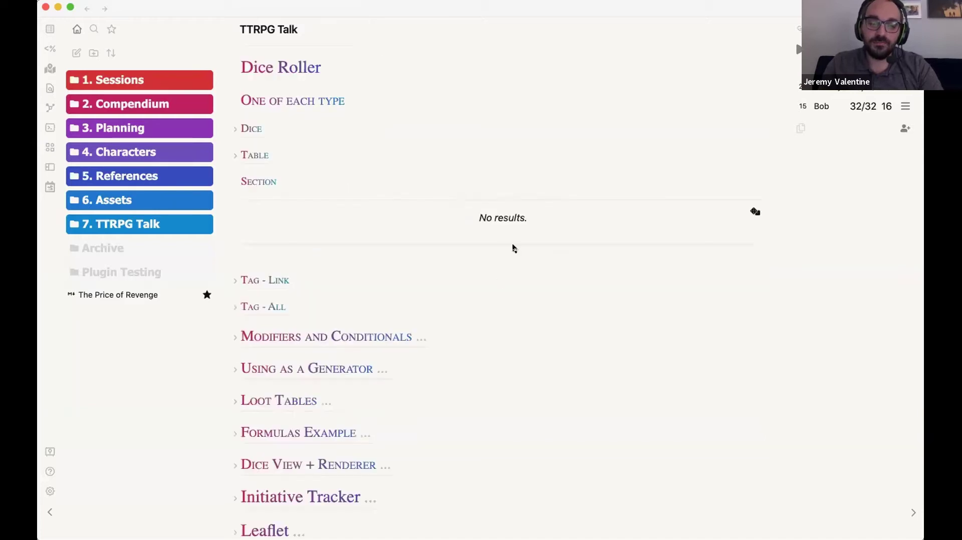
- Remove |header from the Section example's dice code and collapse the Section heading
key(super+e)
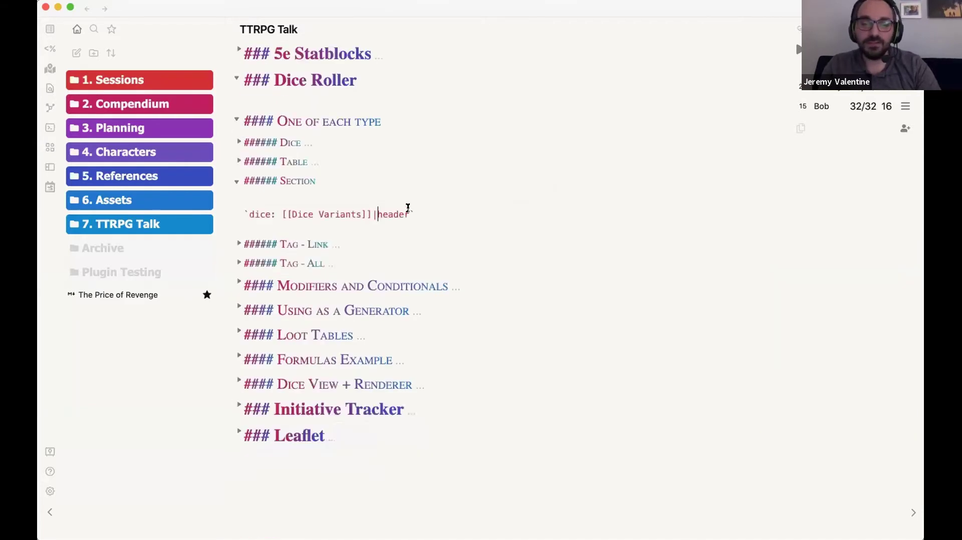
key(BackSpace)
key(BackSpace)
key(BackSpace)
key(BackSpace)
key(BackSpace)
key(BackSpace)
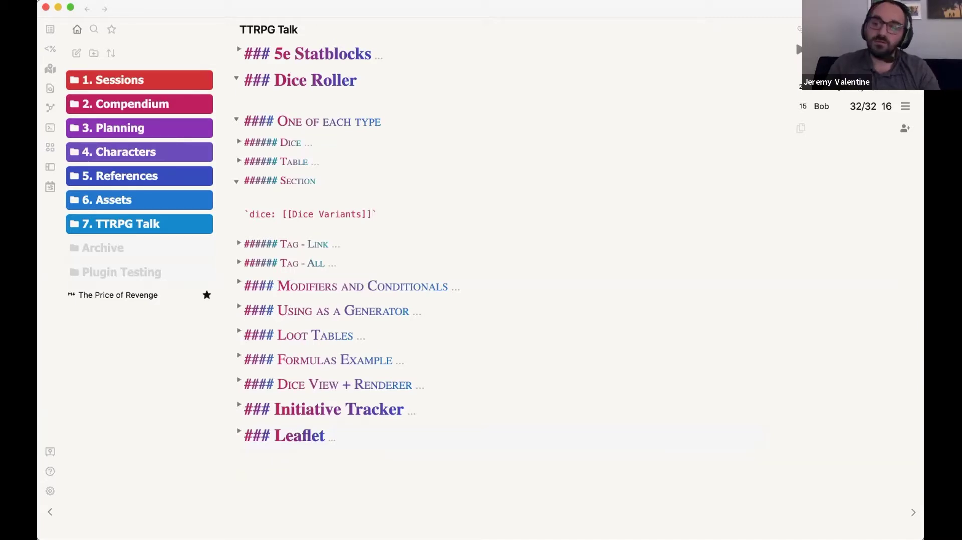
click(233, 182)
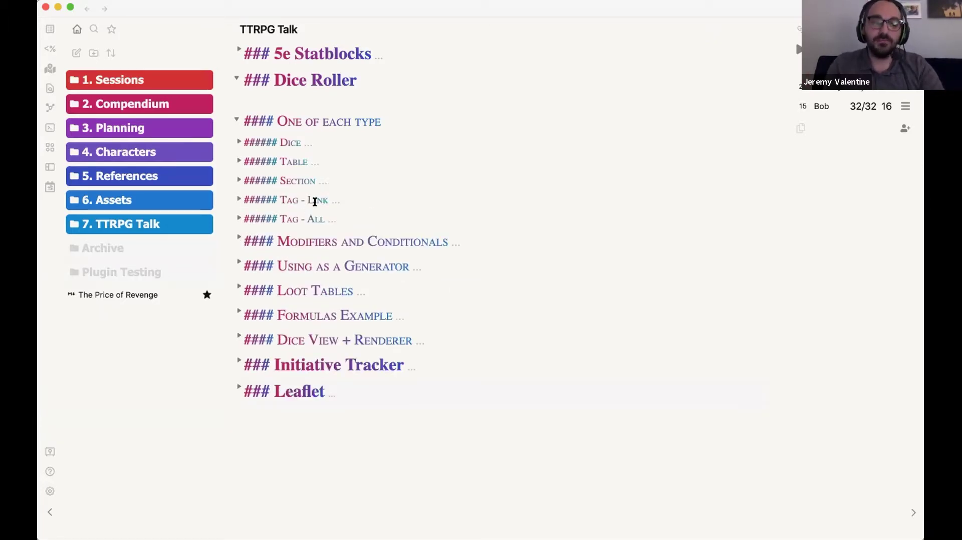
- Expand the Tag - Link example, remove |link after #location to view the tag suggestions, and re-enter |link
click(239, 200)
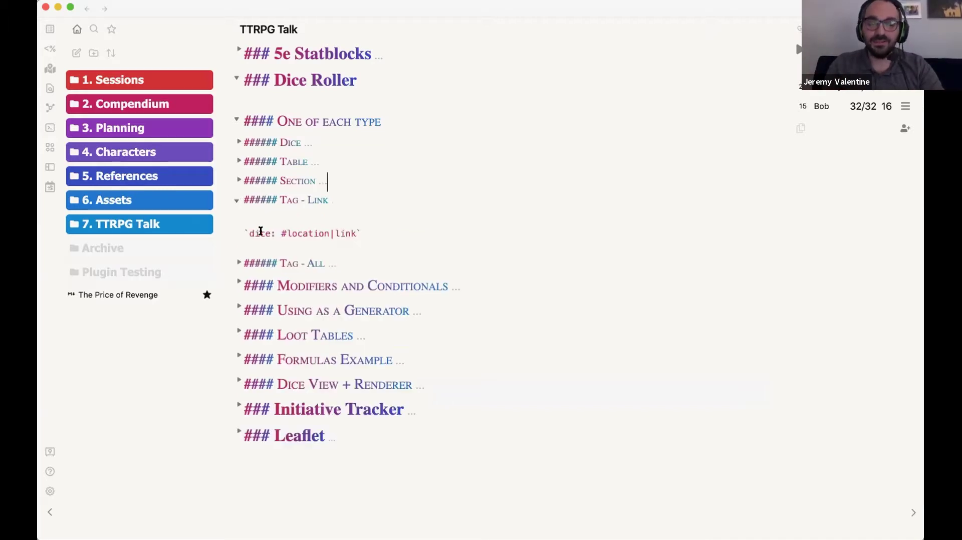
key(BackSpace)
key(BackSpace)
key(BackSpace)
key(BackSpace)
key(BackSpace)
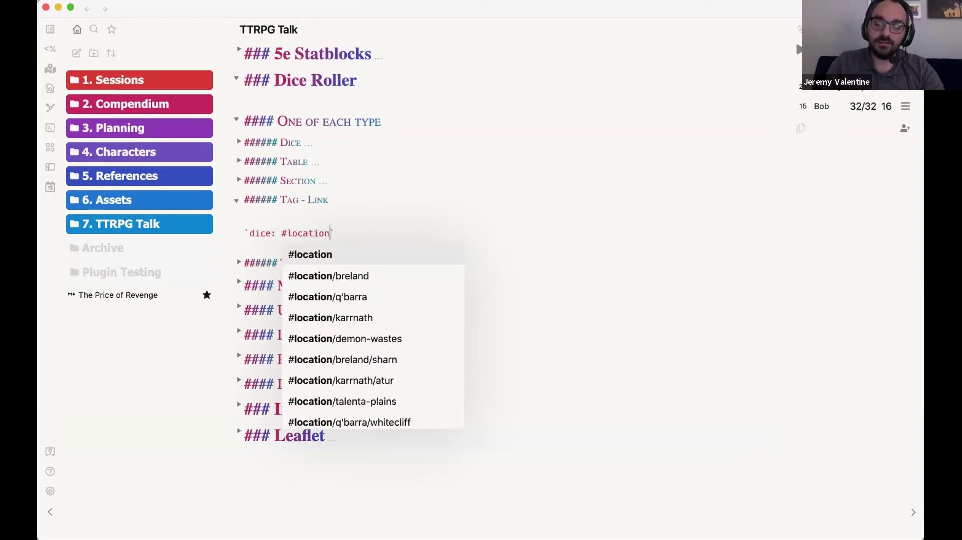
text(|link)
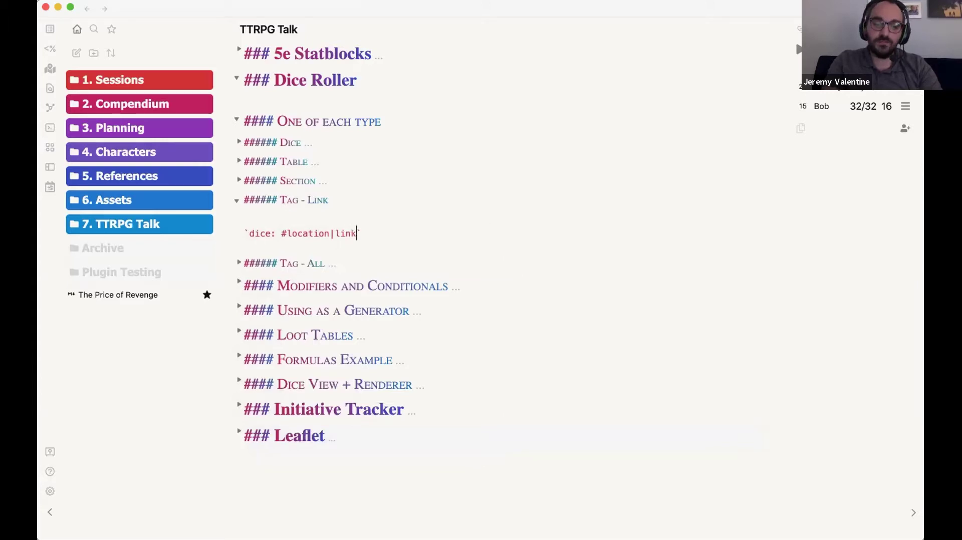
- Return TTRPG Talk to the preview, toggle the Tag - Link section, and expand the Tag - All example
key(super+e)
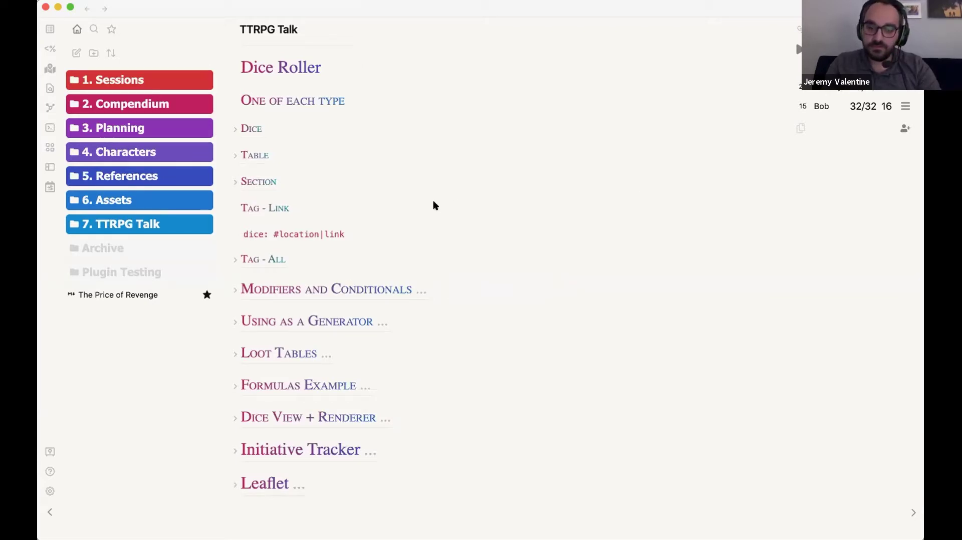
click(234, 208)
click(234, 207)
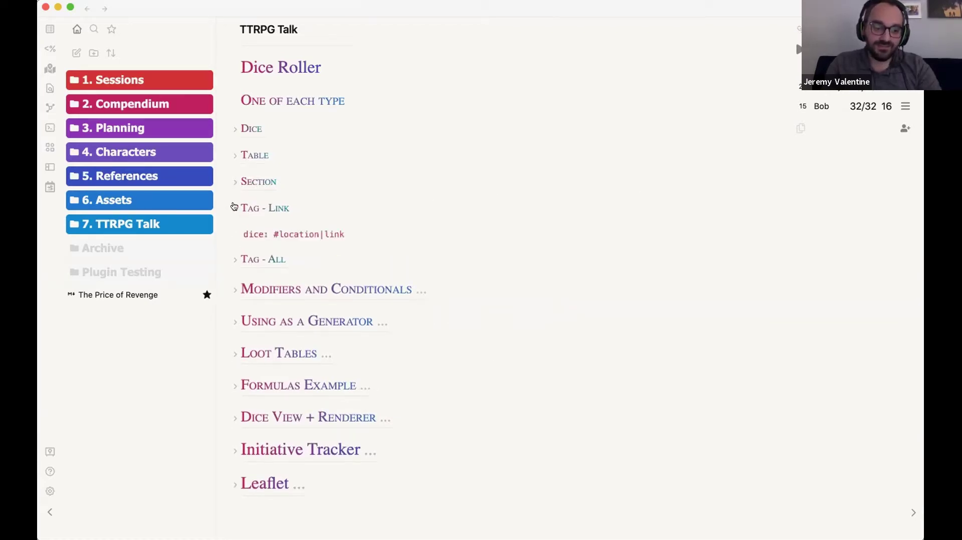
scroll(422, 237, down, 2)
click(233, 212)
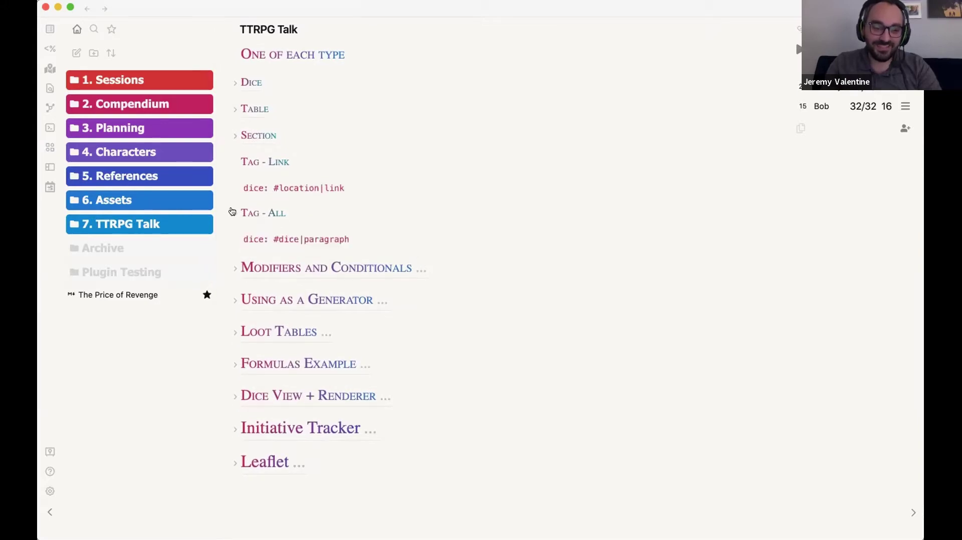
- Open and close the settings window, and collapse the Tag - Link example in the preview
click(48, 491)
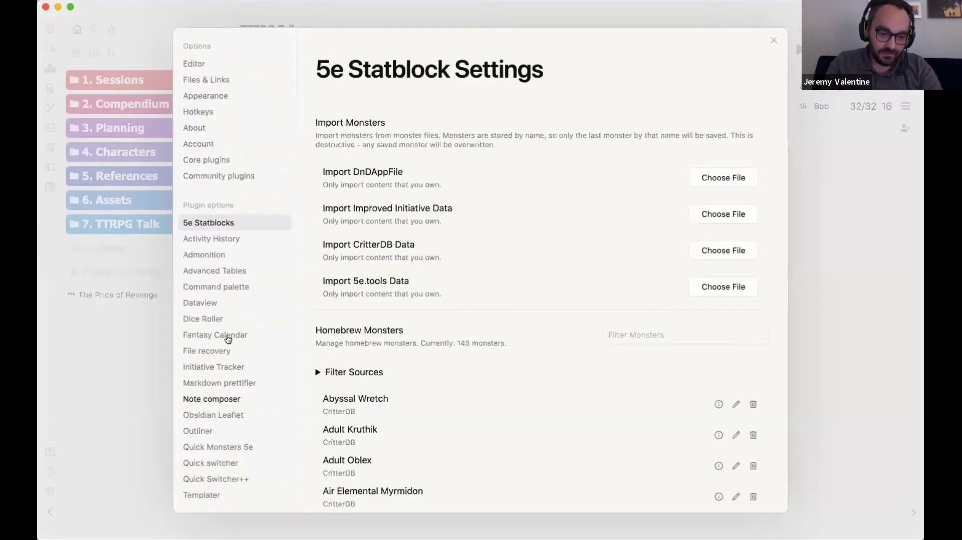
click(111, 389)
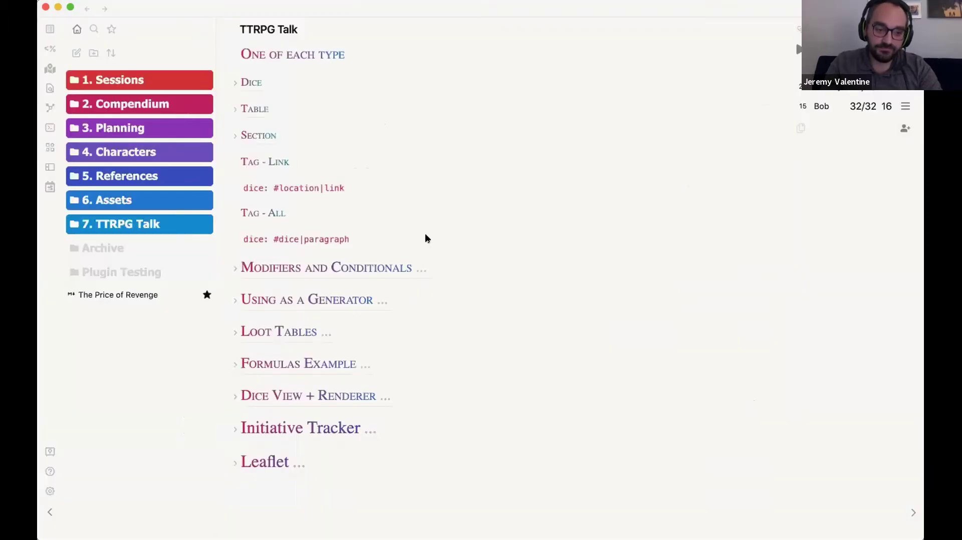
click(234, 162)
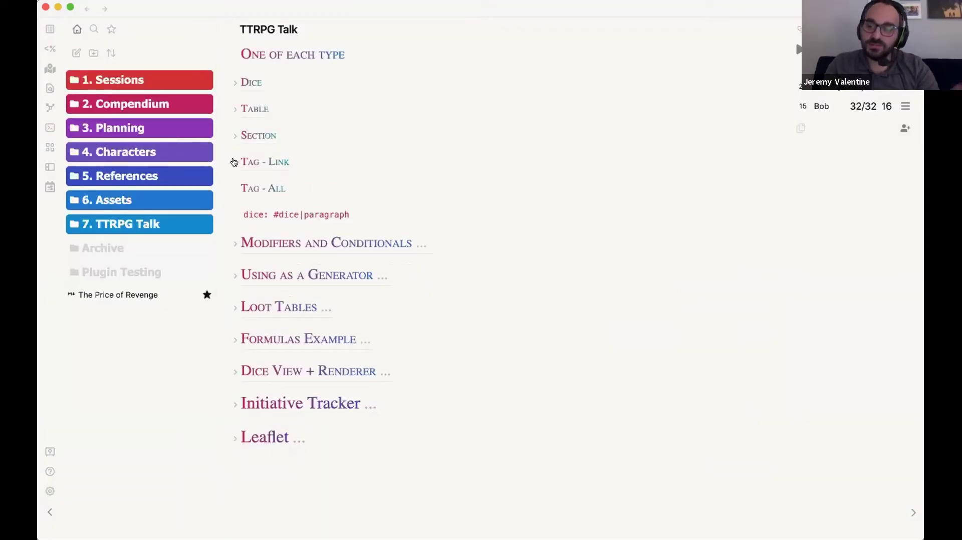
- Collapse the Tag - All example, close the TTRPG Talk note and reopen it by searching for "ttr"
click(234, 189)
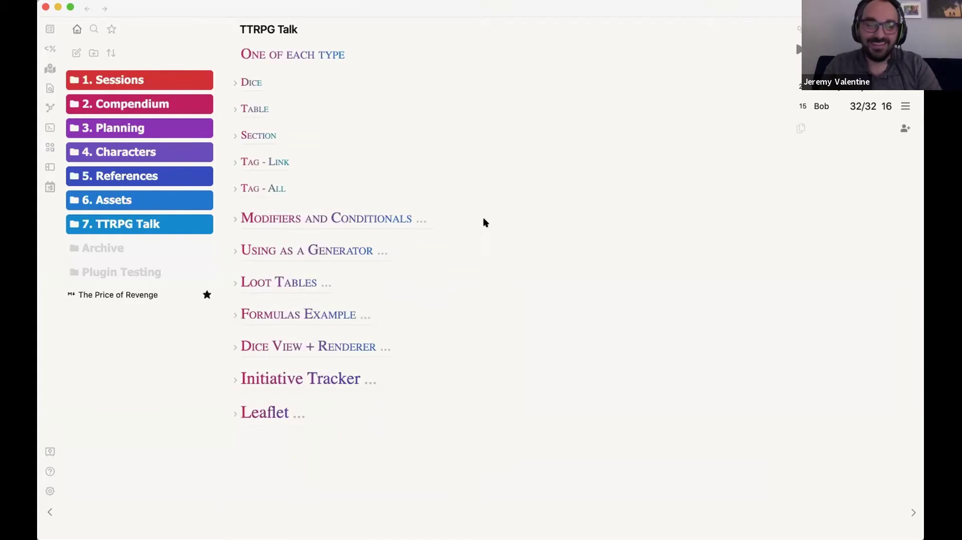
scroll(378, 161, up, 2)
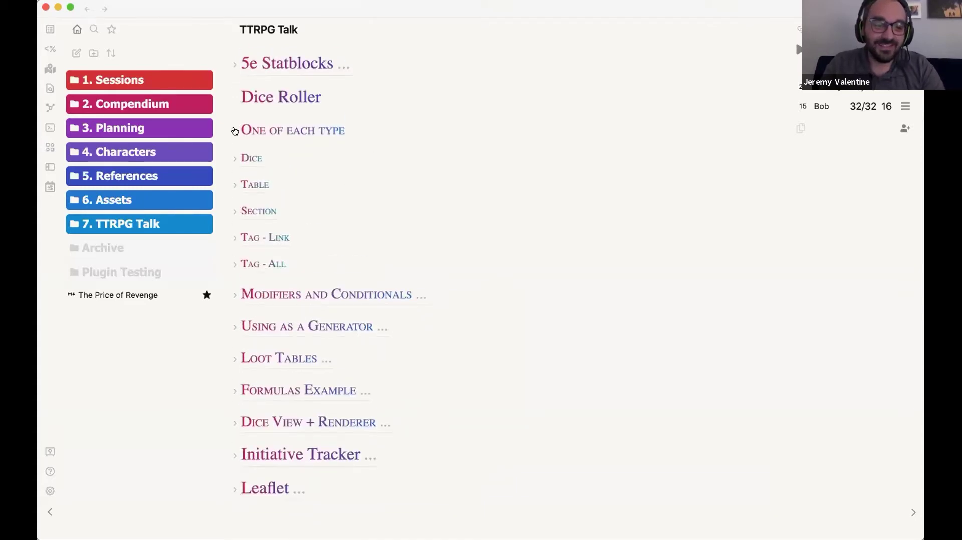
key(super+w)
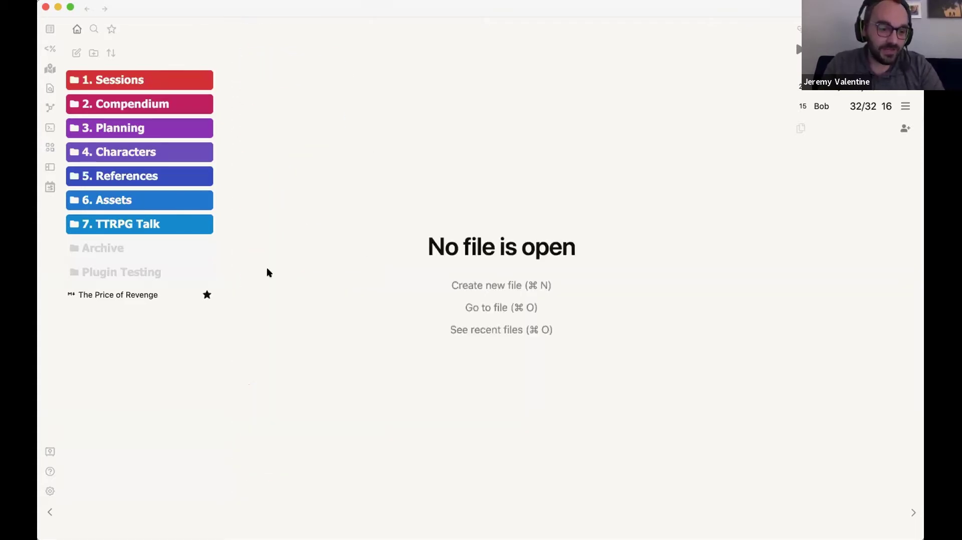
key(super+o)
text(ttr)
key(Return)
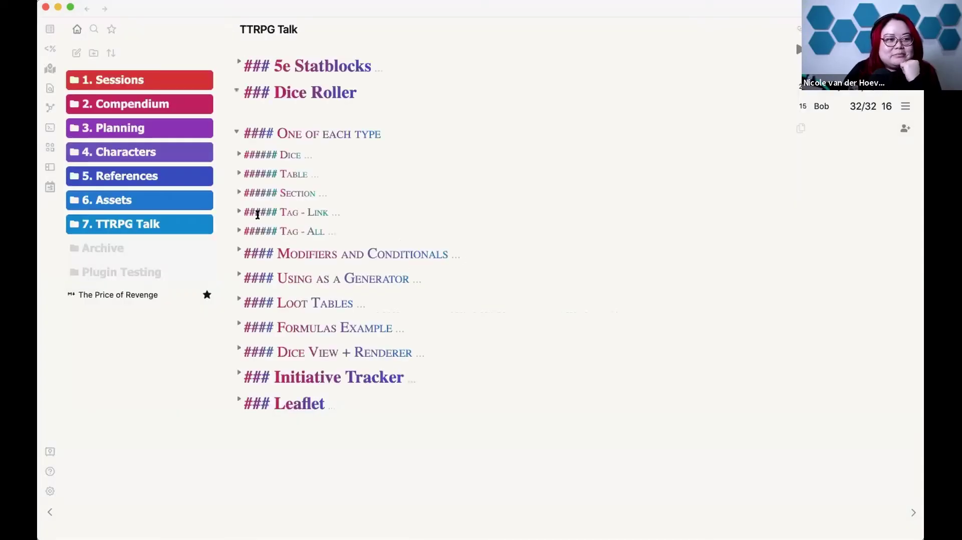
- Expand the Tag - Link example and show the TTRPG Talk note in preview
click(237, 211)
key(super+e)
scroll(403, 302, down, 10)
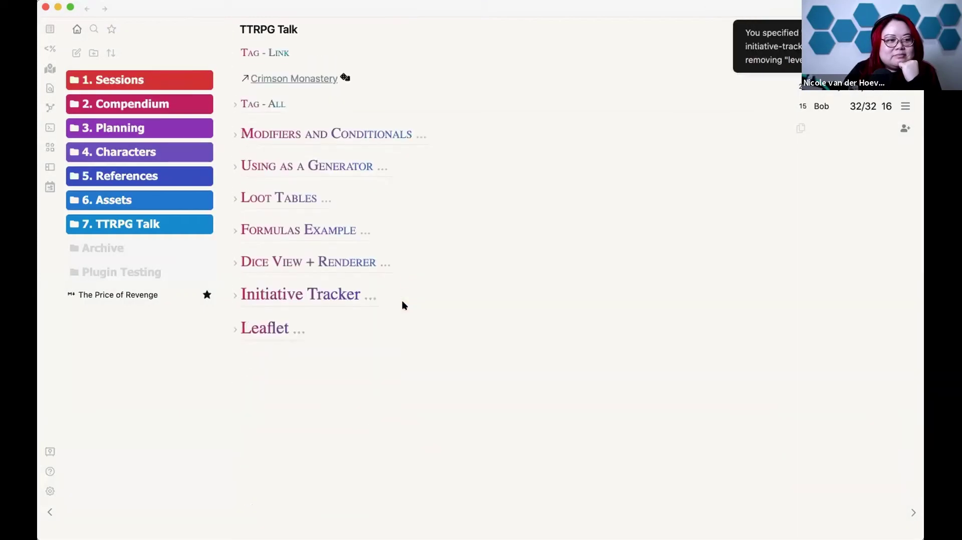
scroll(402, 302, up, 2)
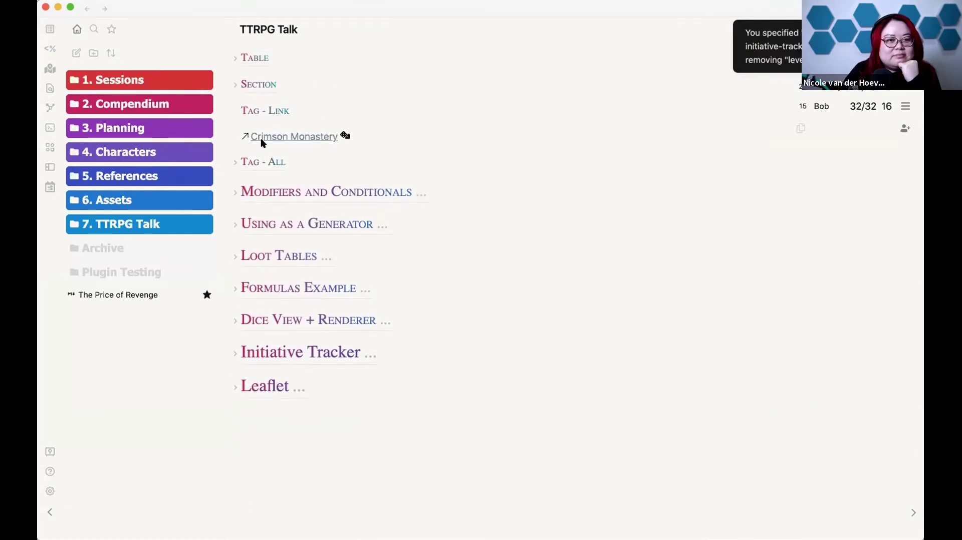
scroll(363, 149, up, 2)
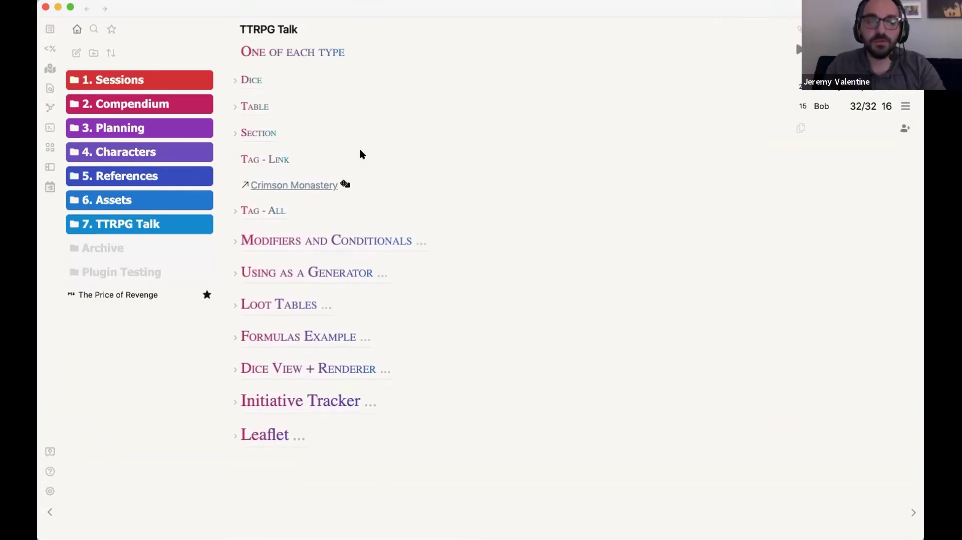
- Reroll the Tag - Link location five times, collapsing that example and expanding Tag - All in its place
click(345, 186)
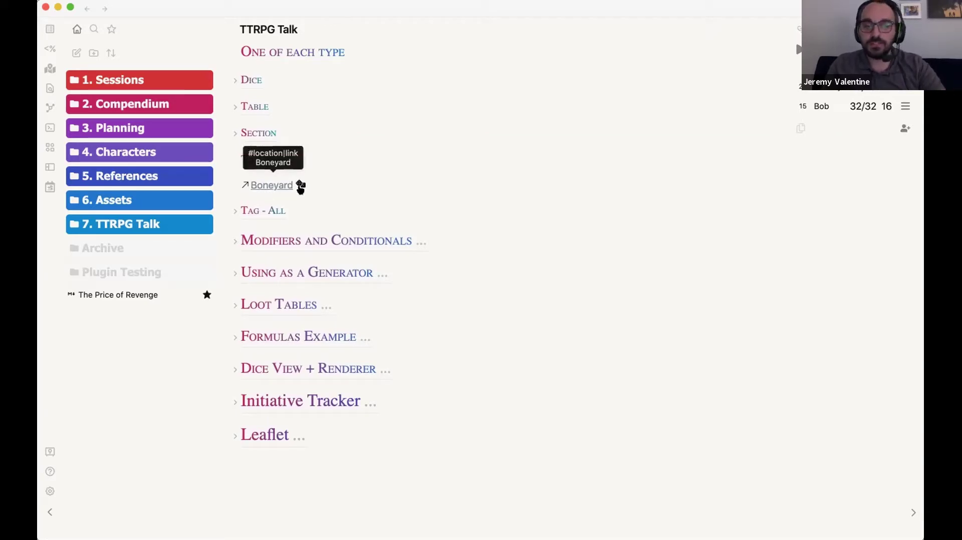
click(301, 186)
click(303, 185)
click(297, 186)
click(301, 187)
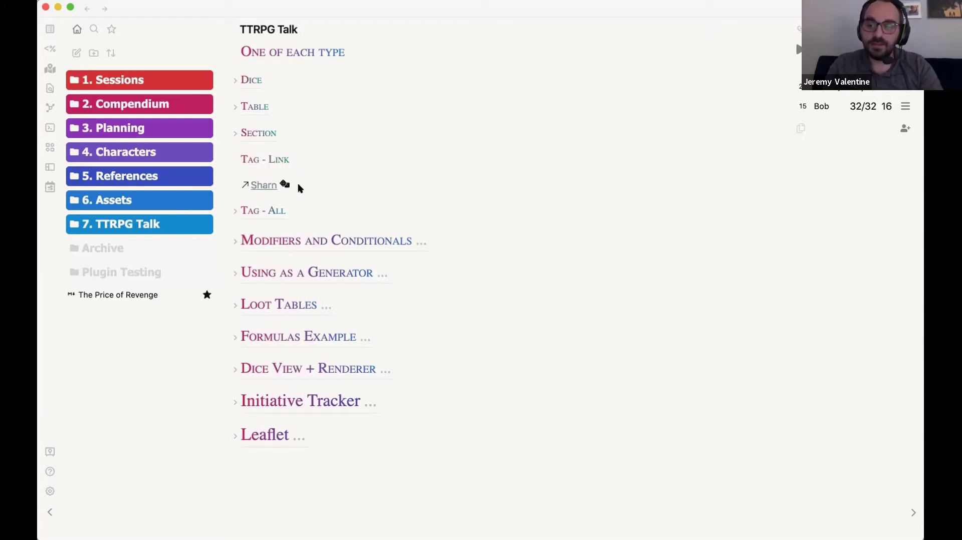
click(234, 158)
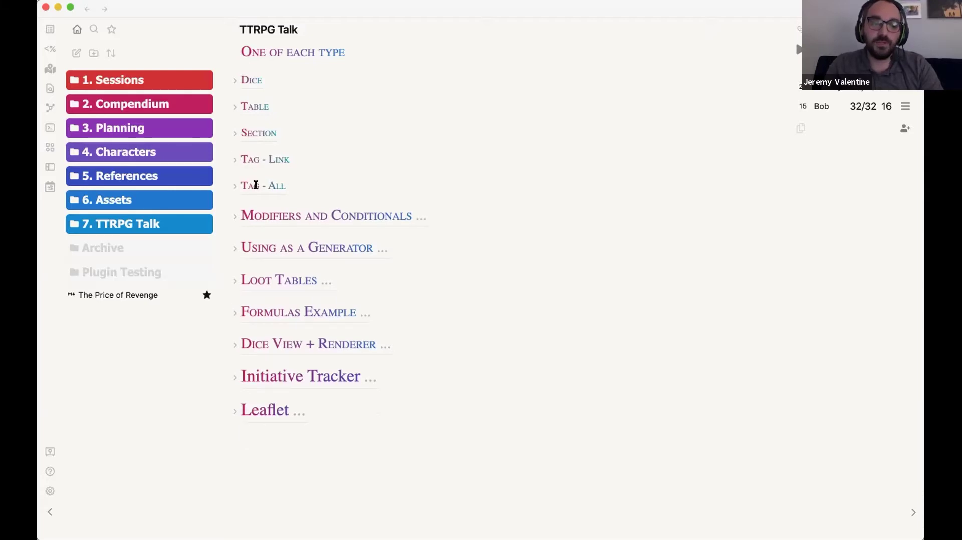
click(235, 186)
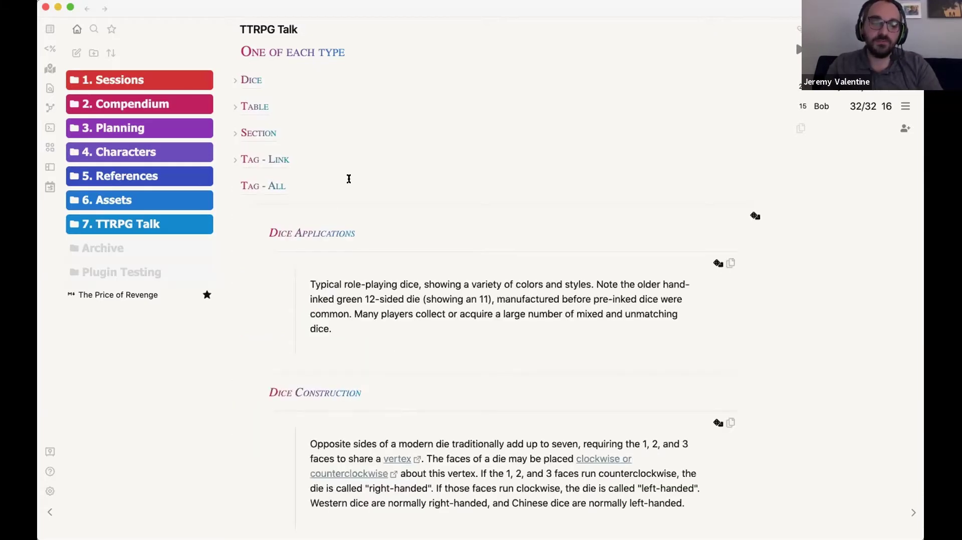
- Remove |paragraph from the Tag - All dice code so it reads dice: #dice, and preview the note
key(super+e)
click(325, 250)
key(alt+BackSpace)
key(BackSpace)
key(Escape)
key(Up)
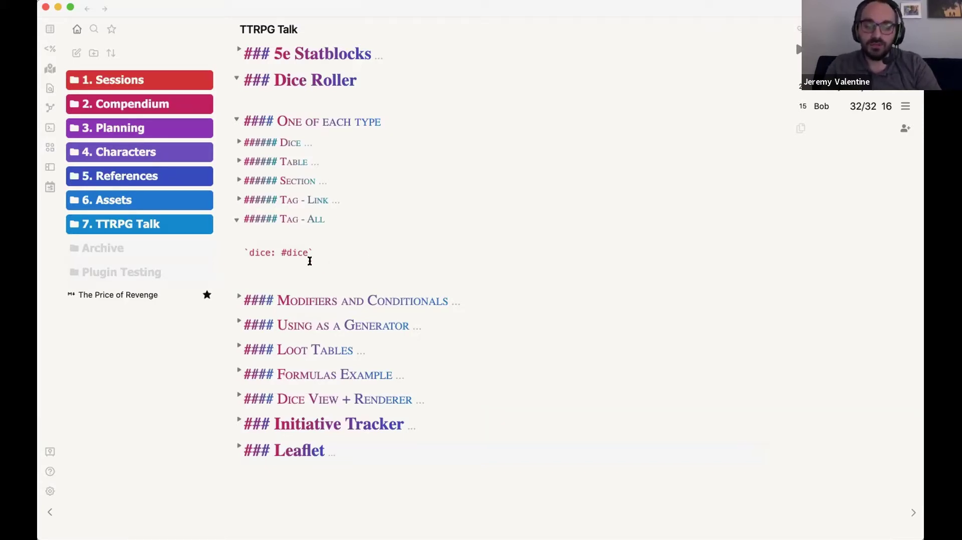
key(super+e)
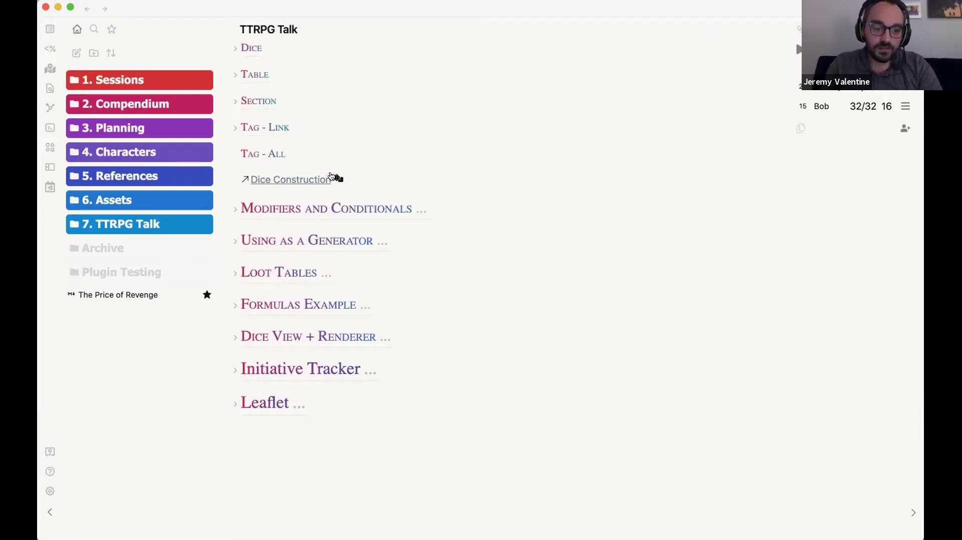
- Add |paragraph back after #dice in the Tag - All dice code and preview the note
key(super+e)
click(308, 251)
text(|parag)
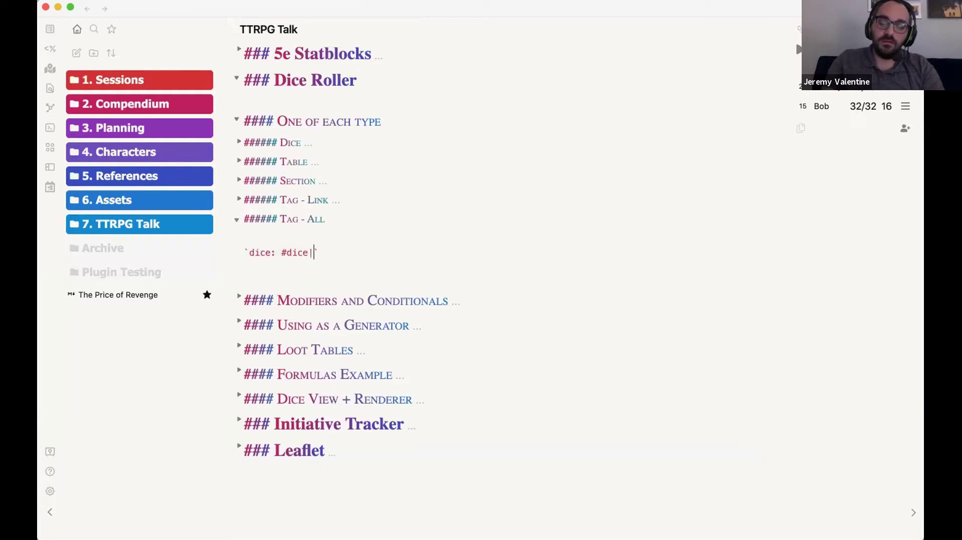
text(raph)
key(super+e)
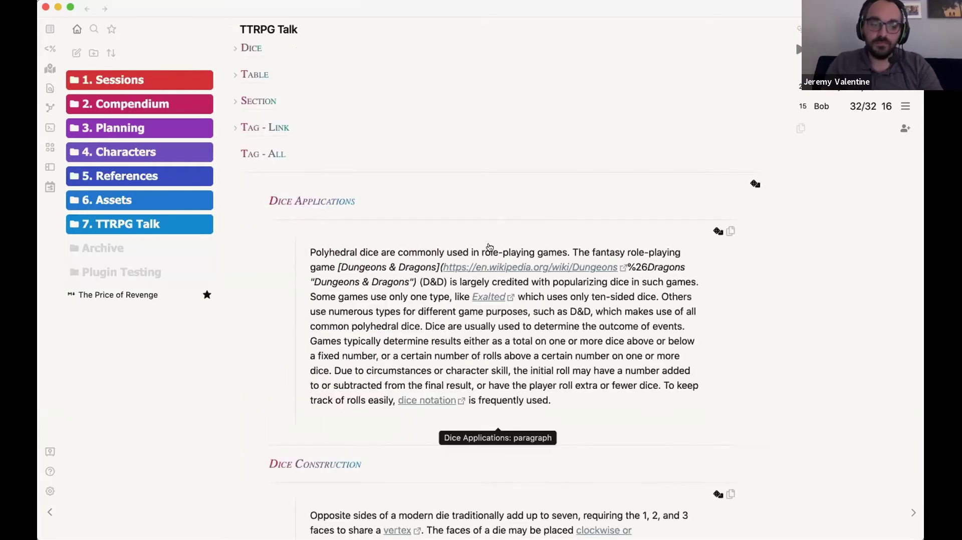
- Look through the Tag - All paragraph results for each dice note and reroll all of them together twice
scroll(501, 205, down, 4)
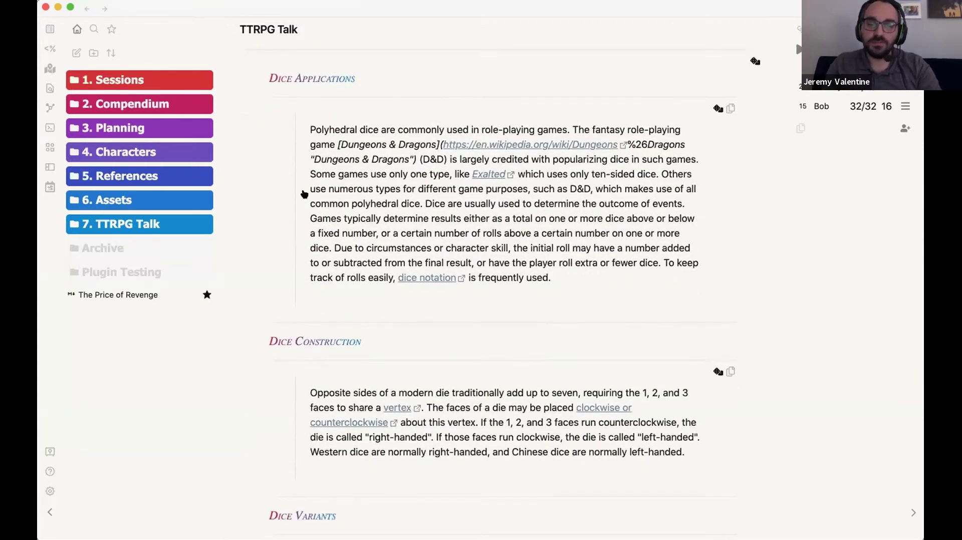
scroll(376, 226, down, 5)
scroll(376, 226, down, 2)
scroll(375, 227, up, 8)
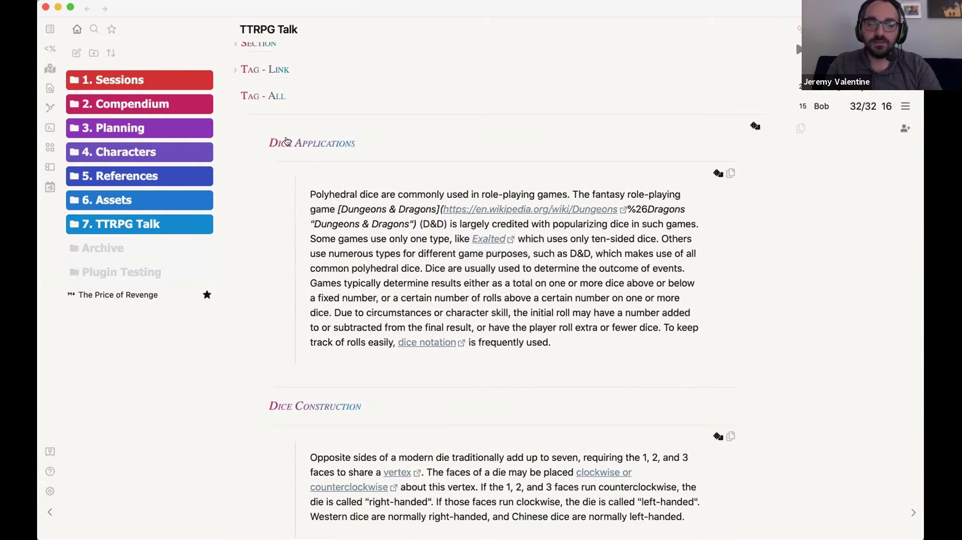
scroll(303, 458, down, 7)
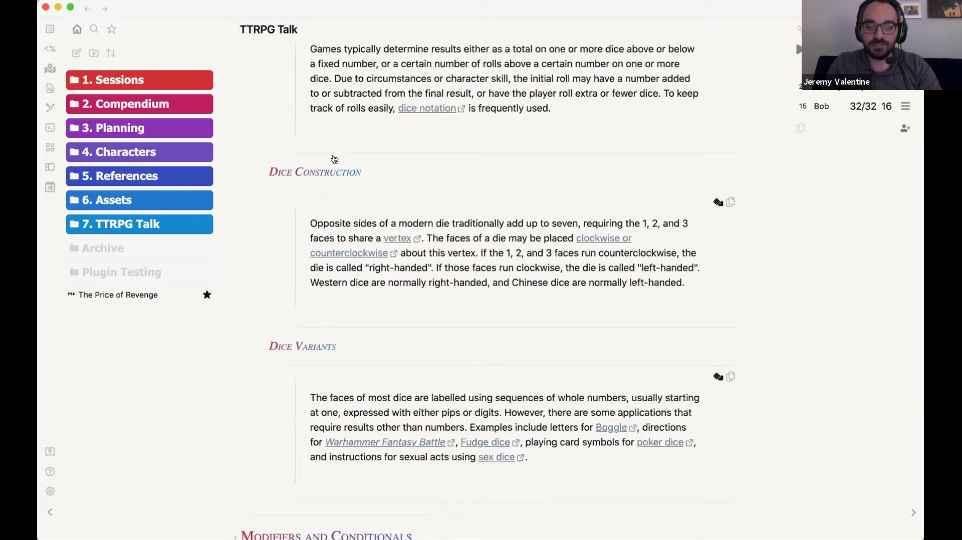
scroll(553, 283, up, 4)
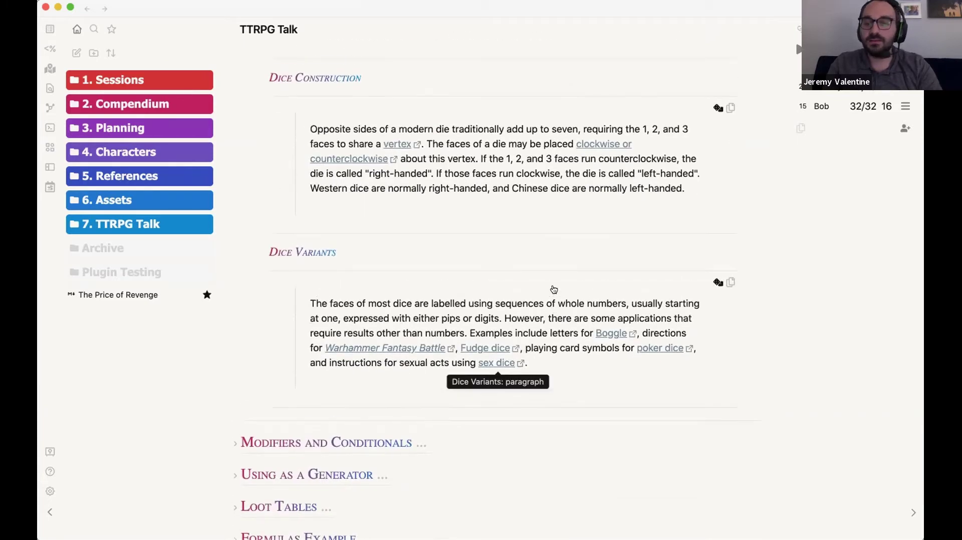
scroll(704, 238, up, 2)
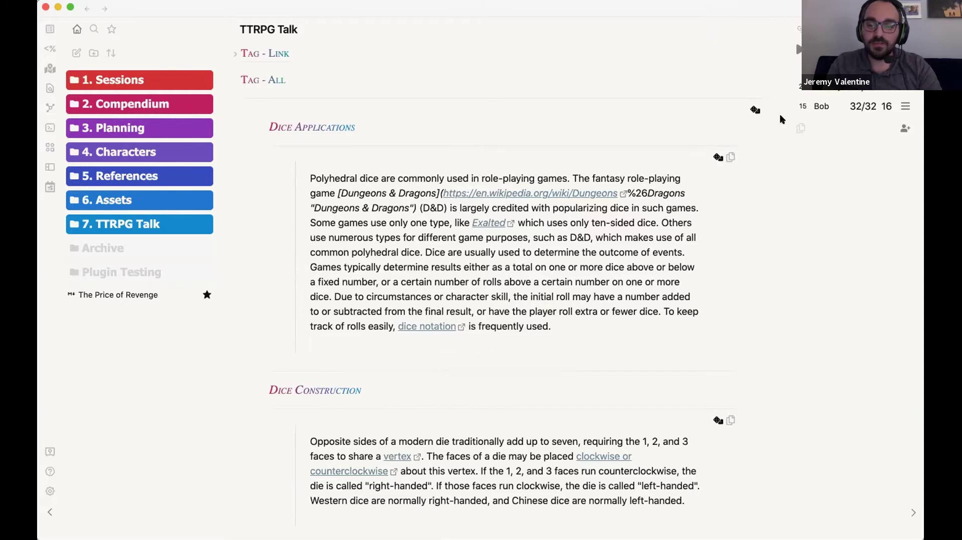
click(754, 110)
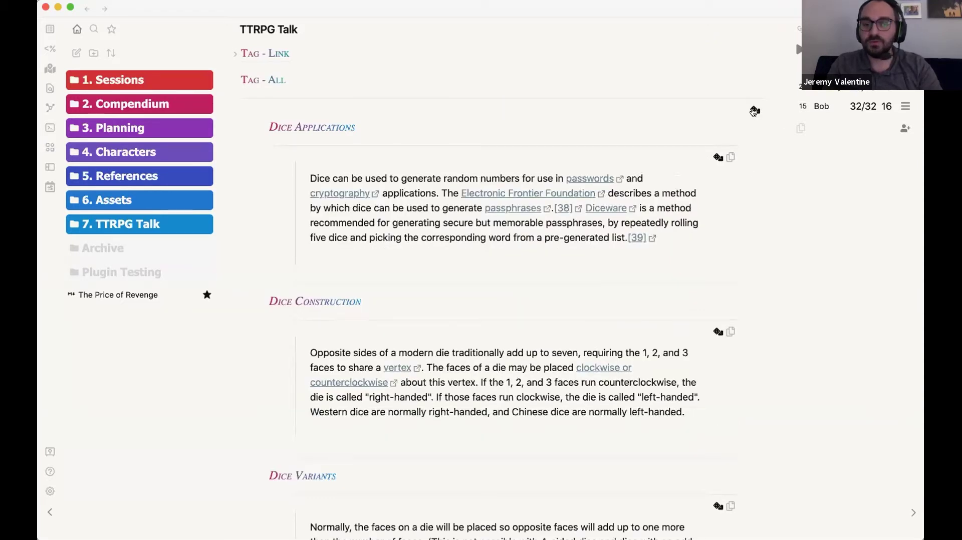
click(754, 110)
scroll(321, 100, up, 1)
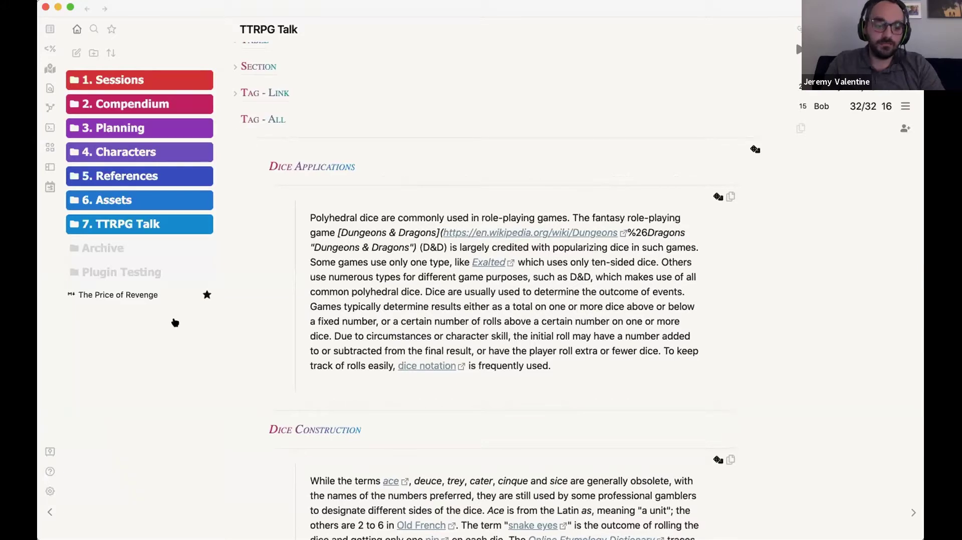
- View the Dice Roller plugin settings and close the settings window
click(48, 489)
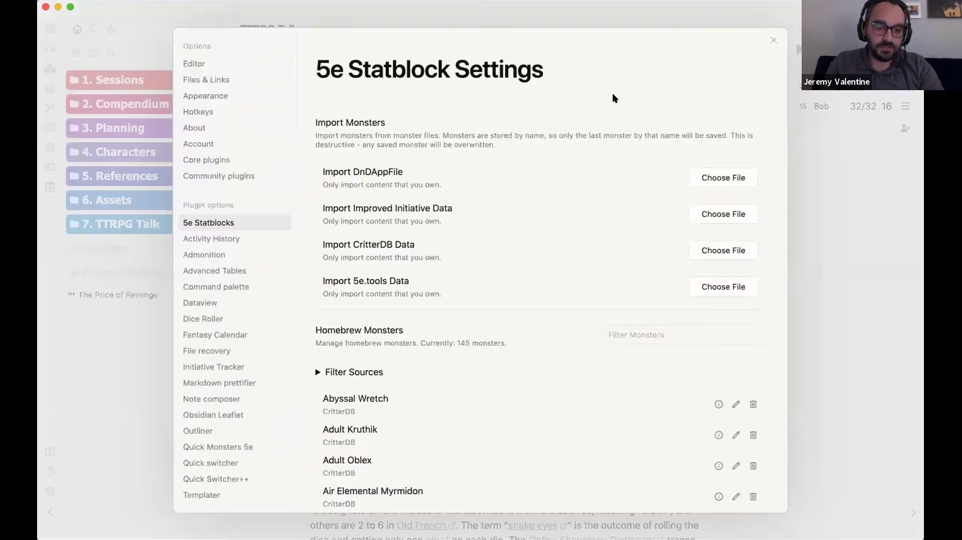
click(234, 320)
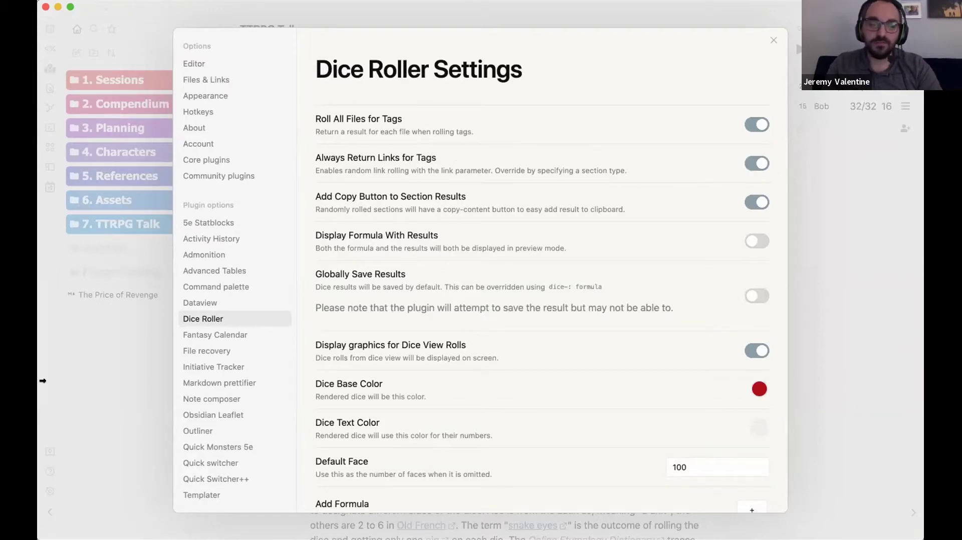
click(88, 381)
- Collapse Tag - All, expand Tag - Link and remove |link from its dice code, leaving dice: #location
click(234, 120)
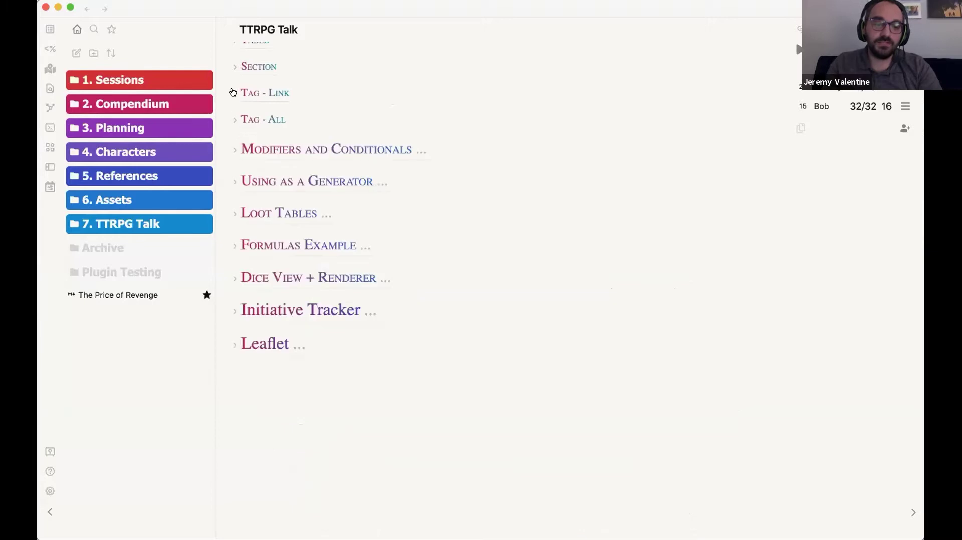
click(234, 93)
key(super+e)
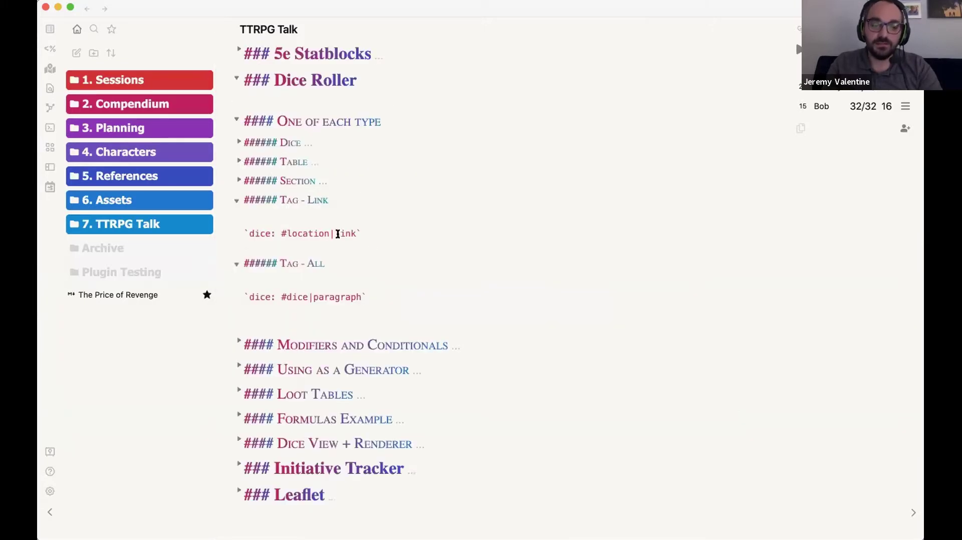
key(BackSpace)
key(BackSpace)
key(BackSpace)
key(BackSpace)
key(BackSpace)
key(Escape)
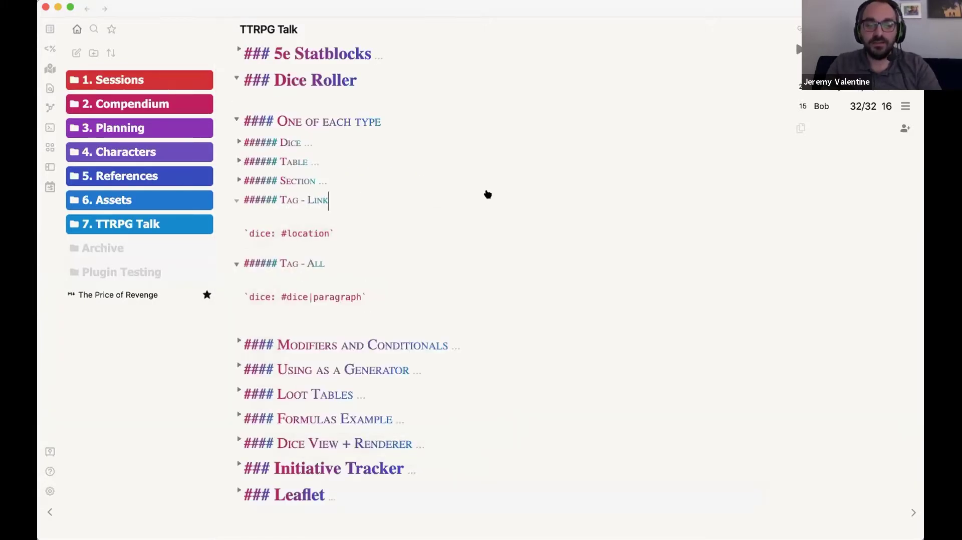
- Preview the note, collapsing the Tag - All example and expanding it again
key(super+e)
click(234, 112)
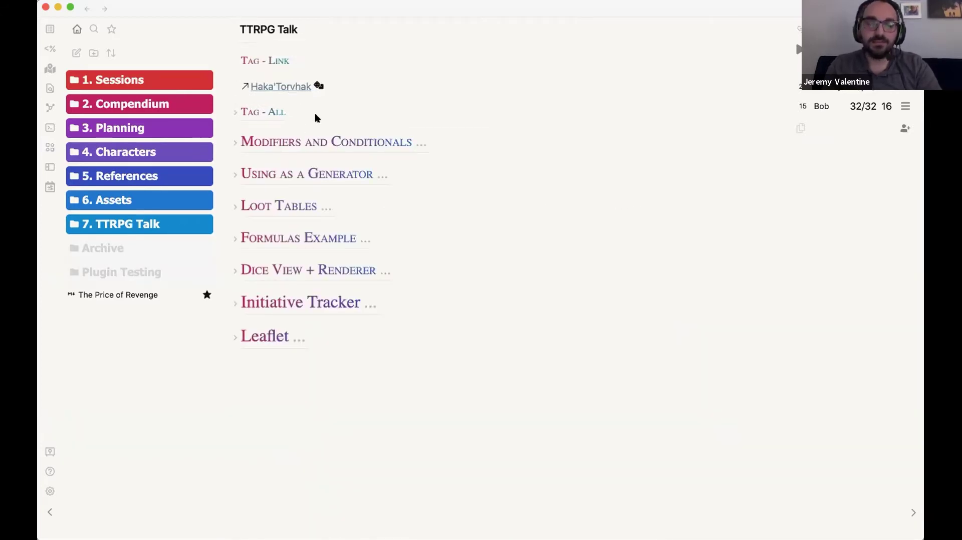
click(232, 114)
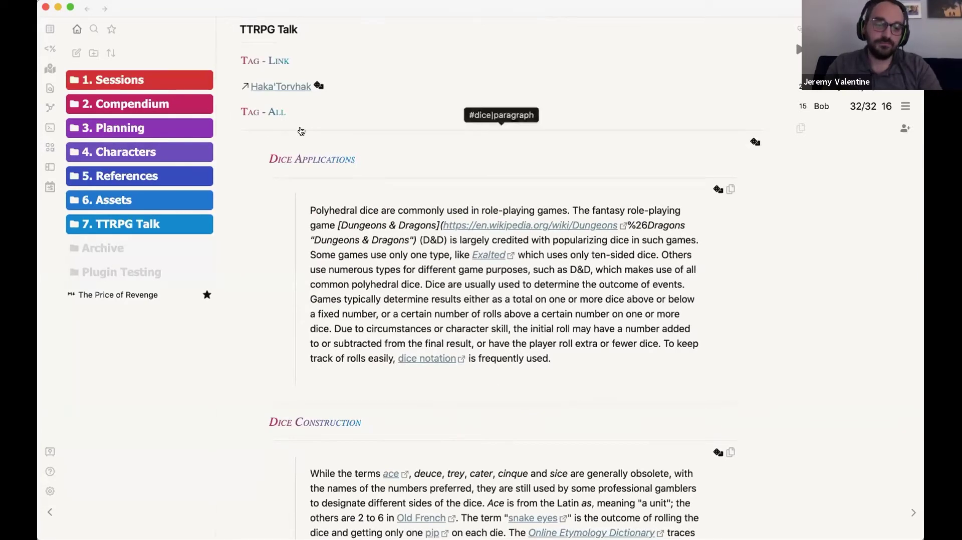
- Extend the Tag - All dice code to dice: #dice|paragraph,heading and preview its results
key(super+e)
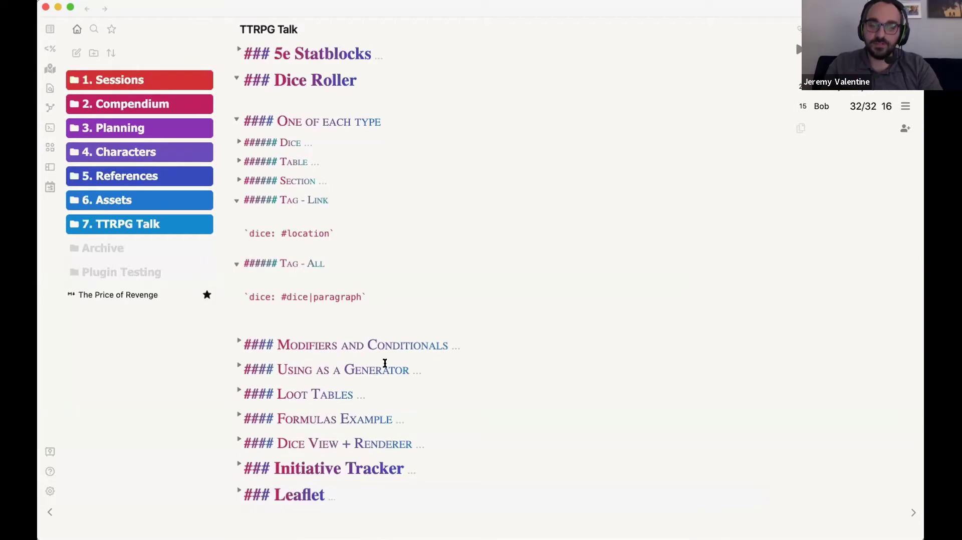
click(359, 297)
text(,heading)
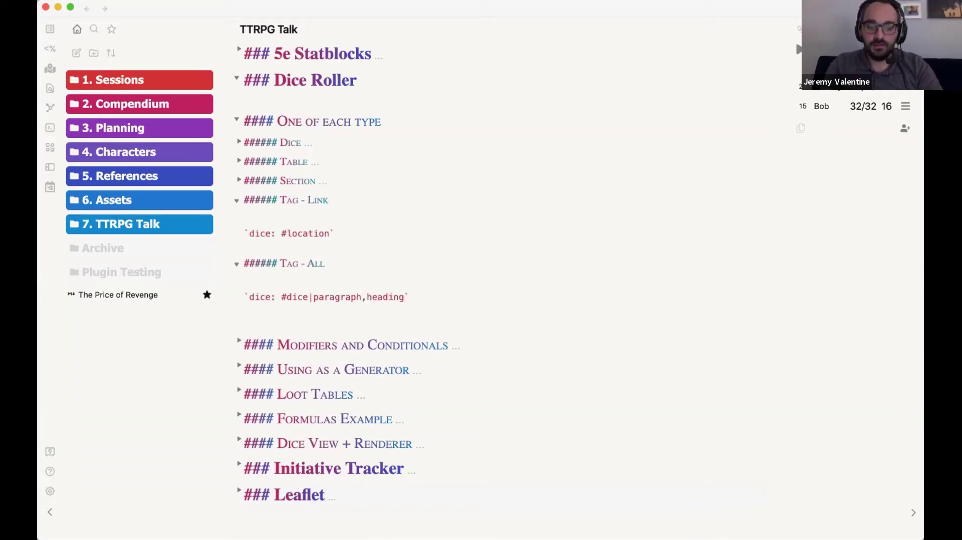
click(621, 343)
scroll(620, 344, down, 6)
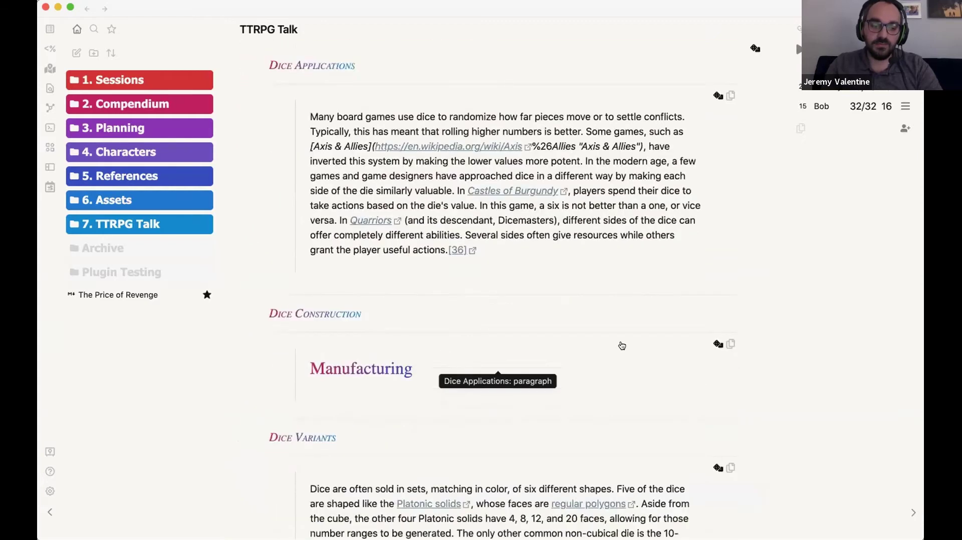
- Reroll the Dice Construction result three times and return to the Tag - All heading
click(368, 277)
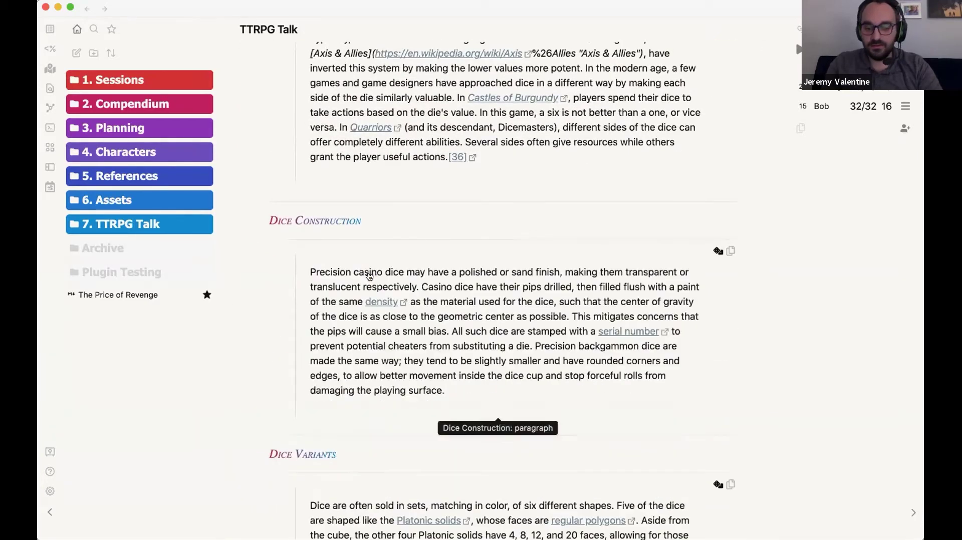
click(443, 296)
click(444, 296)
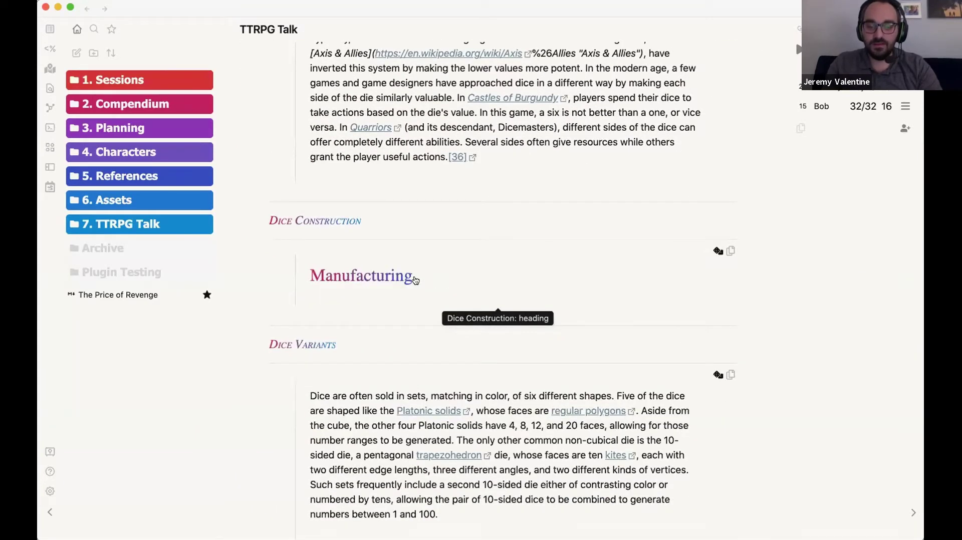
scroll(415, 280, up, 5)
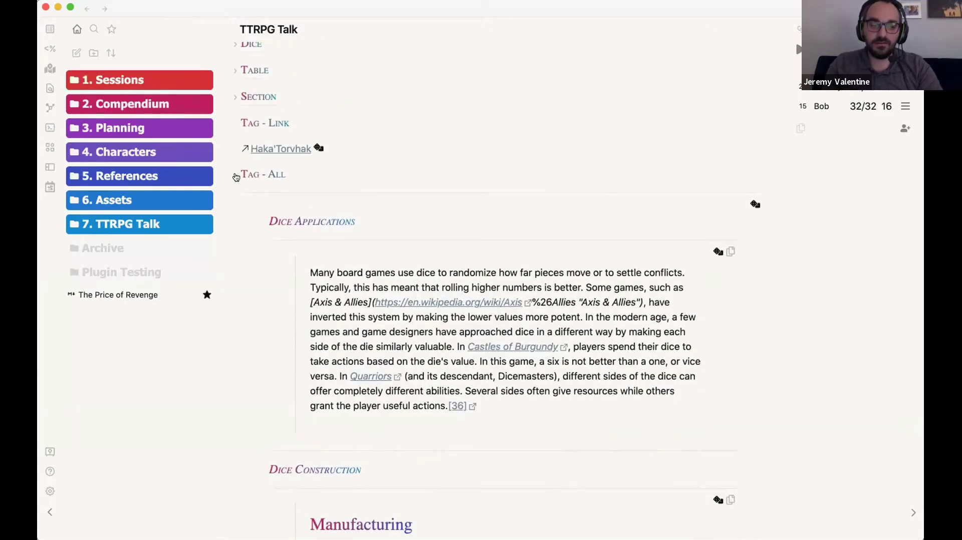
- Collapse the Tag - All and Tag - Link examples, then fold the whole One of each type section
click(236, 176)
click(235, 123)
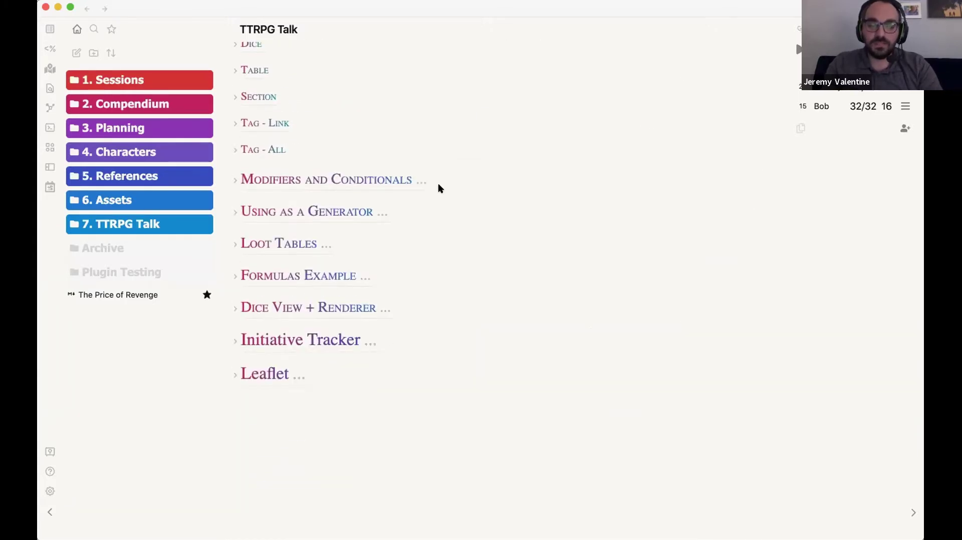
scroll(438, 183, up, 2)
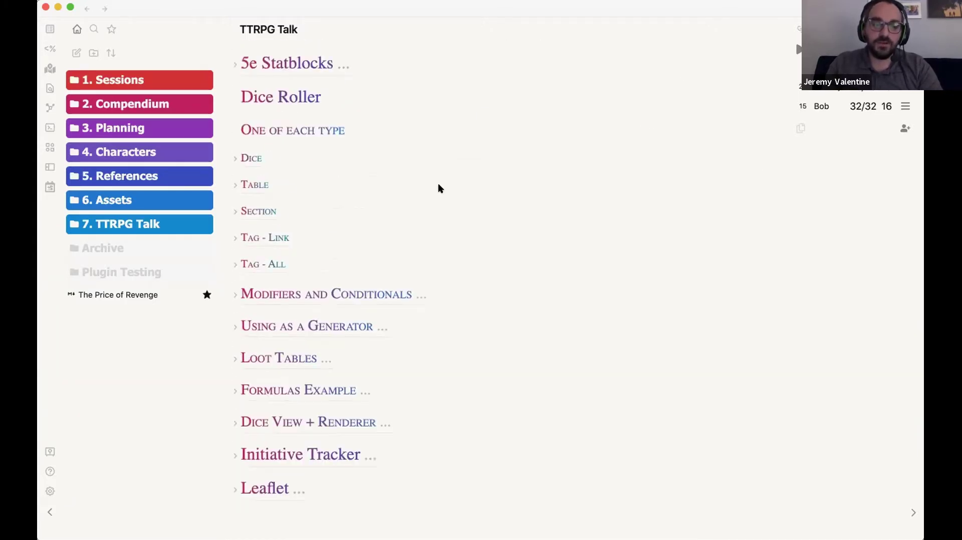
click(237, 131)
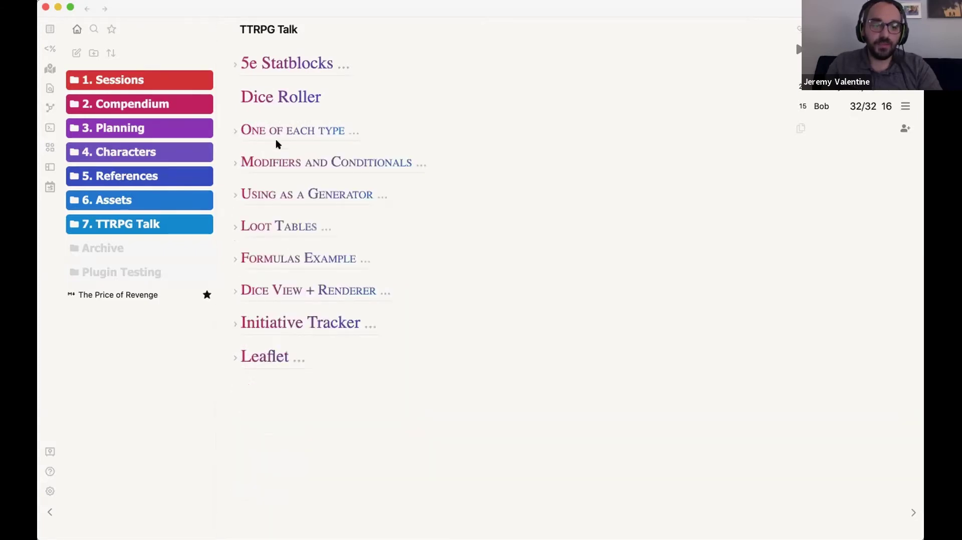
click(235, 130)
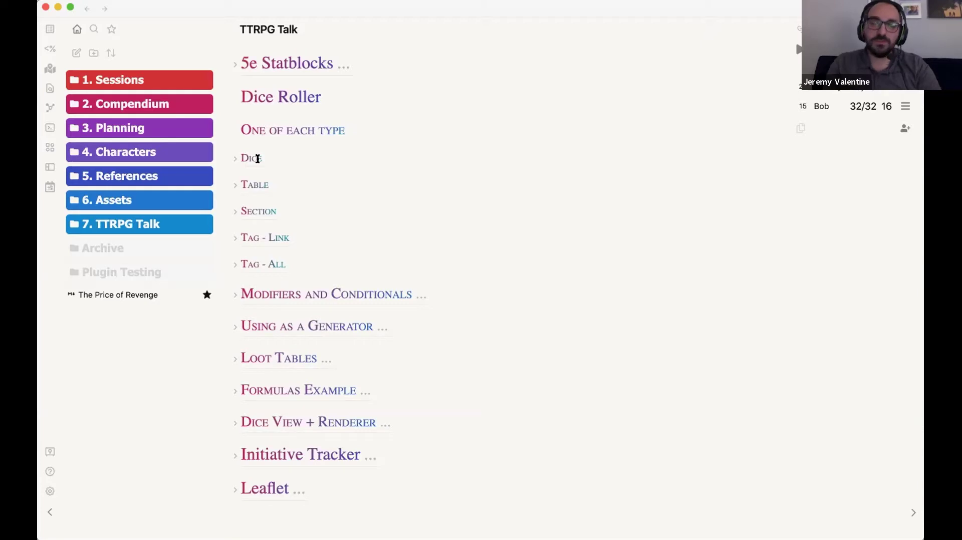
click(235, 129)
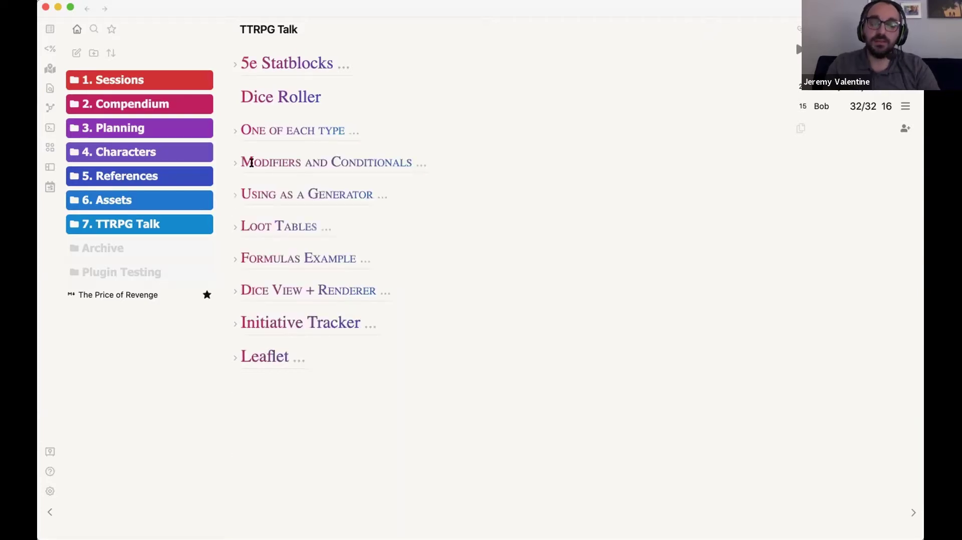
- Expand Modifiers and Conditionals with its Modifiers subsection and review the table of dice modifiers
click(234, 166)
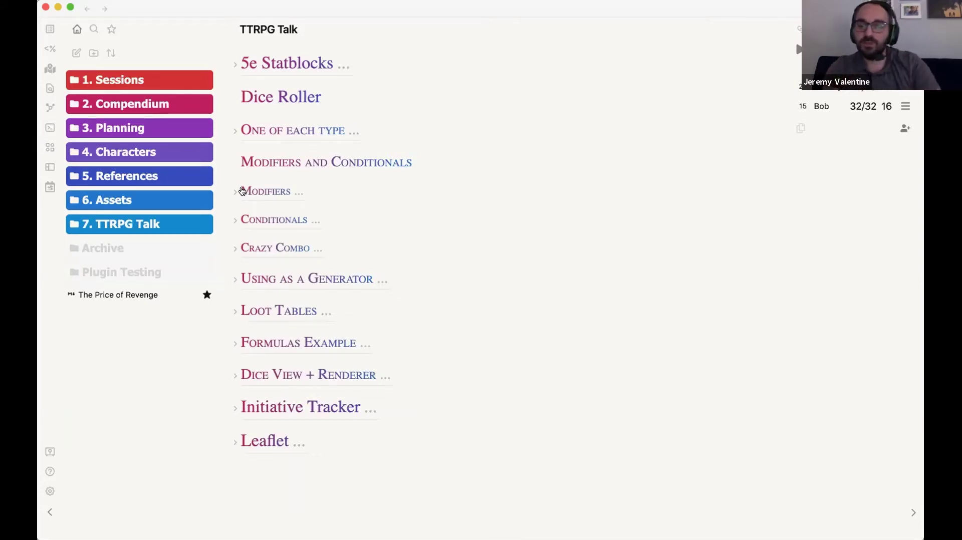
click(233, 191)
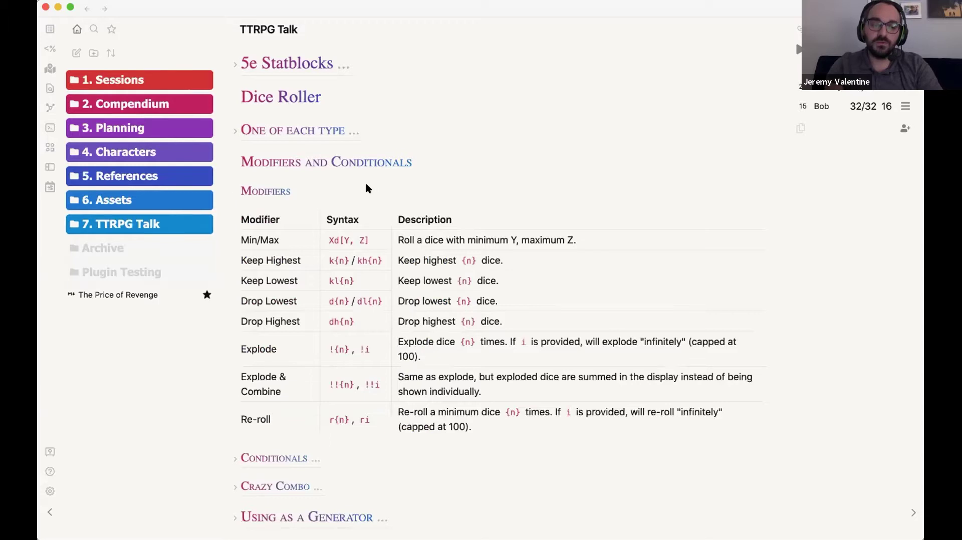
scroll(286, 245, down, 3)
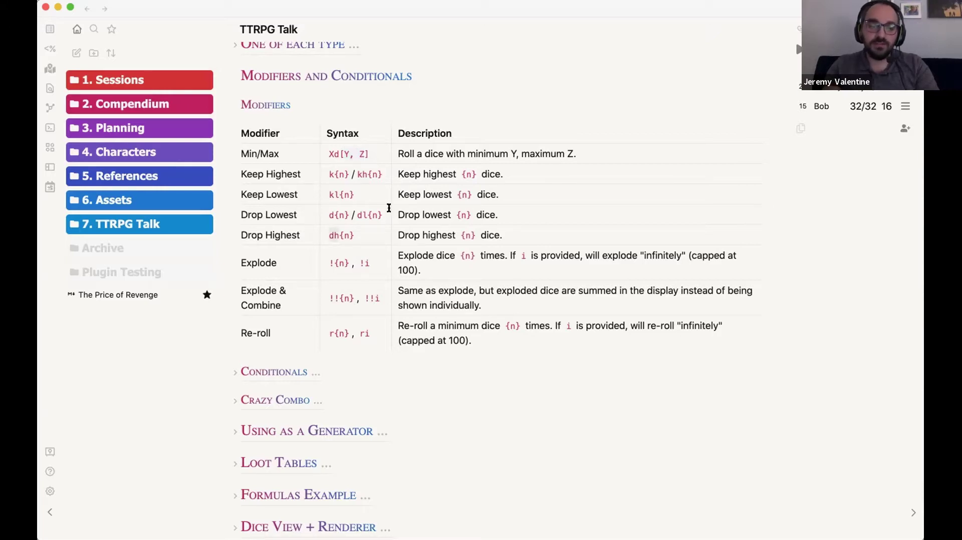
scroll(404, 238, down, 2)
scroll(404, 238, up, 2)
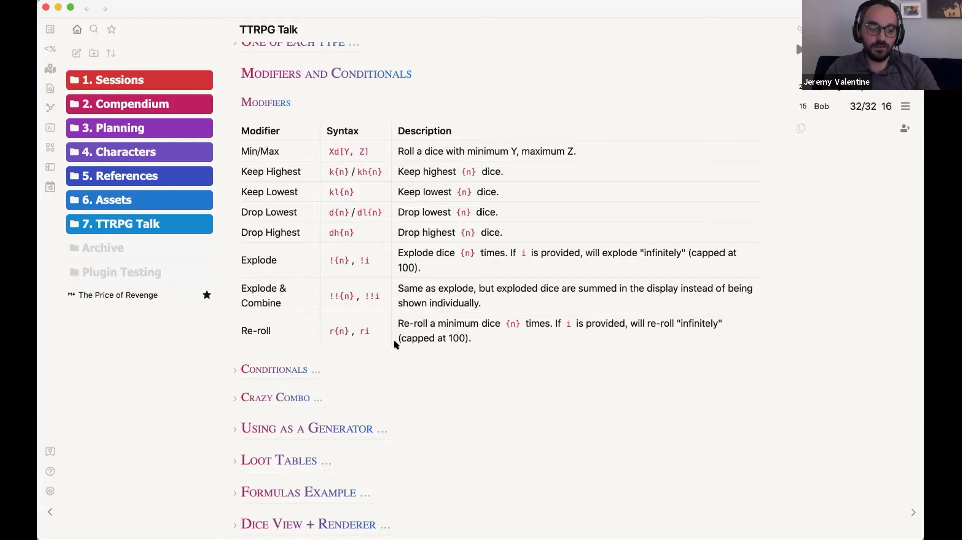
- Switch the note to editing and add the inline code dice: 2d20kh below the Modifiers table
key(super+e)
scroll(311, 351, down, 5)
click(300, 303)
key(Return)
key(Return)
click(244, 319)
text(`dice)
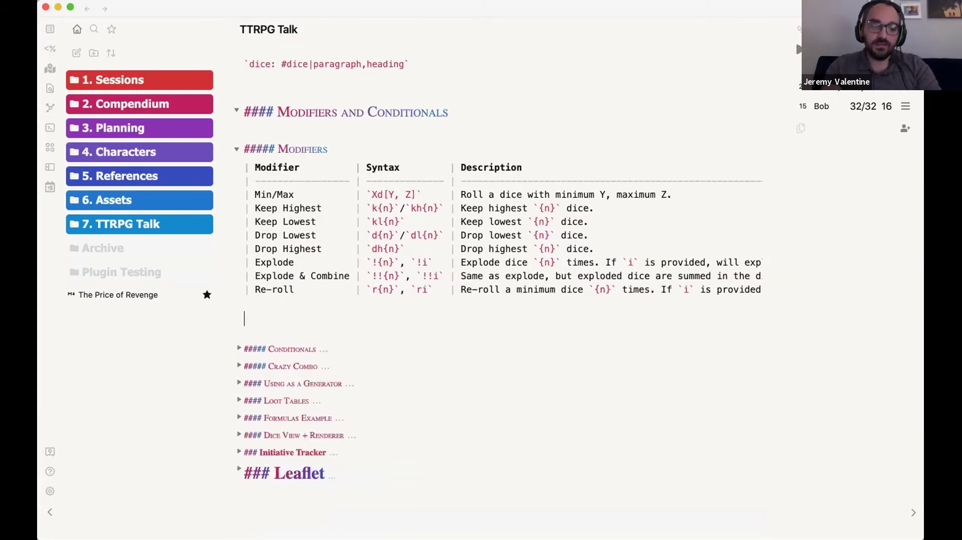
text(: 2d20kh)
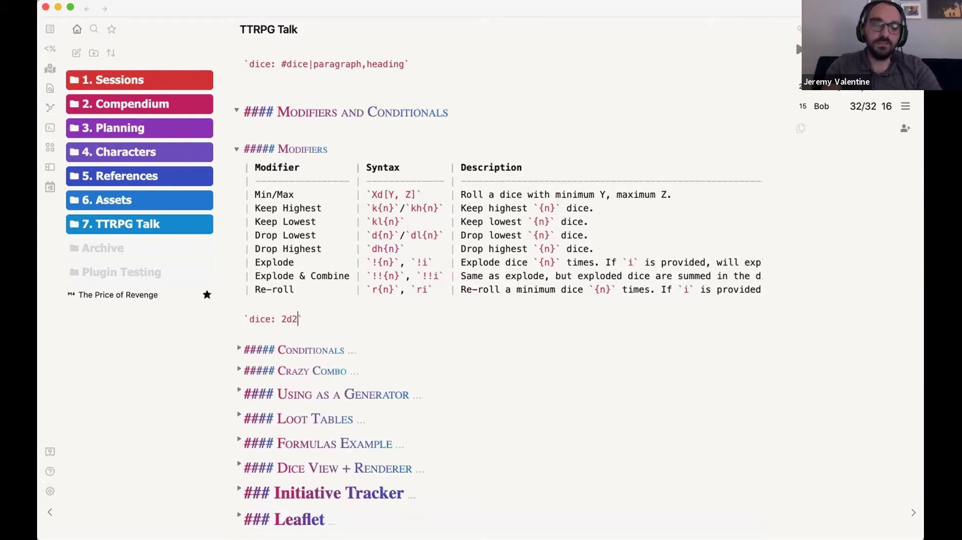
- Preview the note, collapse the Tag - All example and return to the result below the Modifiers table
key(super+e)
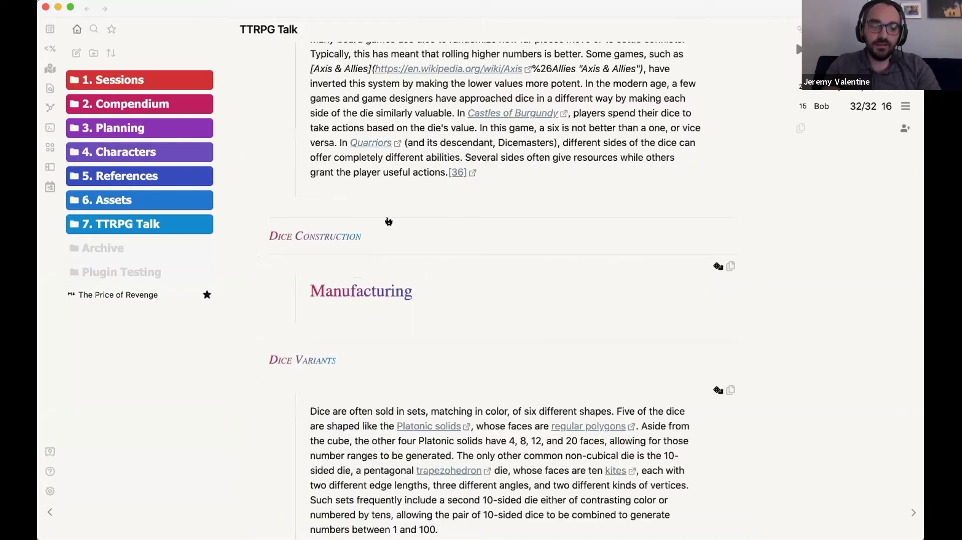
scroll(376, 329, up, 5)
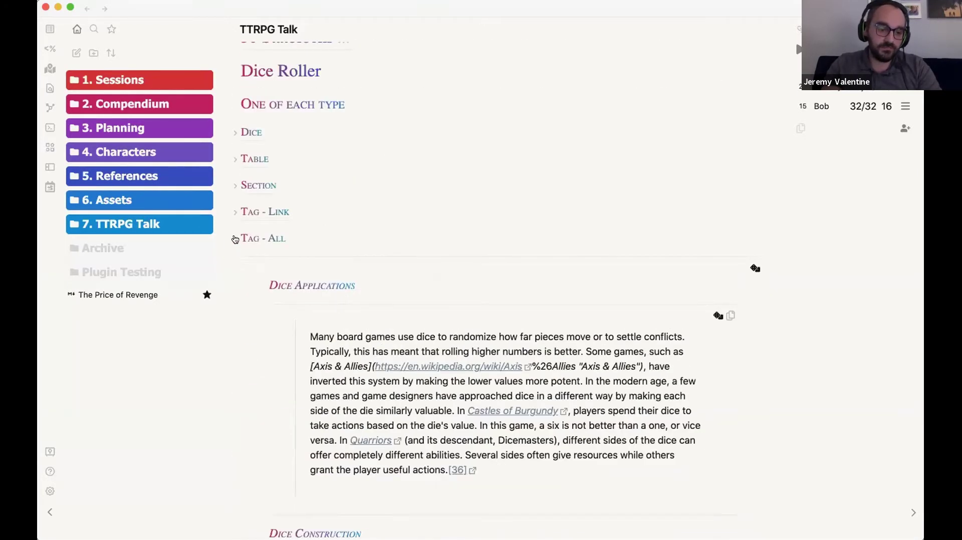
click(235, 239)
scroll(253, 300, down, 5)
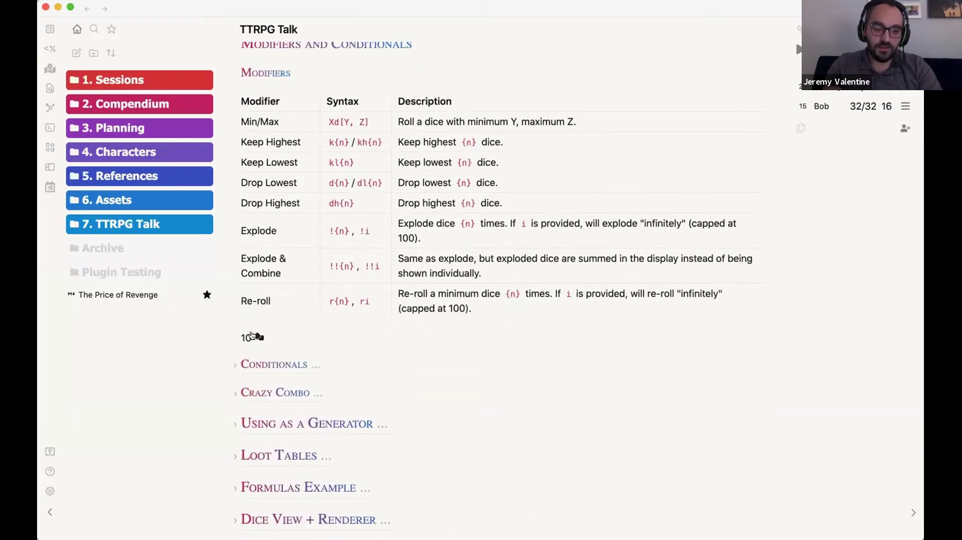
- Reroll the 2d20kh result twice and inspect the breakdown of the individual rolls
mouse_move(257, 337)
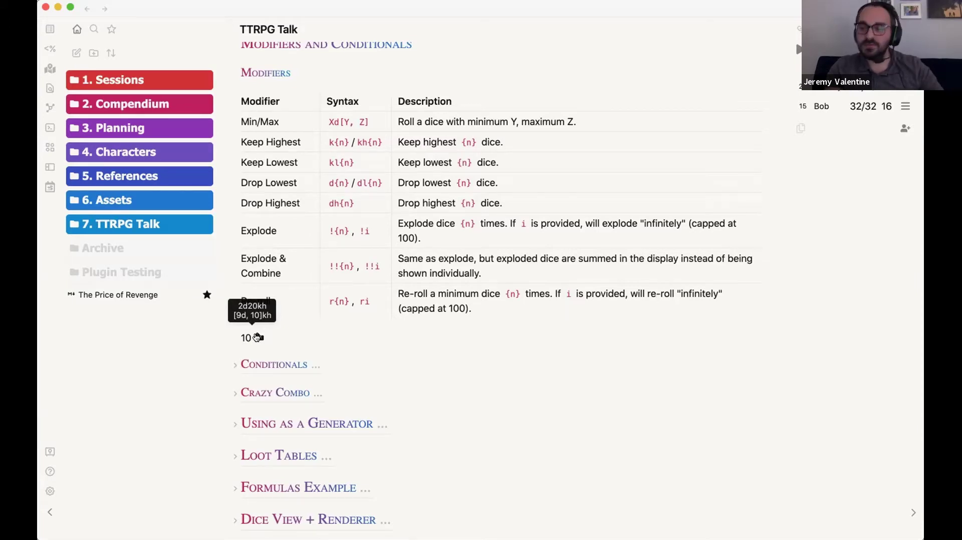
click(255, 338)
click(256, 337)
mouse_move(256, 336)
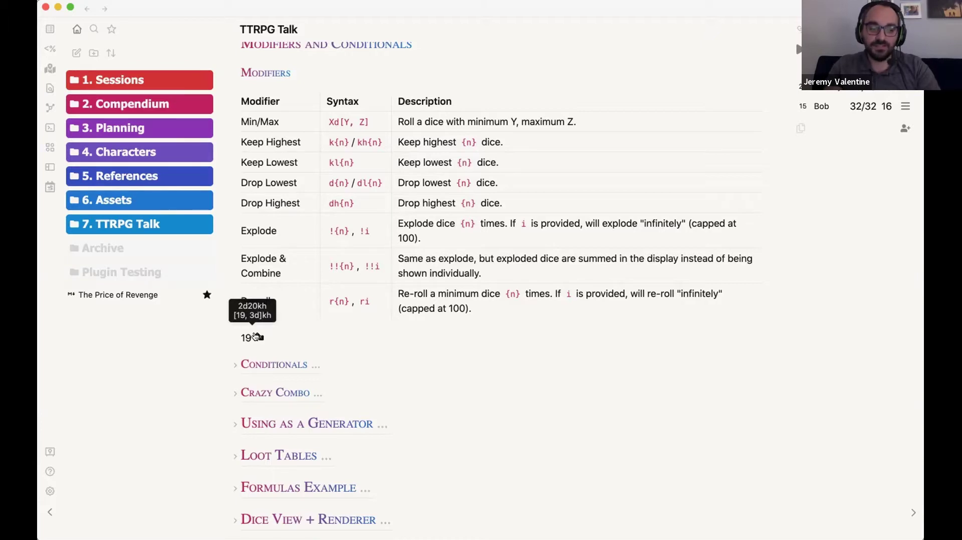
- Change the inline dice code below the Modifiers table to dice: 2d4ir
click(349, 350)
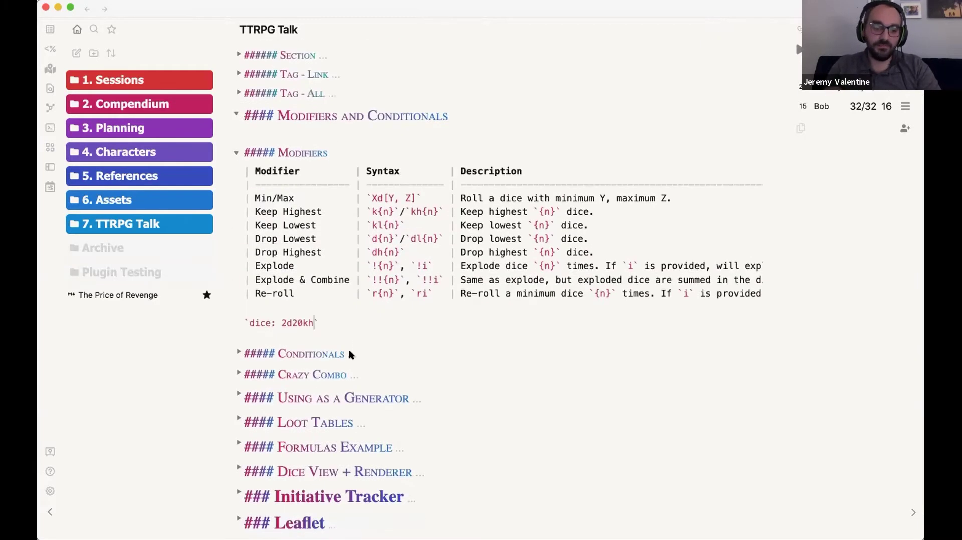
key(BackSpace)
key(BackSpace)
text(i)
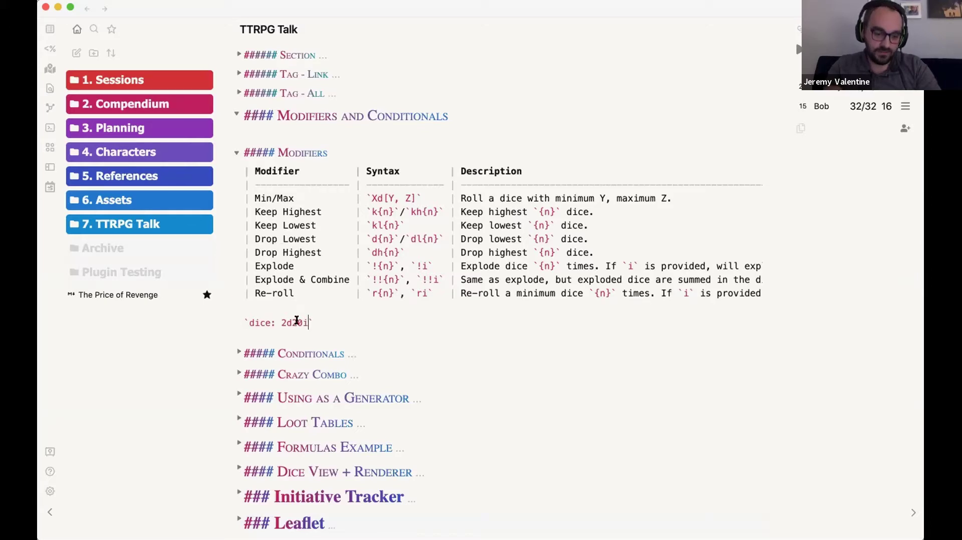
key(Left)
key(BackSpace)
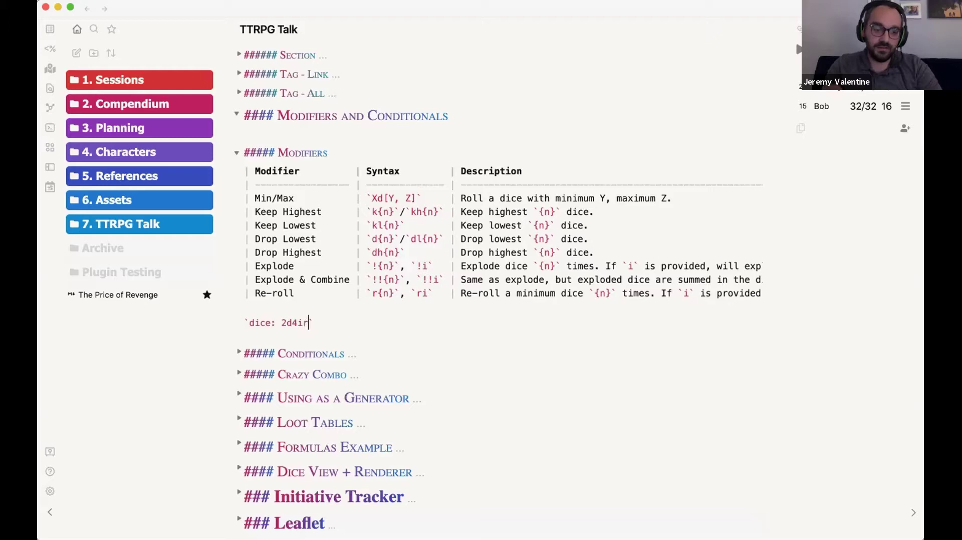
- Preview the 2d4ir code and reroll its result three times
key(super+e)
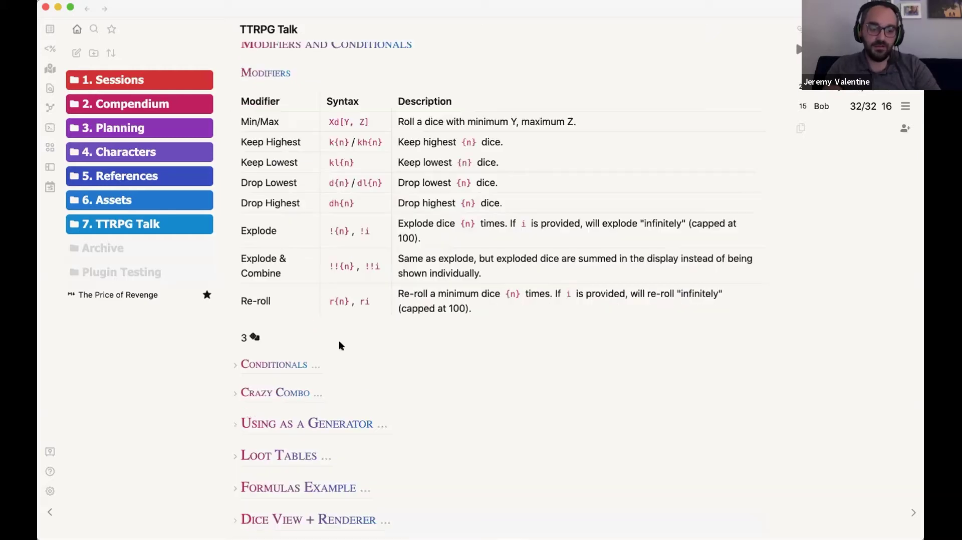
click(250, 335)
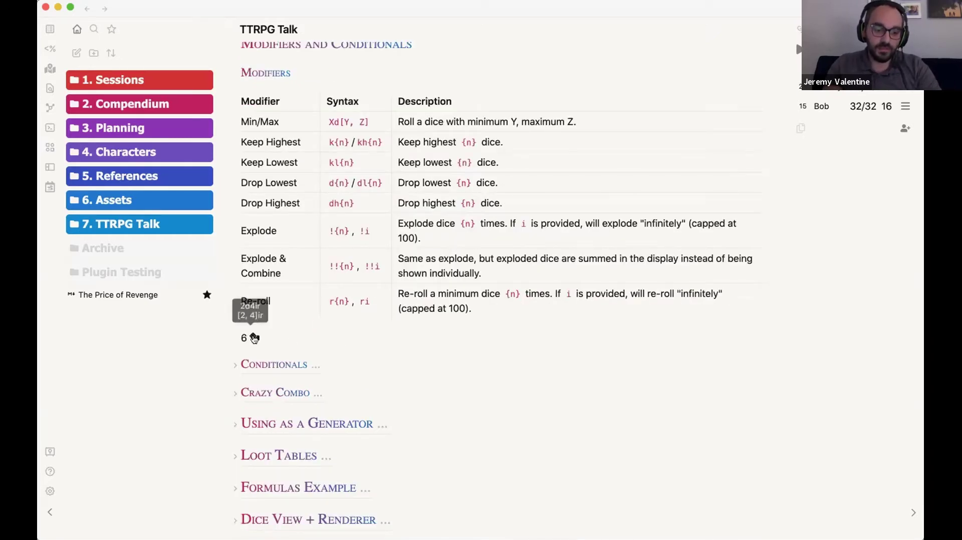
click(247, 336)
click(251, 336)
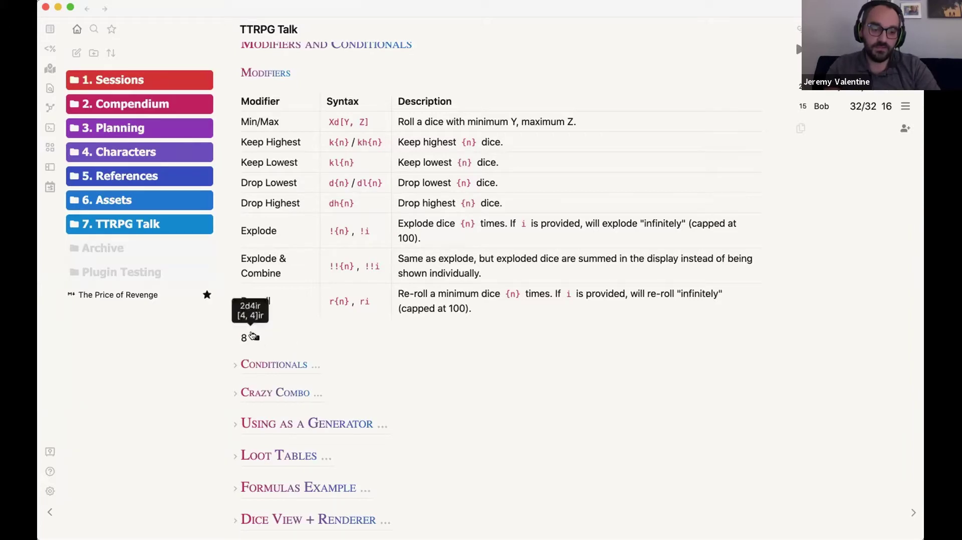
- Return to editing, collapse the Modifiers subsection and expand Conditionals to review its condition and formula tables
key(super+e)
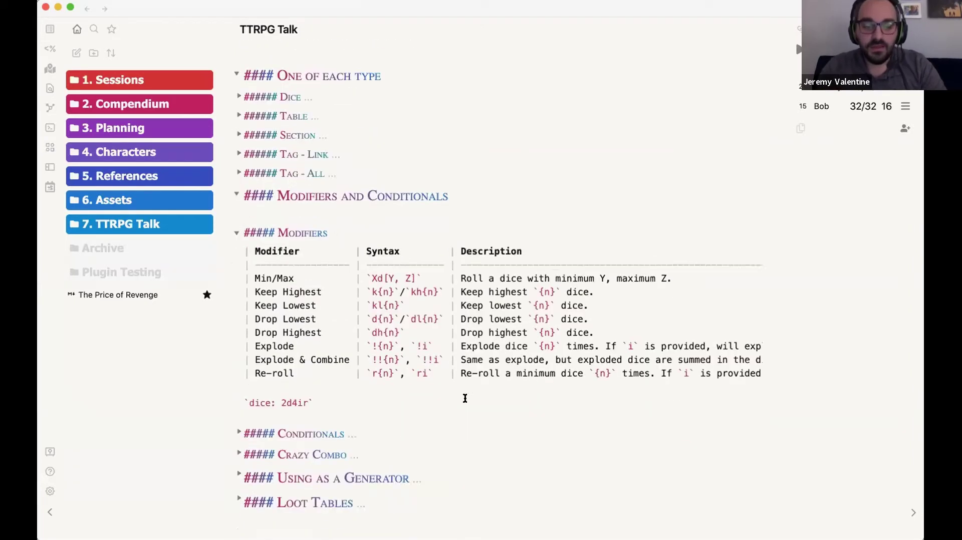
scroll(356, 182, down, 6)
scroll(334, 113, up, 5)
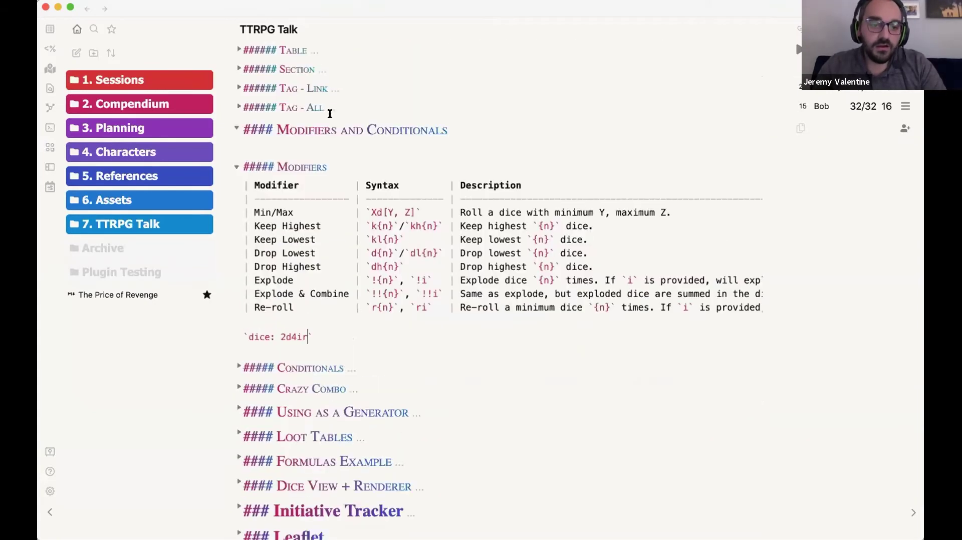
click(239, 166)
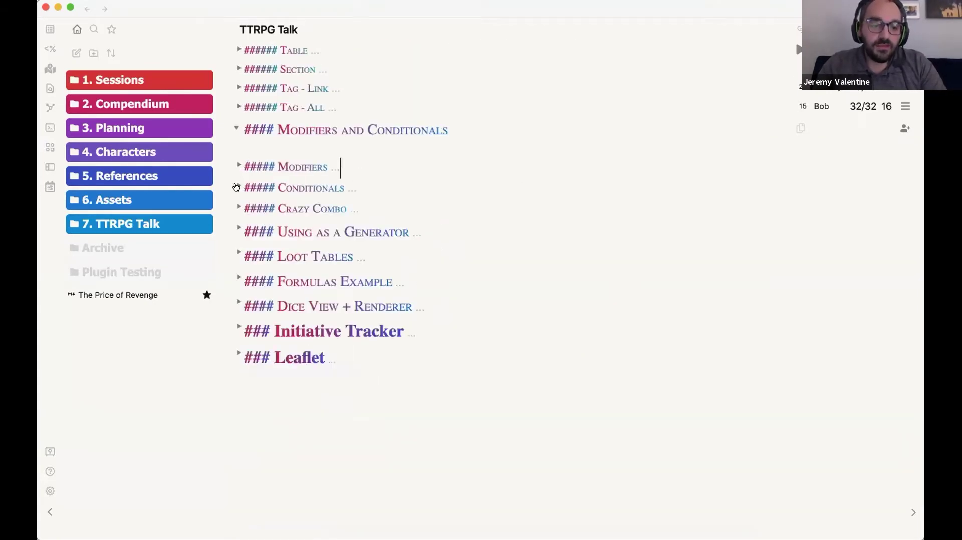
click(238, 187)
scroll(496, 266, down, 5)
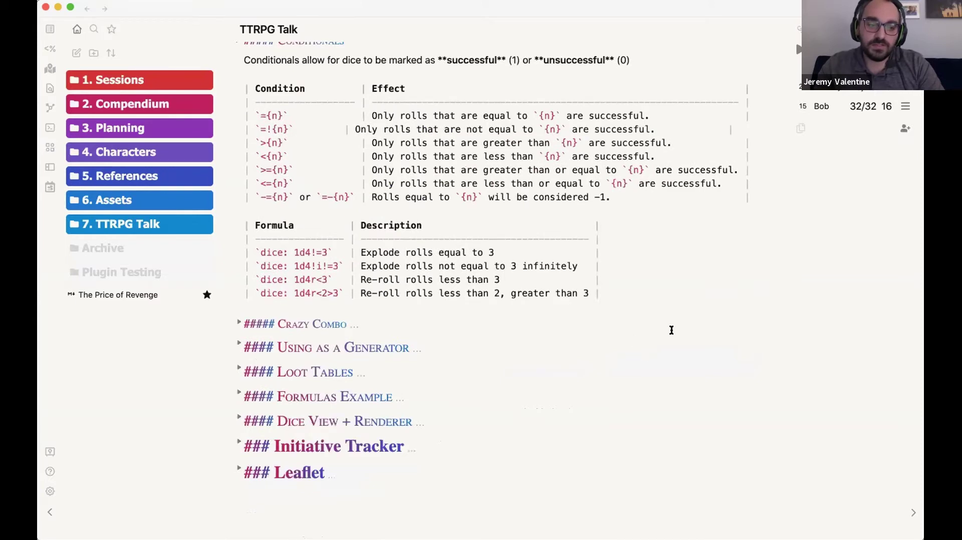
scroll(671, 330, up, 4)
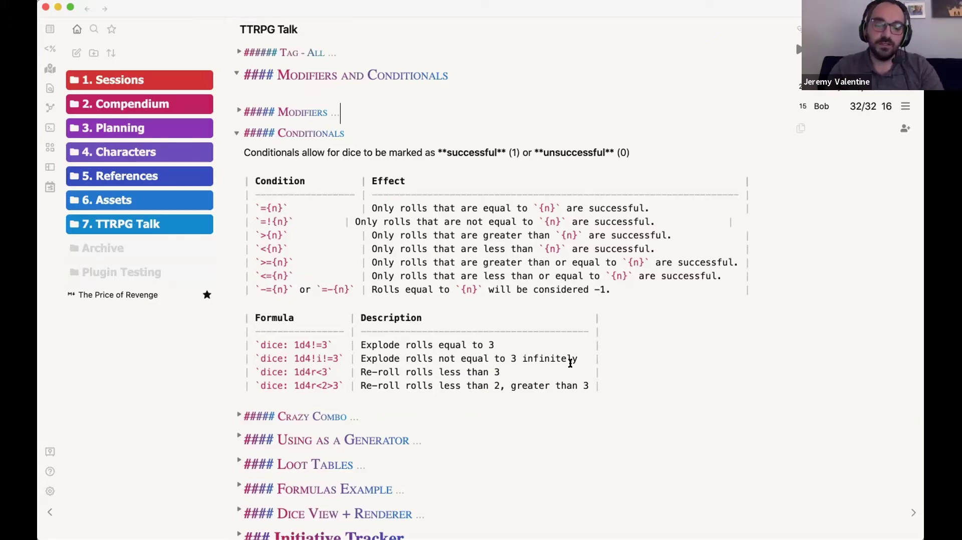
- Preview the Conditionals formula table and reroll the 1d4!=3 formula
click(610, 385)
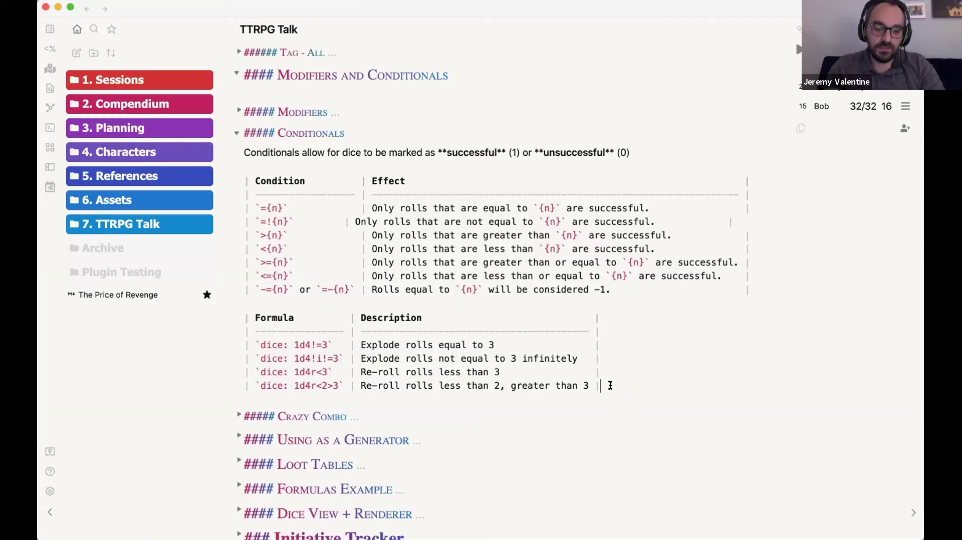
scroll(545, 365, down, 4)
click(299, 251)
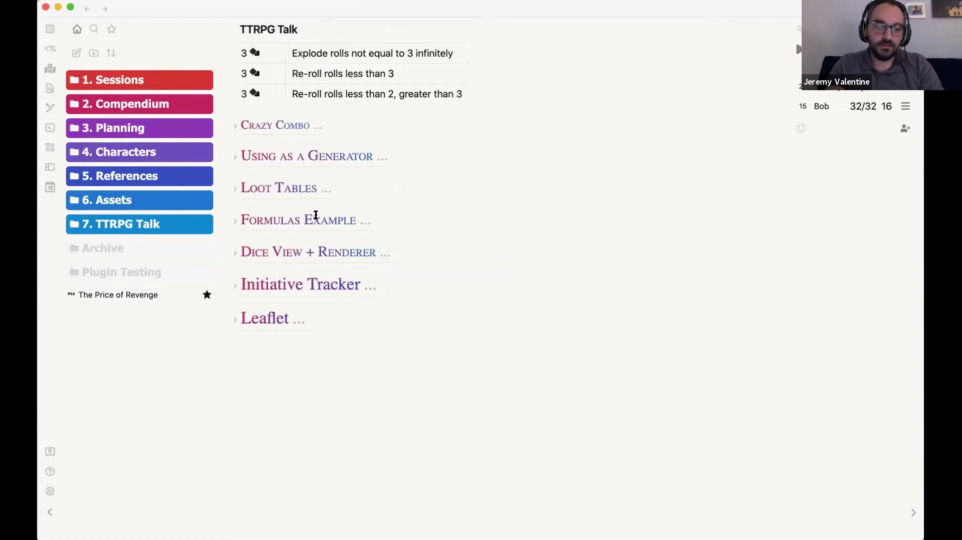
scroll(315, 215, up, 5)
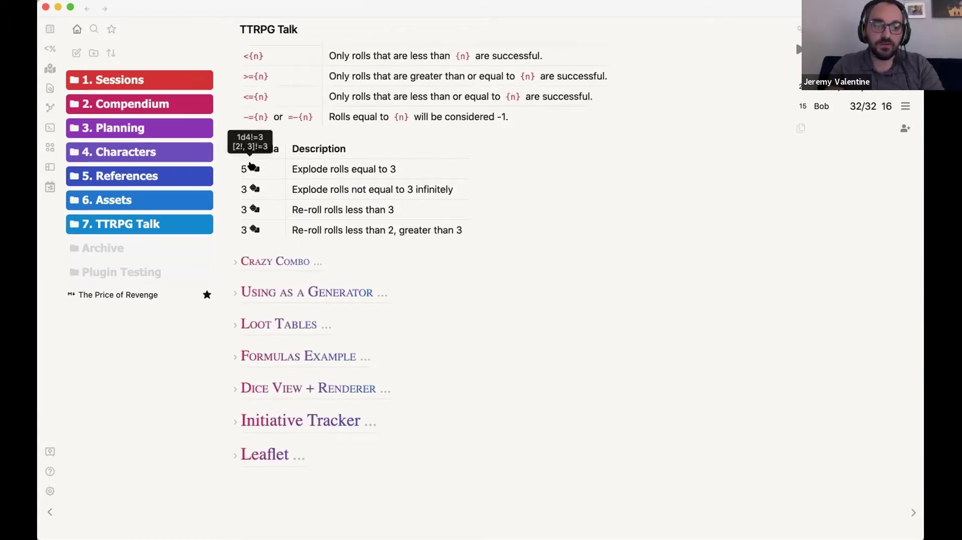
click(253, 168)
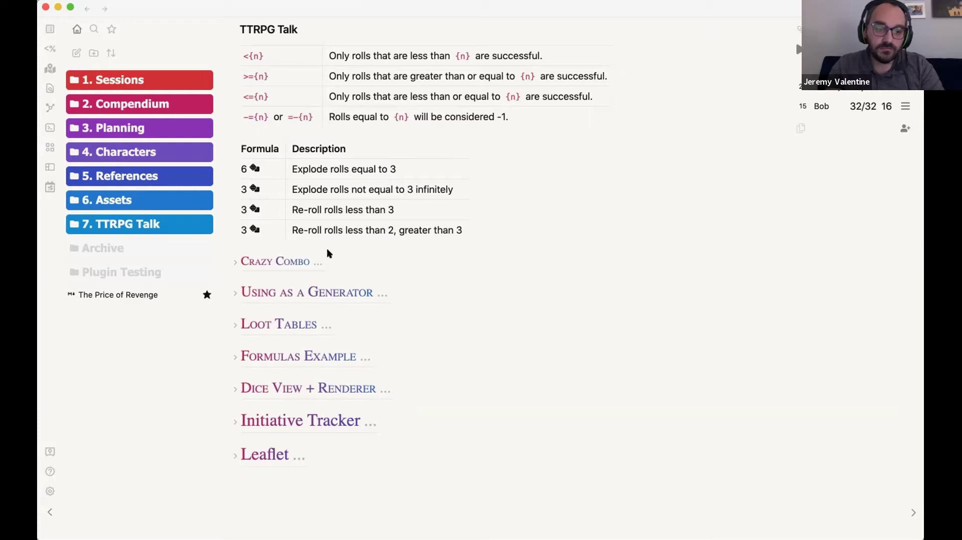
- Examine the condition table and the roll breakdown of the 1d4!i!=3 formula
scroll(326, 253, up, 3)
scroll(327, 253, up, 2)
scroll(326, 253, down, 1)
mouse_move(256, 275)
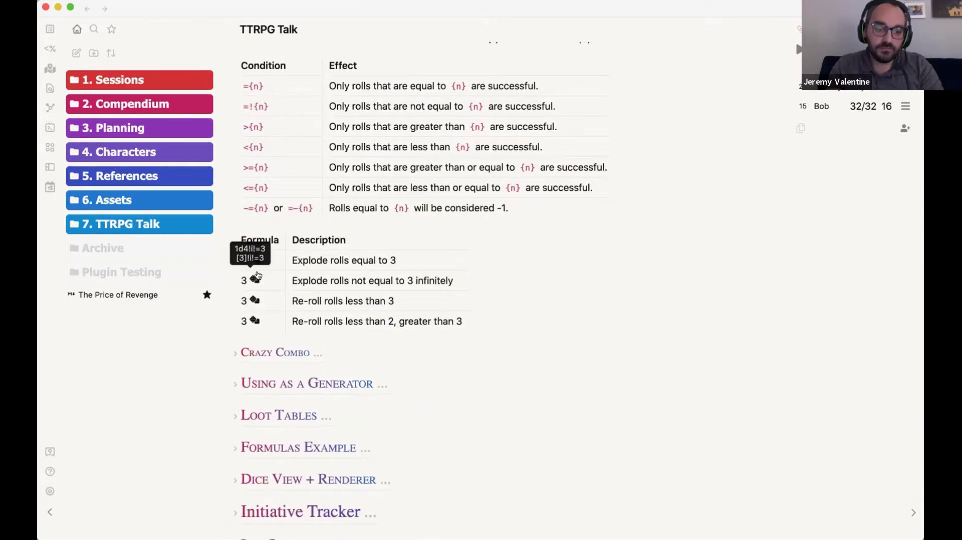
- Return to editing and review the source of the Conditionals formula table
key(ctrl+e)
scroll(371, 375, down, 5)
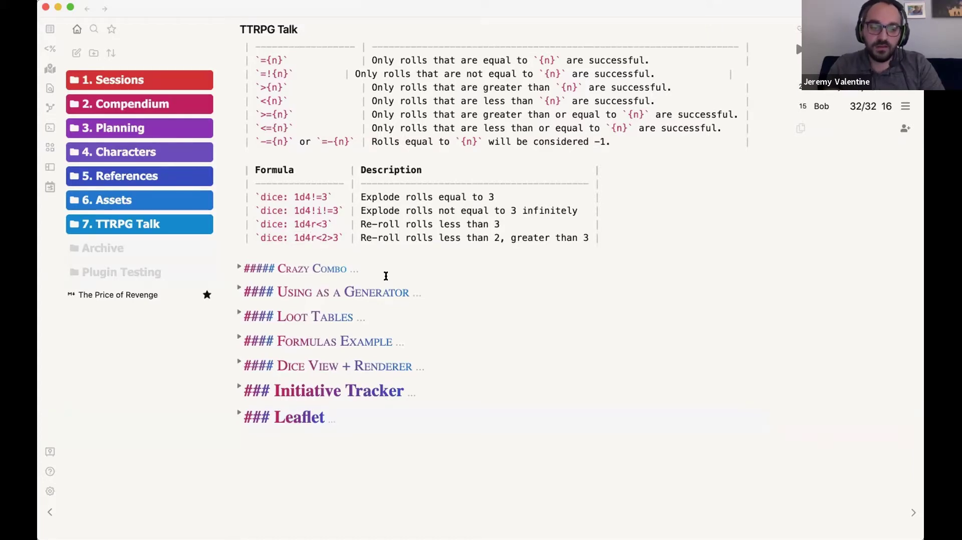
scroll(388, 284, up, 2)
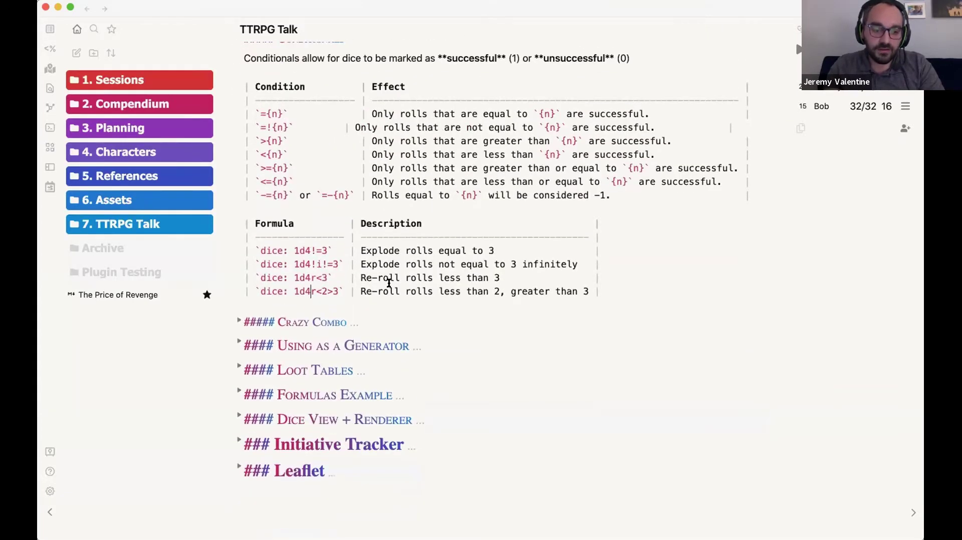
scroll(389, 284, up, 2)
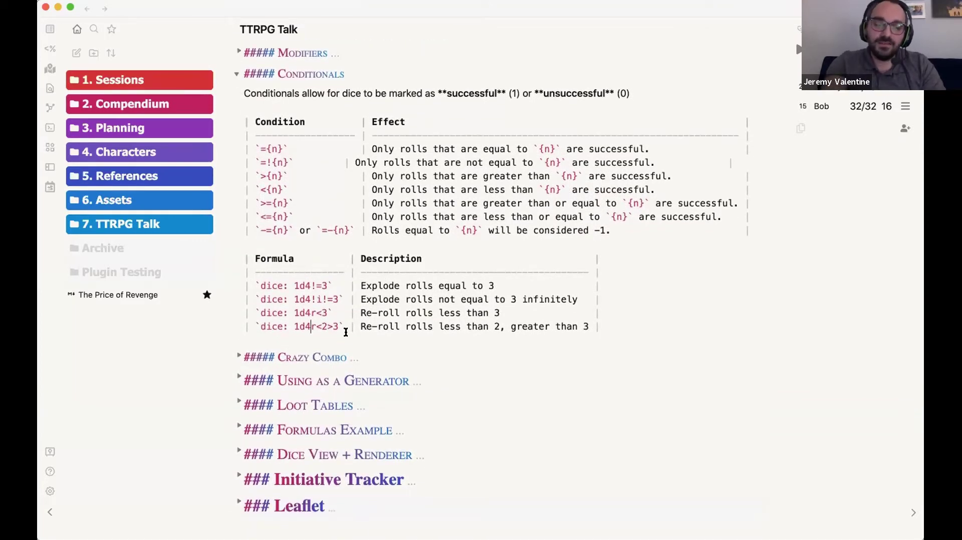
- Examine the Conditionals source, including the "successful" and "unsuccessful" definition, the condition table and the 1d4!=3 formula
click(315, 286)
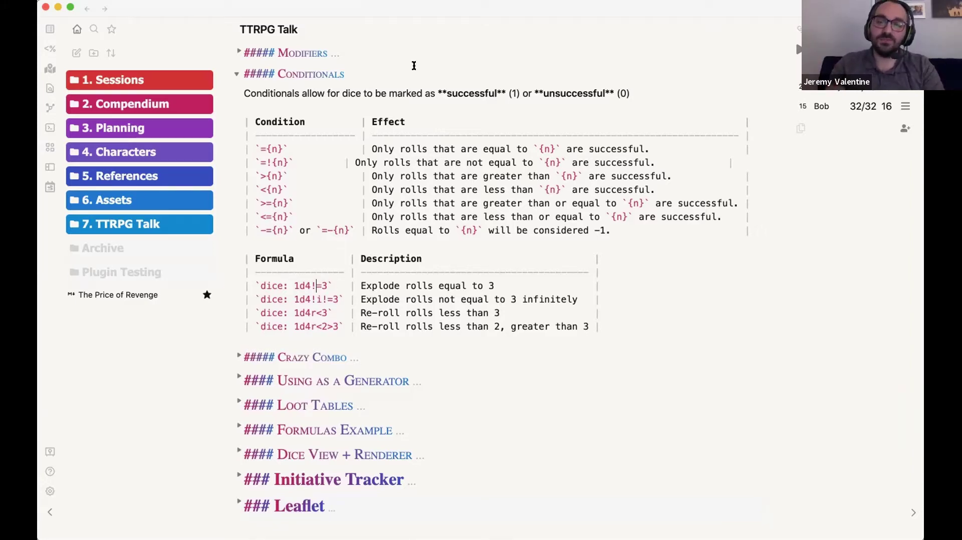
double_click(470, 91)
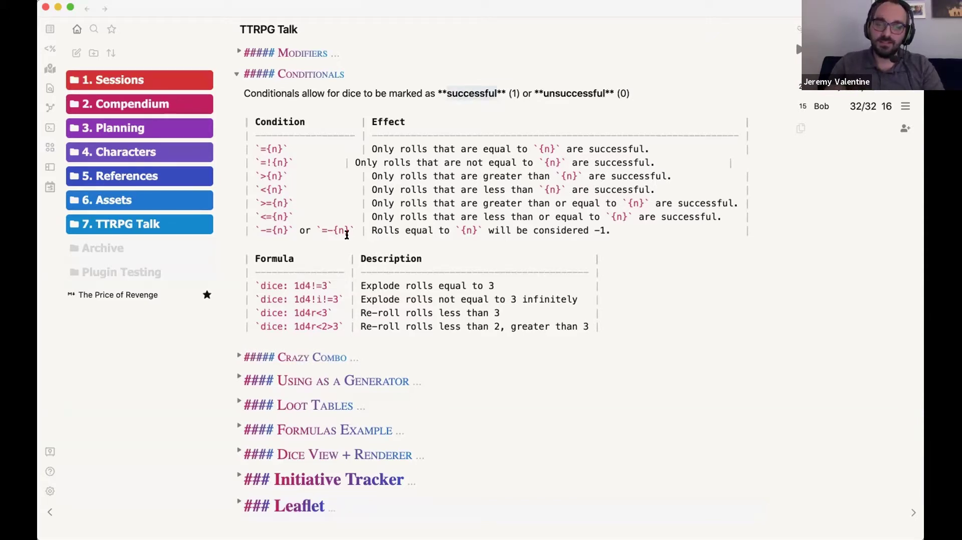
click(298, 286)
click(316, 285)
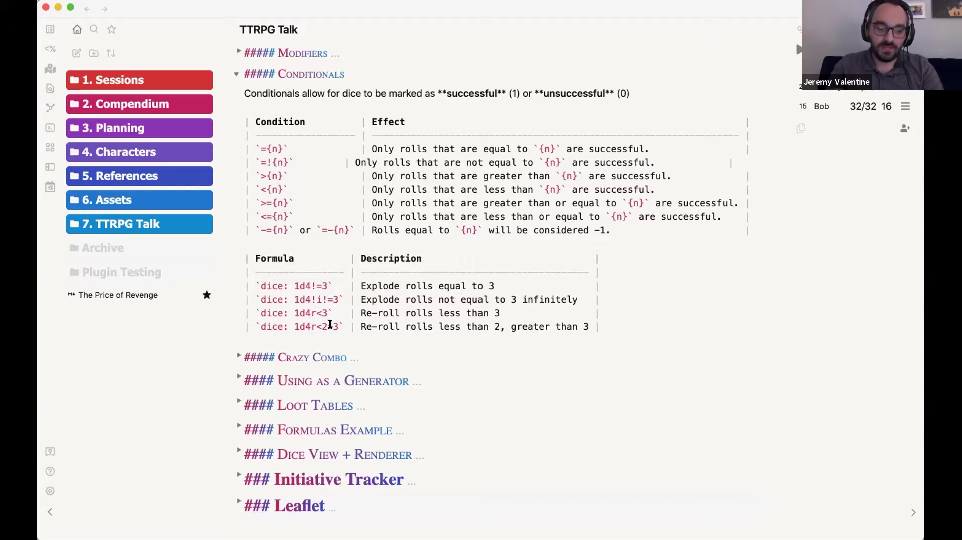
scroll(455, 334, down, 2)
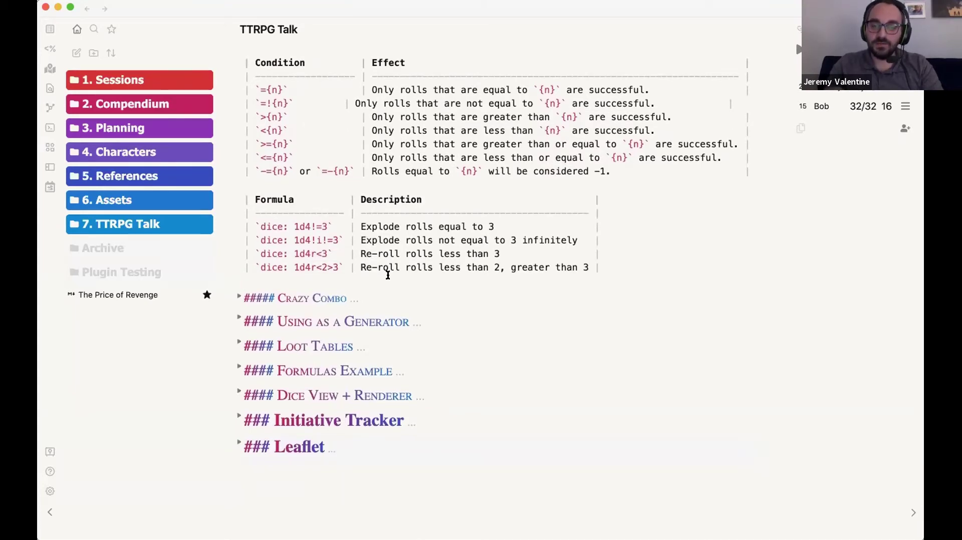
scroll(388, 275, up, 4)
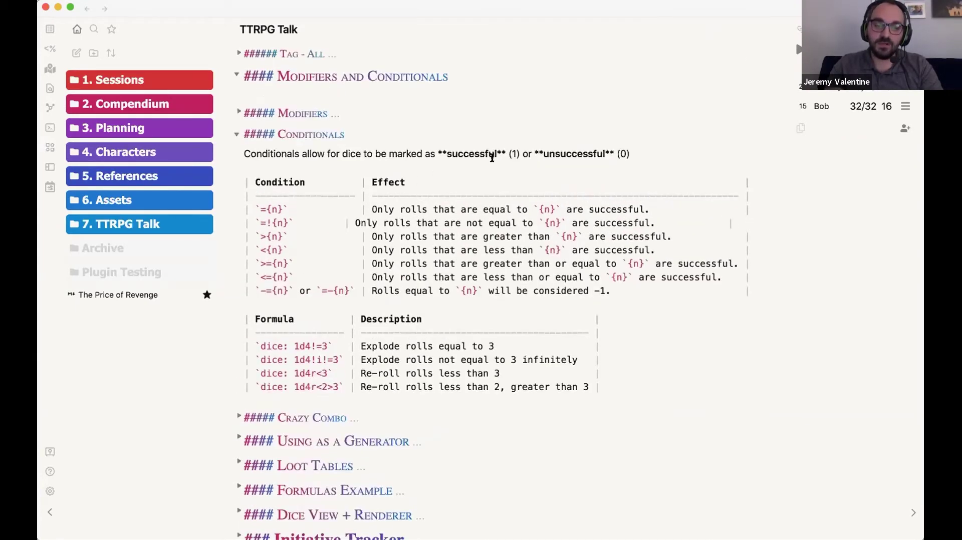
scroll(498, 242, down, 5)
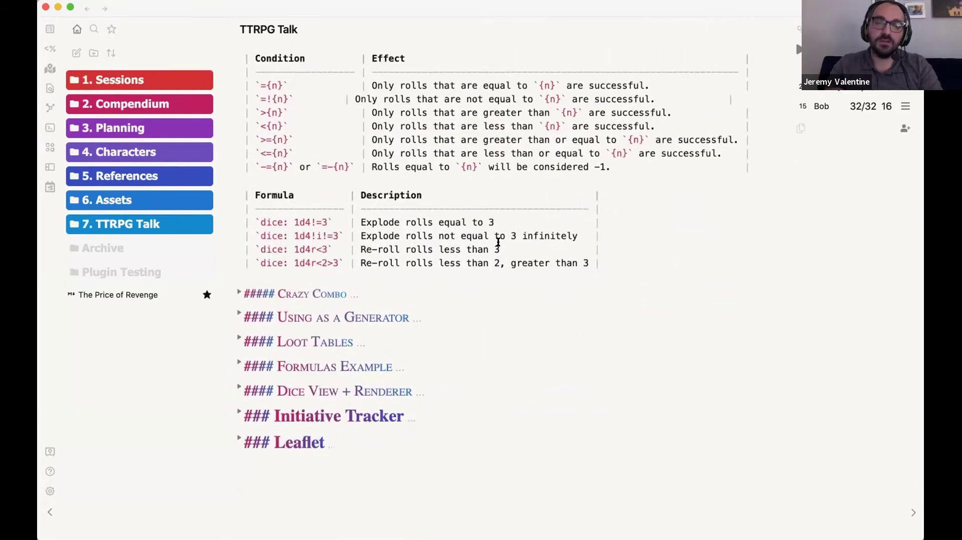
scroll(498, 242, up, 3)
scroll(499, 242, down, 3)
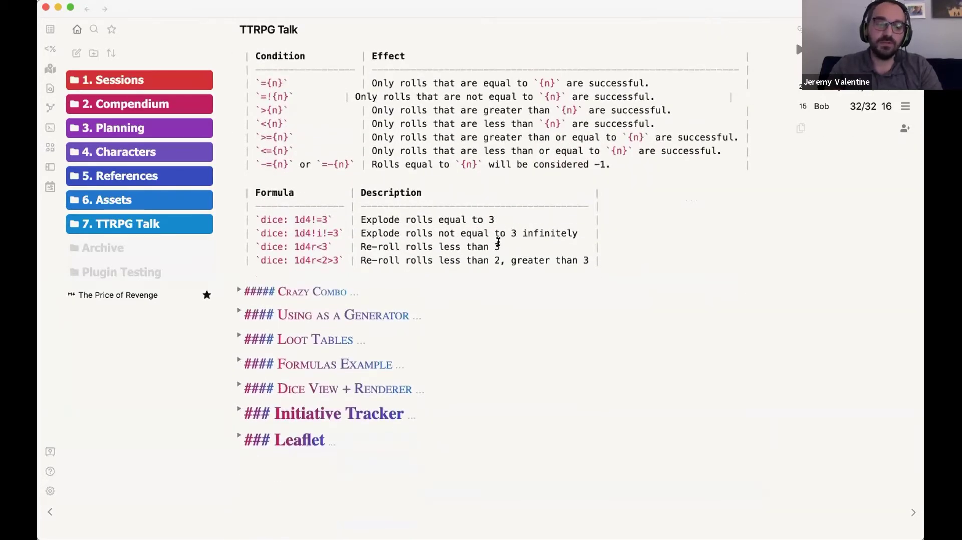
- Expand the Crazy Combo subsection, collapse Conditionals and highlight parts of the 8d10>=8-=1!i>9 formula for explanation
click(237, 290)
scroll(427, 408, down, 2)
scroll(269, 133, up, 5)
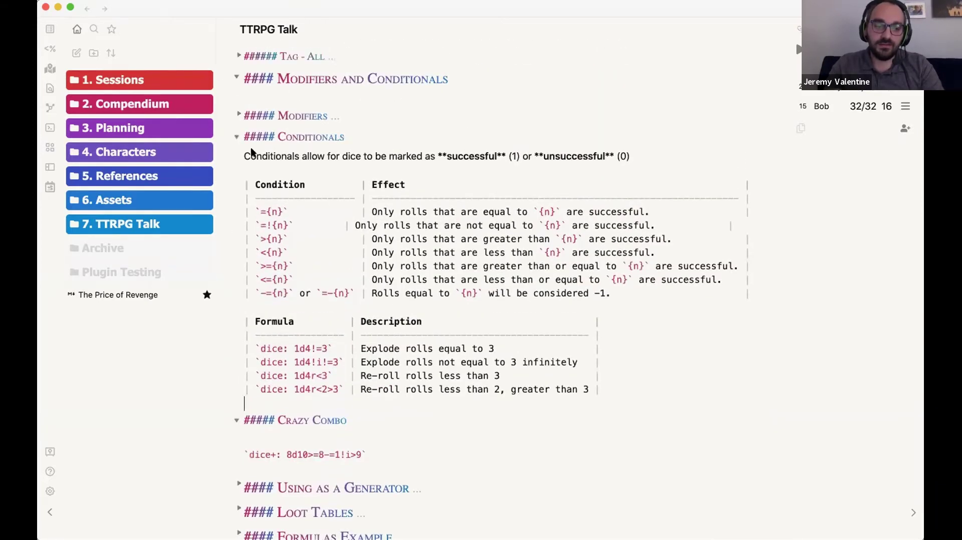
click(239, 135)
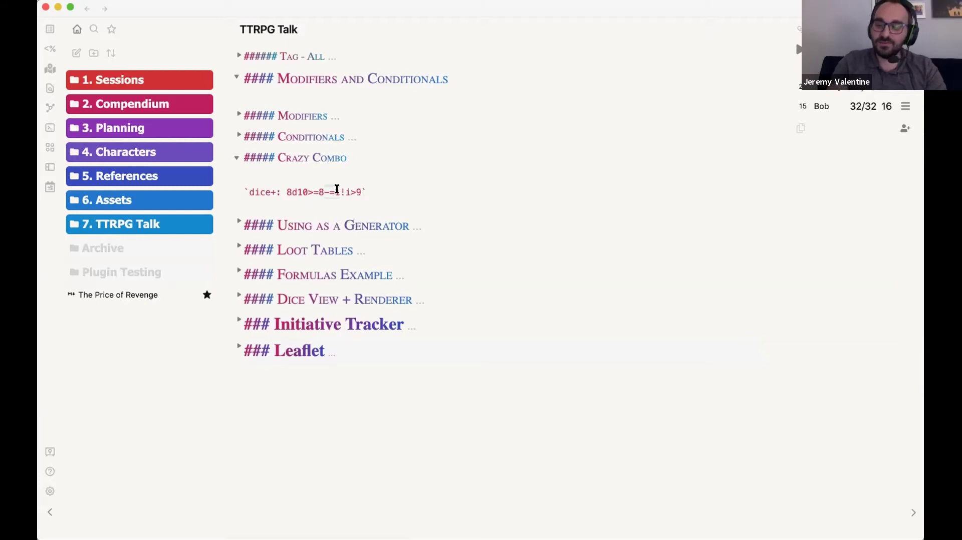
mouse_move(337, 189)
mouse_down()
mouse_move(351, 200)
mouse_move(340, 193)
mouse_move(348, 192)
mouse_up()
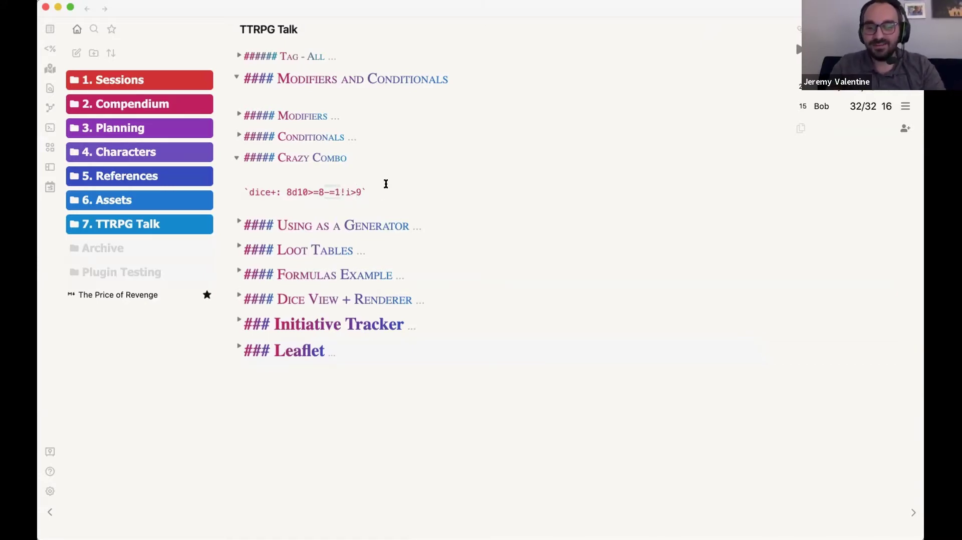
- Preview the Crazy Combo formula and reroll 8d10>=8-=1!i>9 several times, checking each roll's breakdown
key(super+e)
mouse_move(250, 174)
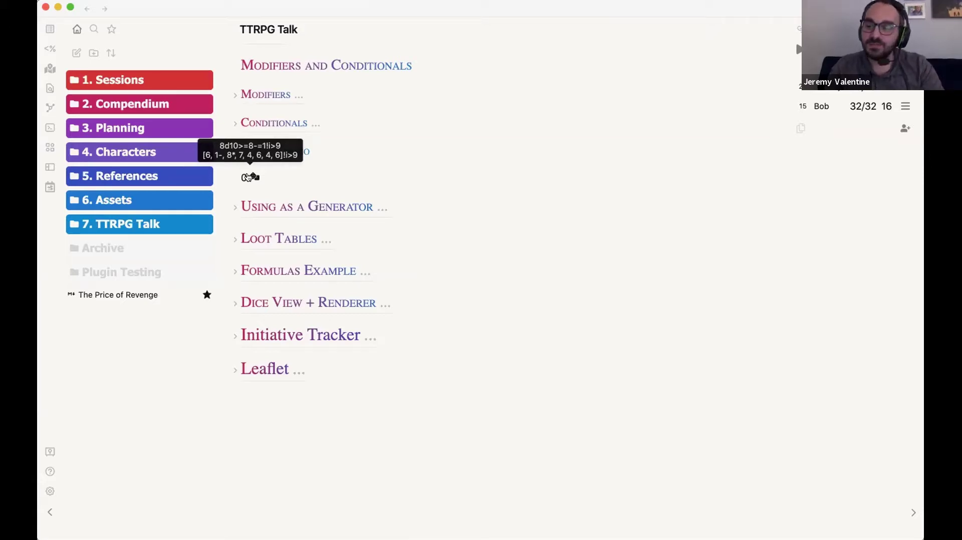
click(251, 177)
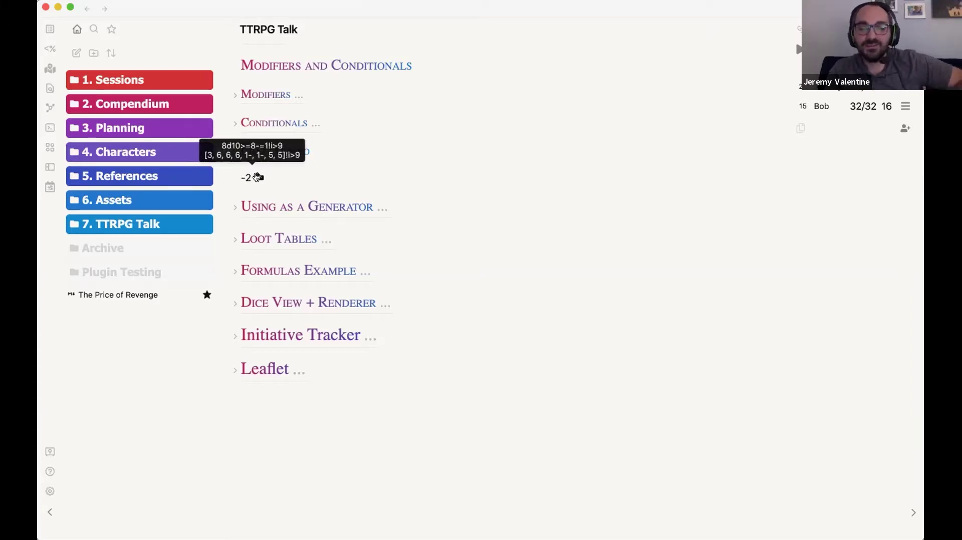
click(255, 178)
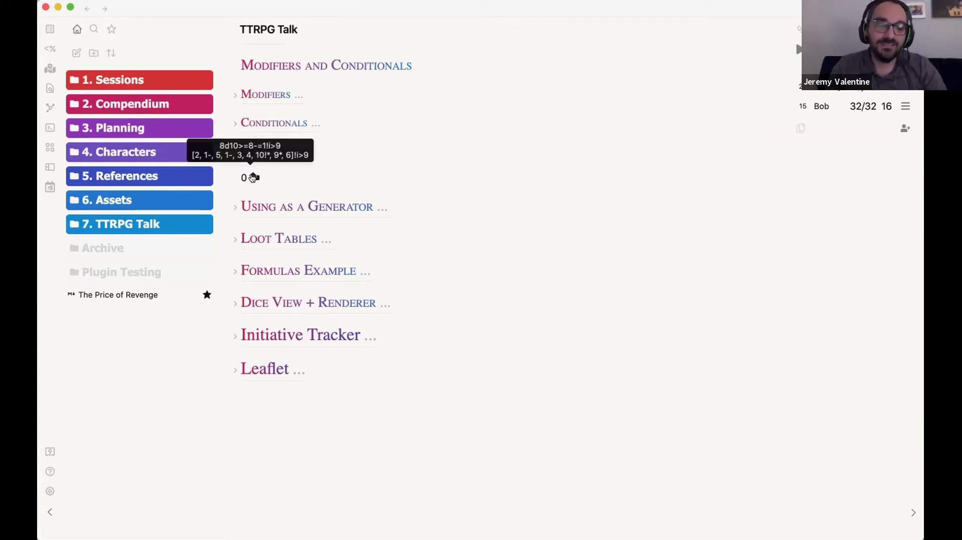
click(253, 177)
click(254, 174)
mouse_move(254, 176)
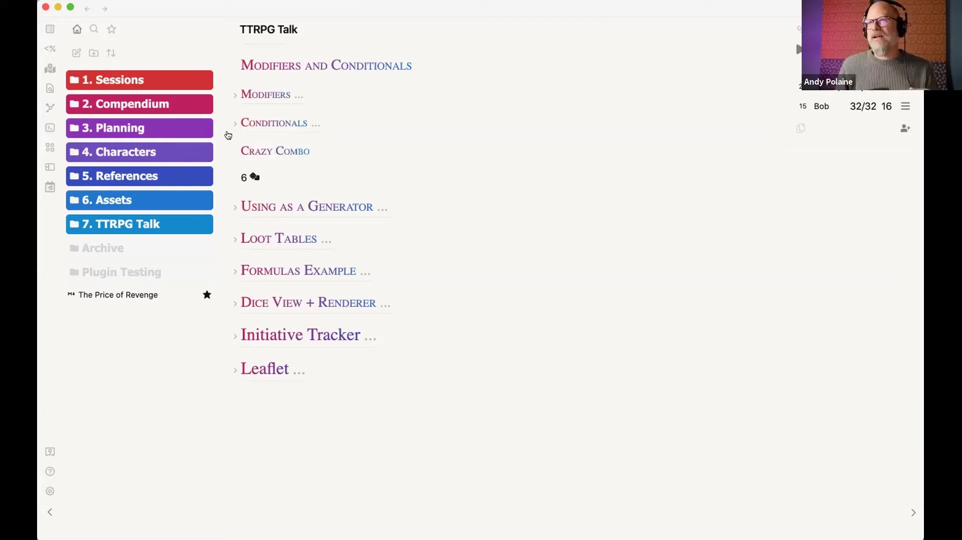
- Collapse the Crazy Combo subsection and expand Loot Tables to review the 1d% treasure table
click(235, 151)
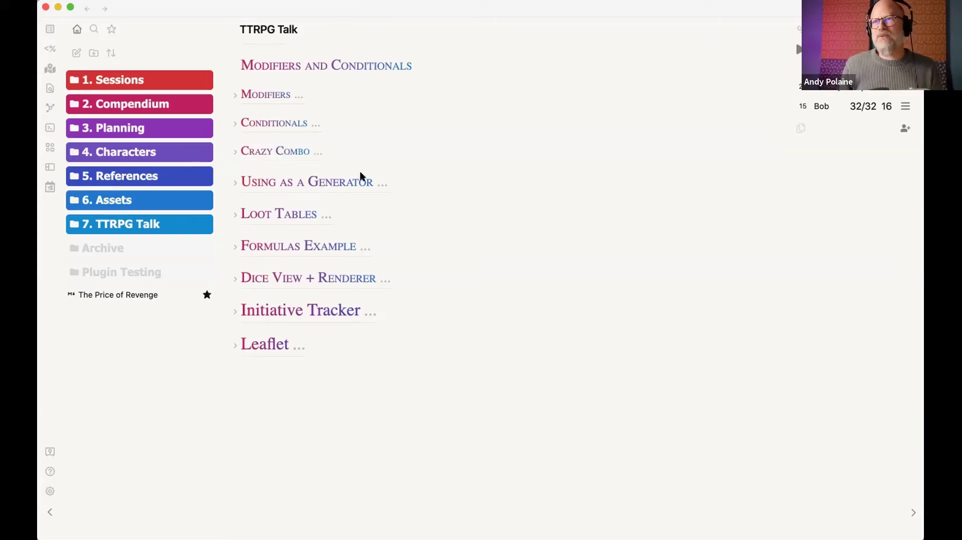
scroll(269, 217, down, 2)
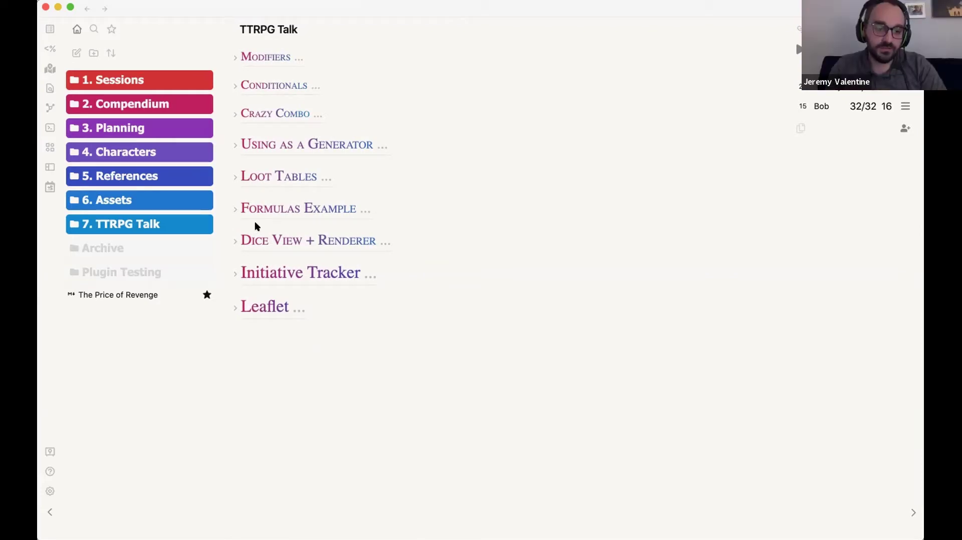
scroll(255, 226, up, 2)
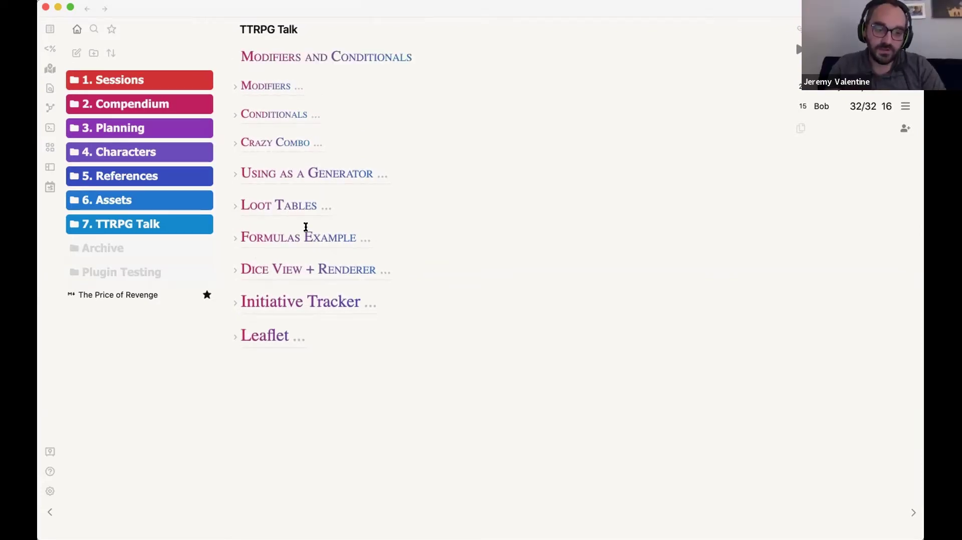
scroll(306, 227, down, 1)
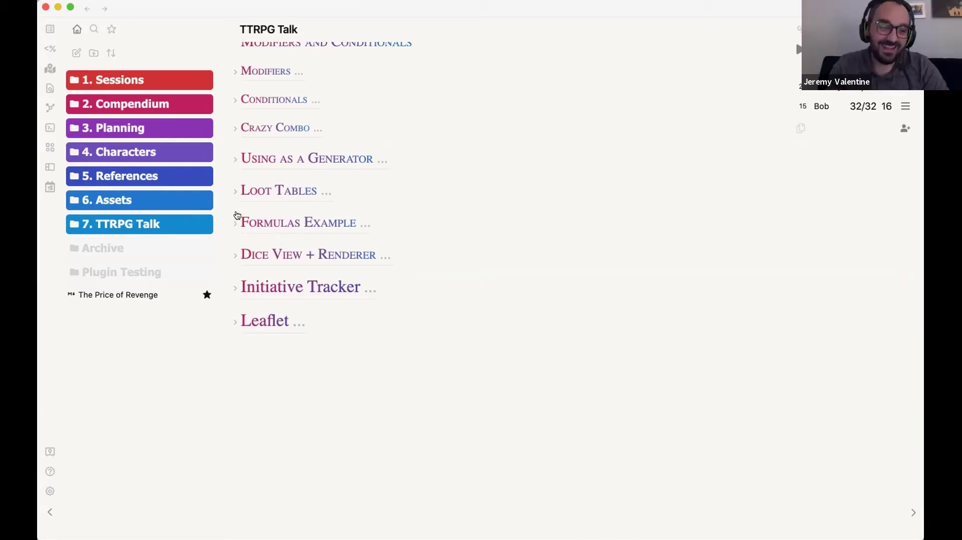
click(235, 192)
scroll(366, 257, down, 2)
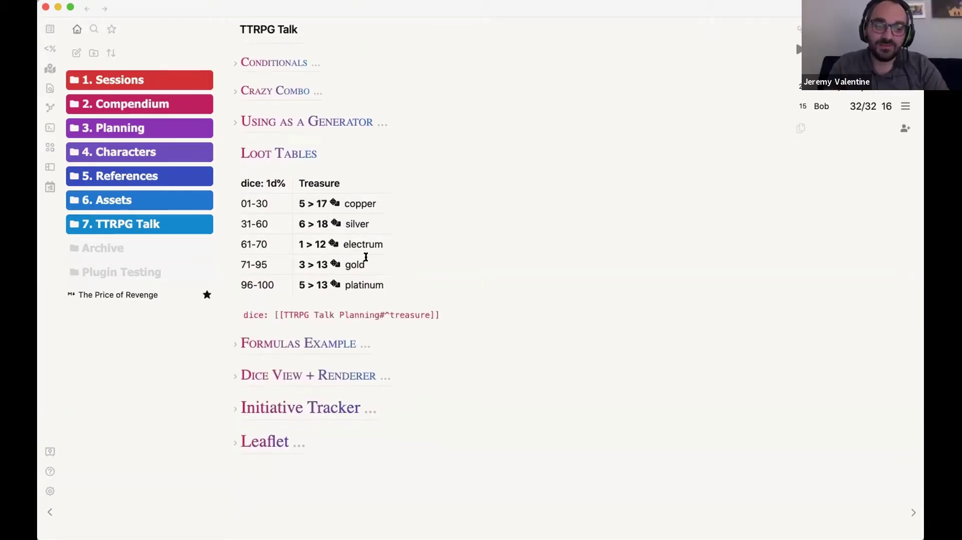
scroll(366, 257, down, 1)
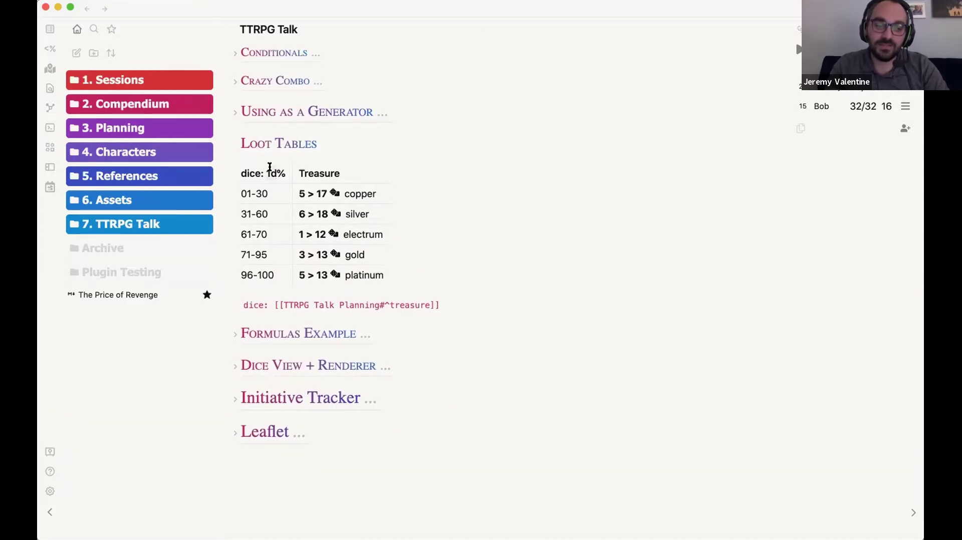
scroll(396, 263, down, 1)
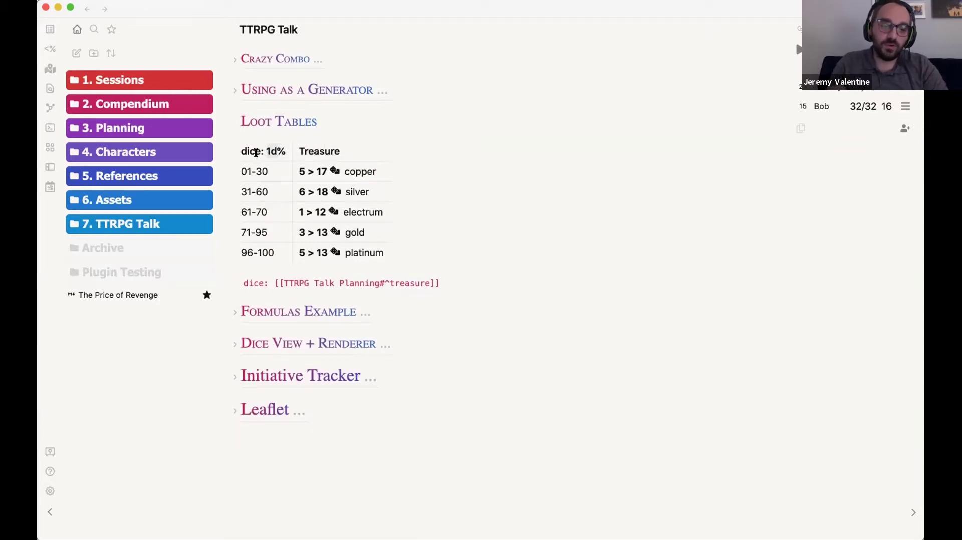
scroll(274, 260, down, 2)
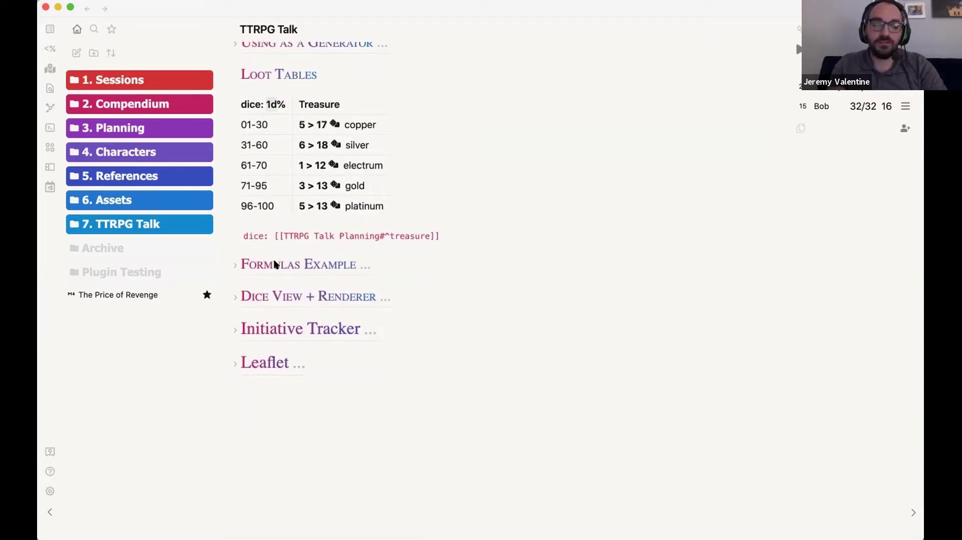
- Expand Formulas Example in the preview and return to editing to show its dice formula source
click(234, 269)
scroll(416, 308, down, 1)
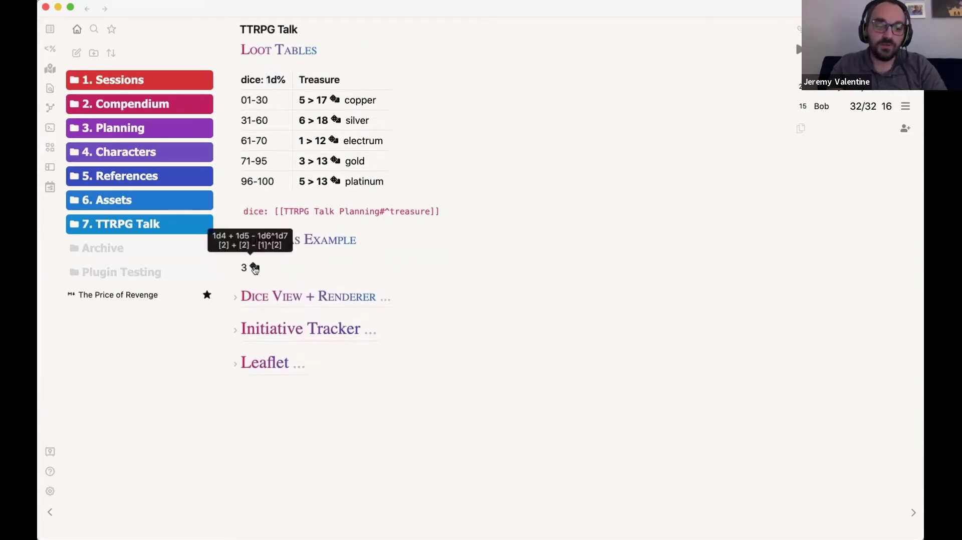
key(super+e)
scroll(327, 300, down, 10)
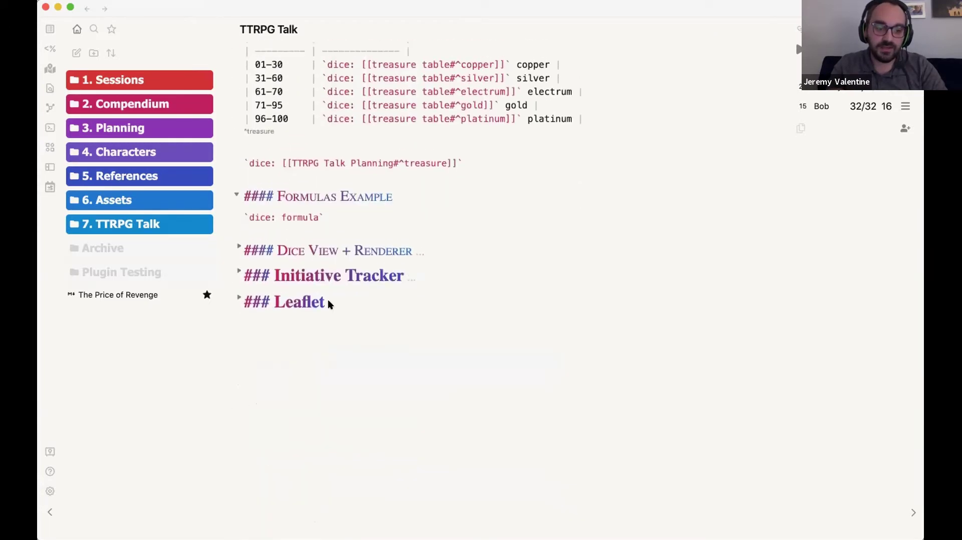
- Expand the Dice View + Renderer section, bring up the dice view and roll 2d20
click(237, 248)
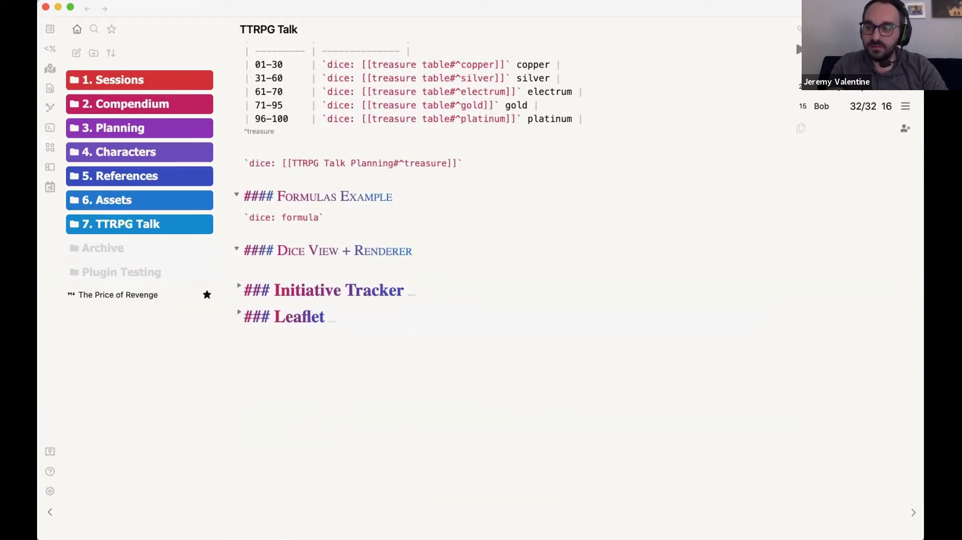
click(852, 29)
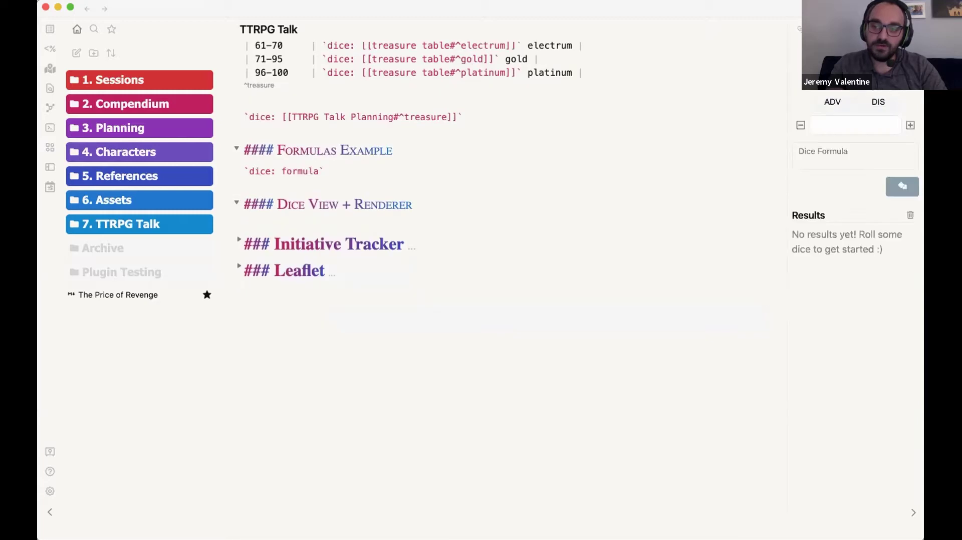
text(2d20)
click(902, 186)
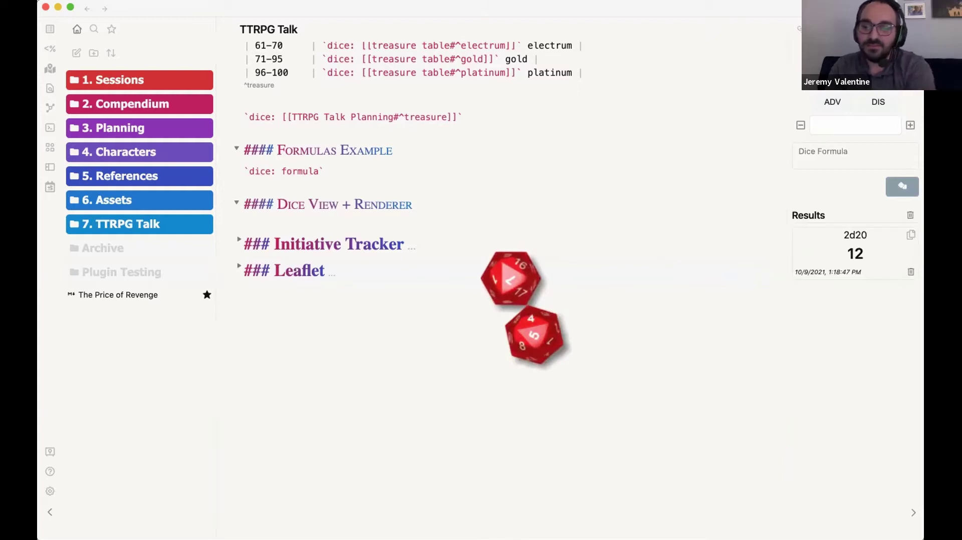
- Roll 3d20 and 3d100 as two separate formulas in the dice view
text(3d20)
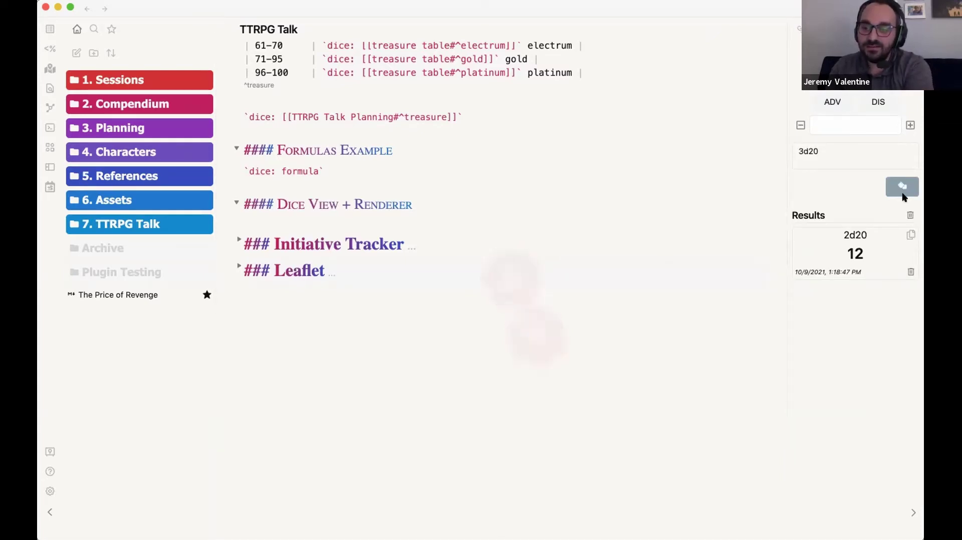
click(902, 187)
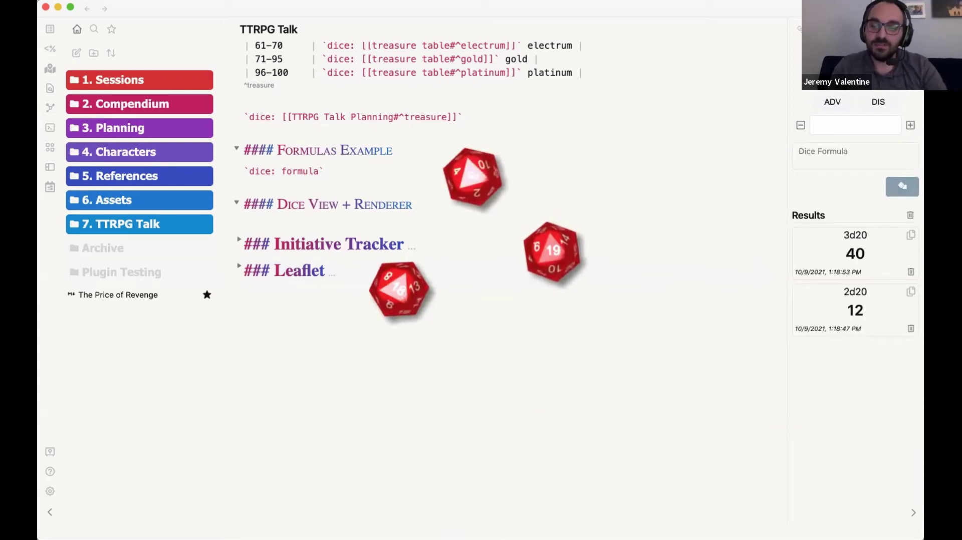
click(909, 75)
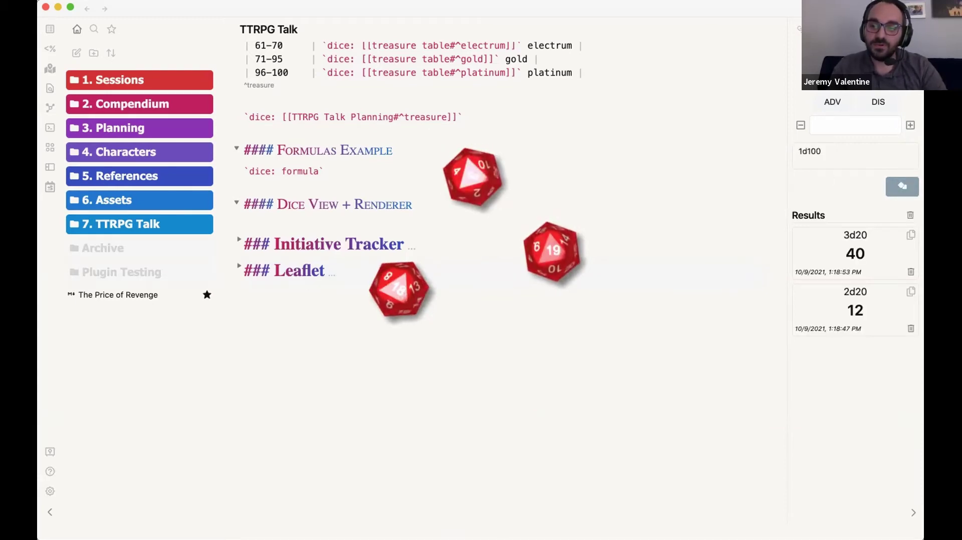
click(903, 187)
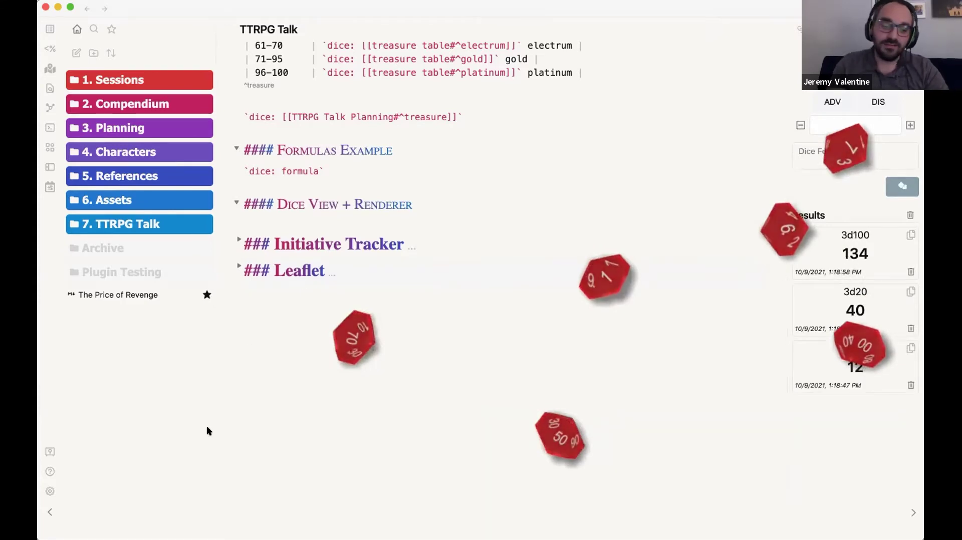
- Collapse the Dice View + Renderer section and expand the Initiative Tracker section to show its subsections
click(236, 203)
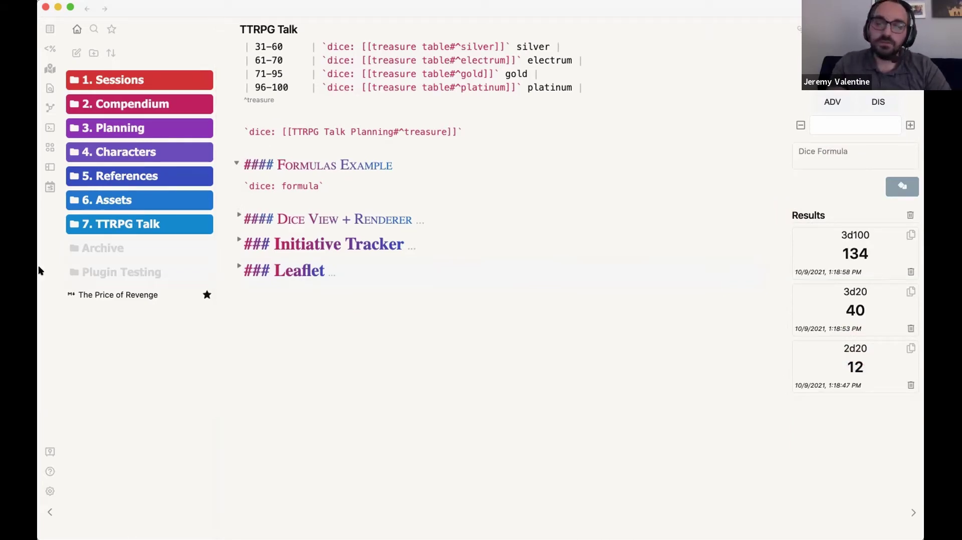
click(238, 238)
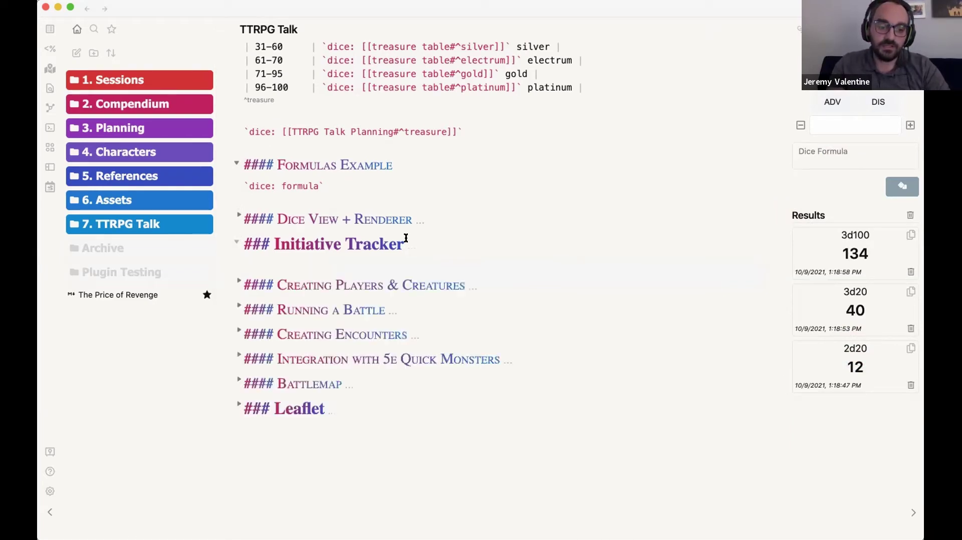
scroll(404, 241, down, 5)
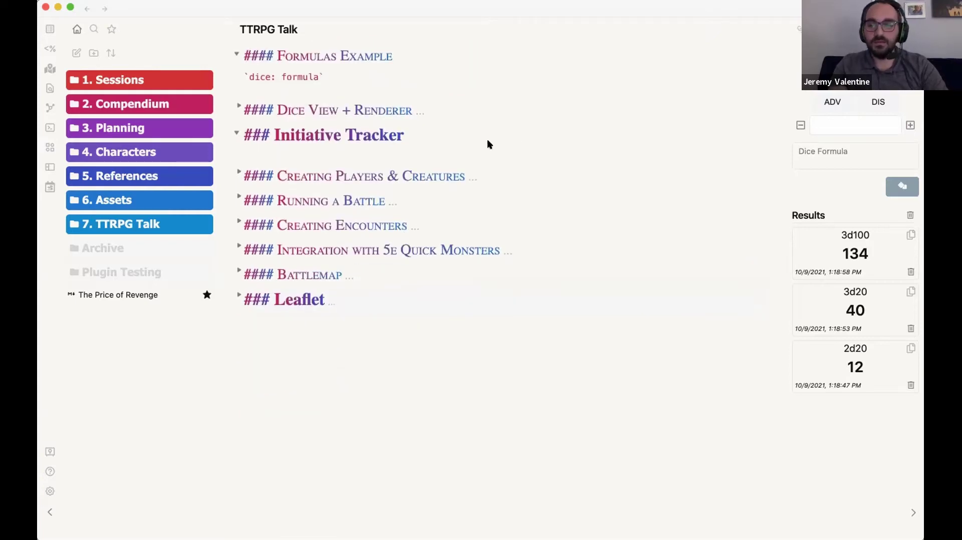
- Switch the side pane to the initiative tracker view and widen it to show the combatant list
click(827, 29)
scroll(786, 134, down, 1)
drag(786, 131, 691, 144)
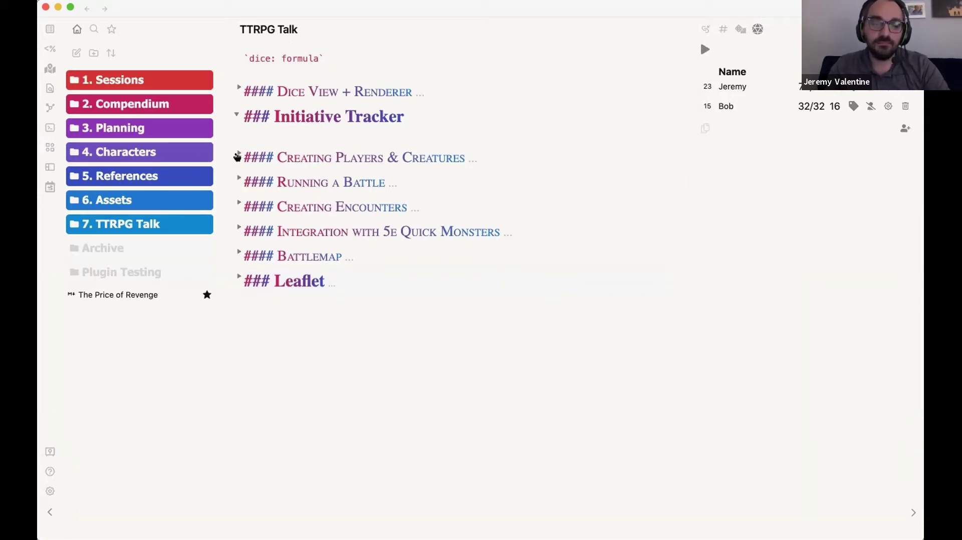
- Expand the Creating Players & Creatures section, then review the Initiative Tracker plugin settings from the player list to the homebrew monsters
click(238, 155)
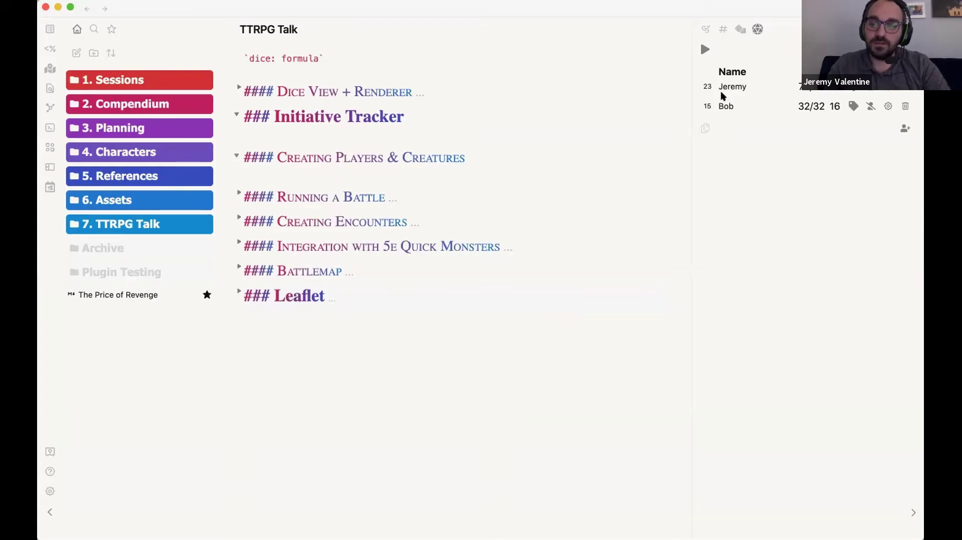
click(50, 491)
scroll(219, 381, down, 2)
scroll(219, 381, down, 1)
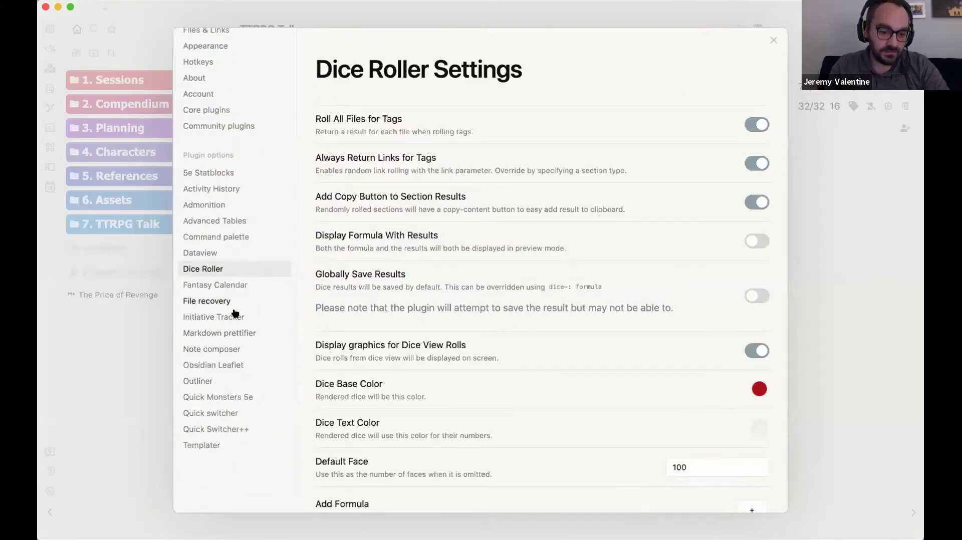
click(235, 316)
scroll(621, 205, down, 1)
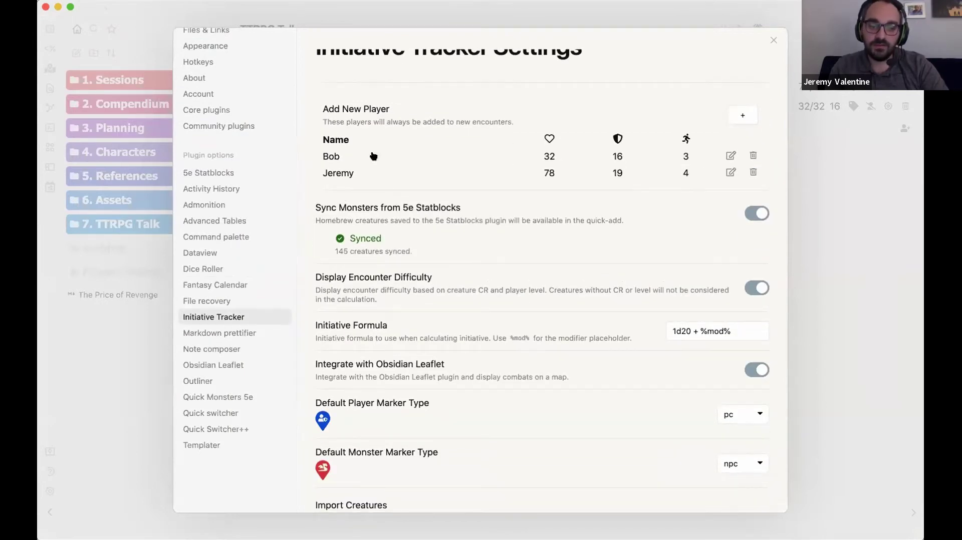
scroll(557, 194, down, 2)
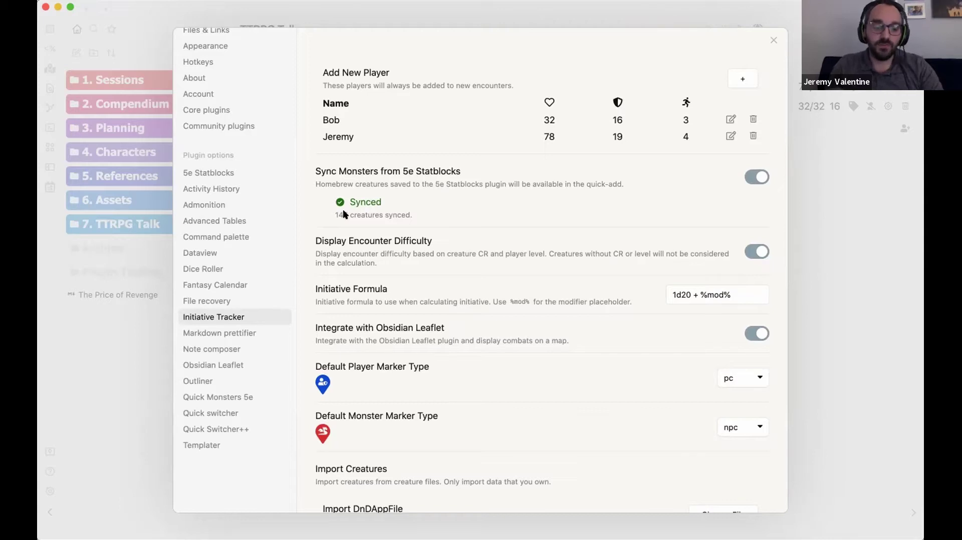
scroll(527, 231, down, 4)
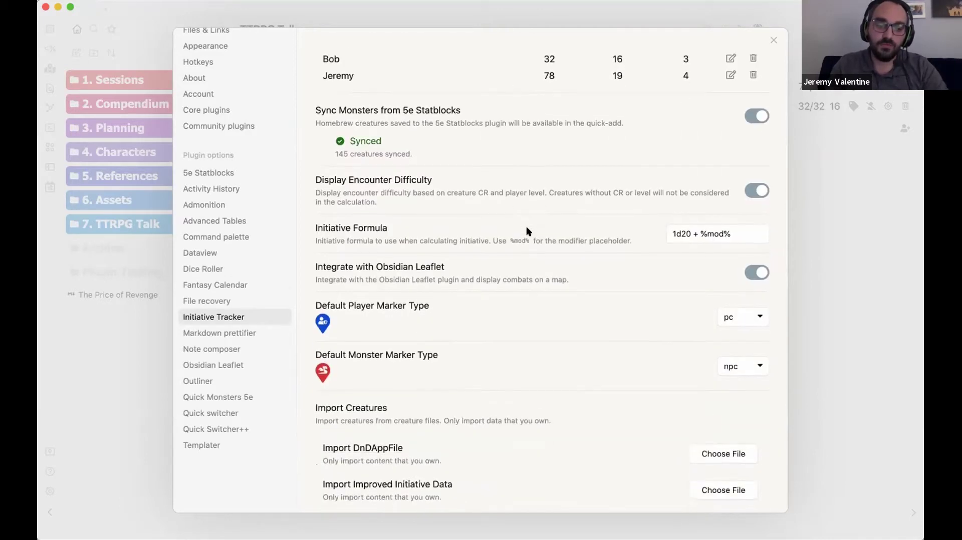
scroll(526, 232, down, 5)
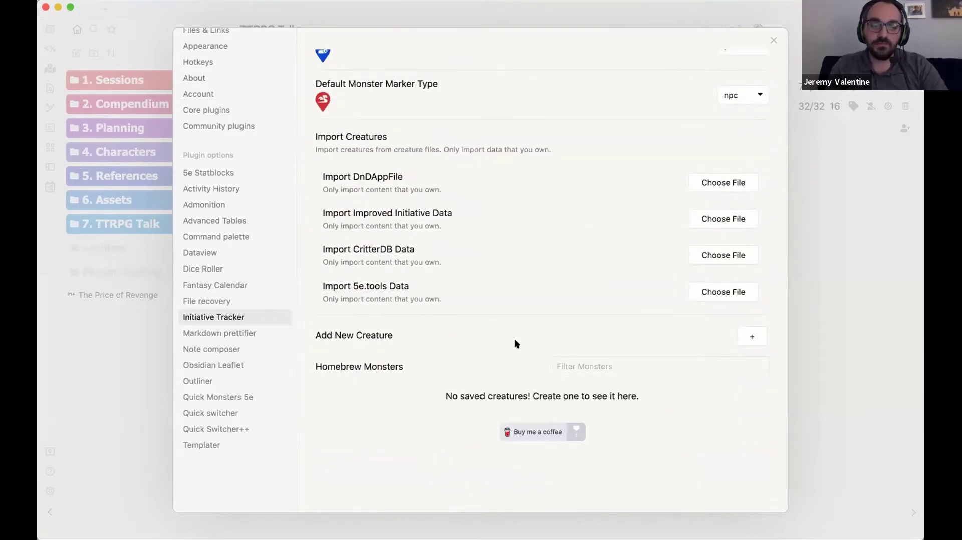
- View the blank form for adding a homebrew creature, then dismiss it and return to the note
click(751, 336)
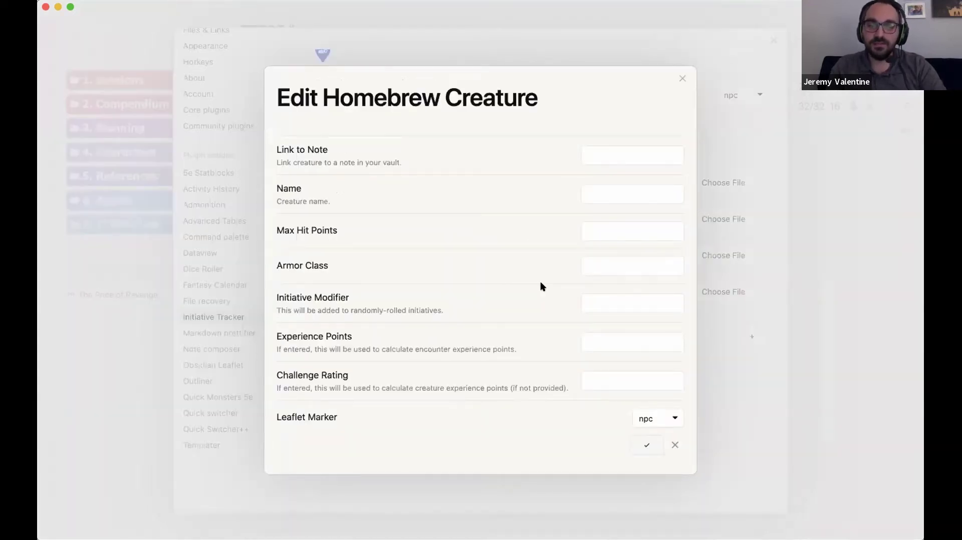
key(Escape)
scroll(659, 245, up, 9)
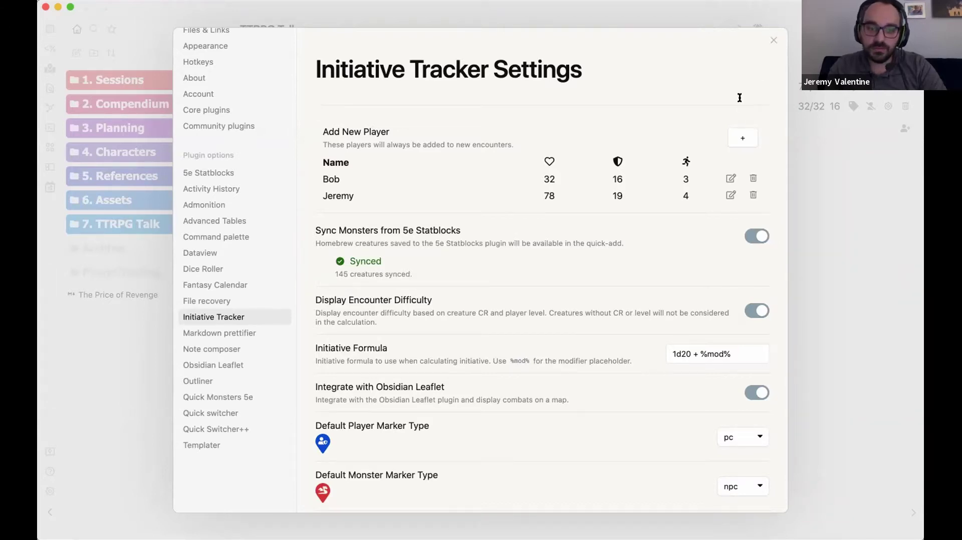
key(Escape)
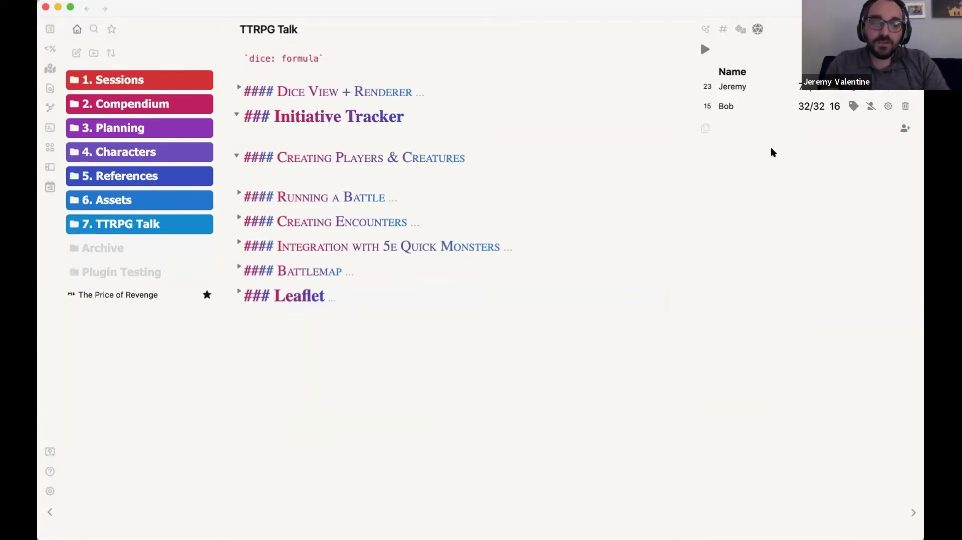
- Add Strahd von Zarovich from the creature suggestions to the initiative tracker
click(905, 128)
click(824, 129)
scroll(726, 303, down, 4)
scroll(726, 304, down, 1)
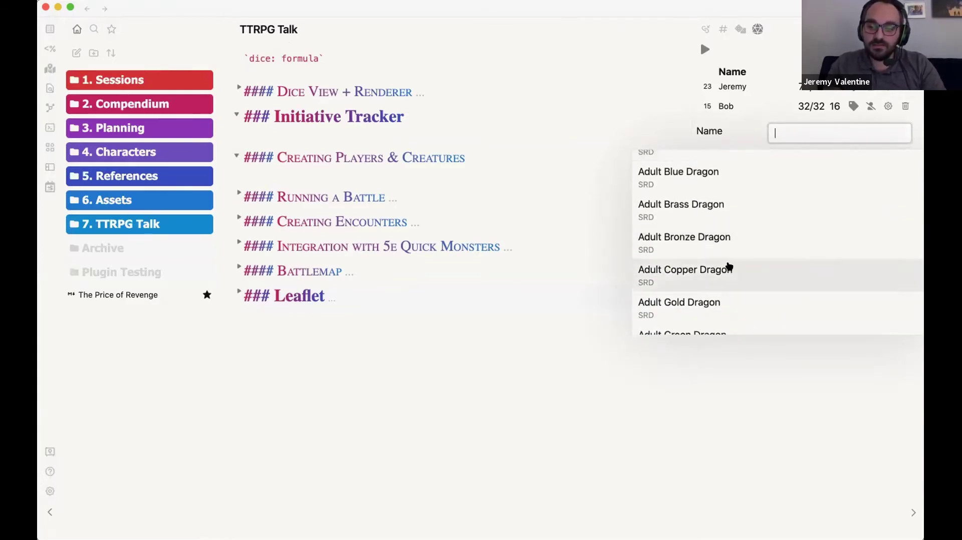
scroll(729, 267, down, 5)
text(Stra)
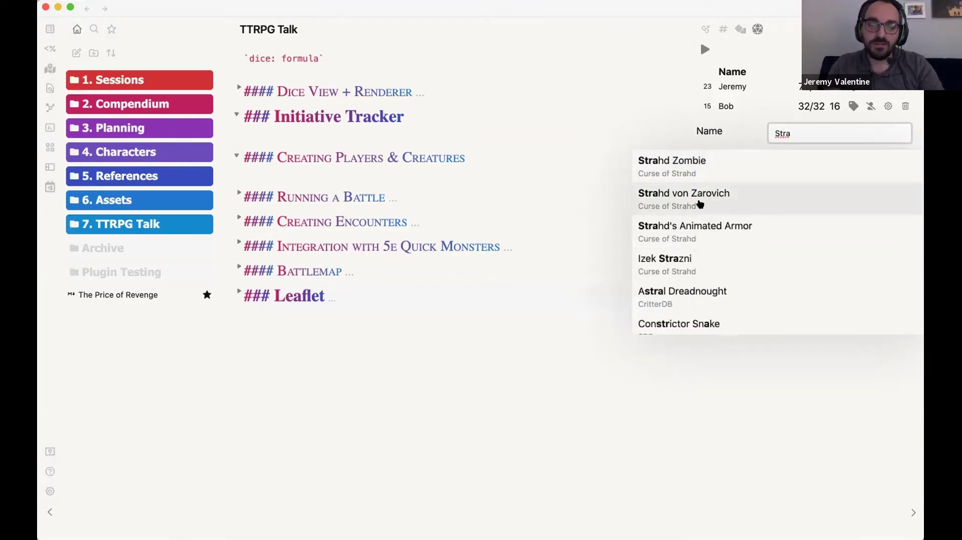
click(700, 203)
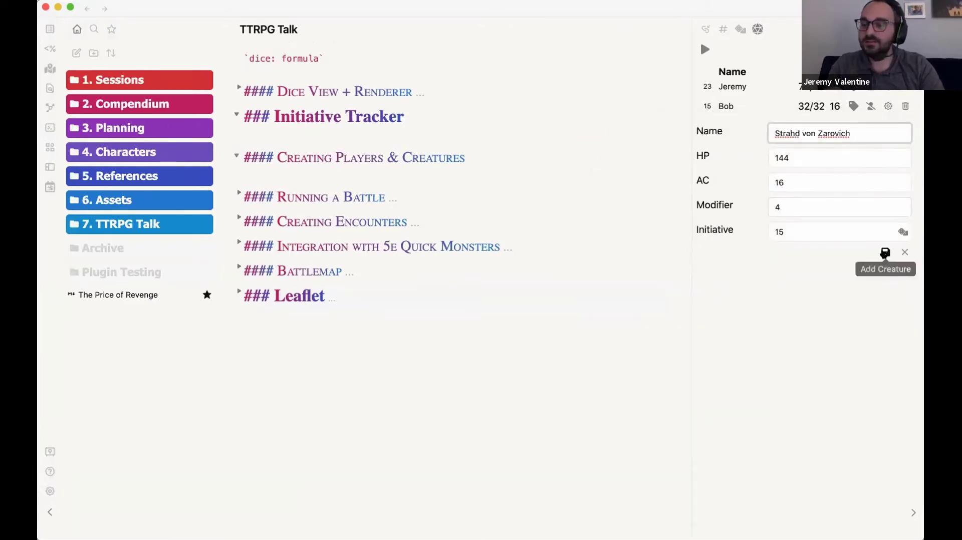
click(885, 254)
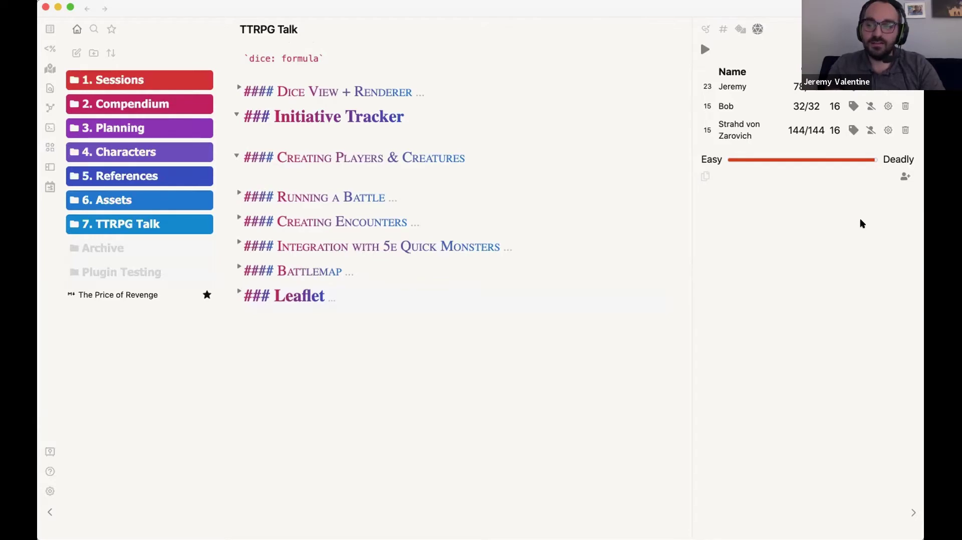
- Start the encounter and advance the turn to the second combatant
mouse_move(747, 158)
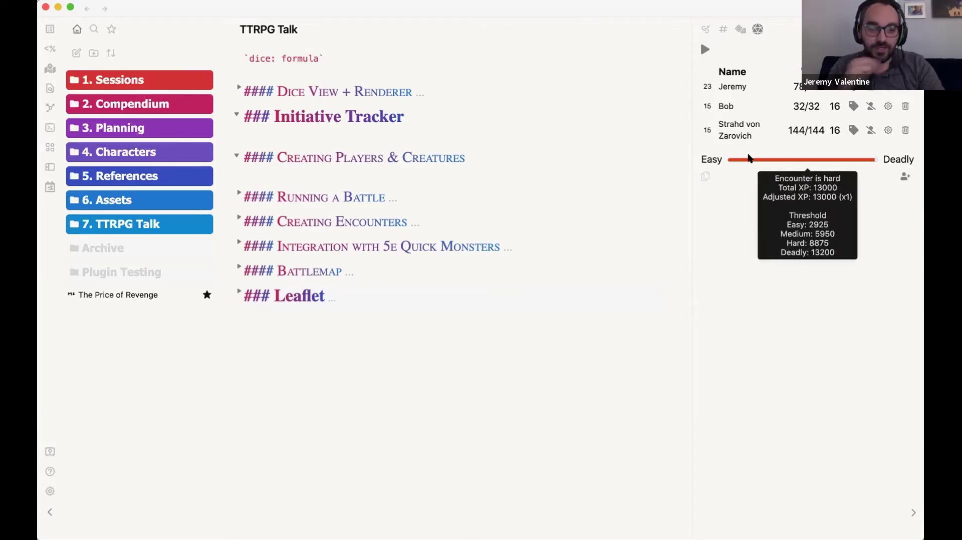
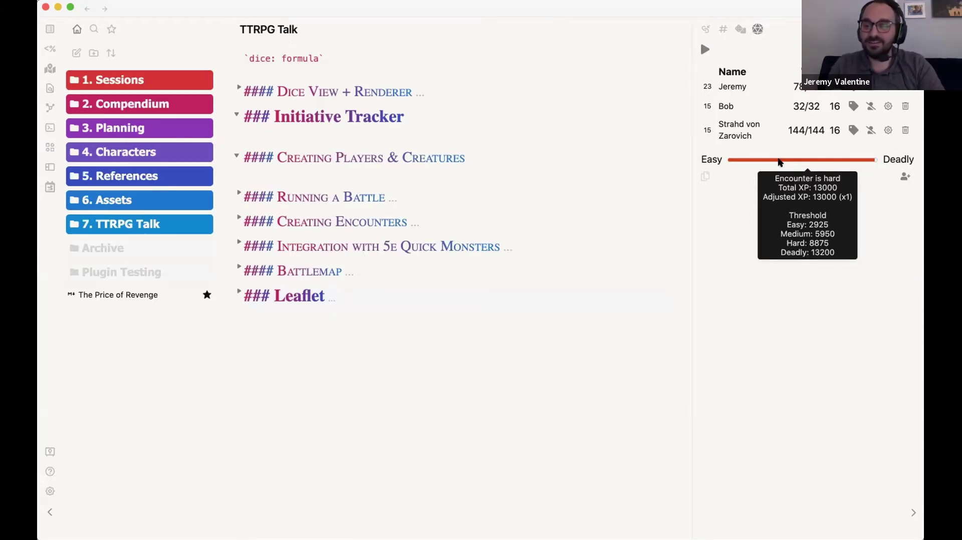
click(705, 48)
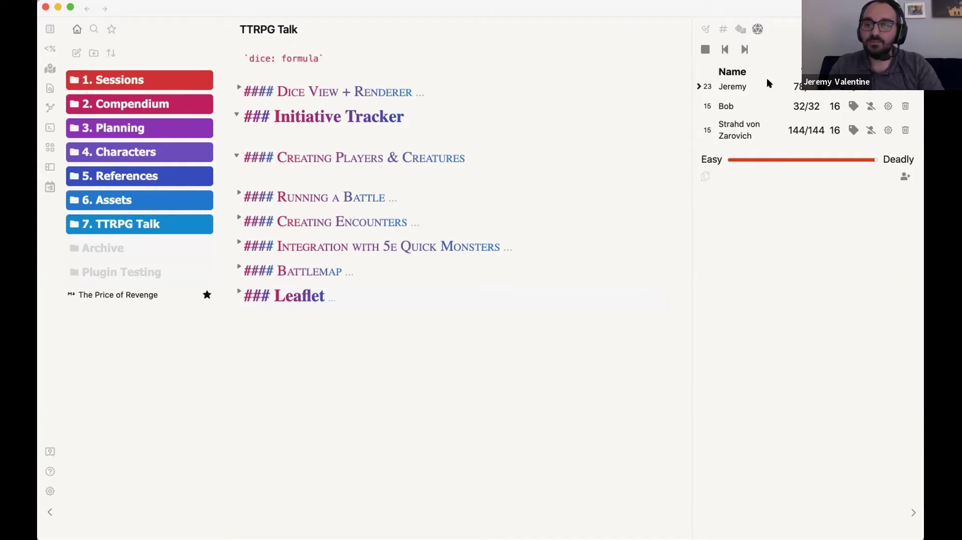
click(742, 49)
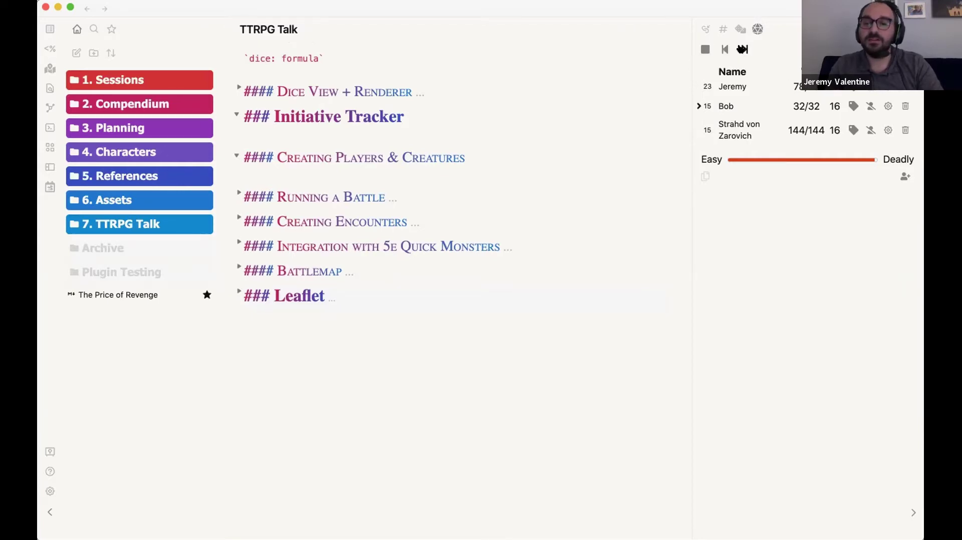
- Set Strahd von Zarovich's initiative to 20, then re-roll initiative for all combatants
mouse_move(707, 107)
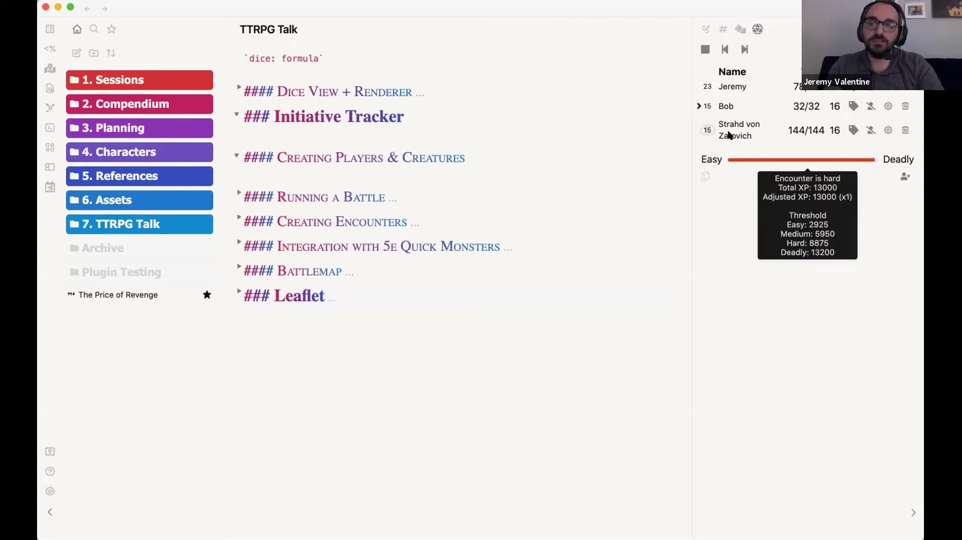
text(20)
key(Return)
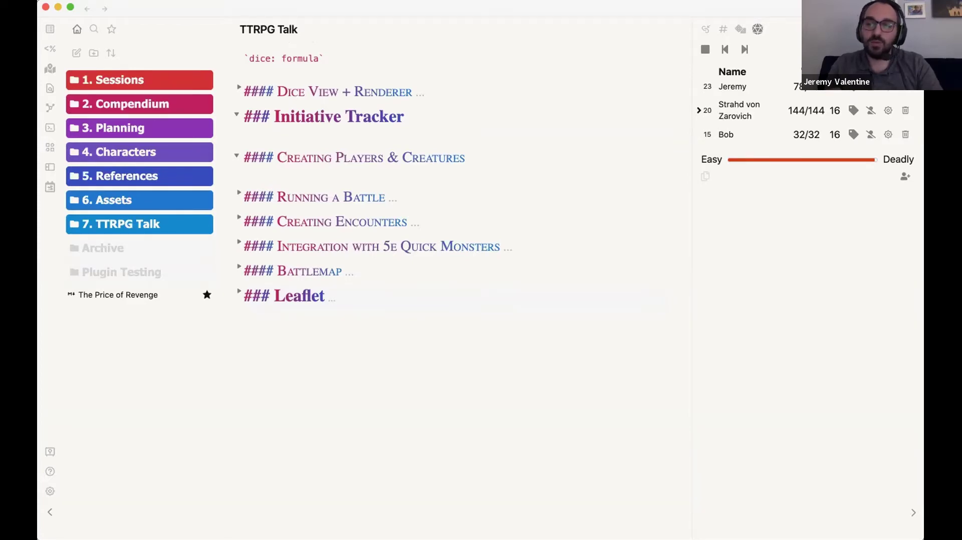
click(905, 50)
click(893, 49)
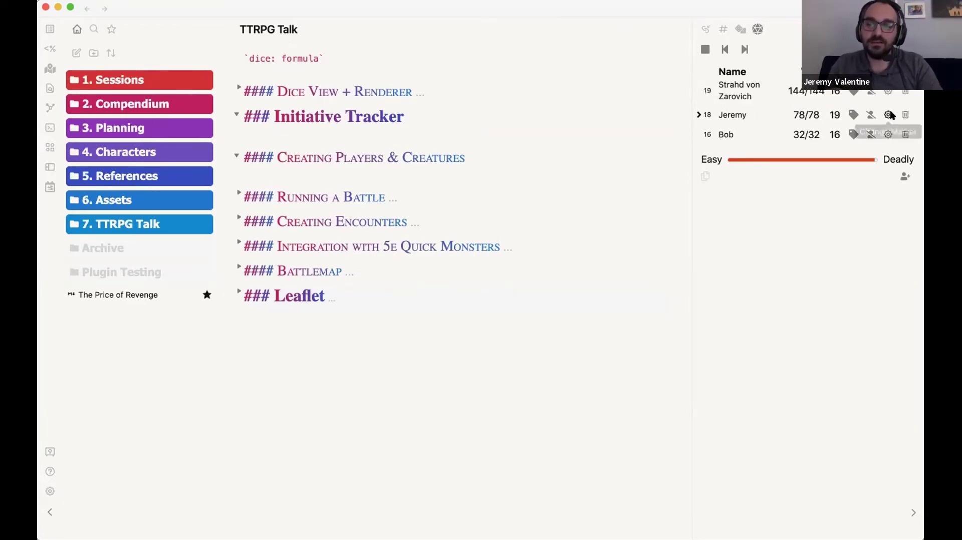
- Apply 50 damage to Strahd von Zarovich and 20 points of healing to the player whose turn is active
click(805, 91)
text(50)
key(Return)
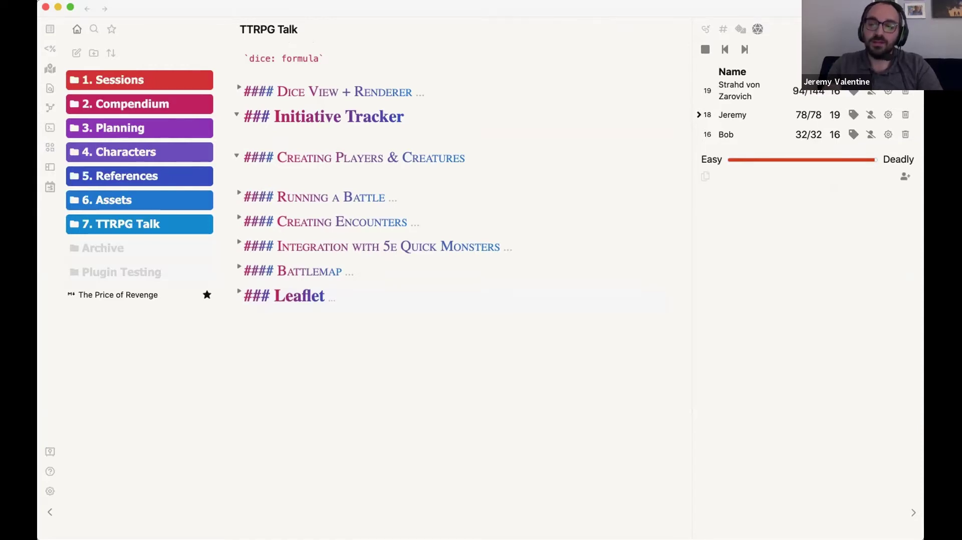
click(803, 110)
text(-)
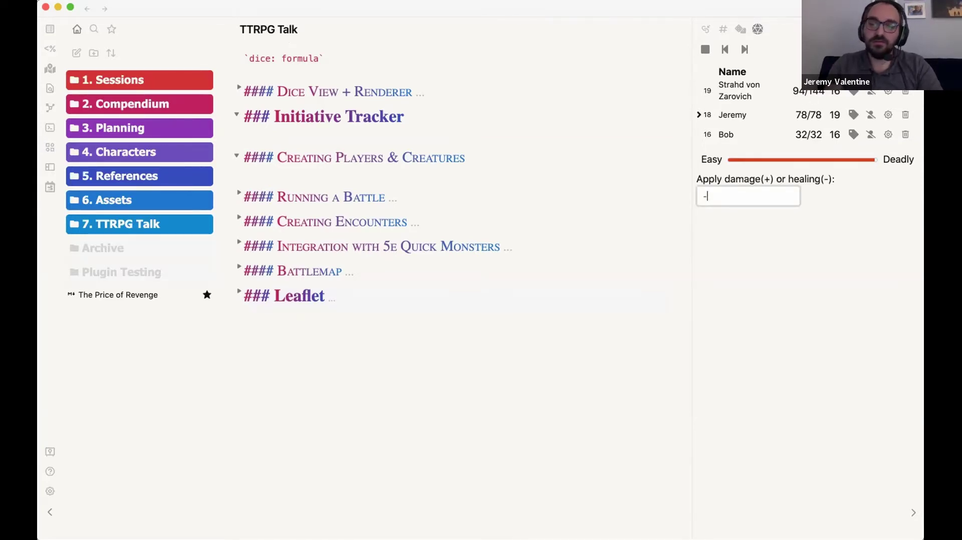
text(20)
key(Return)
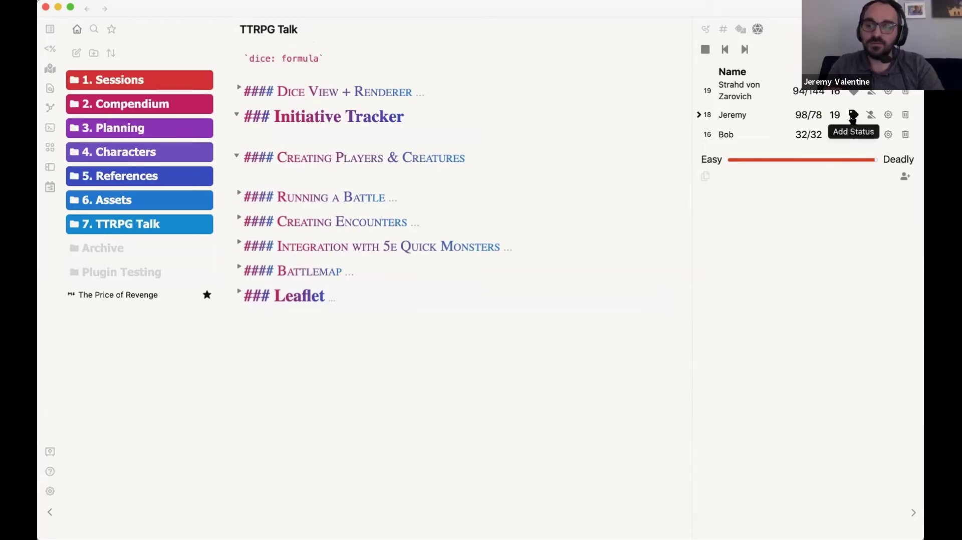
- Apply and remove the Concentrating status on the active player, then disable and re-enable the last player in the order
click(852, 116)
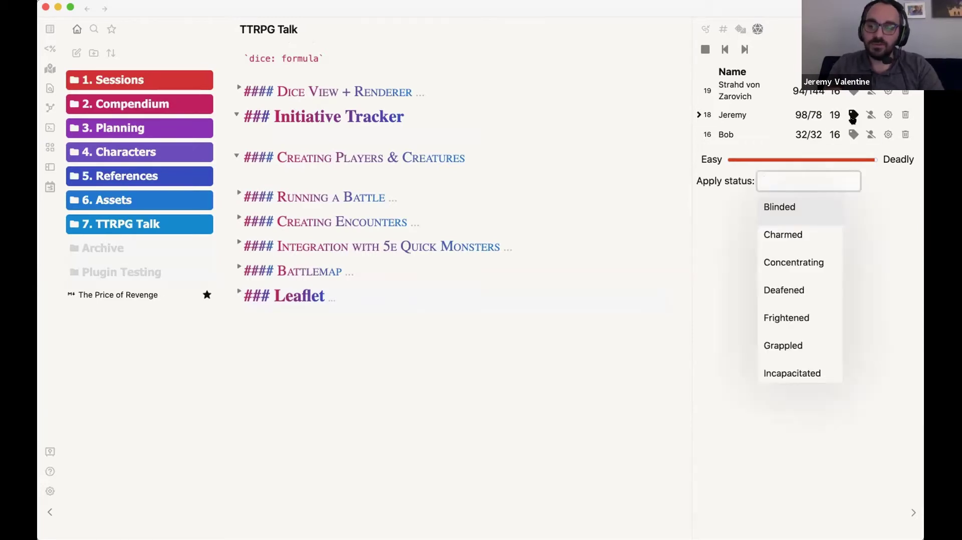
click(807, 261)
mouse_move(750, 129)
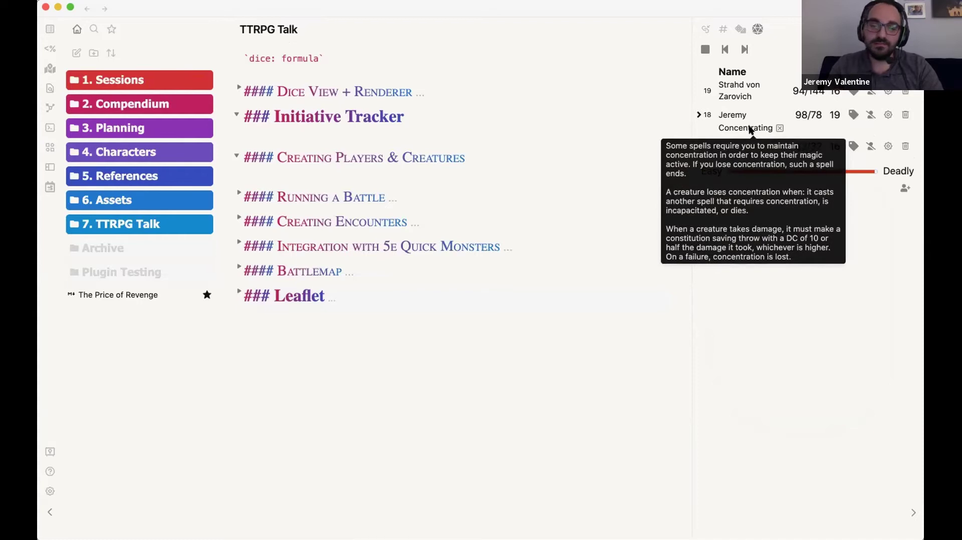
click(779, 128)
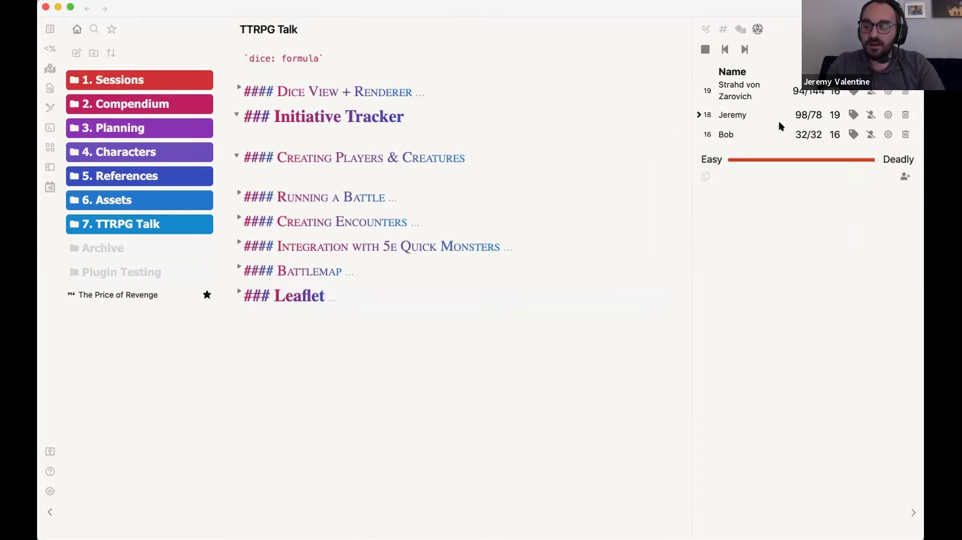
click(870, 134)
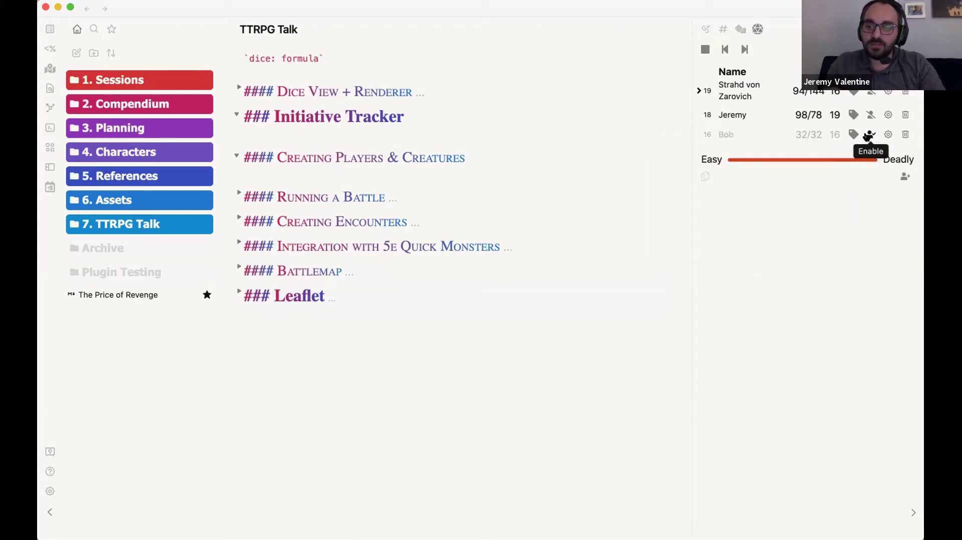
click(869, 135)
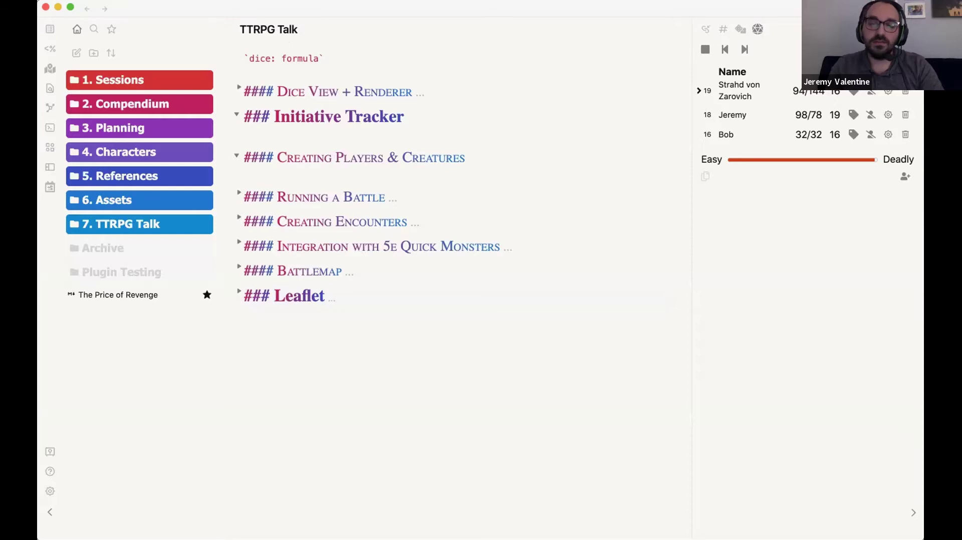
- Open the Initiative Tracker Map and move the two player markers apart on the grid below Strahd von Zarovich
click(740, 29)
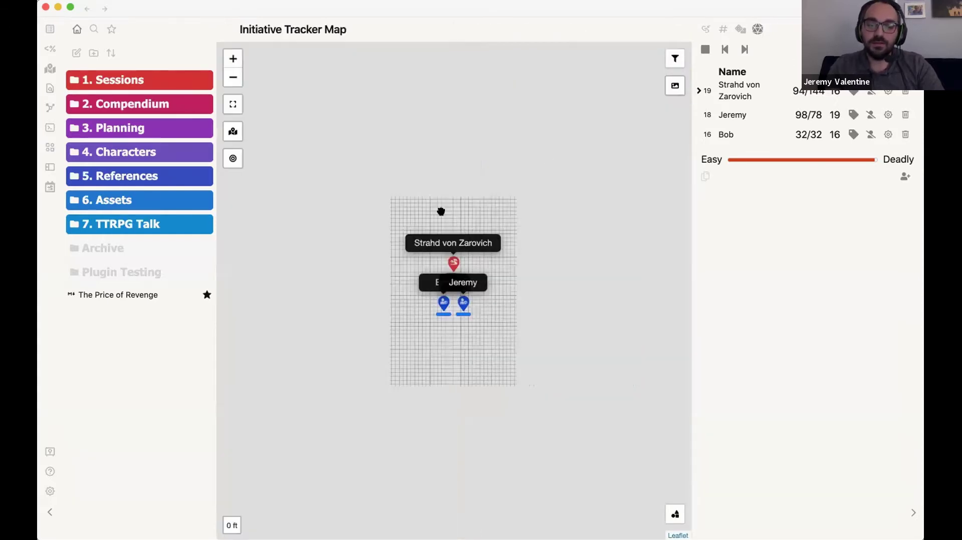
drag(441, 304, 409, 321)
mouse_move(463, 303)
mouse_down()
mouse_move(481, 309)
mouse_move(484, 326)
mouse_up()
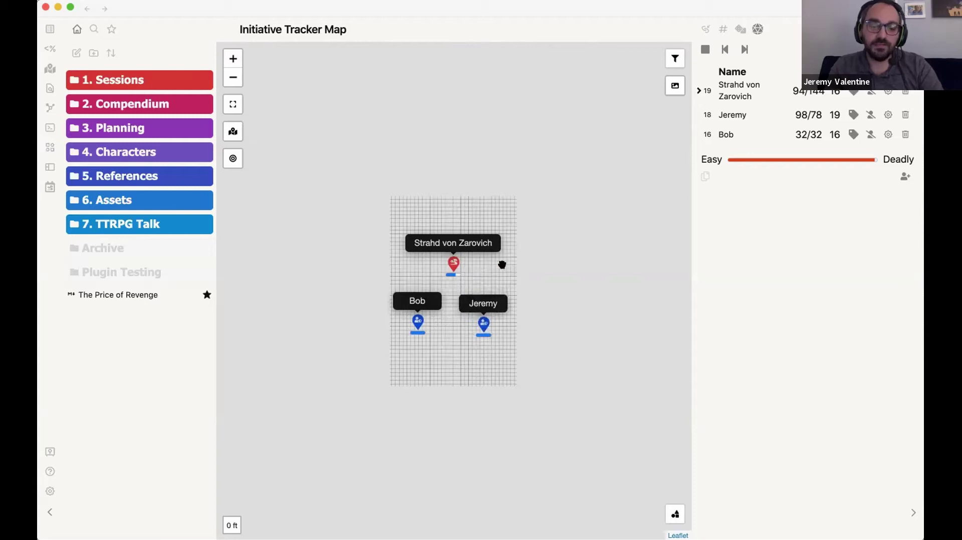
scroll(479, 291, up, 2)
scroll(479, 290, down, 2)
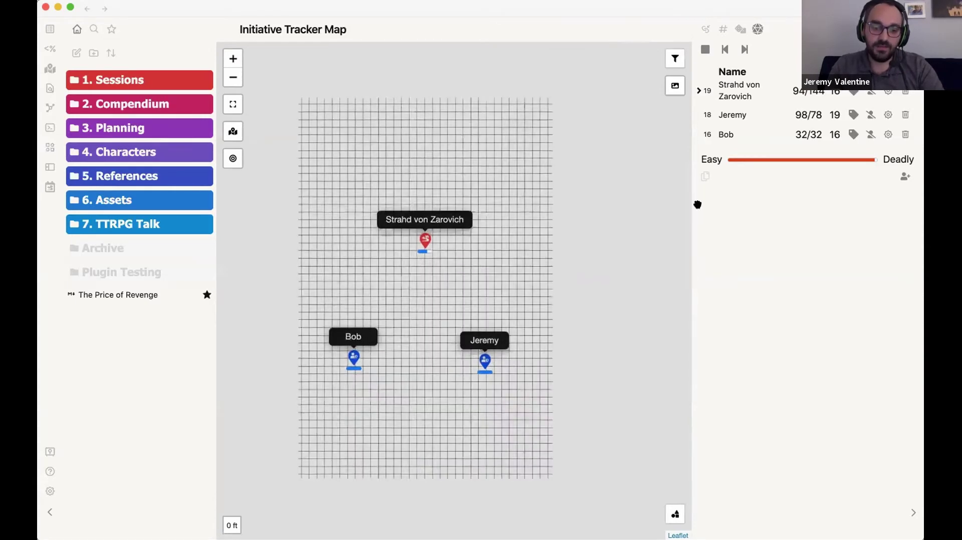
- Add an Acolyte to the encounter and separate its map marker from Strahd von Zarovich's
click(903, 177)
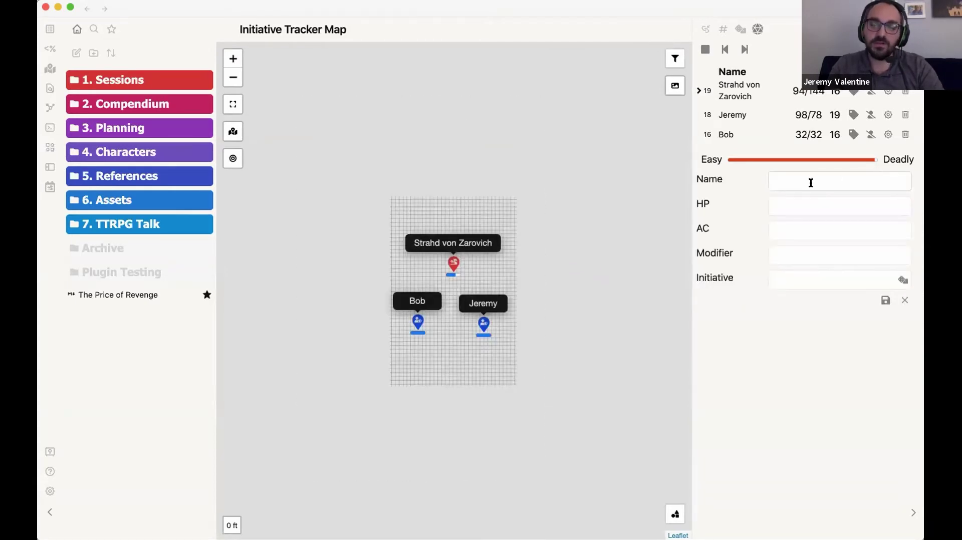
click(809, 182)
click(655, 287)
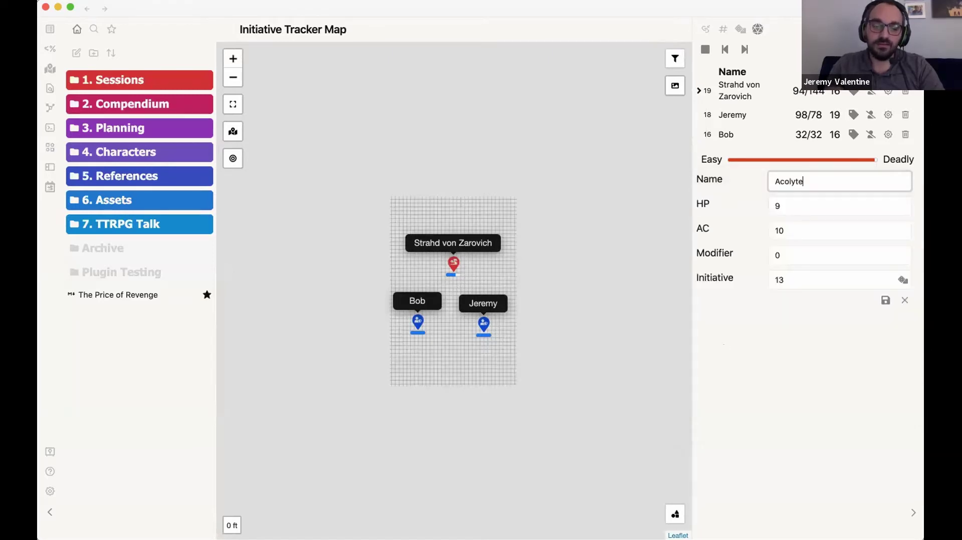
click(885, 300)
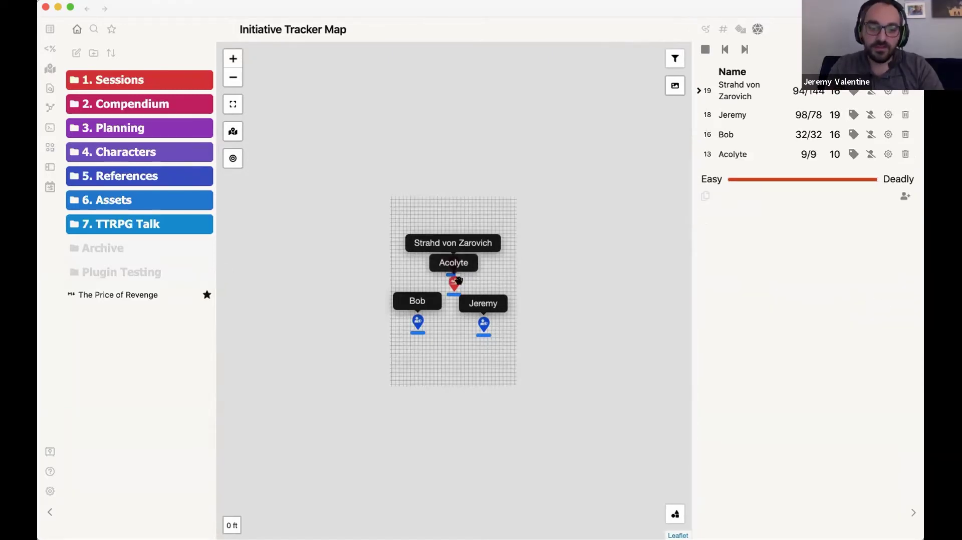
drag(450, 289, 482, 239)
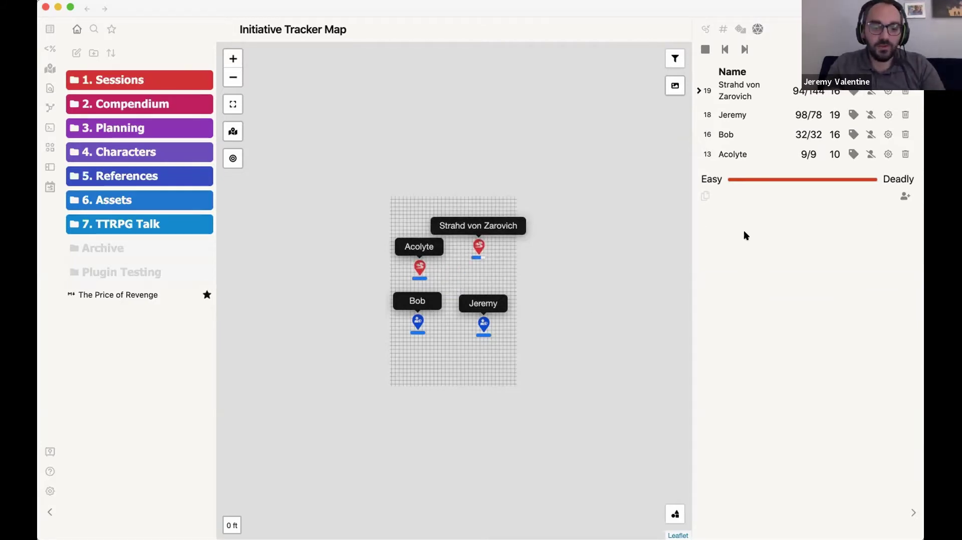
- Change the Acolyte's map marker type to location and apply the Charmed and Deafened statuses to the player third in the order
click(886, 153)
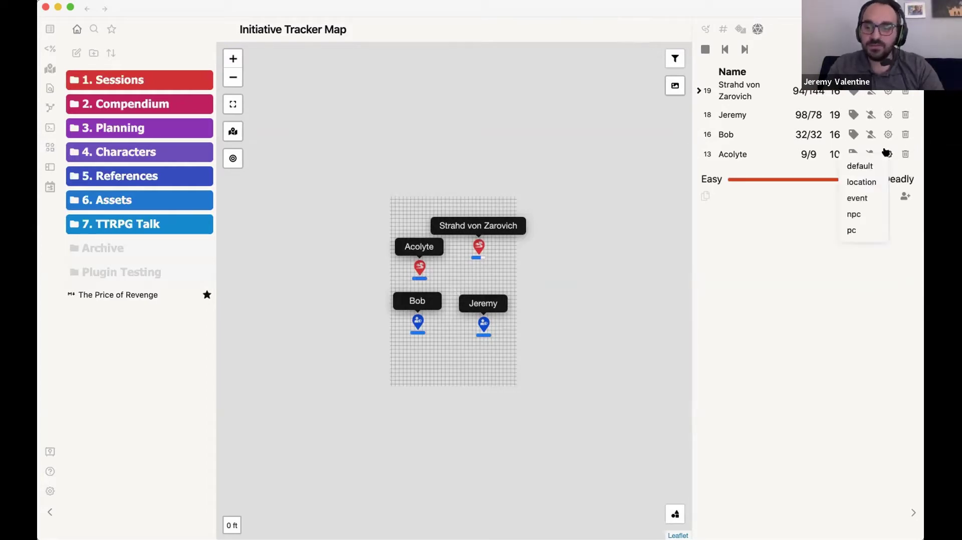
click(863, 184)
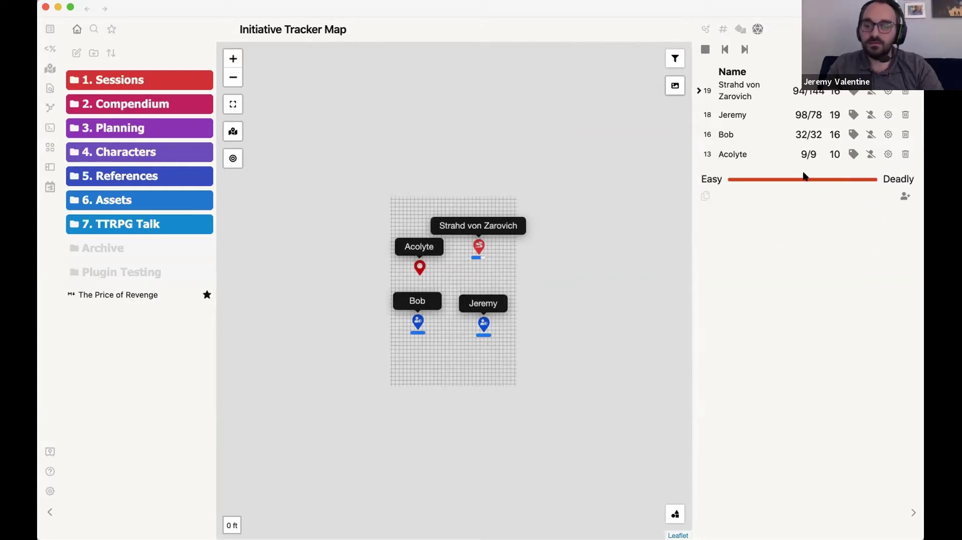
click(854, 135)
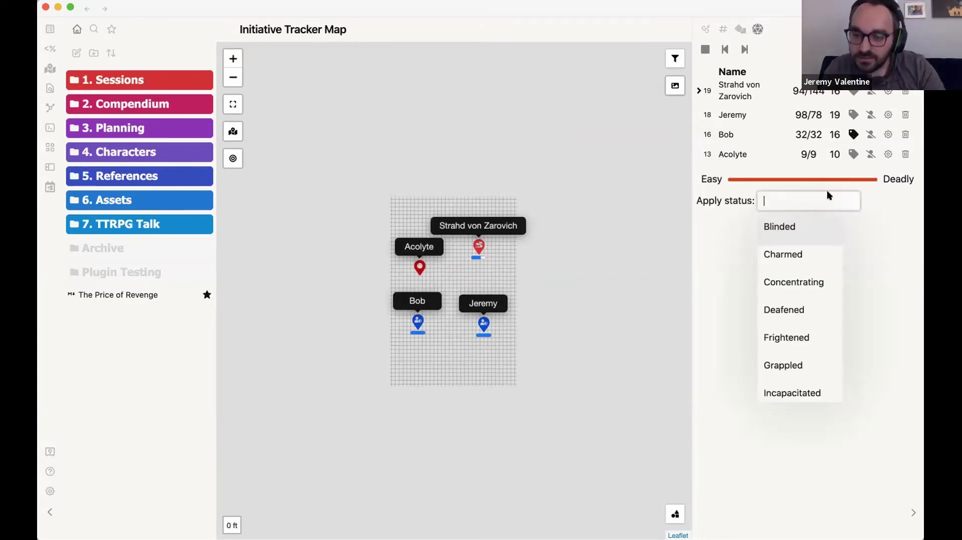
click(802, 259)
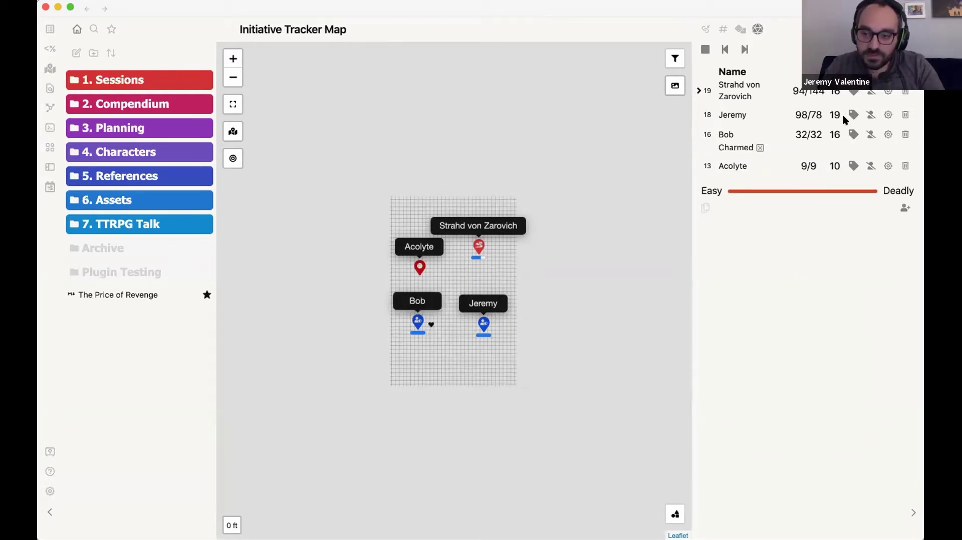
click(854, 135)
click(795, 320)
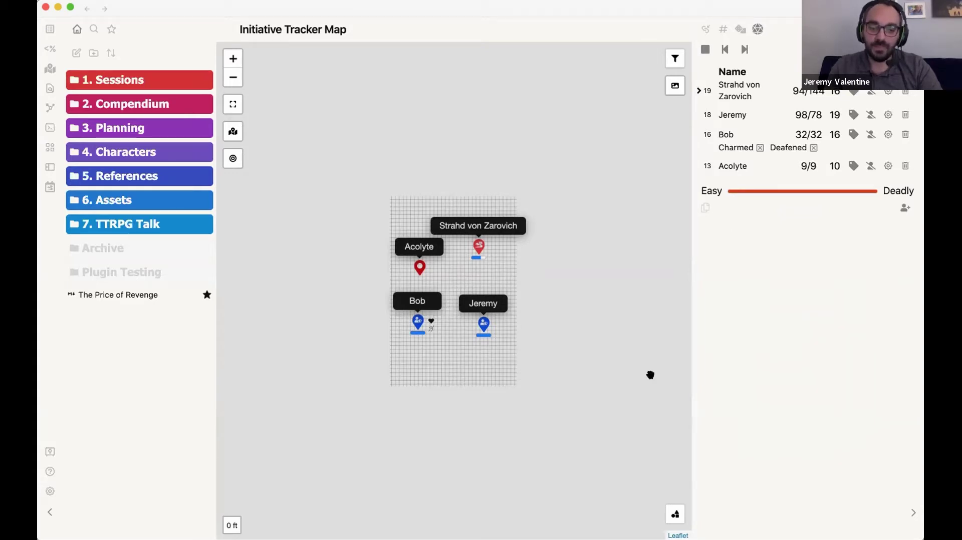
- Close the Initiative Tracker Map and remove the Charmed and Deafened statuses from the third combatant
key(super+w)
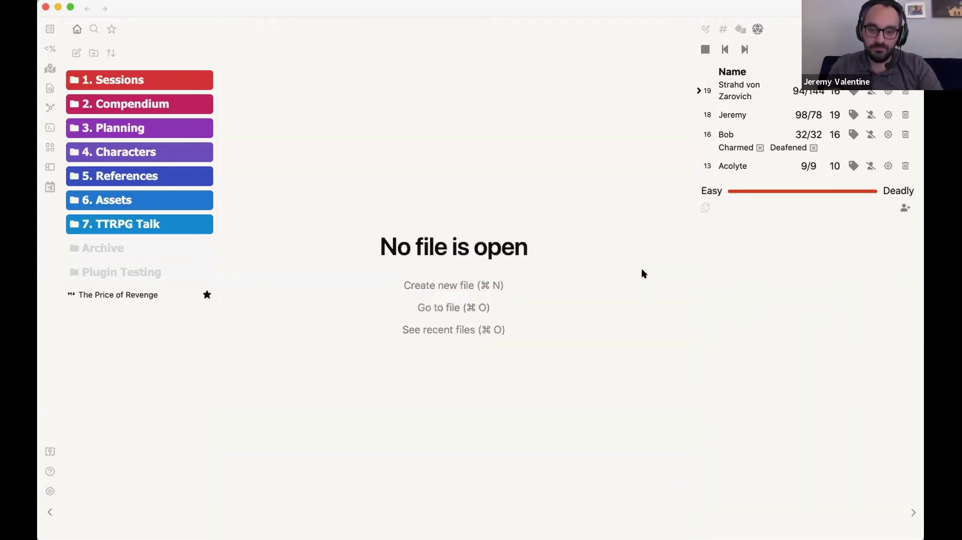
click(760, 147)
click(761, 148)
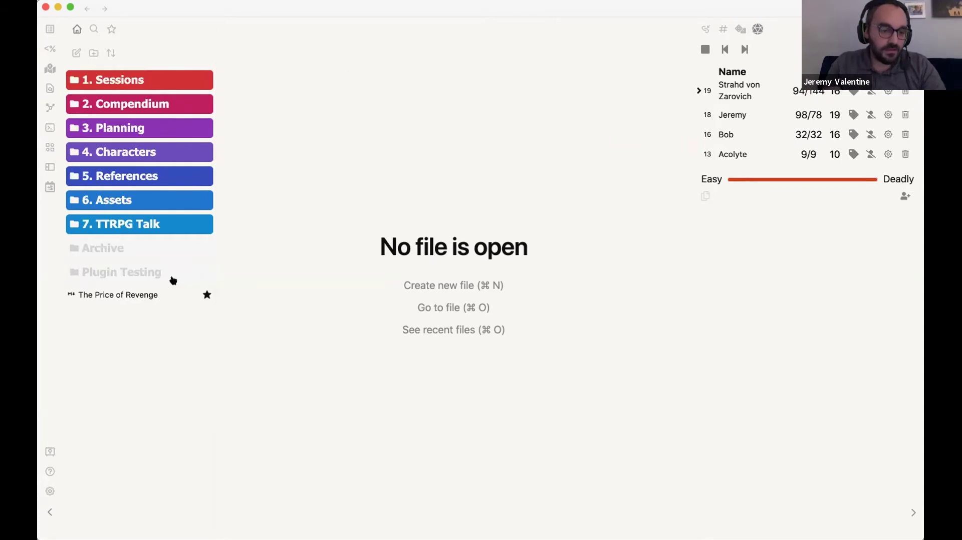
- Reopen the TTRPG Talk note, collapse the Dice Roller and Initiative Tracker sections, and expand Creating an Image Map under Leaflet
key(super+o)
key(Return)
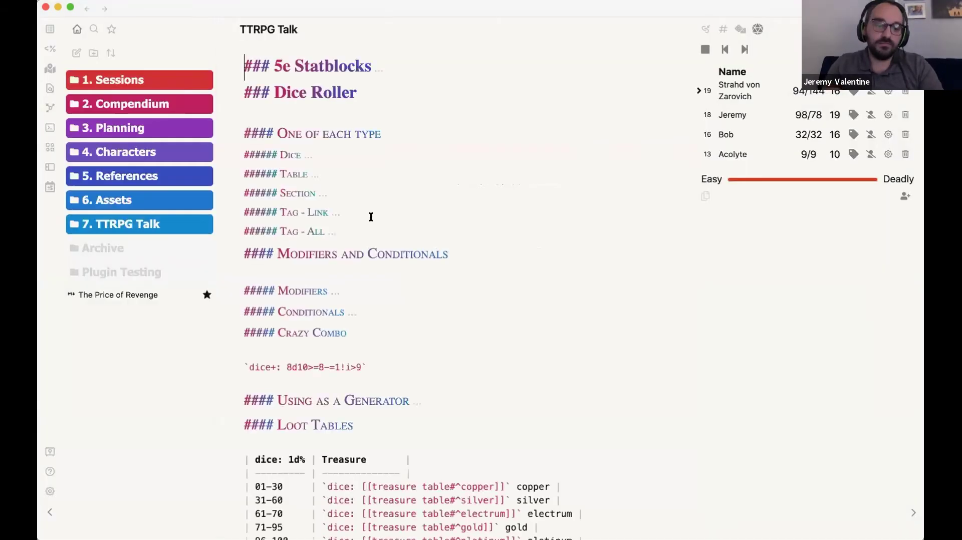
click(238, 129)
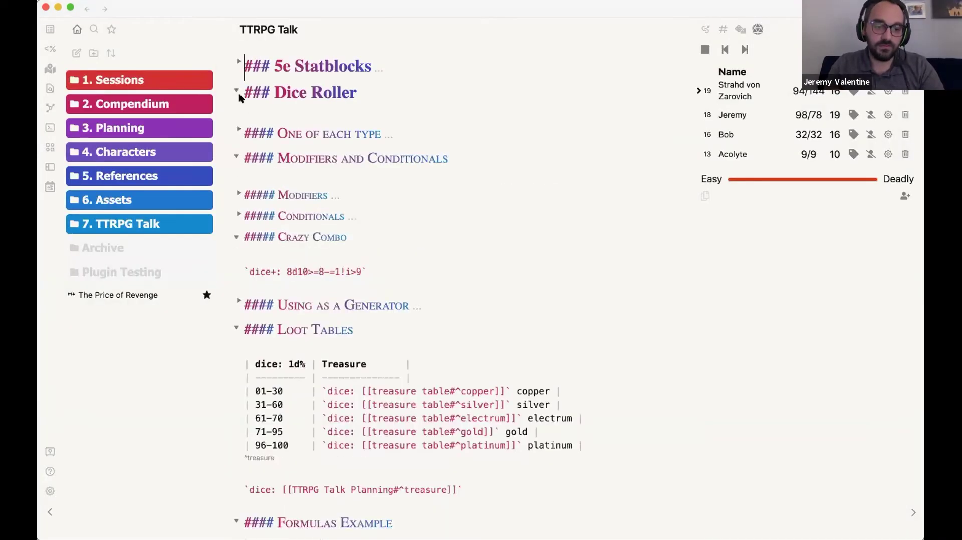
click(238, 92)
click(235, 118)
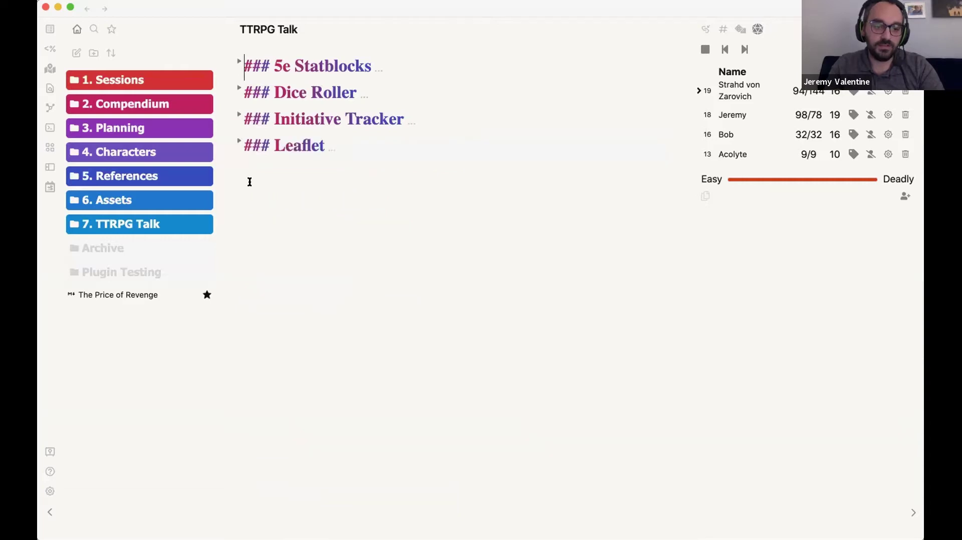
click(238, 140)
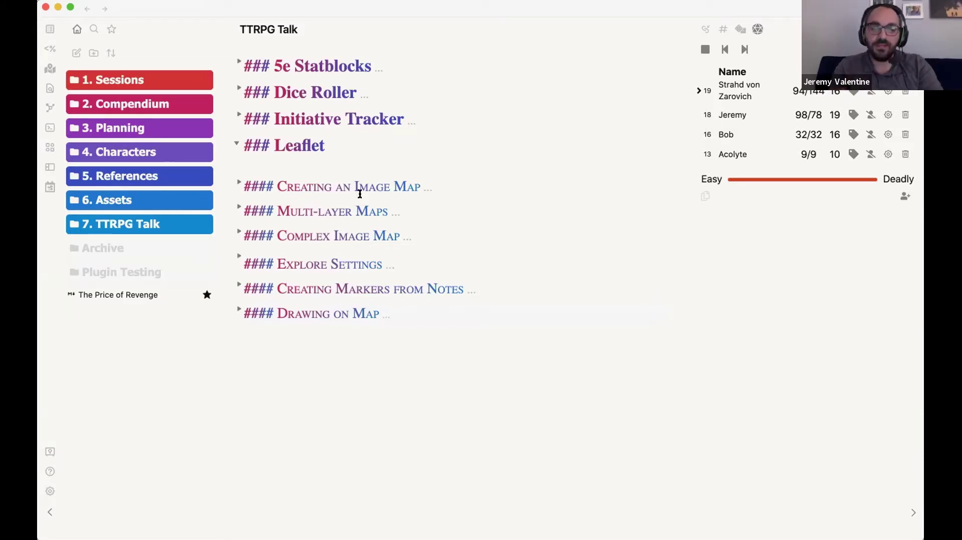
click(237, 183)
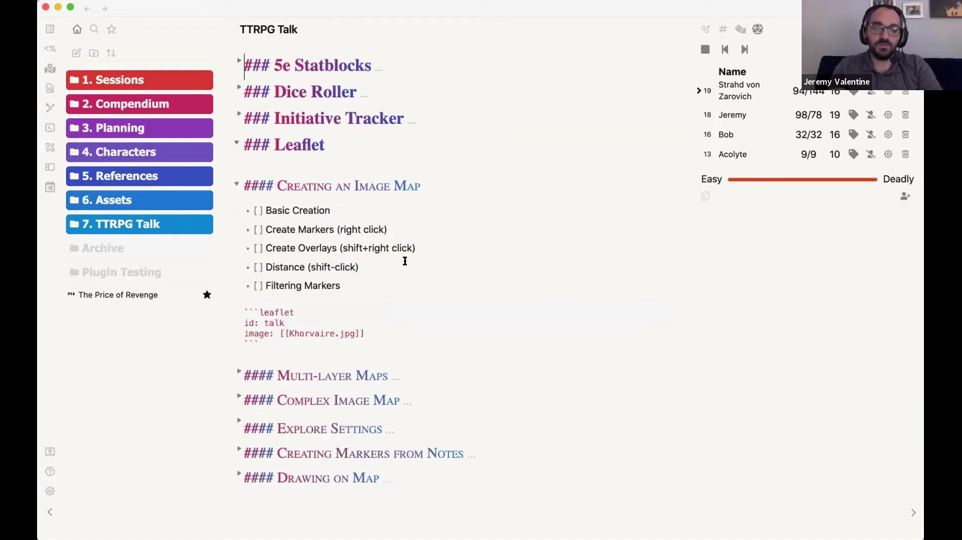
- Highlight the leaflet code block that uses Khorvaire.jpg and switch the note to reading view to render its map
scroll(405, 261, down, 3)
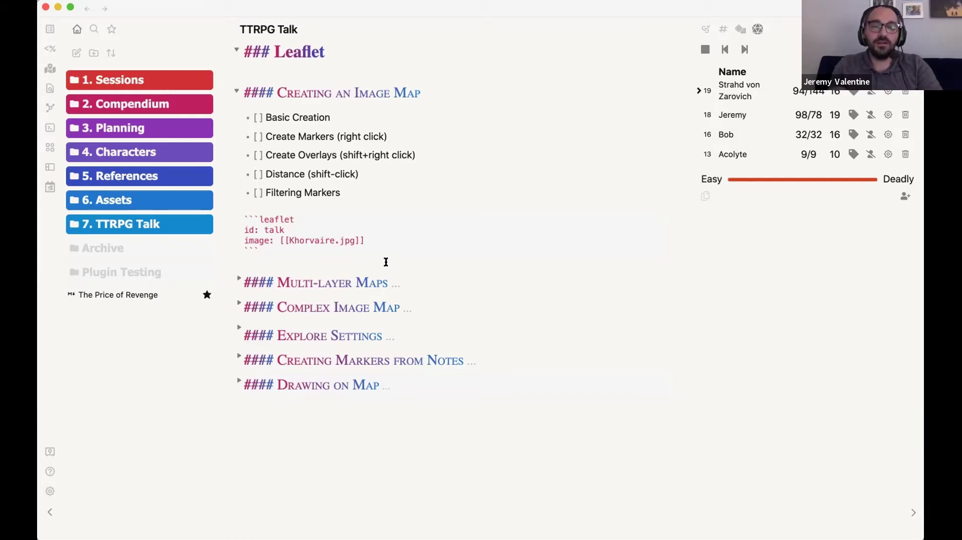
drag(286, 246, 225, 217)
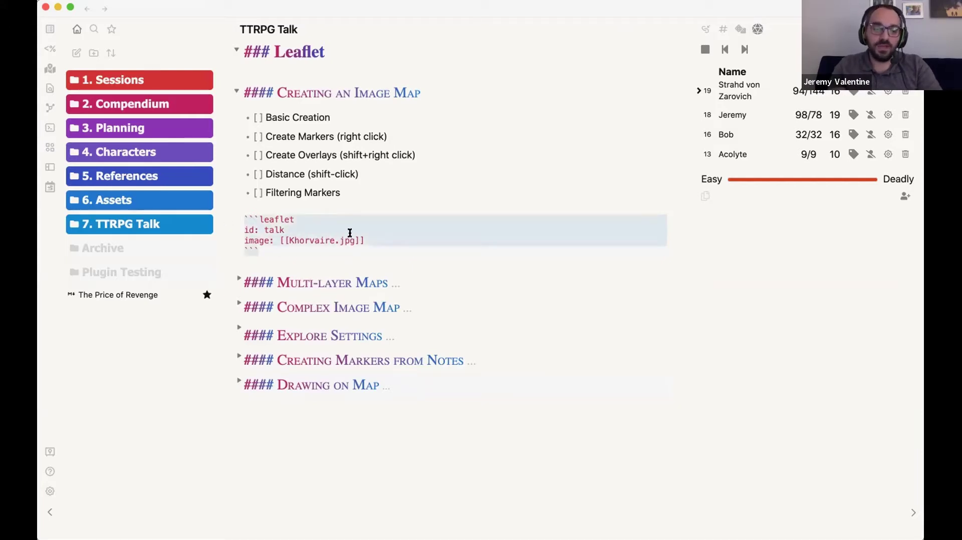
click(320, 237)
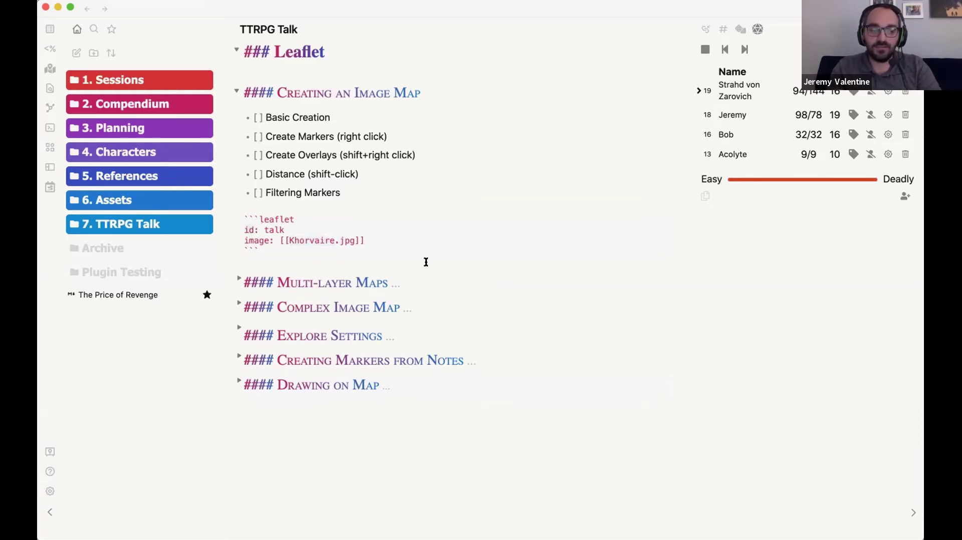
scroll(386, 243, up, 3)
key(super+e)
scroll(403, 227, down, 2)
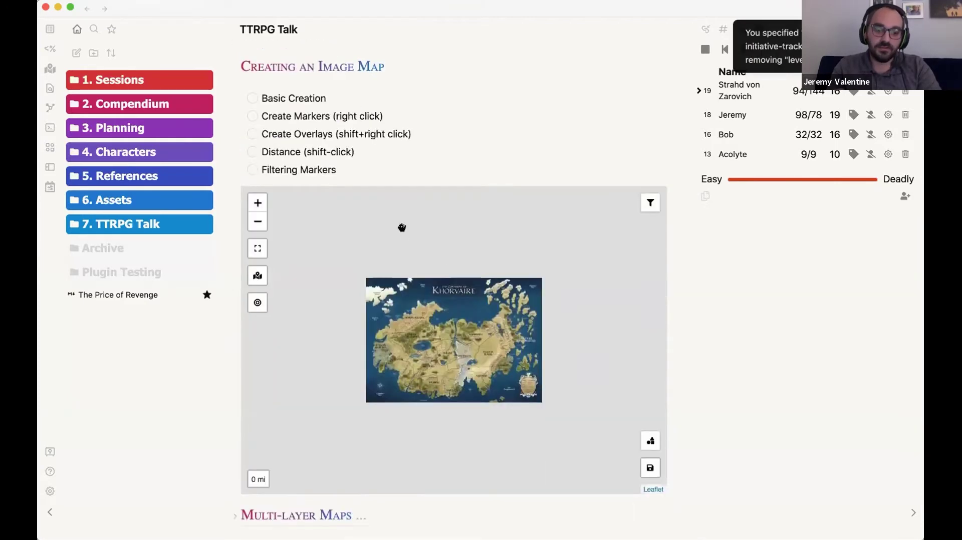
- Examine the rendered Khorvaire map in detail around Thrane and the Mournland, and return to an overview of the continent
scroll(489, 350, down, 1)
scroll(487, 352, up, 4)
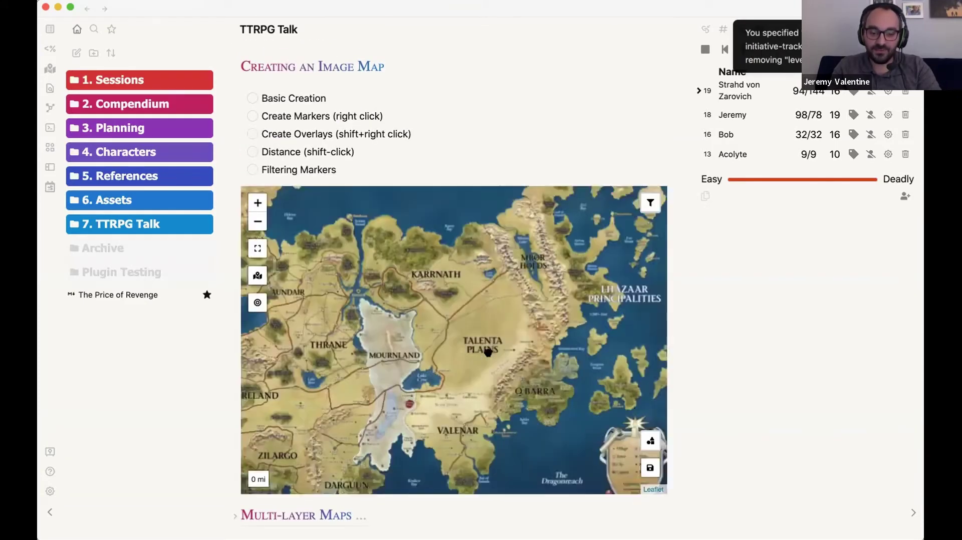
drag(400, 359, 598, 349)
scroll(493, 348, up, 2)
scroll(494, 348, down, 2)
scroll(493, 348, up, 2)
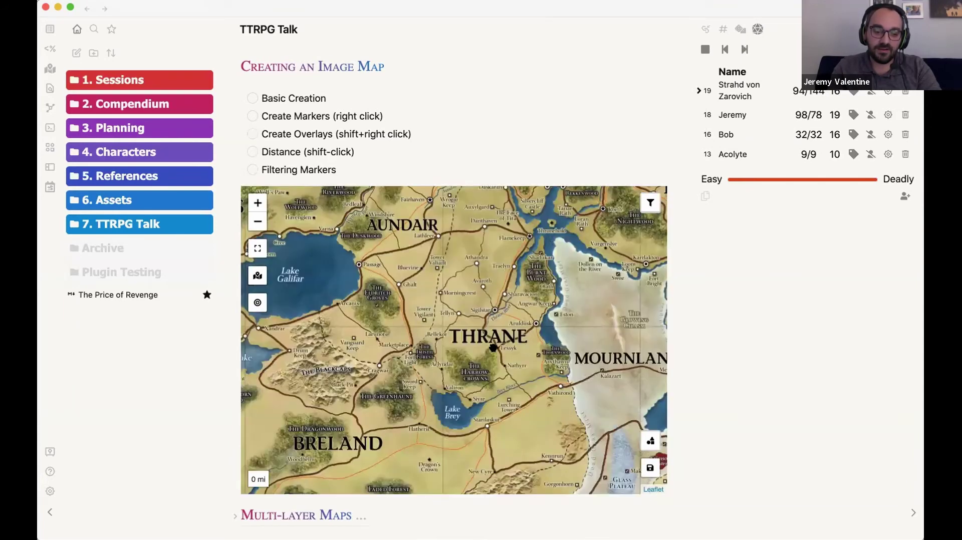
scroll(493, 348, down, 2)
scroll(493, 348, down, 3)
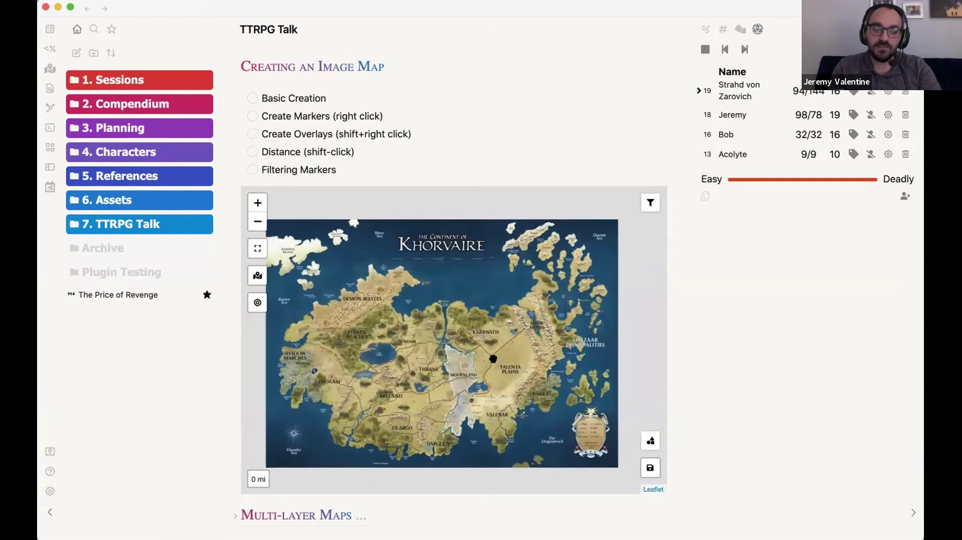
- Add two location markers to the Khorvaire map, moving one beside the Eldeen Reaches and the other between Karrnath and the Mror Holds
right_click(461, 325)
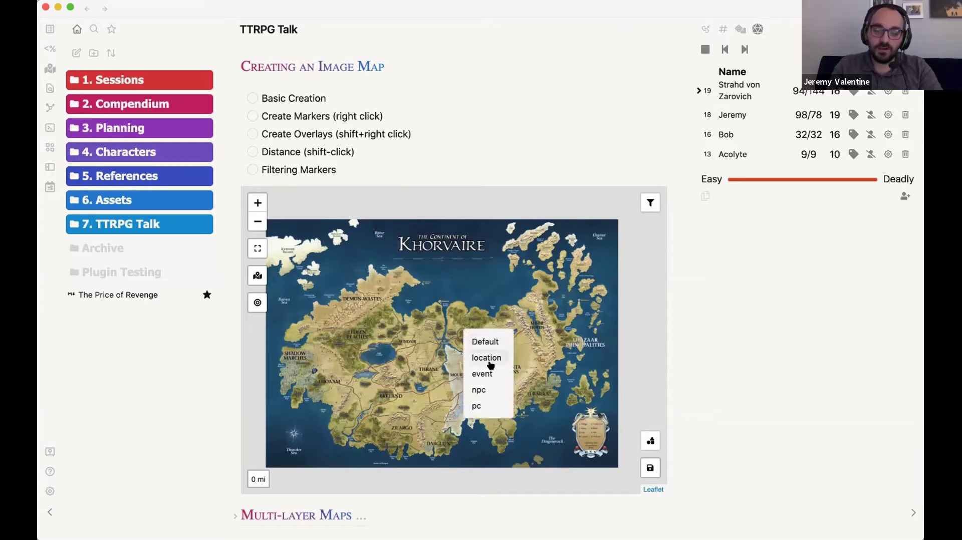
click(475, 340)
drag(462, 323, 384, 331)
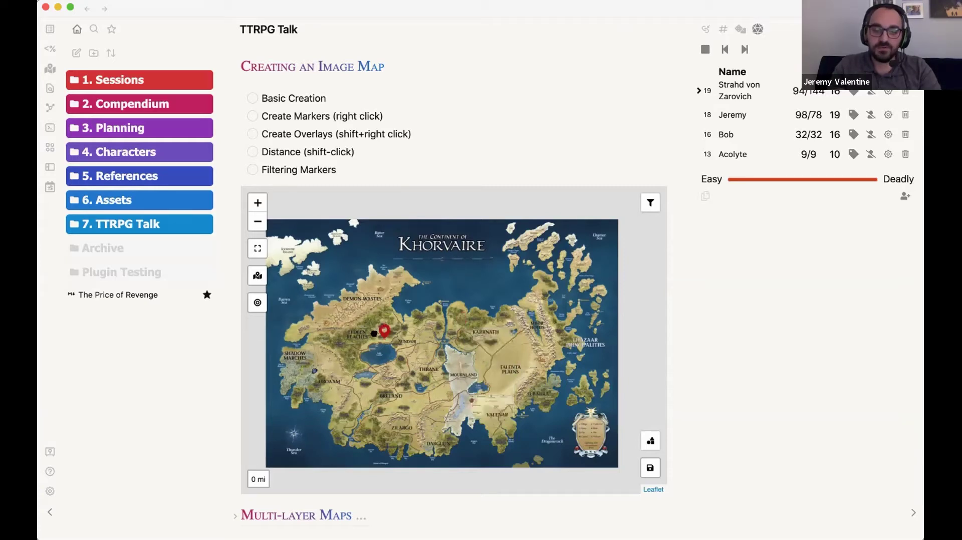
right_click(522, 387)
click(548, 421)
drag(521, 387, 508, 319)
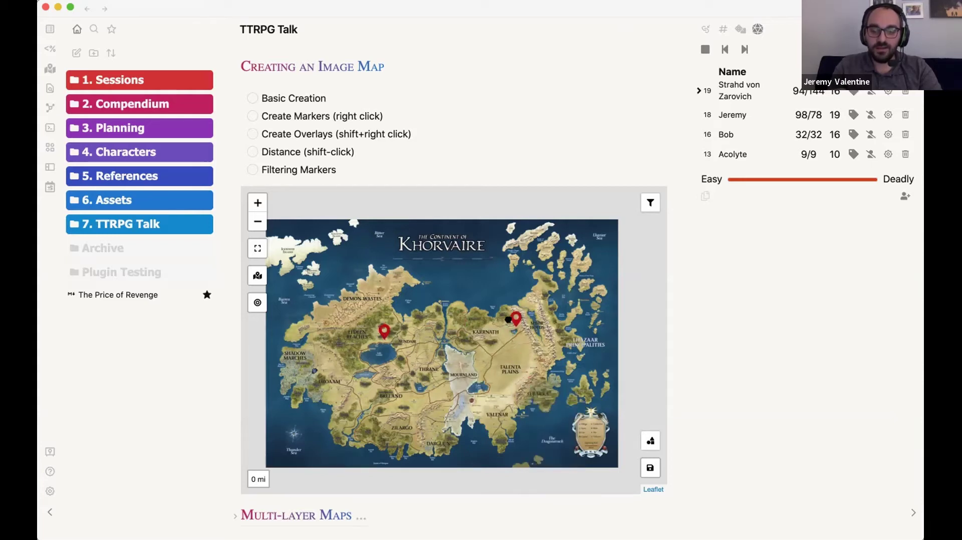
- Add an event marker in Breland and an npc marker near Valenar, moving the npc marker to Q'barra
right_click(380, 389)
click(399, 438)
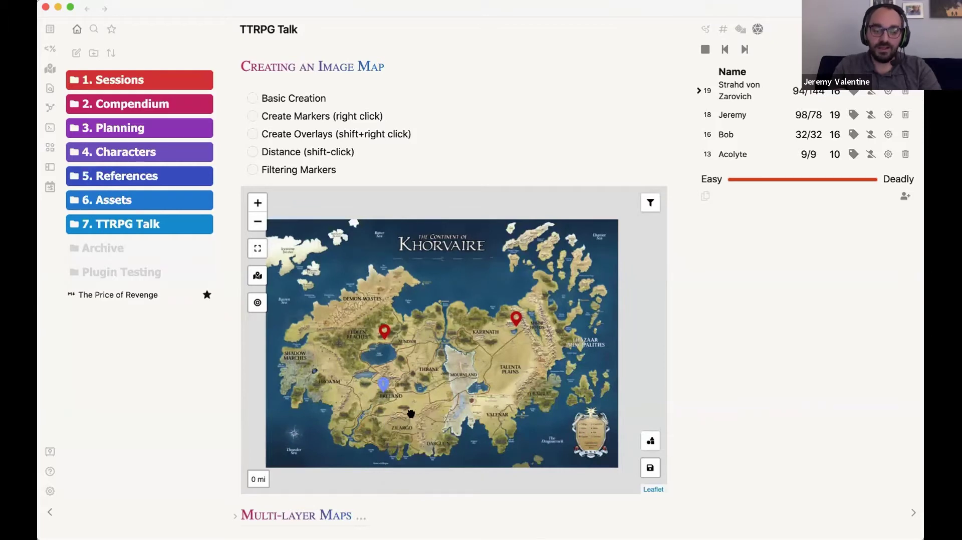
right_click(510, 433)
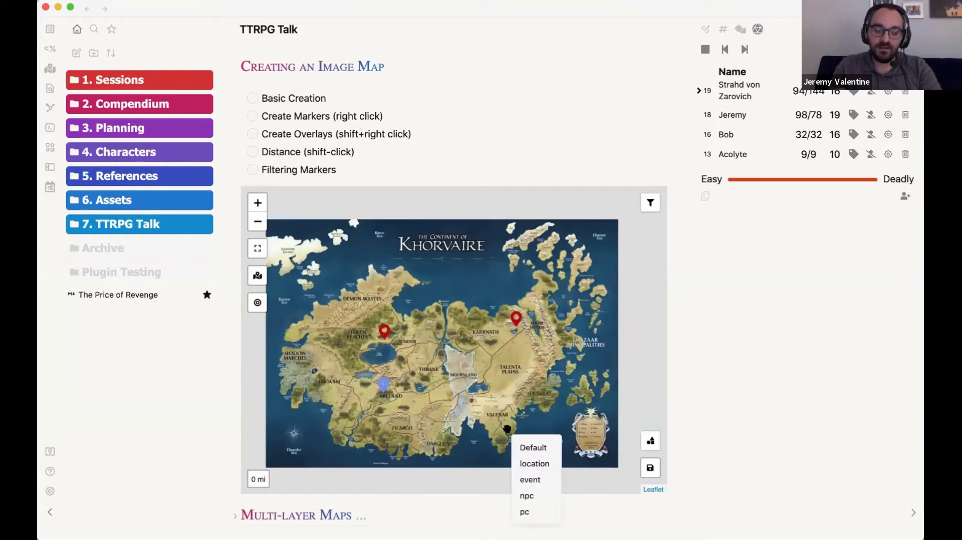
click(529, 497)
mouse_move(510, 425)
mouse_down()
mouse_move(508, 400)
mouse_move(549, 383)
mouse_up()
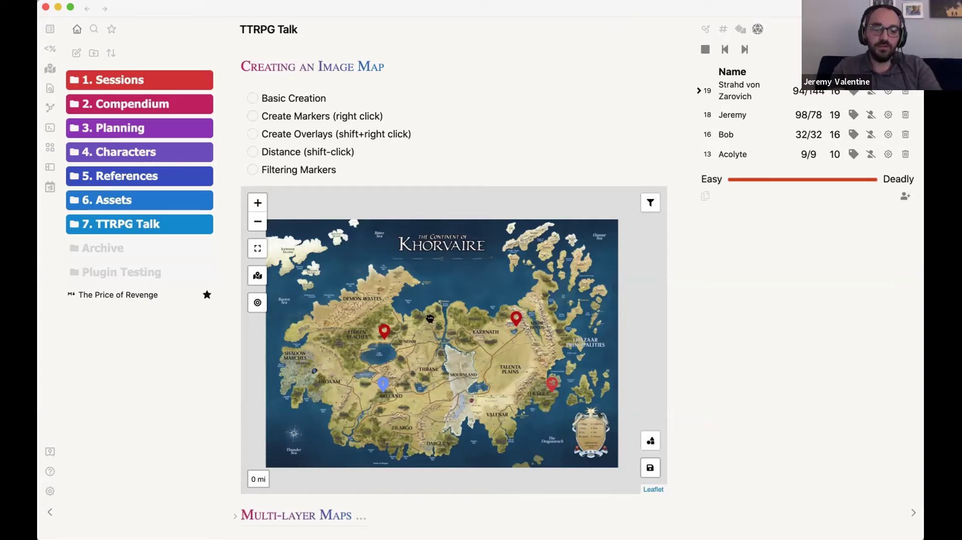
- Draw a circular overlay centred on the north coast between Aundair and Karrnath, and delete the overlay
drag(430, 318, 446, 316)
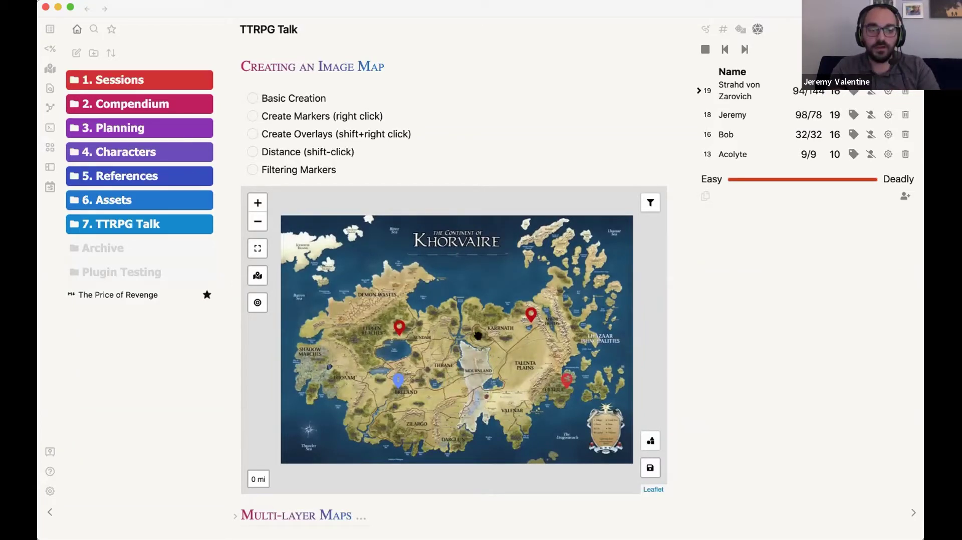
shift+right_click(449, 323)
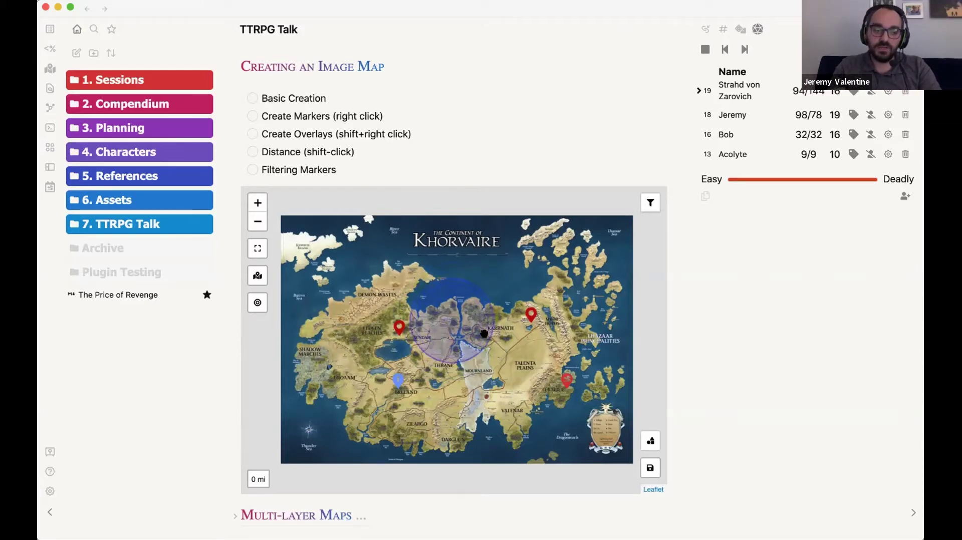
click(531, 347)
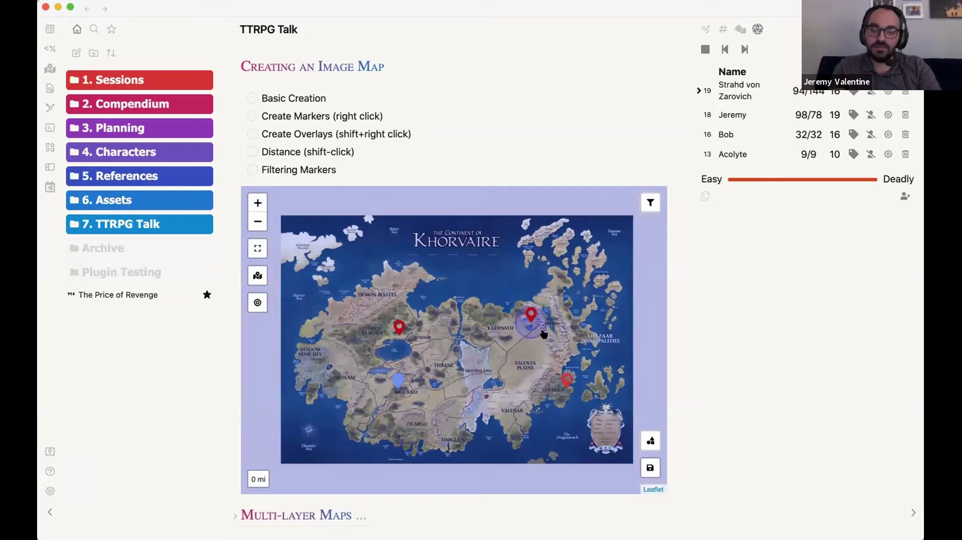
right_click(462, 352)
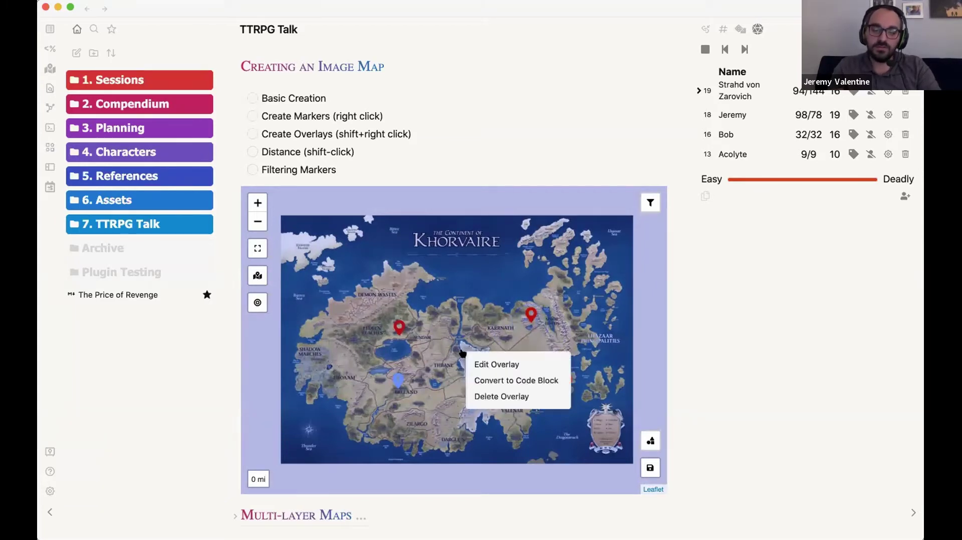
click(499, 395)
- Delete the event marker in Breland and link the location marker near the Eldeen Reaches to the note The Price of Revenge
right_click(399, 385)
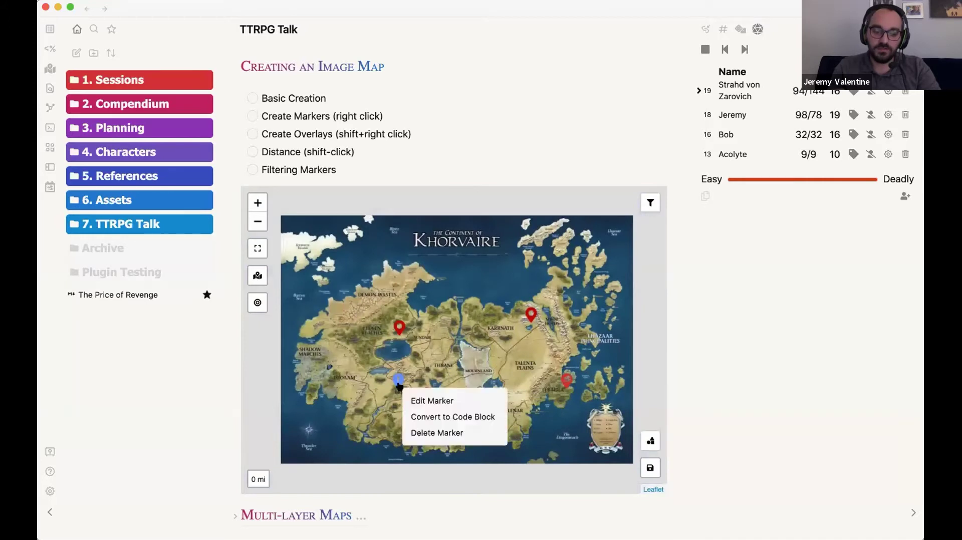
click(430, 431)
right_click(400, 329)
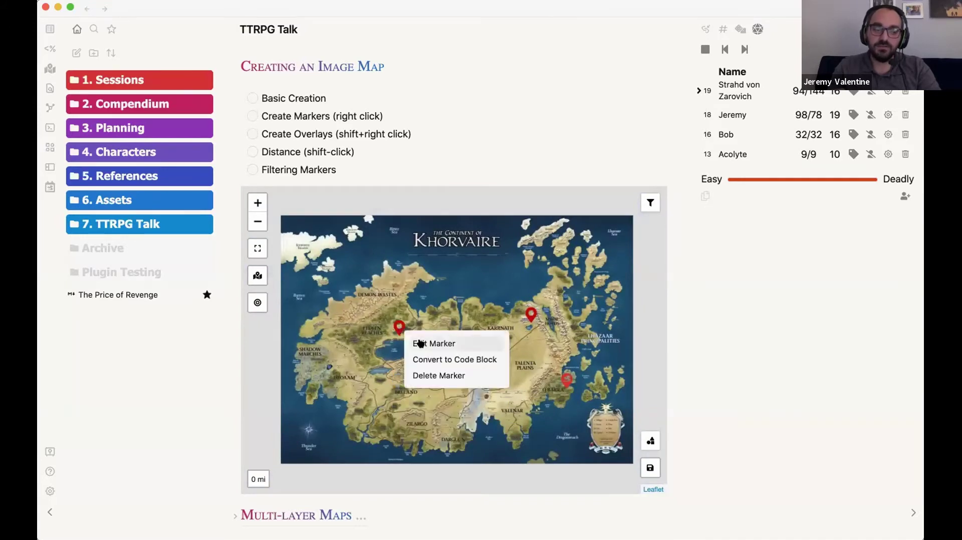
click(418, 340)
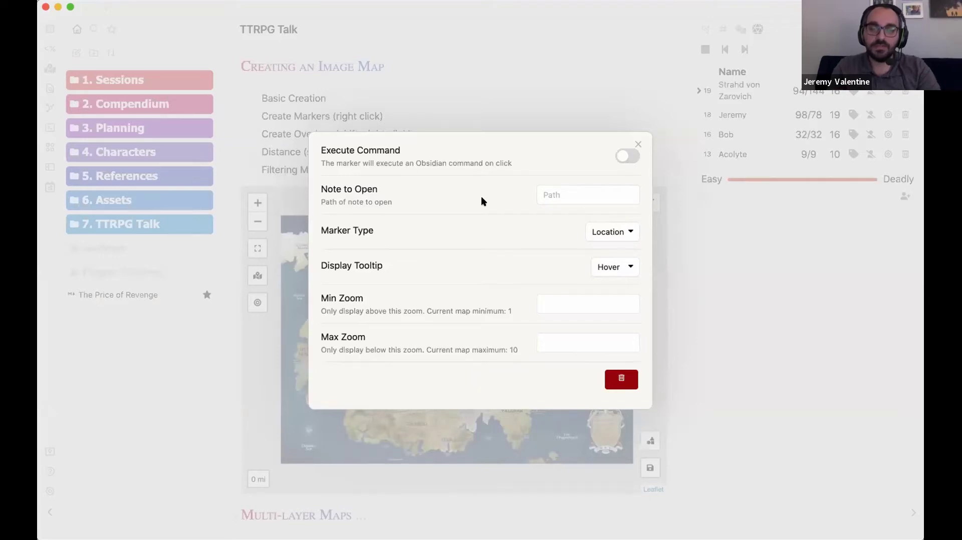
click(594, 188)
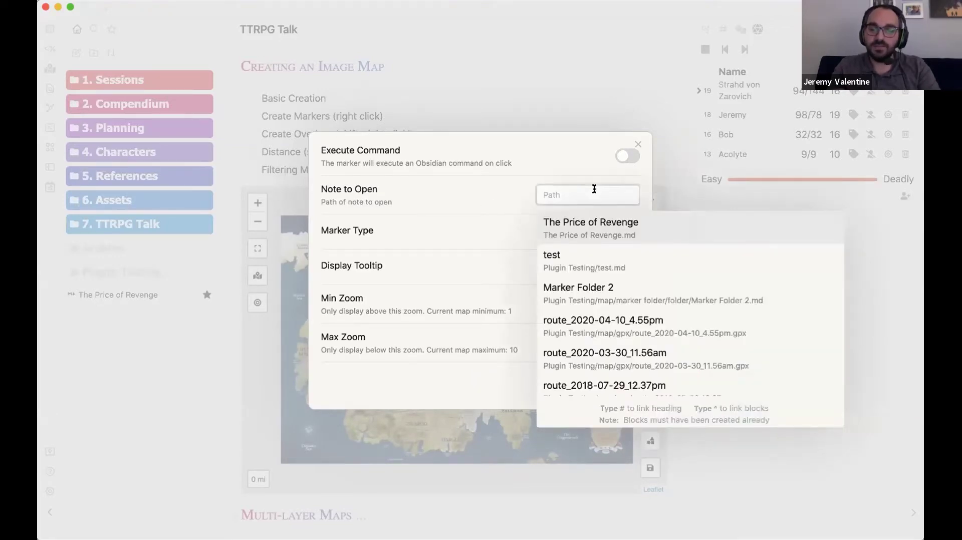
click(602, 222)
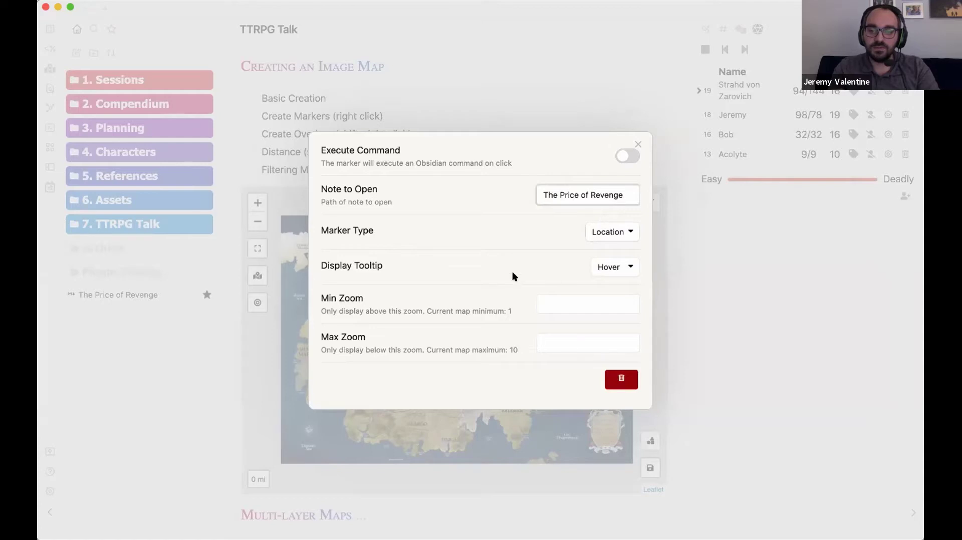
click(526, 443)
mouse_move(400, 328)
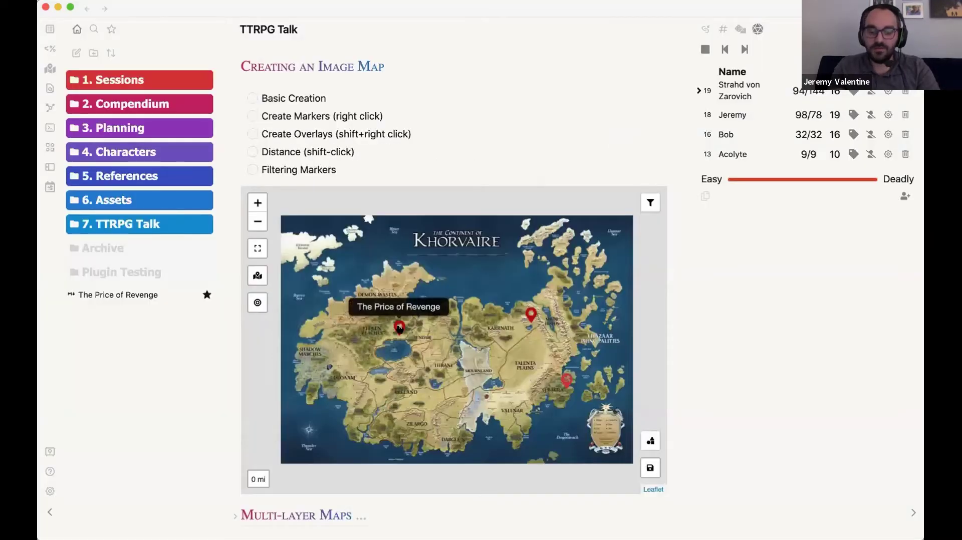
- Open the note linked to the marker near the Eldeen Reaches, close it and return to the Simple Example statblock in TTRPG Talk
click(400, 329)
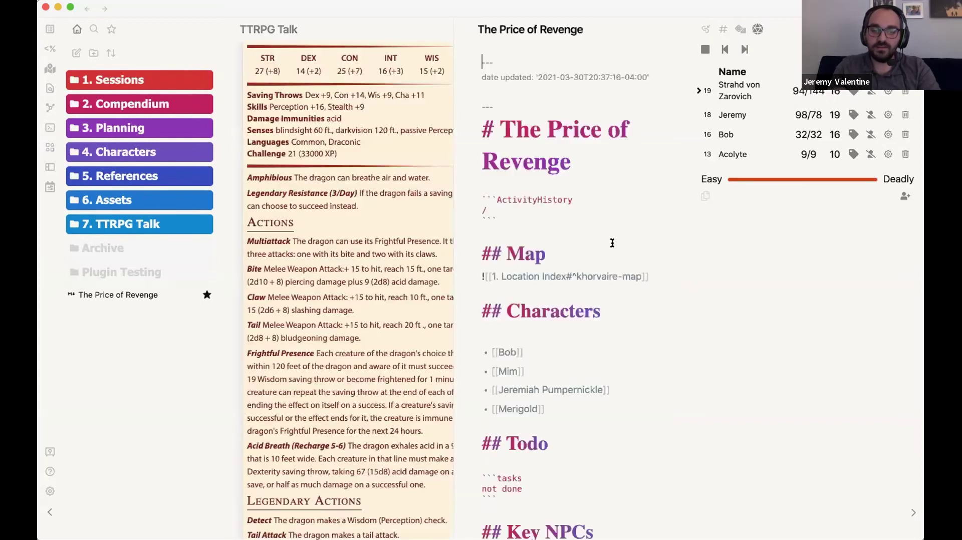
scroll(328, 207, up, 5)
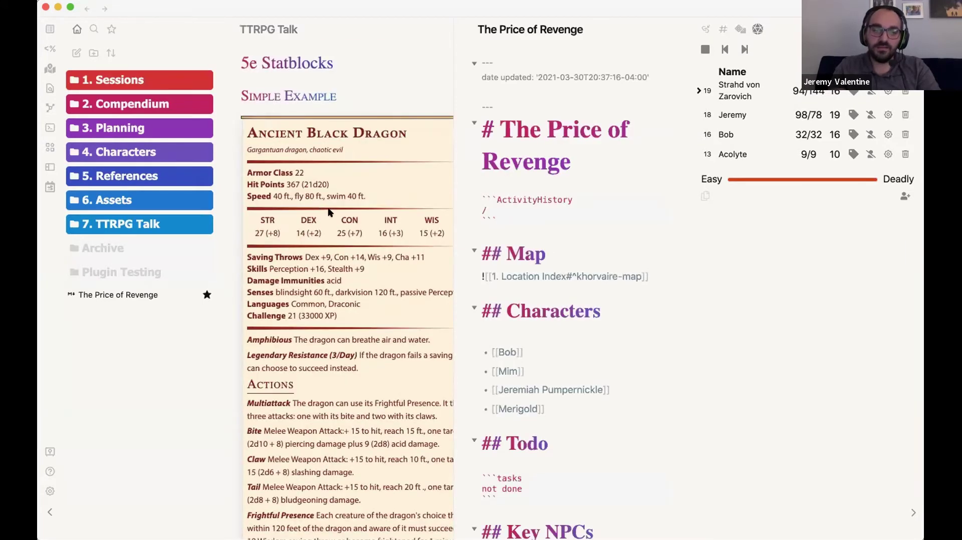
click(235, 96)
scroll(302, 166, down, 3)
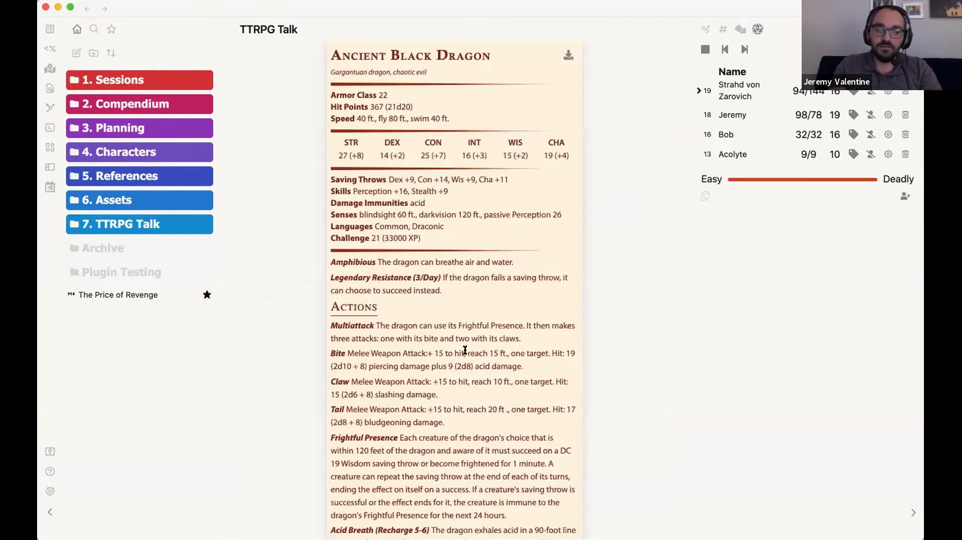
scroll(378, 158, up, 3)
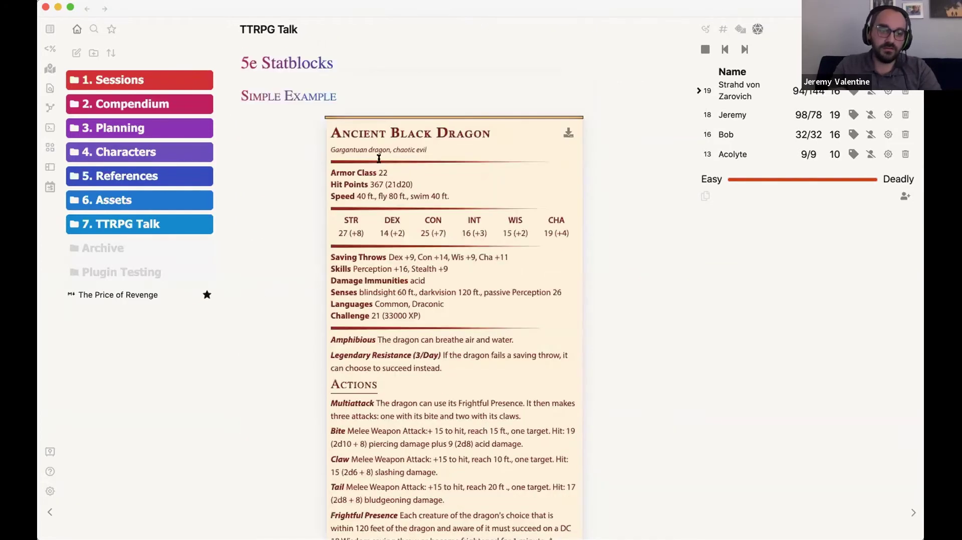
- Delete the 5e Statblocks section with its Simple Example, Save & Import and Complex Example subsections, and return to the rendered Khorvaire map
click(236, 97)
key(super+e)
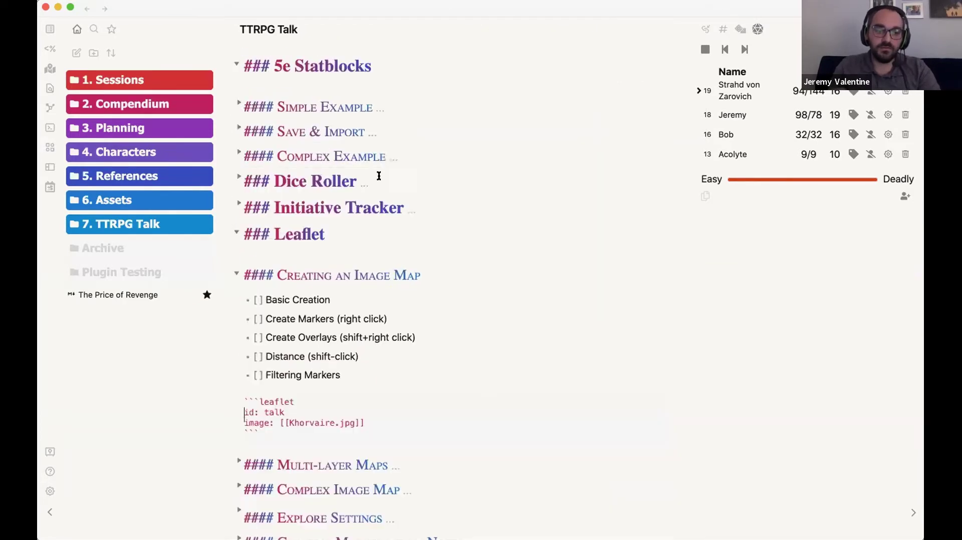
drag(406, 157, 178, 49)
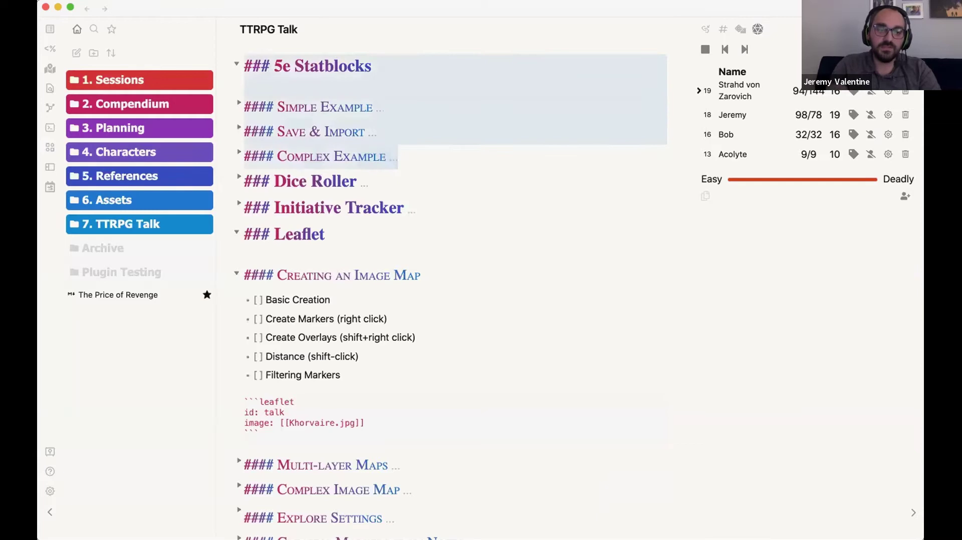
key(BackSpace)
scroll(444, 243, down, 4)
key(super+e)
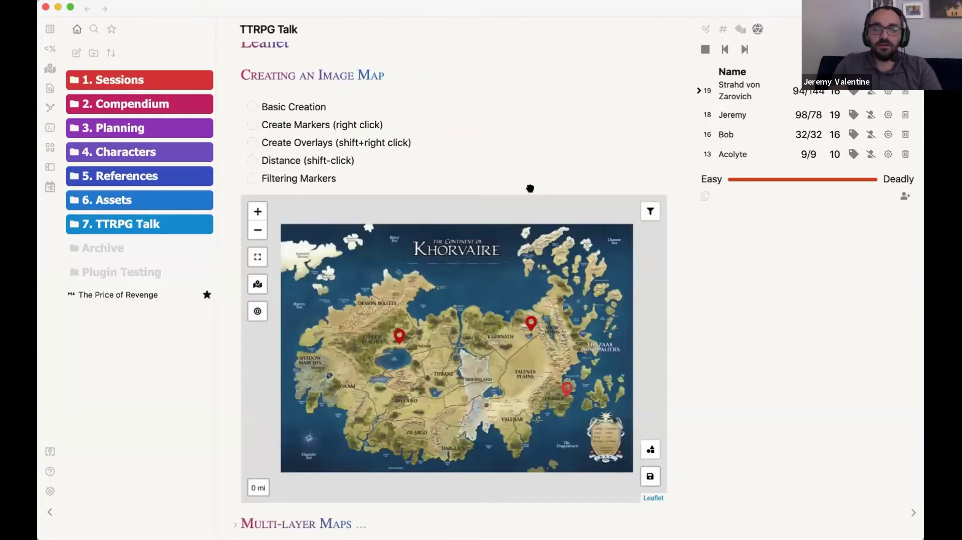
- Filter the Khorvaire map's markers by hiding and restoring the Location type, followed by the Npc type
click(650, 211)
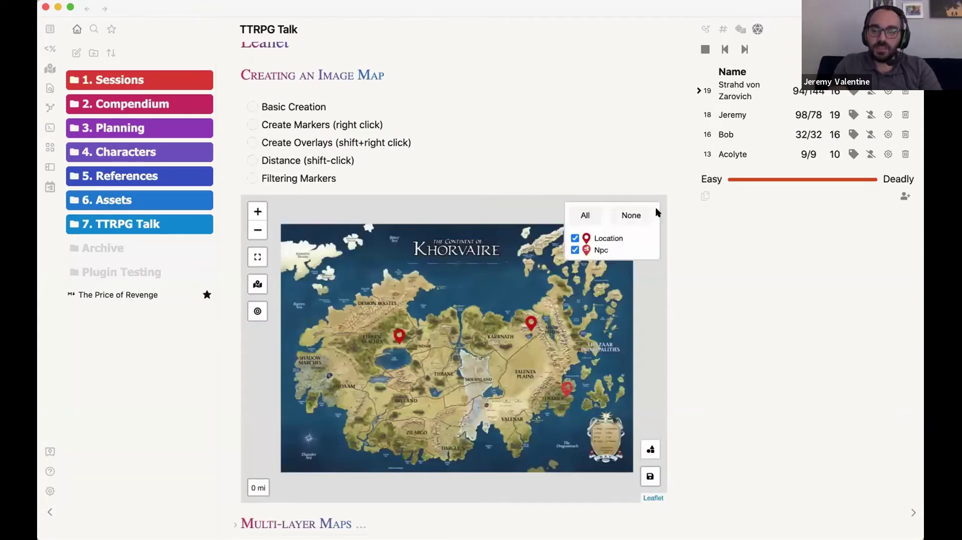
click(574, 238)
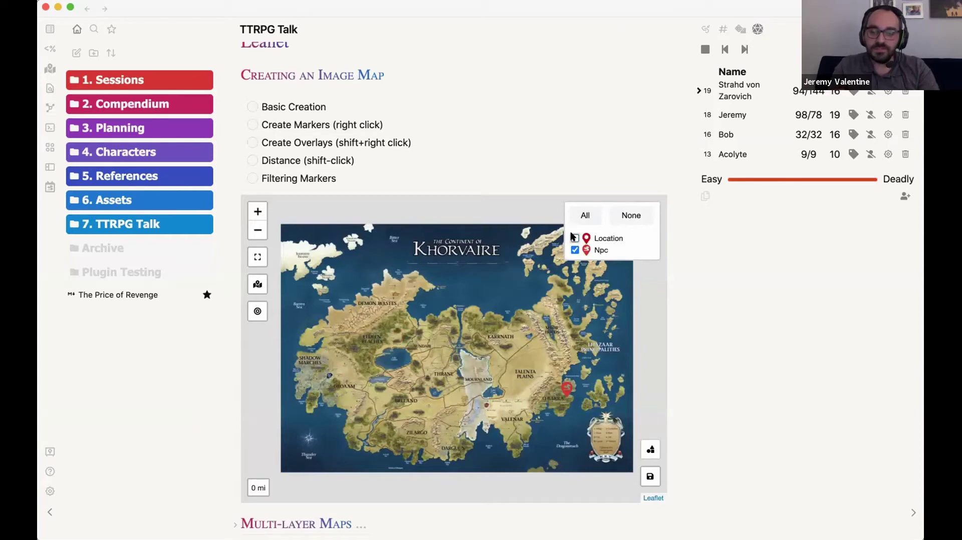
click(574, 238)
click(576, 250)
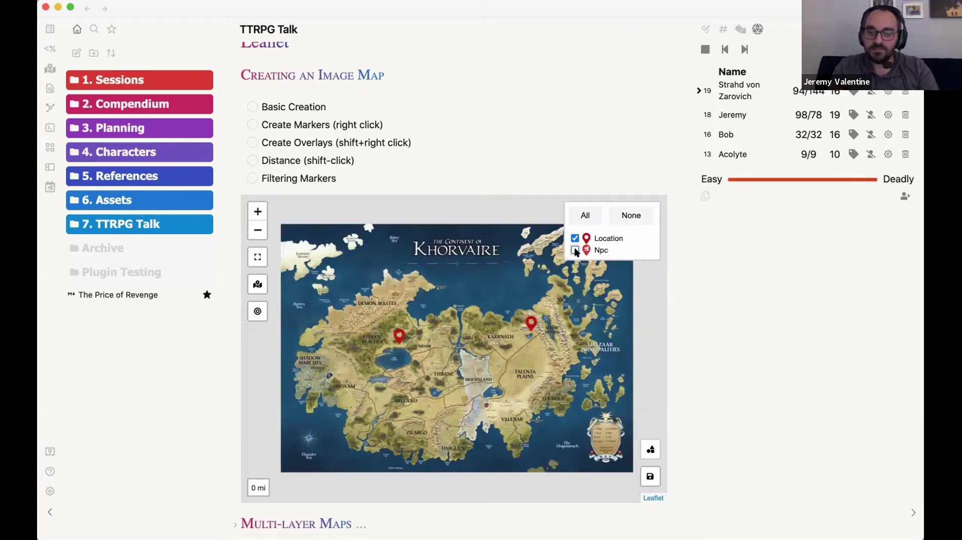
click(575, 251)
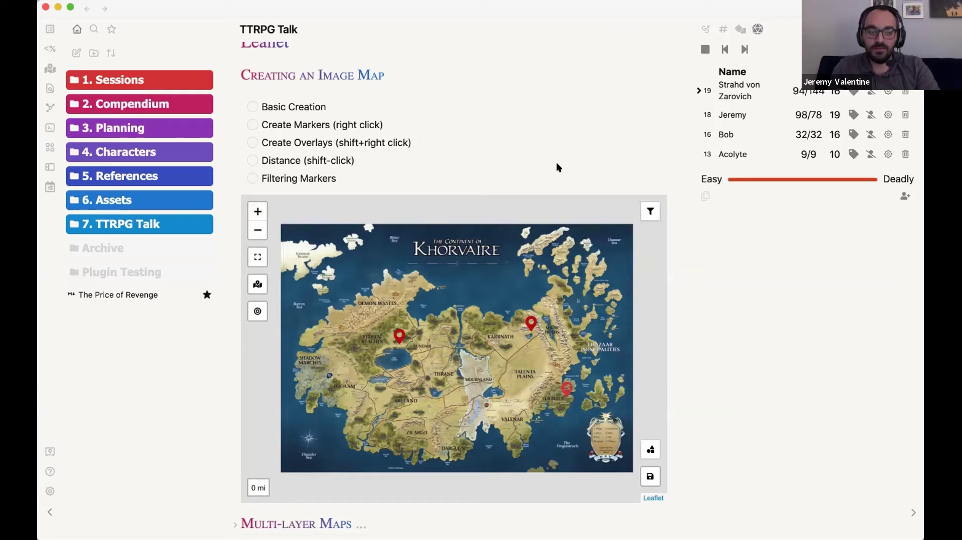
- Measure the distance on the Khorvaire map from just south of the western lake to the marker in Karrnath
shift+click(377, 388)
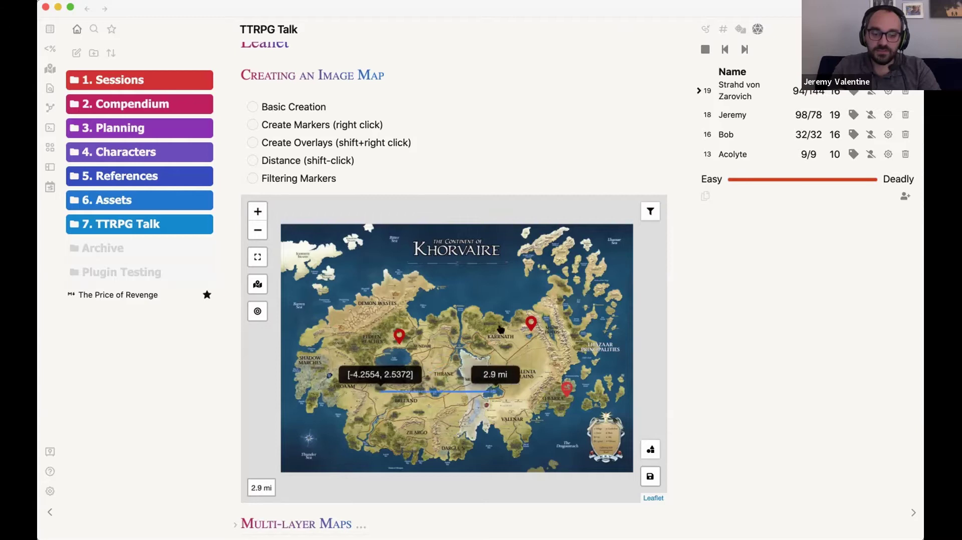
click(527, 328)
mouse_move(261, 486)
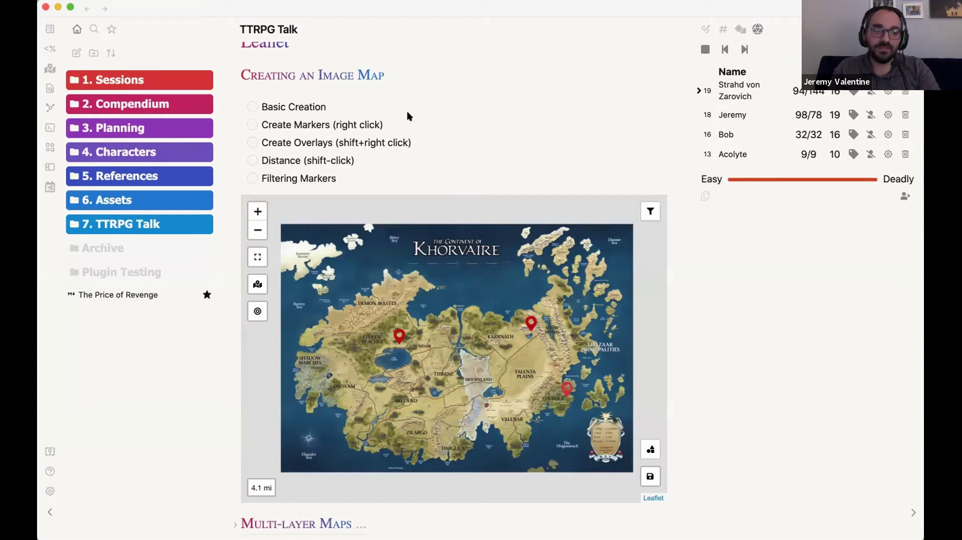
- In the note's editing view, collapse Creating an Image Map and expand Multi-layer Maps to review the leaflet block's id and image entries
key(super+e)
click(236, 71)
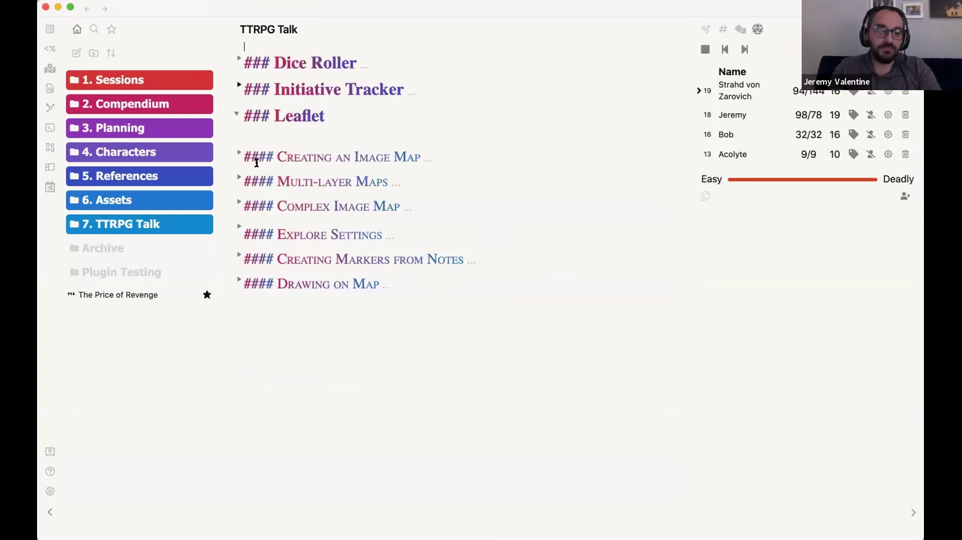
click(238, 180)
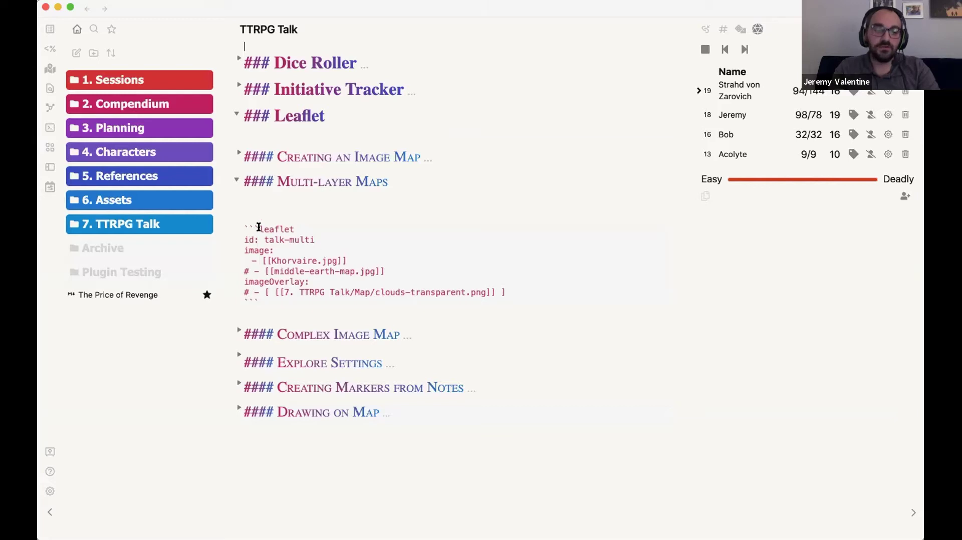
drag(247, 235, 334, 235)
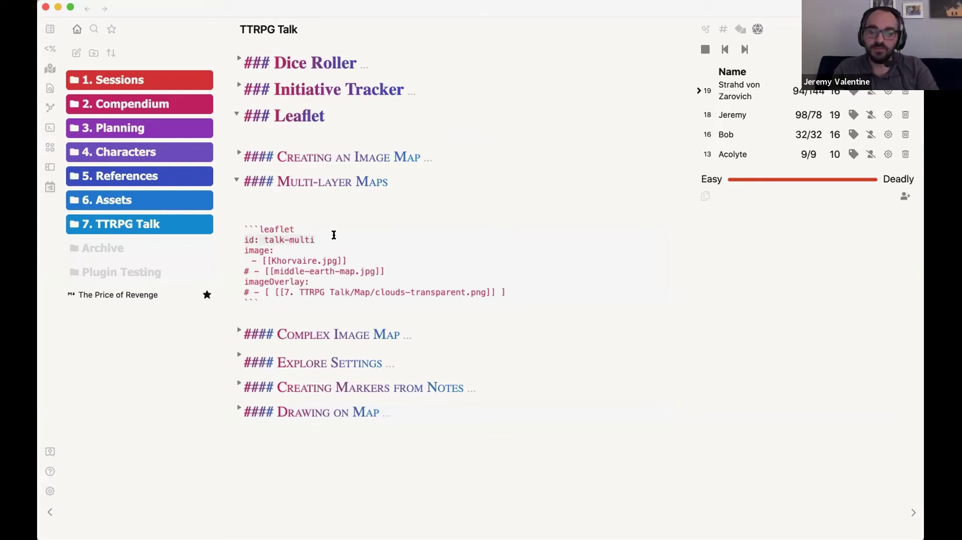
drag(244, 249, 377, 266)
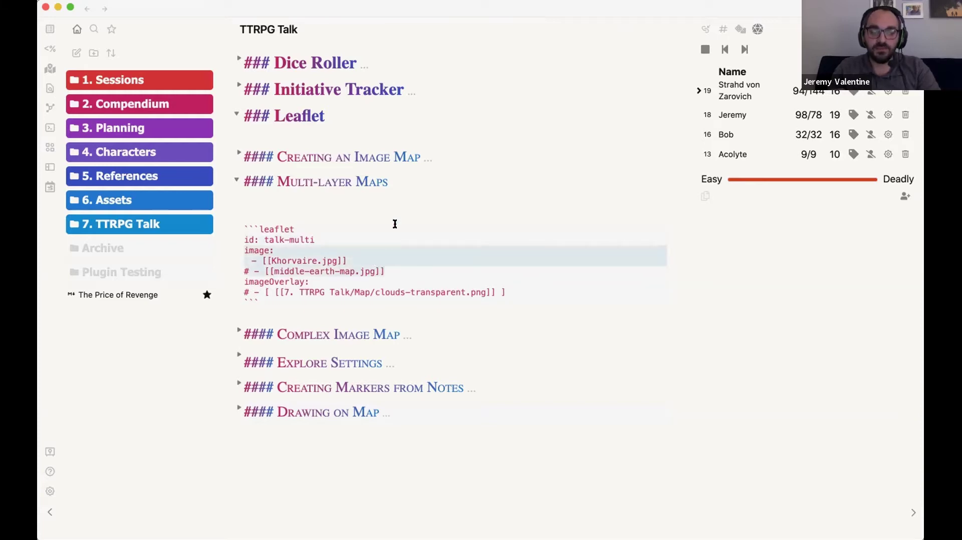
click(403, 207)
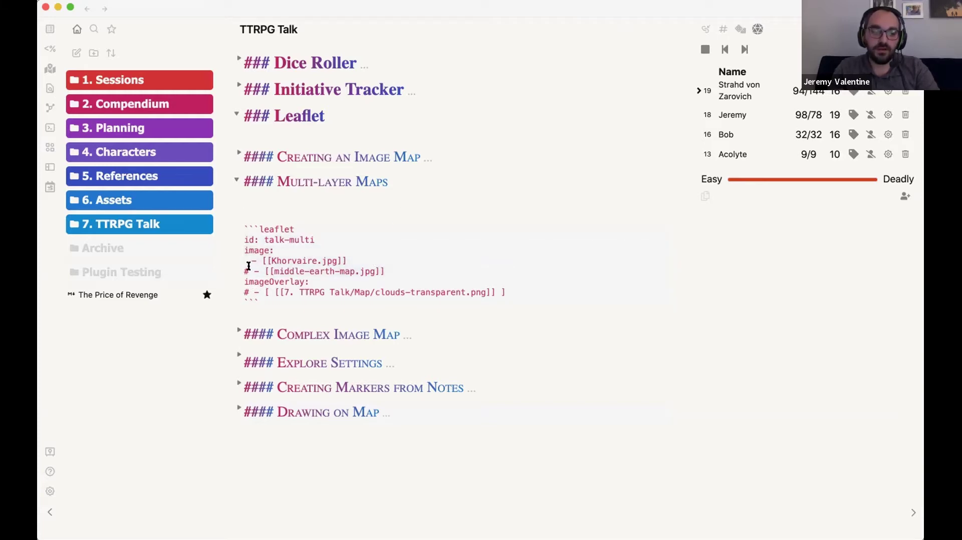
- Preview the multi-layer map, uncomment the middle-earth-map.jpg image line in its leaflet block, and render the note again
key(super+e)
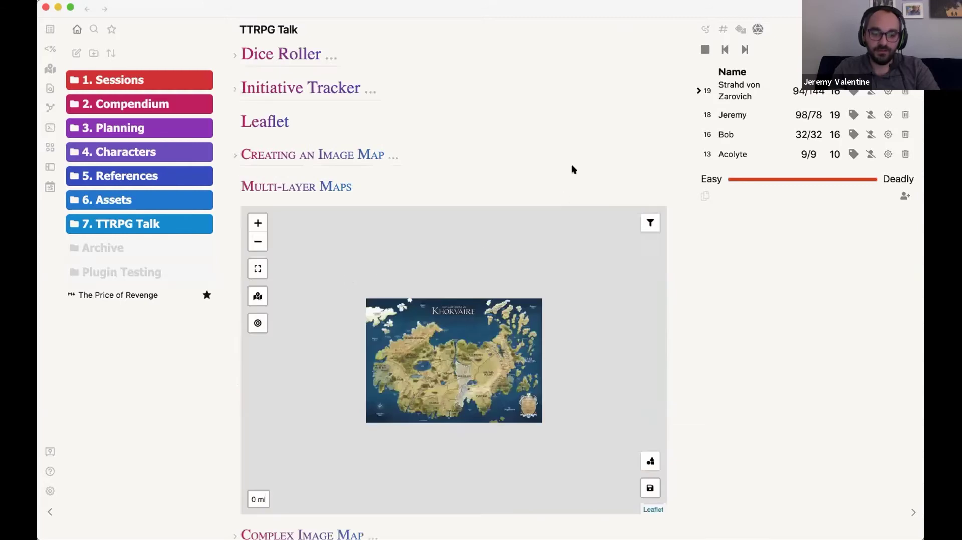
scroll(649, 143, down, 2)
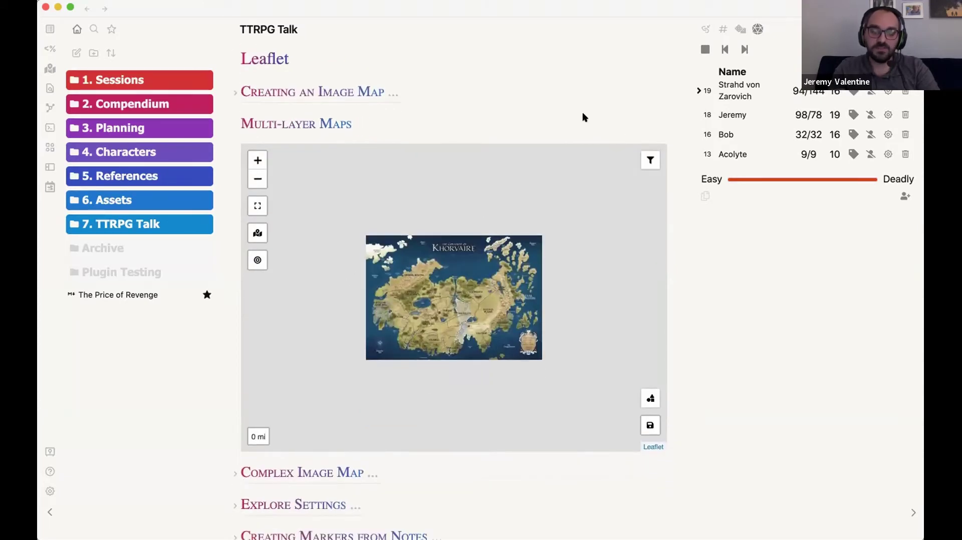
key(super+e)
key(BackSpace)
key(super+e)
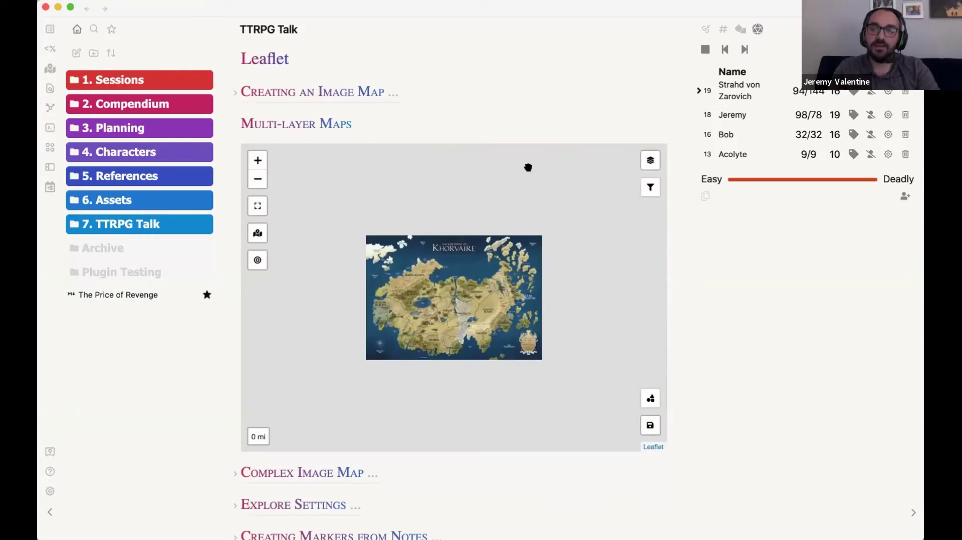
- Switch the map's base layer to middle-earth-map, inspect it, and switch back to Khorvaire
mouse_move(646, 160)
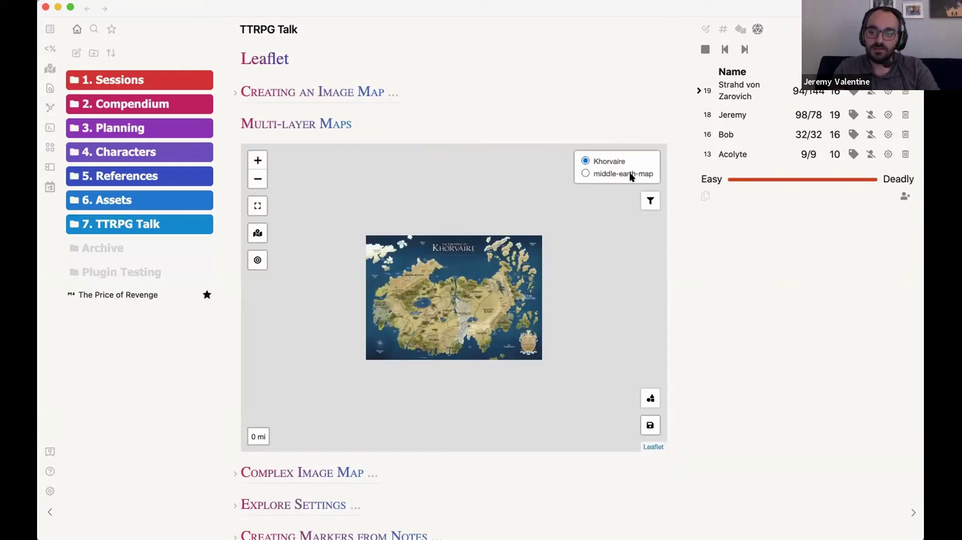
click(610, 173)
scroll(449, 249, up, 2)
scroll(449, 251, down, 2)
scroll(349, 265, up, 1)
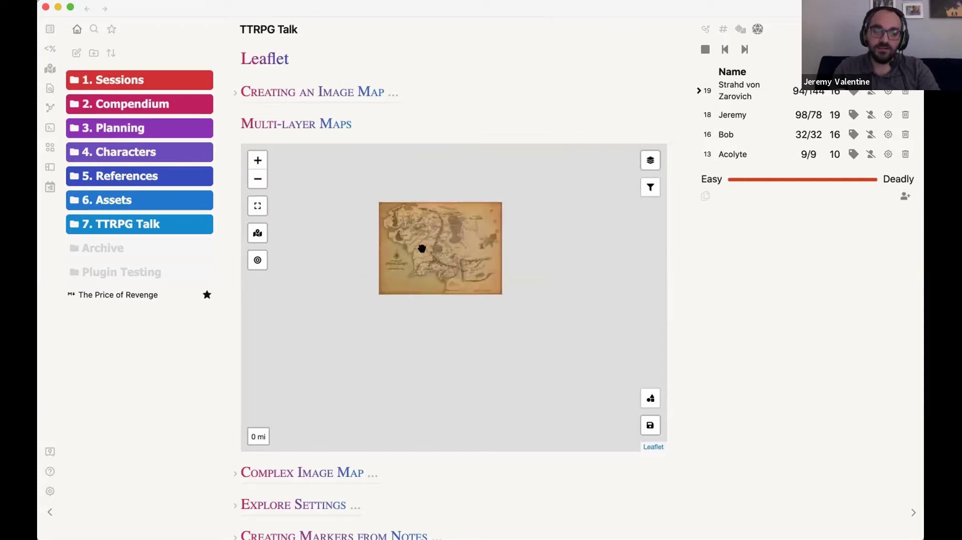
scroll(423, 249, up, 3)
click(613, 160)
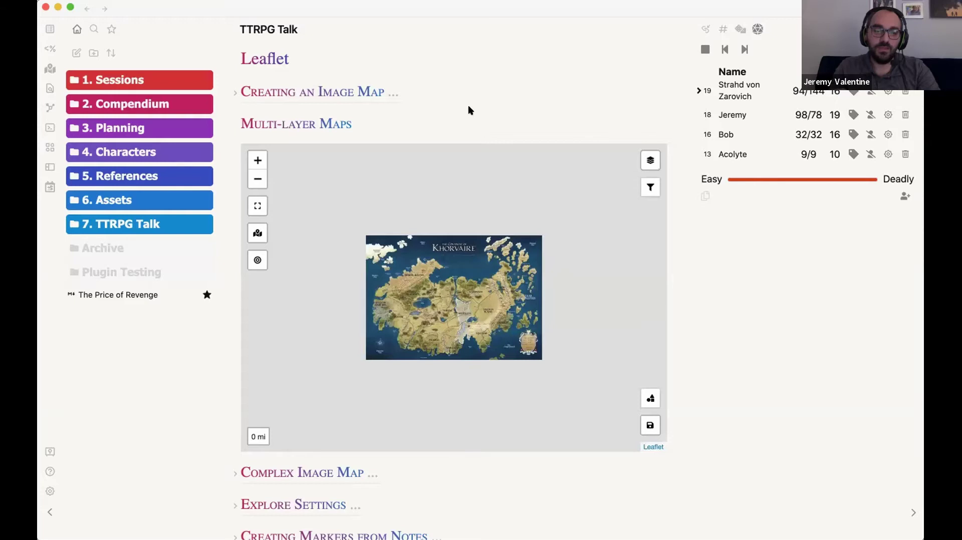
- Uncomment the clouds-transparent.png line under imageOverlay in the talk-multi block and return the note to reading view
key(super+e)
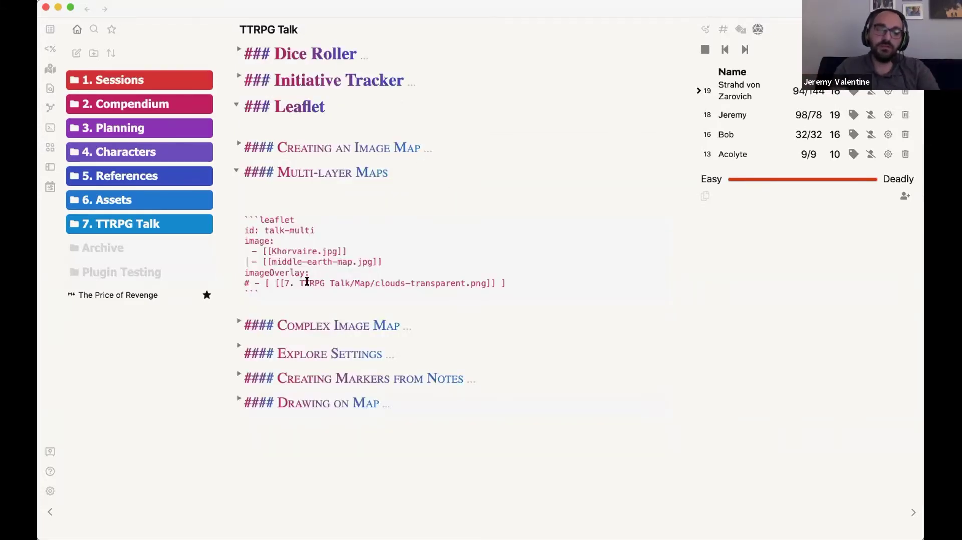
click(249, 283)
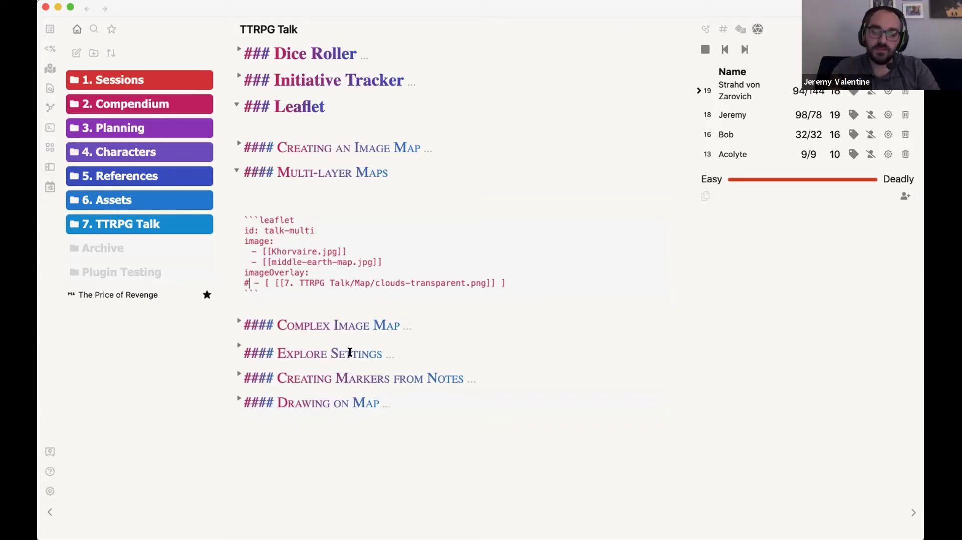
key(BackSpace)
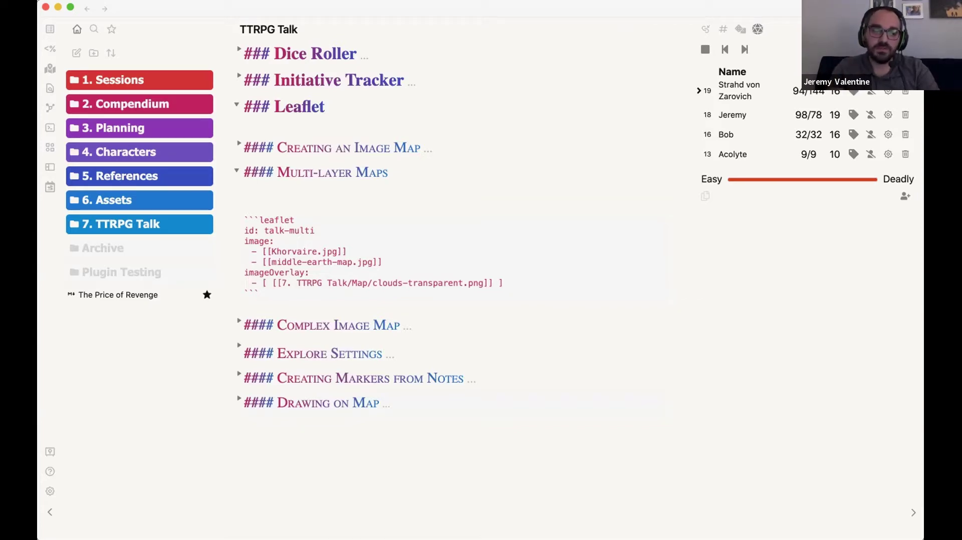
key(super+e)
- Toggle the clouds-transparent overlay on the Khorvaire map on and off, leaving it switched on
mouse_move(645, 158)
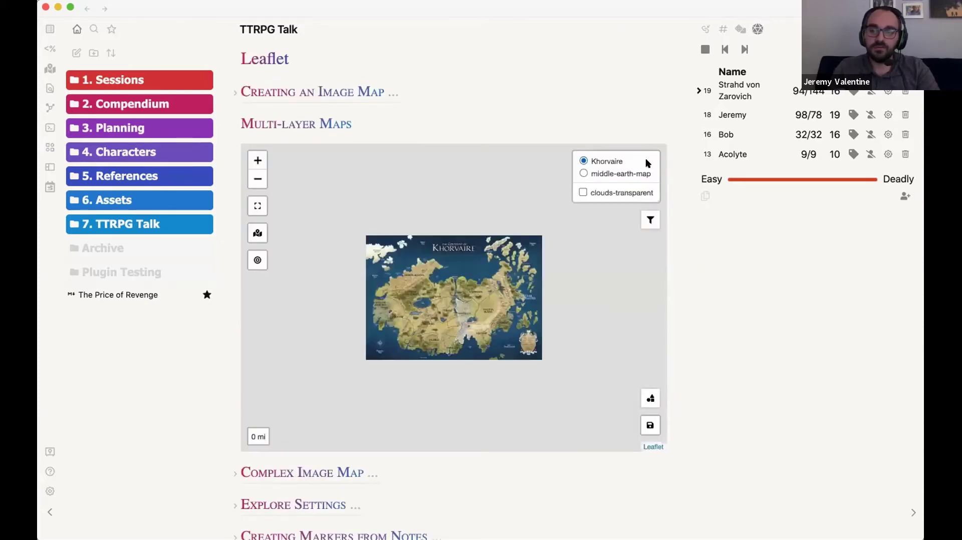
click(625, 192)
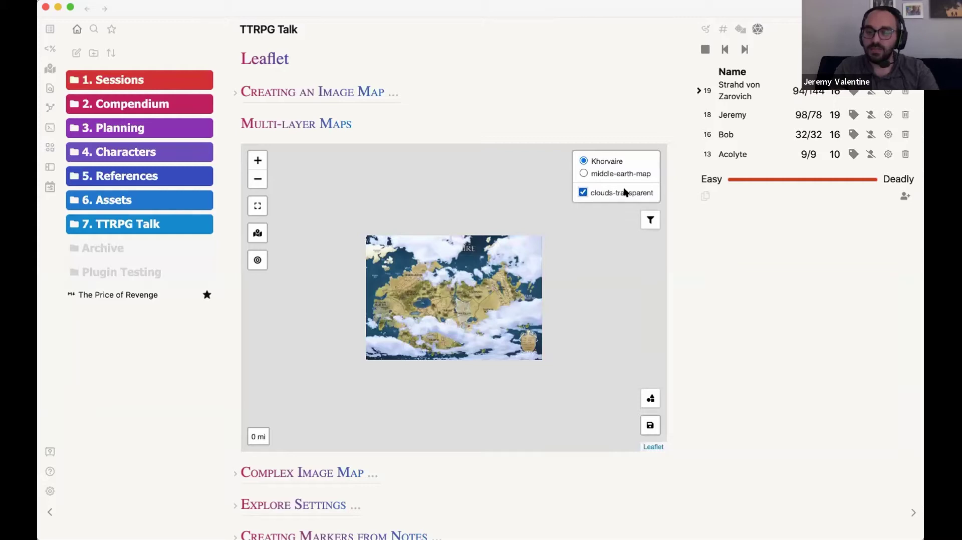
click(625, 192)
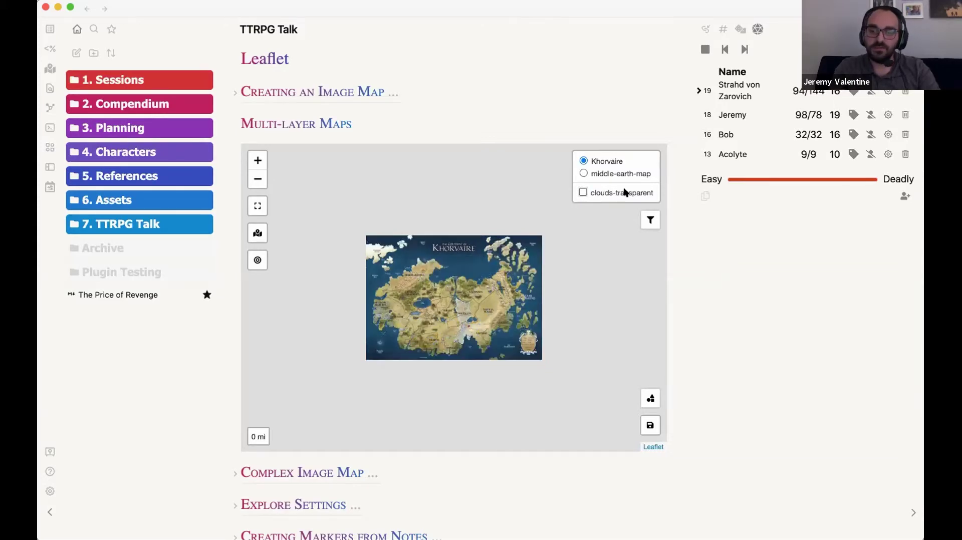
click(625, 192)
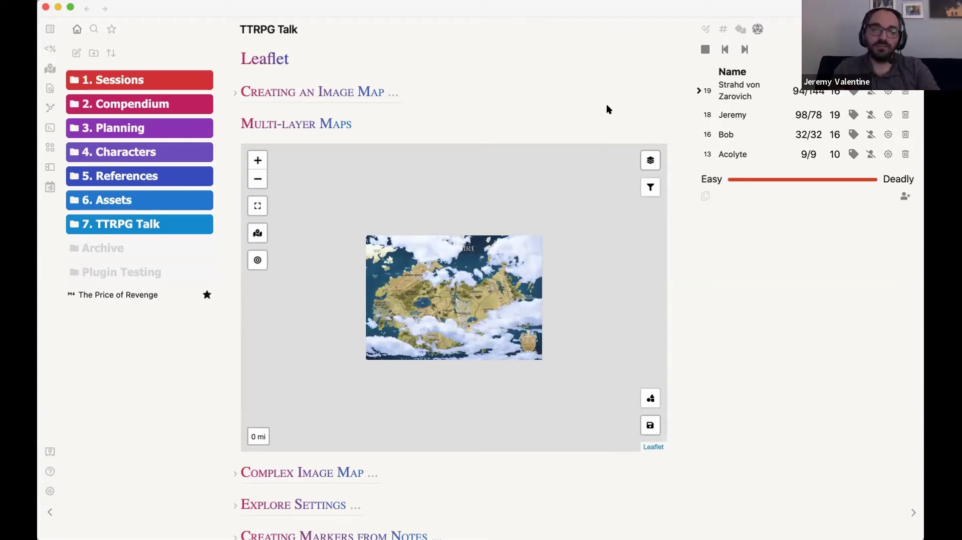
- Collapse Multi-layer Maps, expand Complex Image Map, and examine its rendered map and leaflet source with bounds, zoom and GeoJSON settings
click(236, 128)
click(235, 175)
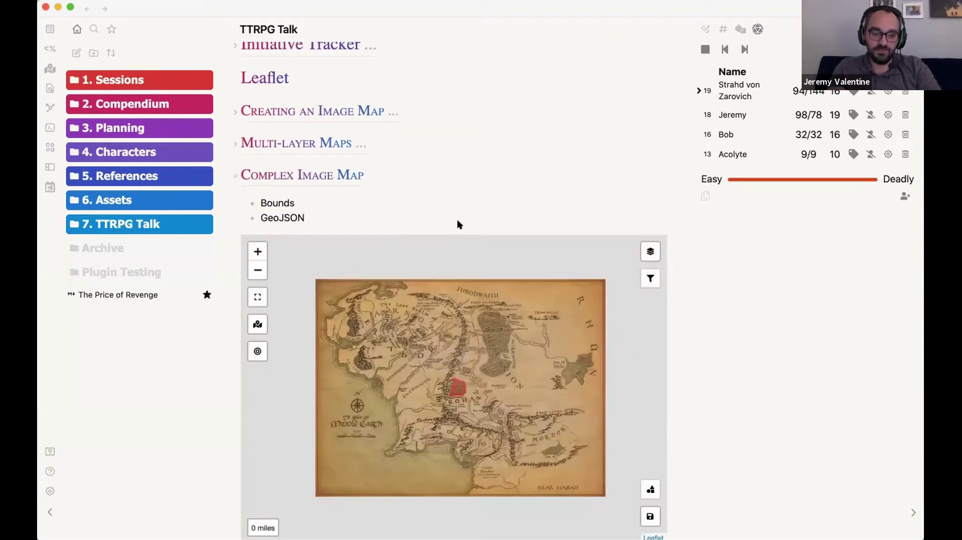
scroll(503, 178, down, 3)
key(super+e)
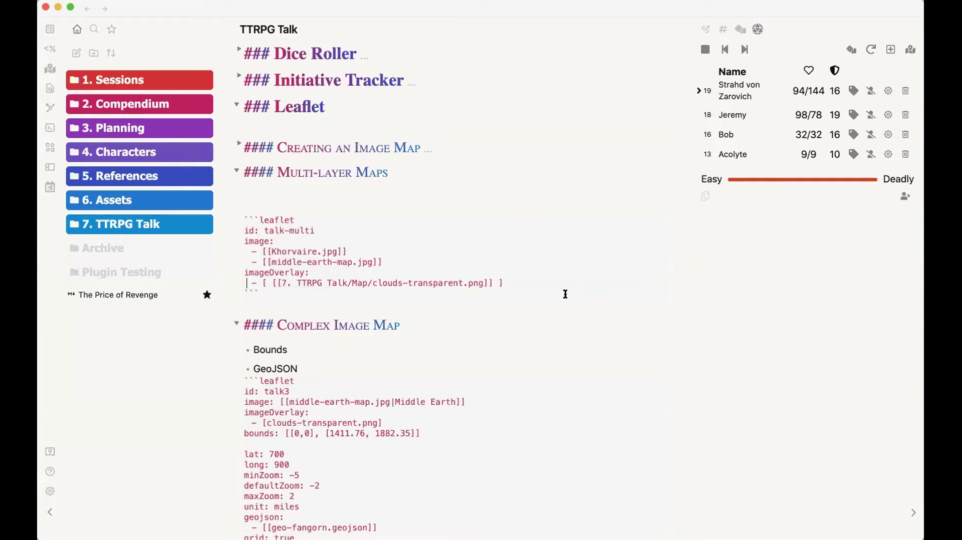
scroll(537, 273, down, 7)
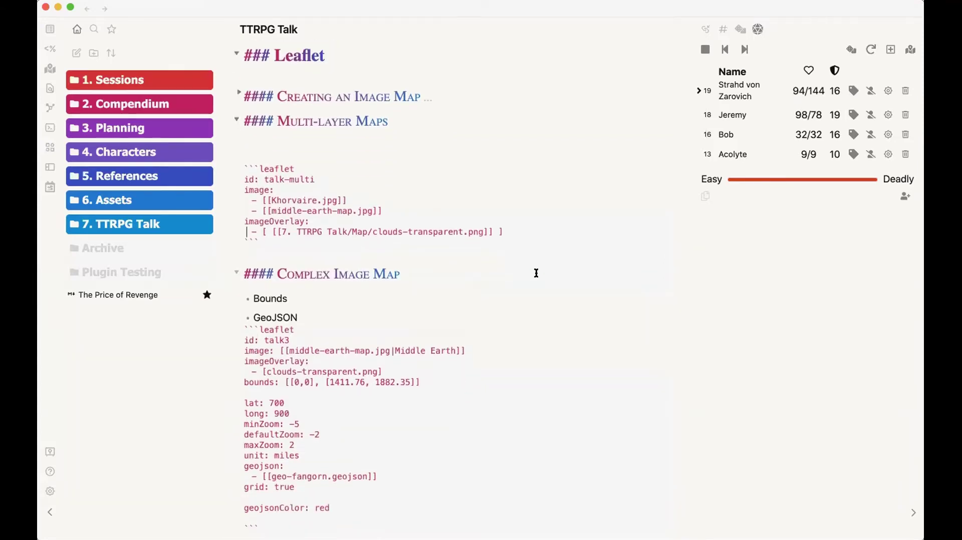
scroll(536, 273, down, 4)
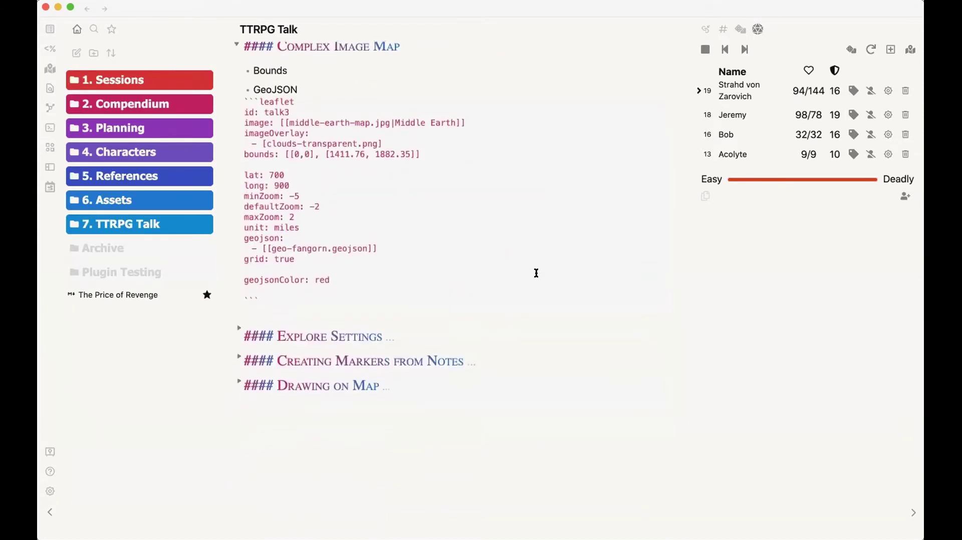
scroll(536, 273, up, 5)
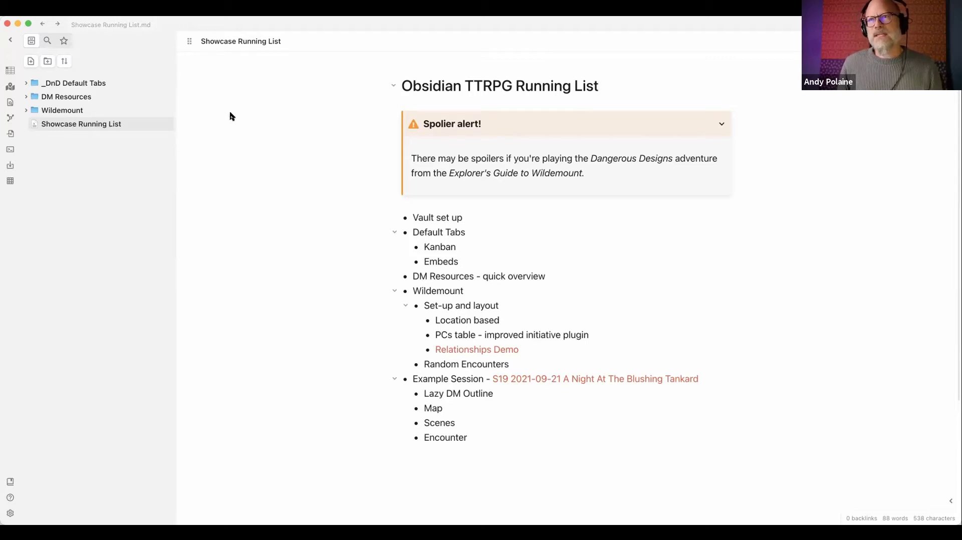
- Expand the Wildemount, DM Resources and _DnD Default Tabs folders to view the vault structure, and collapse all three again
click(27, 111)
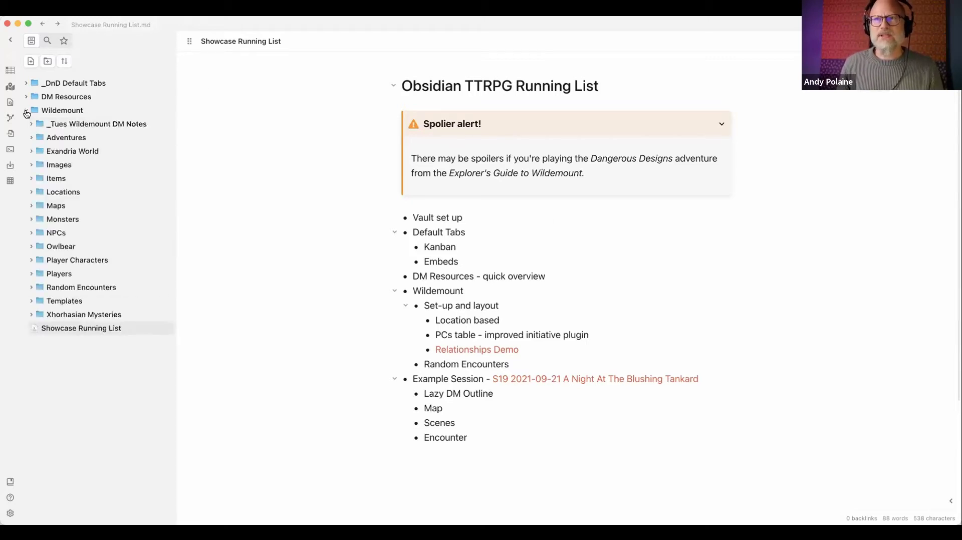
click(27, 97)
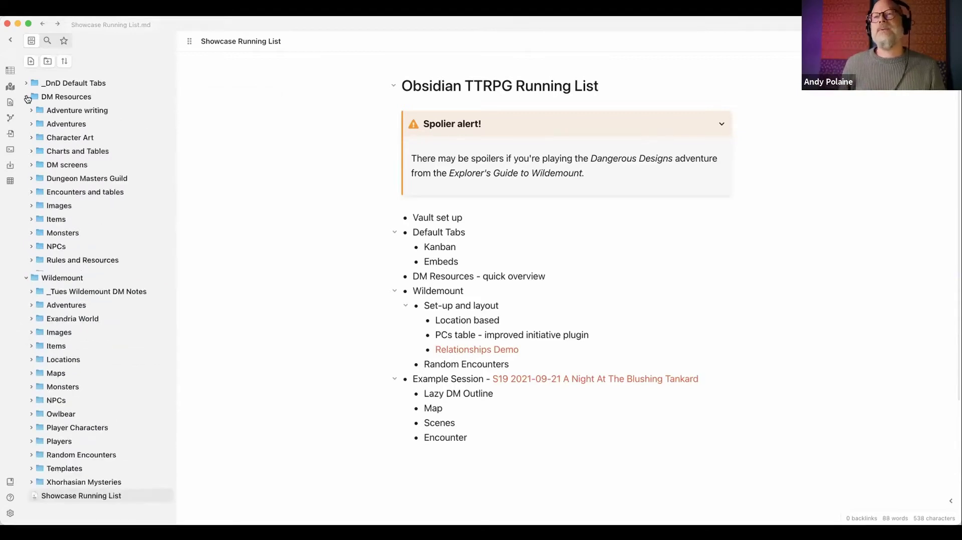
click(28, 85)
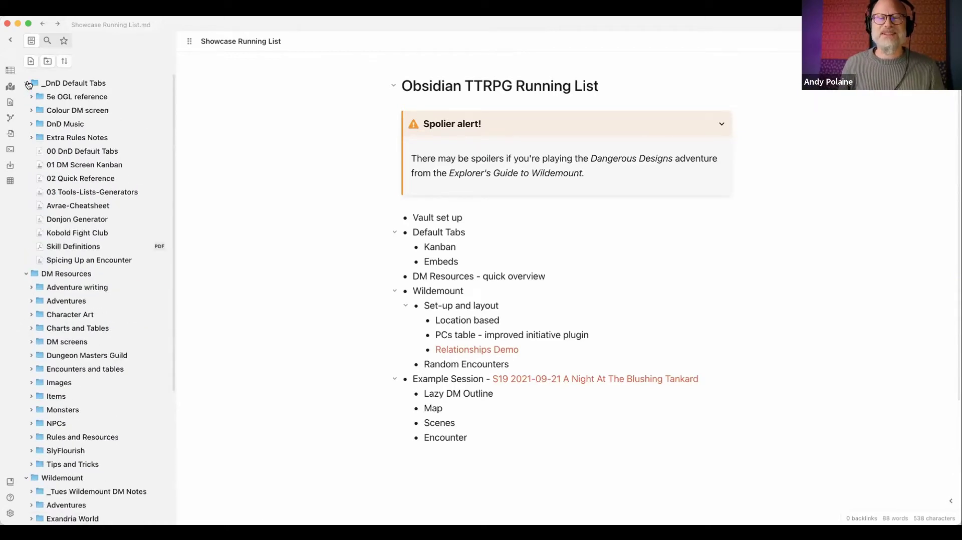
click(28, 84)
click(26, 97)
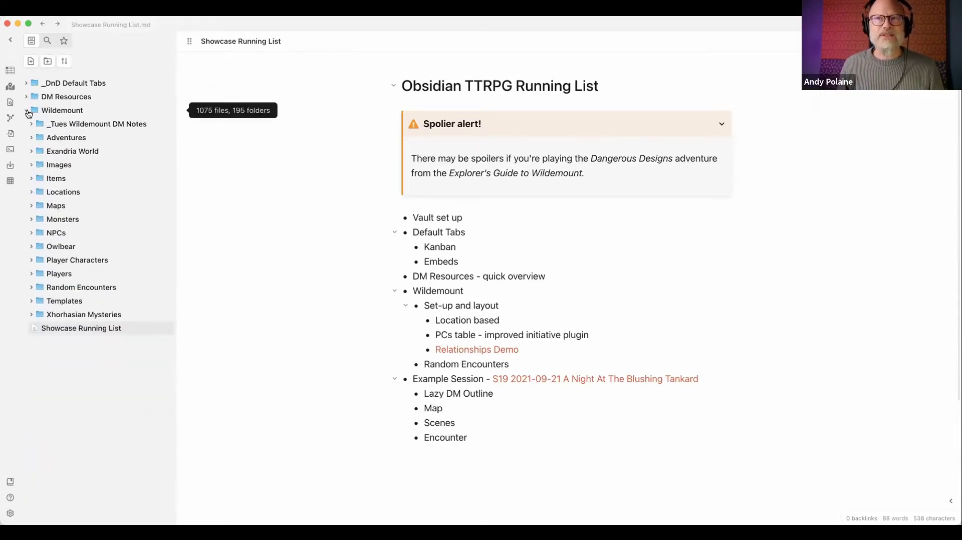
click(24, 110)
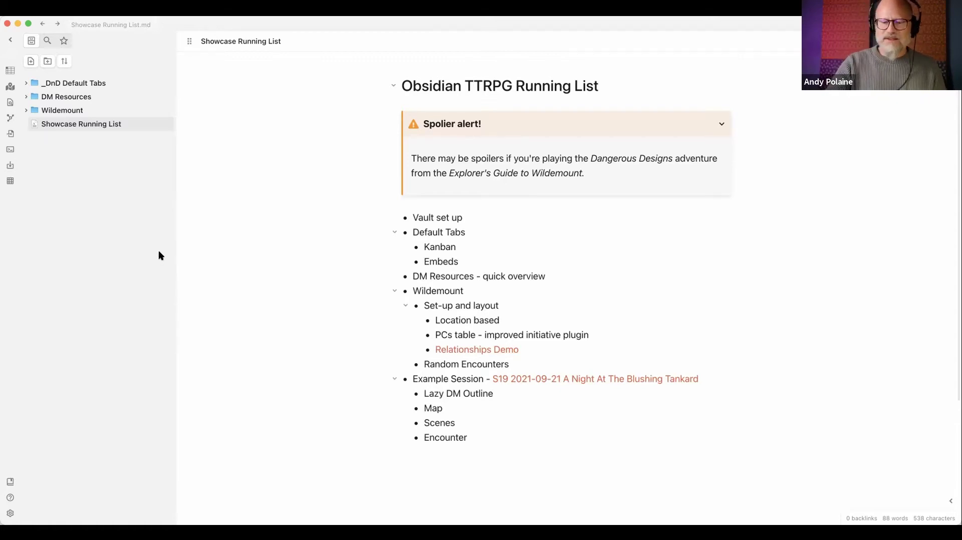
- View the DM Resources subfolders, collapse that folder again, and expand the _DnD Default Tabs folder
click(63, 101)
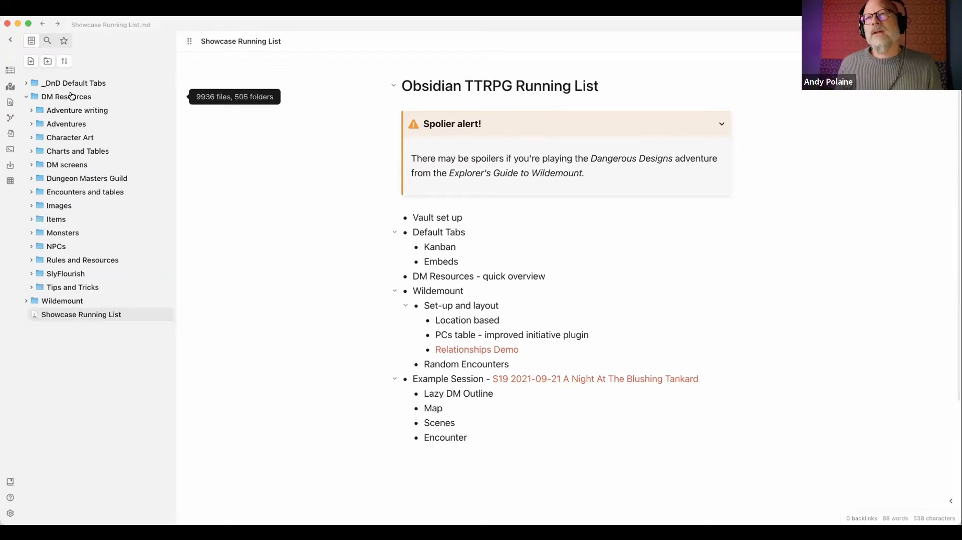
click(72, 97)
click(69, 83)
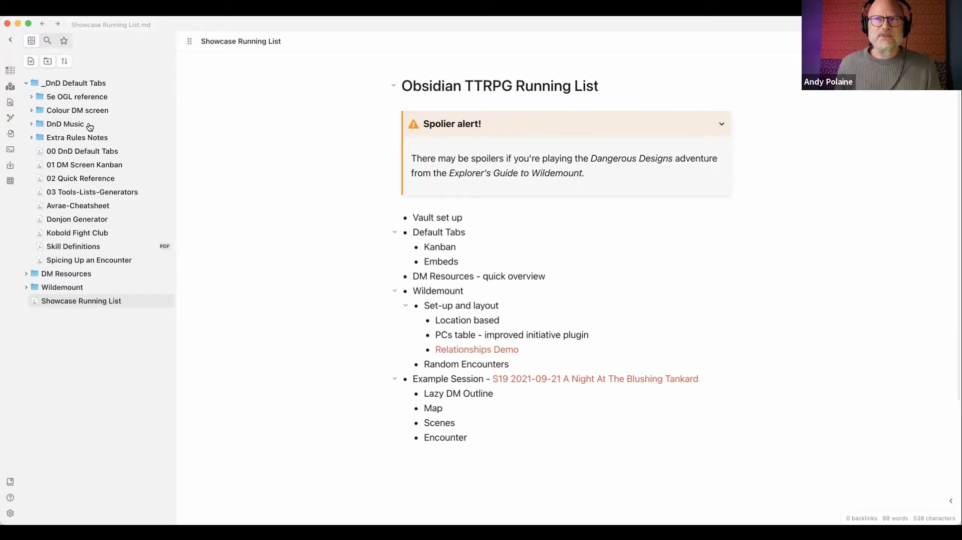
- Look through the 5e OGL reference folder and the rule notes in its Mechanics subfolder, and collapse both again
click(79, 100)
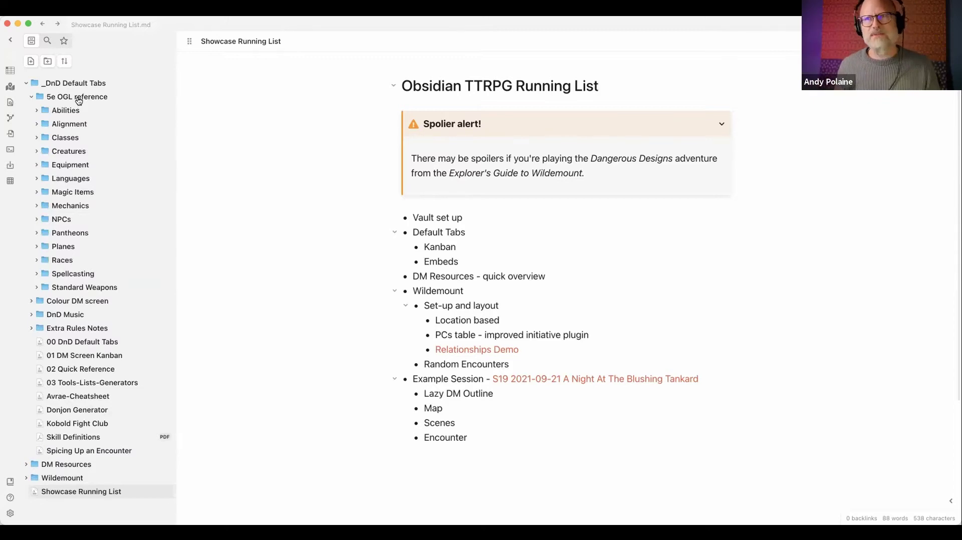
click(79, 100)
click(78, 100)
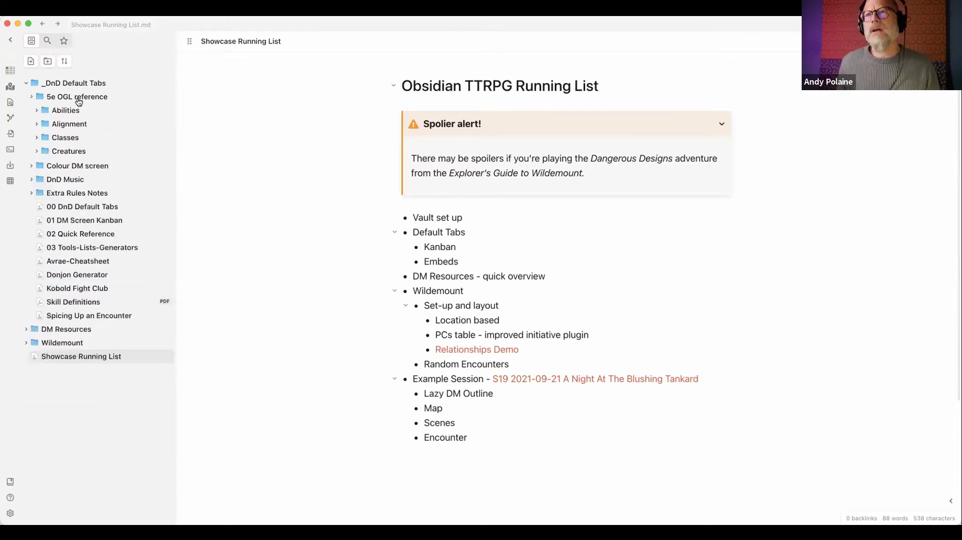
click(63, 210)
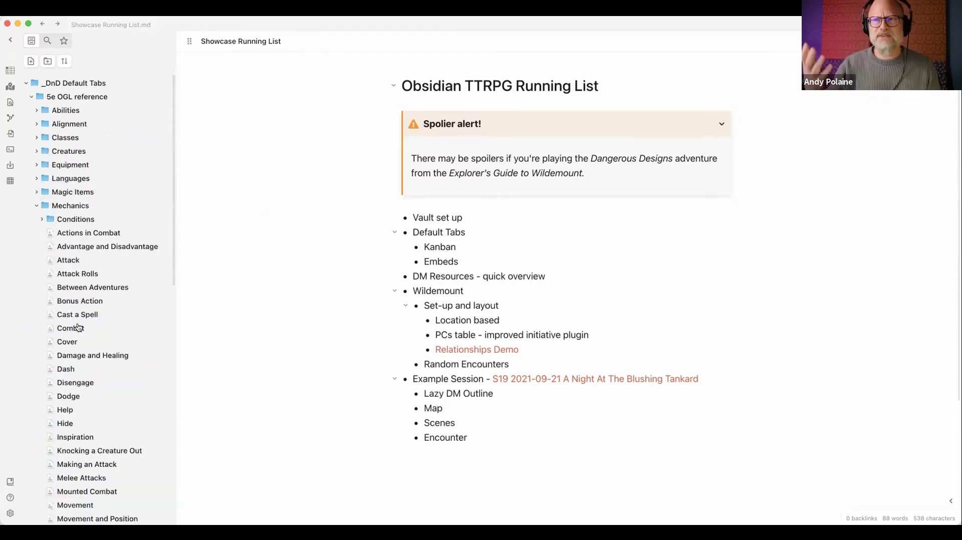
scroll(87, 353, down, 3)
scroll(87, 352, up, 3)
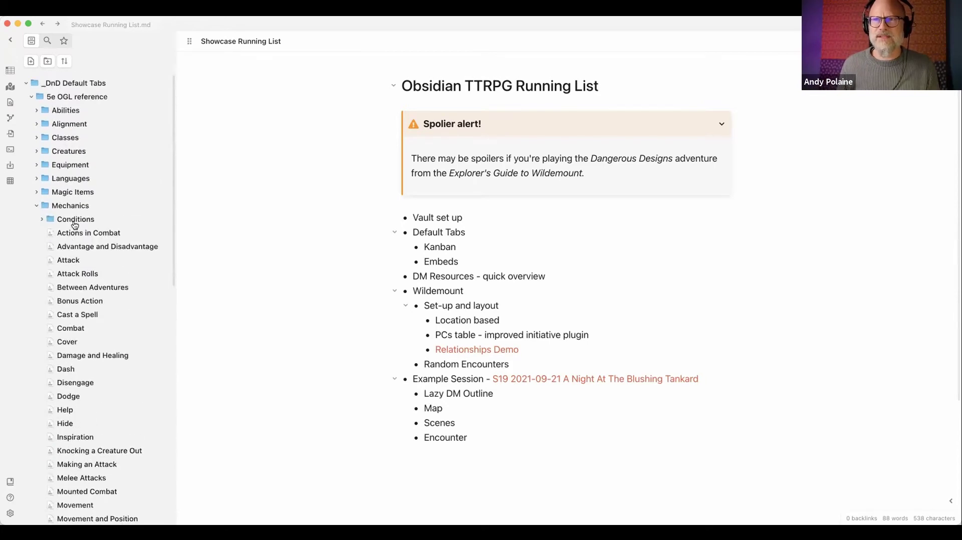
click(72, 206)
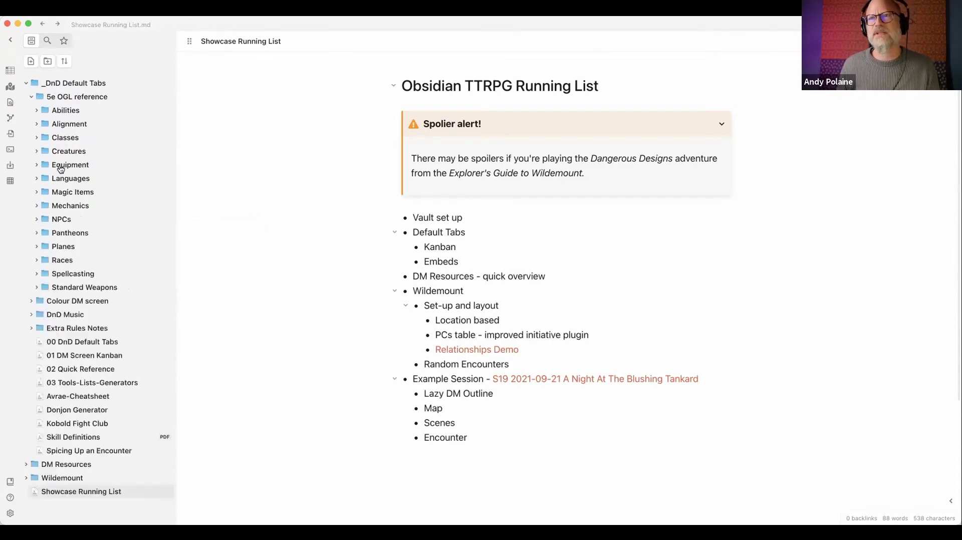
click(84, 192)
click(82, 192)
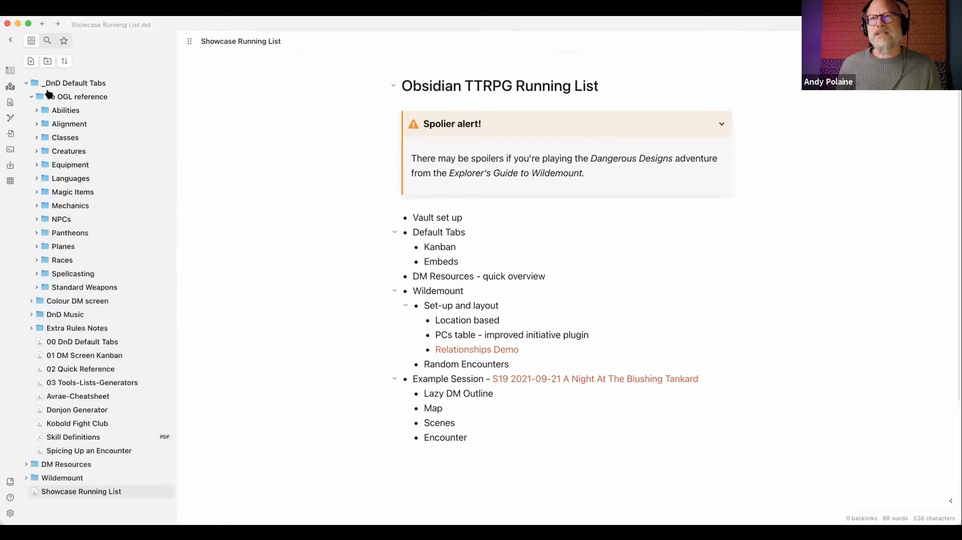
click(50, 96)
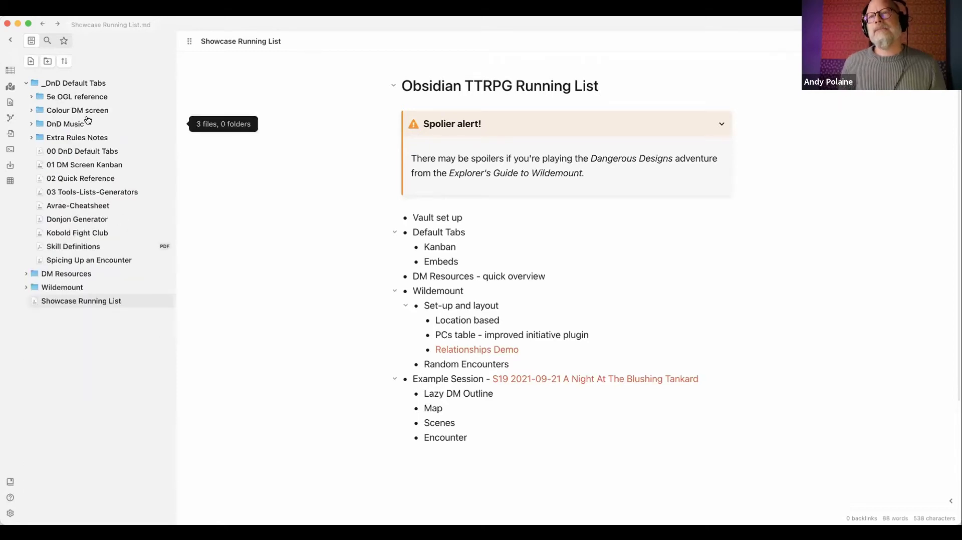
- View the 1 - Skills1 and 3 - resting-damage-conditions images in Colour DM screen, collapse the folder, and close the open image
click(83, 112)
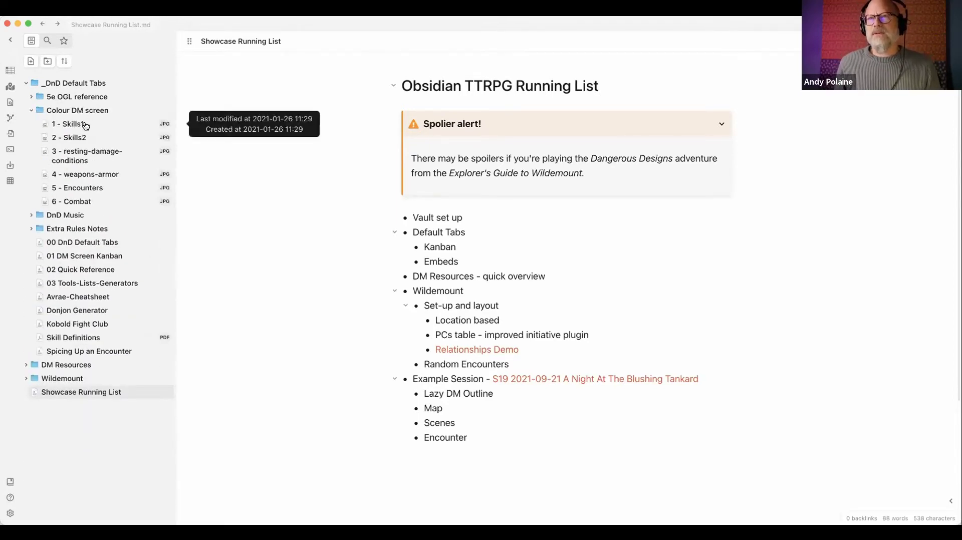
key(super+w)
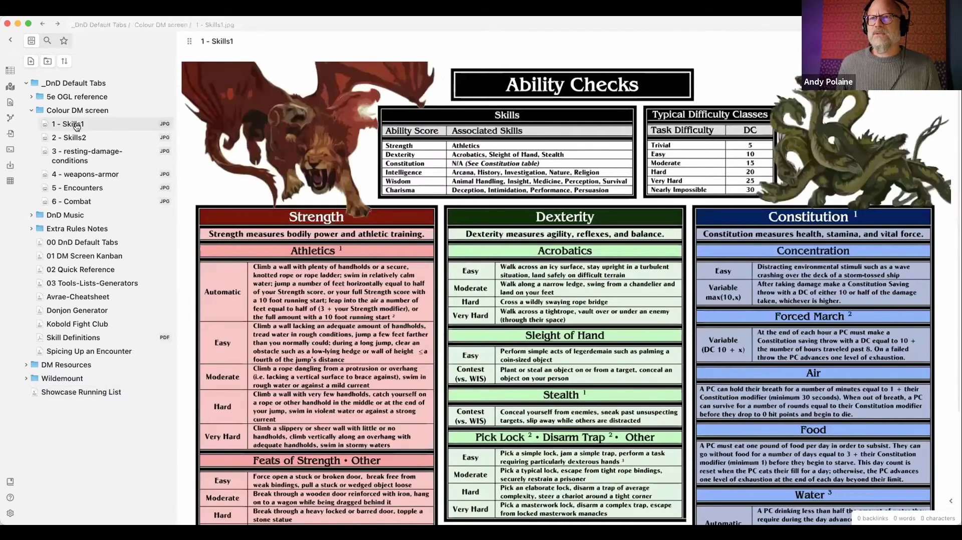
click(75, 134)
click(87, 155)
click(76, 111)
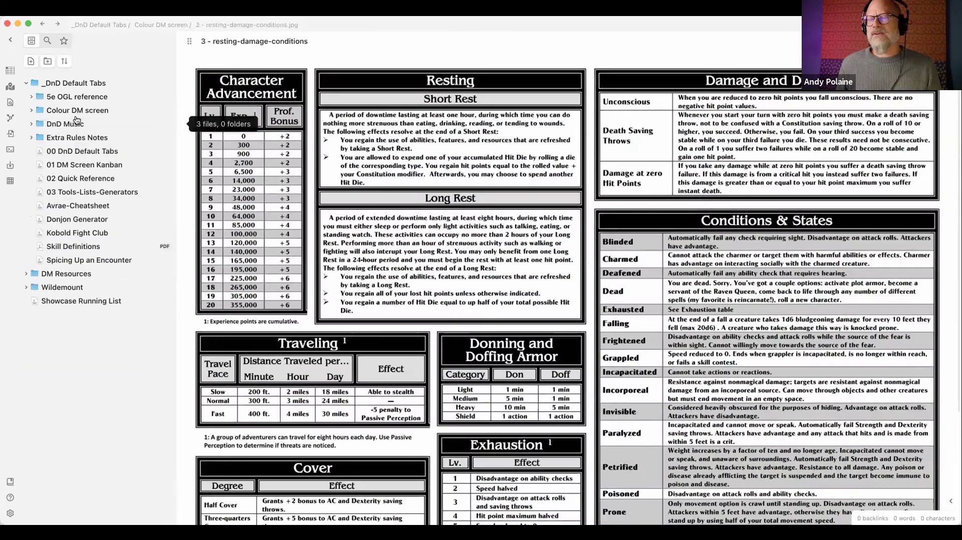
key(super+w)
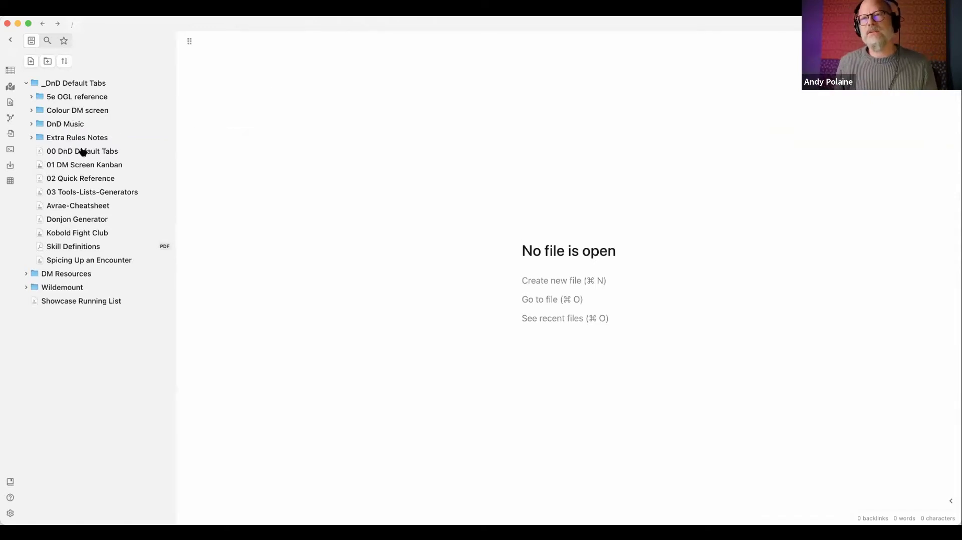
- Expand the DnD Music folder and examine the Music Tabs note and the Spotify DnD Playlists CSV table
click(66, 126)
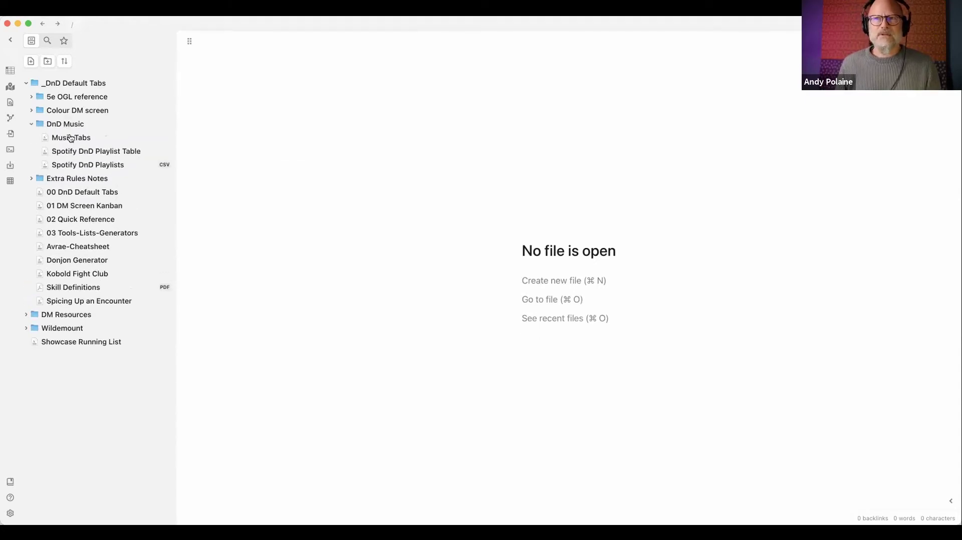
click(70, 137)
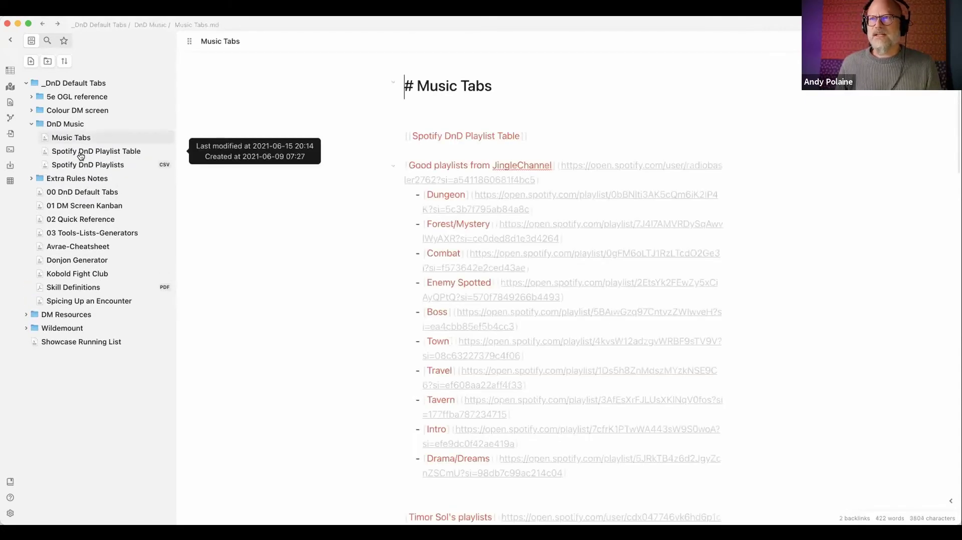
click(83, 166)
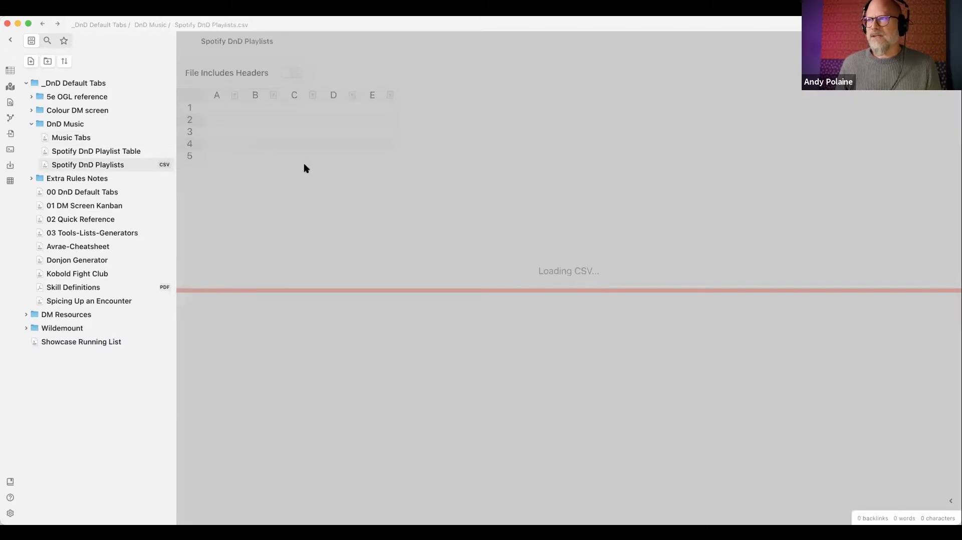
scroll(387, 146, down, 4)
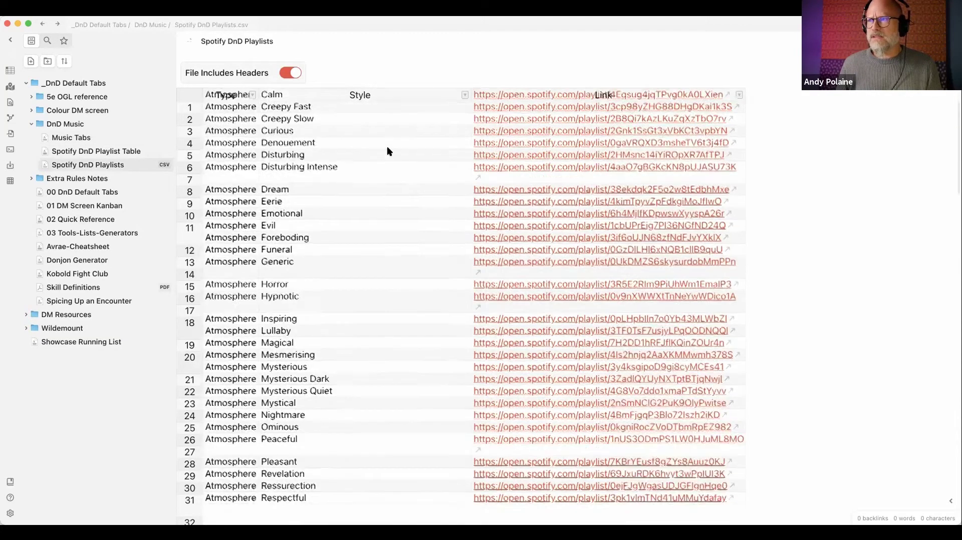
scroll(387, 146, up, 5)
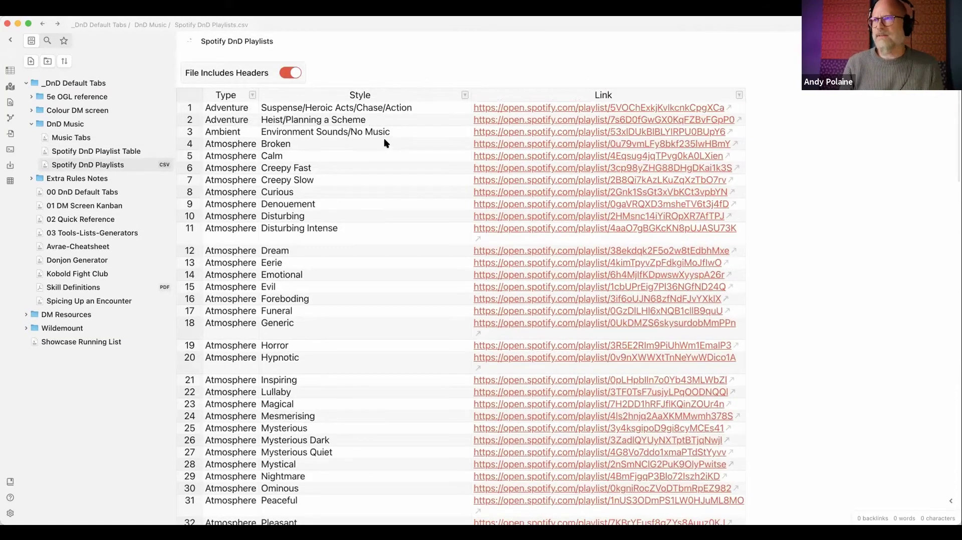
scroll(511, 161, down, 2)
scroll(511, 161, up, 2)
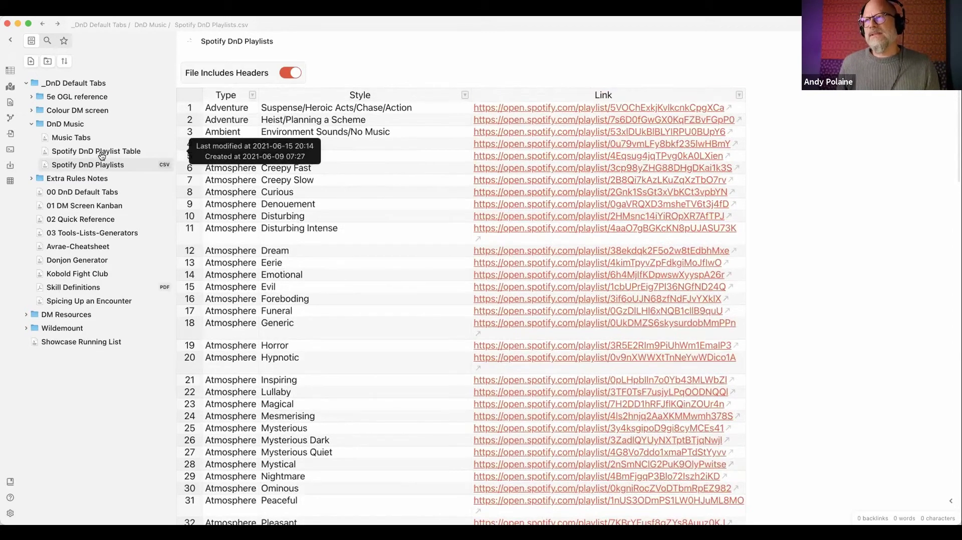
- View the Spotify DnD Playlist Table note, return to Music Tabs, and collapse the DnD Music folder
click(101, 153)
scroll(399, 175, down, 5)
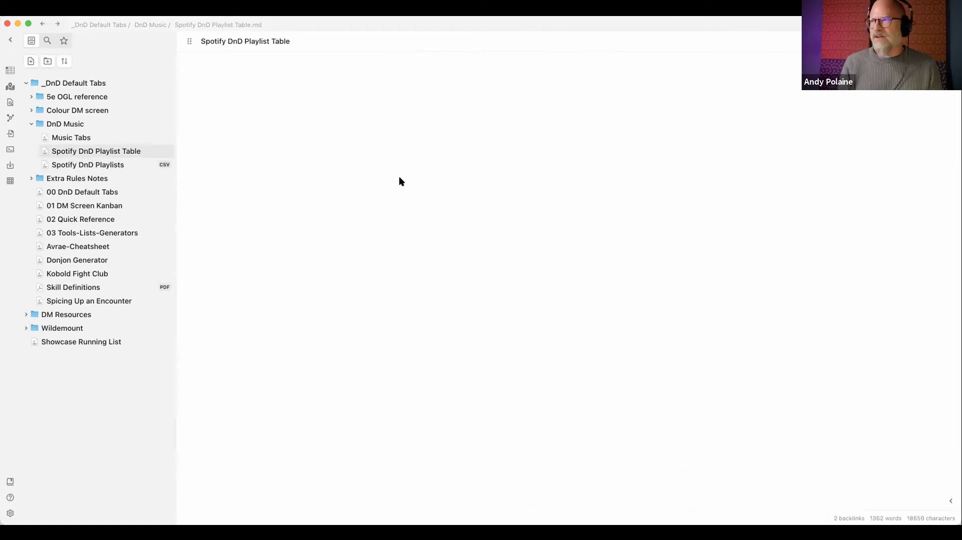
scroll(398, 177, up, 8)
scroll(394, 135, down, 5)
click(93, 137)
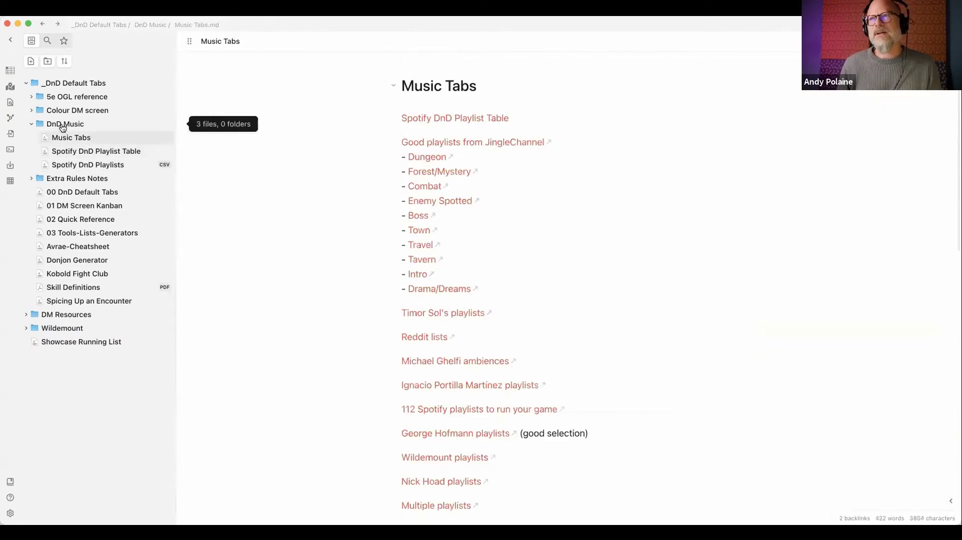
click(61, 126)
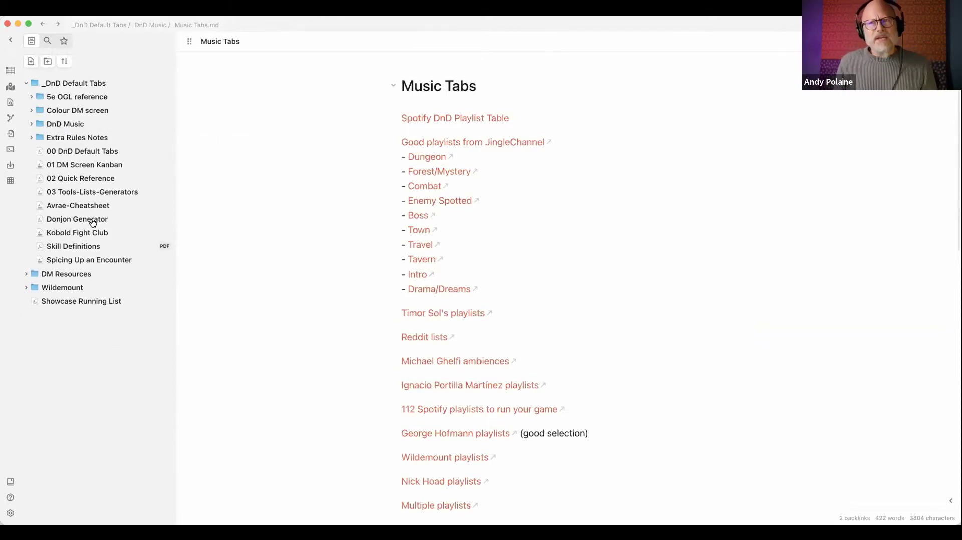
- Open the 00 DnD Default Tabs note and look over its full list of game links from top to bottom
click(89, 152)
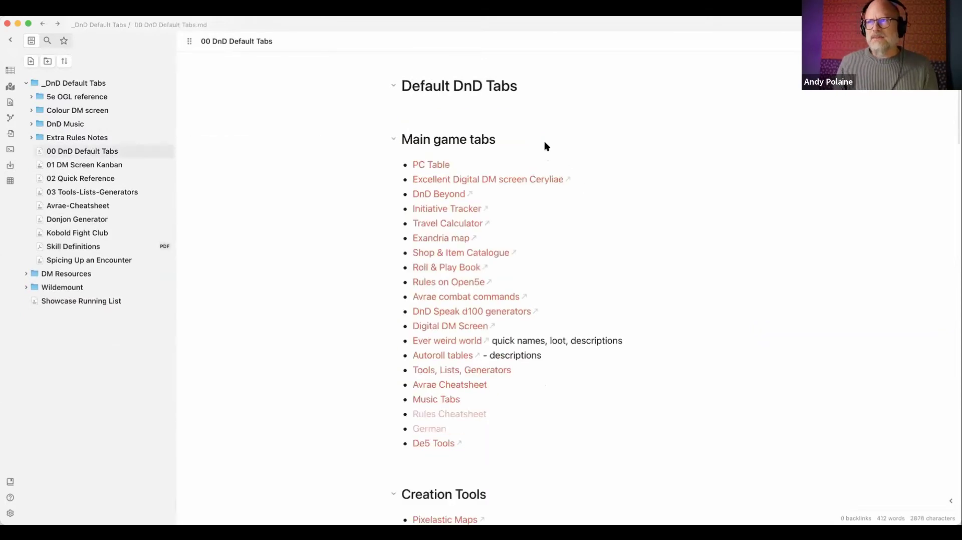
scroll(545, 148, down, 4)
scroll(440, 169, up, 4)
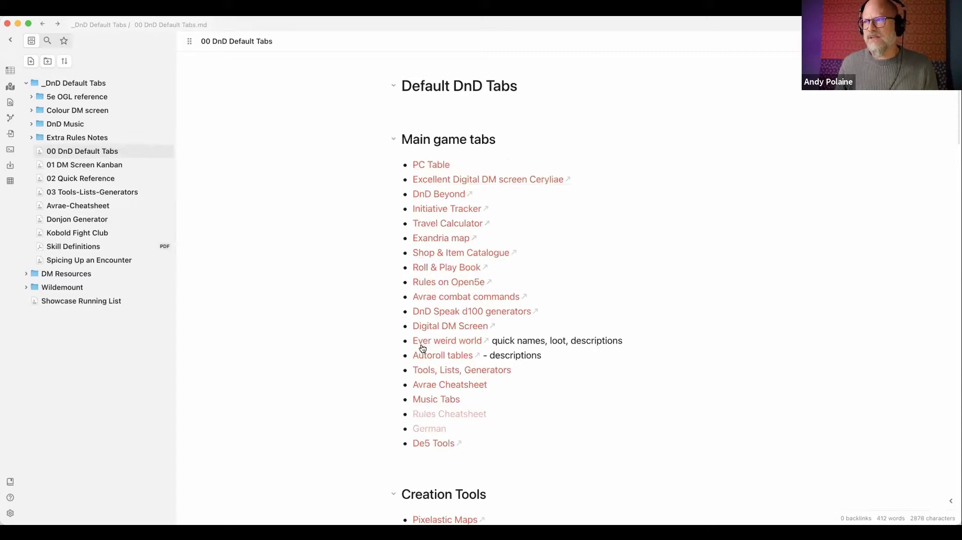
scroll(390, 338, down, 20)
scroll(392, 338, down, 16)
scroll(392, 337, up, 20)
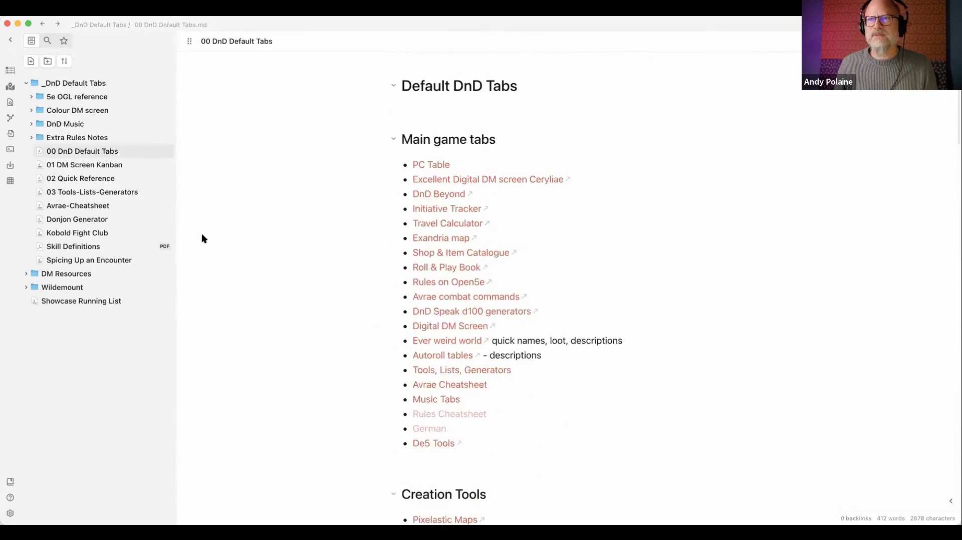
- Open 02 Quick Reference, examine the iframe source that embeds the quickref page, and view the rendered rules cards
click(115, 180)
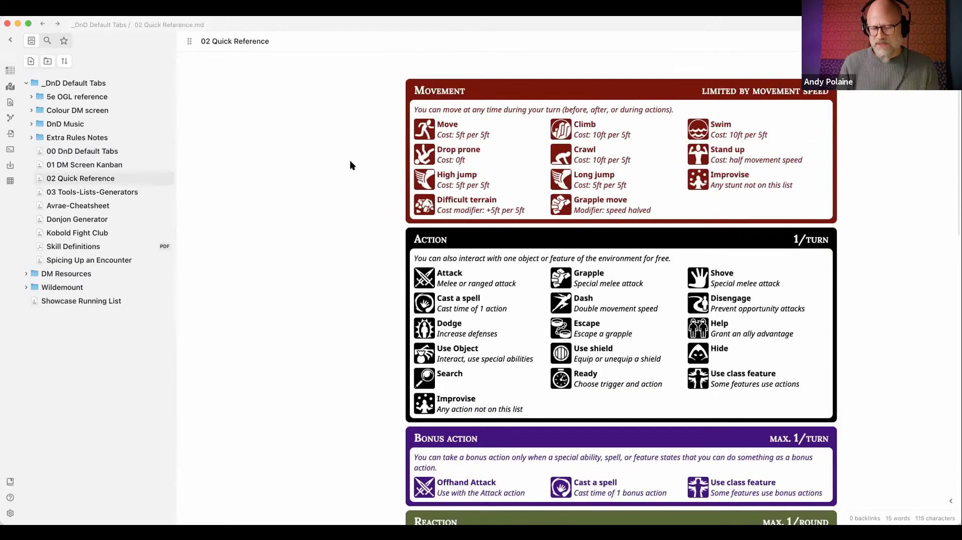
click(350, 160)
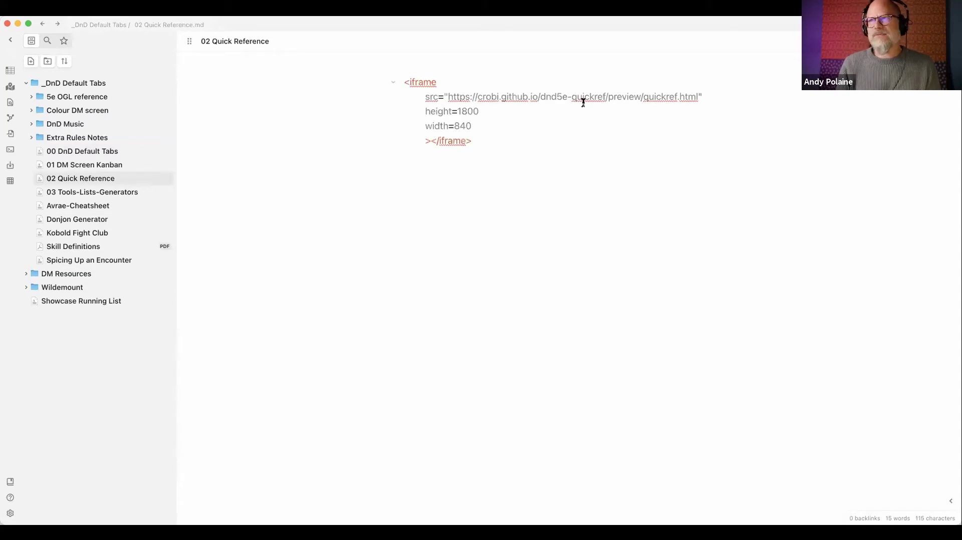
click(520, 116)
scroll(521, 119, down, 2)
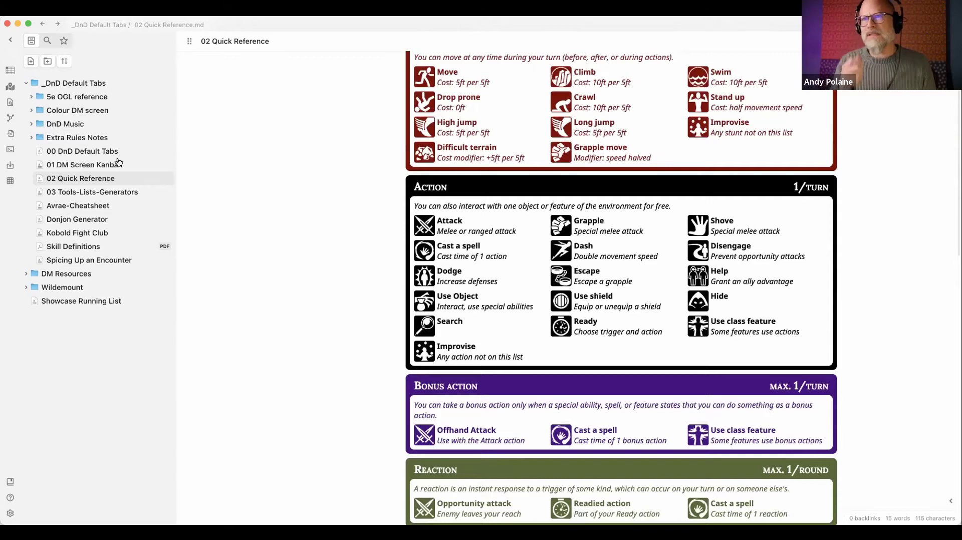
- Open the 01 DM Screen Kanban board and examine its rules cards, including Conditions and Cover, Vision and Light
click(95, 165)
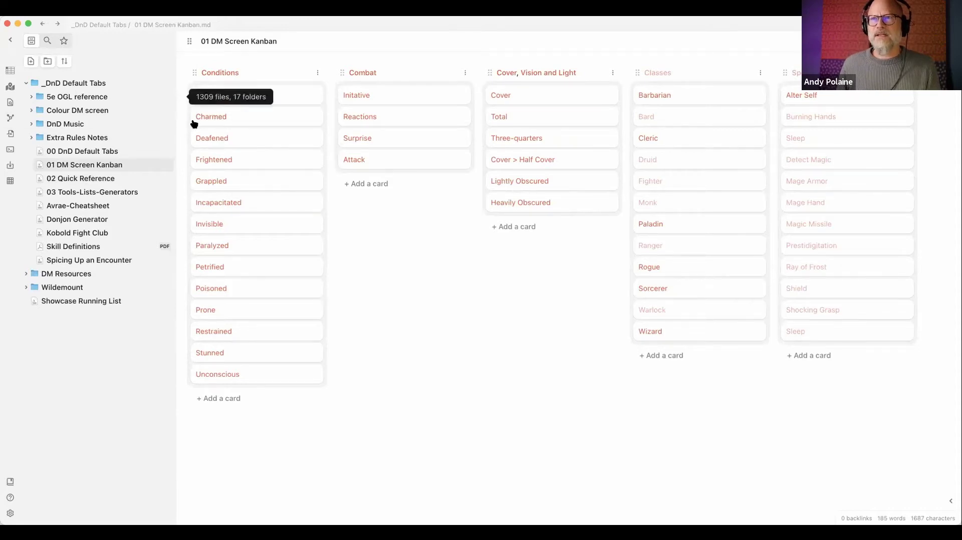
mouse_move(218, 120)
scroll(277, 167, down, 5)
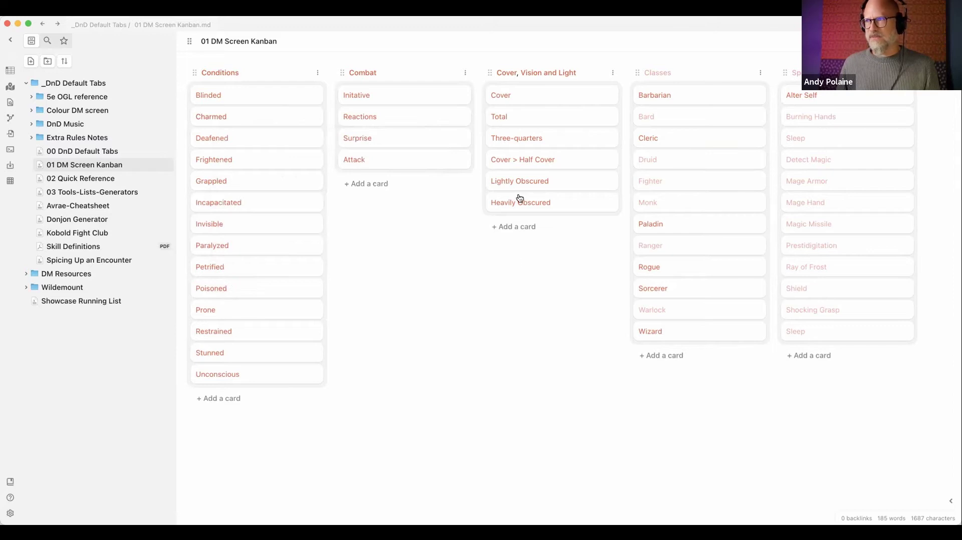
mouse_move(530, 161)
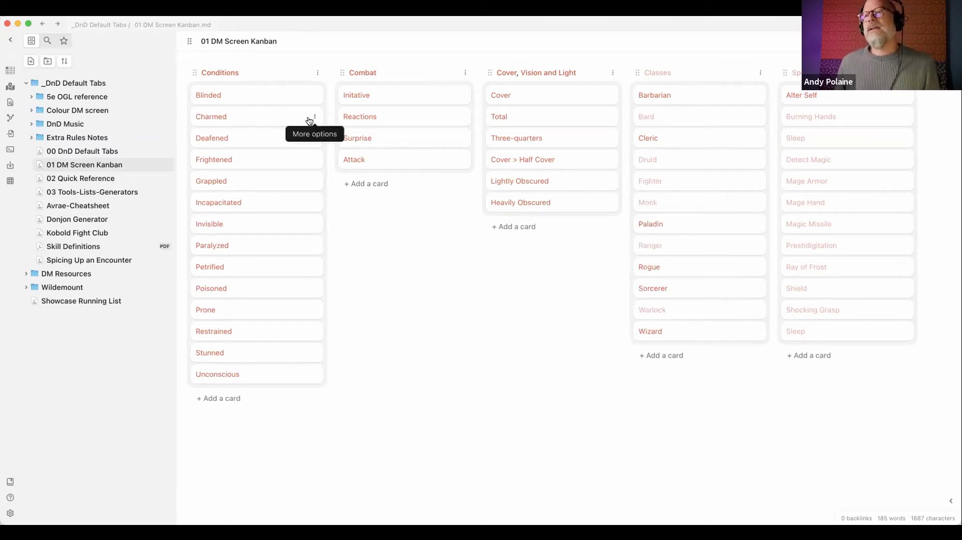
- Show 02 Quick Reference in reading view, look over 03 Tools-Lists-Generators, and open the Donjon Generator note
click(90, 180)
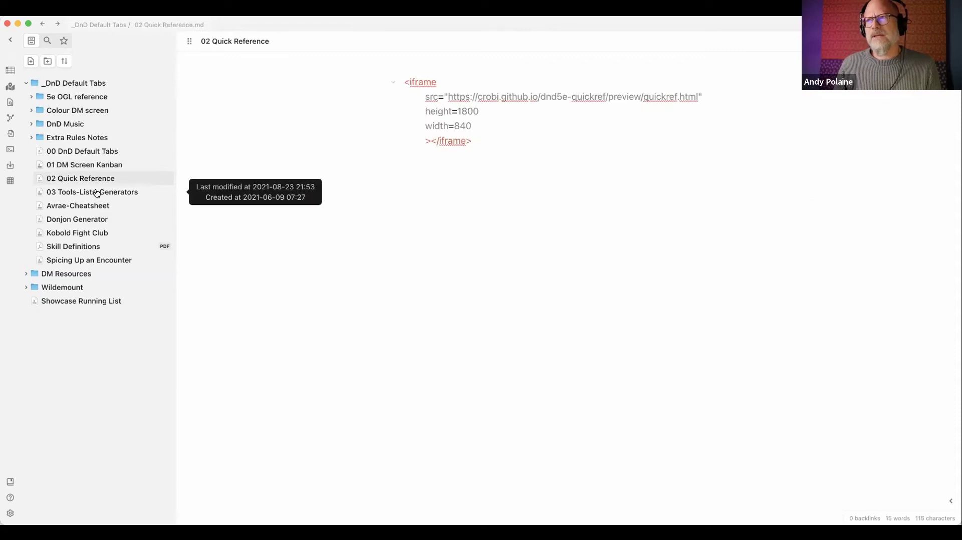
key(super+e)
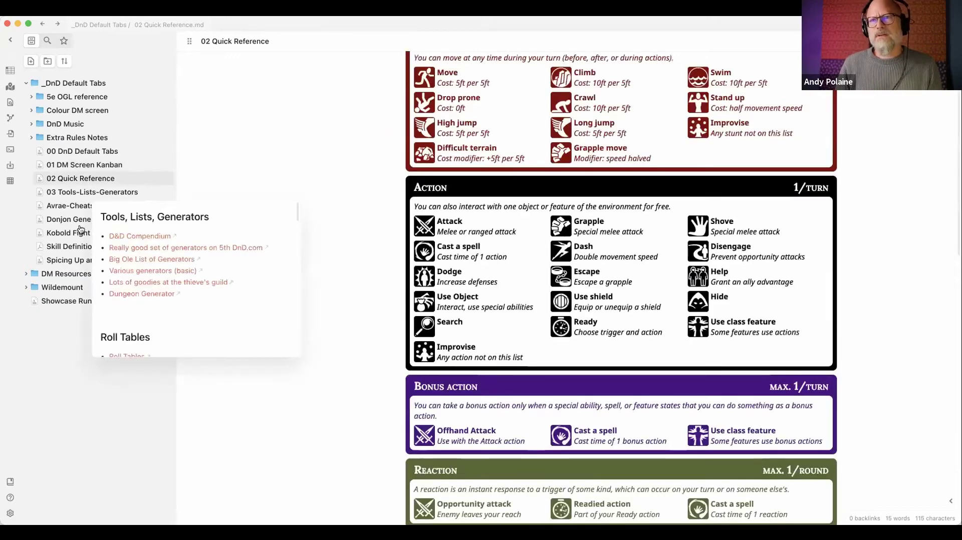
click(81, 194)
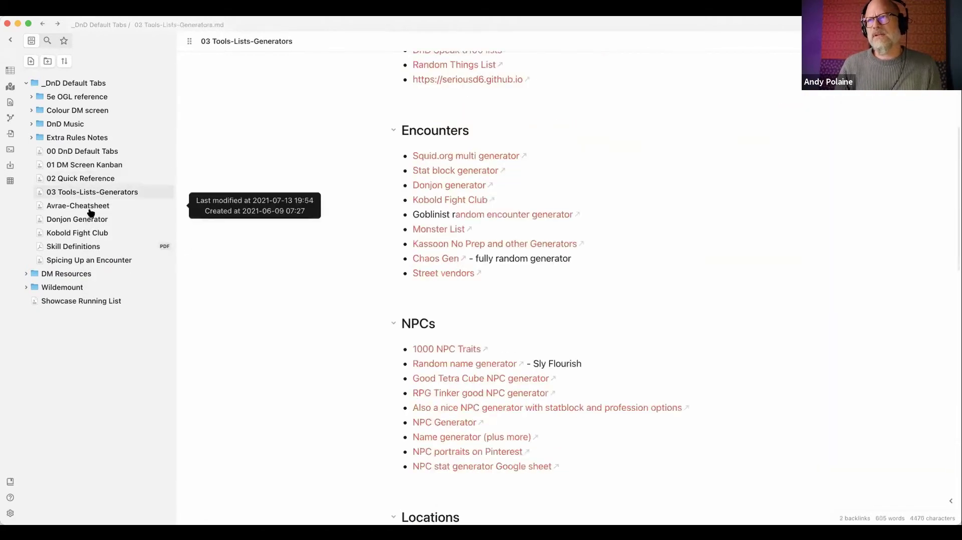
click(89, 210)
scroll(441, 274, down, 1)
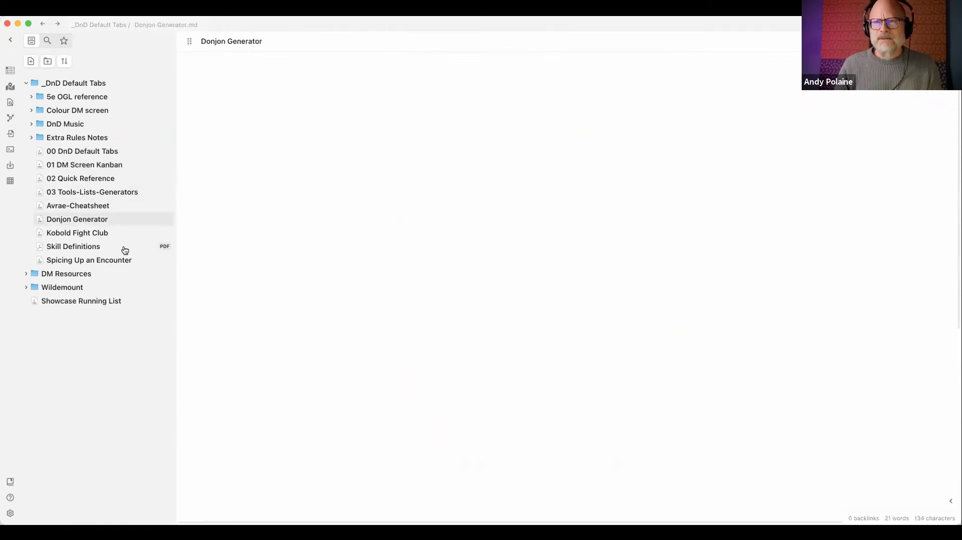
- Look over the embedded donjon 5e Random Generator page, check its iframe source, and open the Kobold Fight Club note
scroll(303, 219, right, 3)
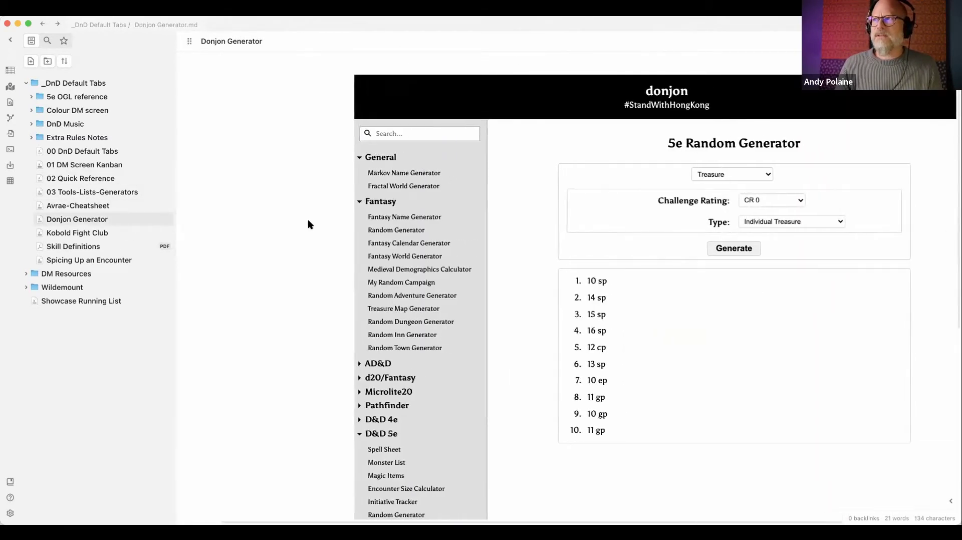
scroll(277, 197, down, 3)
scroll(277, 197, up, 3)
key(super+e)
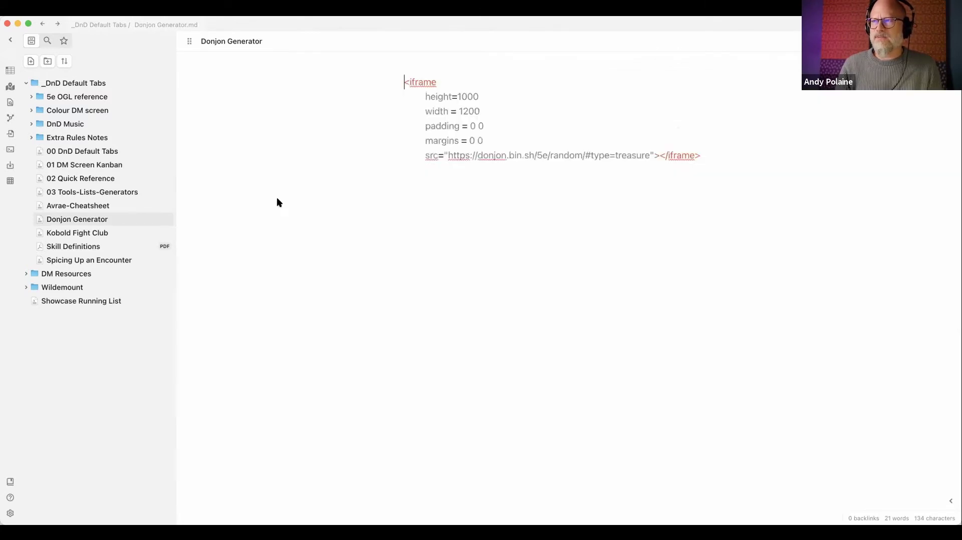
key(super+e)
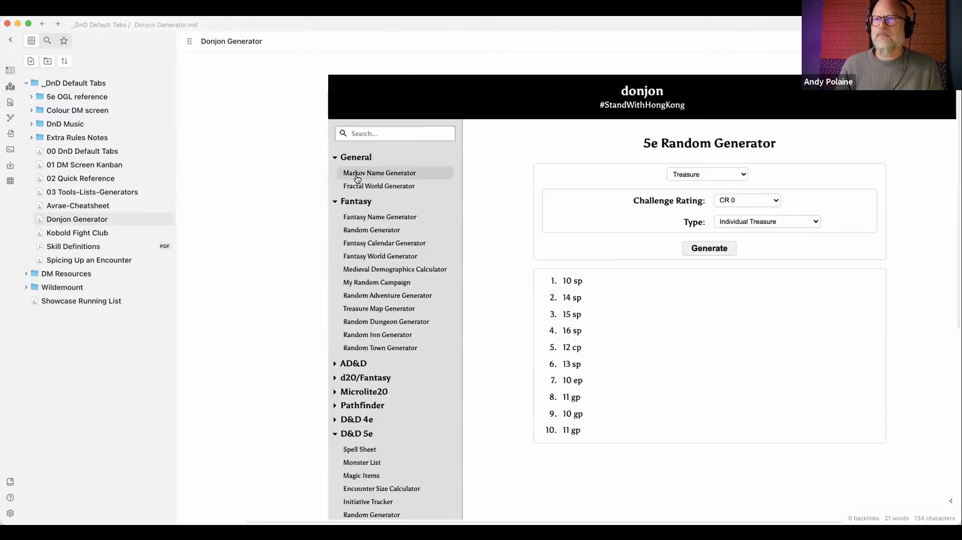
click(77, 233)
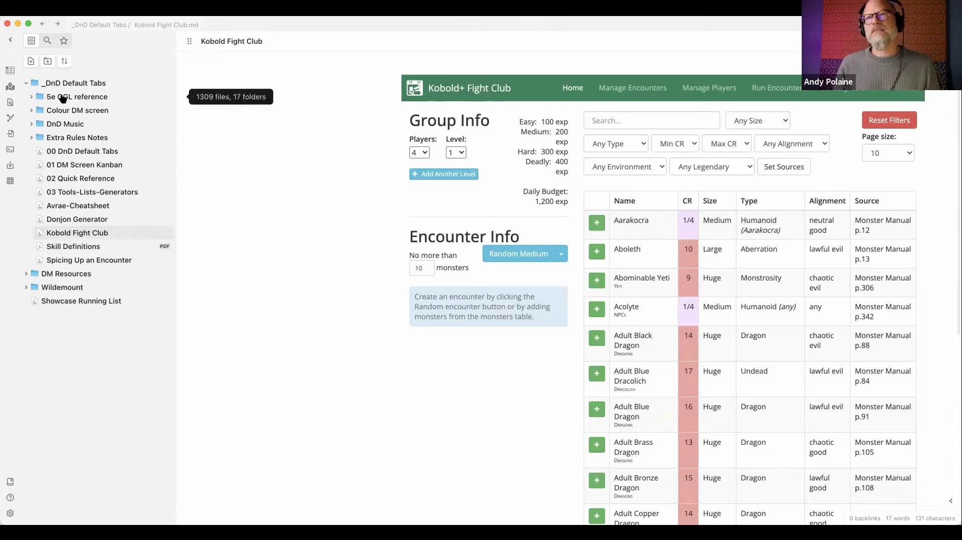
- Collapse _DnD Default Tabs and browse the DM Resources subfolders, including Dungeon Masters Guild and Charts and Tables
click(75, 84)
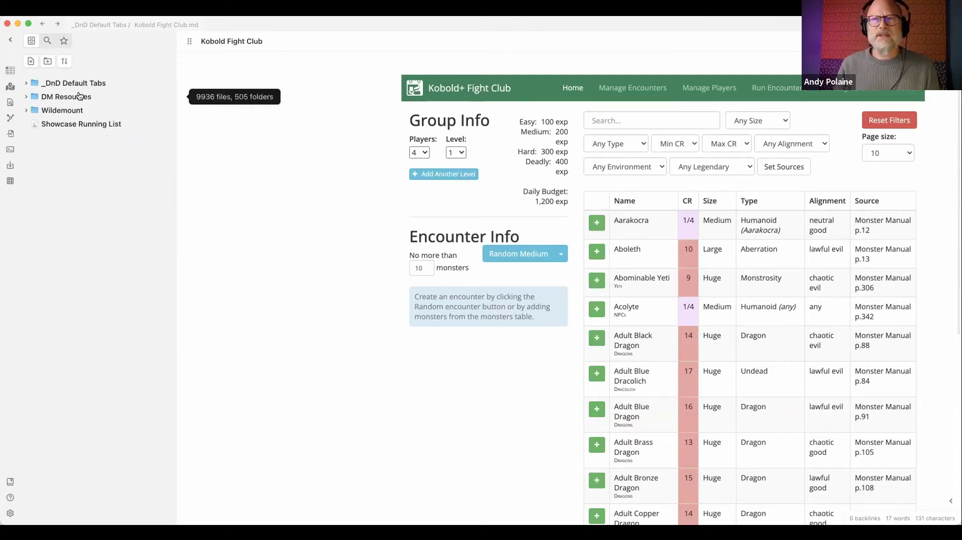
click(60, 96)
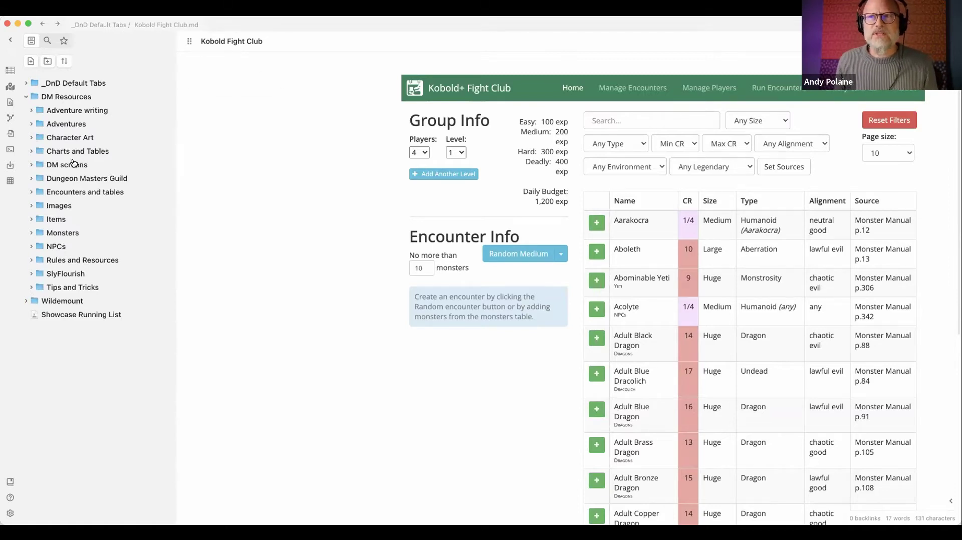
click(76, 182)
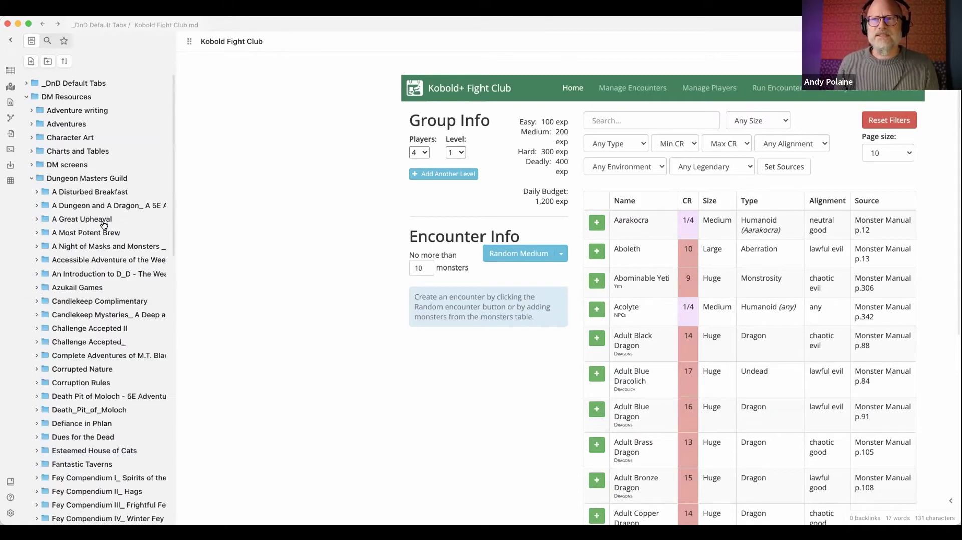
click(96, 181)
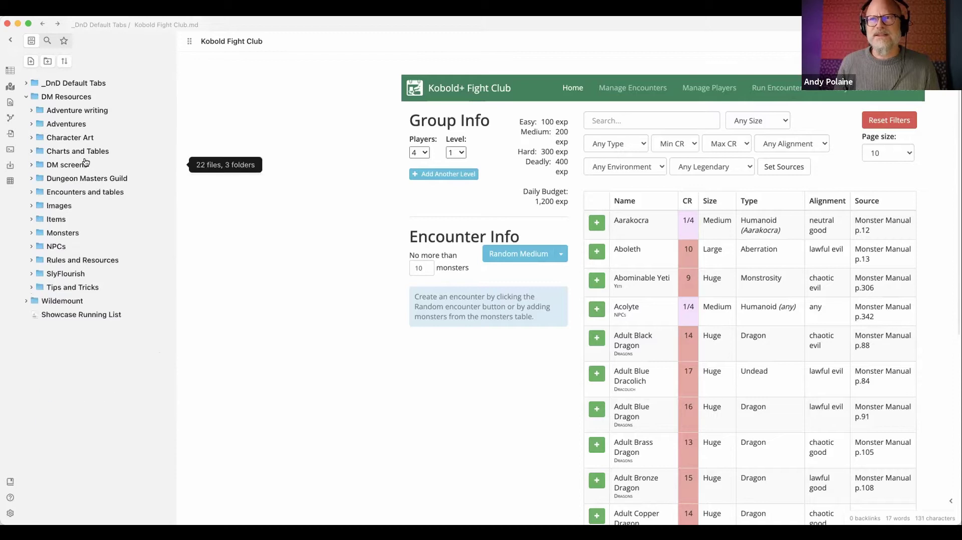
click(85, 152)
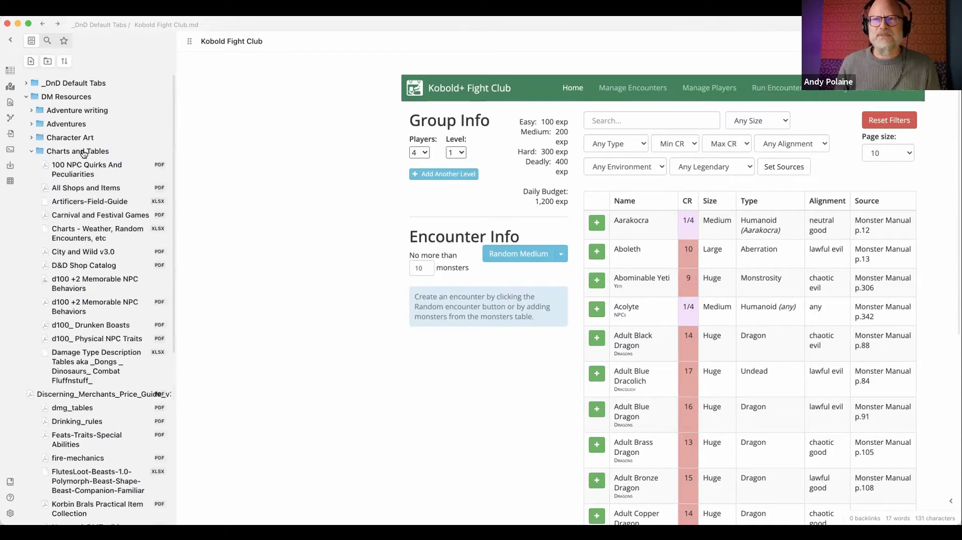
click(84, 153)
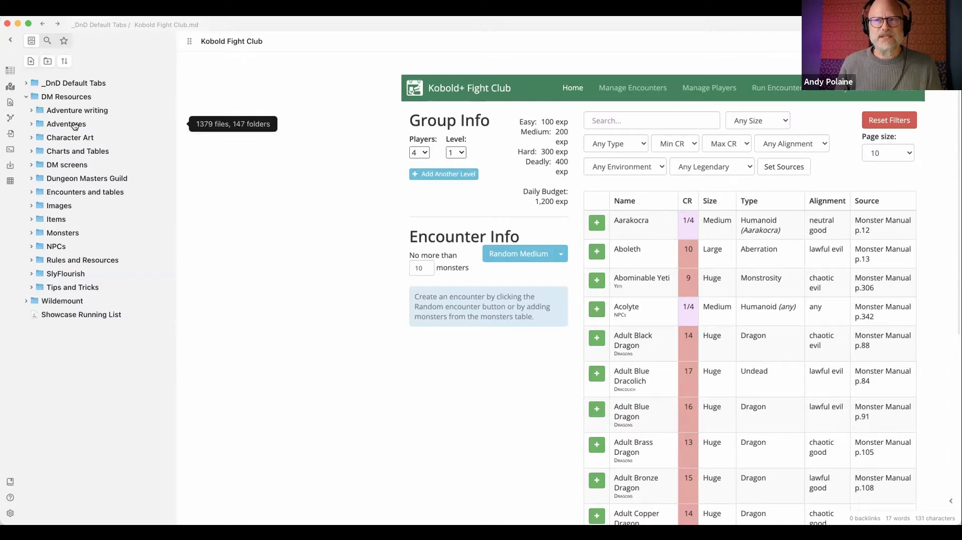
click(72, 261)
click(72, 261)
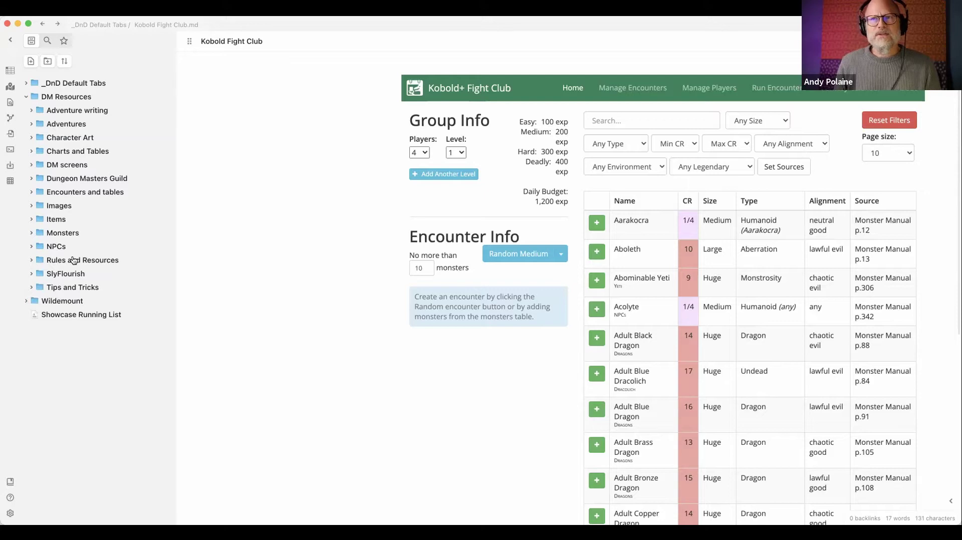
click(62, 97)
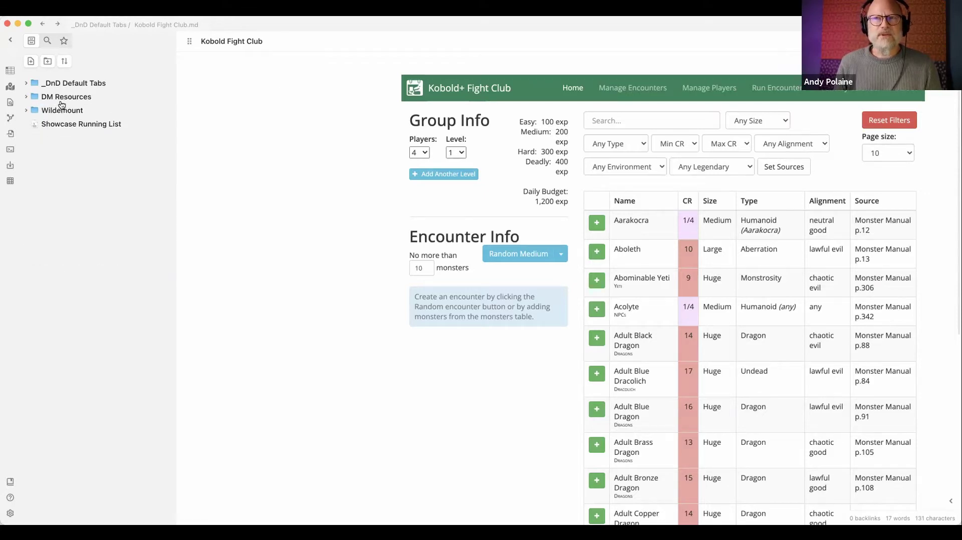
- Browse the Wildemount Locations folder to Hupperdook, and open and look over the Hupperdook overview note up to its city map
click(64, 113)
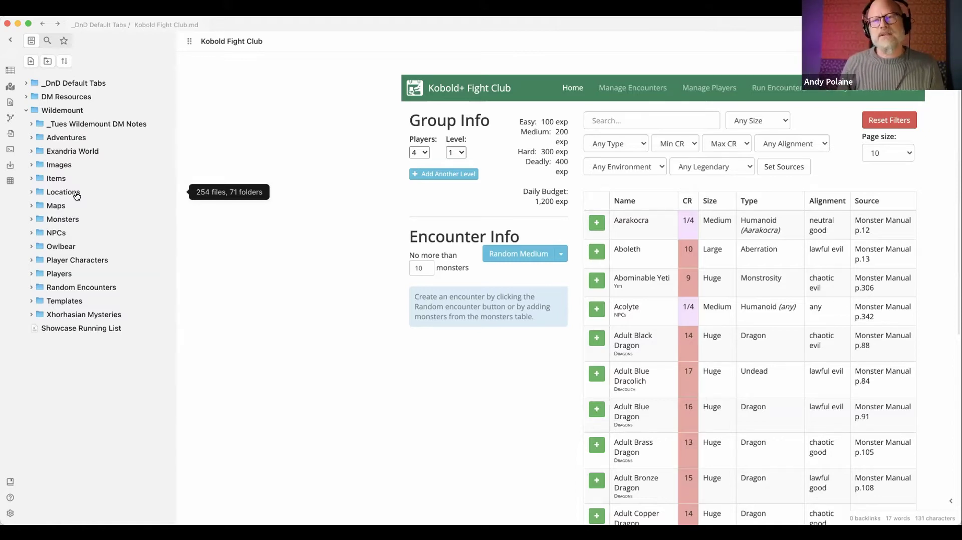
click(76, 195)
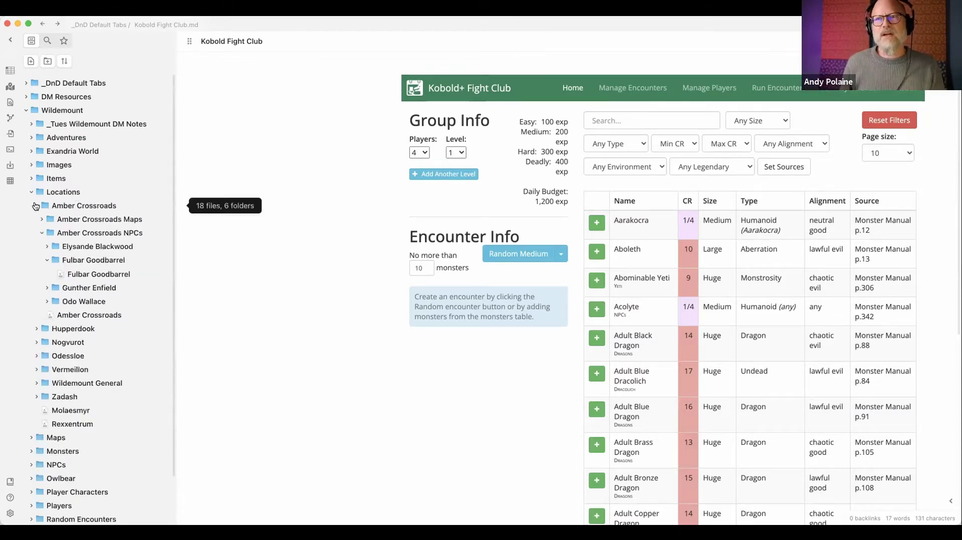
click(37, 206)
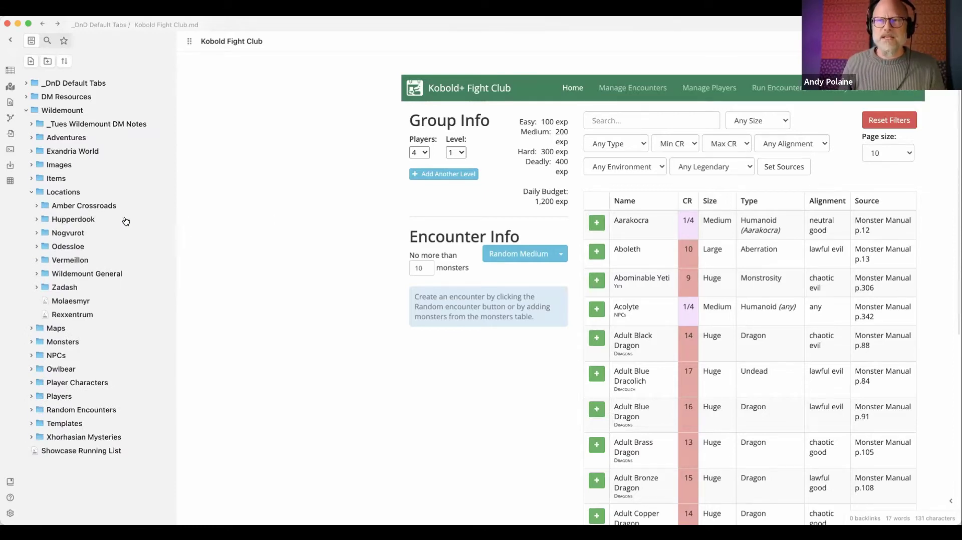
click(73, 221)
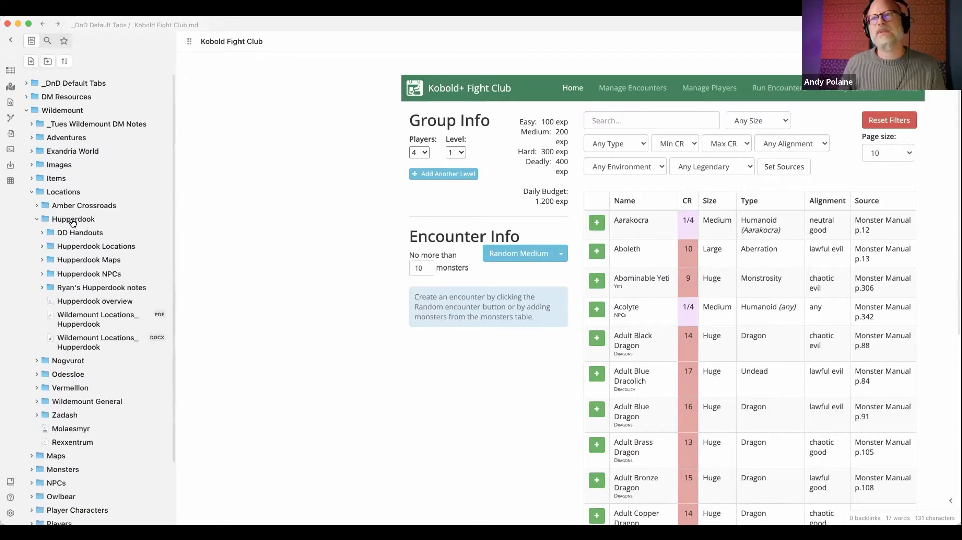
click(95, 302)
scroll(377, 145, down, 3)
scroll(378, 150, up, 15)
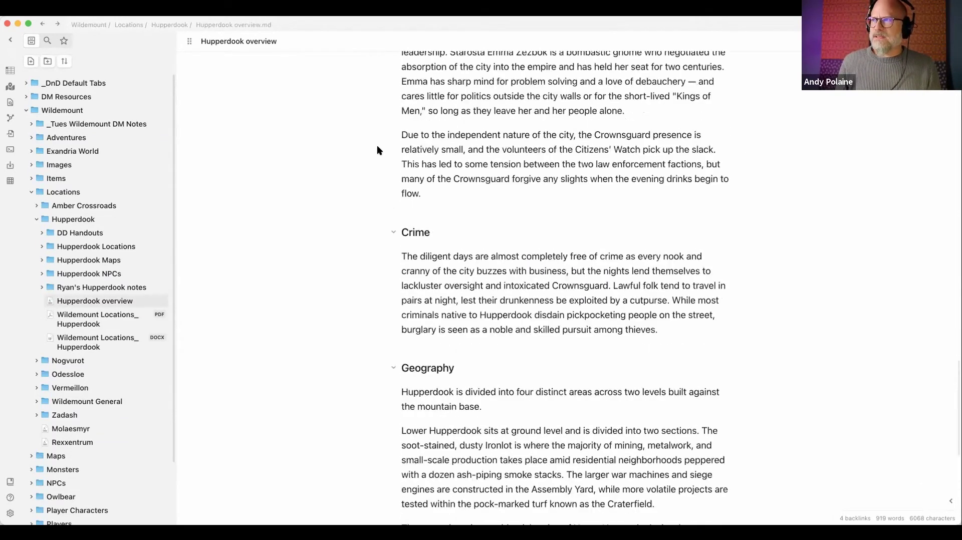
scroll(377, 151, up, 10)
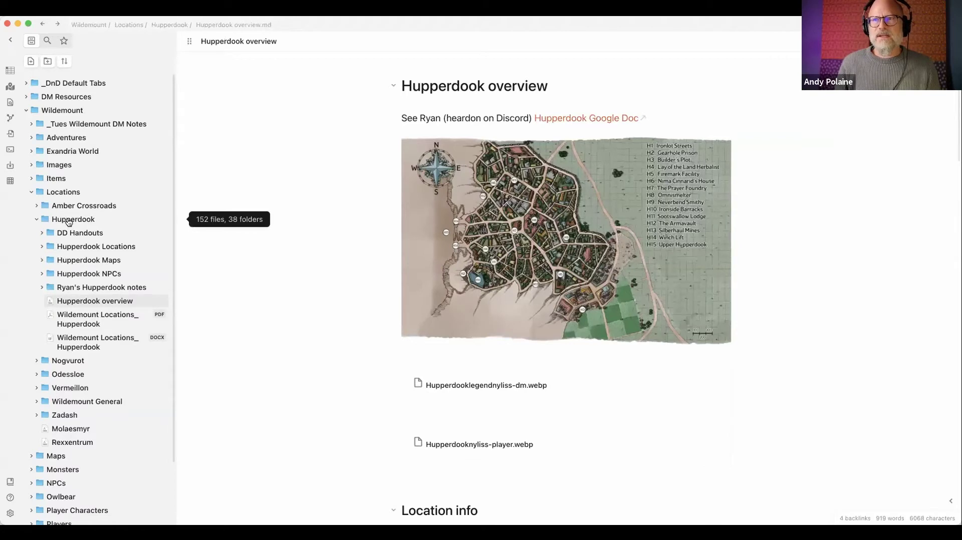
- Browse the Hupperdook Locations folder and look through The Blushing Tankard note, collapsing both folders when finished
click(87, 248)
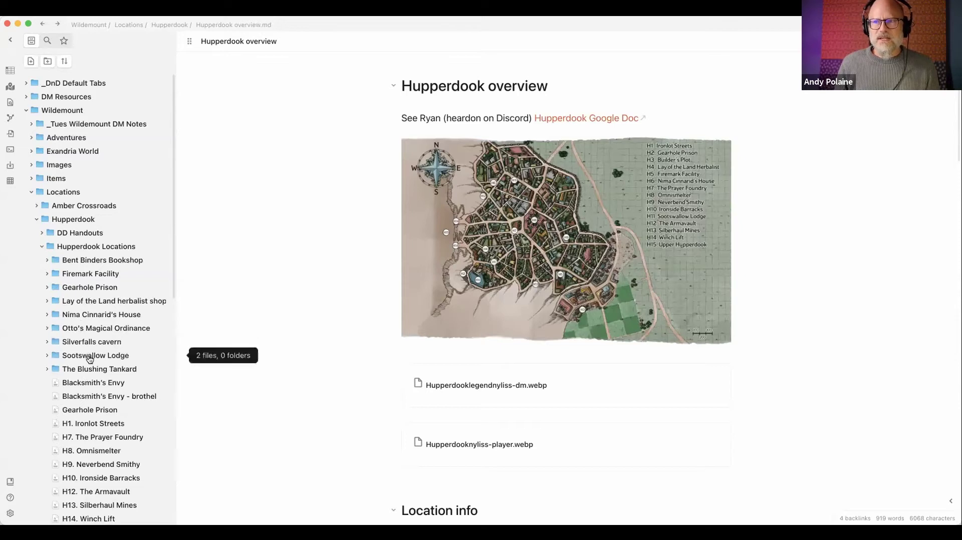
scroll(90, 359, down, 7)
scroll(85, 384, up, 4)
scroll(86, 384, up, 2)
click(86, 338)
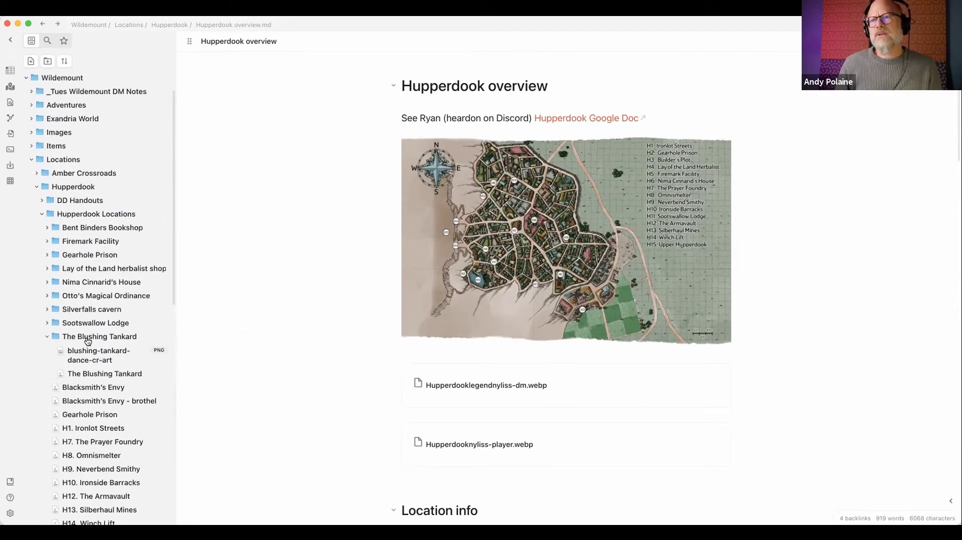
click(90, 374)
scroll(381, 239, down, 10)
scroll(381, 239, up, 3)
scroll(381, 244, up, 6)
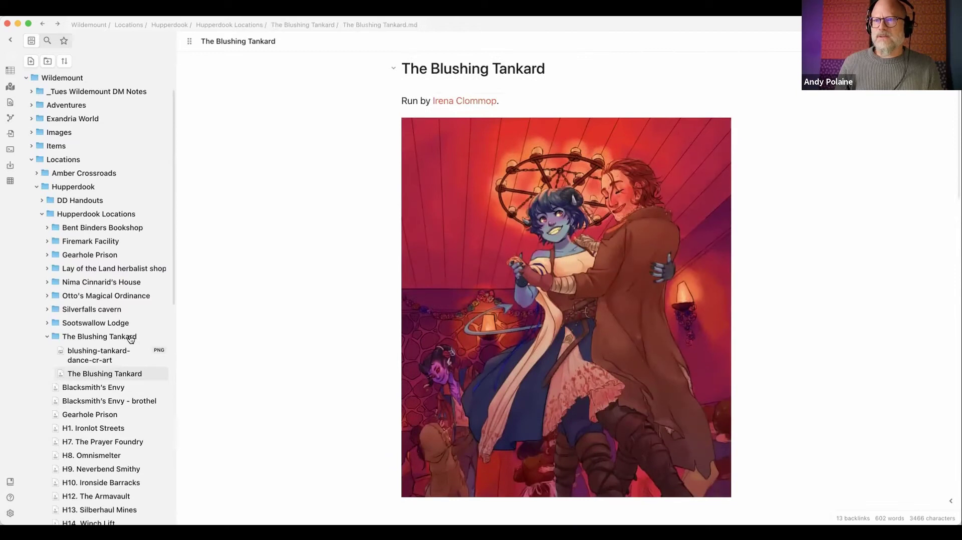
click(105, 336)
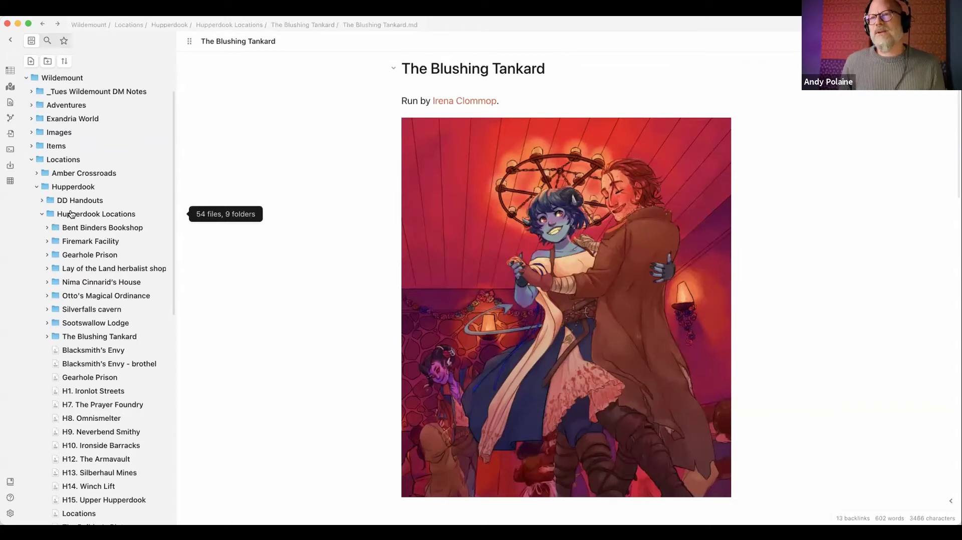
click(71, 215)
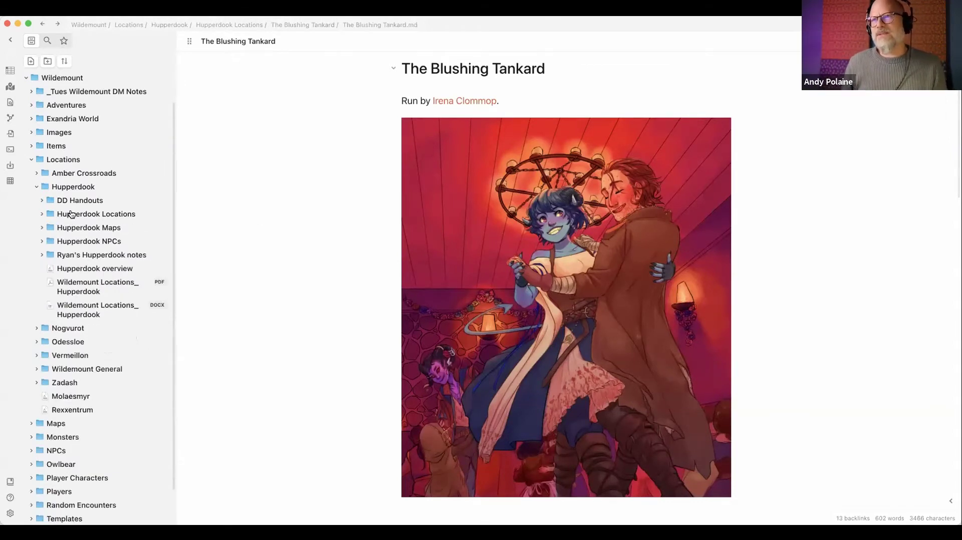
- Browse the Hupperdook NPCs folder, open the Sken Zabriss note, and narrow the window to fit its statblock
click(91, 242)
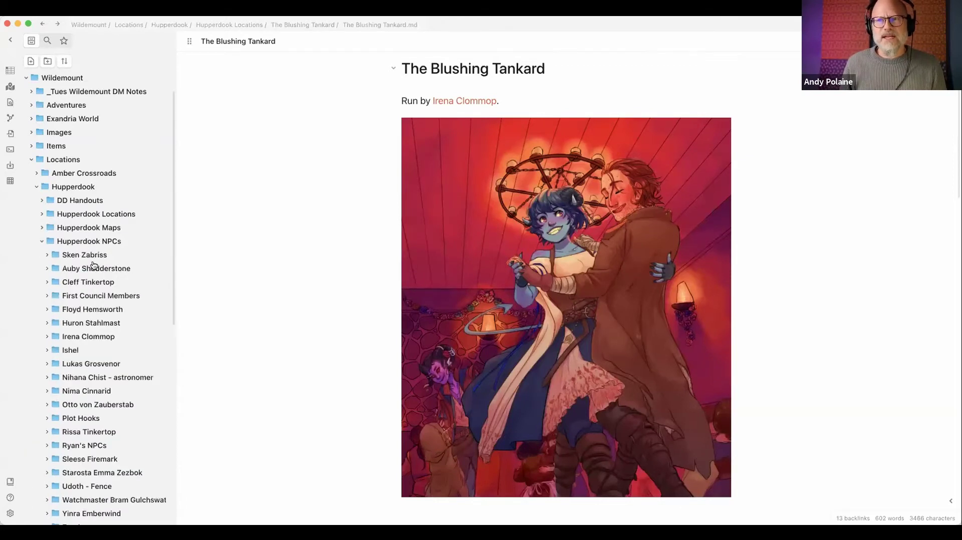
scroll(95, 396, down, 4)
scroll(101, 416, up, 3)
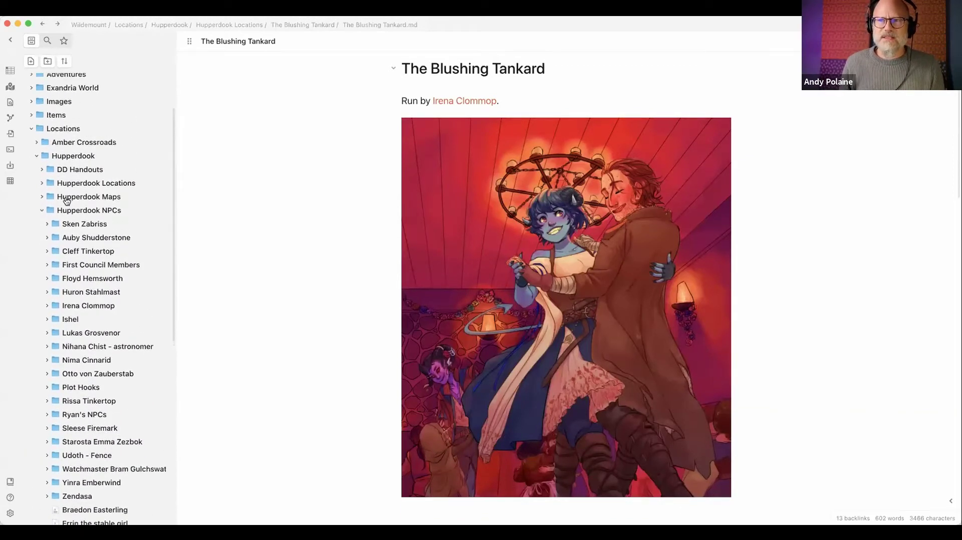
click(80, 224)
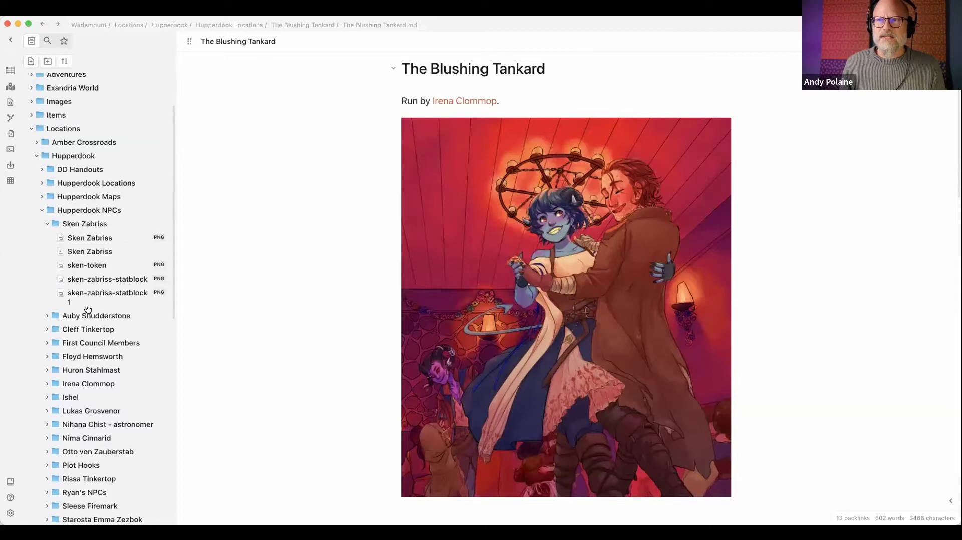
click(129, 252)
scroll(334, 242, up, 5)
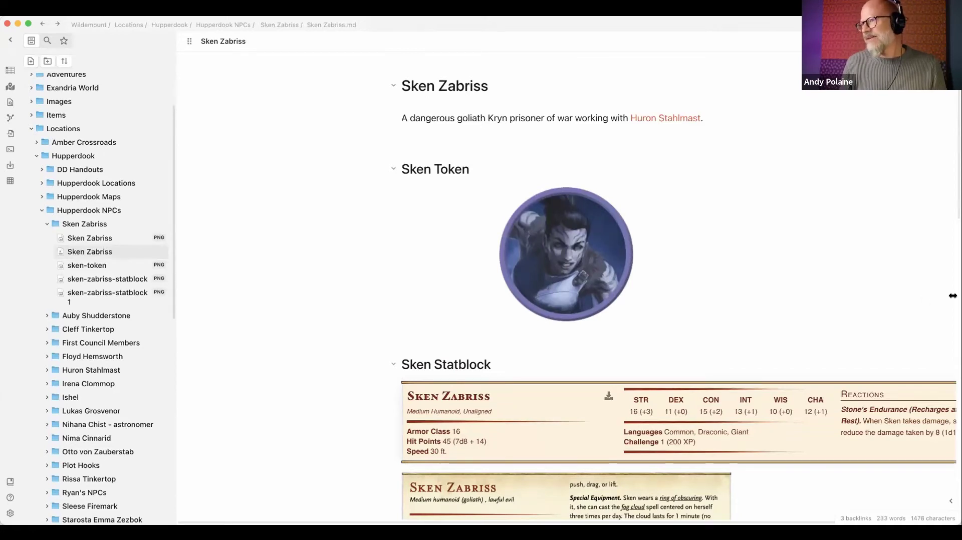
drag(953, 295, 891, 295)
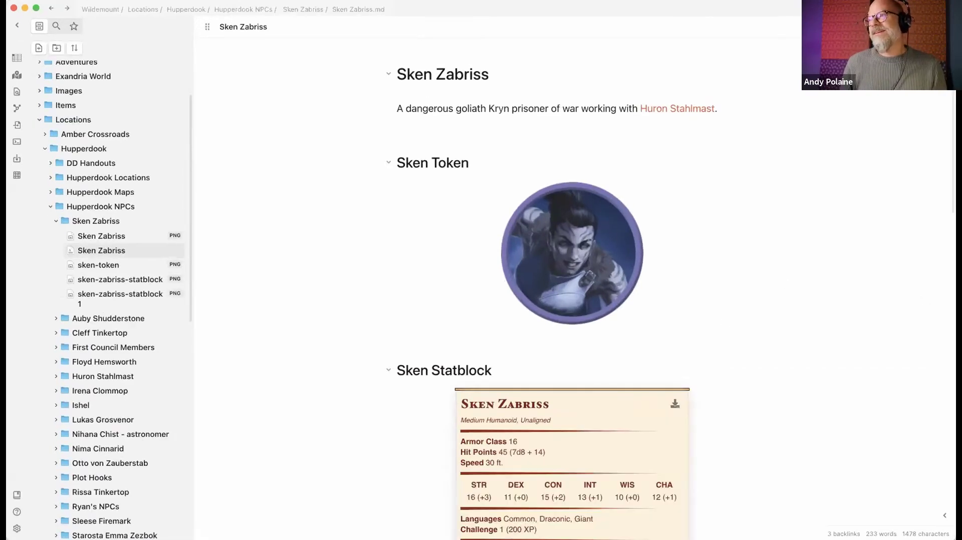
- Examine Sken's rendered statblocks and the statblock code in the note's source, return to reading view, and collapse the Sken Zabriss folder
scroll(637, 255, down, 7)
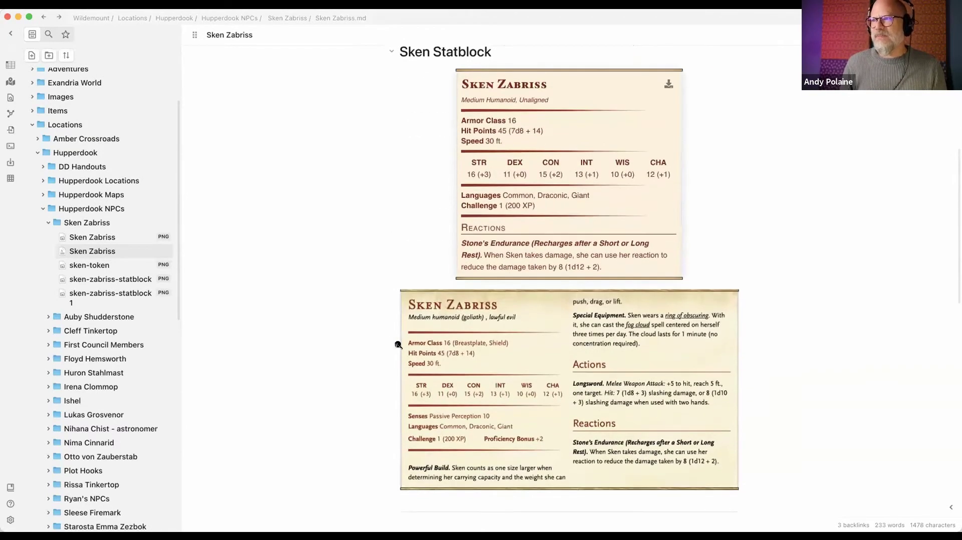
key(super+e)
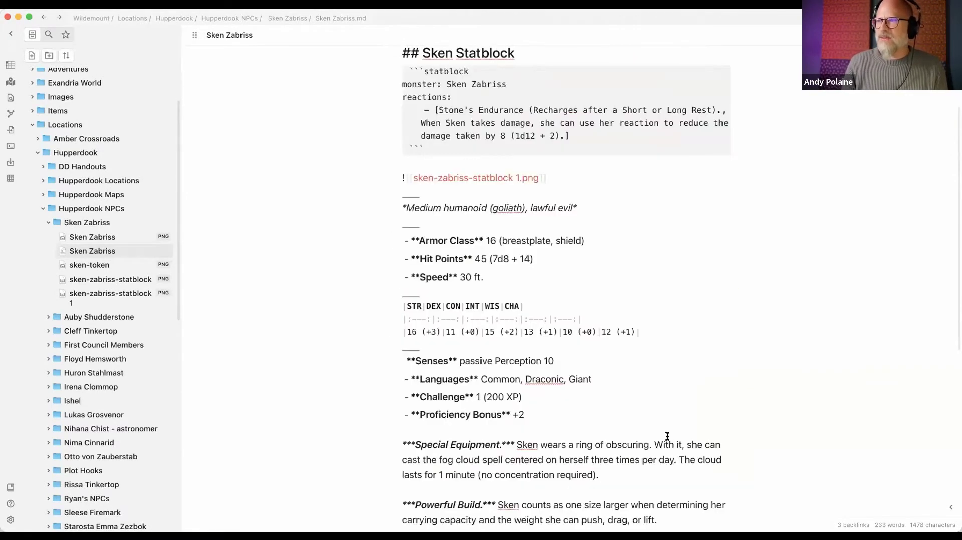
scroll(666, 434, down, 8)
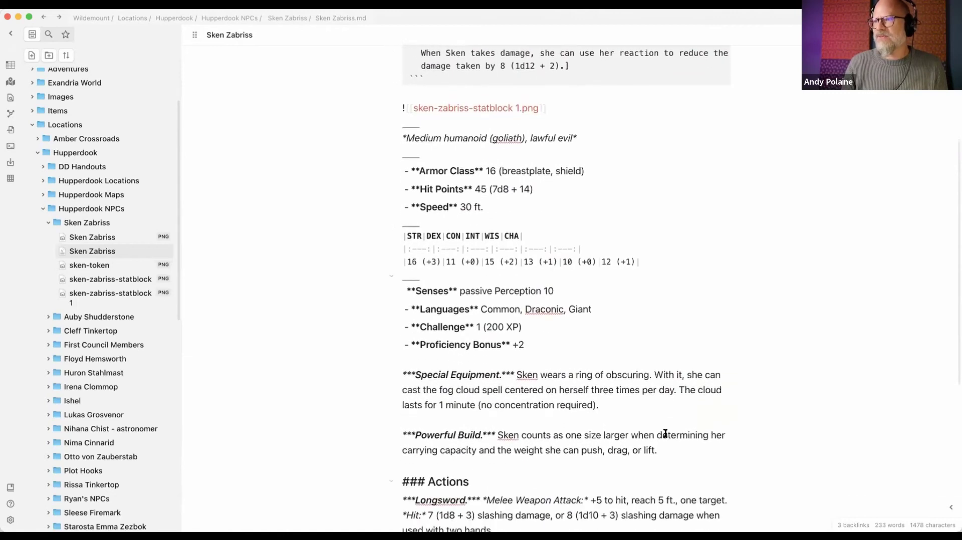
scroll(664, 434, up, 9)
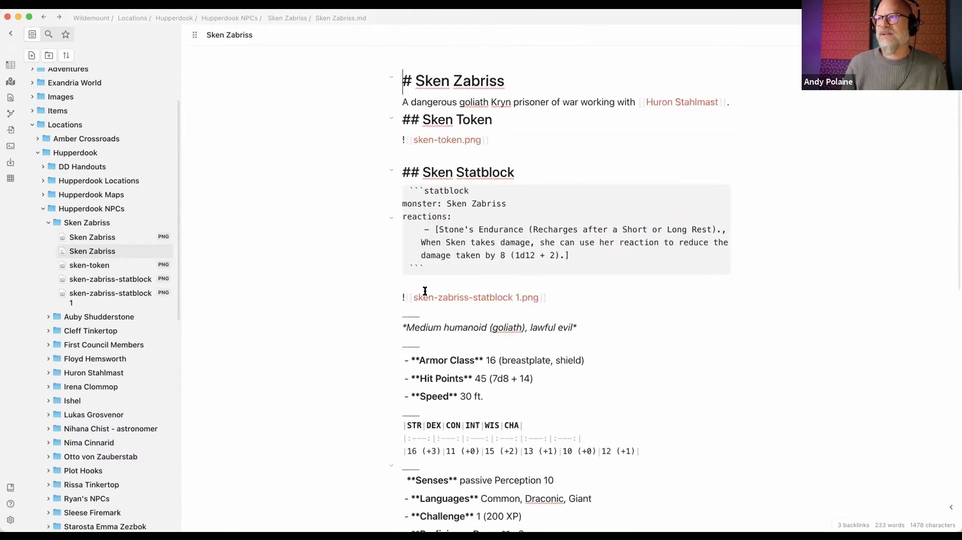
drag(402, 190, 460, 256)
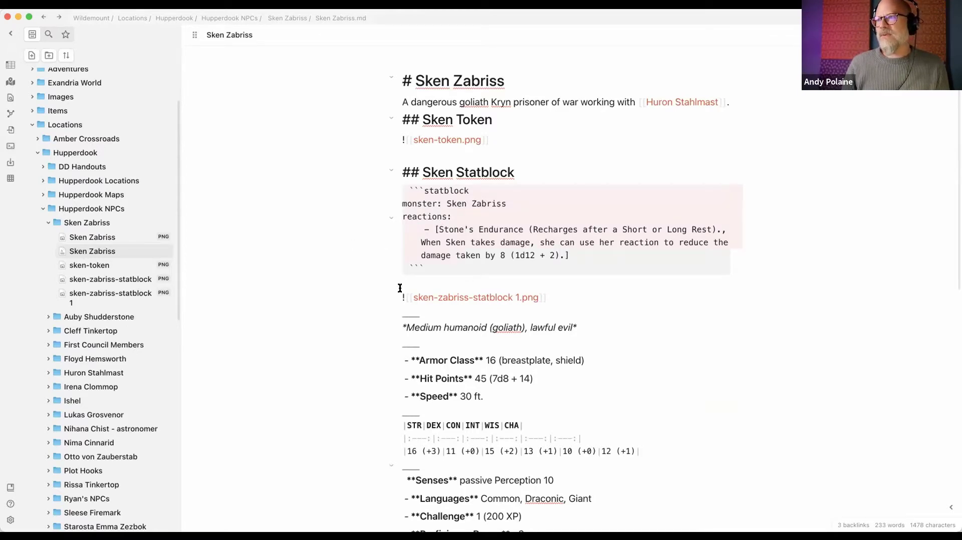
scroll(392, 239, down, 4)
key(super+e)
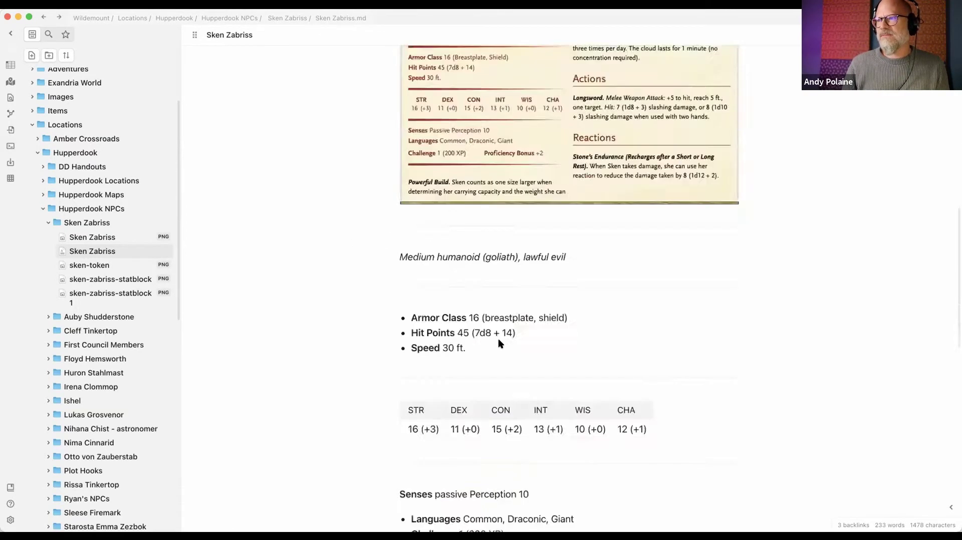
click(107, 227)
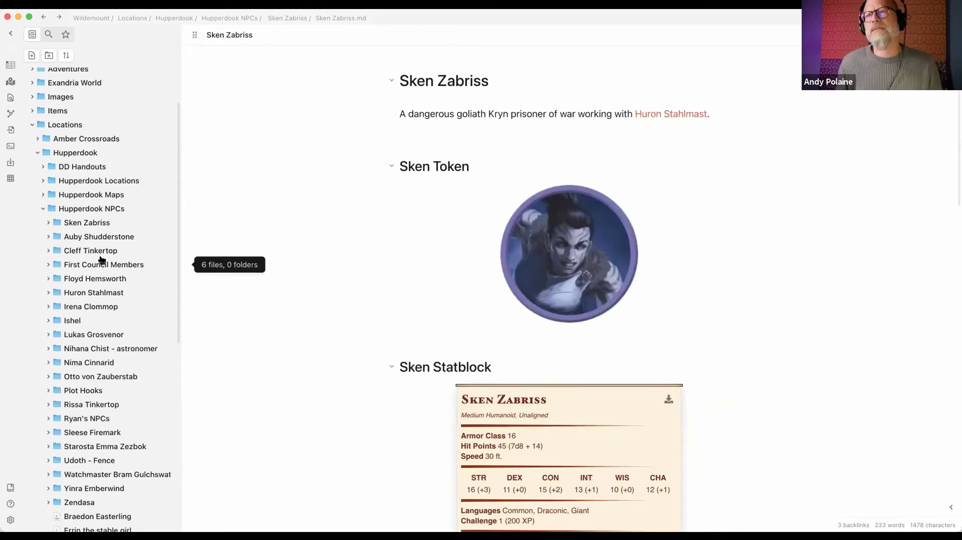
- Collapse the Hupperdook NPCs, Hupperdook and Locations folders in the Wildemount vault
click(84, 208)
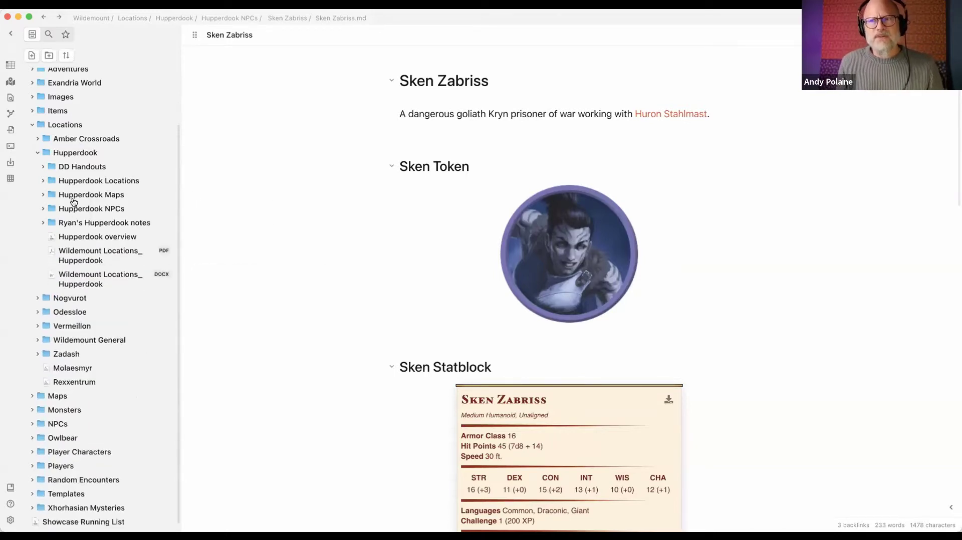
click(74, 153)
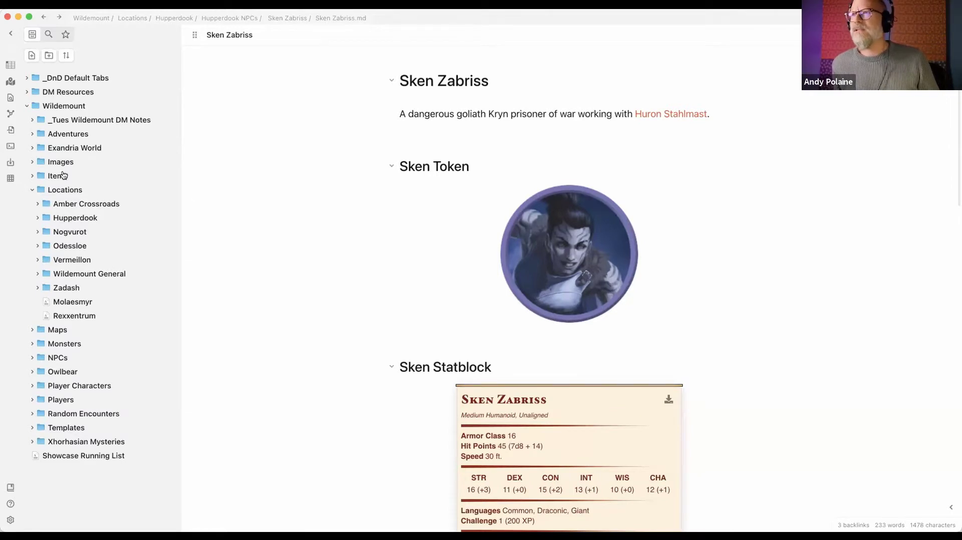
click(67, 191)
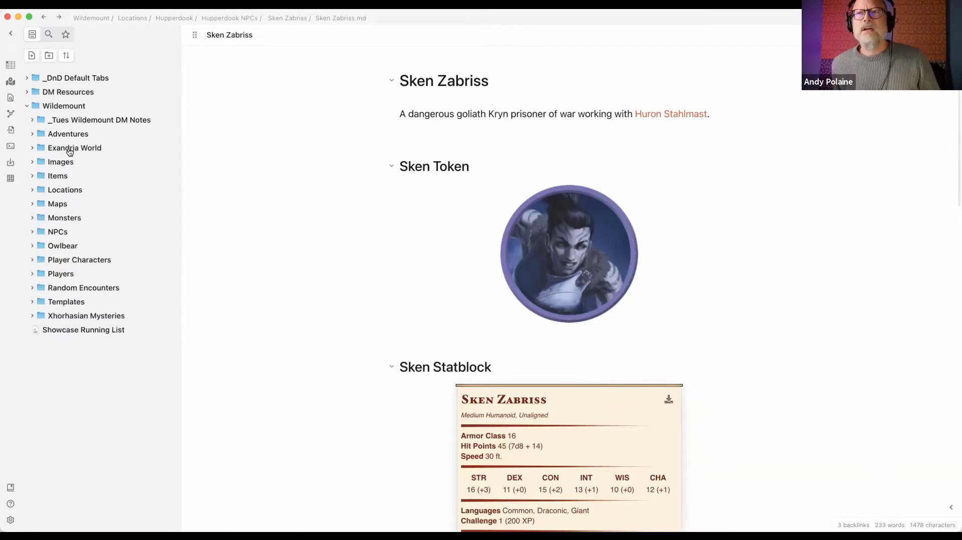
- Open the Fulbar Goodbarrel note under Amber Crossroads NPCs in Locations and examine its location, tags and status metadata in the source
click(63, 191)
click(70, 204)
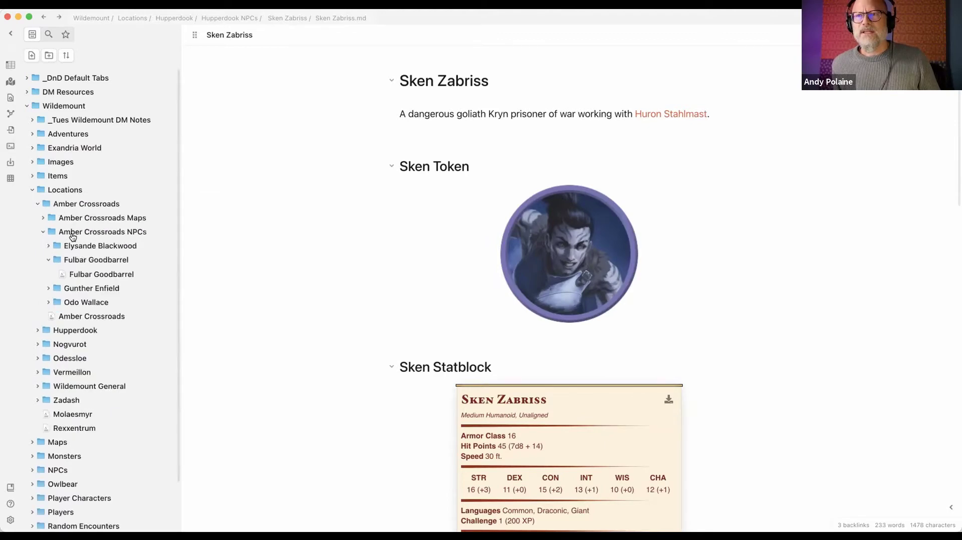
click(92, 275)
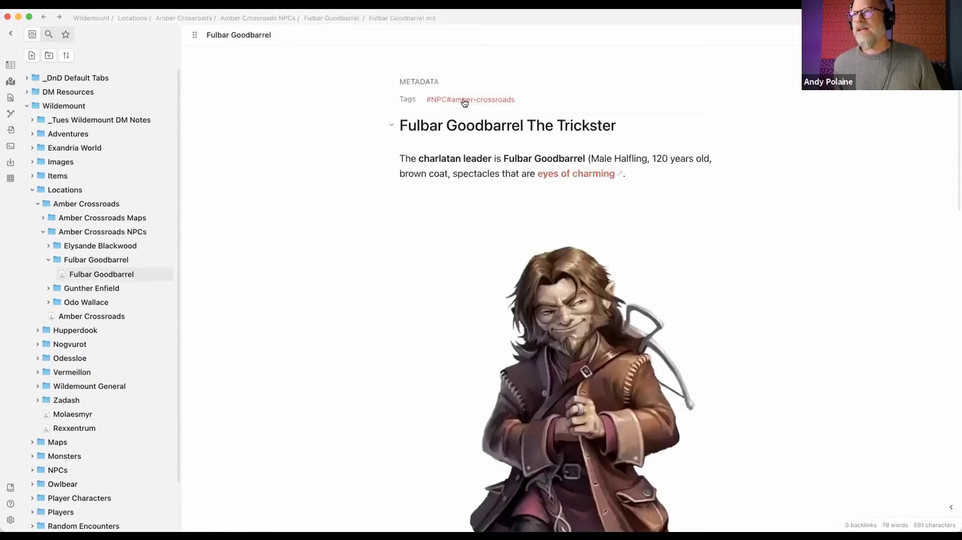
key(super+e)
scroll(451, 110, up, 3)
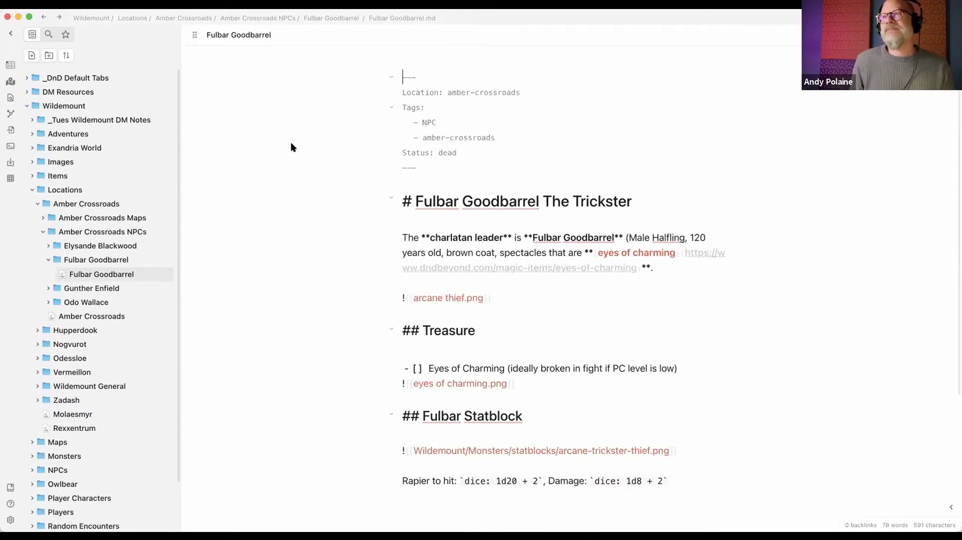
- Return the Fulbar Goodbarrel note to reading view and collapse the Amber Crossroads and Locations folders
key(super+e)
click(43, 231)
click(51, 209)
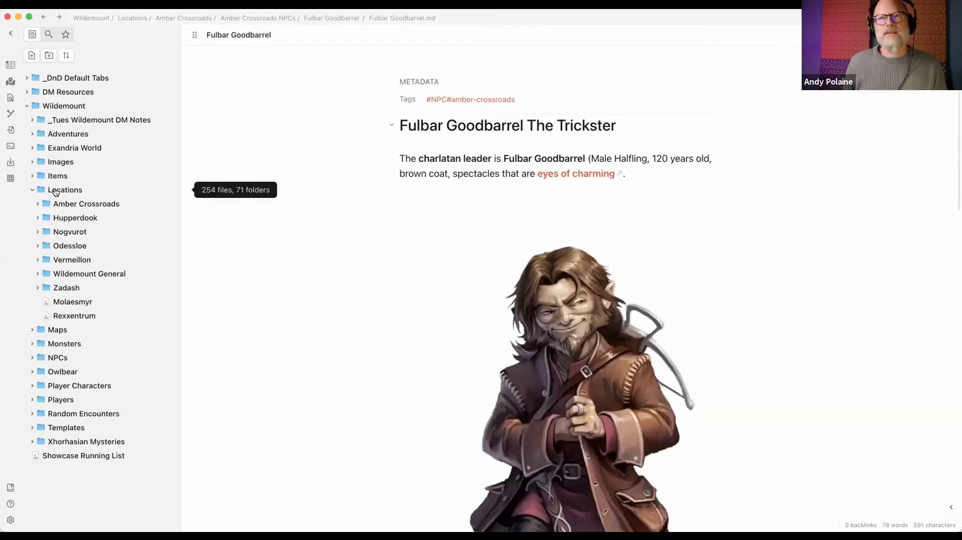
click(55, 192)
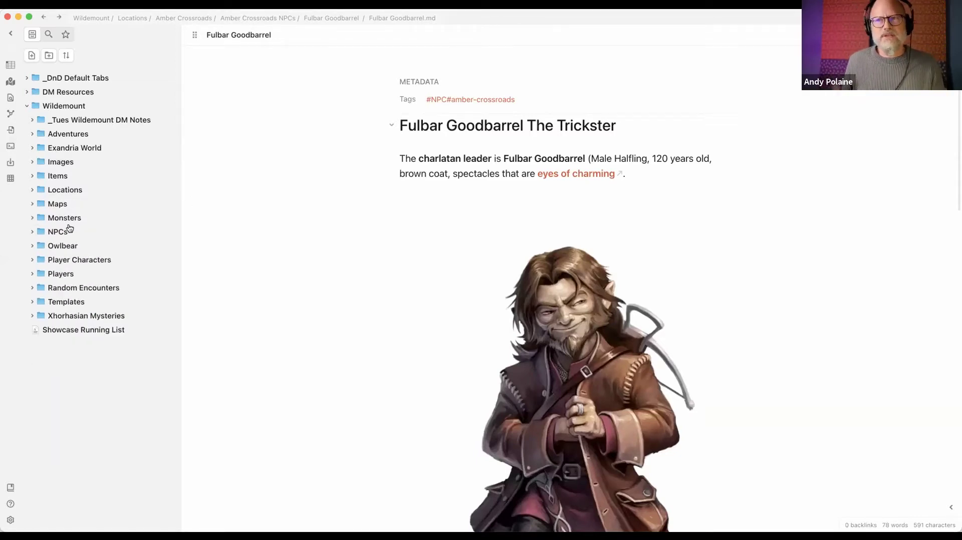
- Expand _Tues Wildemount DM Notes and its Previous Session Notes folder, and open the 00 Previous Sessions Lister note
click(70, 122)
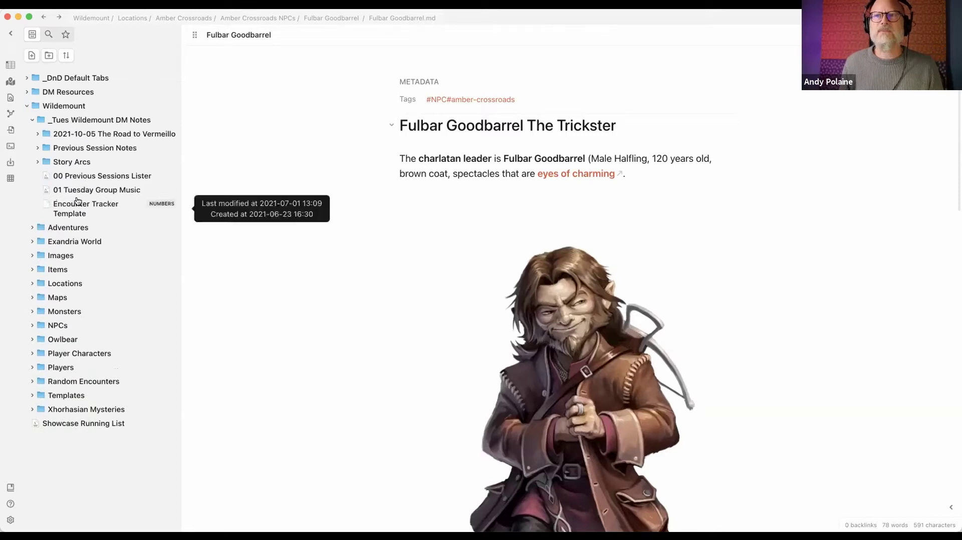
click(85, 149)
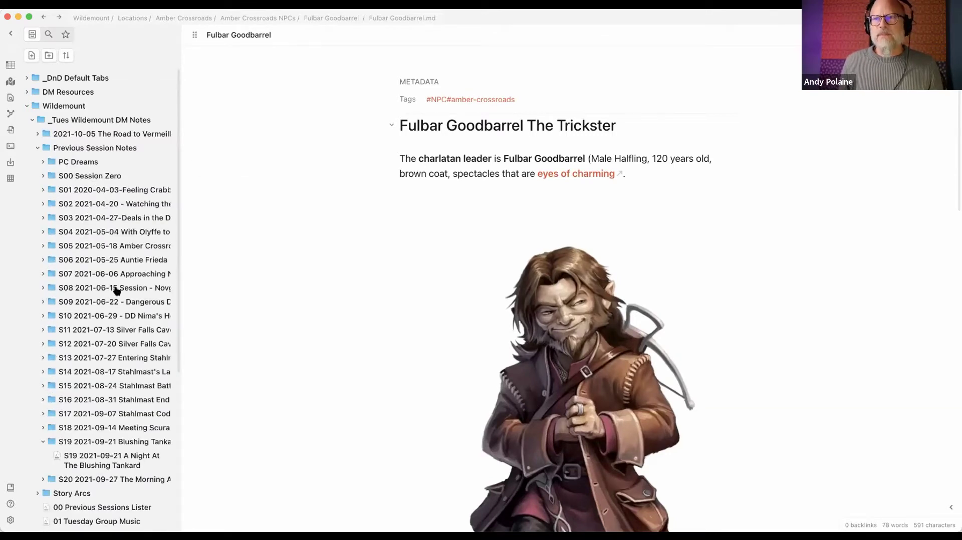
scroll(103, 248, down, 3)
scroll(104, 248, down, 3)
click(95, 303)
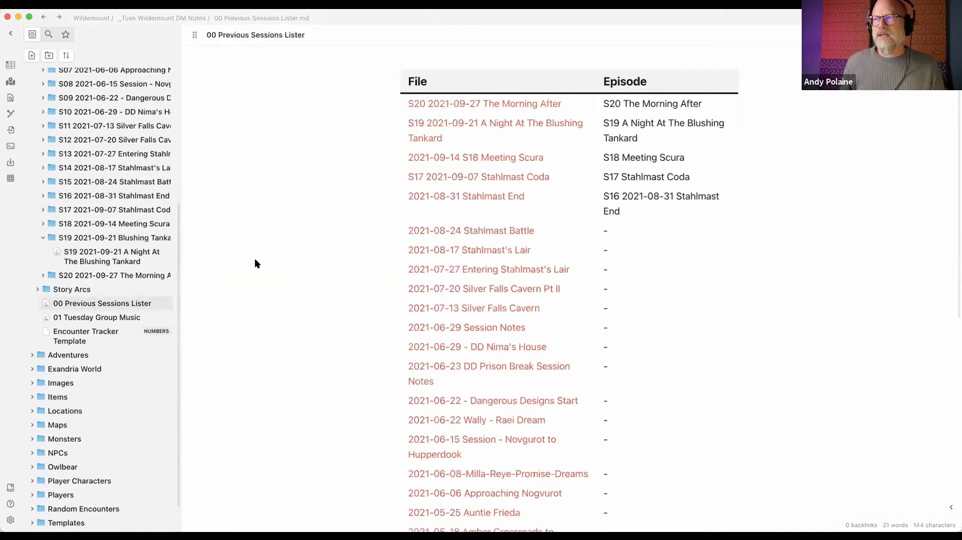
- Examine the lister note's Dataview query in source against the Previous Session Notes folder, and return to reading view
key(super+e)
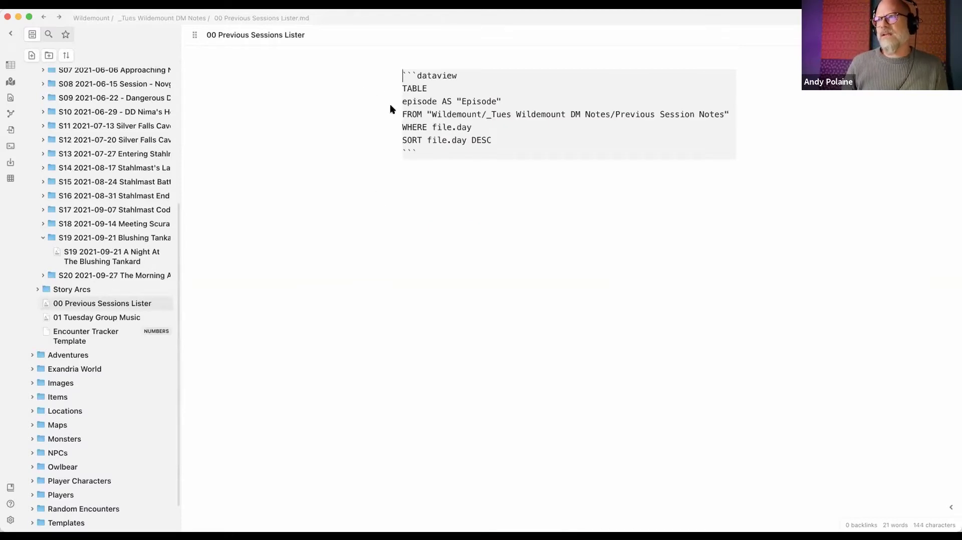
drag(400, 83, 430, 140)
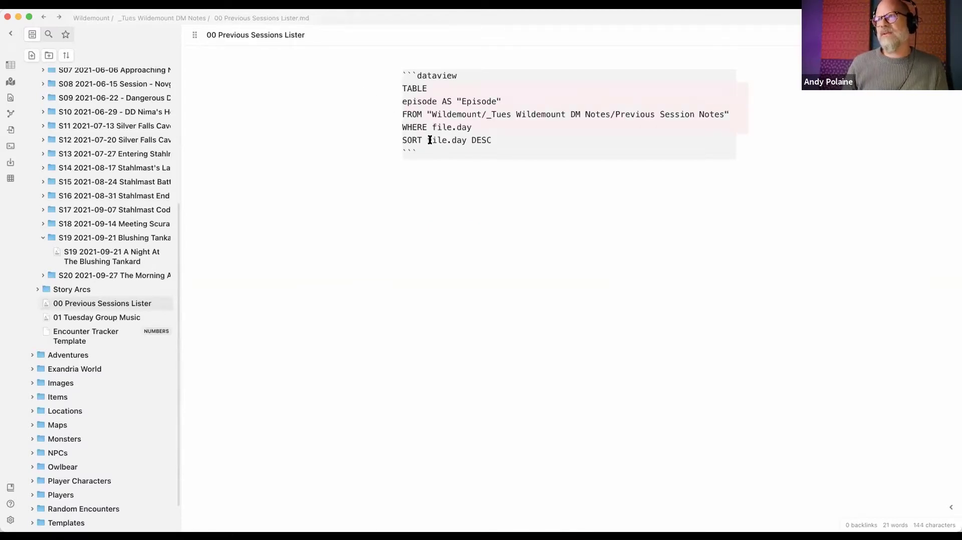
scroll(135, 161, up, 8)
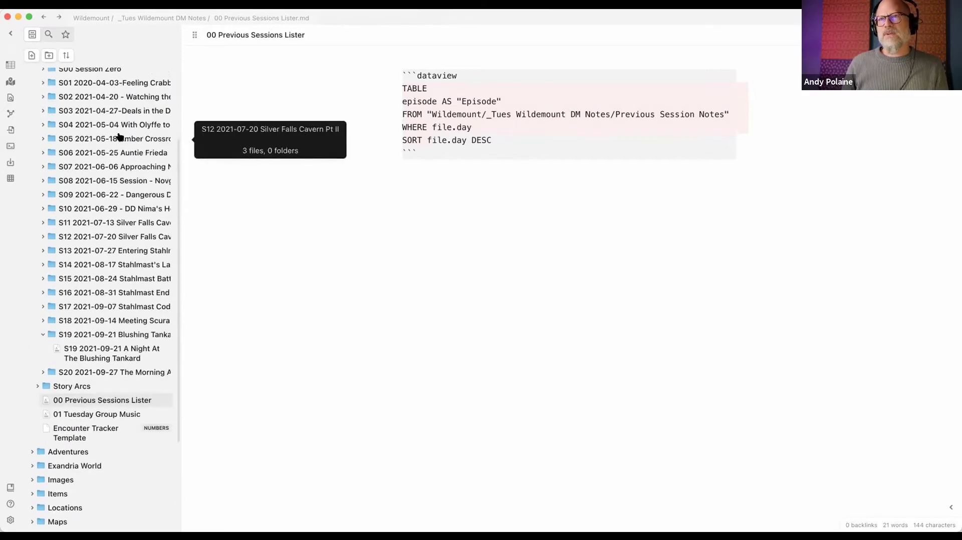
click(464, 161)
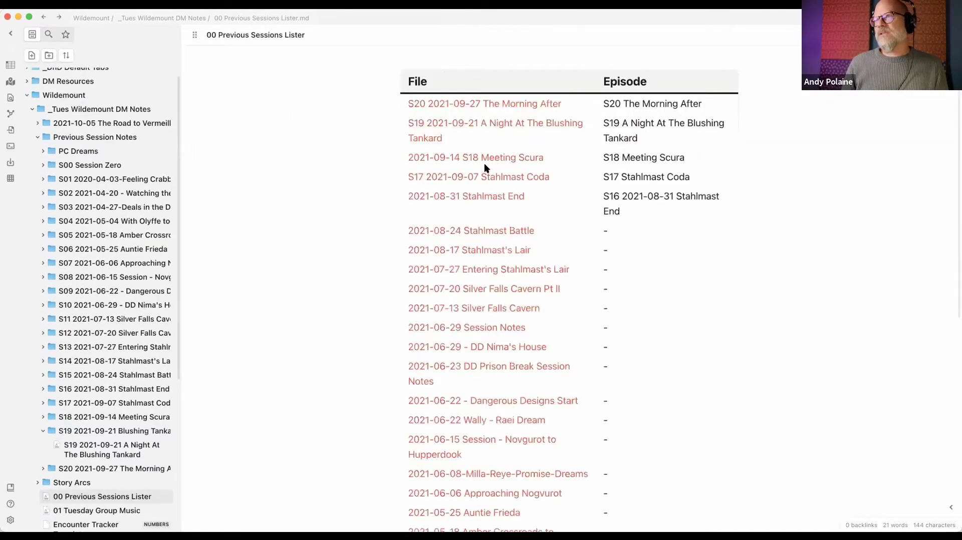
- Look through the sessions table, open the 2021-05-18 Amber Crossroads to Nogvurot note in a second pane, skim it and close it
scroll(461, 170, down, 7)
scroll(460, 198, up, 7)
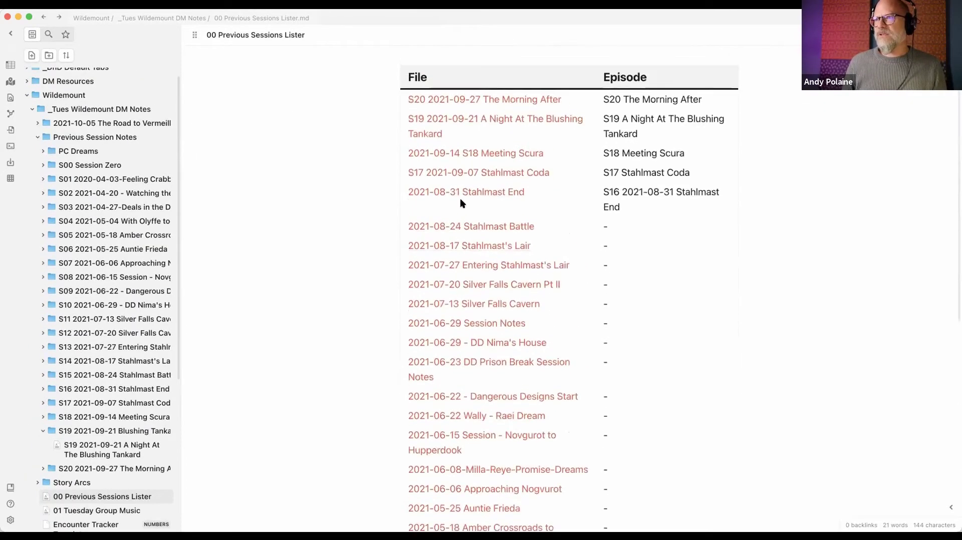
scroll(441, 138, down, 7)
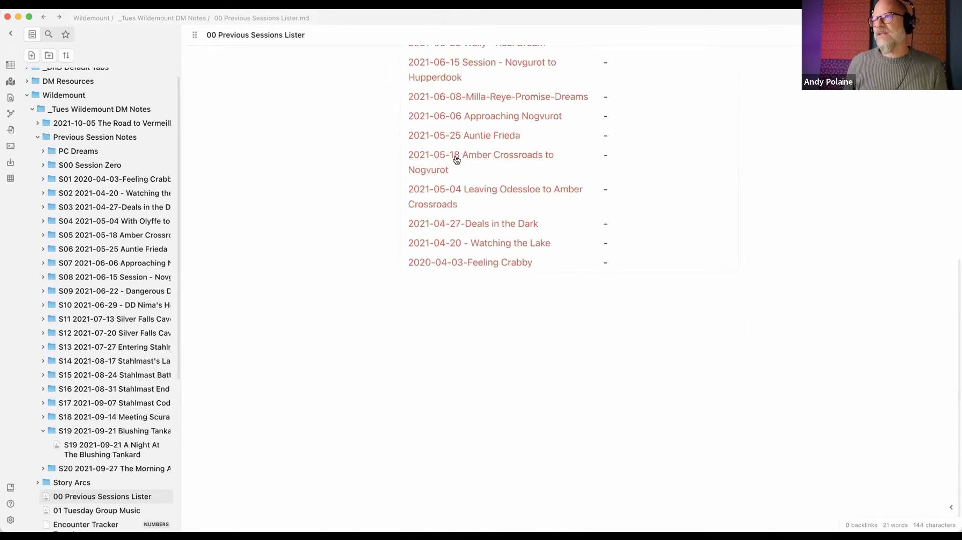
super+click(454, 155)
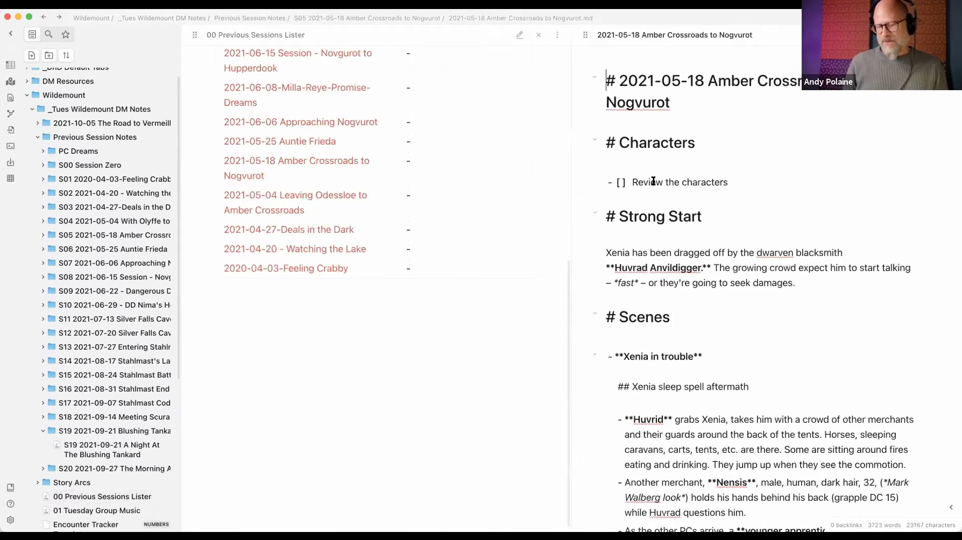
scroll(716, 181, down, 10)
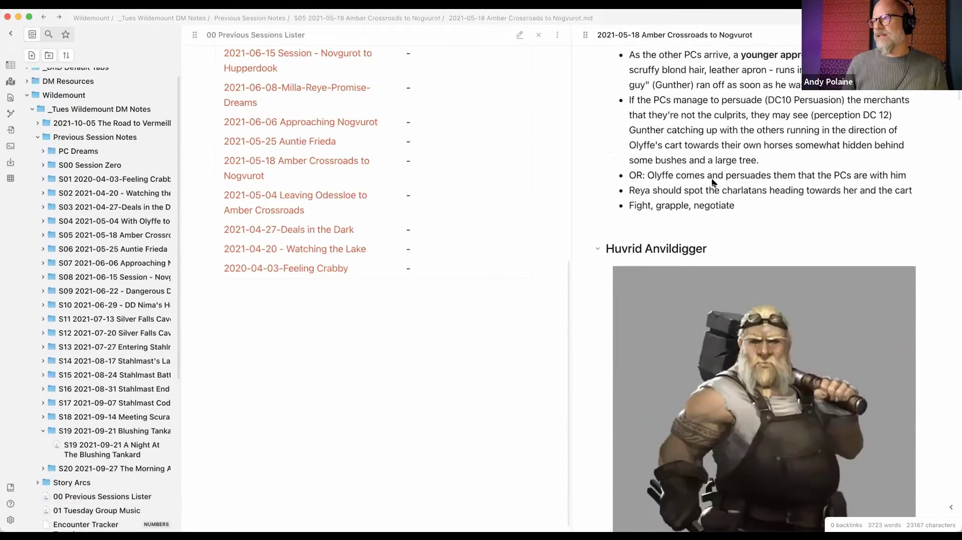
scroll(714, 182, down, 15)
scroll(714, 182, up, 20)
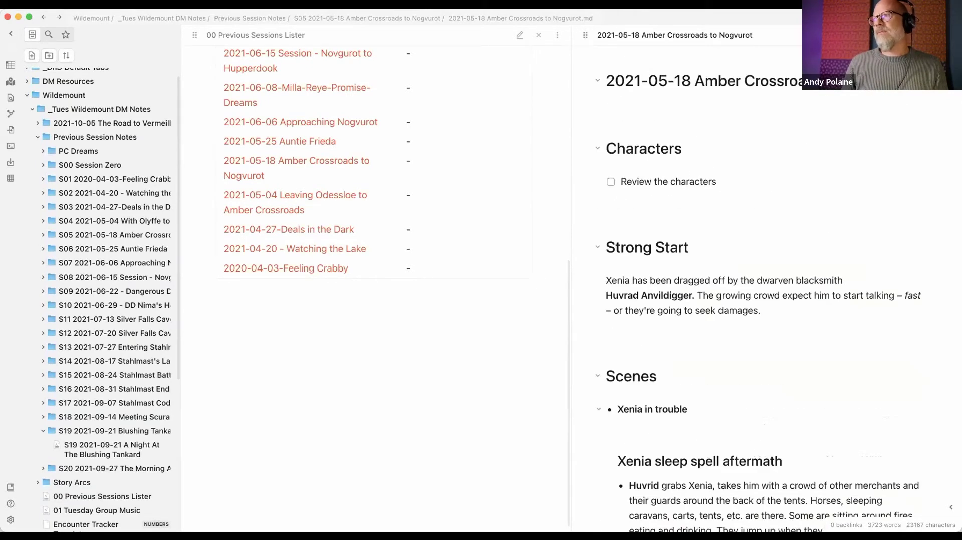
click(925, 35)
scroll(629, 128, up, 5)
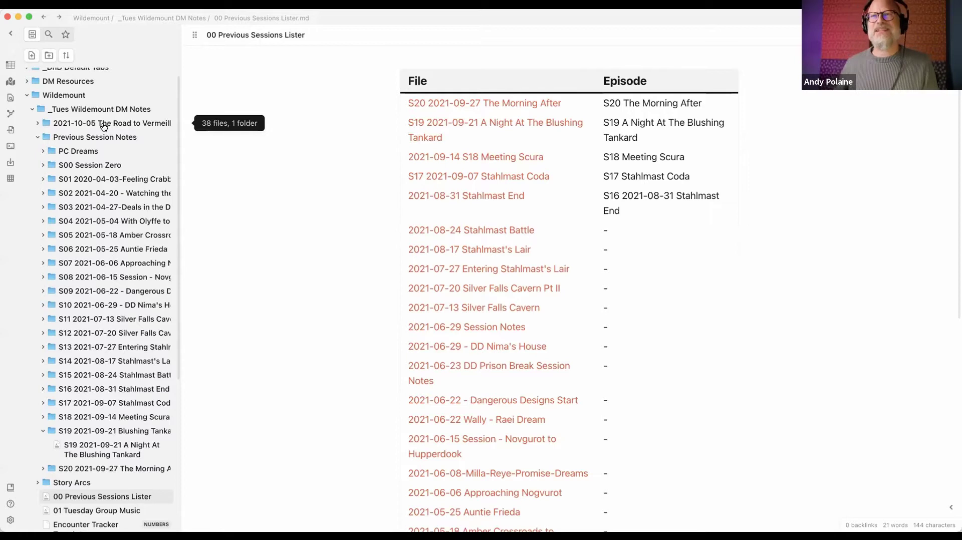
scroll(103, 129, down, 5)
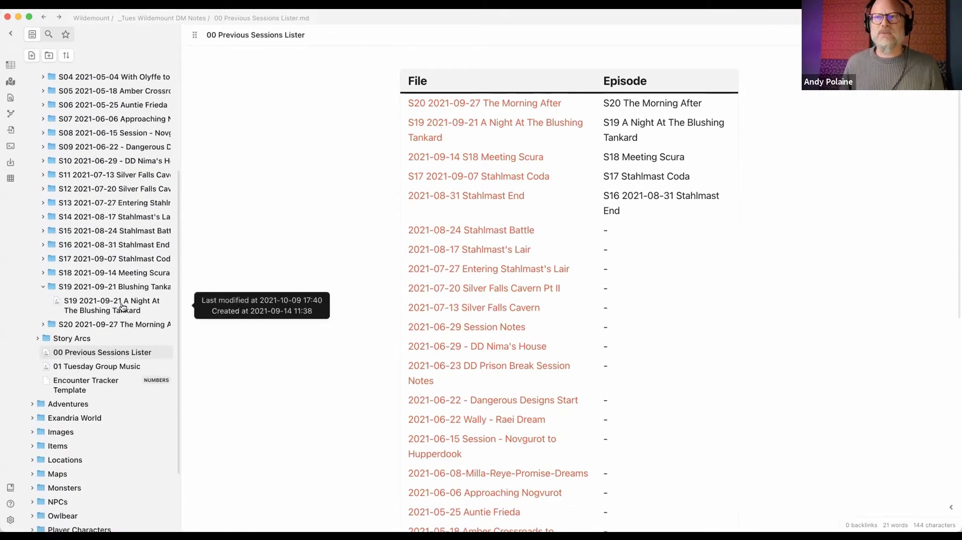
click(98, 304)
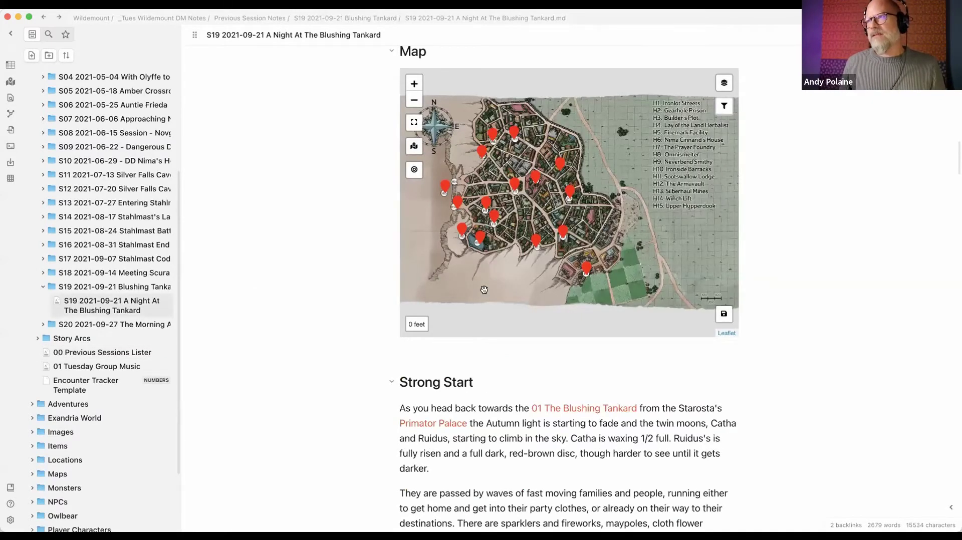
scroll(484, 290, up, 3)
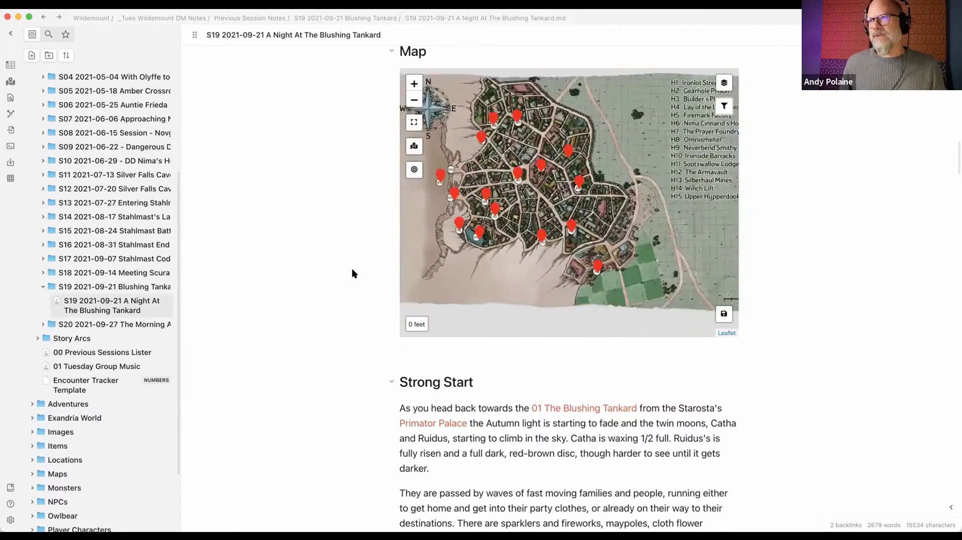
scroll(354, 274, up, 10)
scroll(355, 271, up, 10)
- Show the session note's source and examine its front matter, calendar link, preparation checklist and leaflet map code
key(super+e)
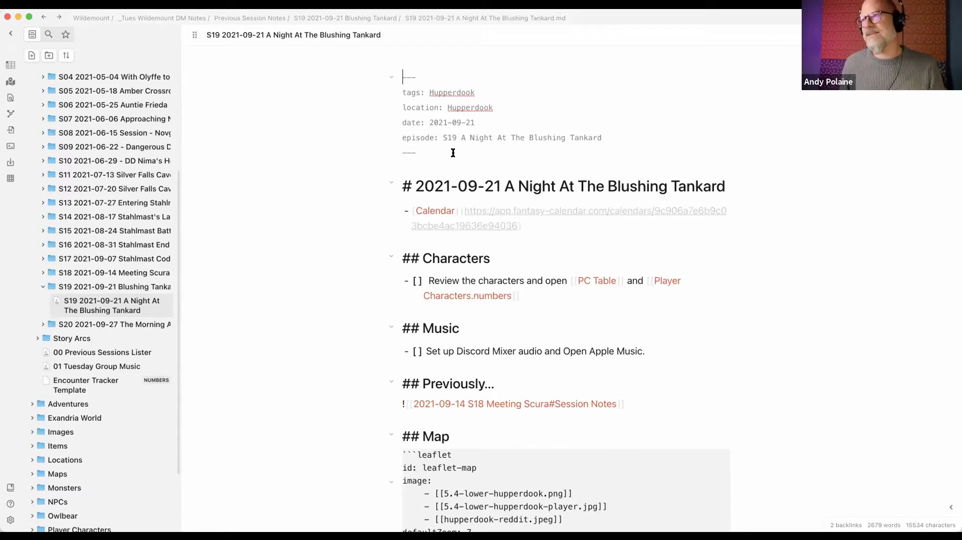
scroll(458, 165, down, 3)
click(546, 159)
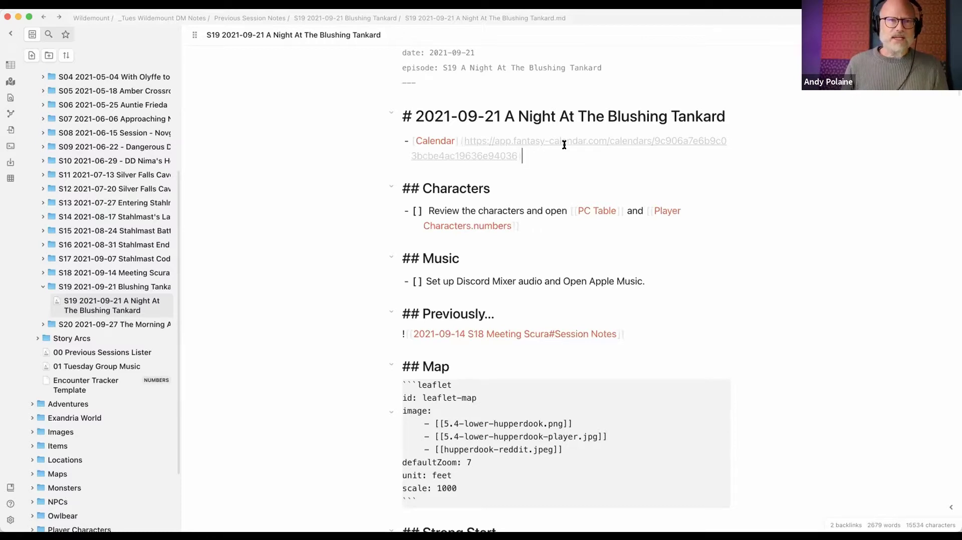
scroll(526, 152, down, 2)
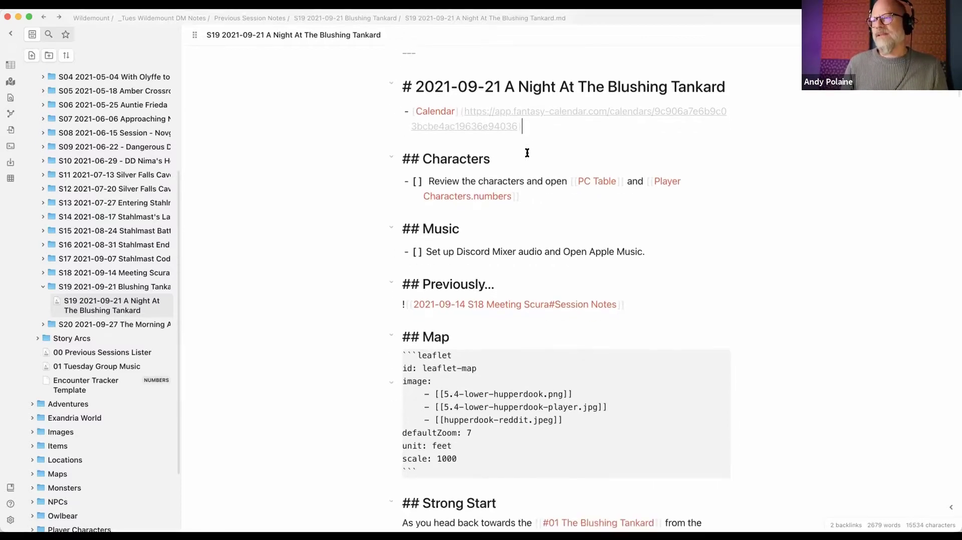
scroll(538, 162, down, 1)
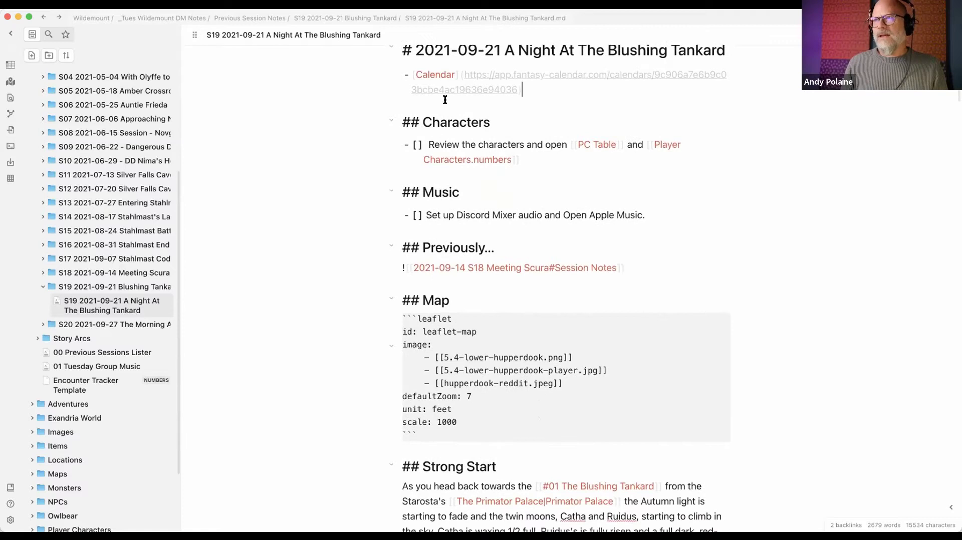
scroll(438, 105, up, 6)
- Expand the Templates folder to locate the Session Notes Template
scroll(132, 260, down, 4)
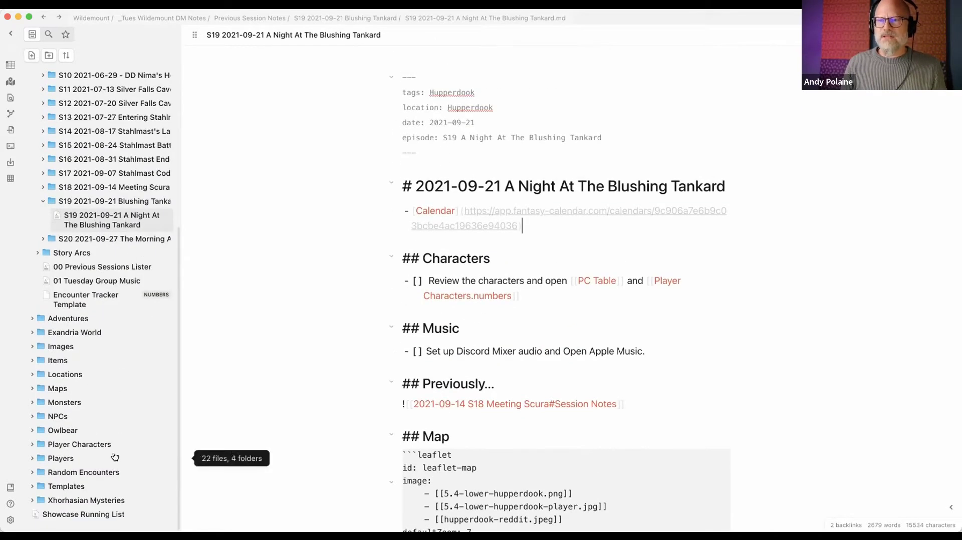
click(90, 486)
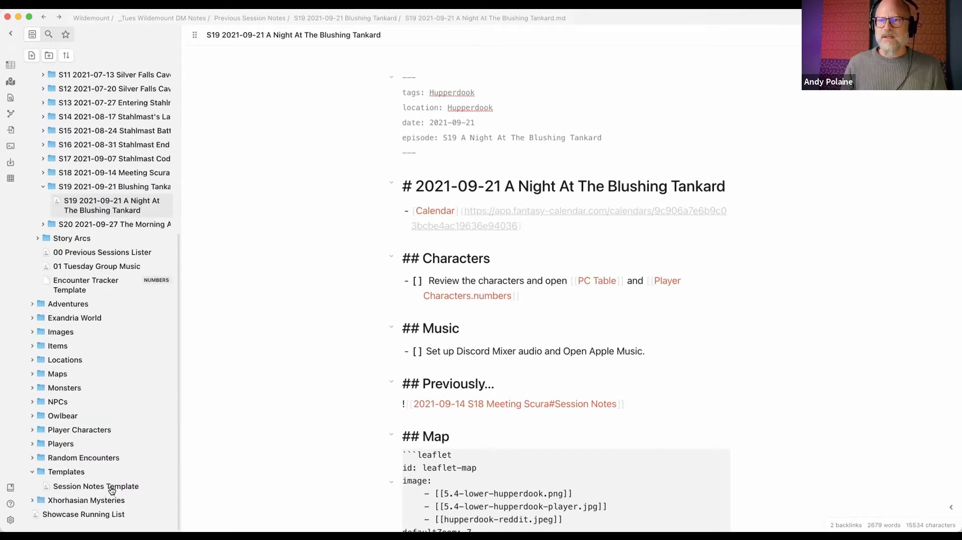
scroll(100, 451, up, 4)
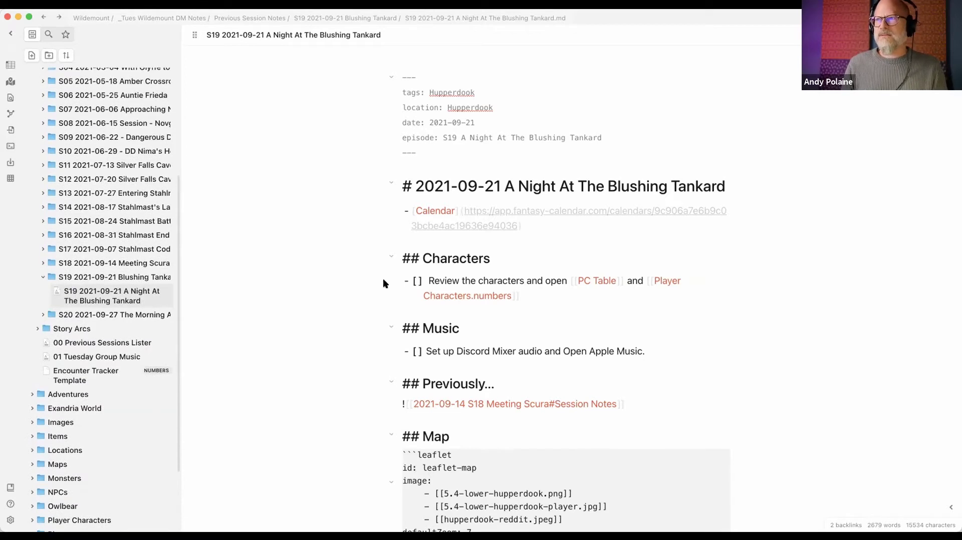
- Examine the embedded 2021-09-14 S18 Meeting Scura session notes under the Previously heading, first in source and then in reading view
scroll(490, 247, down, 6)
scroll(430, 257, down, 1)
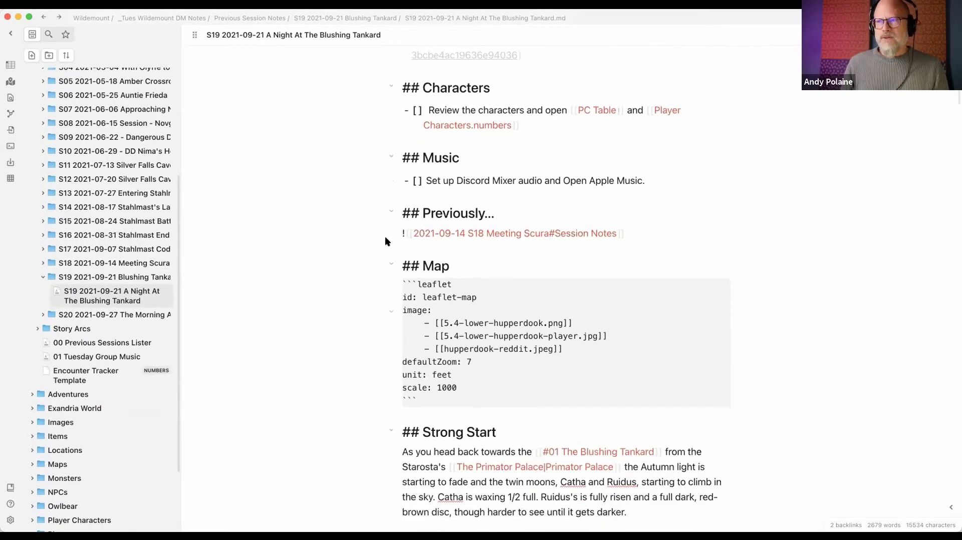
click(401, 235)
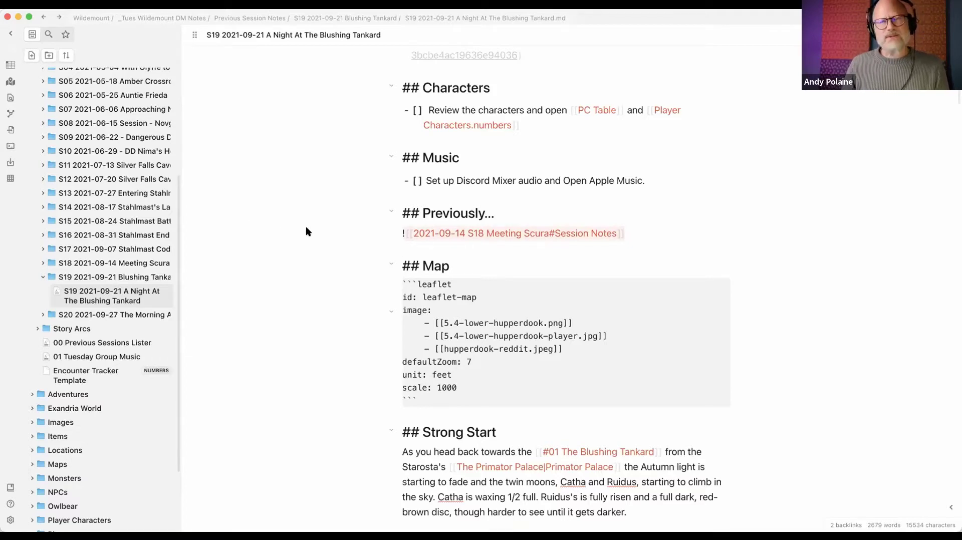
click(652, 233)
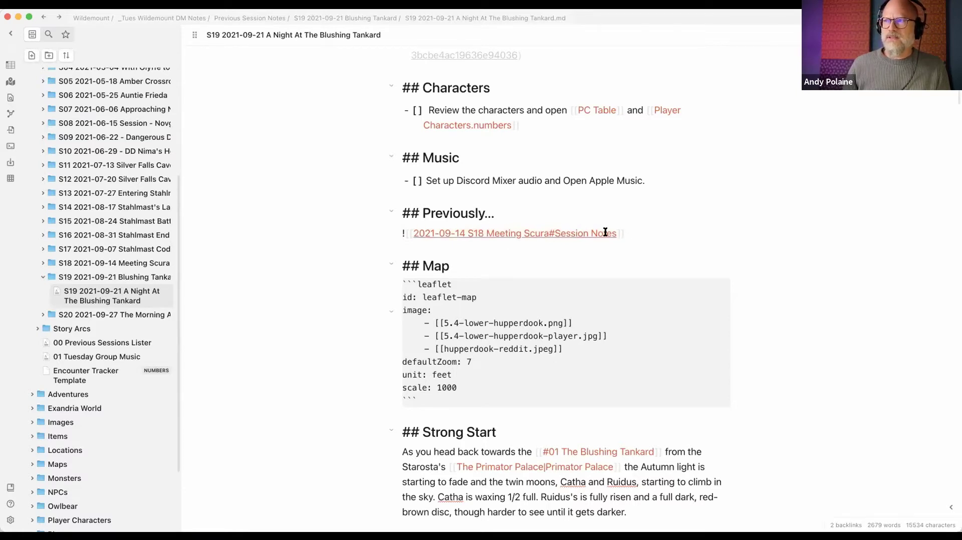
key(super+e)
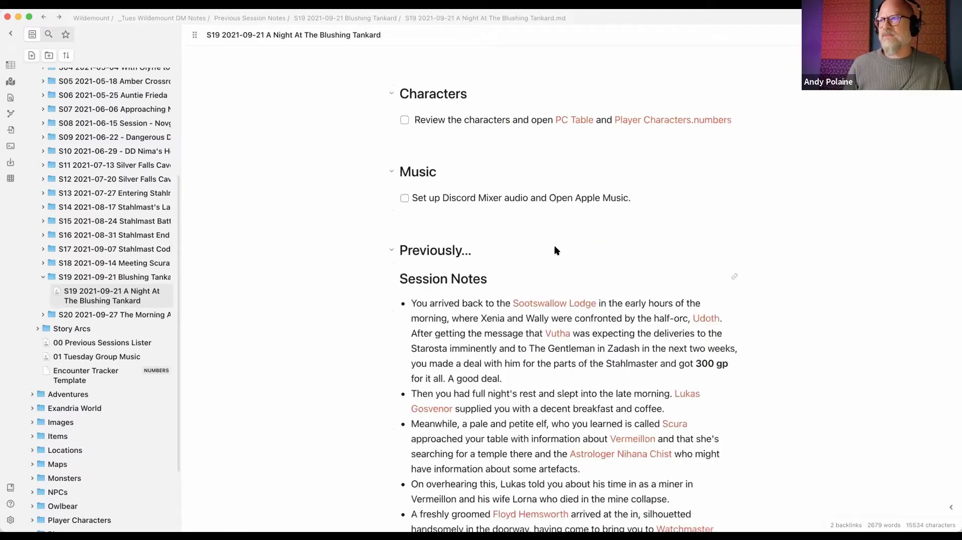
- Read the embedded recap under Previously, open its source note 2021-09-14 S18 Meeting Scura, and return to the S19 session note
scroll(450, 244, down, 10)
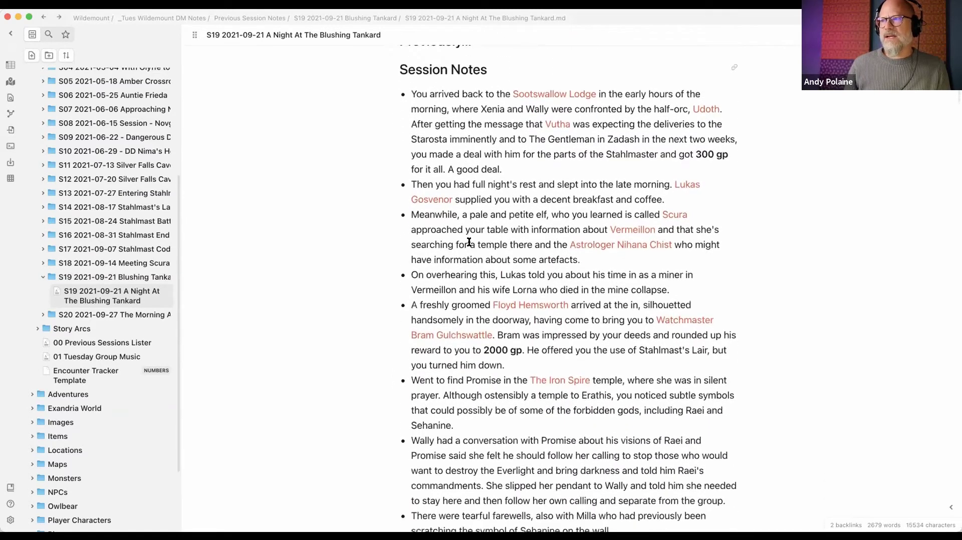
scroll(469, 242, down, 20)
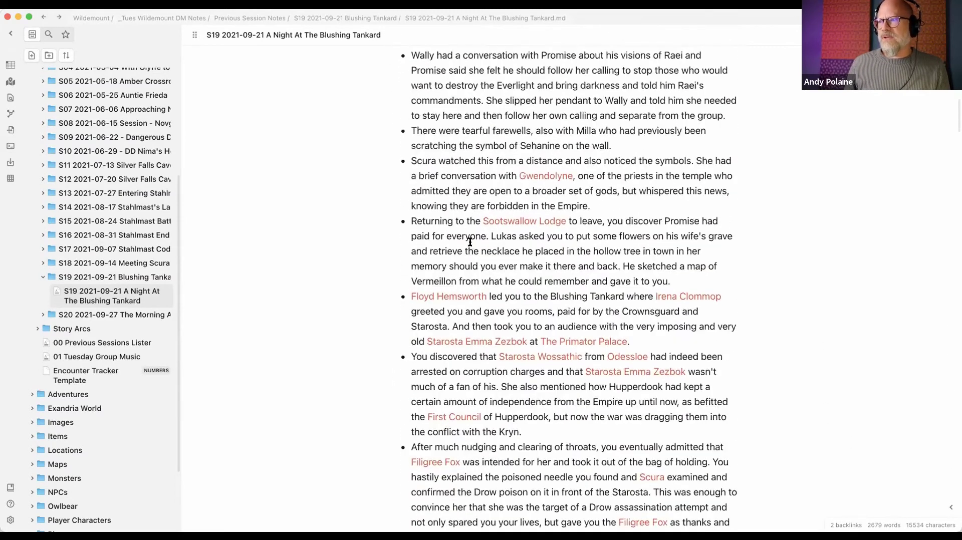
scroll(469, 246, up, 20)
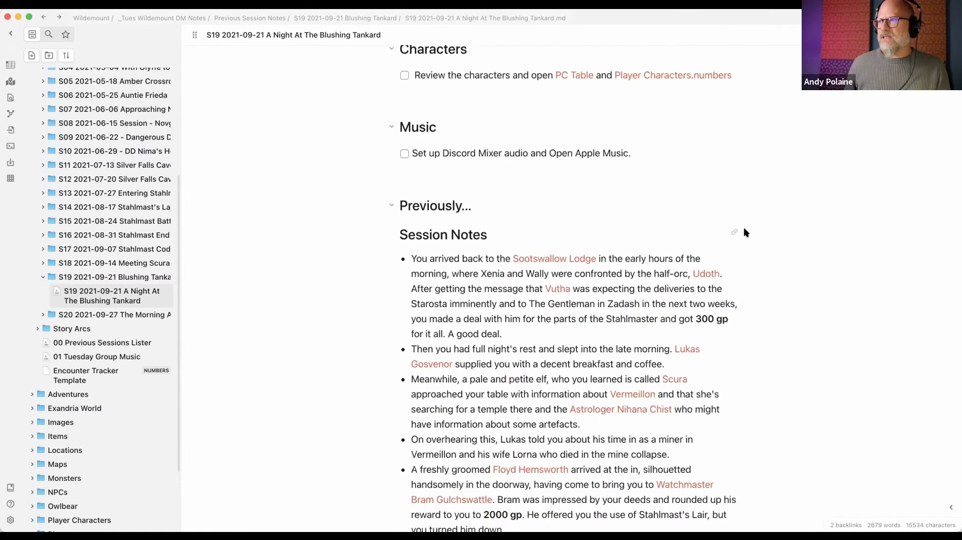
click(732, 232)
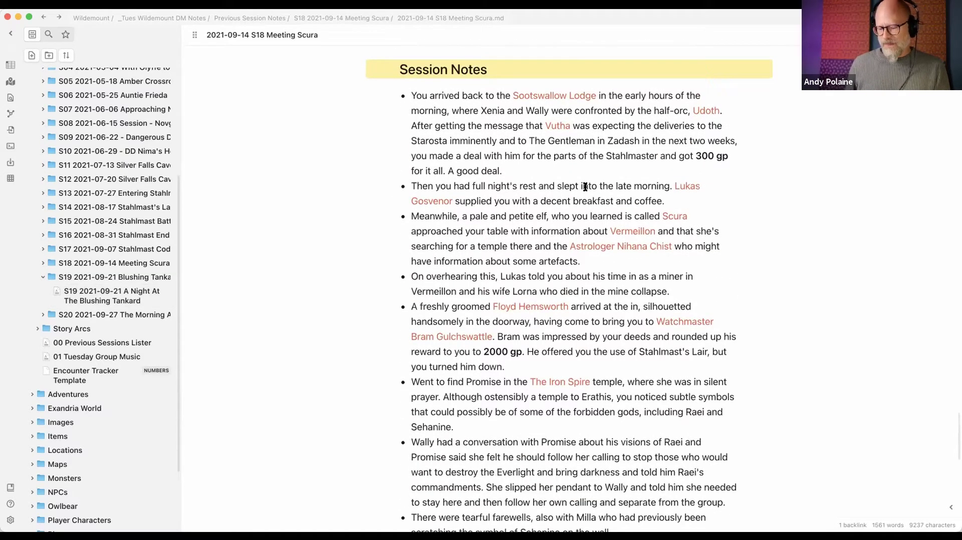
key(super+alt+Left)
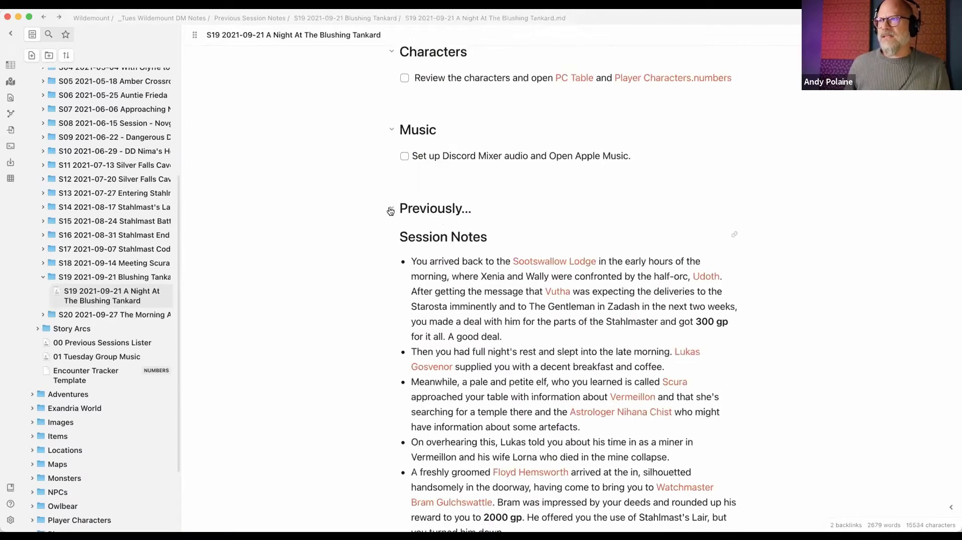
- Collapse the Previously section and bring the session note's Map section into view
click(391, 211)
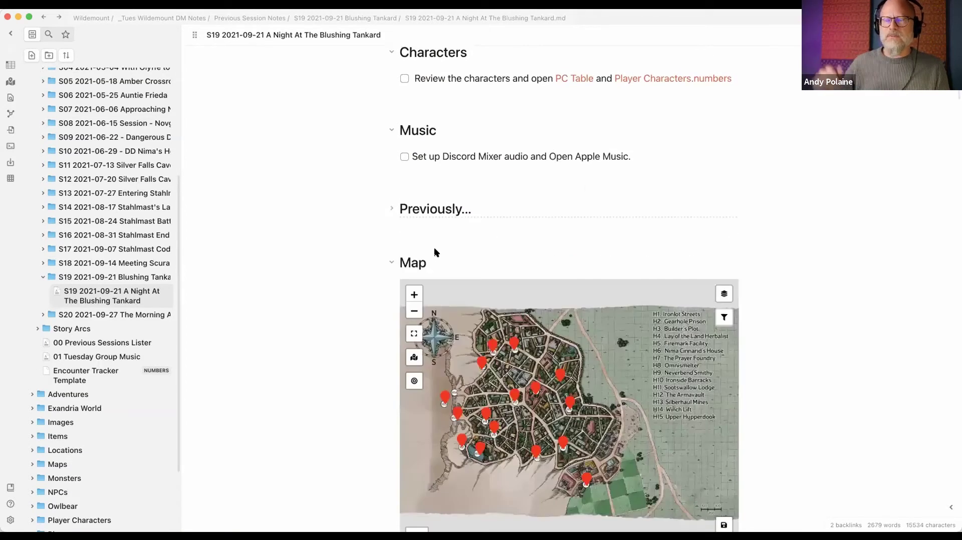
scroll(434, 248, down, 1)
scroll(434, 247, down, 2)
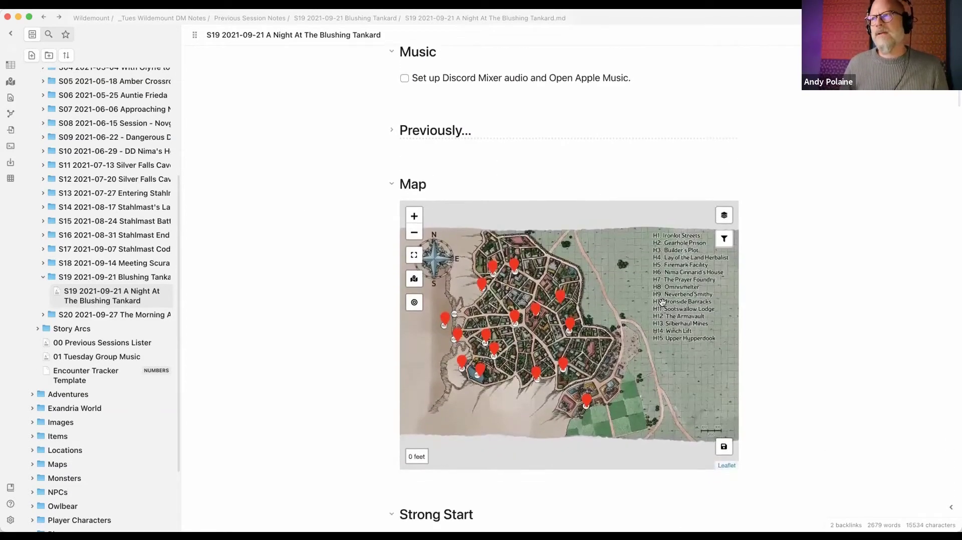
scroll(661, 301, up, 2)
scroll(501, 270, down, 2)
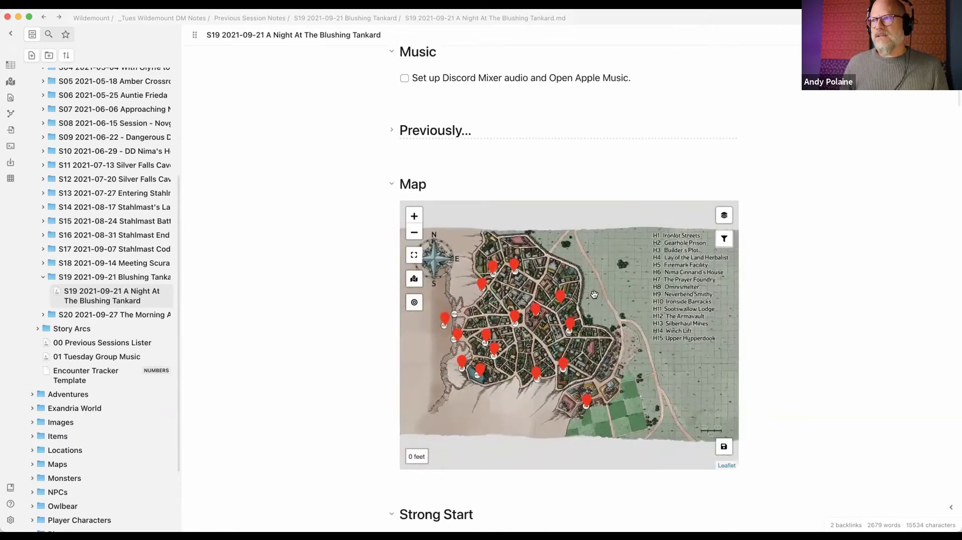
scroll(571, 292, up, 3)
scroll(571, 293, up, 2)
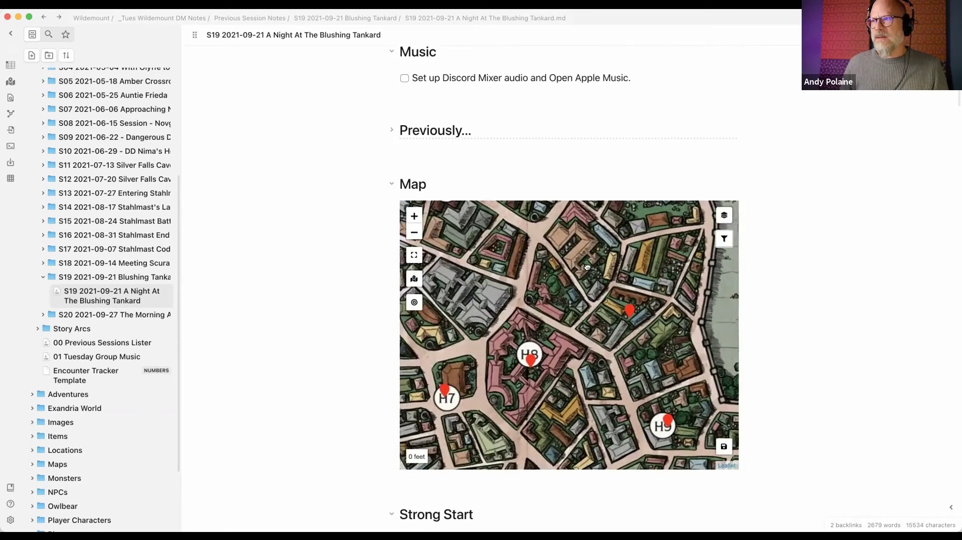
mouse_move(511, 293)
mouse_down()
mouse_move(543, 300)
mouse_move(583, 343)
mouse_up()
mouse_move(589, 223)
mouse_move(498, 233)
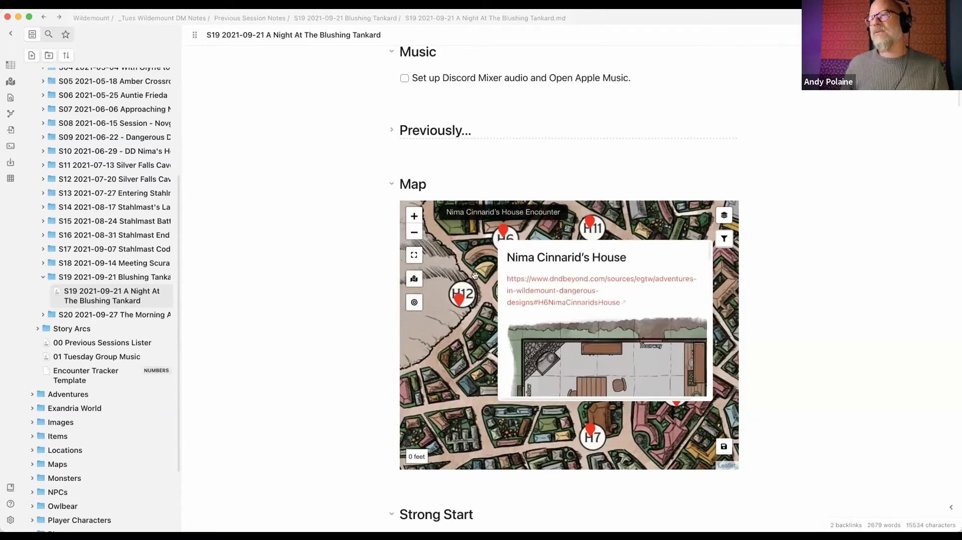
drag(567, 290, 551, 276)
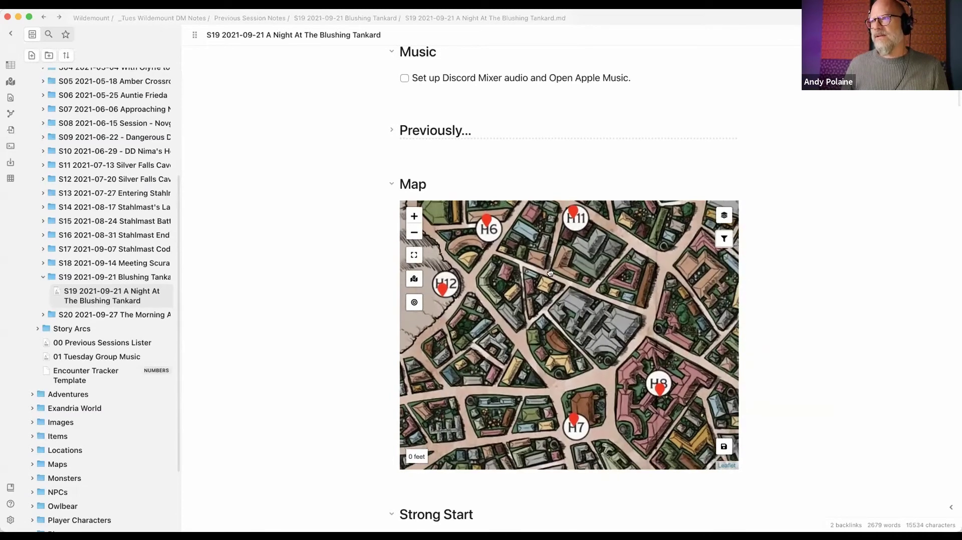
click(414, 233)
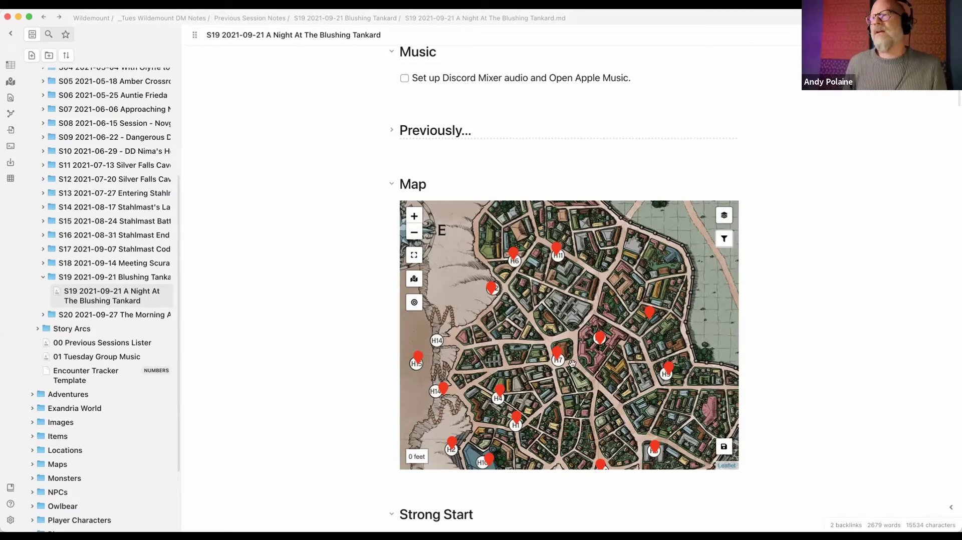
- Preview the Lay of the Land herbalist shop note from its H4 map marker and read through the preview
mouse_move(505, 388)
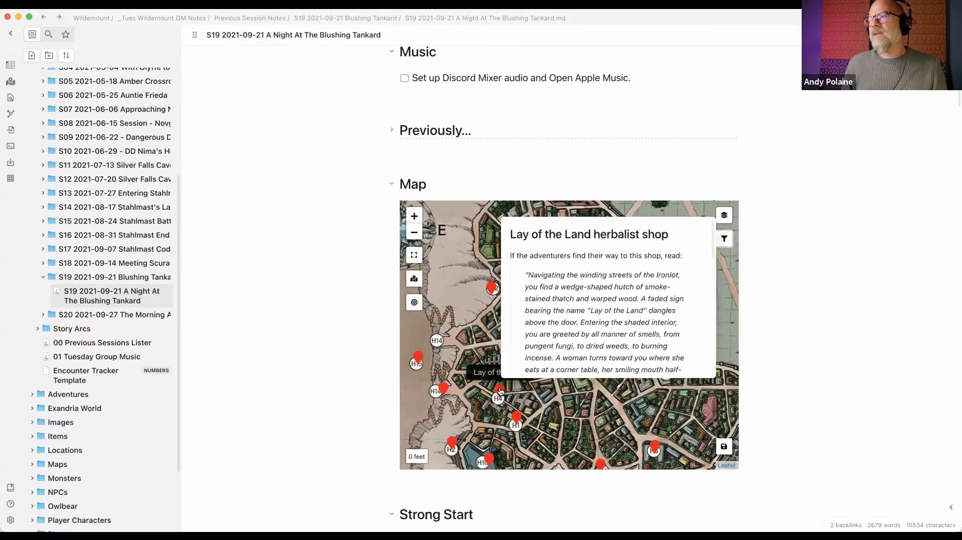
scroll(571, 303, down, 10)
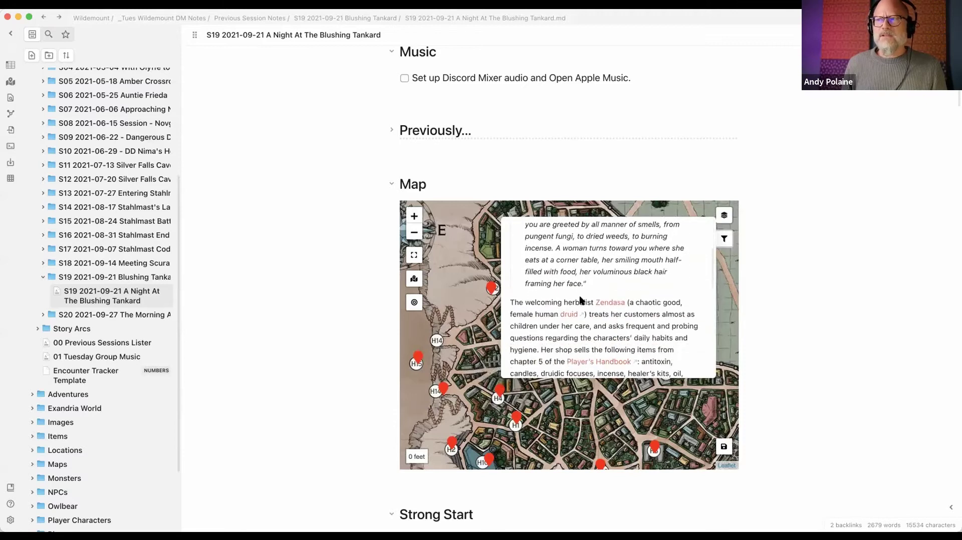
scroll(581, 301, up, 10)
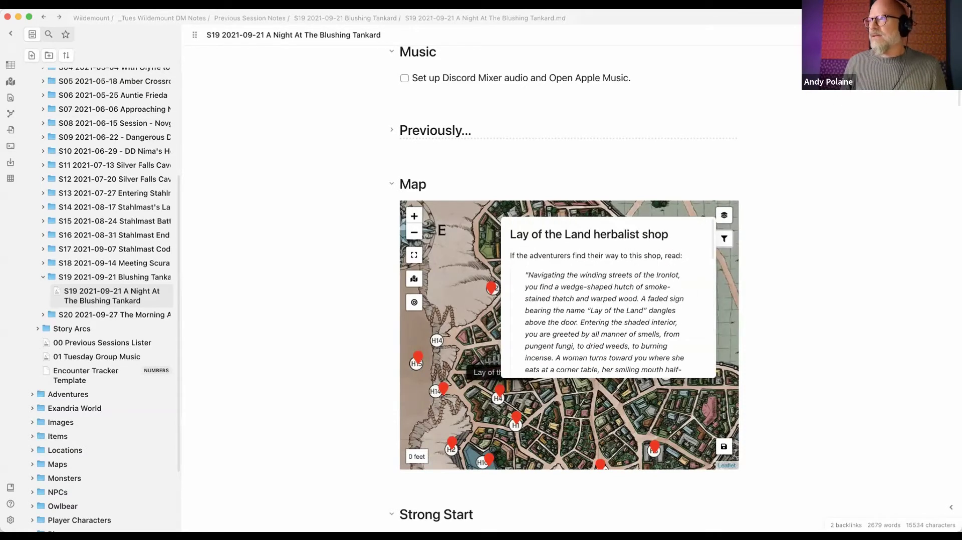
click(951, 35)
click(951, 35)
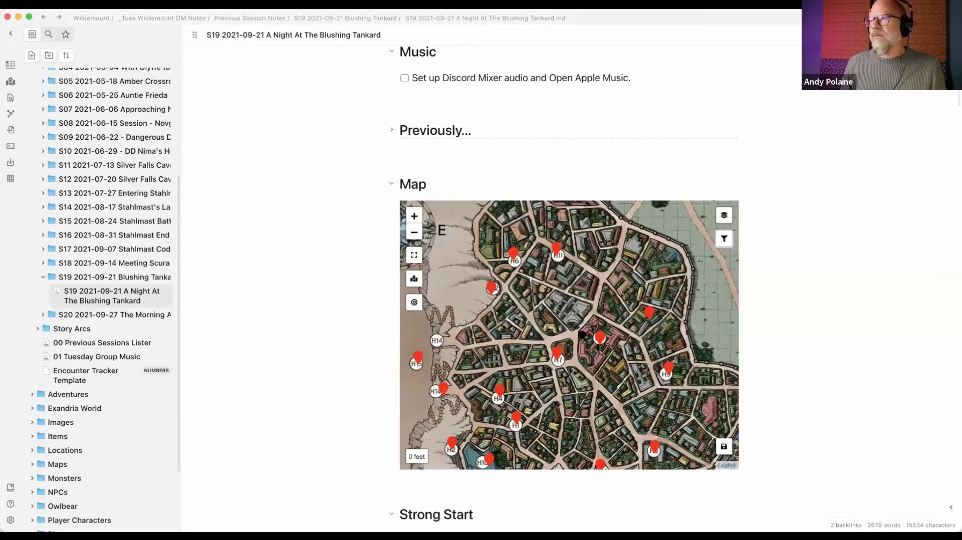
- Open the Lay of the Land note from its map marker in a pane beside the session note
click(499, 388)
scroll(841, 114, down, 3)
scroll(840, 112, up, 3)
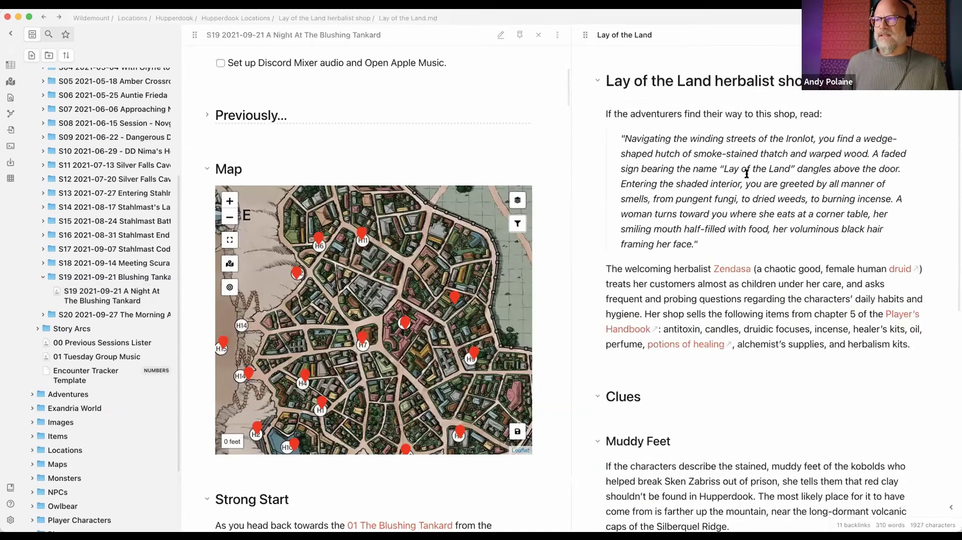
- Look over the linked Zendasa NPC note, return to the Lay of the Land note, and close that pane
click(728, 269)
scroll(778, 182, down, 10)
scroll(779, 182, up, 5)
scroll(779, 182, up, 4)
scroll(779, 181, down, 3)
scroll(780, 181, up, 5)
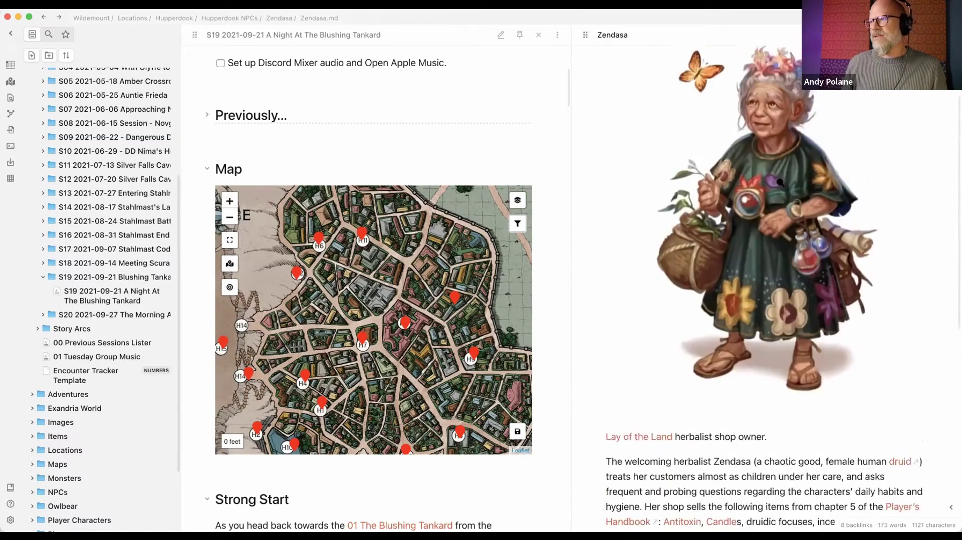
key(super+alt+Left)
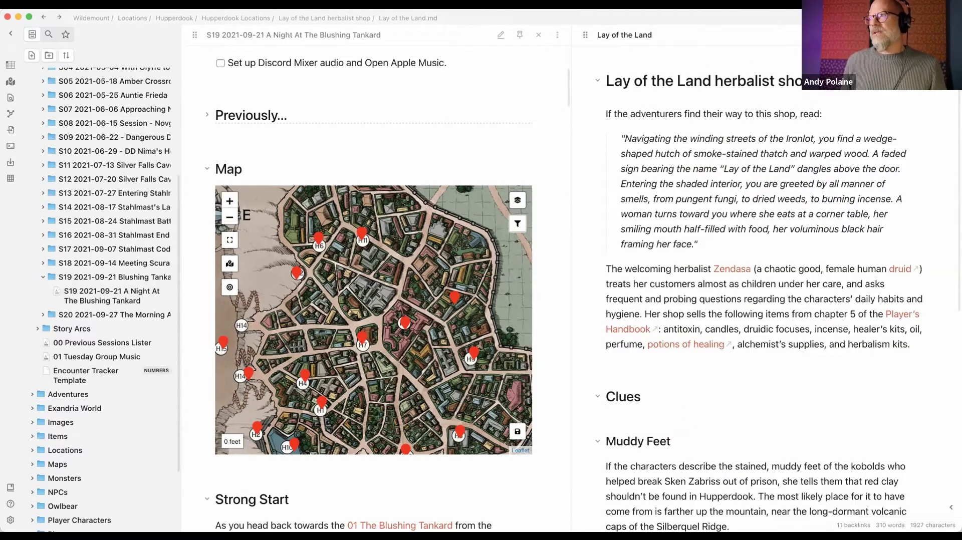
key(super+w)
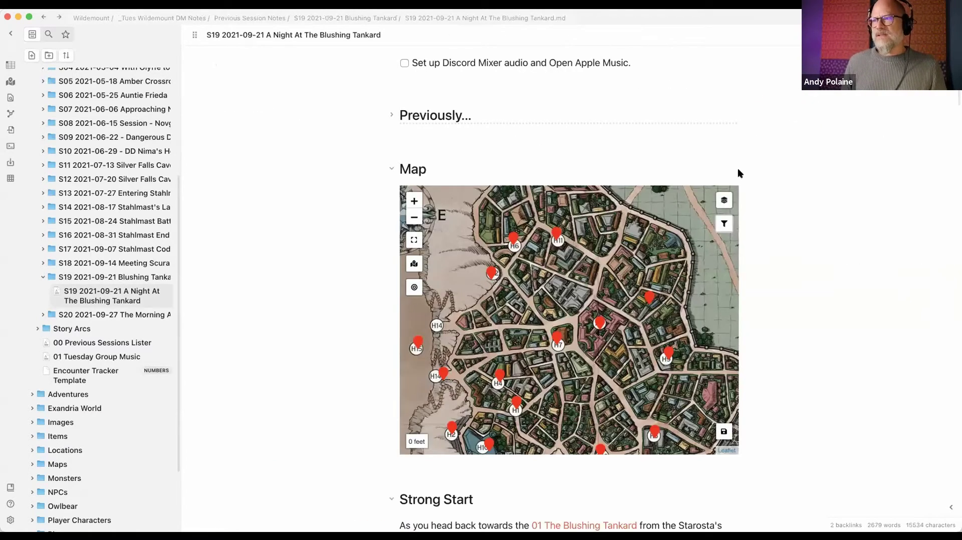
- Read the session note's Strong Start and Scenes sections, including Street Festivities, the vendors and A Night at The Blushing Tankard
scroll(736, 165, down, 5)
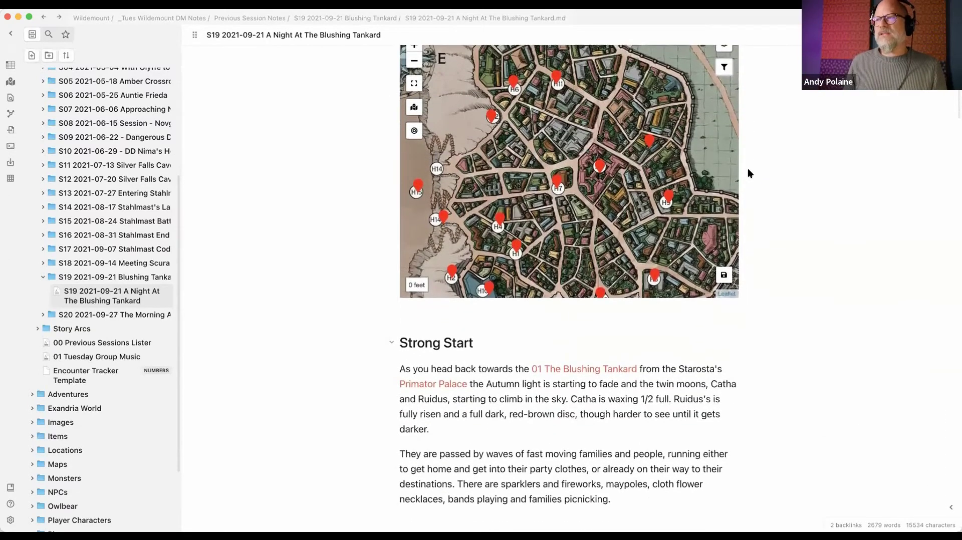
scroll(747, 172, down, 3)
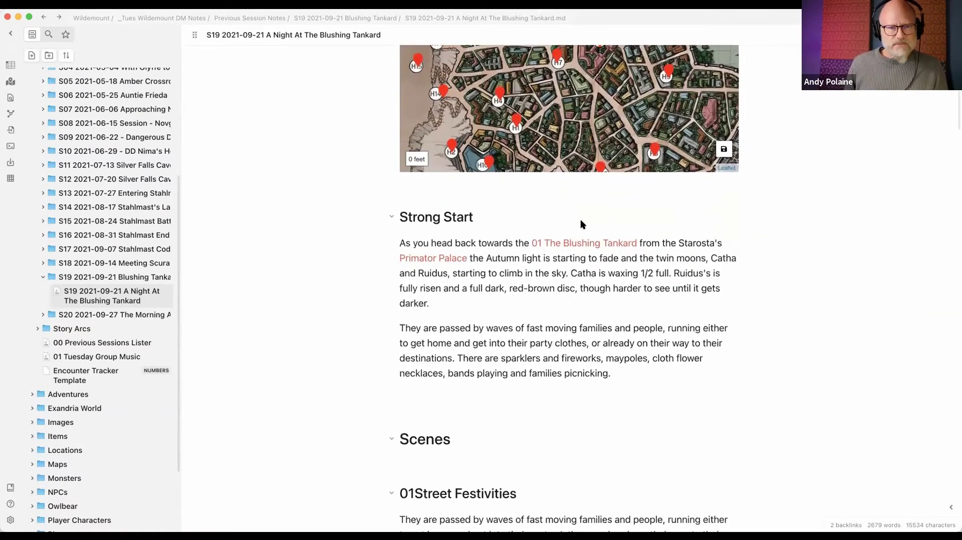
scroll(593, 207, down, 6)
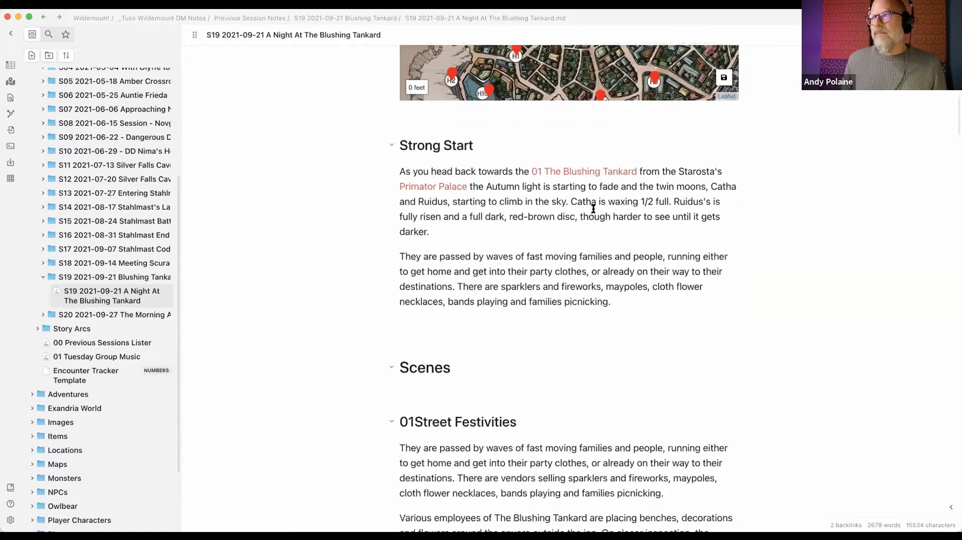
scroll(595, 206, down, 8)
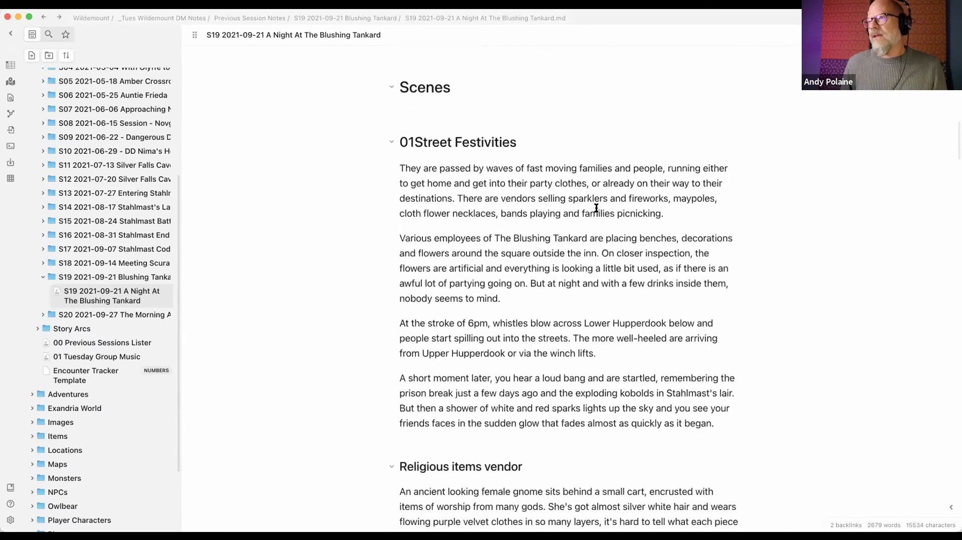
scroll(597, 208, down, 20)
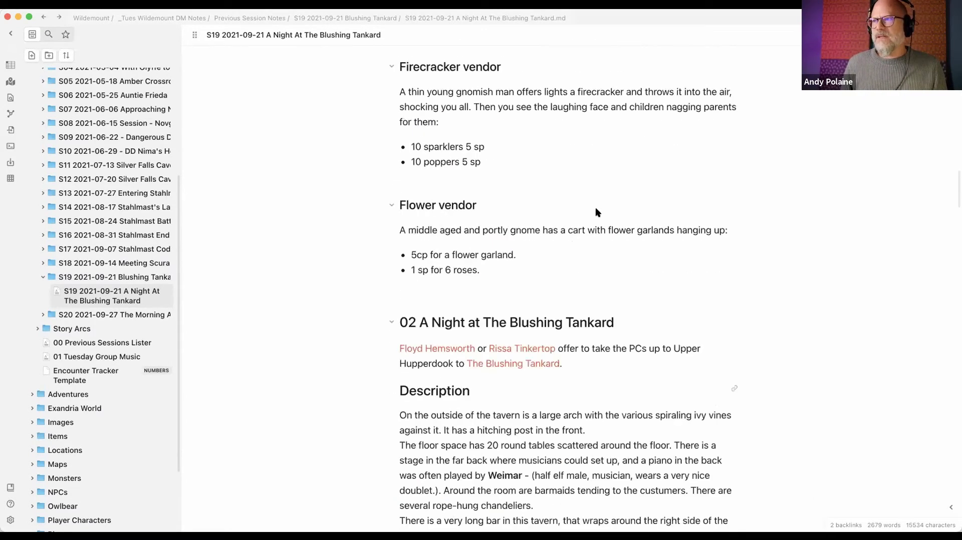
scroll(597, 208, up, 3)
scroll(596, 207, down, 15)
- Examine the Hour of Honour teams and the Commoner statblocks, checking the statblock code under The Firemark Furies in source view
scroll(597, 208, down, 20)
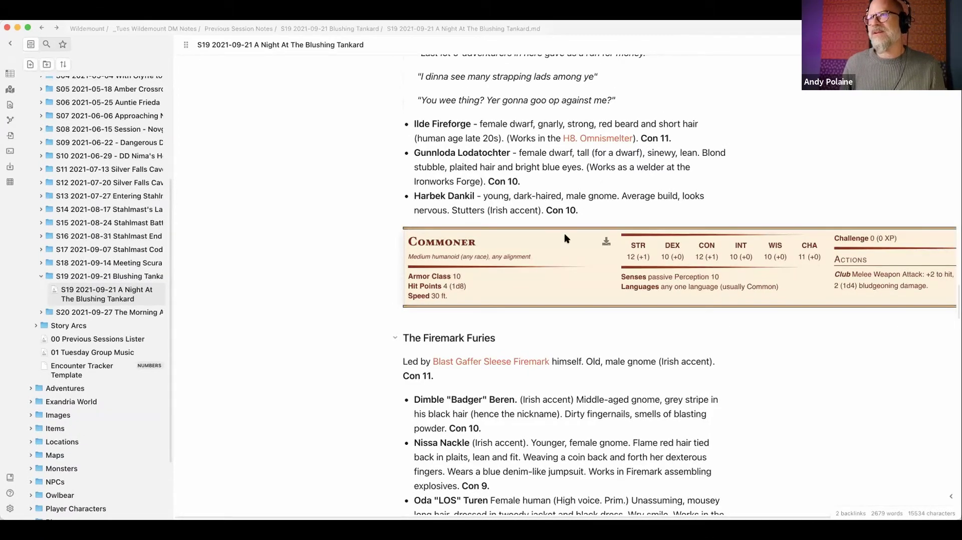
scroll(564, 235, up, 5)
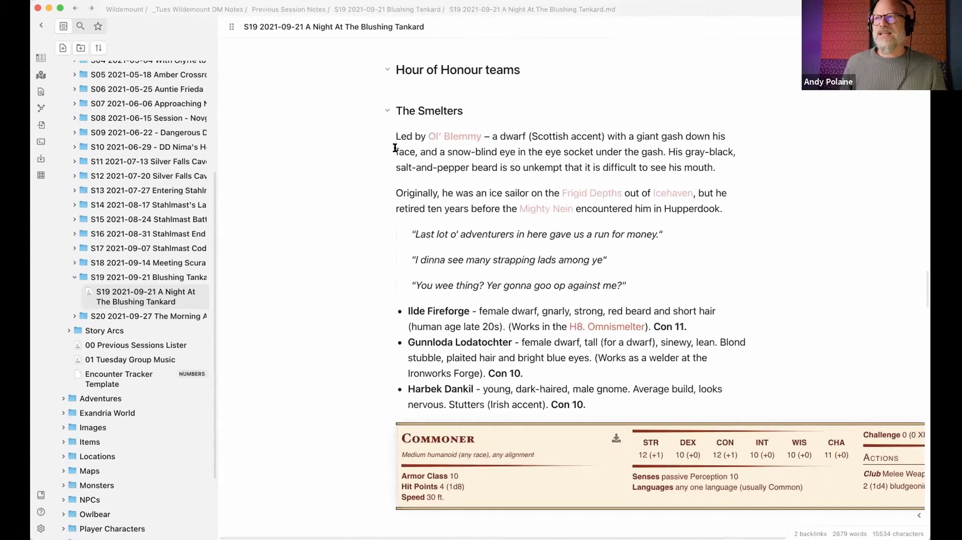
scroll(541, 347, down, 20)
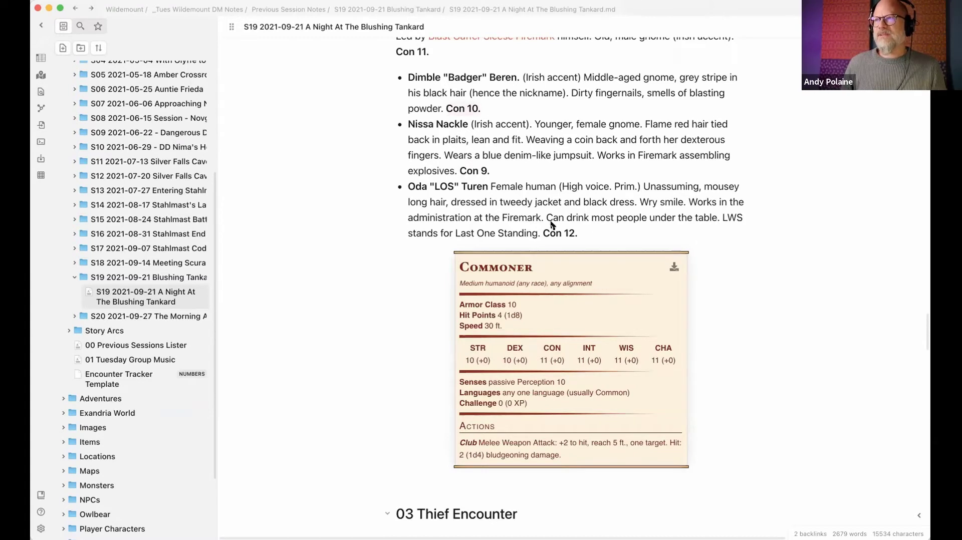
click(590, 294)
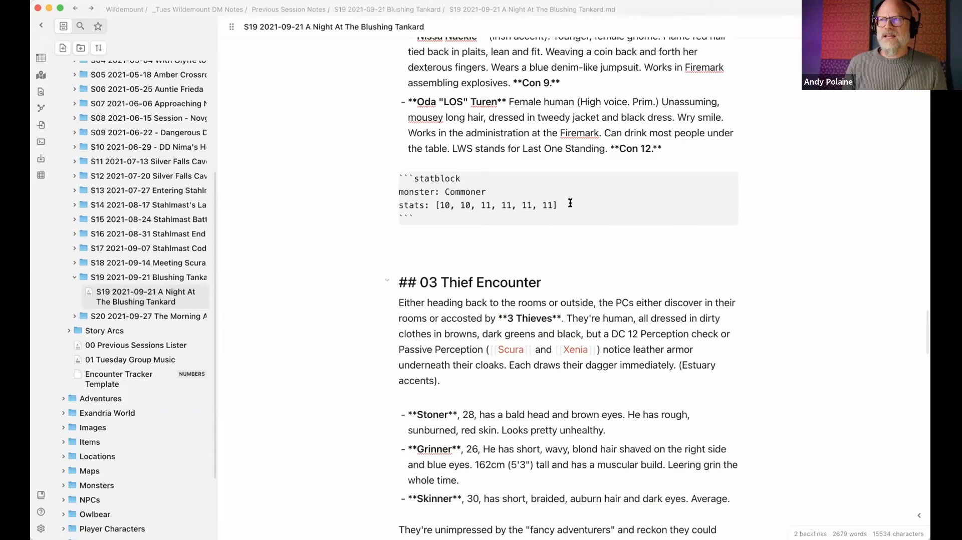
key(super+e)
- Examine the 03 Thief Encounter scene and its City Thief statblock, and highlight the encounter code block in source view
scroll(551, 268, down, 5)
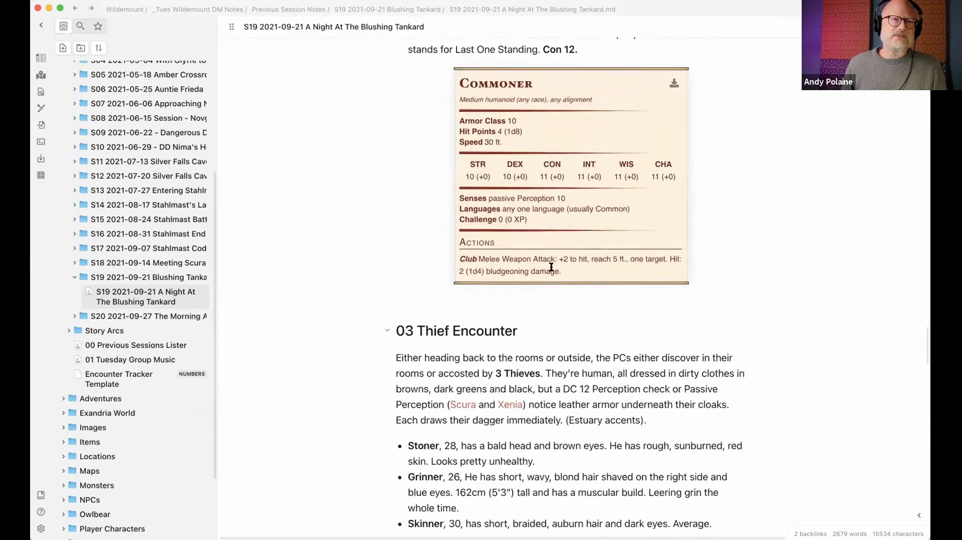
scroll(551, 271, down, 6)
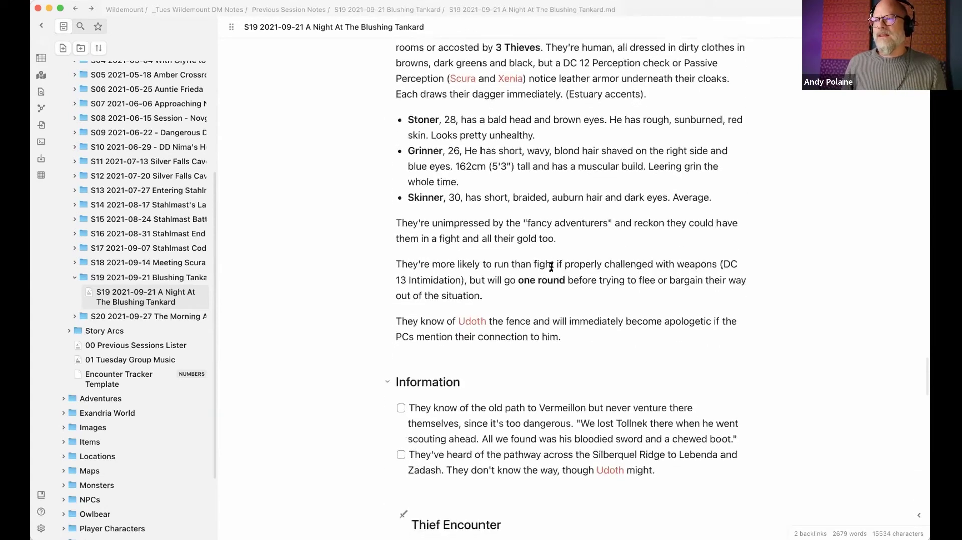
scroll(551, 267, down, 5)
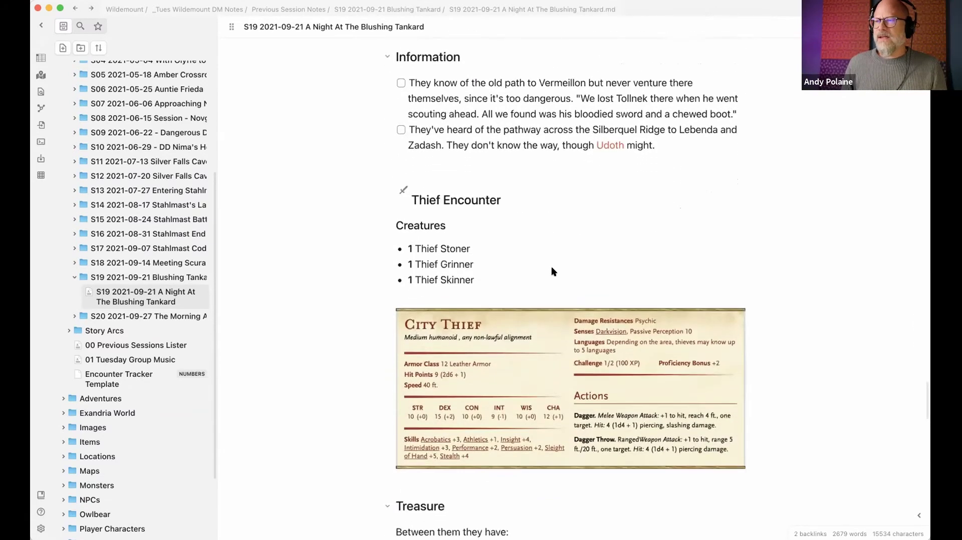
scroll(491, 274, down, 1)
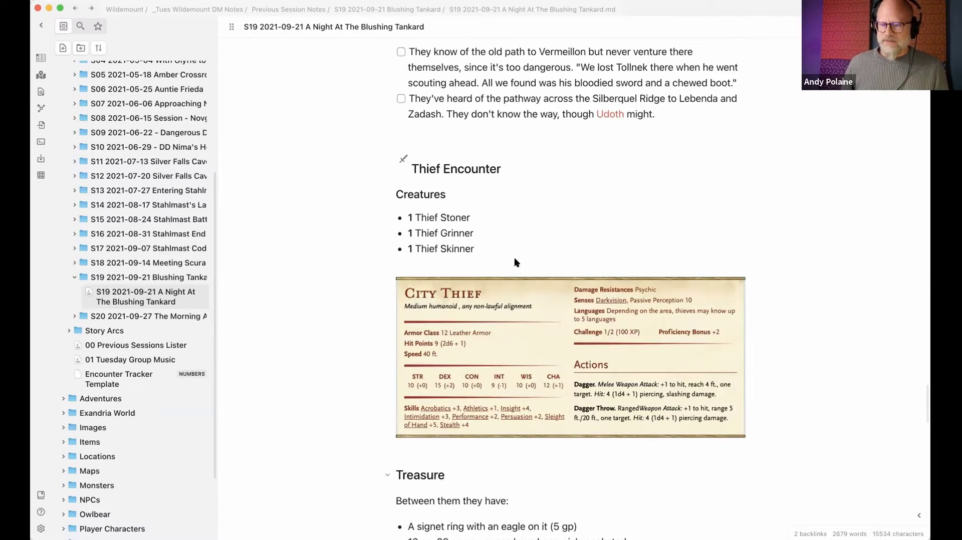
key(super+e)
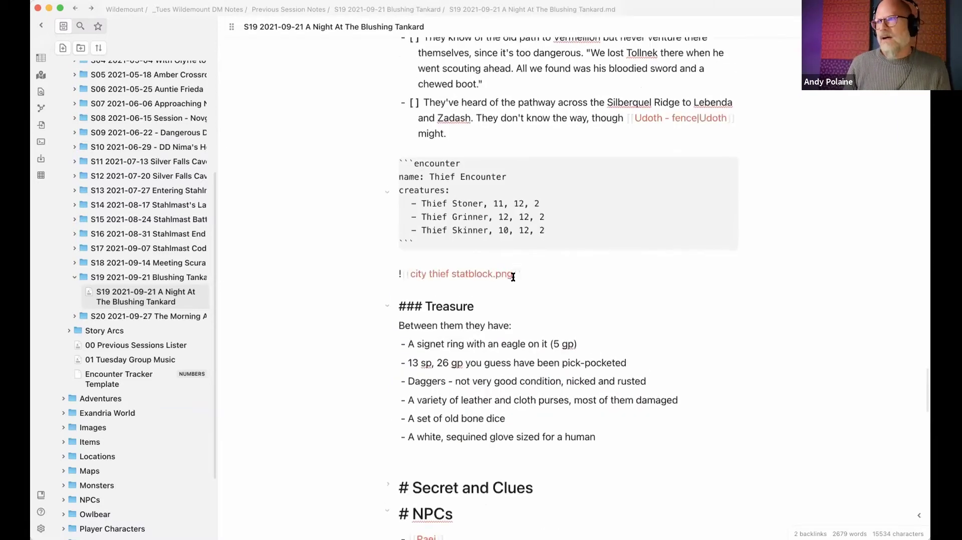
drag(400, 162, 484, 241)
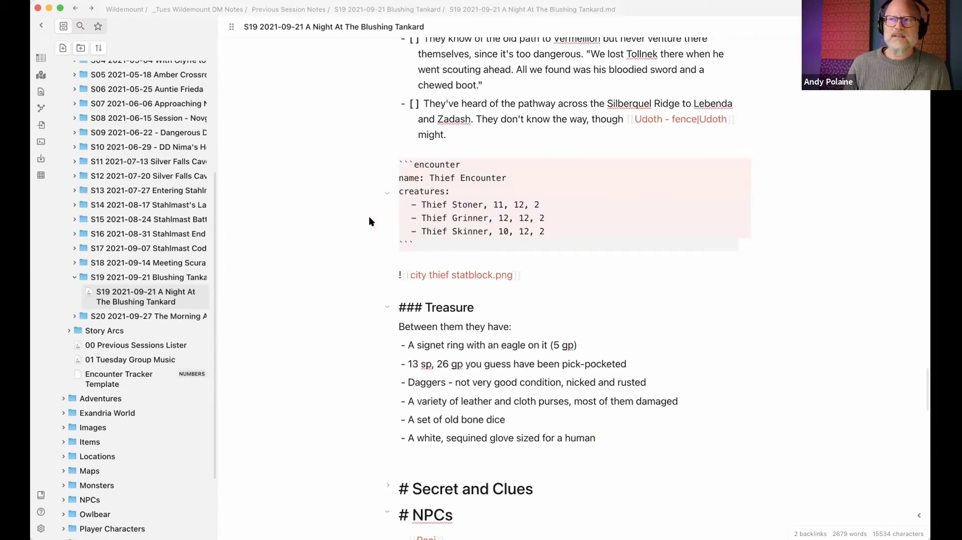
- Examine the creature lines in the Thief Encounter code block, then return the session note to reading view
scroll(456, 249, up, 2)
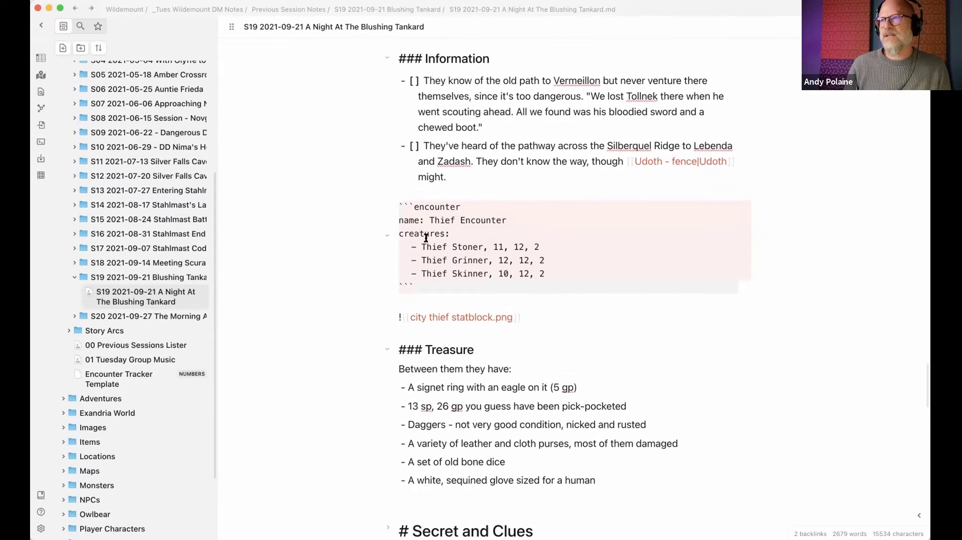
click(429, 237)
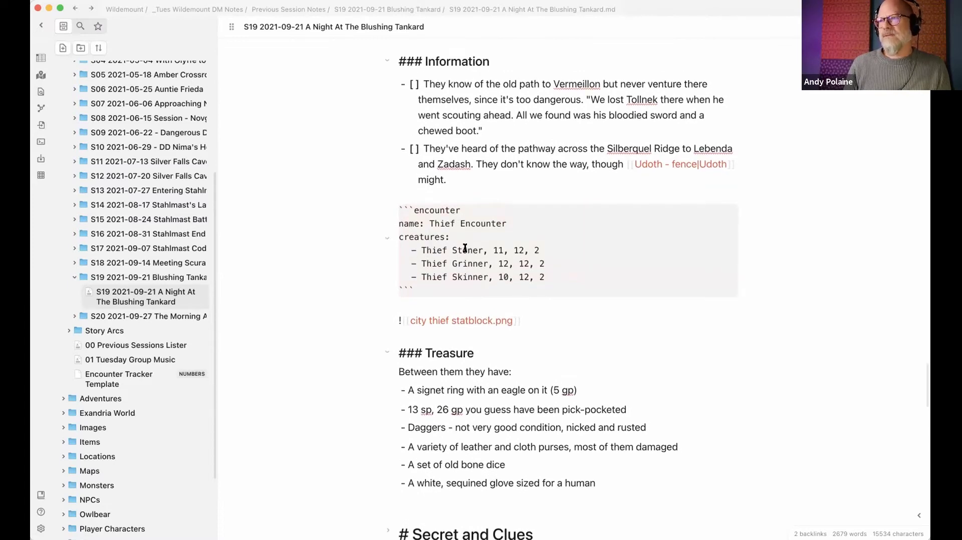
click(469, 264)
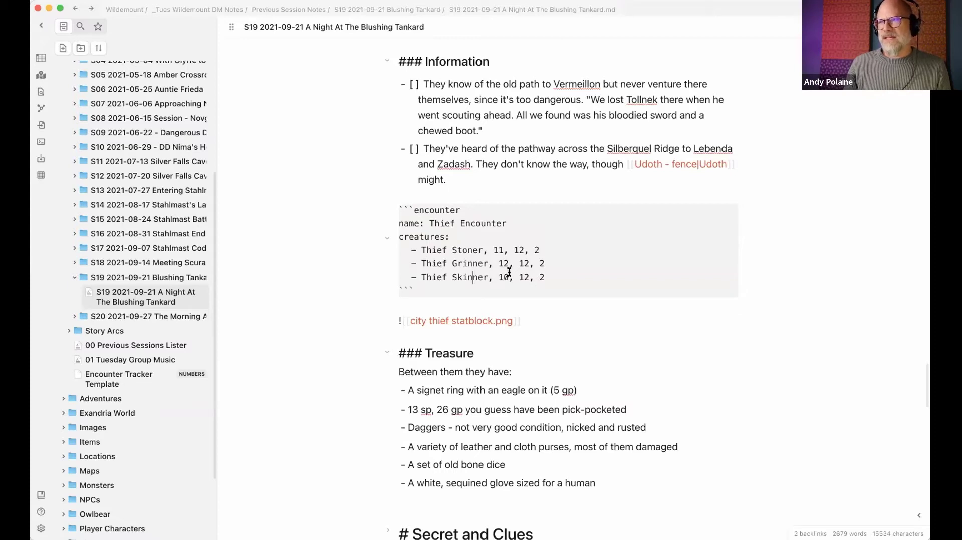
key(super+e)
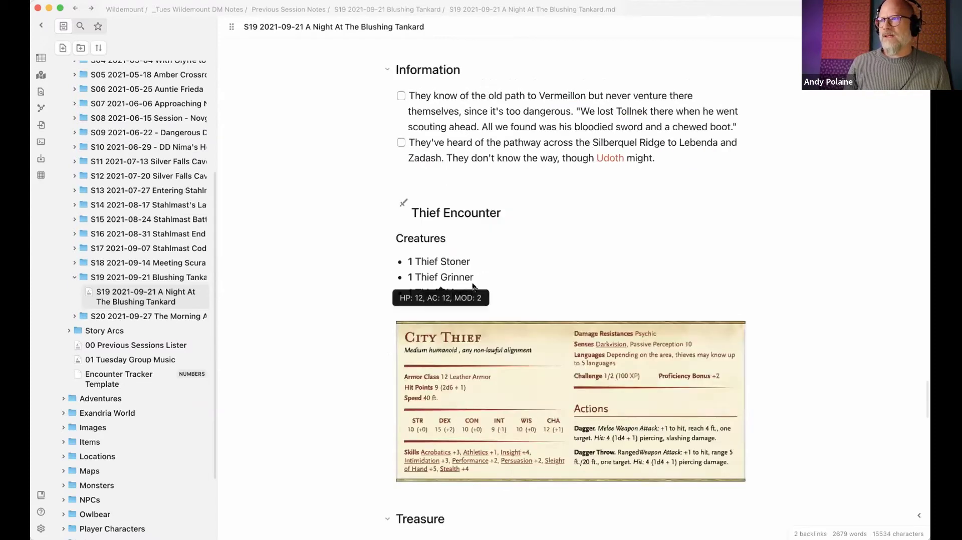
- Load the Thief Encounter into the initiative tracker and reroll initiative for all combatants
scroll(416, 236, down, 1)
click(404, 177)
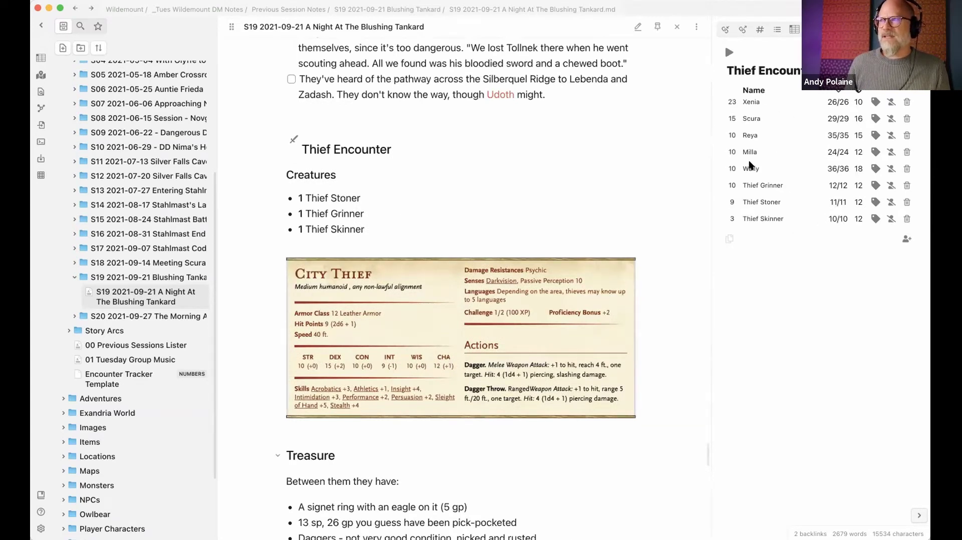
mouse_move(733, 165)
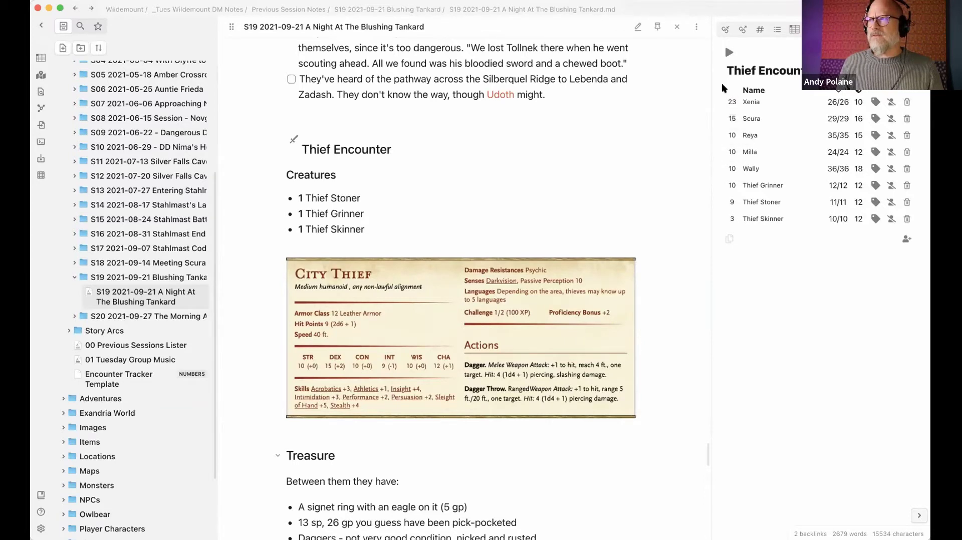
click(726, 29)
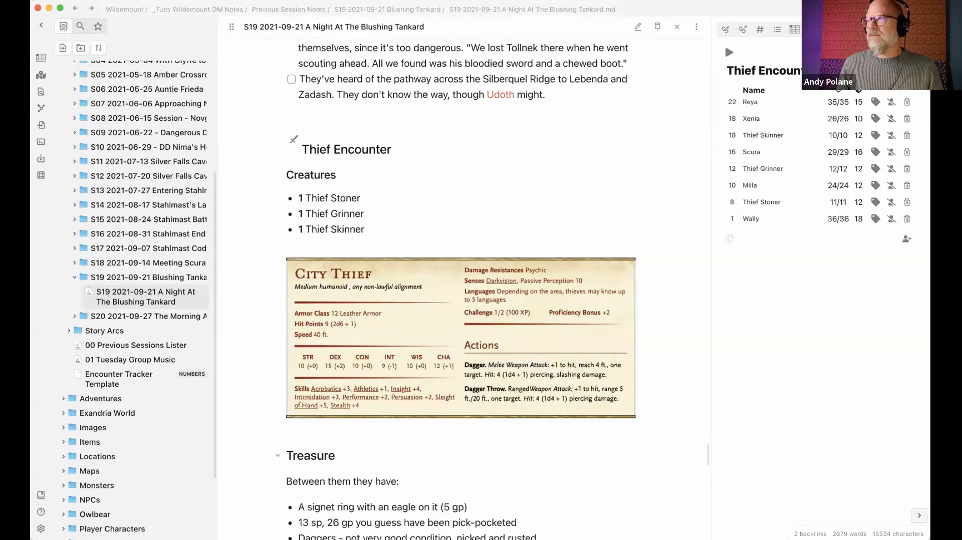
- Set Reya's initiative to 12 in the tracker
double_click(733, 103)
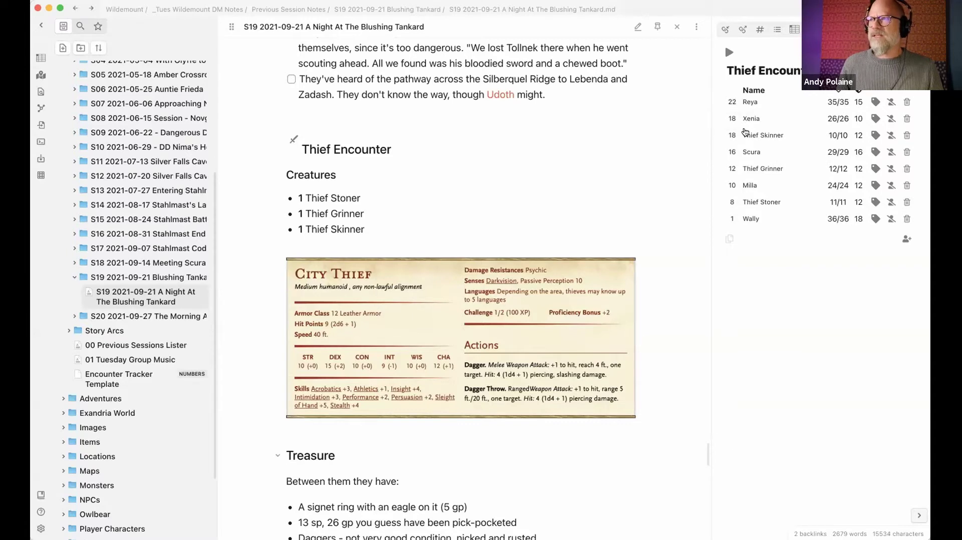
text(12)
key(Return)
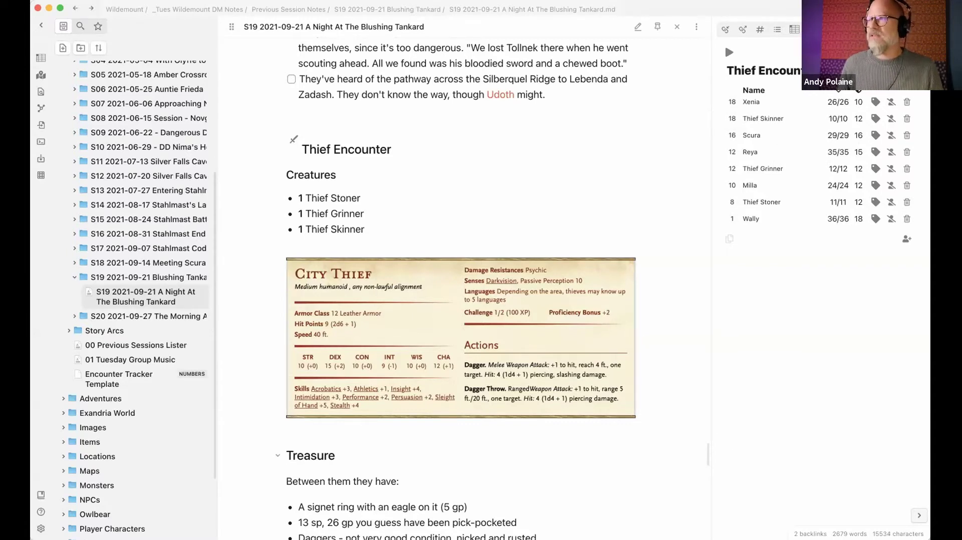
- Open the damage or healing entry for a combatant's hit points, dismiss it, and hide the initiative tracker
click(843, 117)
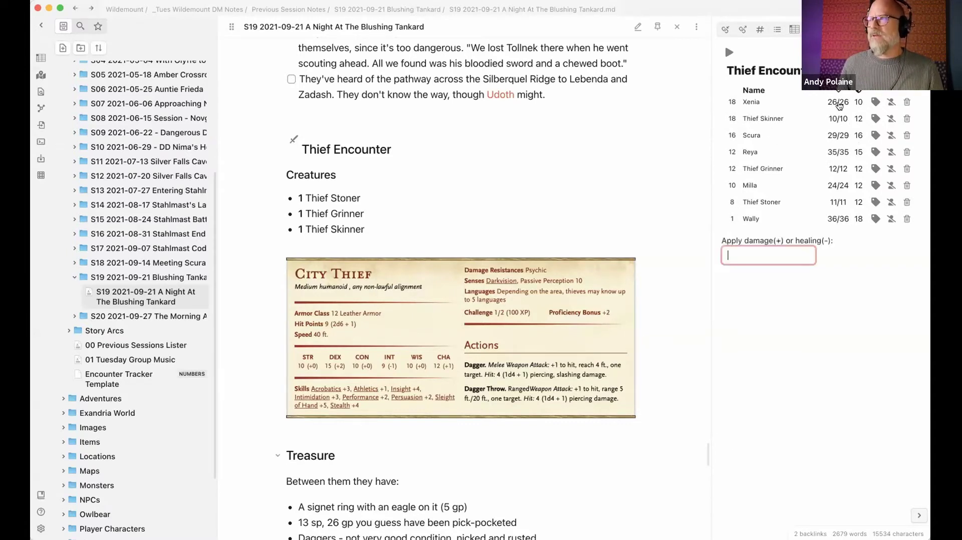
click(839, 353)
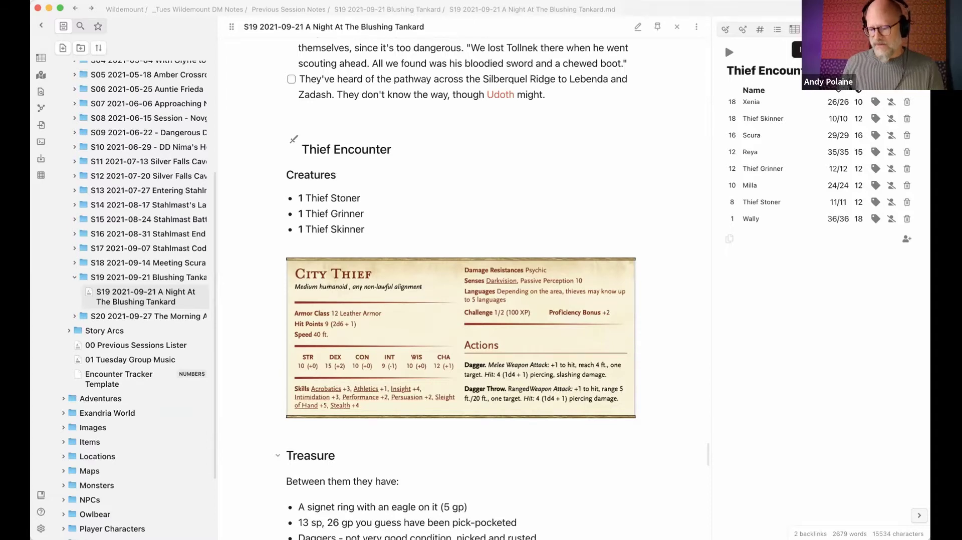
click(919, 515)
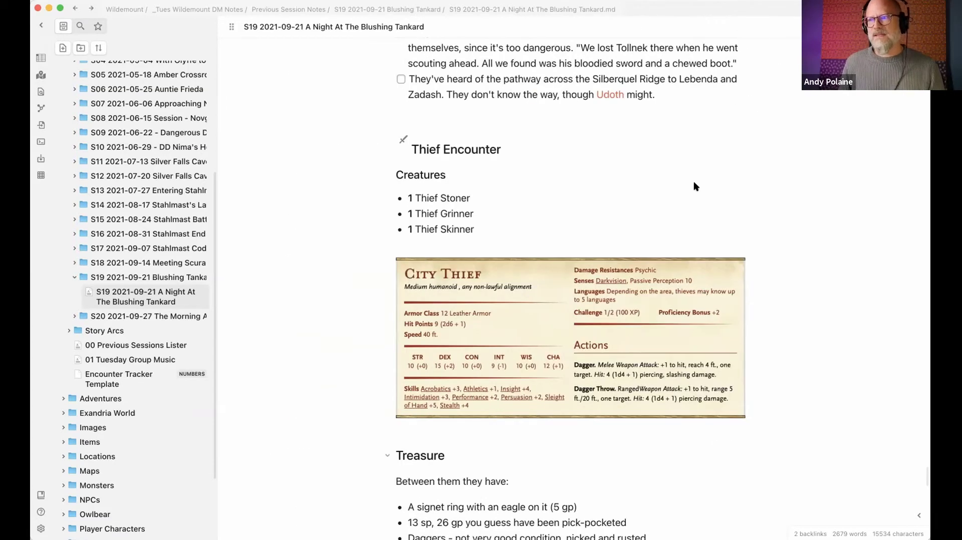
- Review the session note's NPCs and Locations lists, and read the pop-up preview of Sehanine, The Moon Weaver
scroll(694, 183, down, 8)
scroll(699, 179, down, 12)
scroll(699, 179, down, 3)
scroll(699, 179, up, 4)
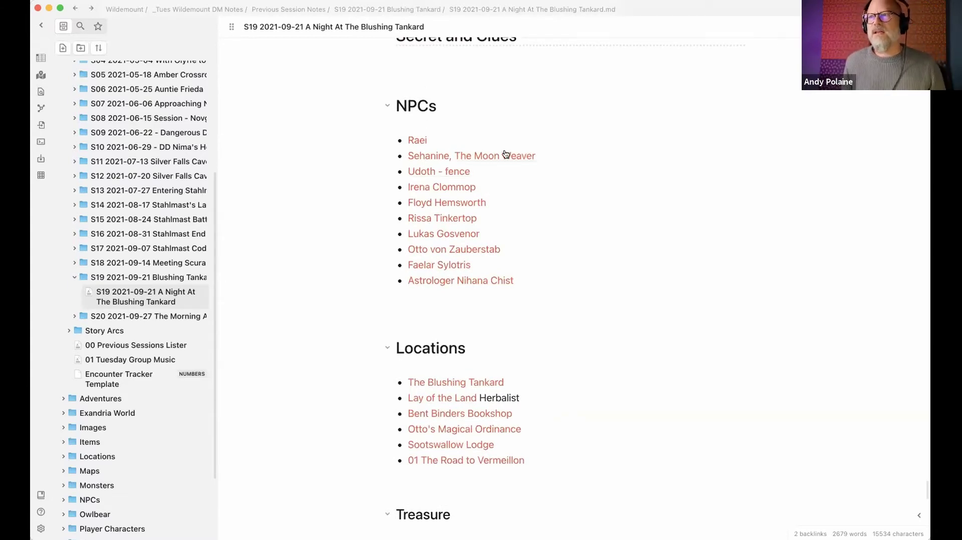
mouse_move(507, 157)
scroll(507, 156, down, 2)
scroll(597, 212, down, 5)
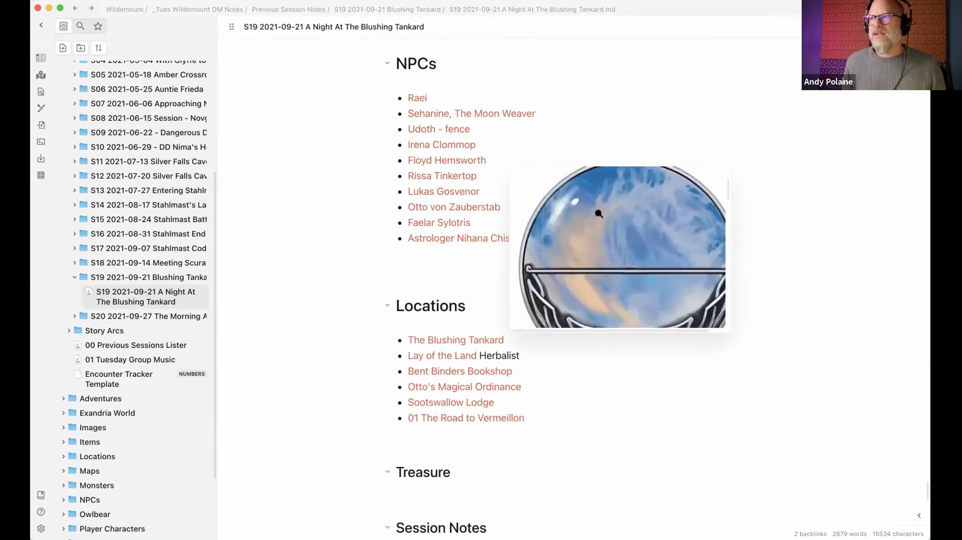
scroll(597, 212, down, 8)
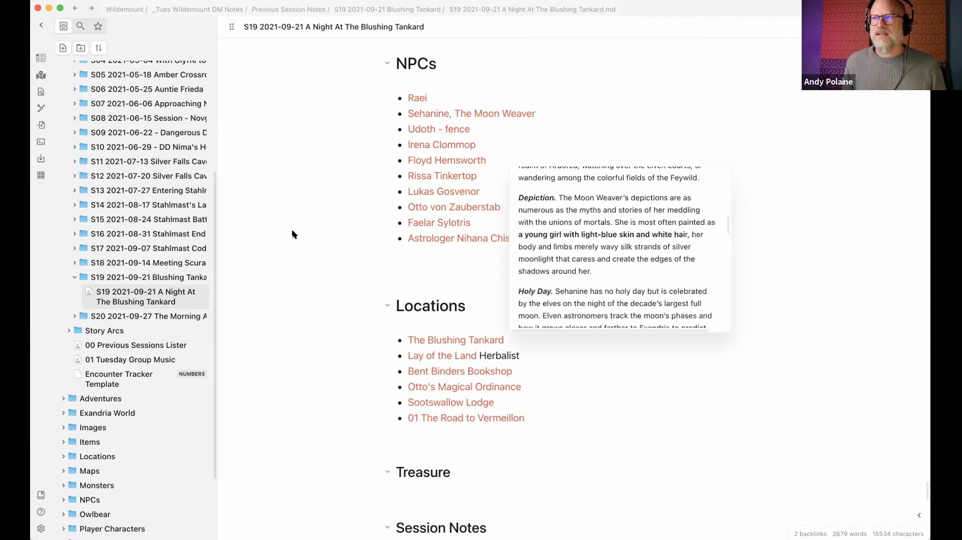
mouse_move(435, 125)
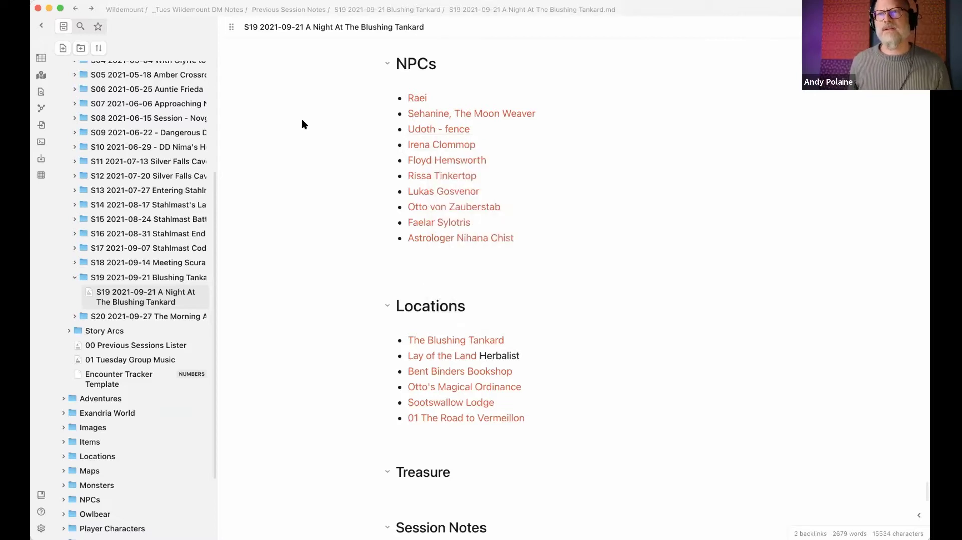
- Collapse the S19 session folder, open Showcase Running List in a separate pane, and check its outline
scroll(150, 276, down, 3)
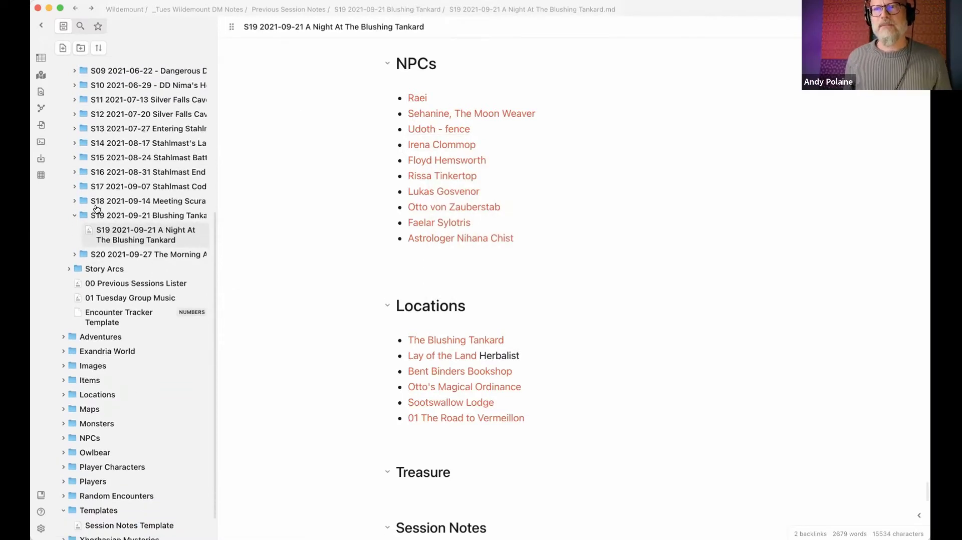
click(101, 216)
scroll(132, 269, down, 1)
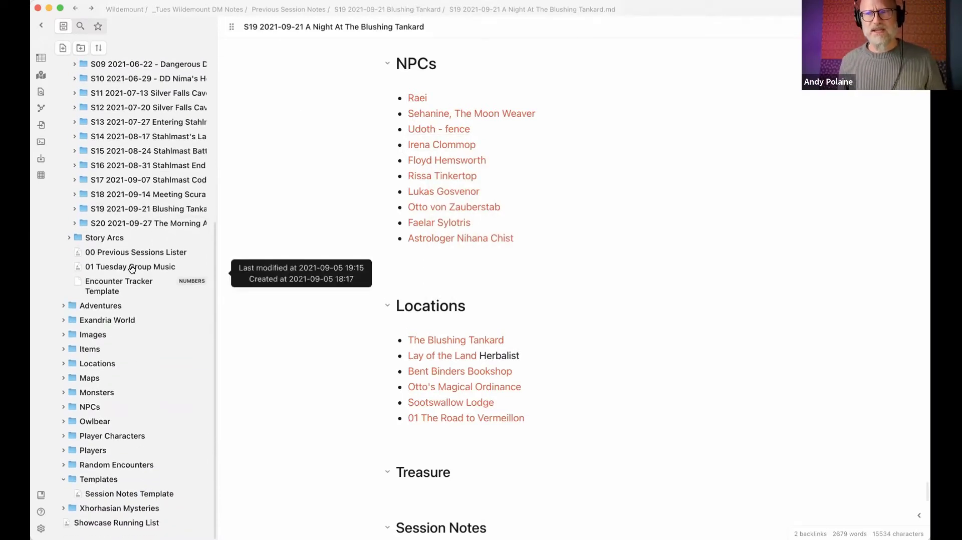
super+click(132, 524)
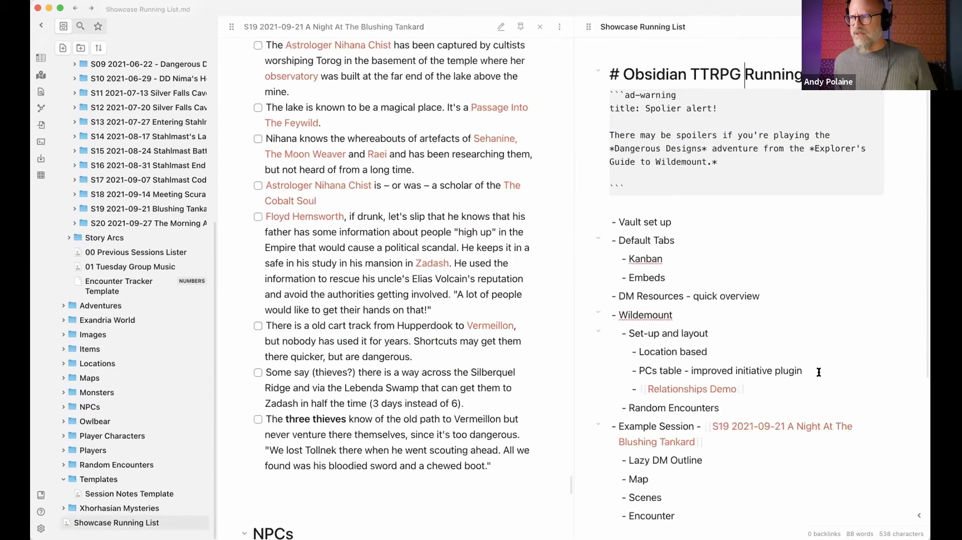
scroll(807, 372, down, 2)
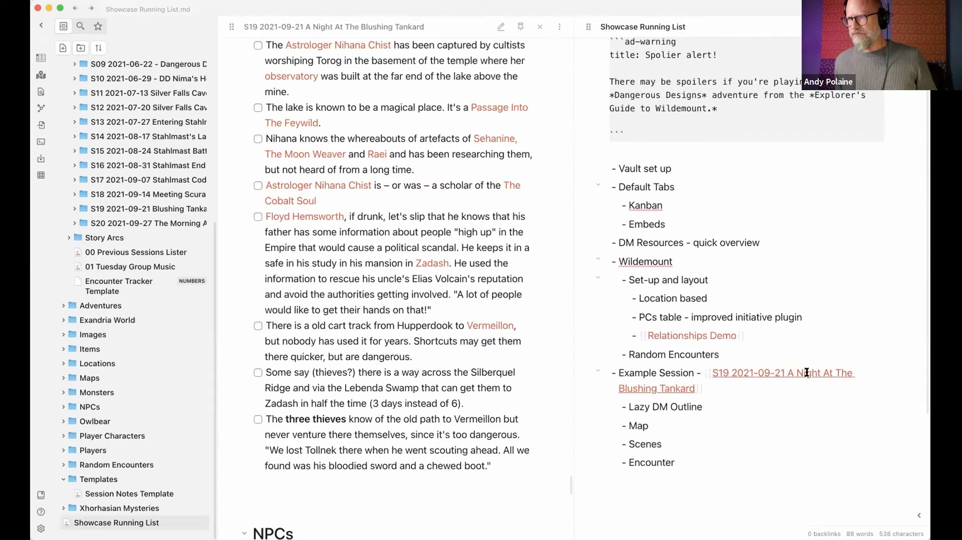
scroll(806, 372, up, 2)
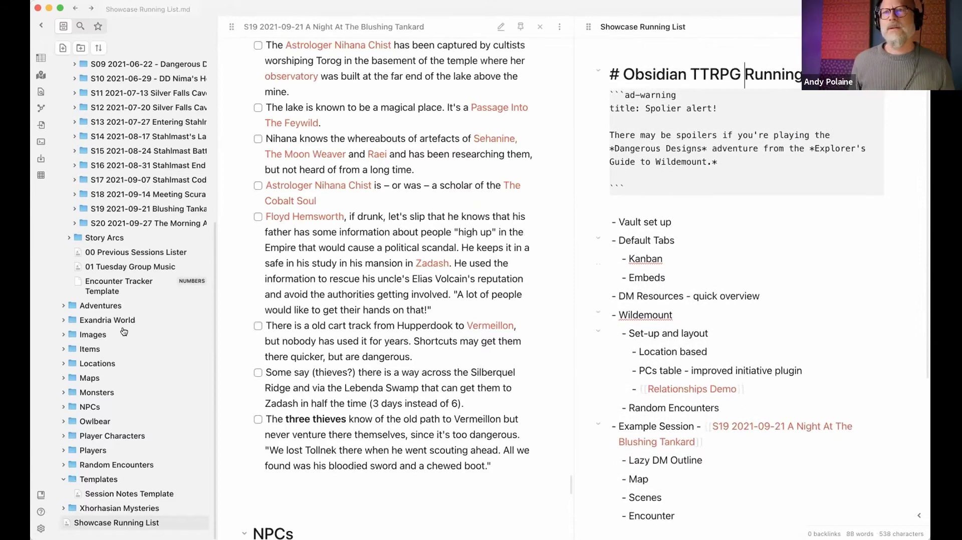
- Expand the Story Arcs folder, close the Showcase Running List pane, and open the Relationships Demo note
click(114, 240)
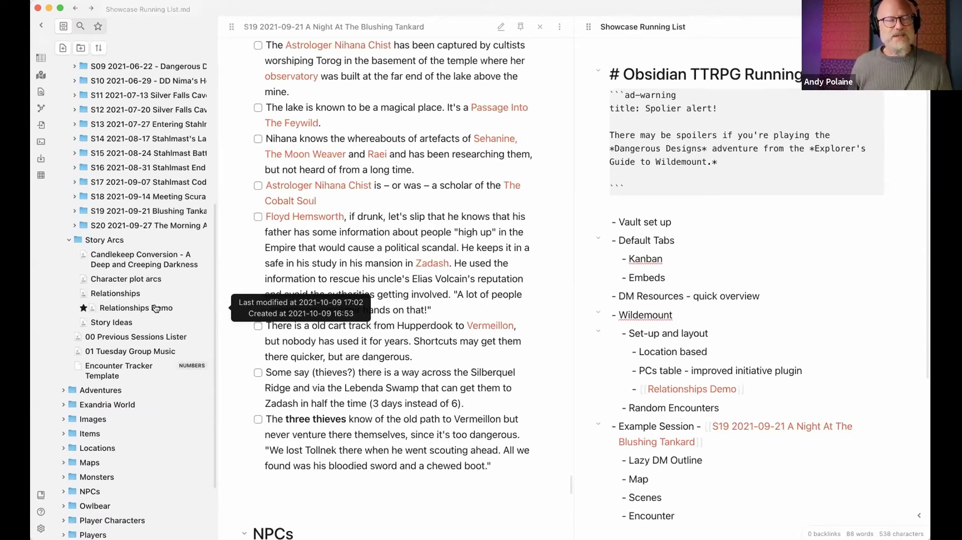
click(522, 28)
click(897, 27)
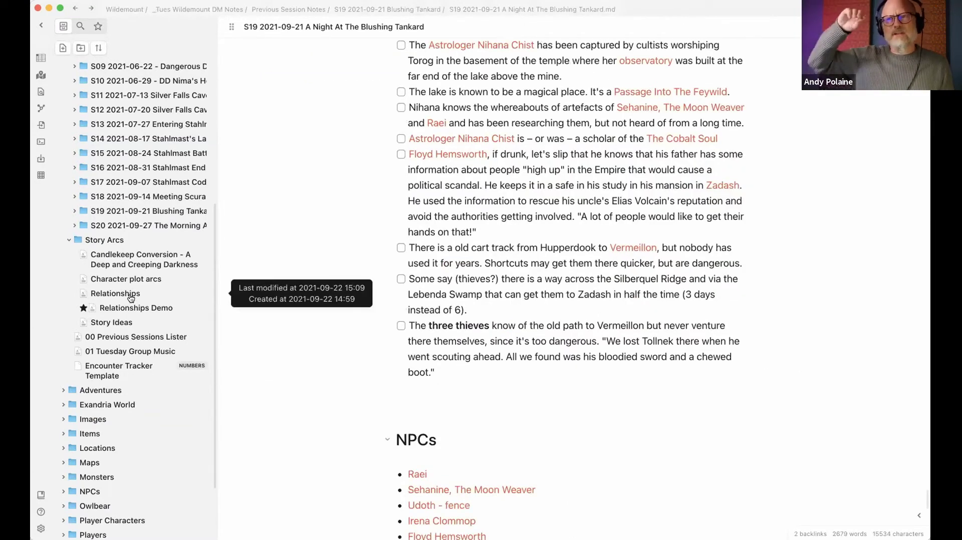
click(140, 307)
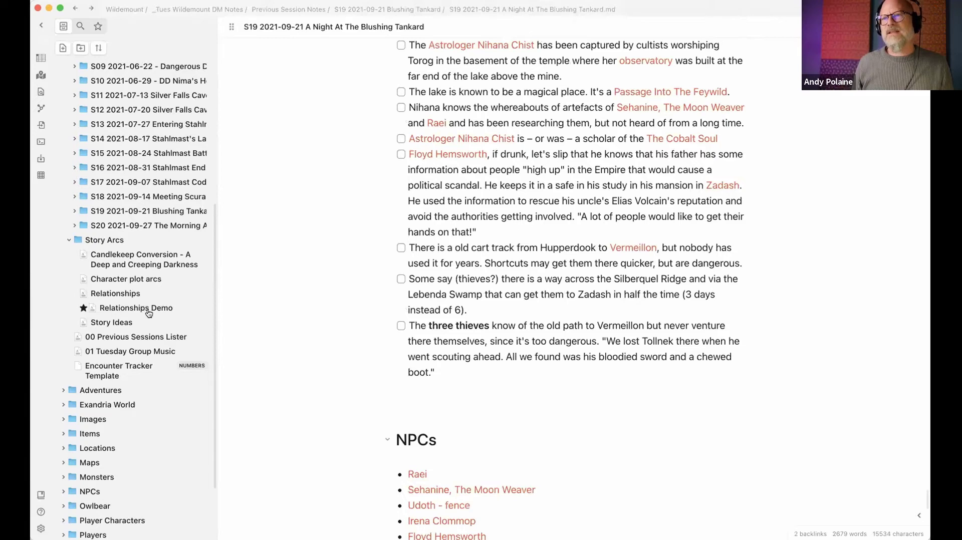
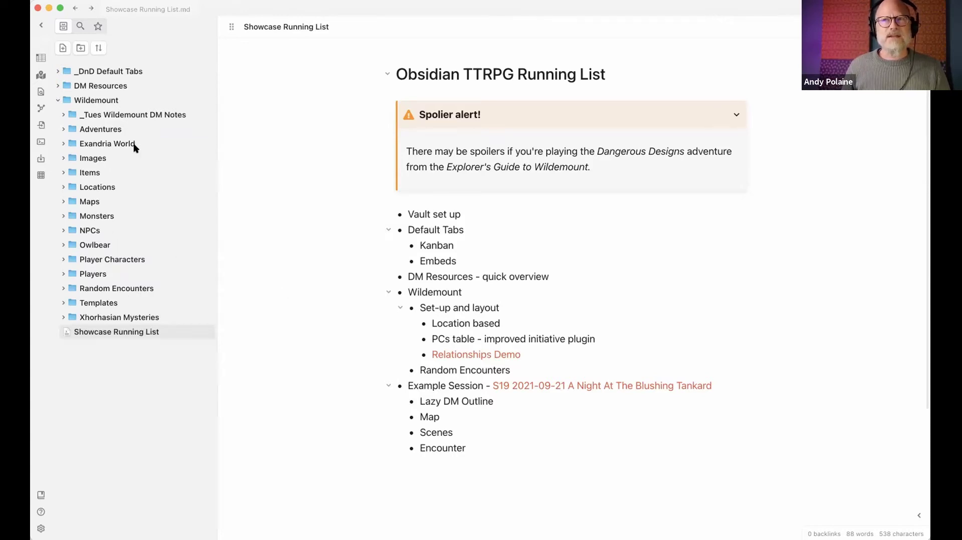
click(125, 117)
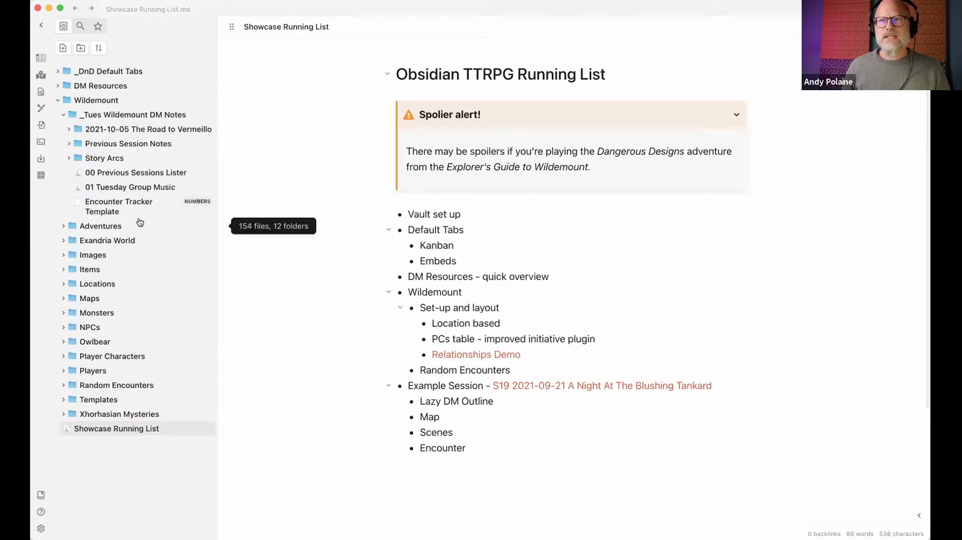
click(129, 145)
scroll(140, 441, down, 3)
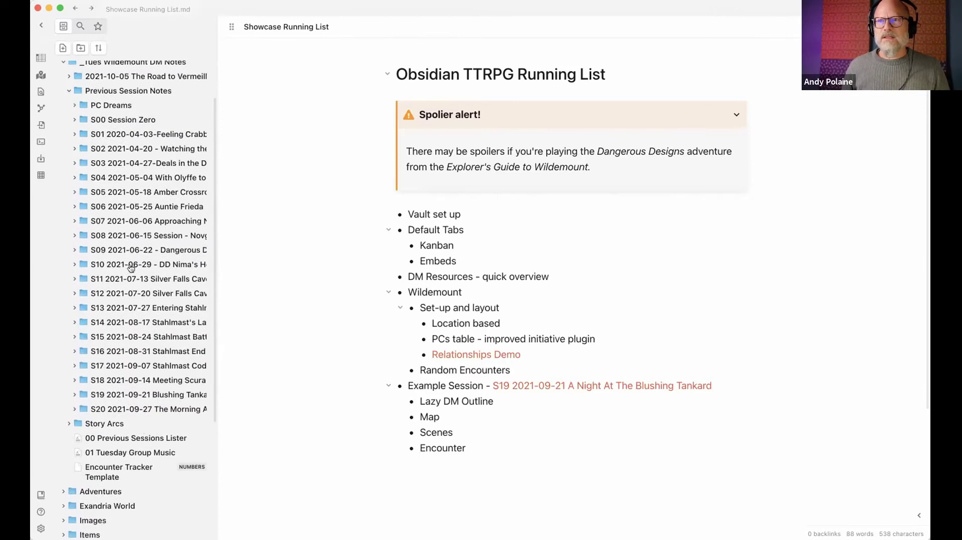
click(147, 397)
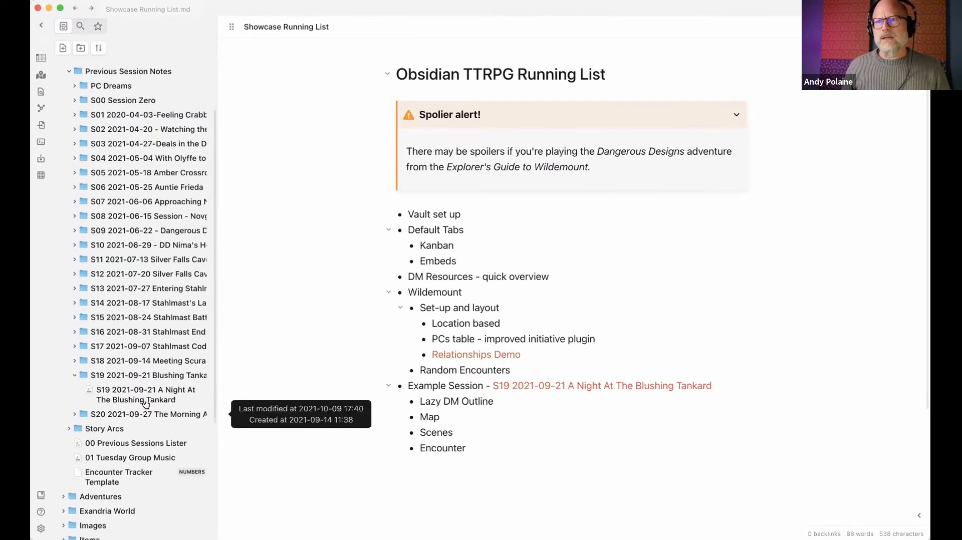
click(139, 396)
- Skim the session note, check the Map section's leaflet code in source view, and return to reading view
scroll(230, 382, down, 20)
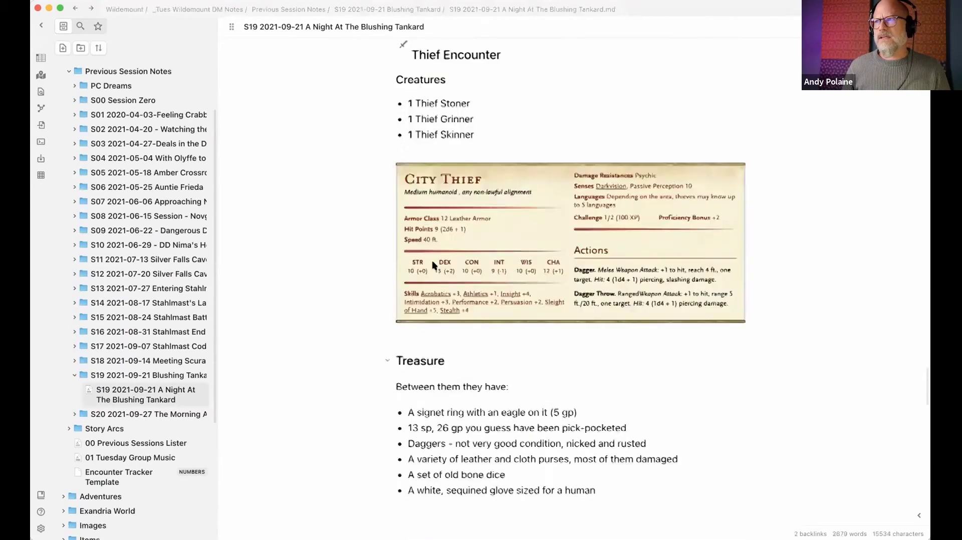
scroll(433, 262, up, 20)
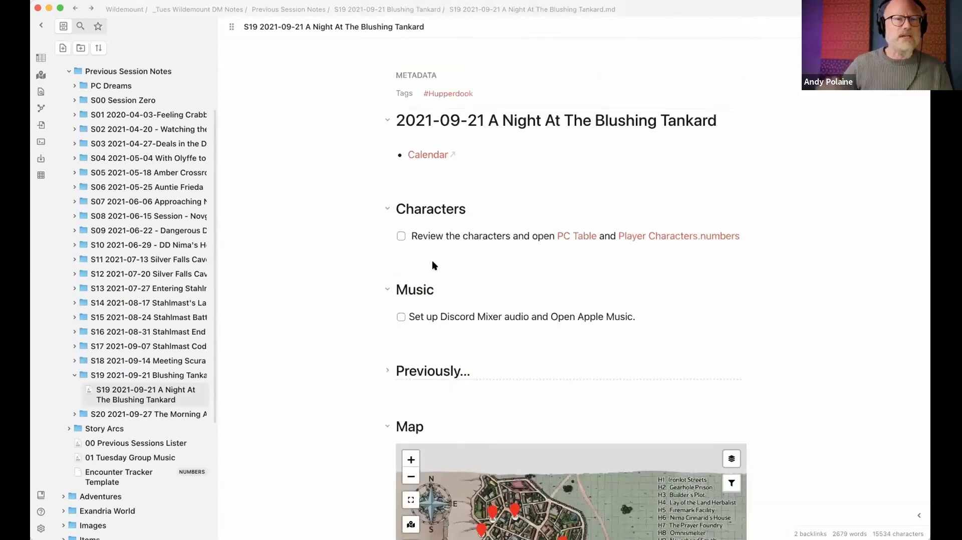
key(super+e)
scroll(434, 266, down, 5)
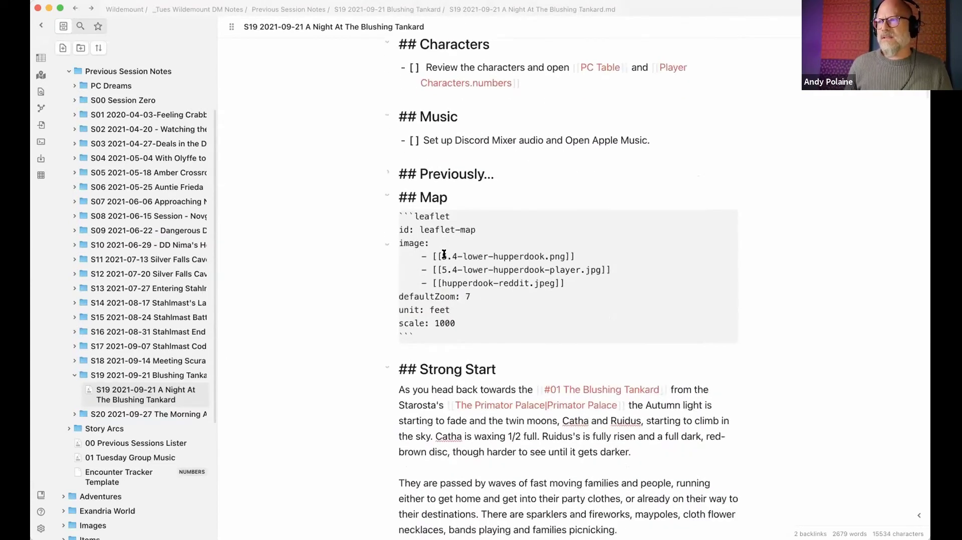
key(super+e)
scroll(443, 253, down, 4)
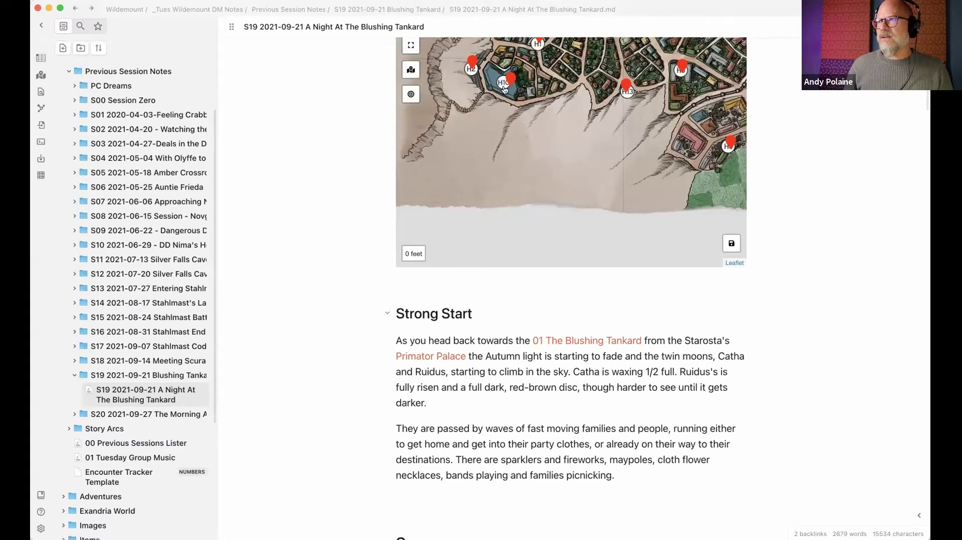
- Open The Blushing Tankard session note, Watchmaster Bram Gulchswattle and Vermeillon in additional side-by-side panes
super+click(577, 390)
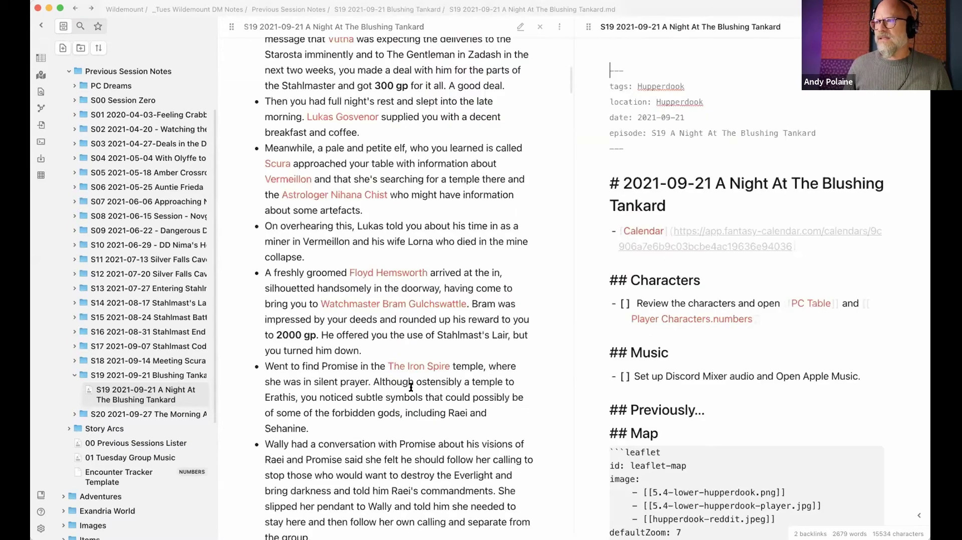
super+click(384, 307)
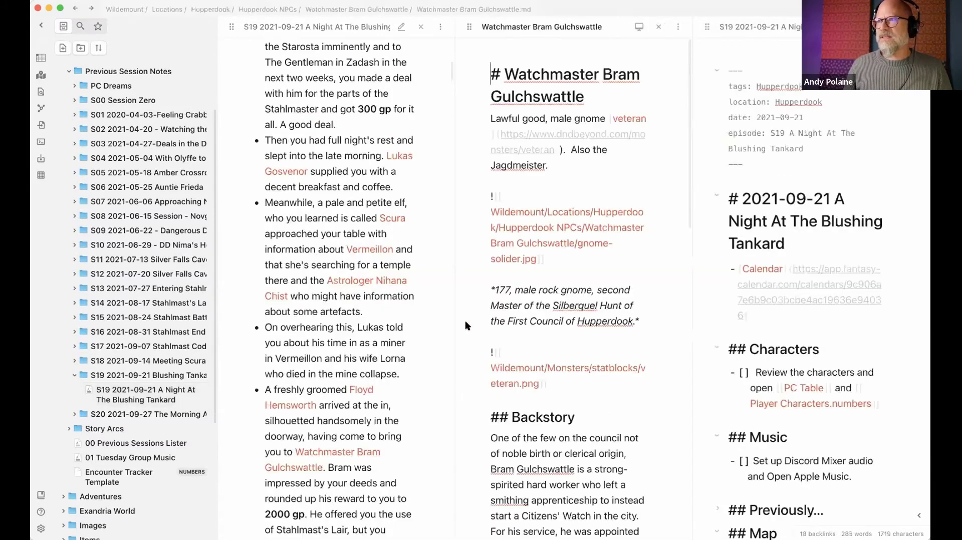
super+click(367, 245)
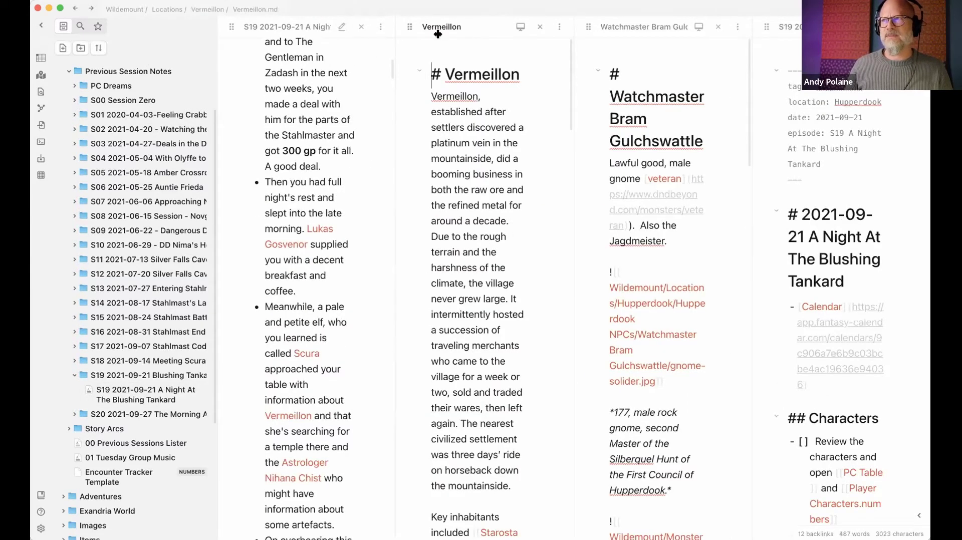
- Close all four open note panes and collapse the Previous Session Notes folder
click(361, 26)
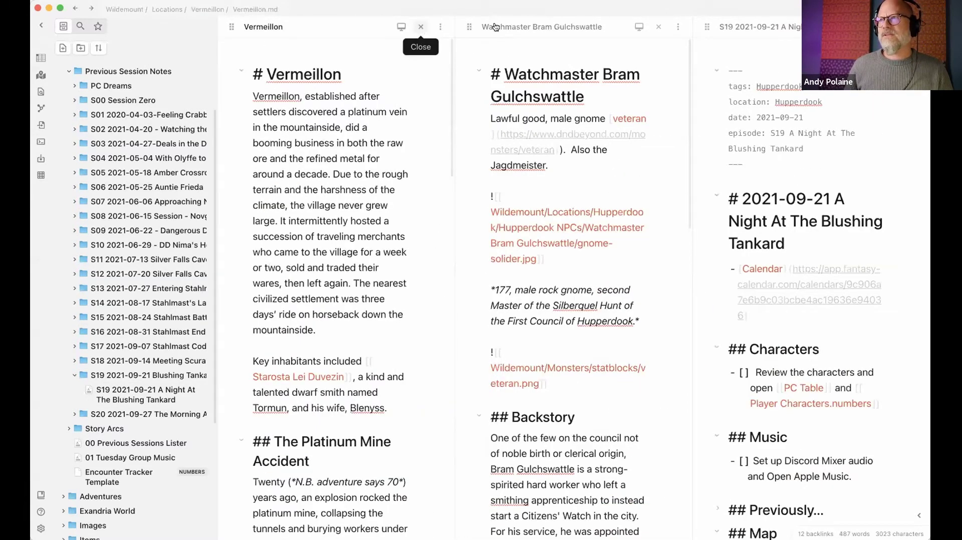
click(421, 26)
click(541, 25)
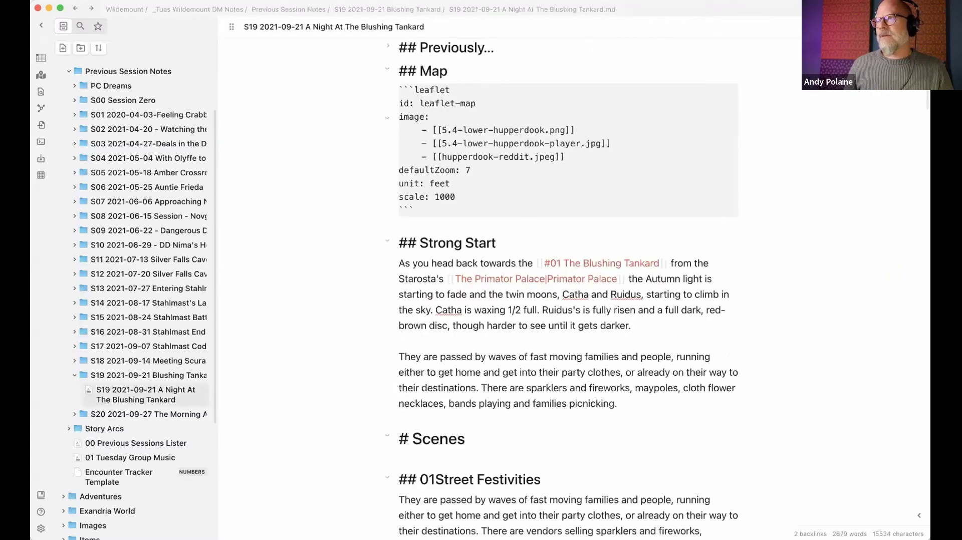
click(897, 26)
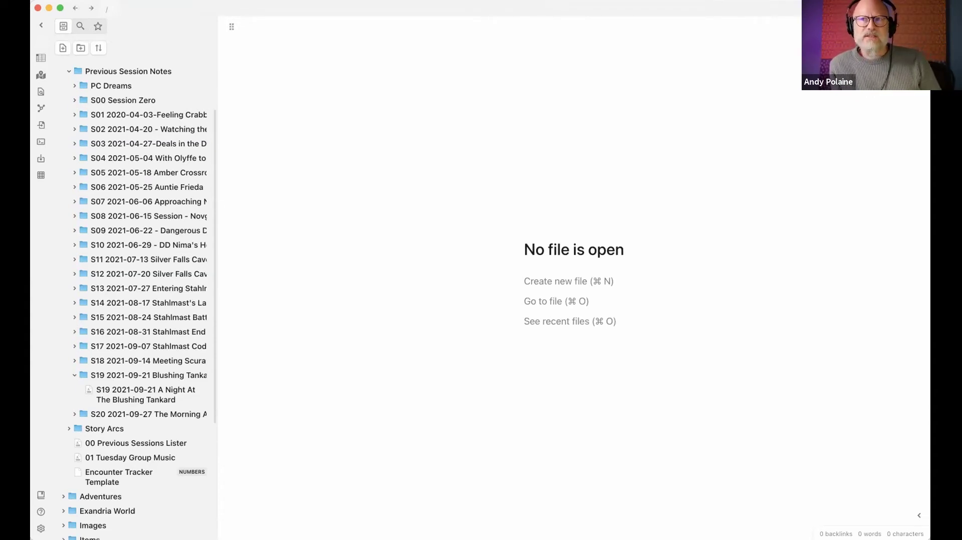
scroll(161, 186, up, 3)
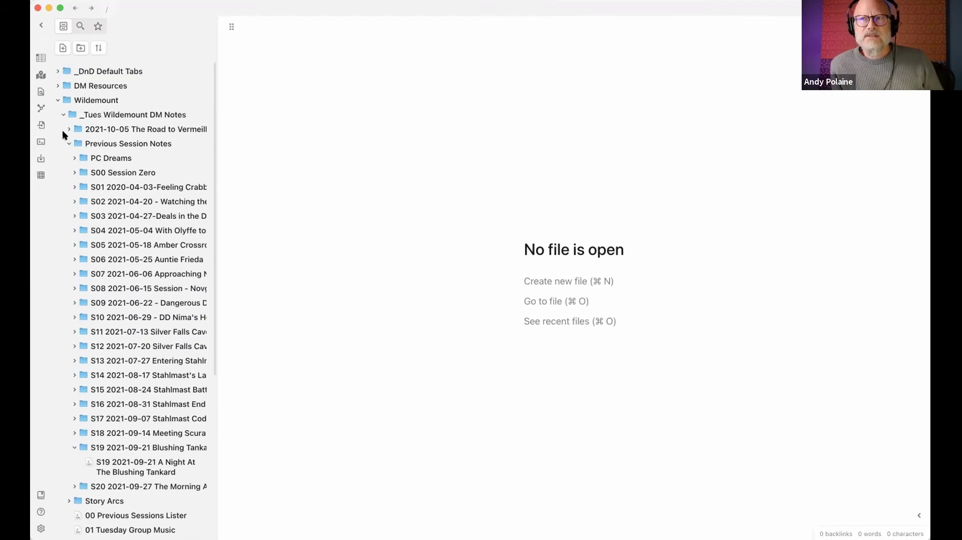
click(67, 146)
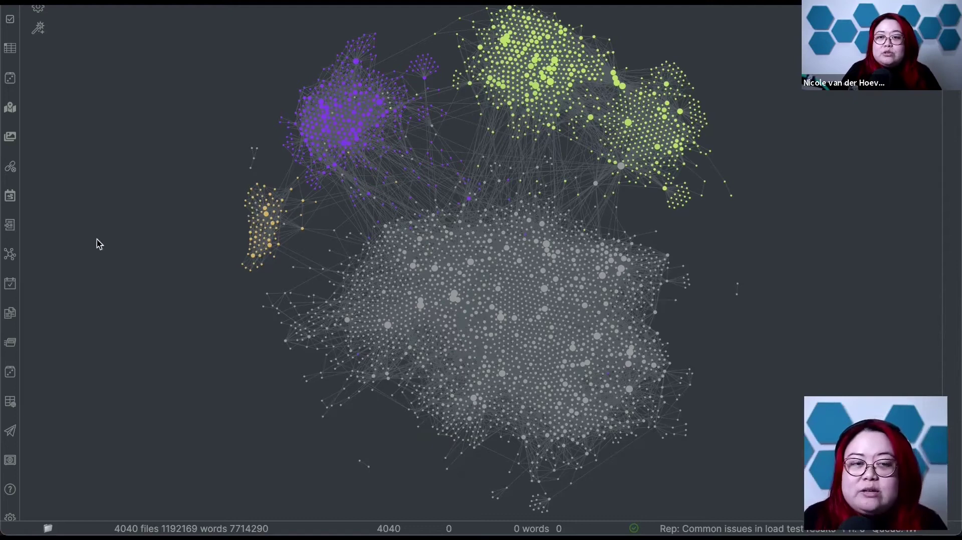
- Show the file explorer, expand the Exandya folder to review its notes, and hide the explorer again
scroll(12, 9, up, 1)
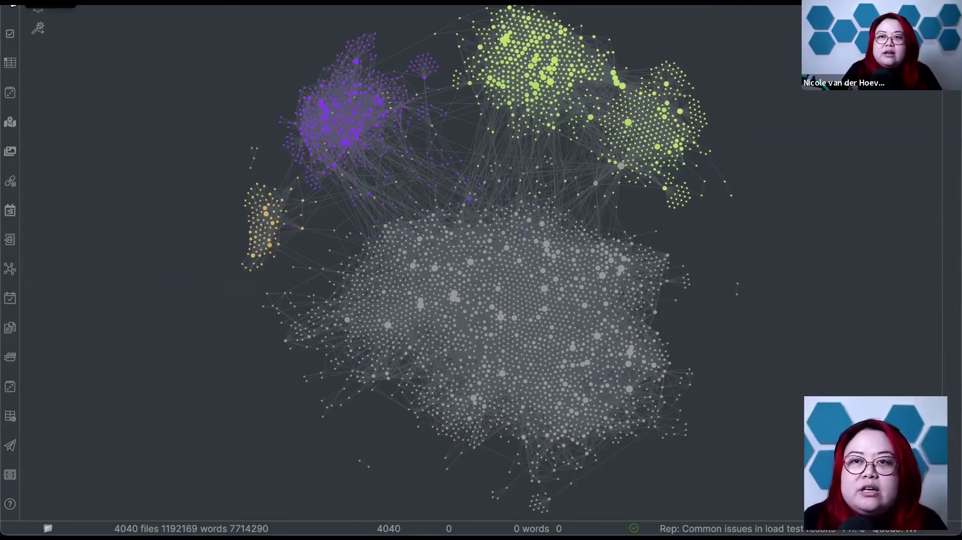
click(12, 4)
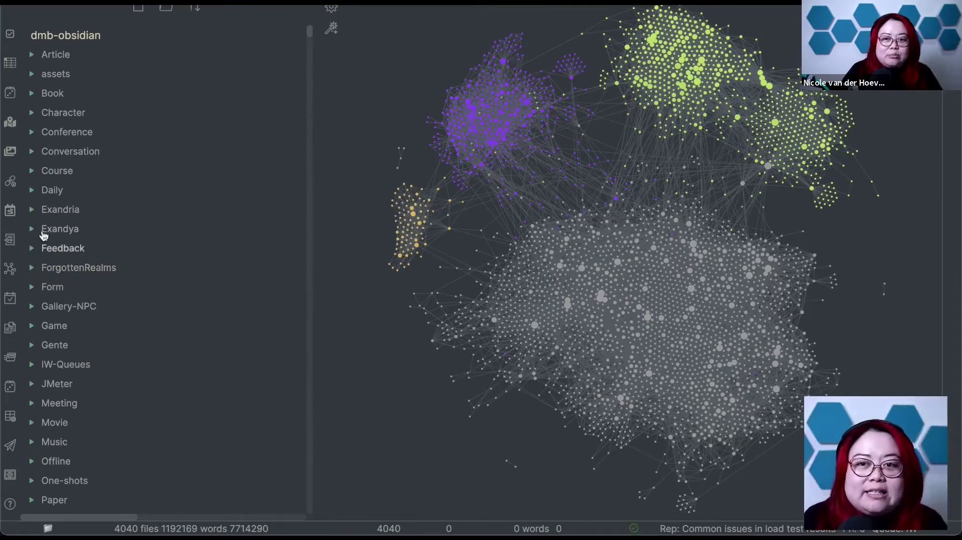
mouse_move(30, 232)
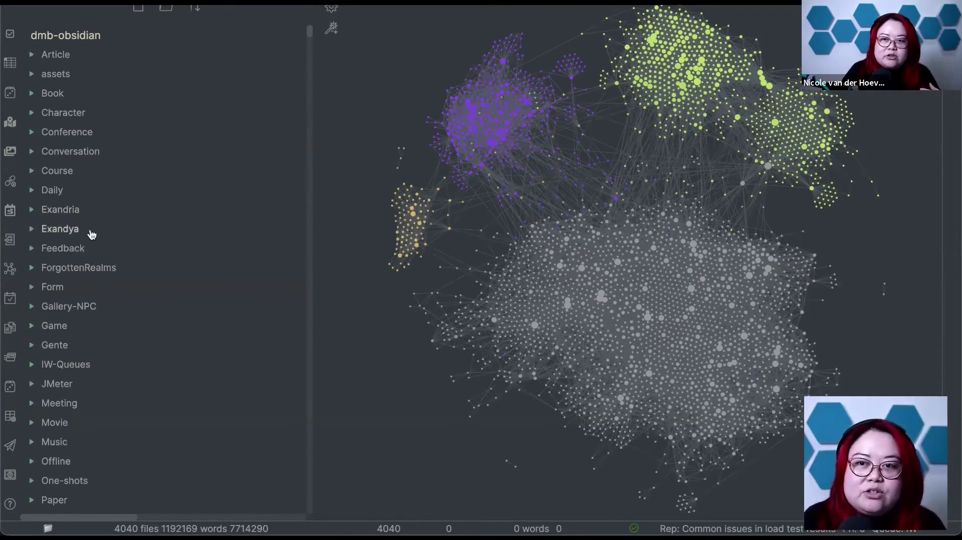
mouse_move(92, 235)
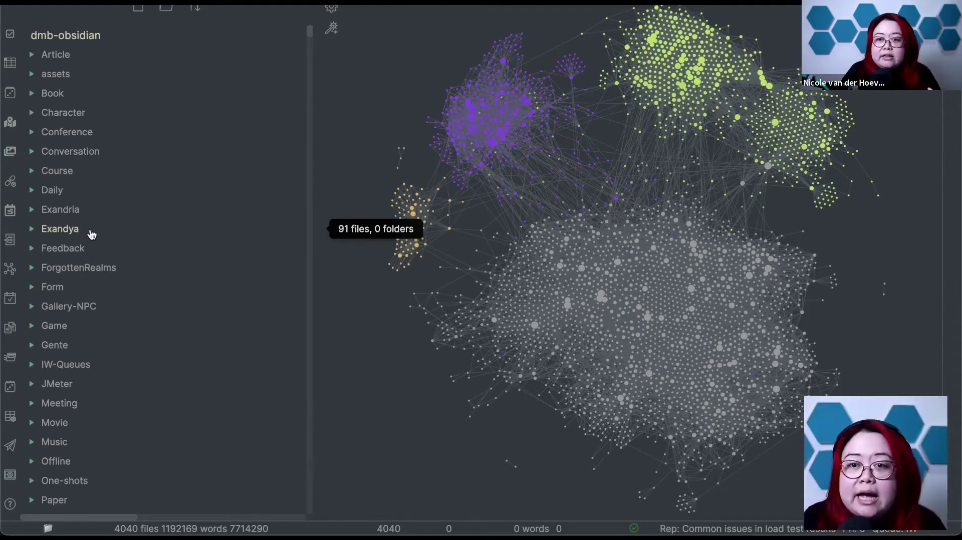
click(31, 231)
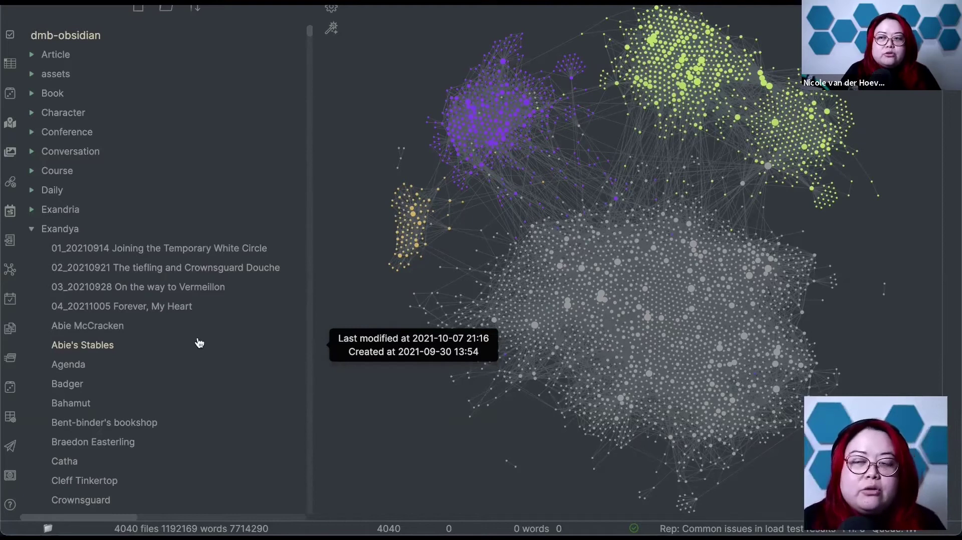
click(14, 5)
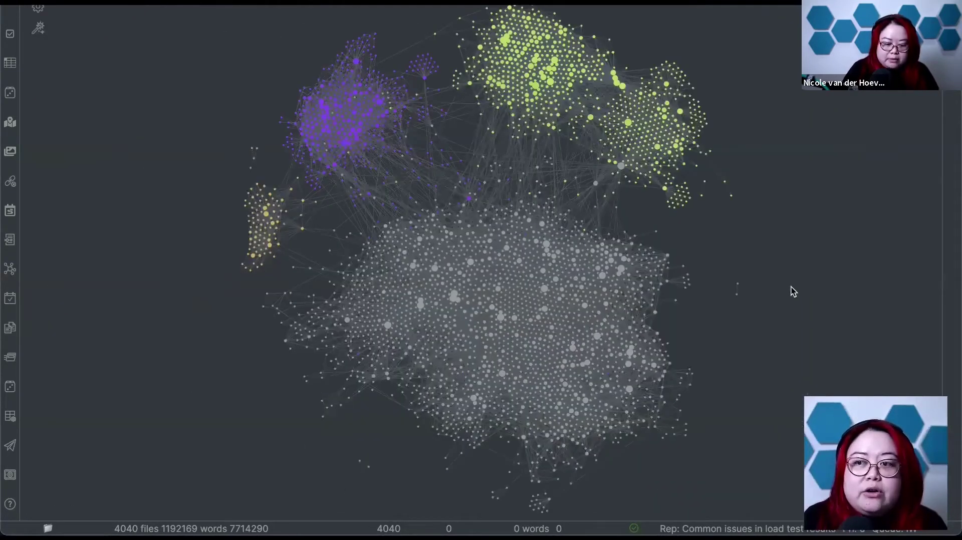
- Find notes matching "world" with the quick switcher and open Exandya/World
key(ctrl+o)
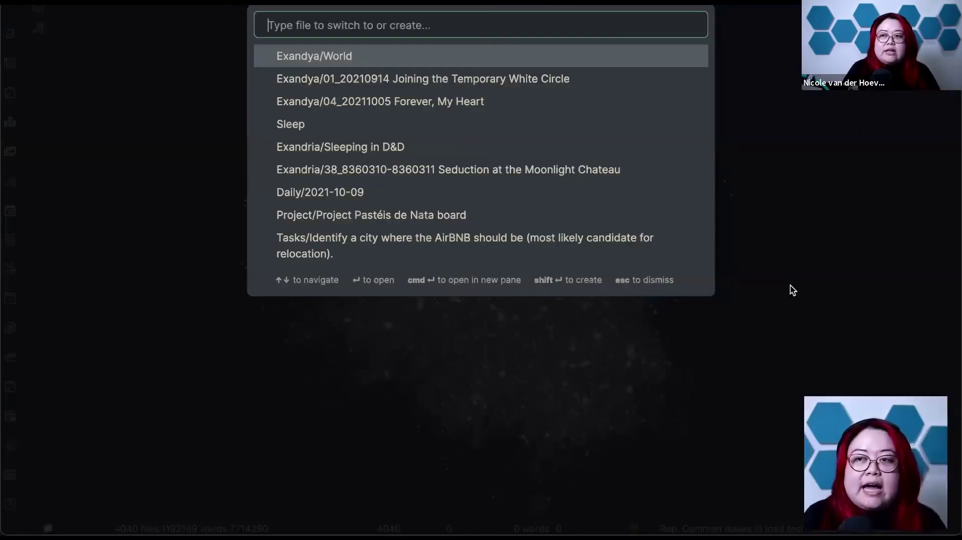
text(wo)
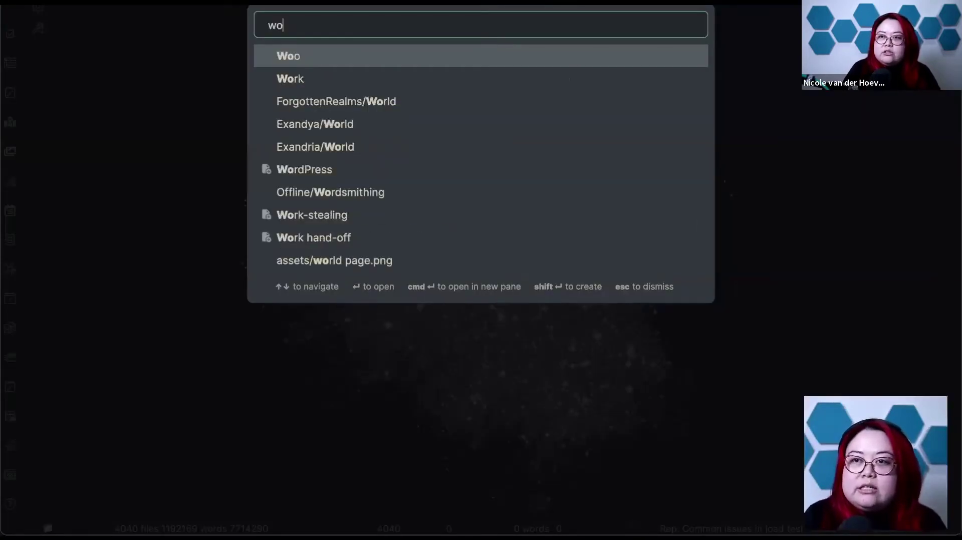
text(rls)
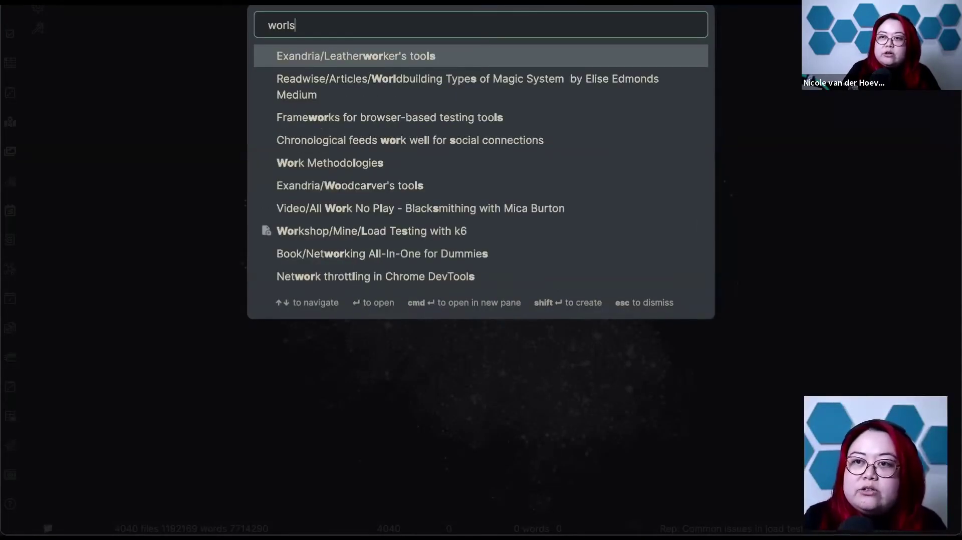
key(BackSpace)
text(d)
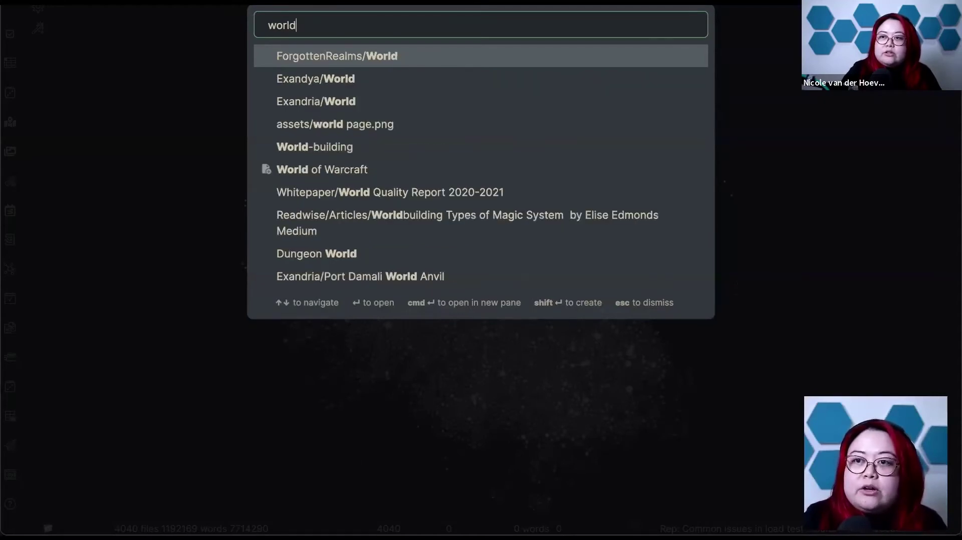
key(Down)
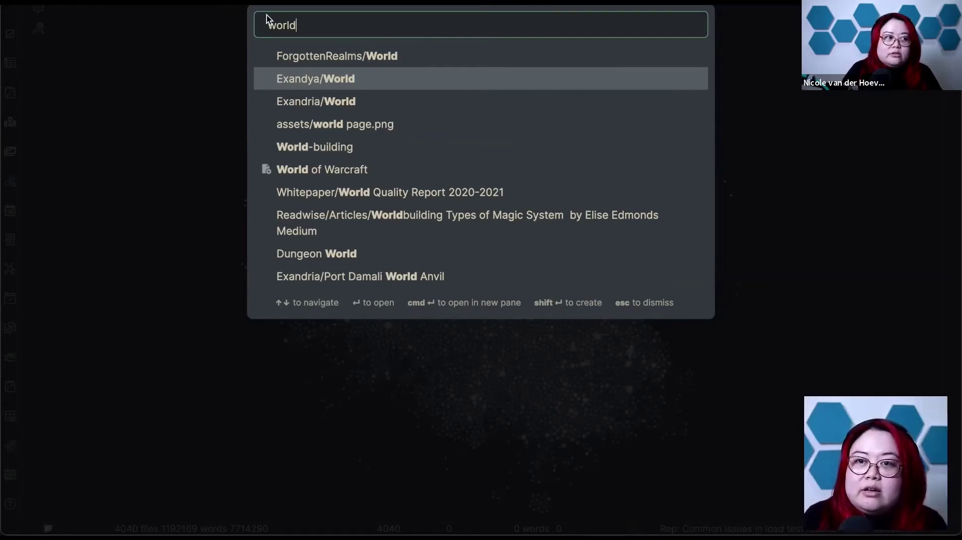
key(Return)
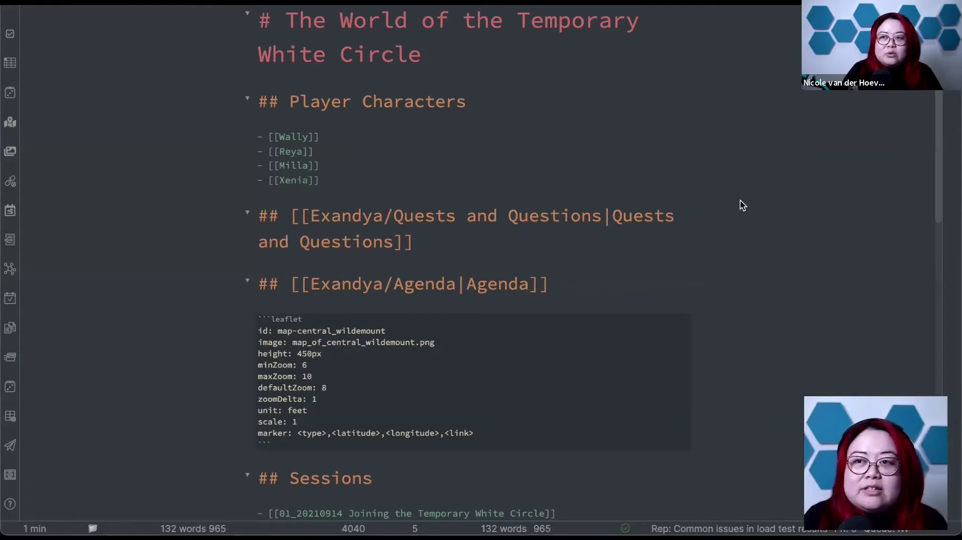
- Open the 04_20211005 Forever, My Heart session note from the World note's Sessions list
scroll(742, 205, down, 1)
scroll(742, 206, down, 1)
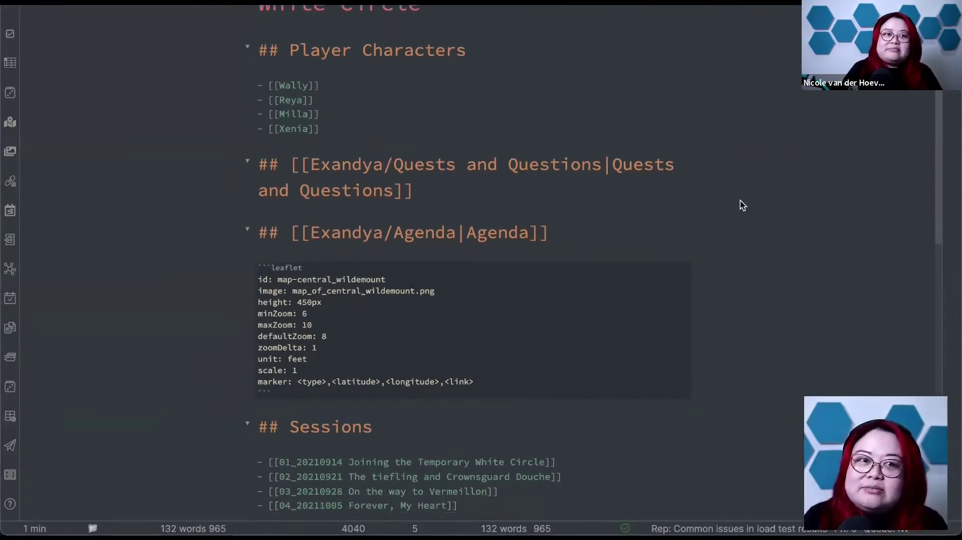
scroll(697, 168, up, 2)
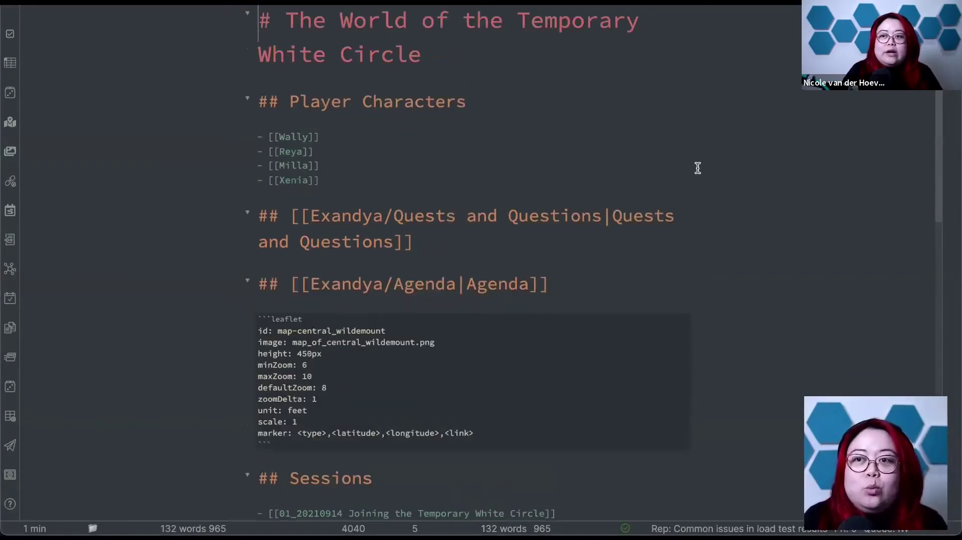
scroll(597, 235, down, 3)
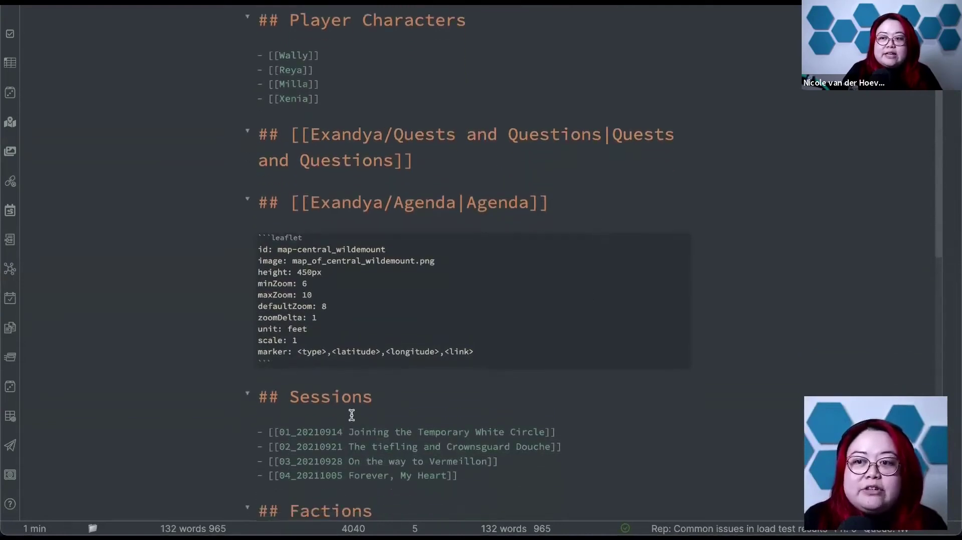
click(362, 473)
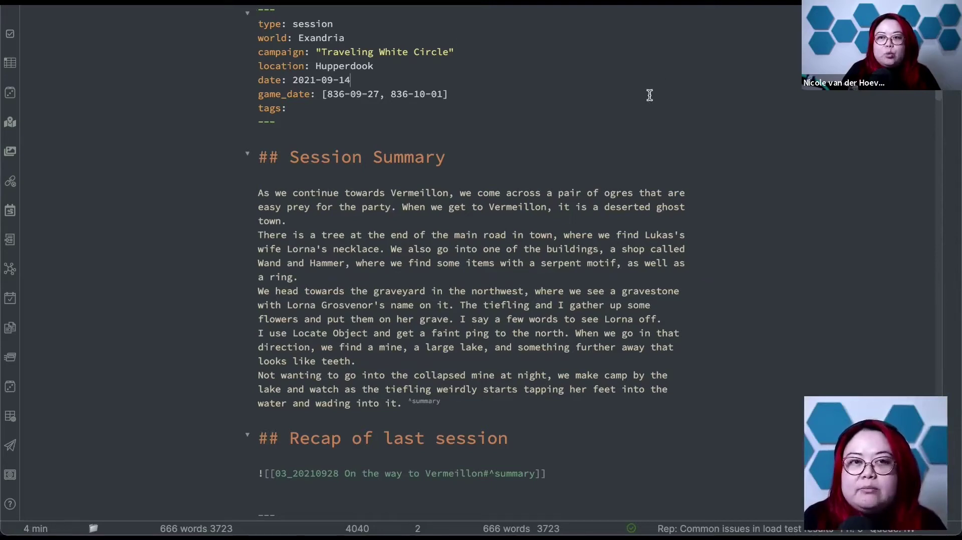
- Skim the session note's summary, recap and log, and return to the World note
scroll(650, 96, down, 5)
scroll(575, 218, up, 4)
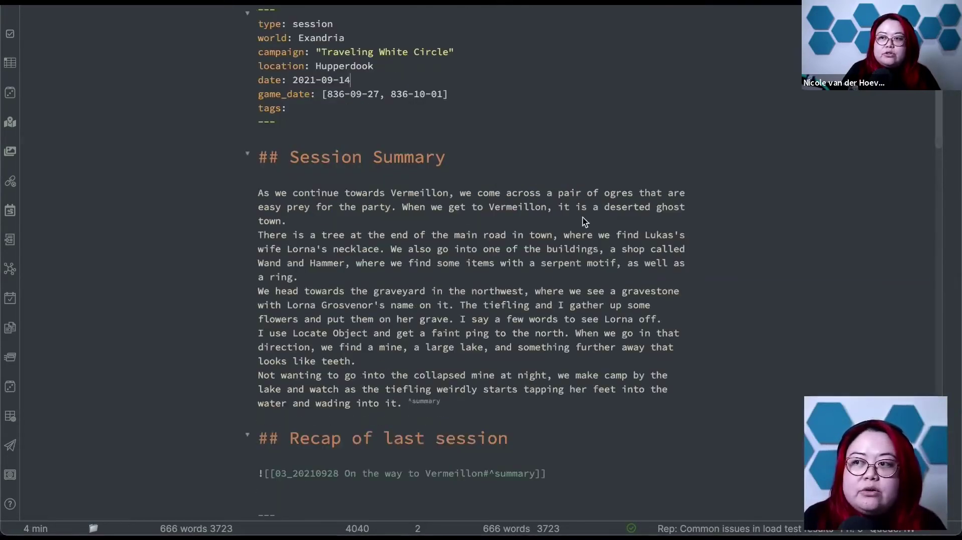
key(ctrl+e)
scroll(587, 220, down, 2)
key(ctrl+e)
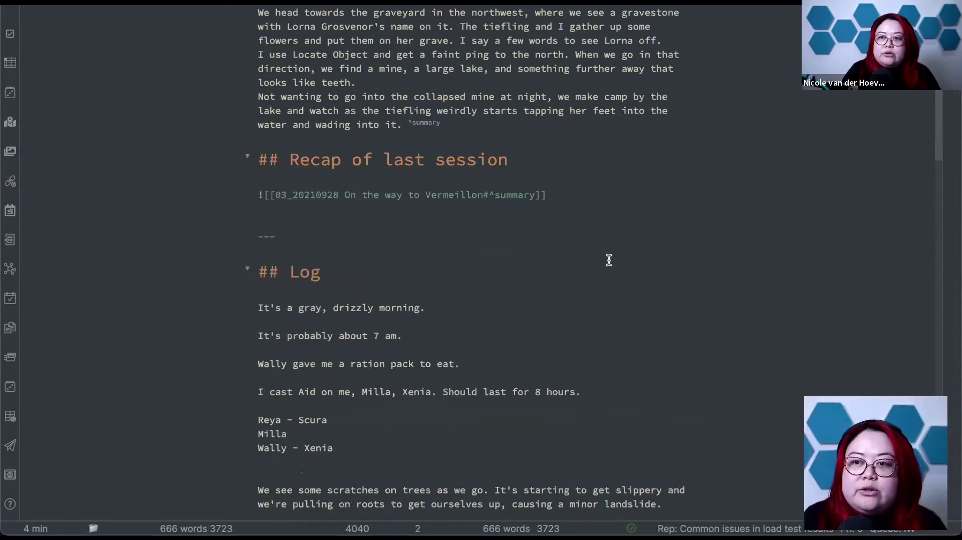
key(super+alt+Left)
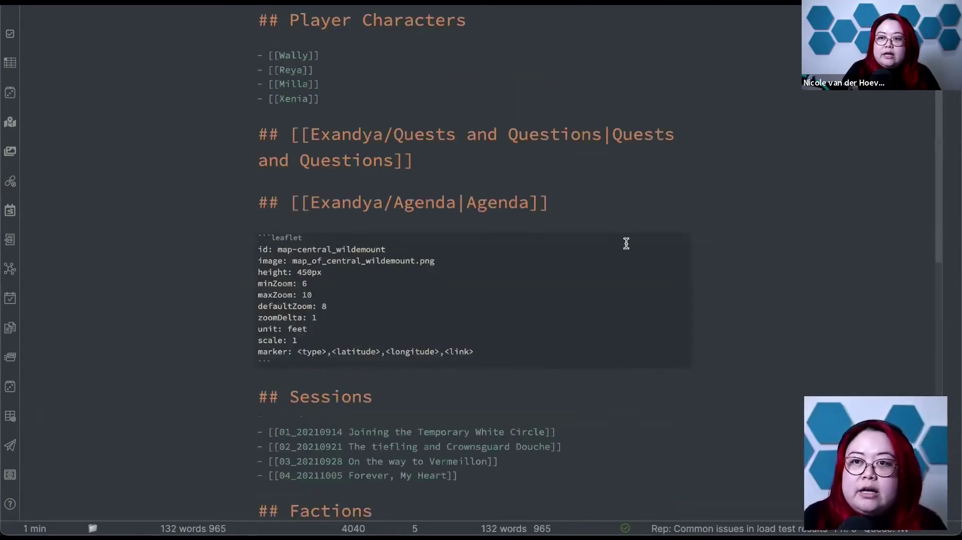
- Display the World note in reading view and examine its map, session list, Factions and Gods tables
key(ctrl+e)
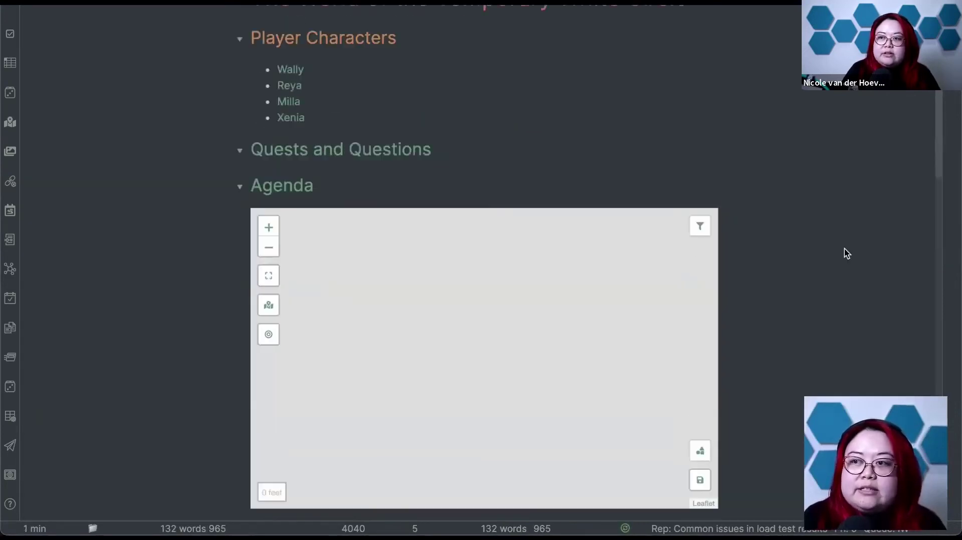
scroll(849, 233, down, 4)
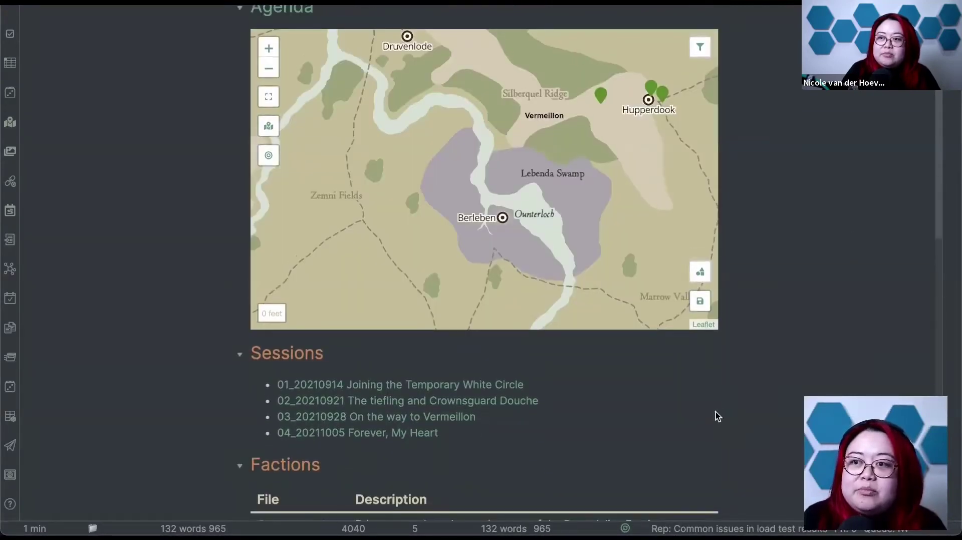
scroll(841, 288, down, 7)
scroll(841, 288, down, 2)
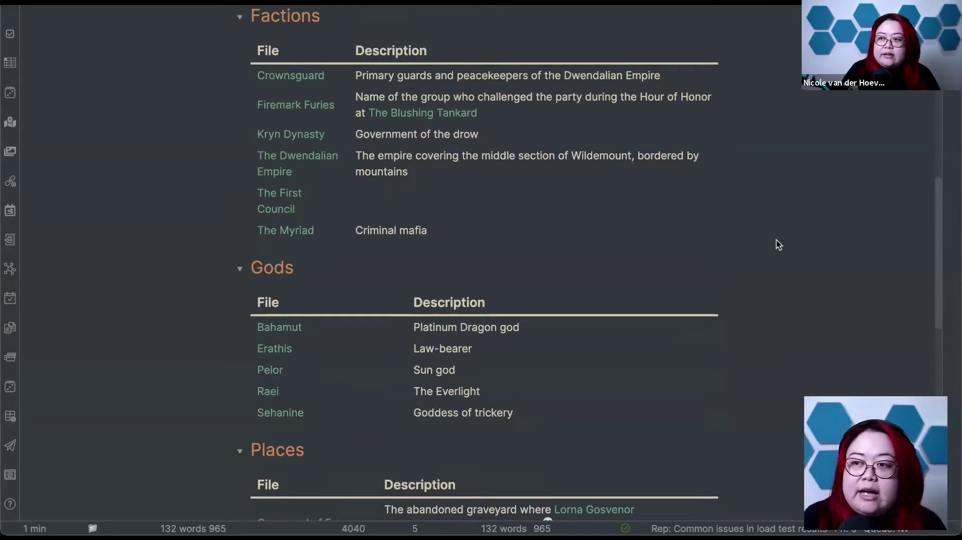
- Switch the World note to source view and examine the Dataview queries for Factions, Gods and Places, plus the leaflet code
key(ctrl+e)
scroll(777, 240, down, 2)
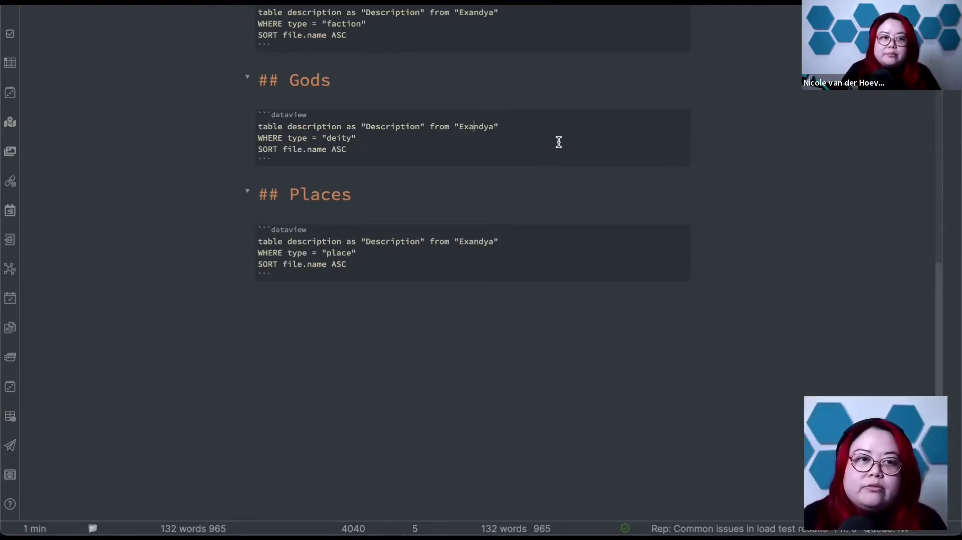
click(512, 127)
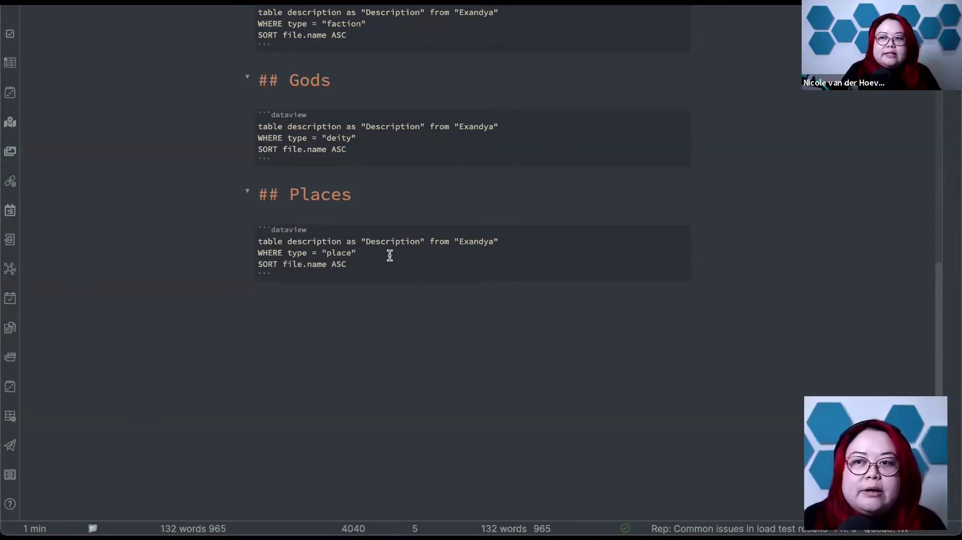
scroll(393, 250, up, 3)
scroll(392, 262, down, 3)
scroll(639, 286, up, 5)
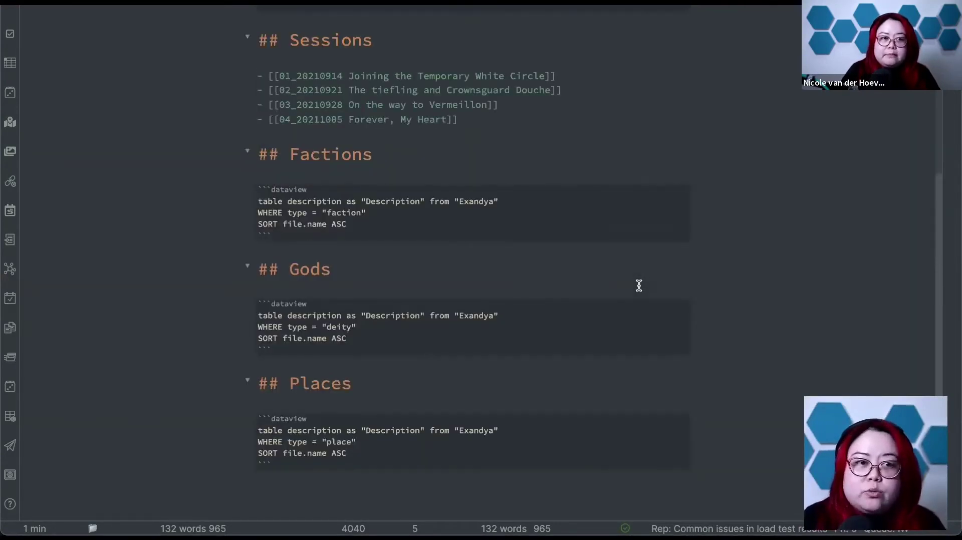
scroll(573, 176, up, 11)
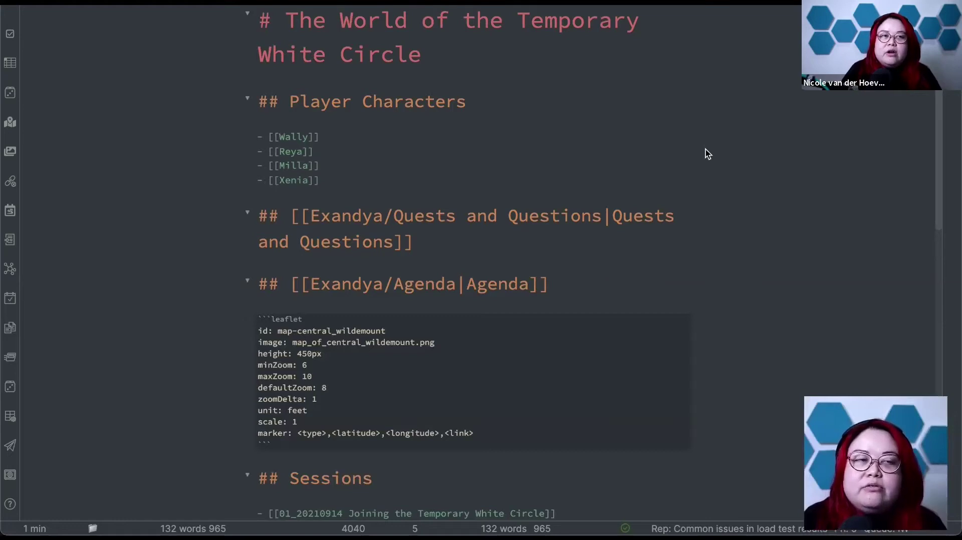
scroll(706, 151, down, 1)
scroll(768, 196, down, 3)
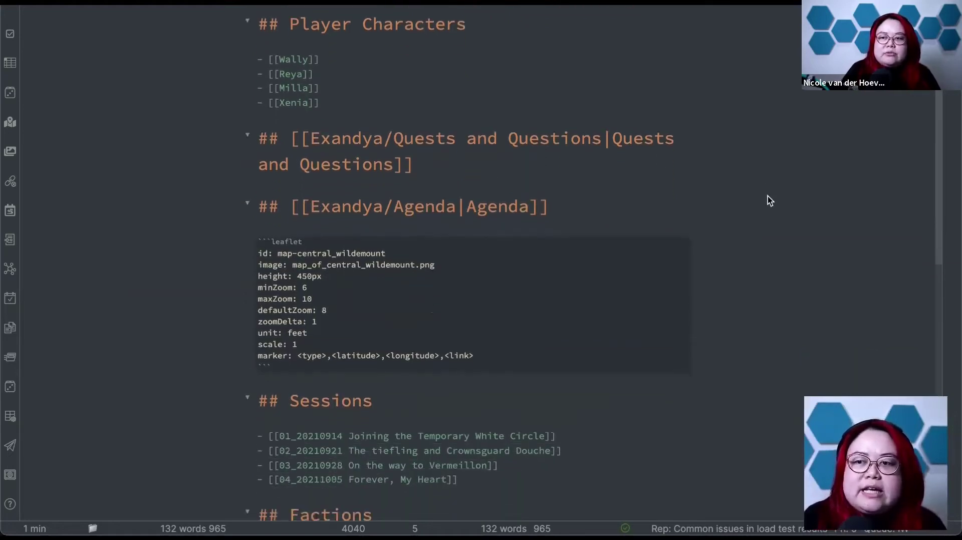
scroll(767, 197, down, 1)
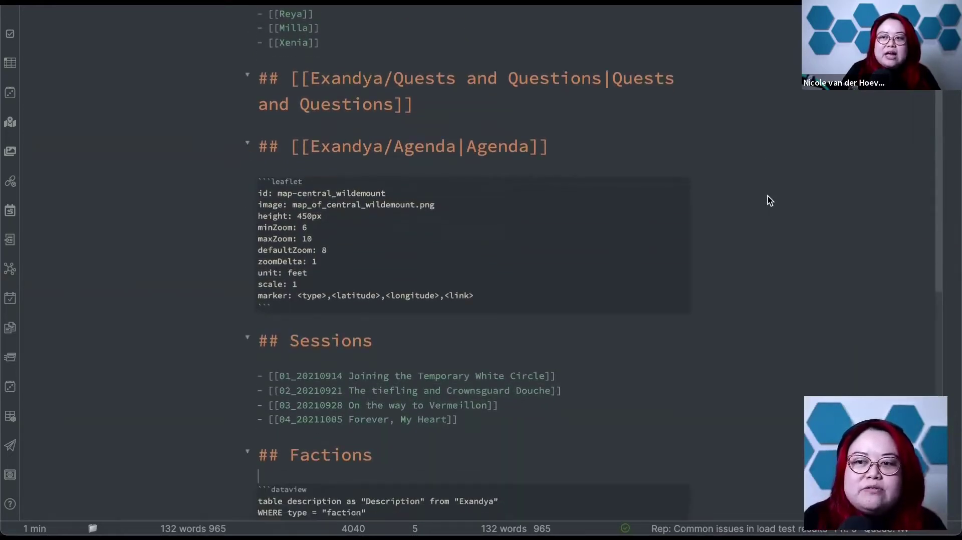
- Search the vault's files for "world" and open the Exandria/World note
key(super+o)
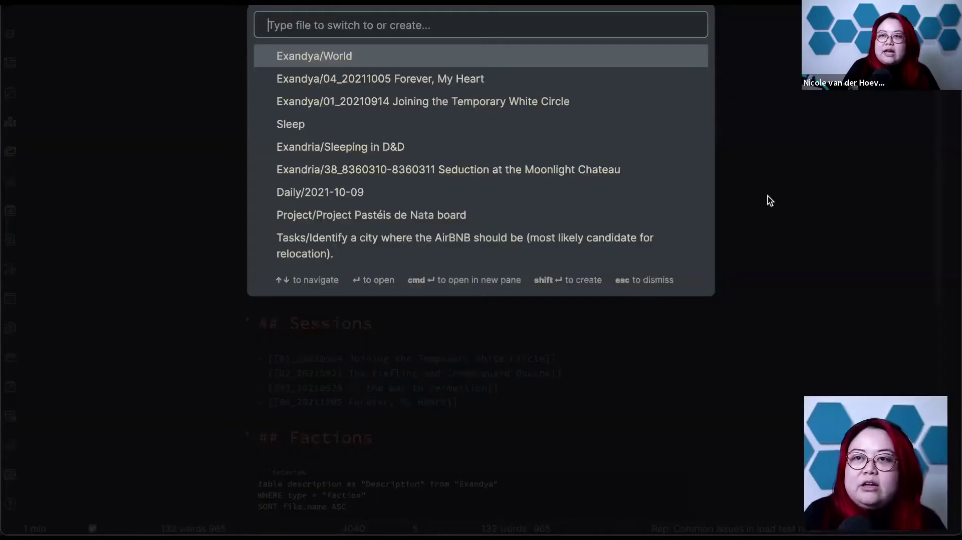
text(world)
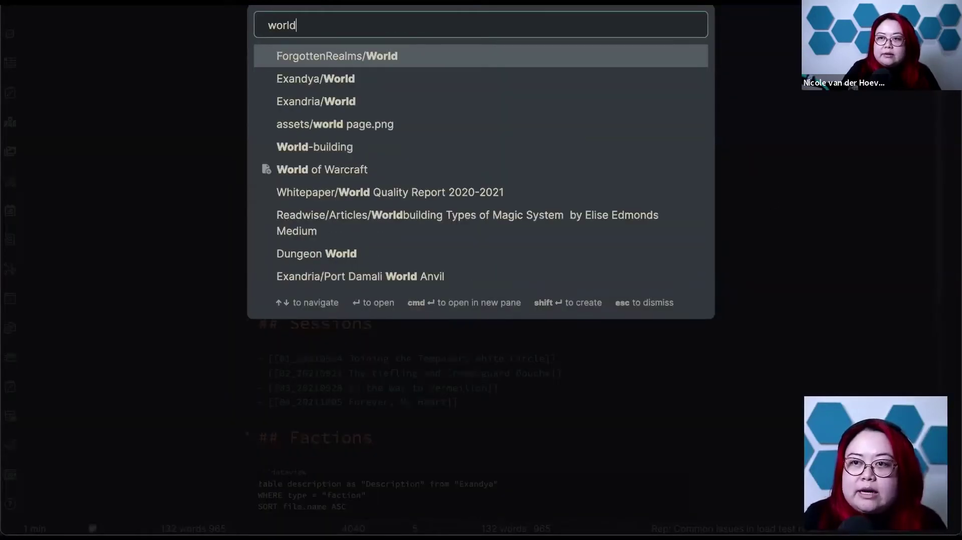
key(Down)
key(Down)
key(Return)
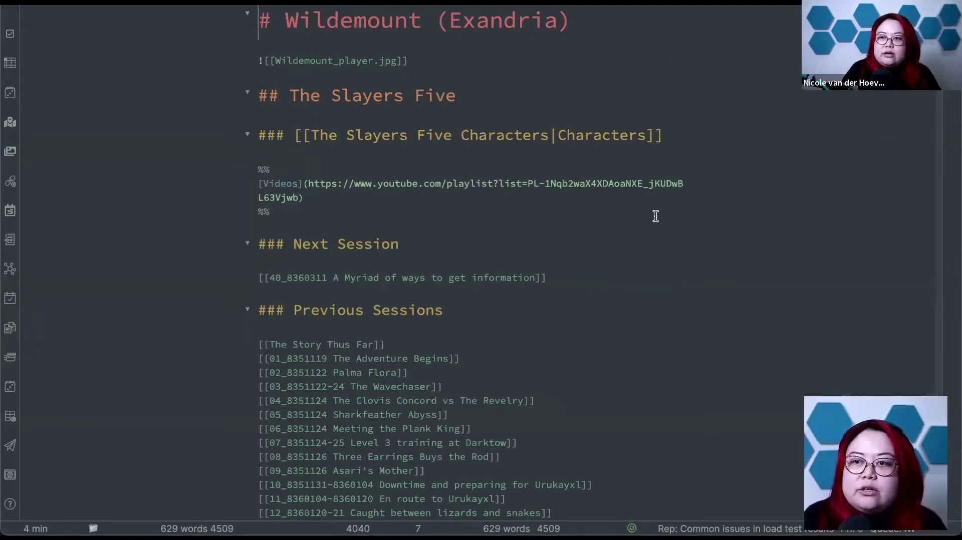
- Examine the Wildemount (Exandria) note's session lists, Timeline and Random Tables links, elevator pitch and Six Truths about This World
scroll(690, 283, down, 10)
scroll(560, 203, down, 3)
scroll(561, 203, up, 8)
scroll(560, 203, down, 15)
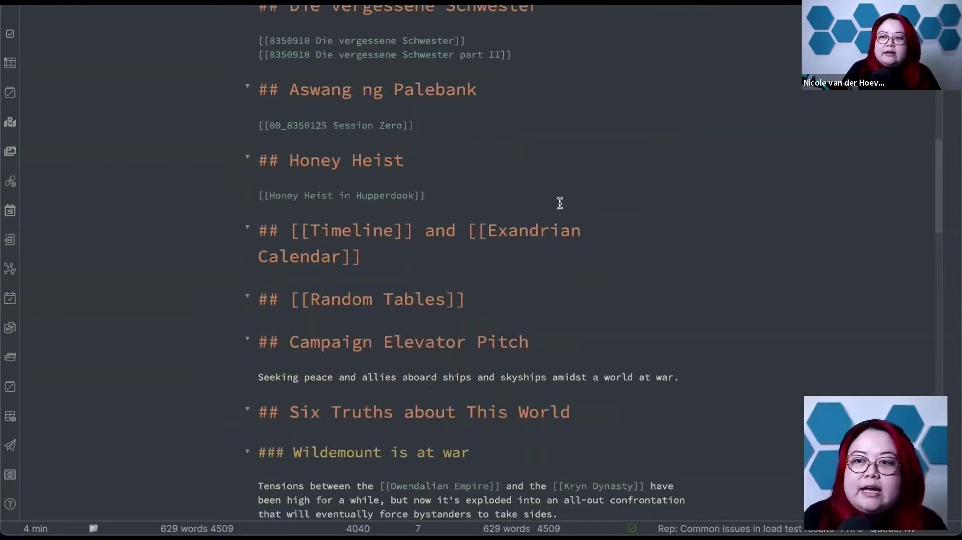
scroll(801, 208, down, 2)
scroll(776, 219, down, 3)
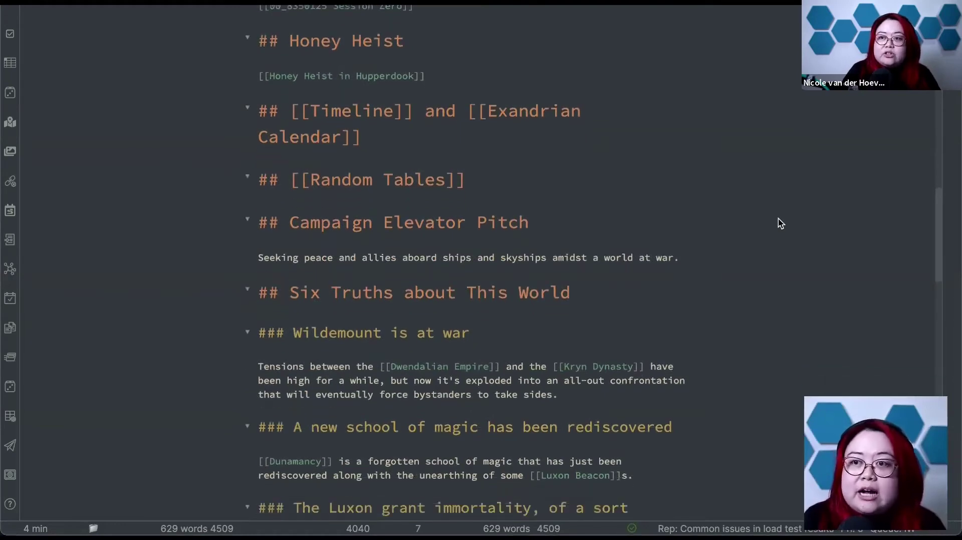
scroll(286, 108, down, 1)
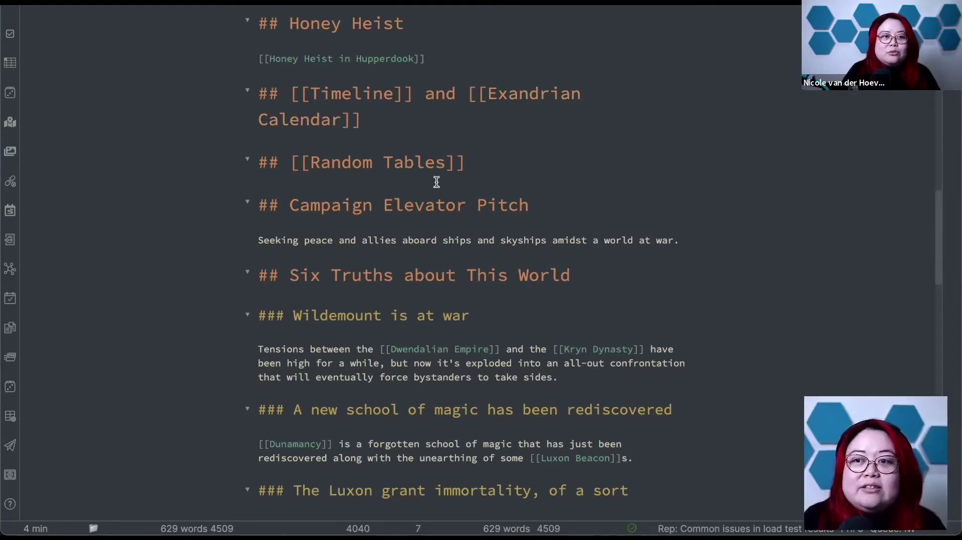
scroll(608, 159, down, 1)
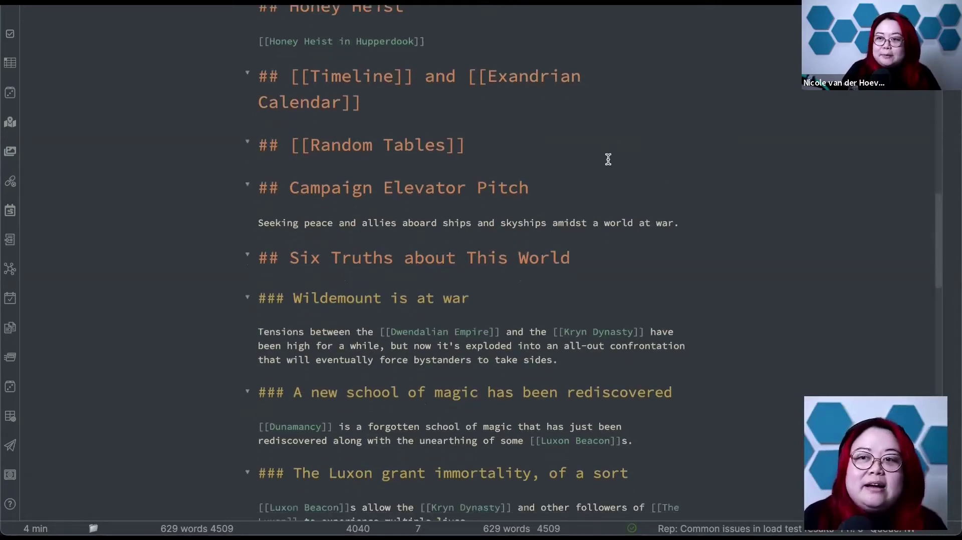
scroll(731, 198, up, 1)
scroll(730, 199, down, 10)
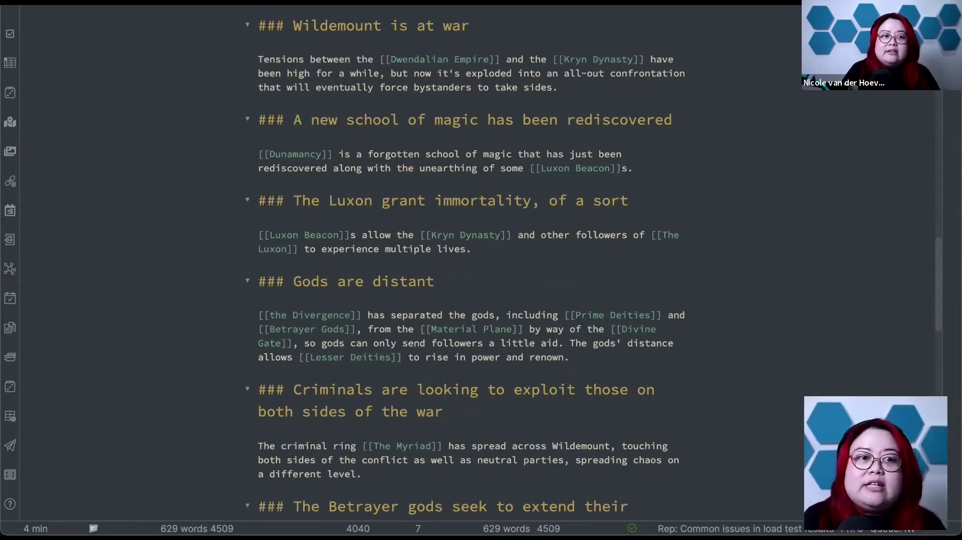
click(603, 203)
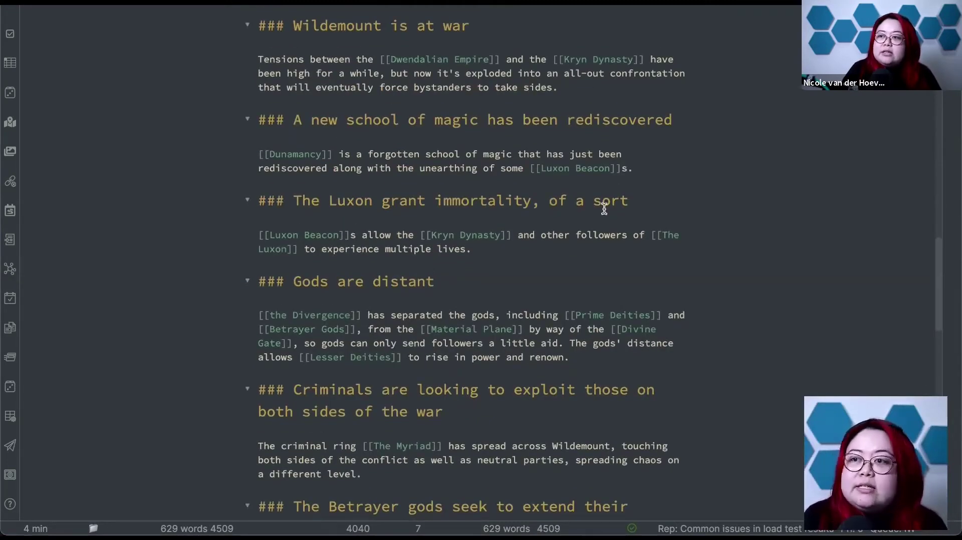
- Return to the Exandya World note and open the 04_20211005 Forever, My Heart session from its Sessions list
key(super+alt+Left)
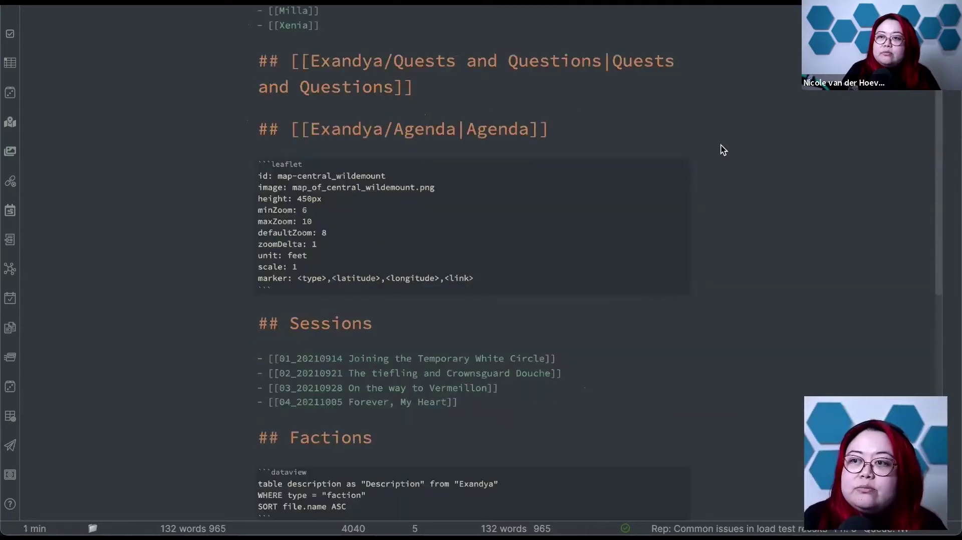
scroll(720, 149, up, 2)
scroll(721, 154, down, 1)
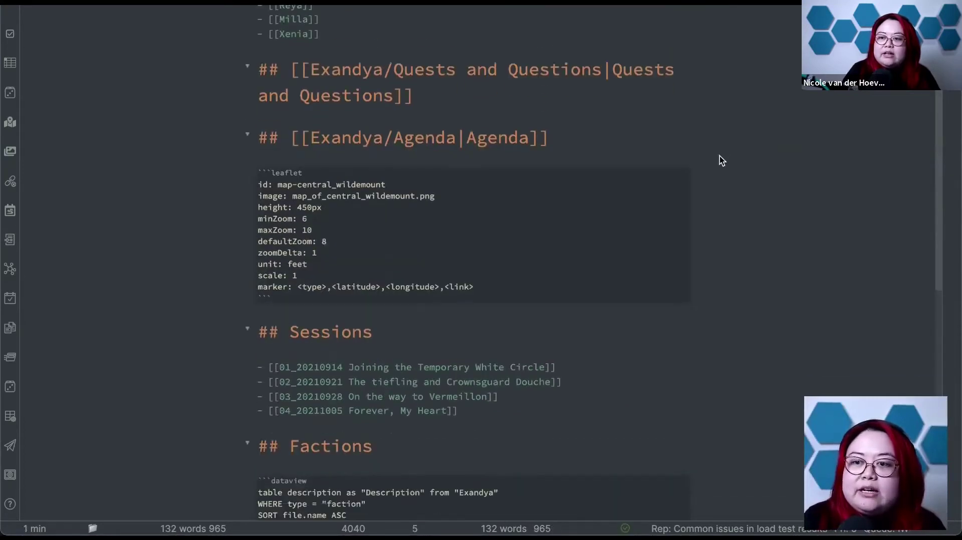
click(366, 410)
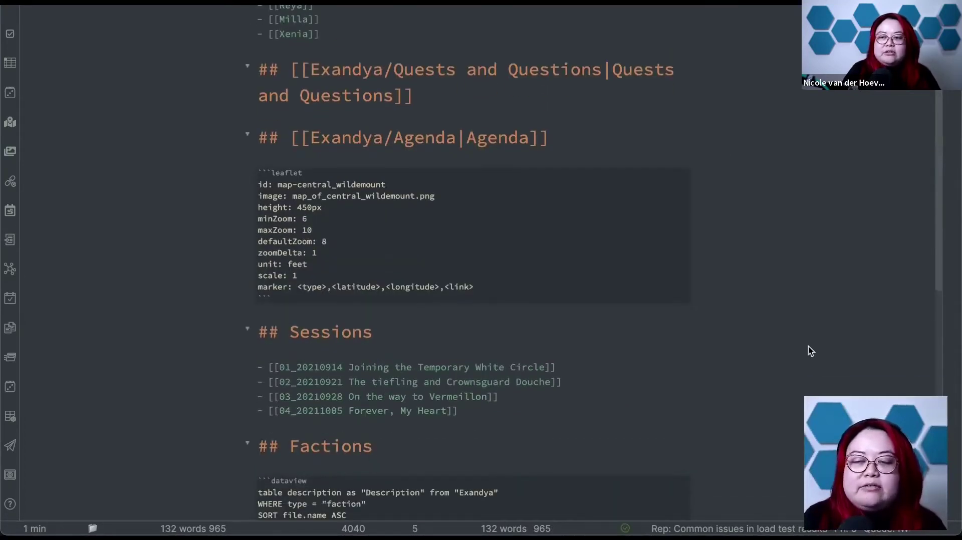
key(alt+Return)
click(679, 258)
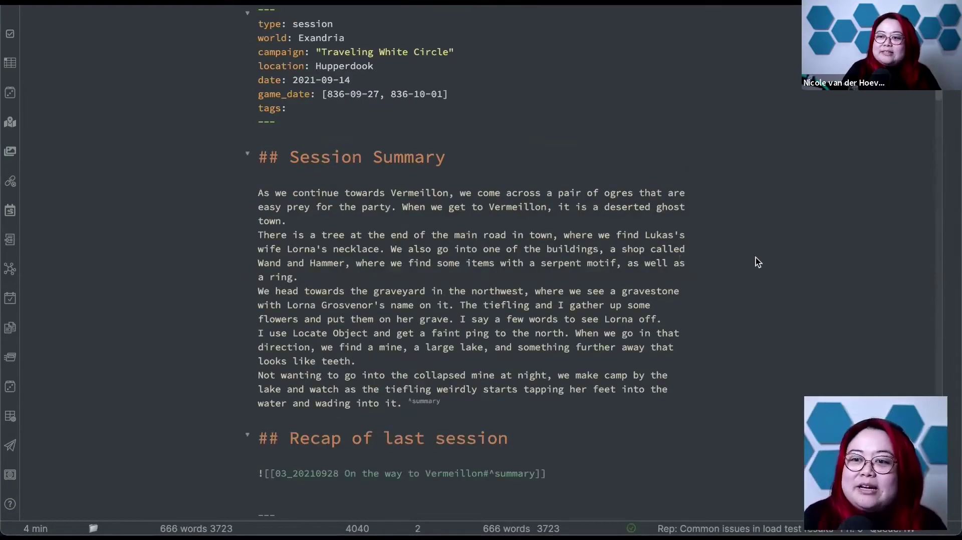
- Look over the session note's Session Summary, the embedded recap of the last session and the beginning of the Log
scroll(756, 257, down, 1)
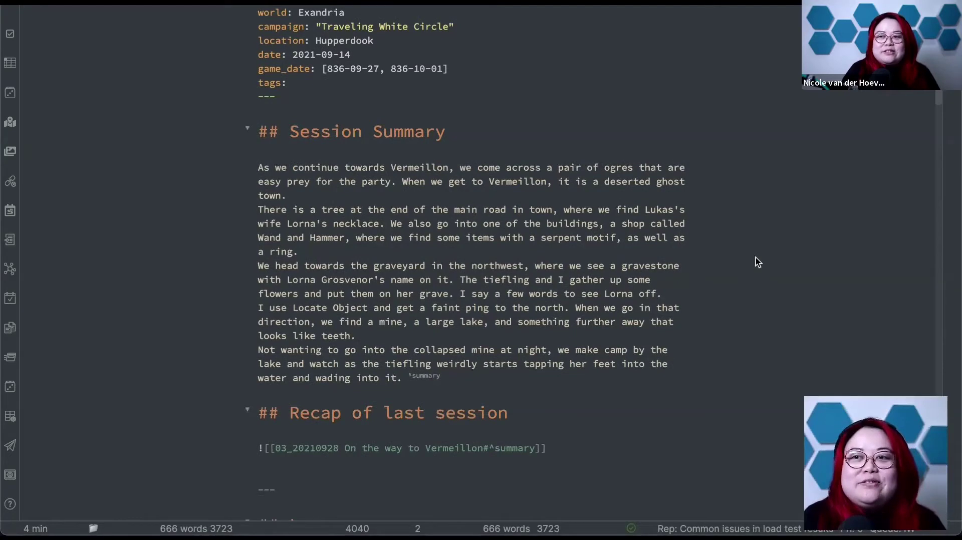
scroll(756, 258, down, 2)
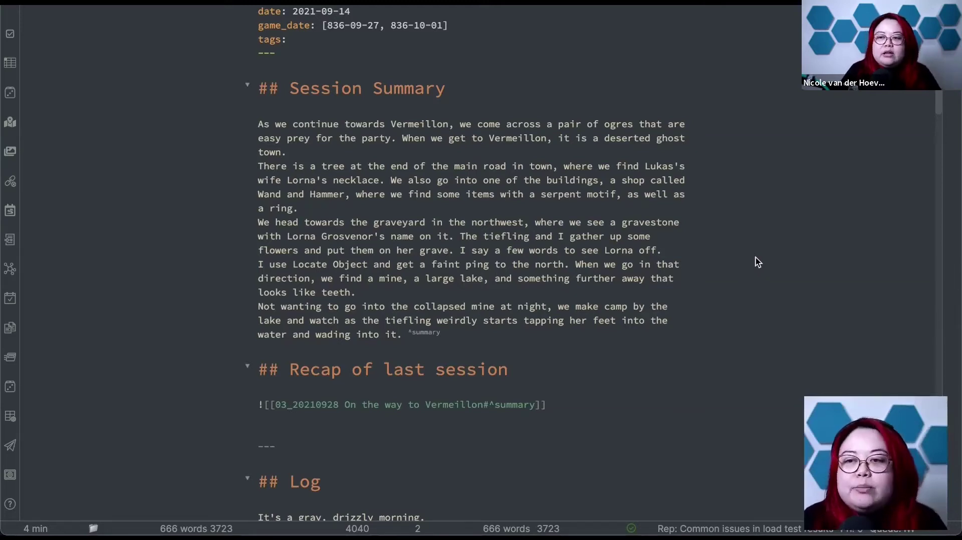
scroll(755, 257, down, 10)
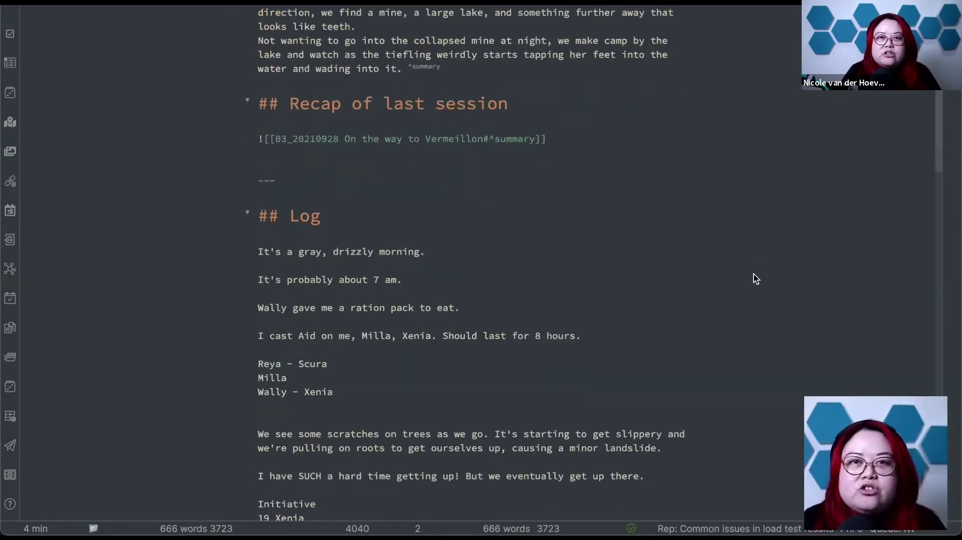
scroll(754, 275, up, 3)
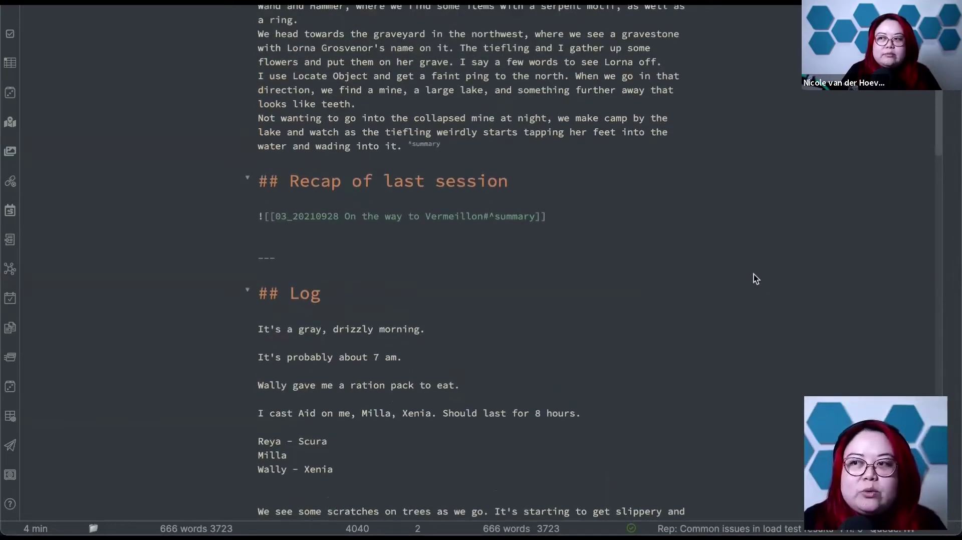
scroll(753, 274, up, 1)
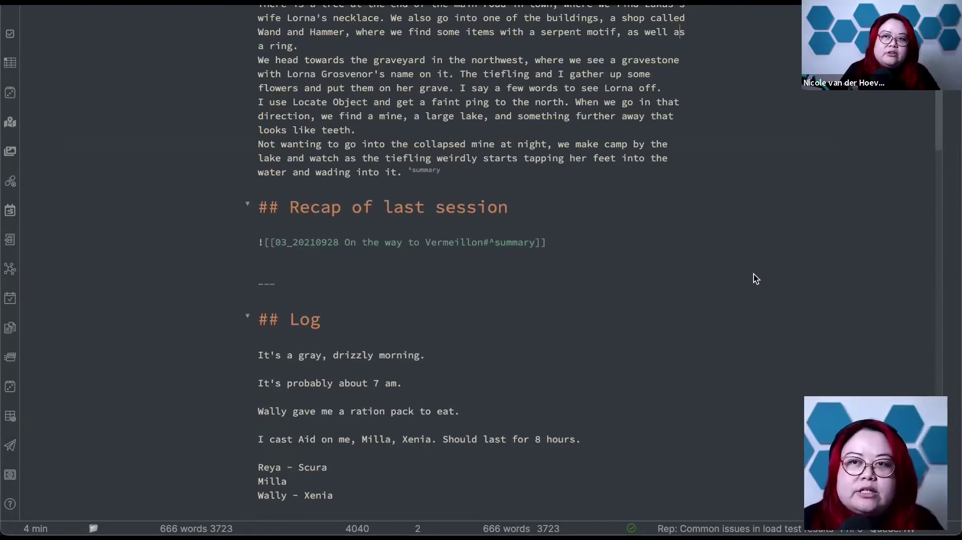
scroll(750, 280, up, 6)
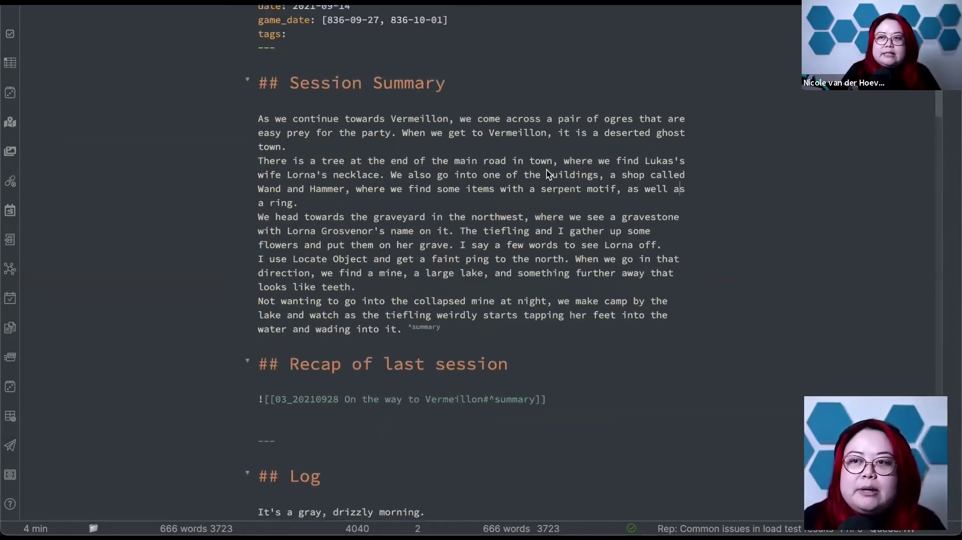
- Search the templates for "sess" from the Session Summary heading, browse the session templates, and dismiss the list without inserting one
click(588, 95)
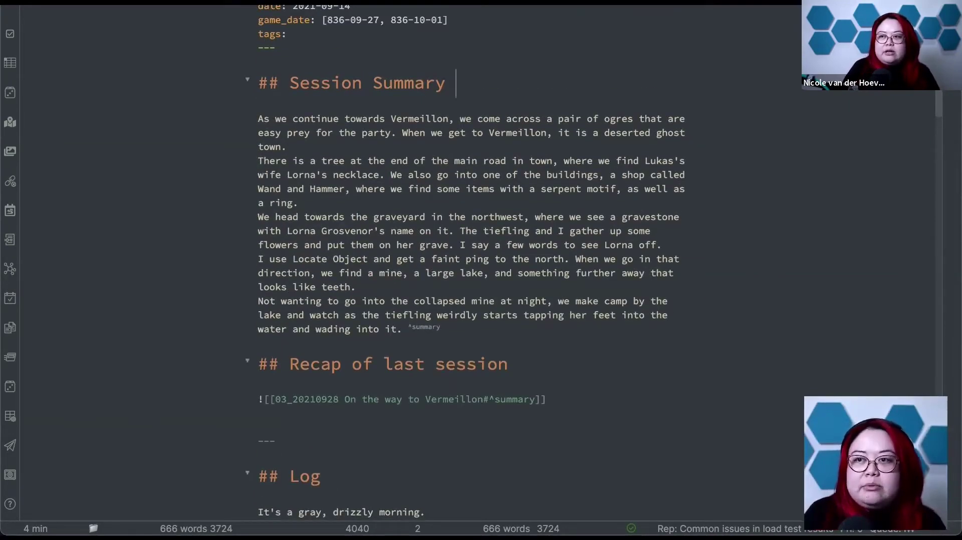
key(alt+e)
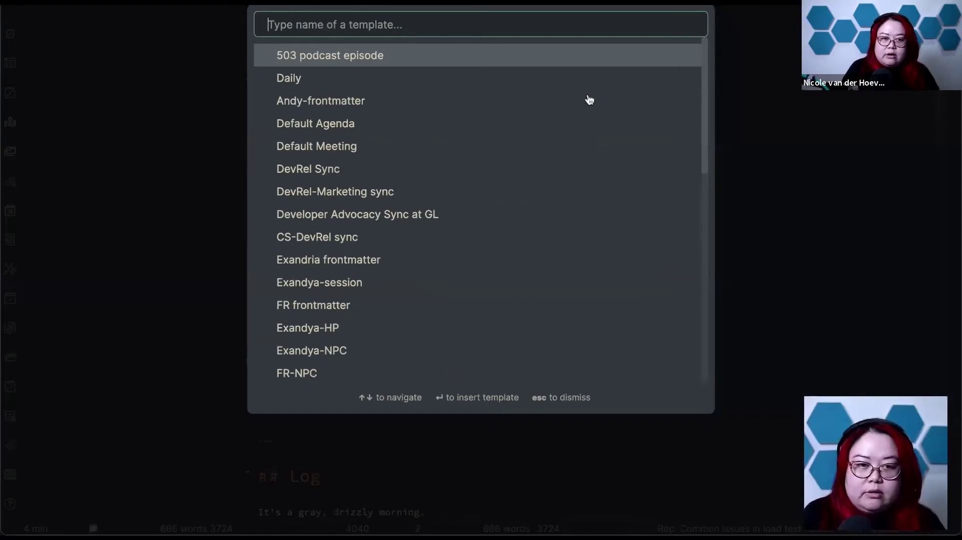
text(sess)
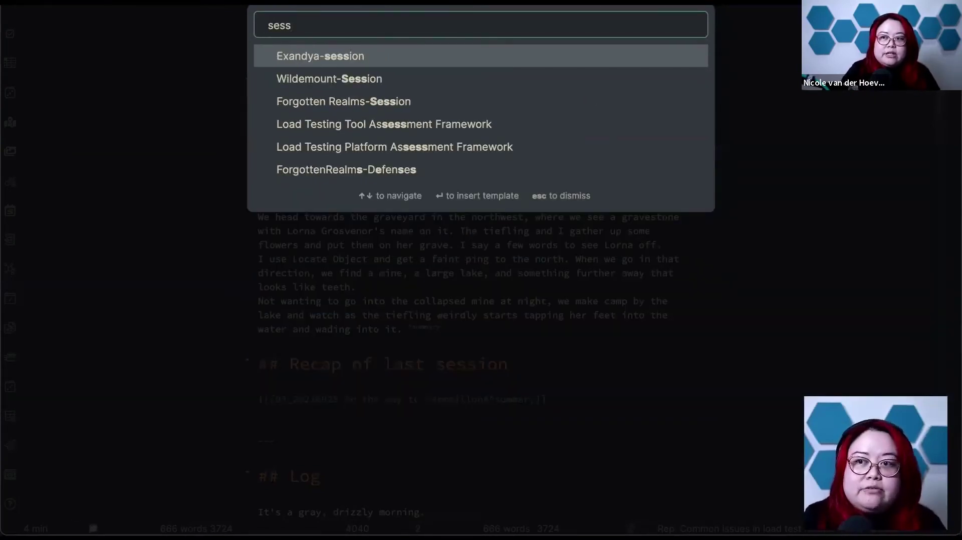
key(Down)
key(Down)
key(Up)
key(Up)
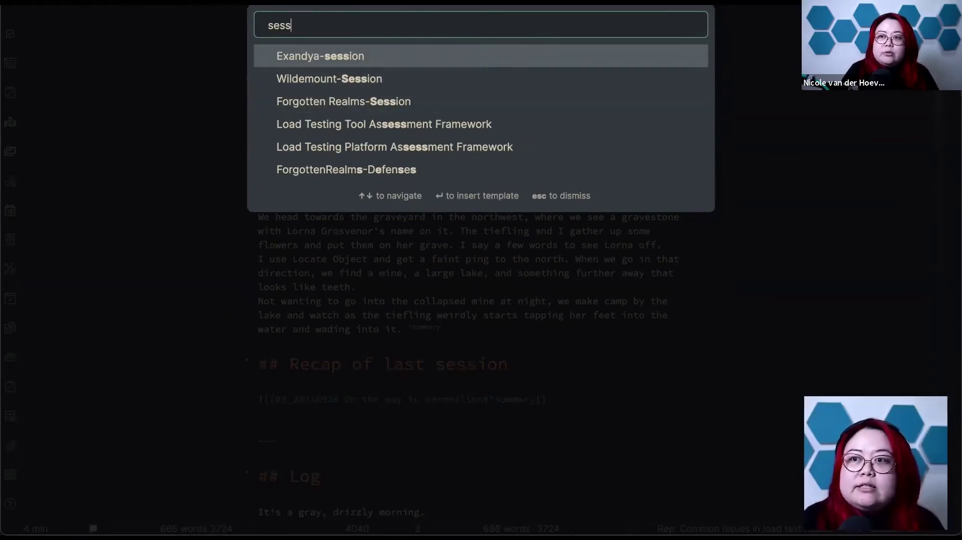
key(Escape)
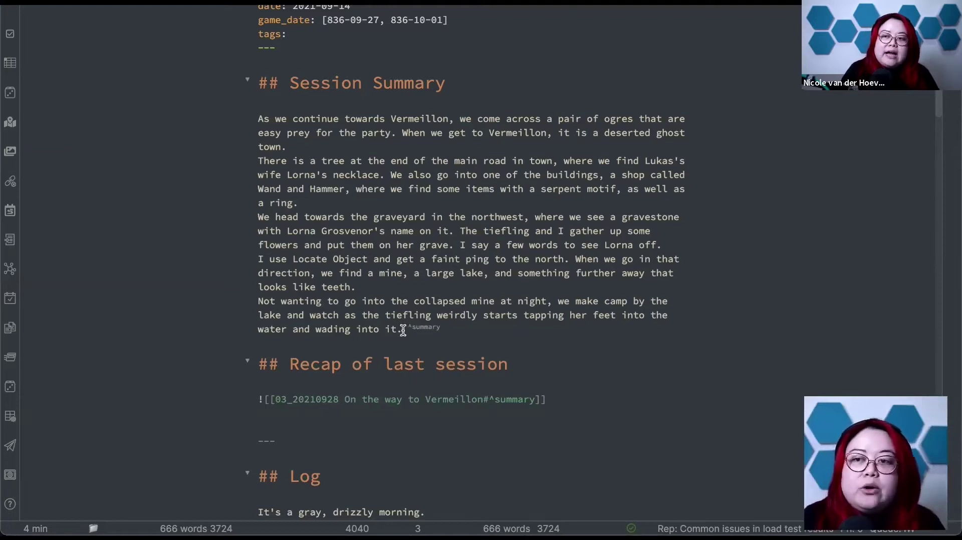
- Read on from the summary block reference and recap embed to the Log's opening notes and initiative order
scroll(691, 274, down, 1)
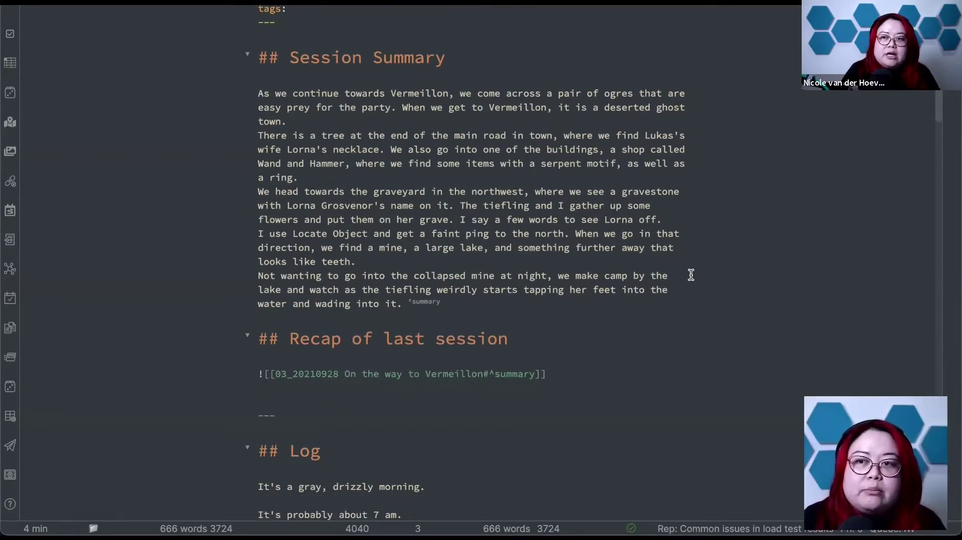
scroll(691, 274, down, 1)
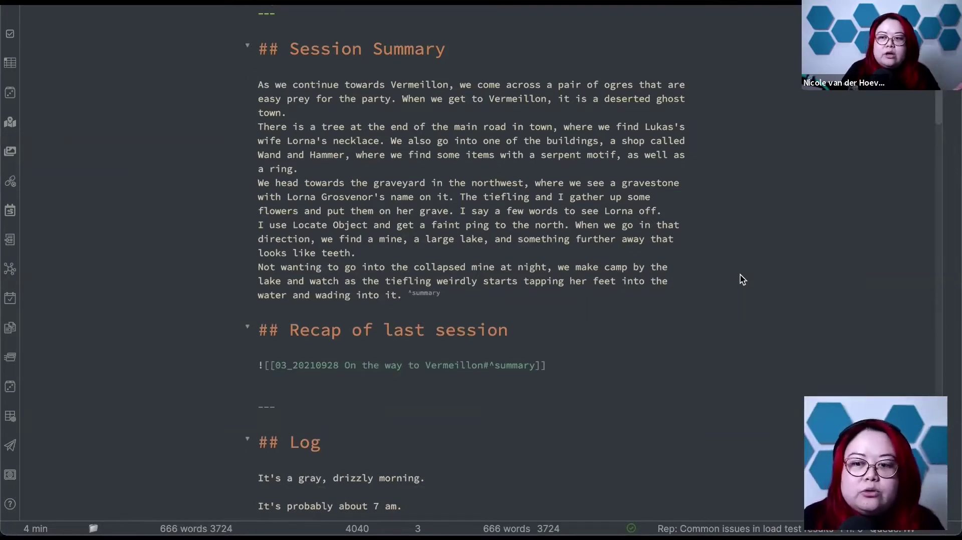
scroll(742, 279, down, 3)
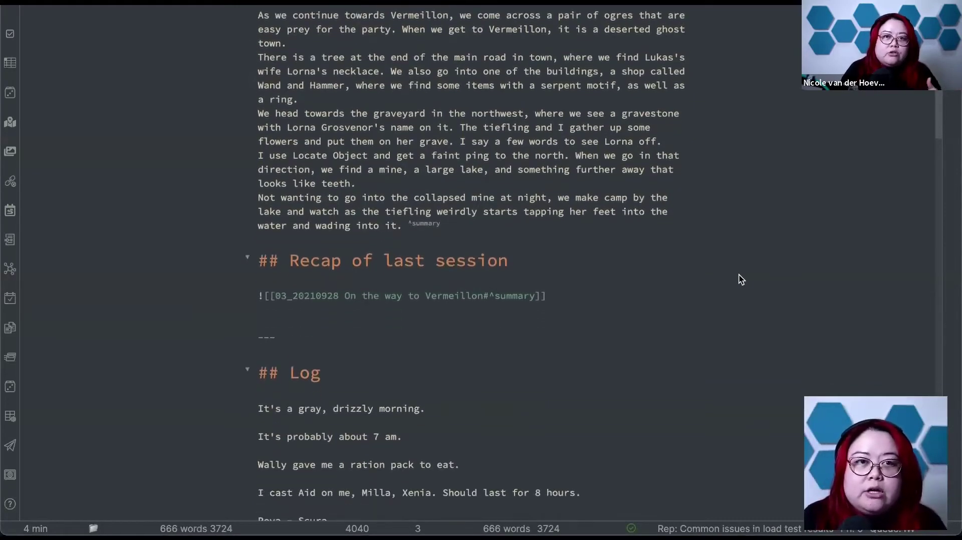
scroll(741, 279, down, 3)
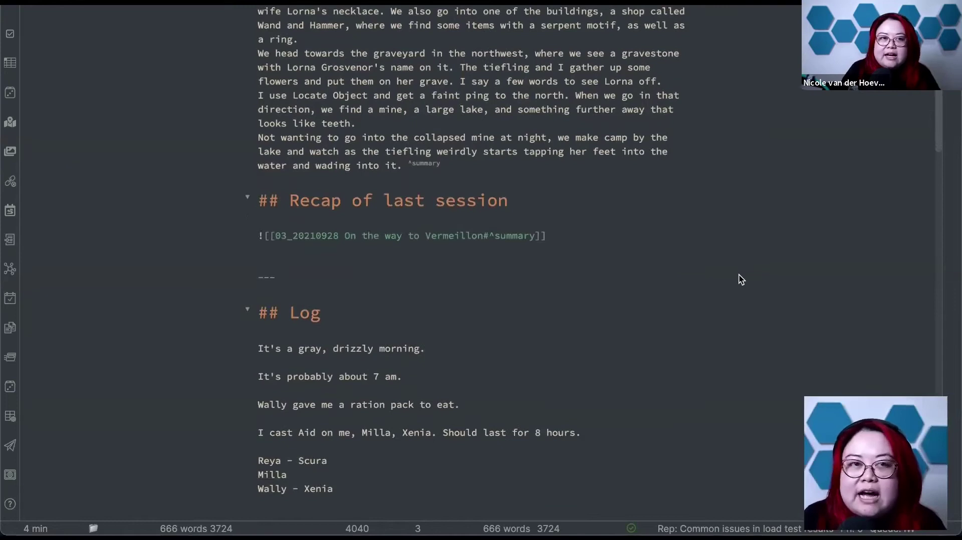
scroll(742, 280, down, 3)
scroll(742, 279, down, 1)
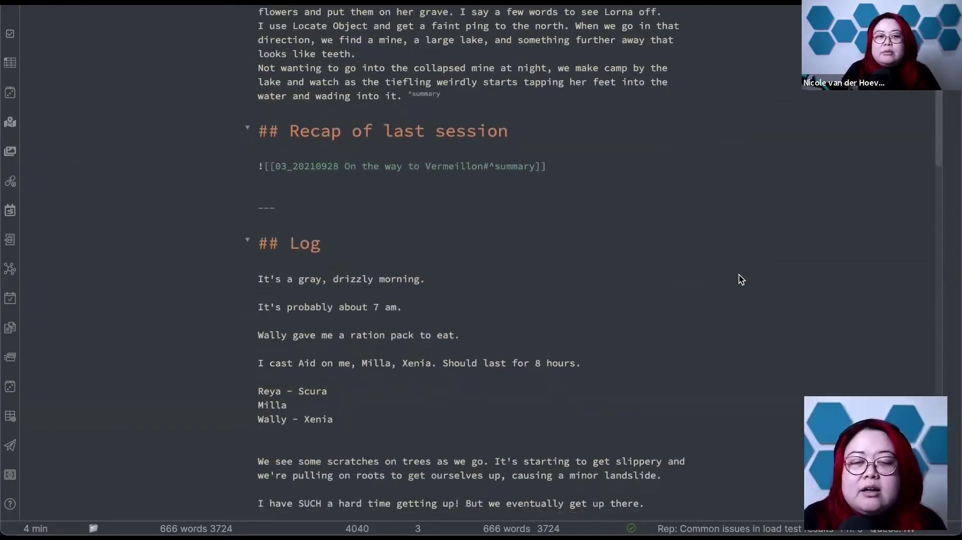
scroll(741, 279, down, 3)
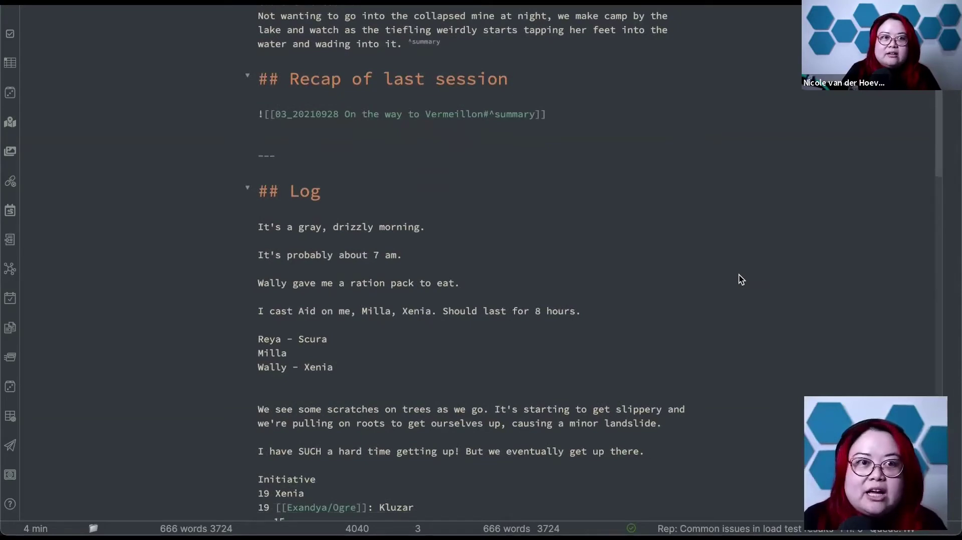
scroll(741, 279, down, 4)
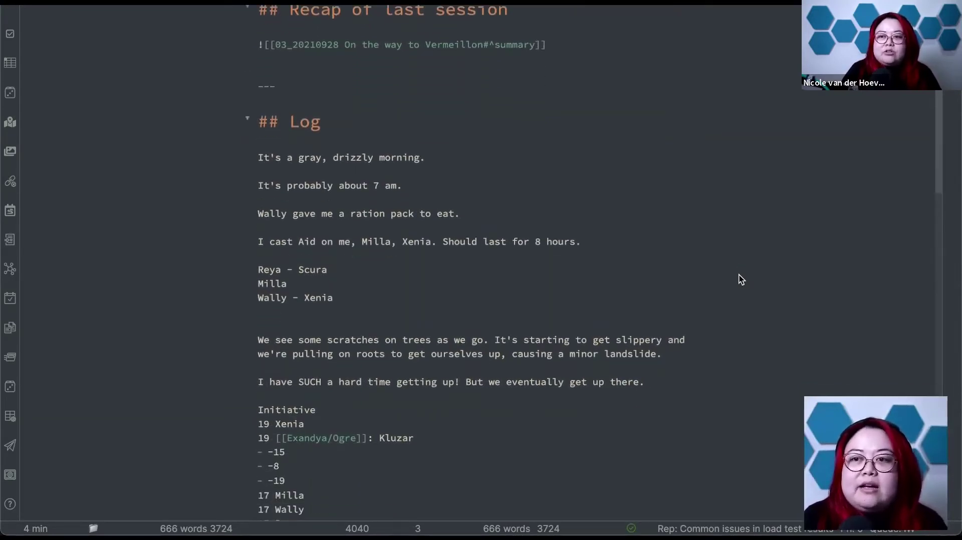
scroll(741, 279, down, 2)
scroll(739, 275, down, 2)
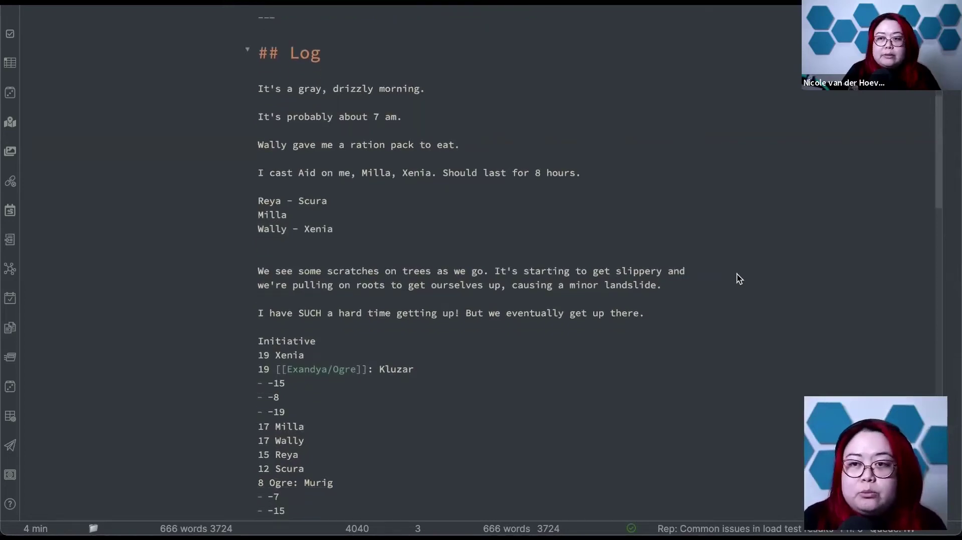
- Highlight the Character, HP and Conditions table beneath the ogres-map.png embed in the session log
scroll(739, 276, down, 4)
scroll(737, 275, down, 15)
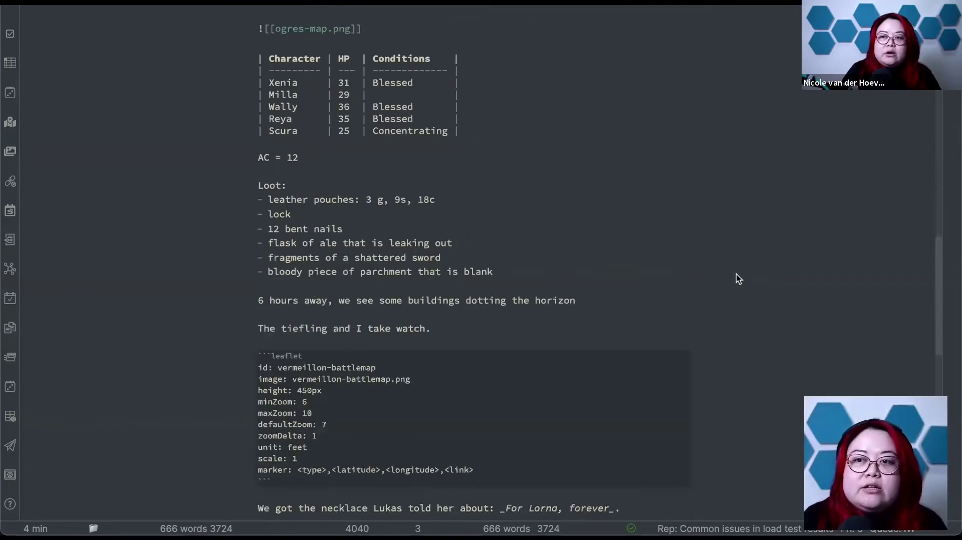
scroll(611, 200, up, 1)
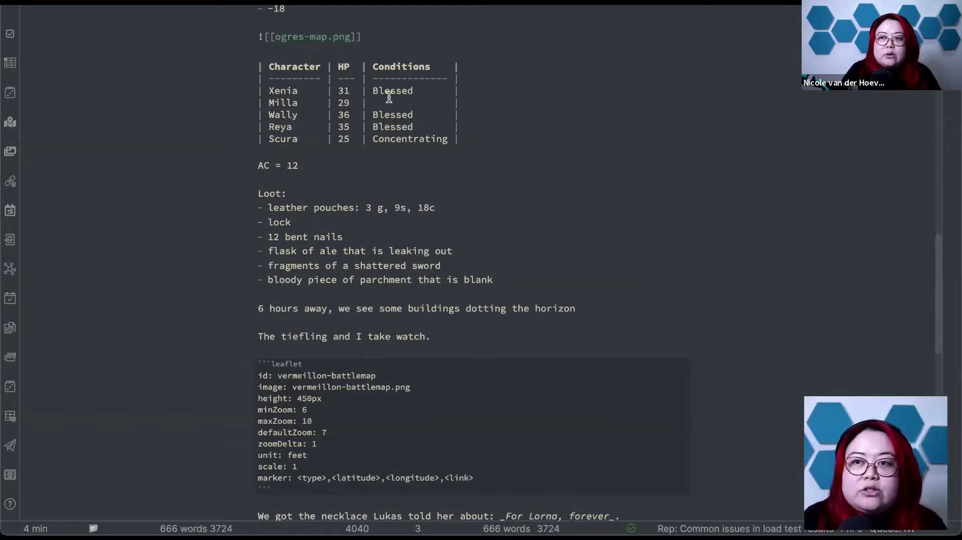
drag(532, 144, 182, 59)
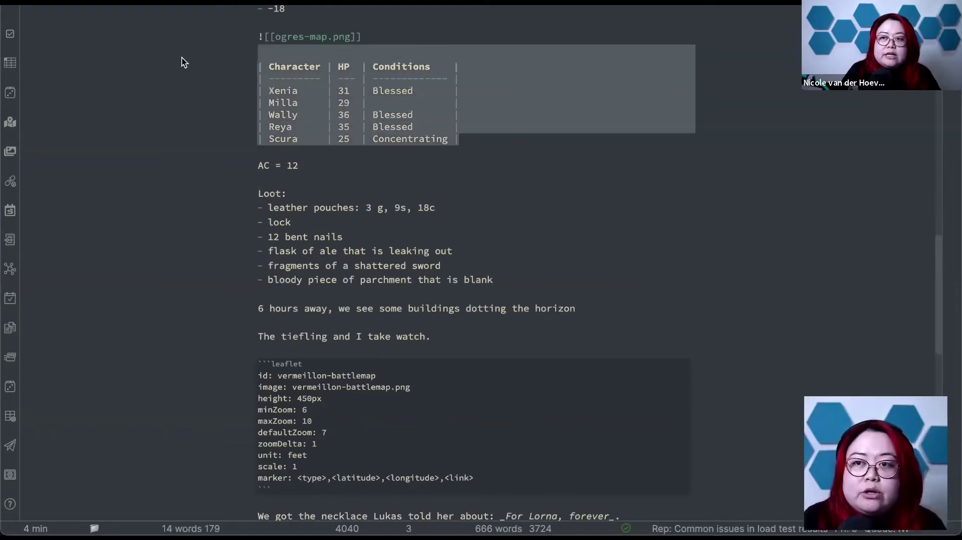
- Search the templates for "hp" from the blank line above Loot, and dismiss the list without inserting one
click(554, 175)
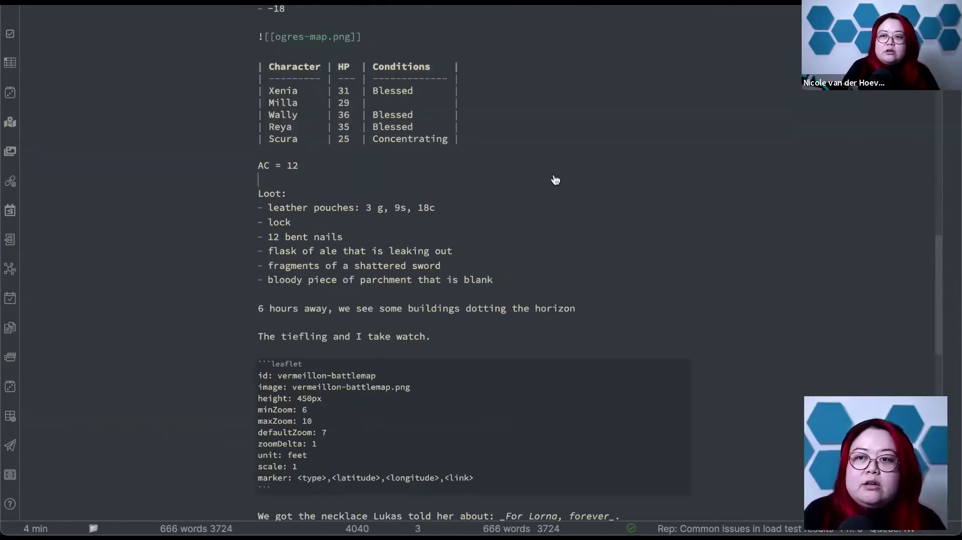
key(alt+e)
text(hp)
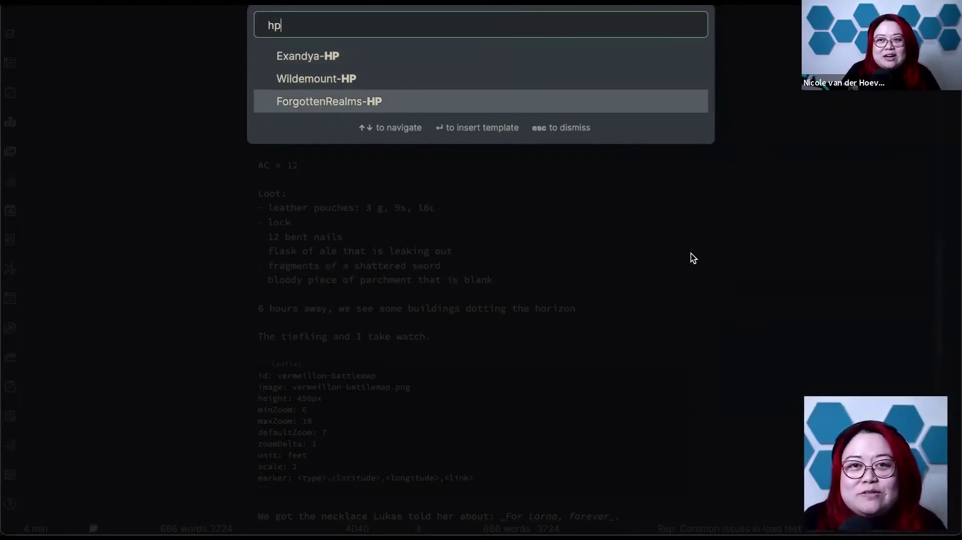
key(Escape)
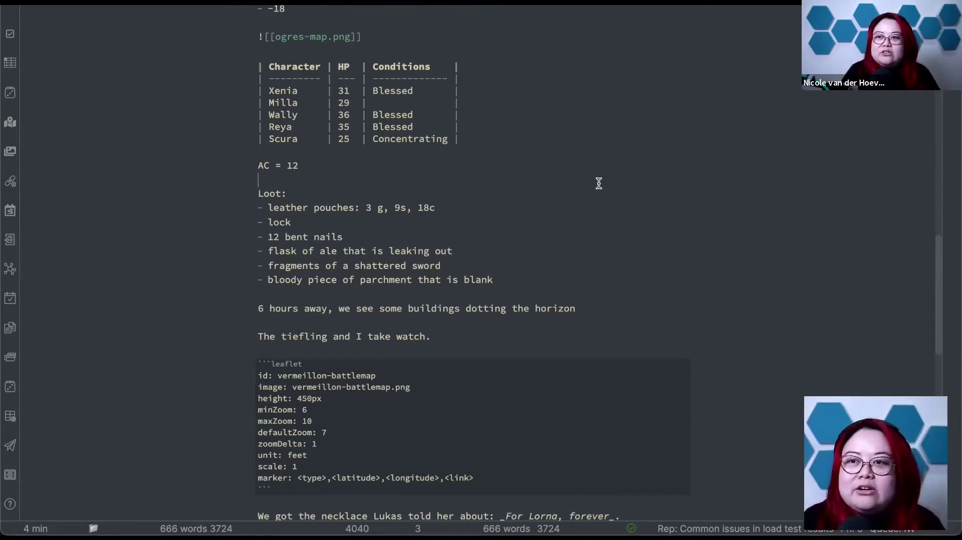
- Switch the session note to reading view and look over the ogres map image and the Vermeillon leaflet battle map
scroll(598, 182, down, 3)
scroll(636, 221, down, 5)
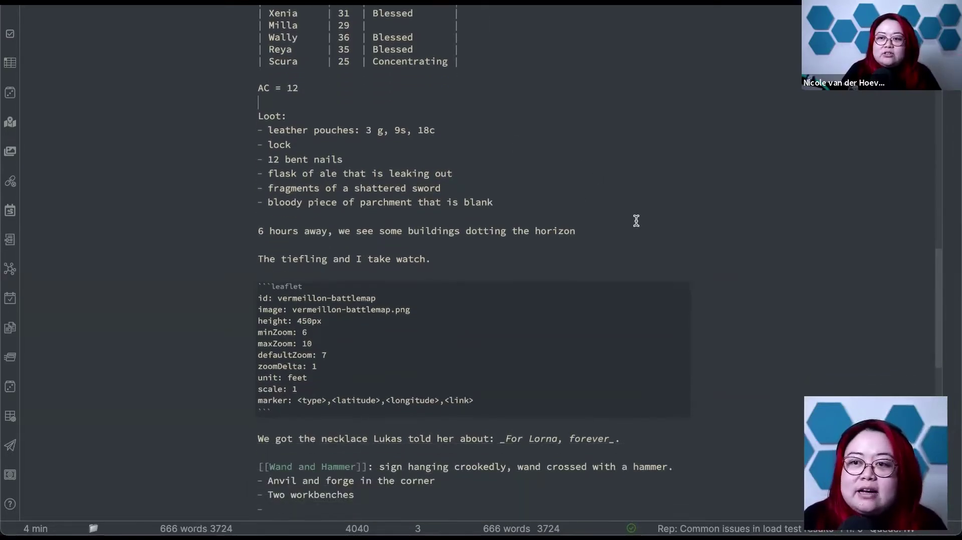
scroll(637, 221, down, 1)
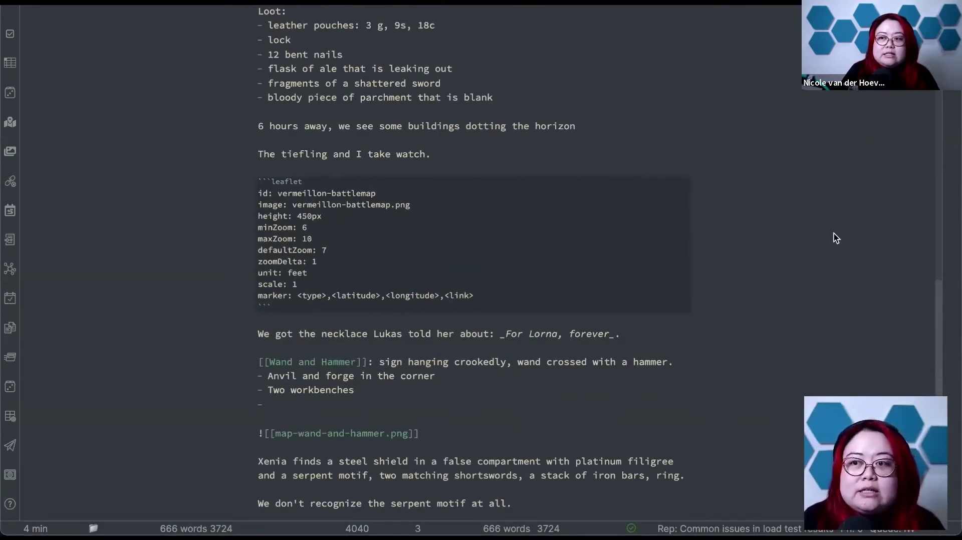
key(ctrl+e)
scroll(786, 253, down, 10)
scroll(786, 253, down, 4)
scroll(818, 250, down, 3)
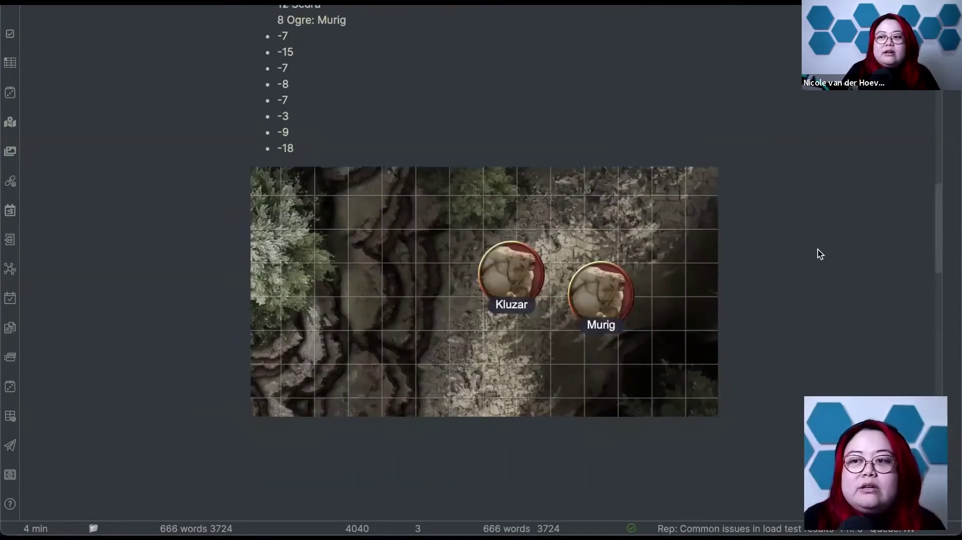
scroll(811, 248, down, 10)
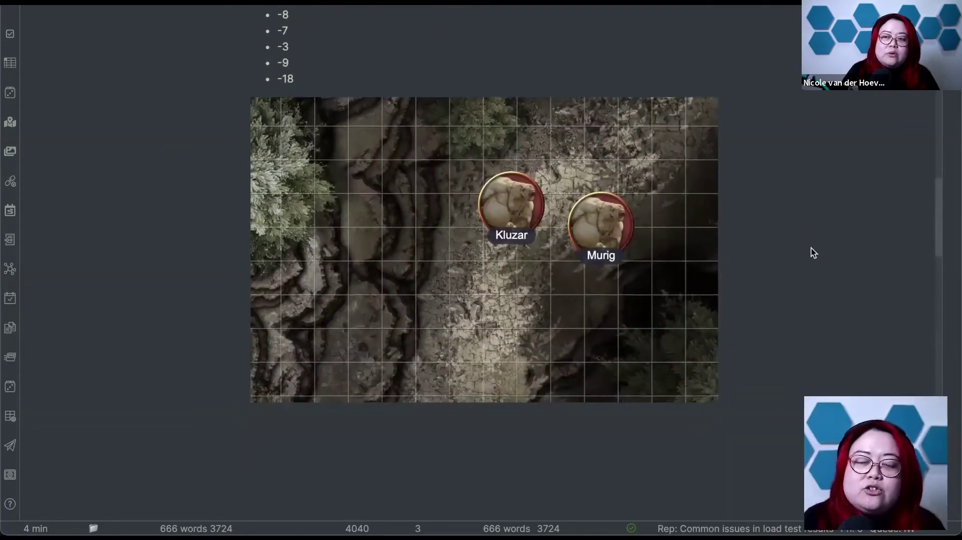
scroll(814, 192, down, 10)
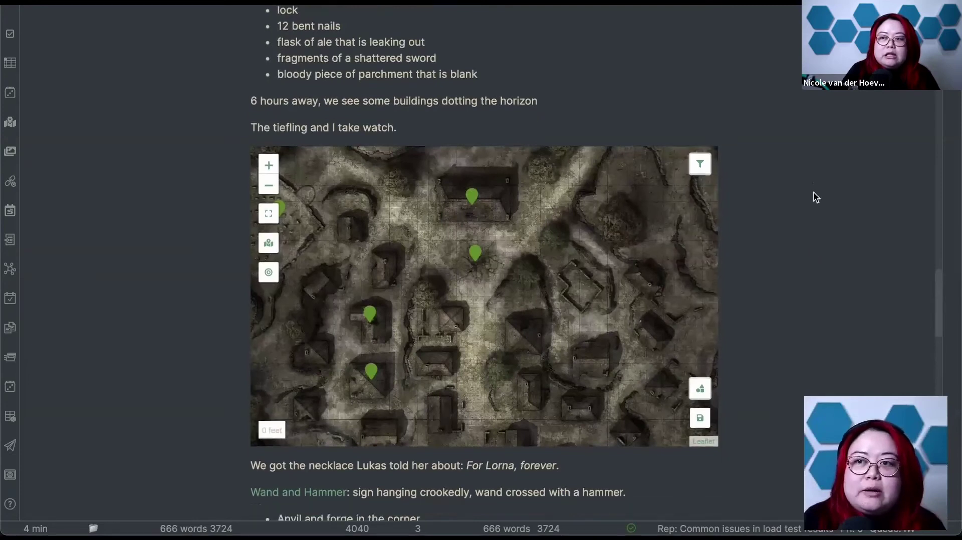
- Return the session note to its source and read the remaining Log, pointing out the Wand and Hammer link
scroll(814, 192, up, 9)
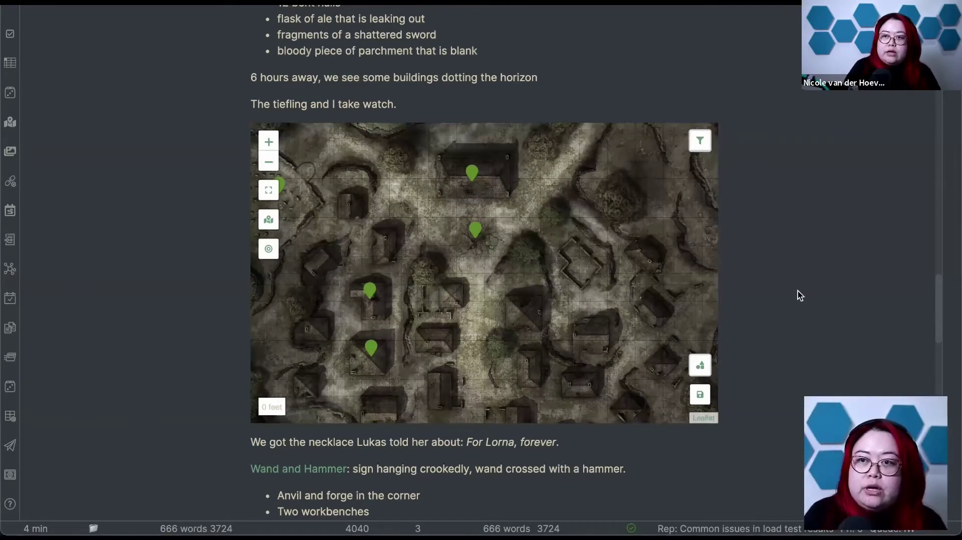
key(ctrl+e)
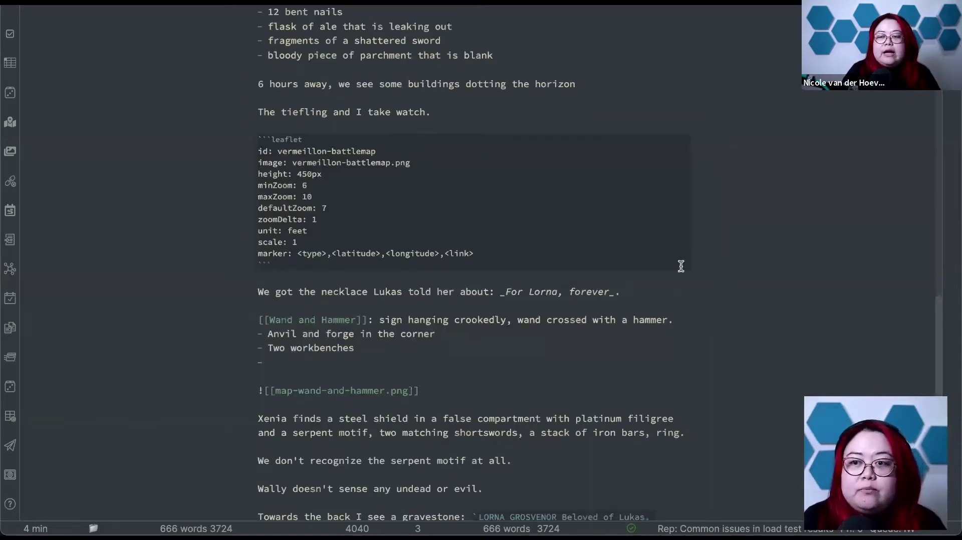
scroll(711, 308, up, 6)
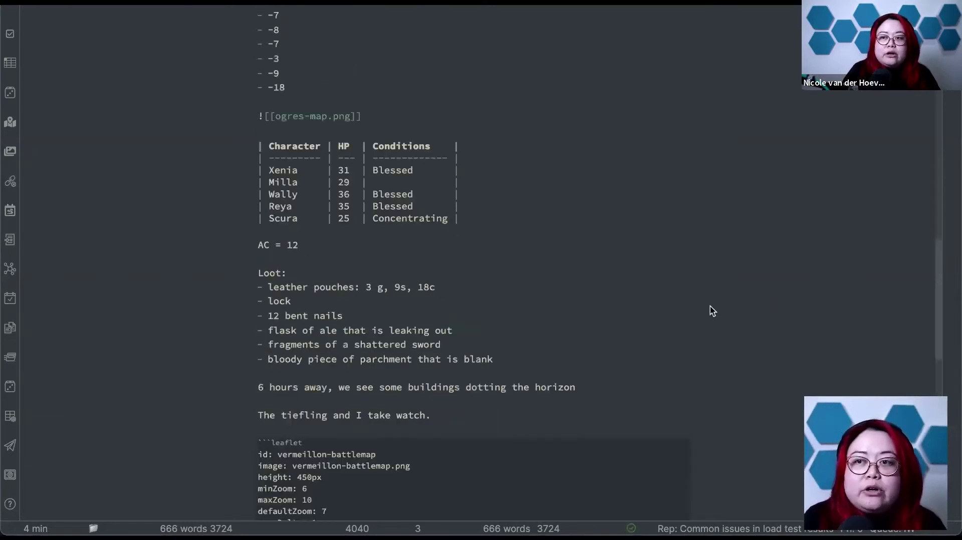
scroll(711, 309, down, 10)
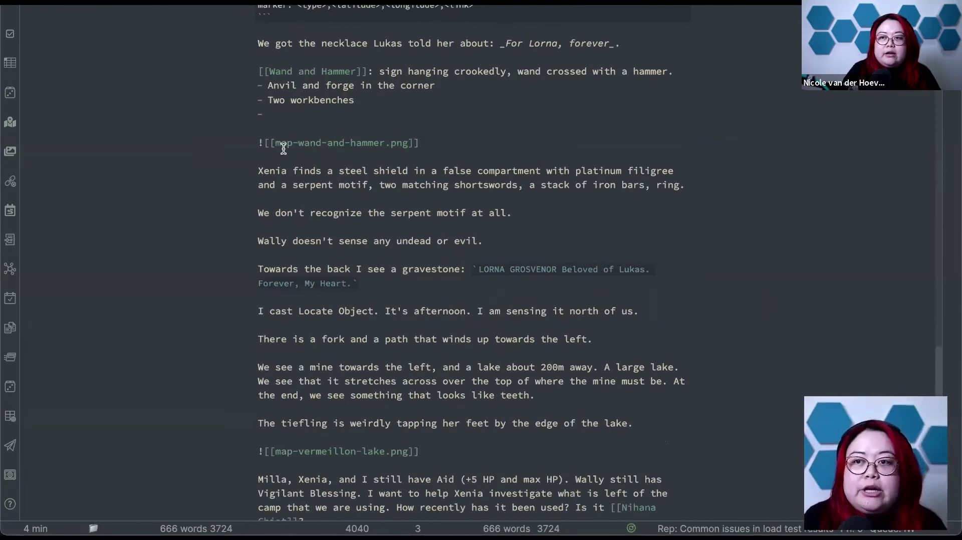
click(270, 72)
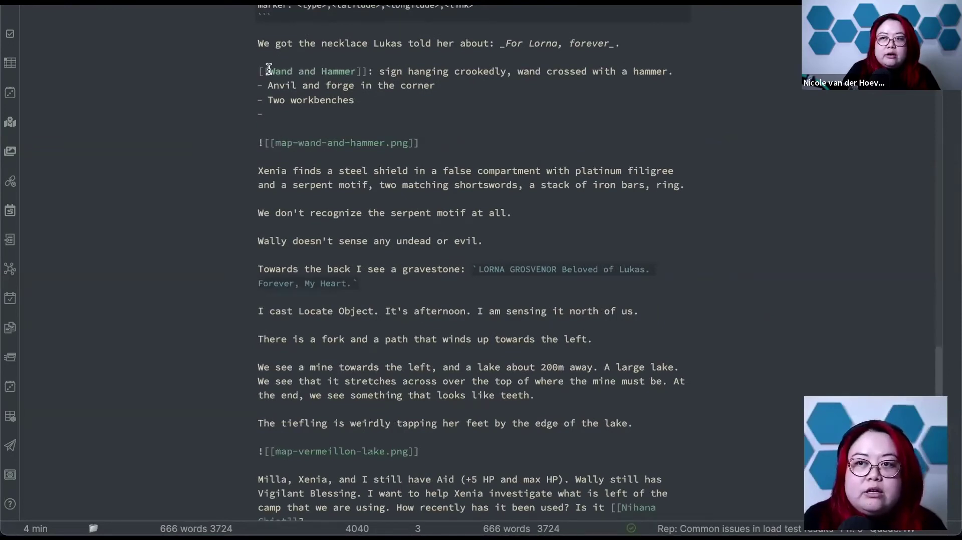
click(357, 72)
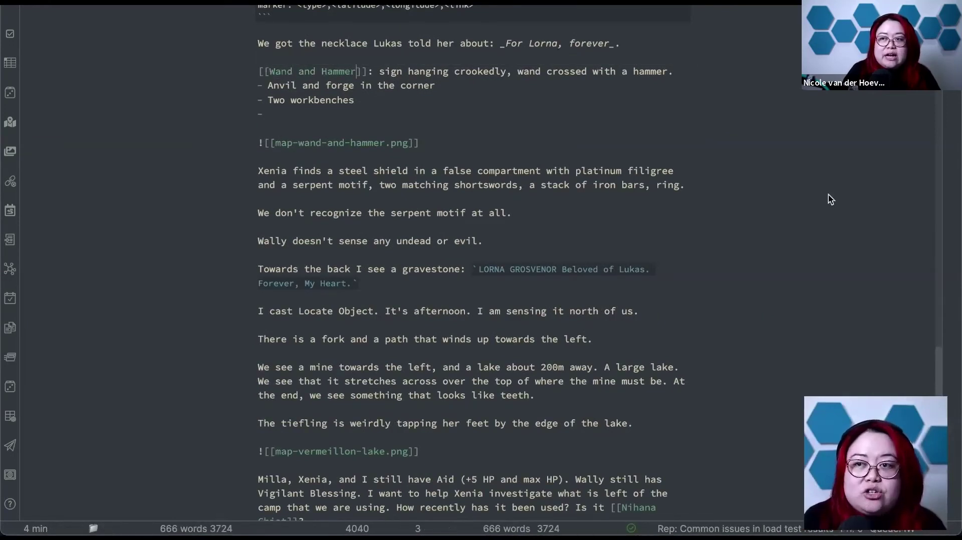
scroll(830, 199, down, 4)
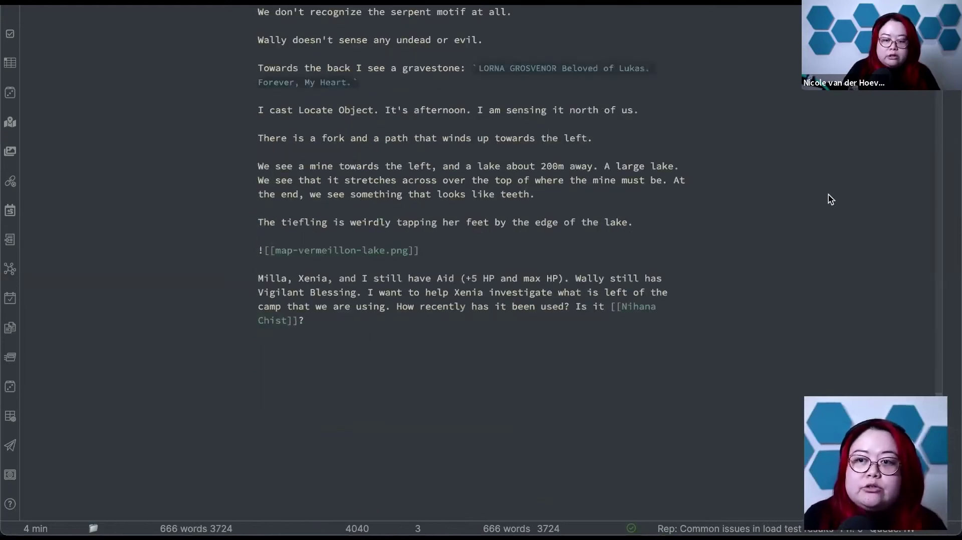
- Find and open the Vermeillon place note by searching for "vermeillon"
key(super+o)
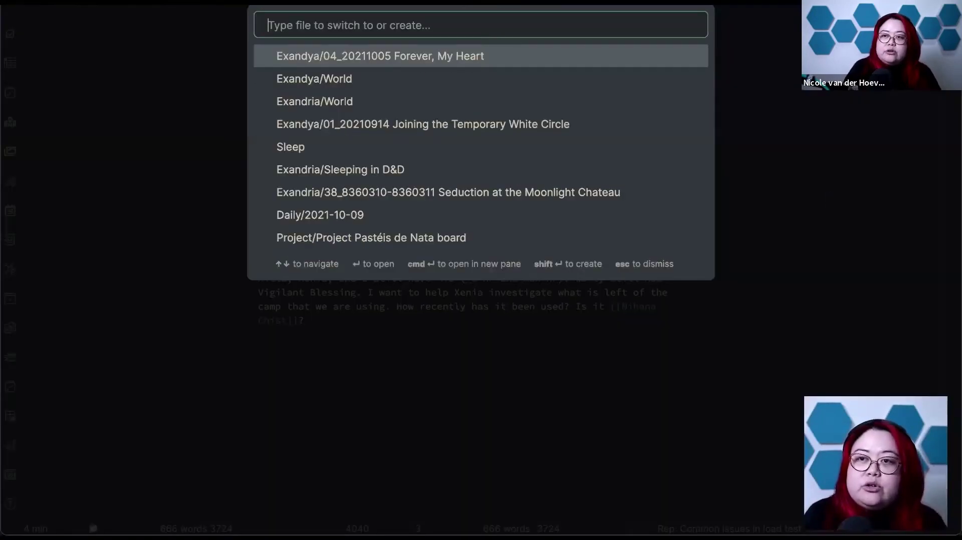
text(vermeillon)
key(Escape)
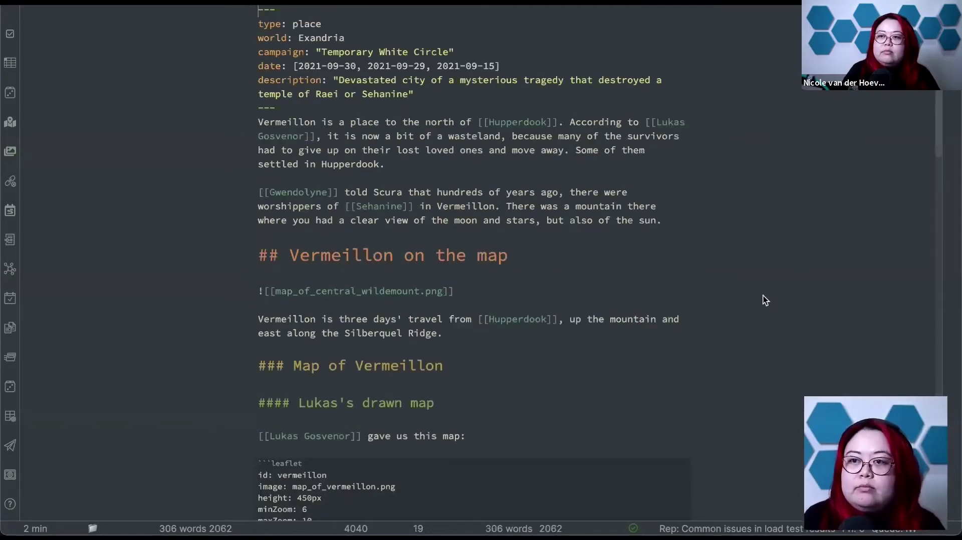
- Switch the Vermeillon note to reading view and examine Lukas's drawn map and the Battle map
scroll(831, 326, down, 2)
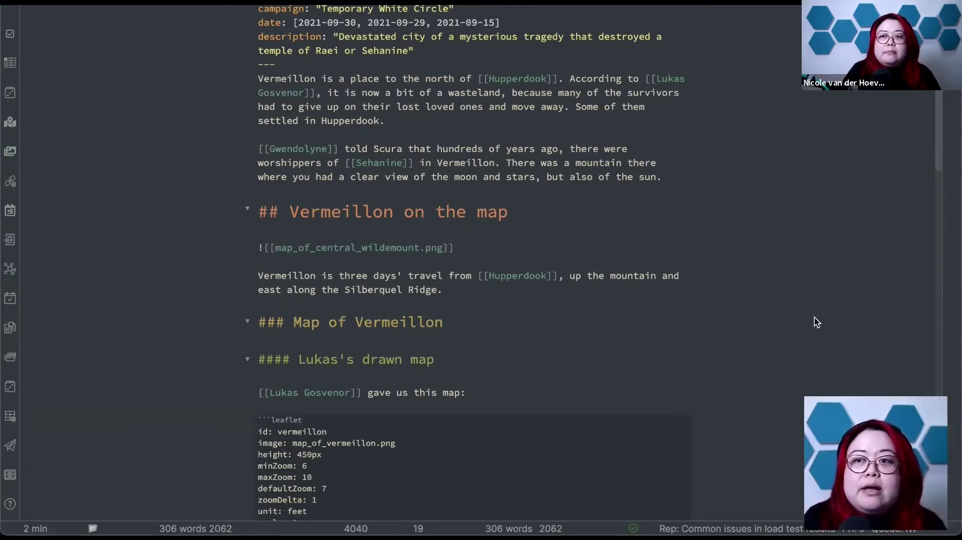
key(ctrl+e)
scroll(817, 311, down, 8)
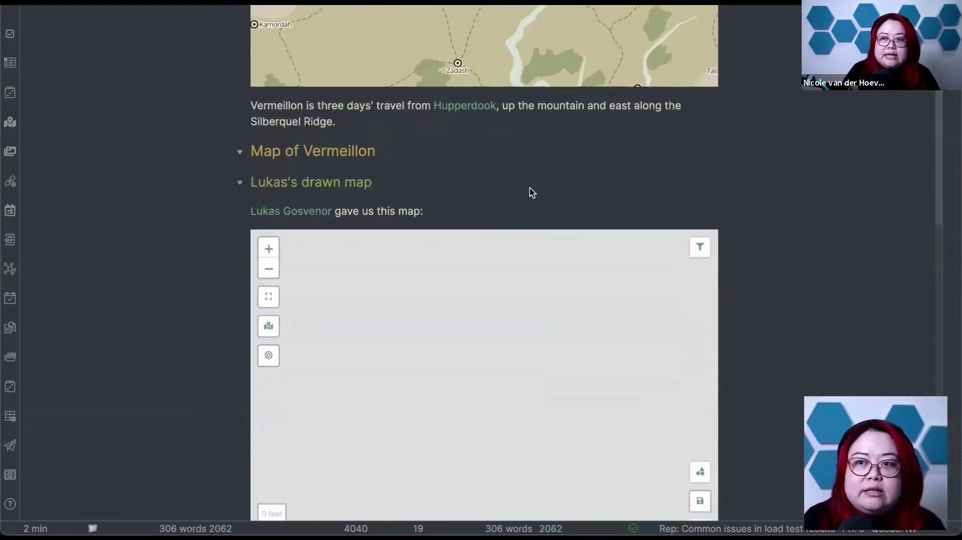
scroll(815, 145, down, 1)
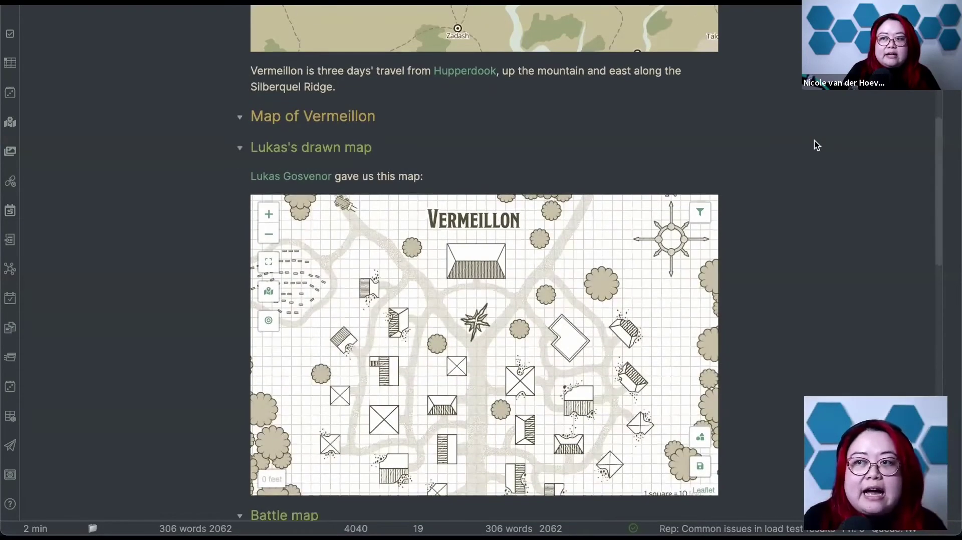
scroll(816, 144, down, 4)
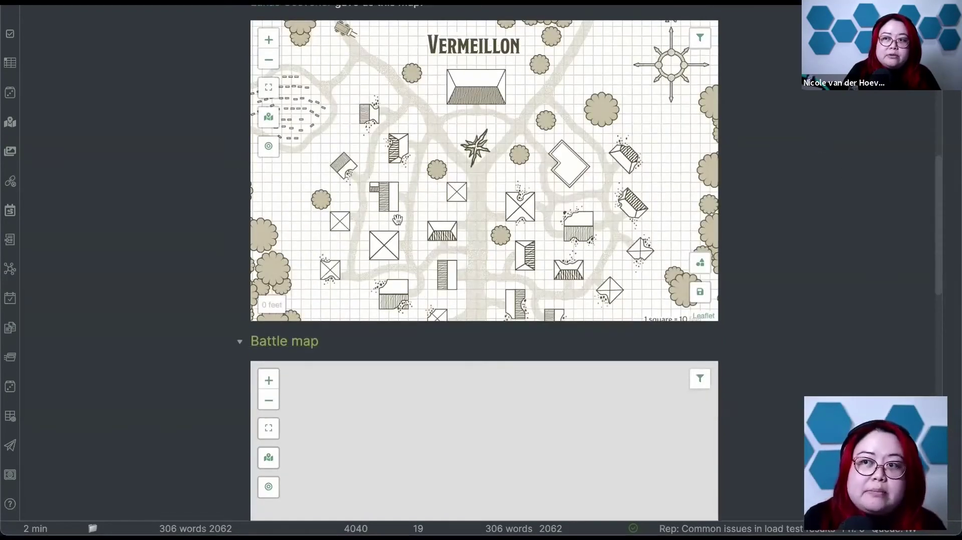
scroll(840, 133, down, 2)
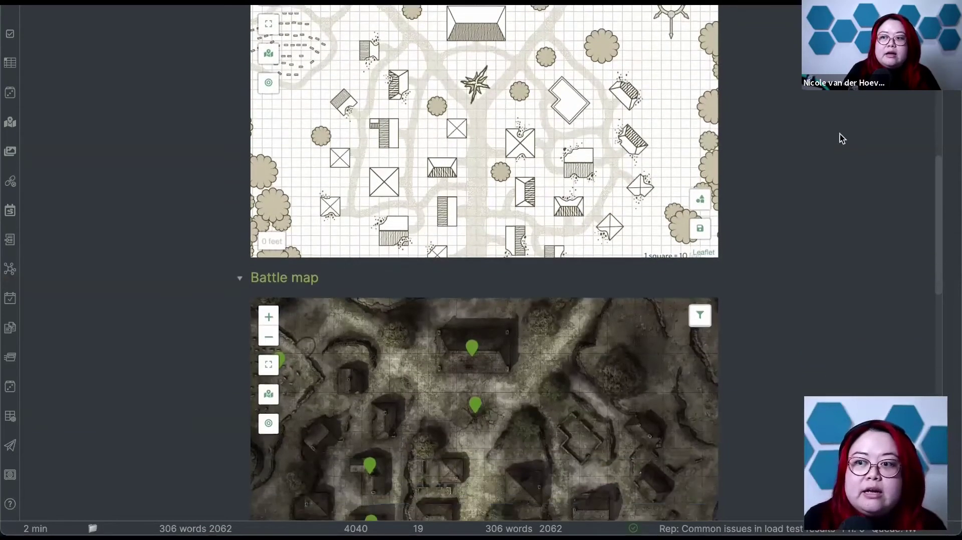
scroll(840, 134, down, 4)
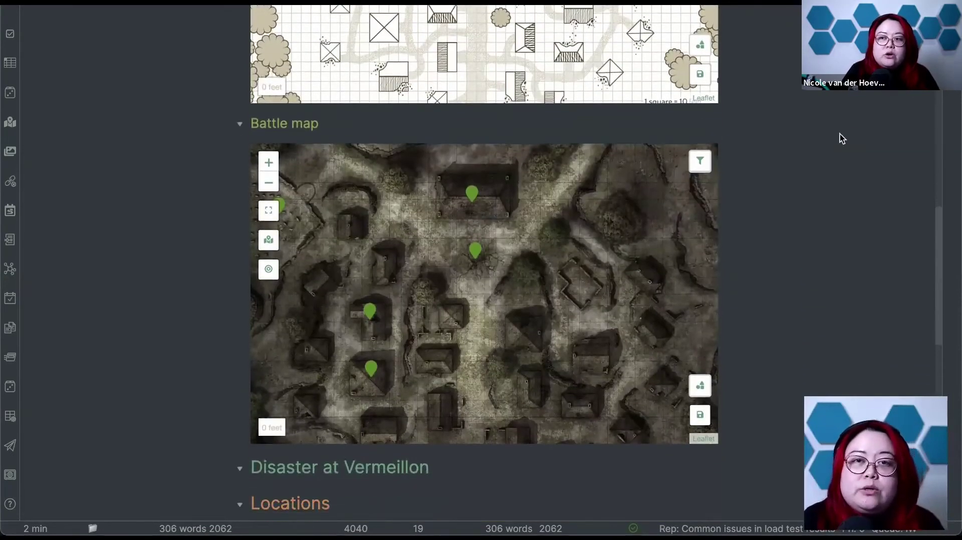
- Open the Grosvenor Tree note from its marker on the Battle map, and return to the Vermeillon note
scroll(839, 134, down, 2)
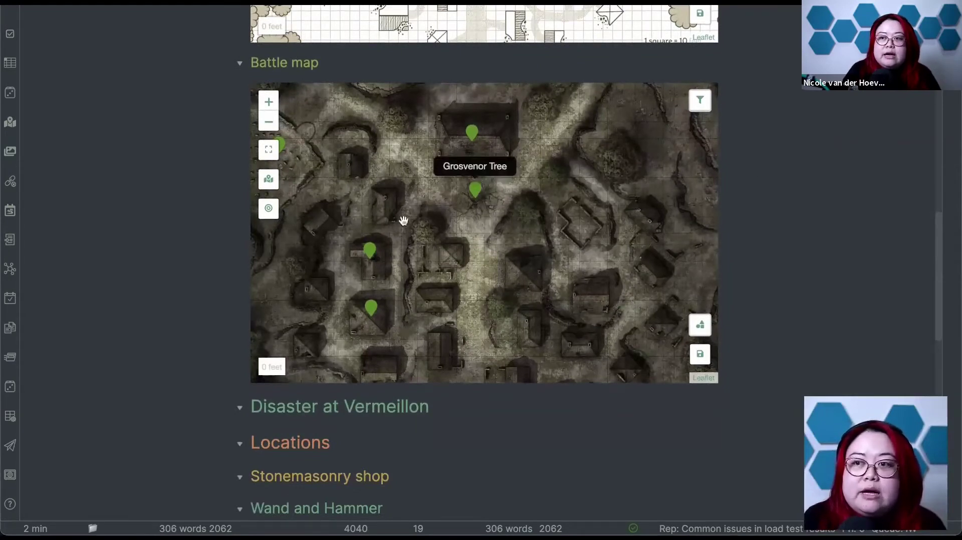
click(476, 189)
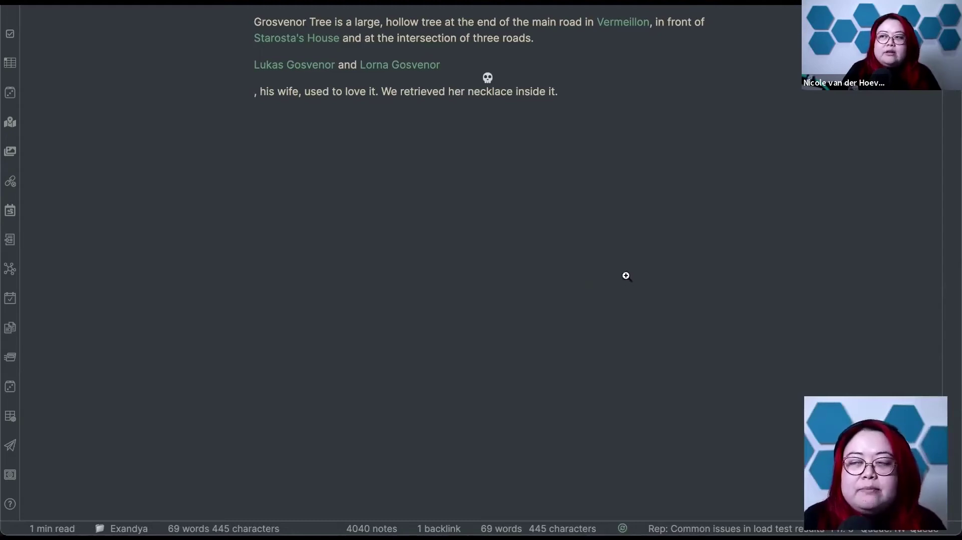
key(ctrl+alt+Left)
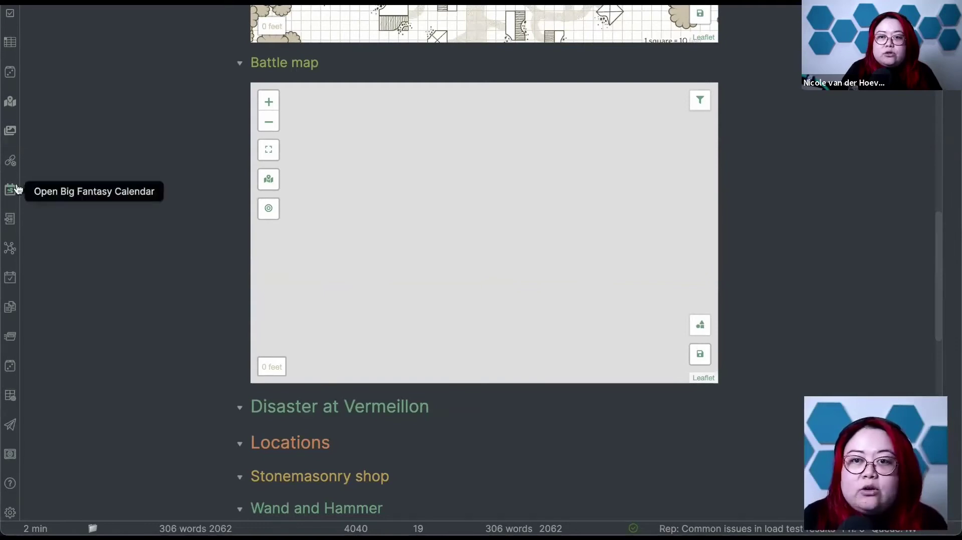
- Open the image gallery and browse the collection of fantasy character portraits
click(9, 138)
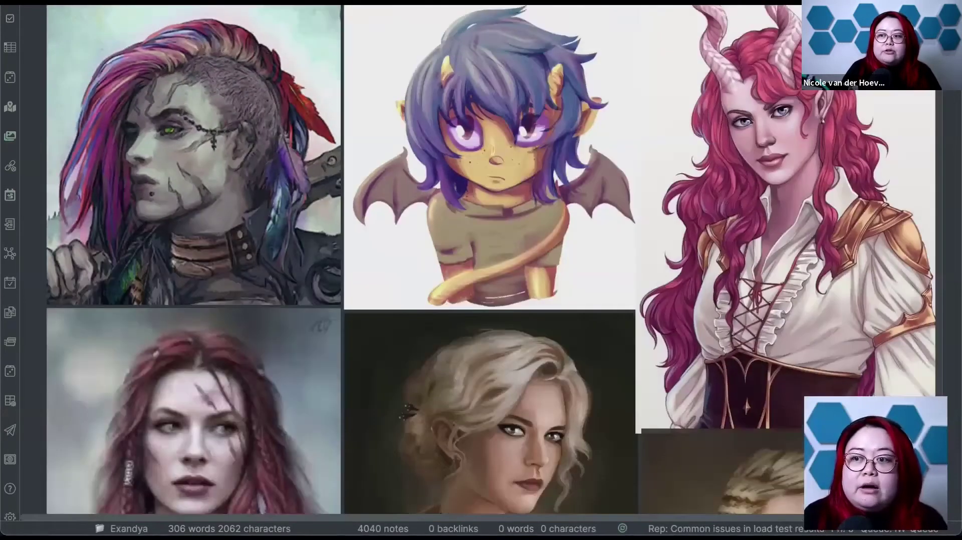
scroll(491, 261, down, 5)
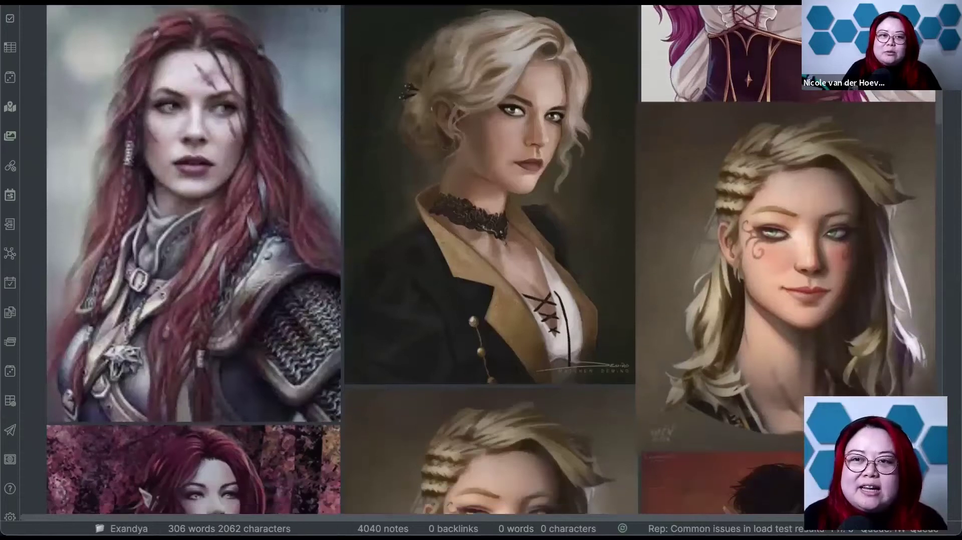
scroll(491, 261, down, 6)
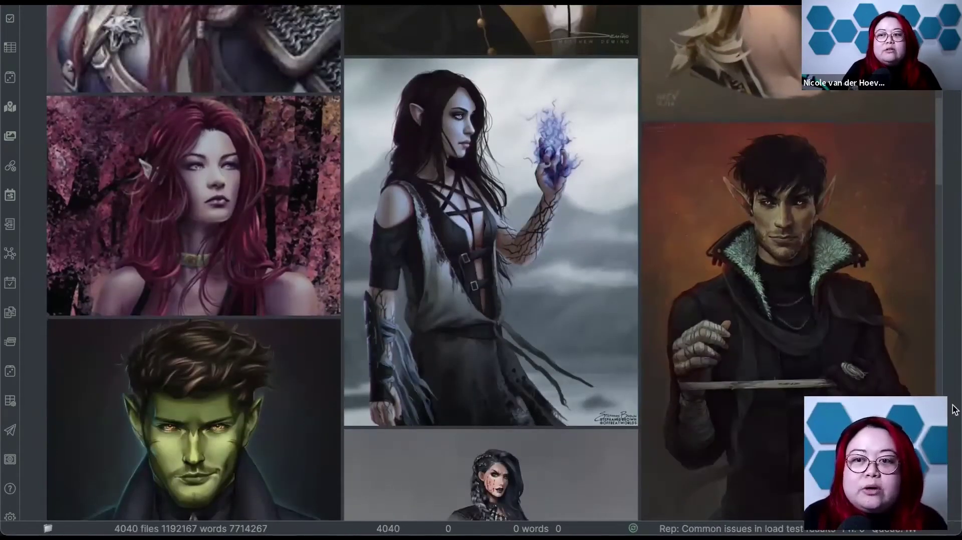
scroll(955, 410, down, 6)
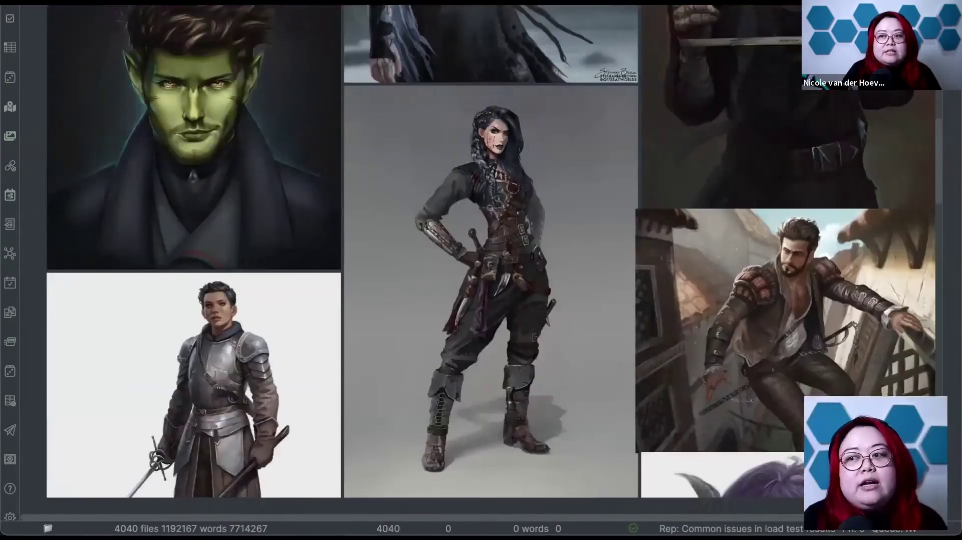
scroll(491, 261, down, 12)
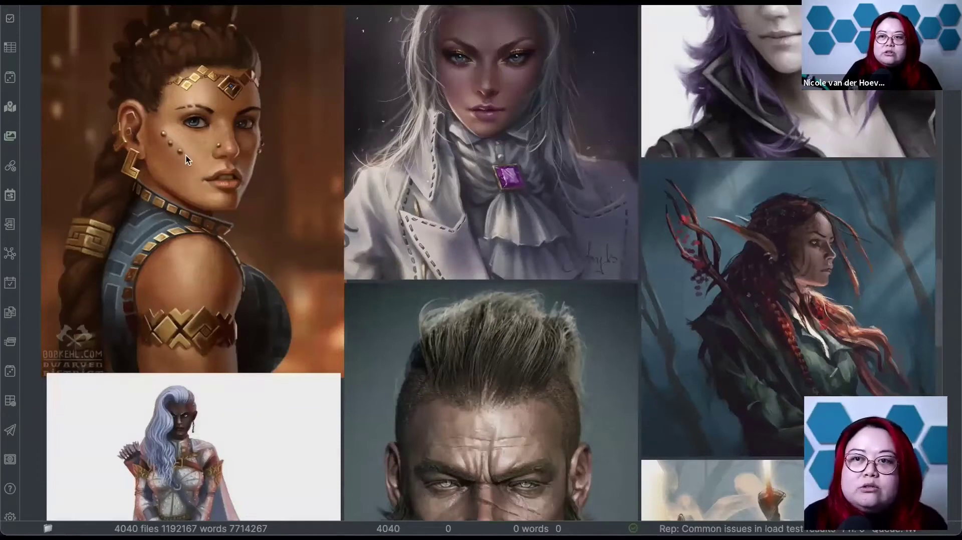
scroll(623, 233, down, 3)
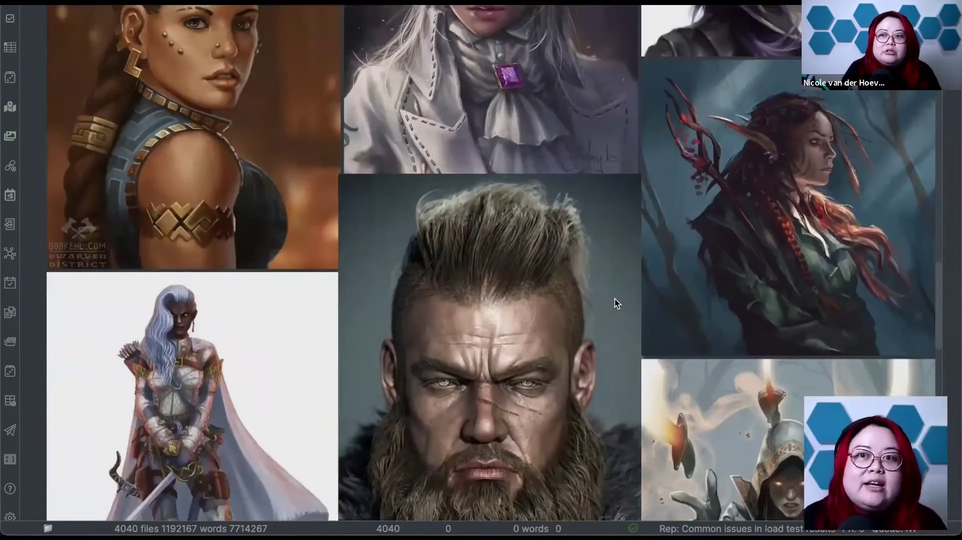
scroll(615, 299, down, 15)
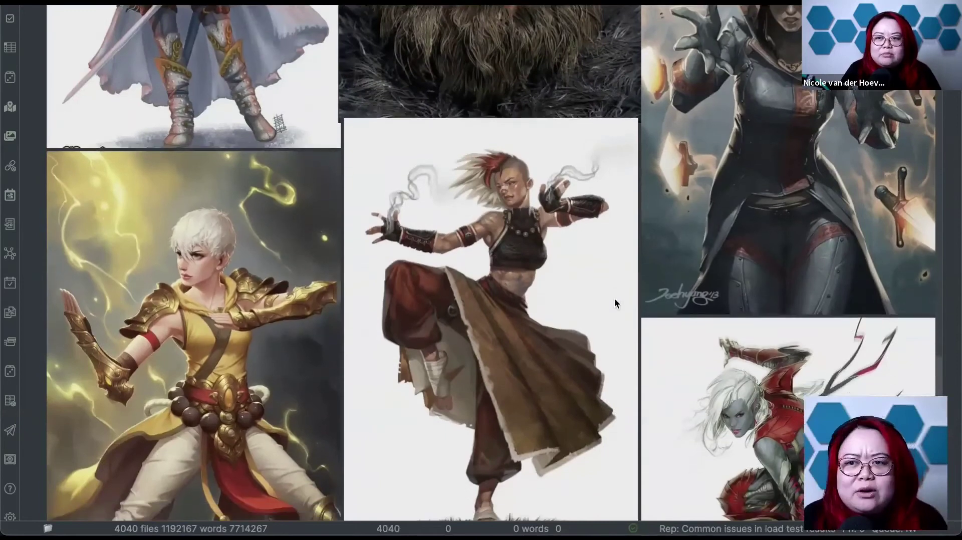
scroll(615, 299, down, 4)
scroll(615, 299, up, 6)
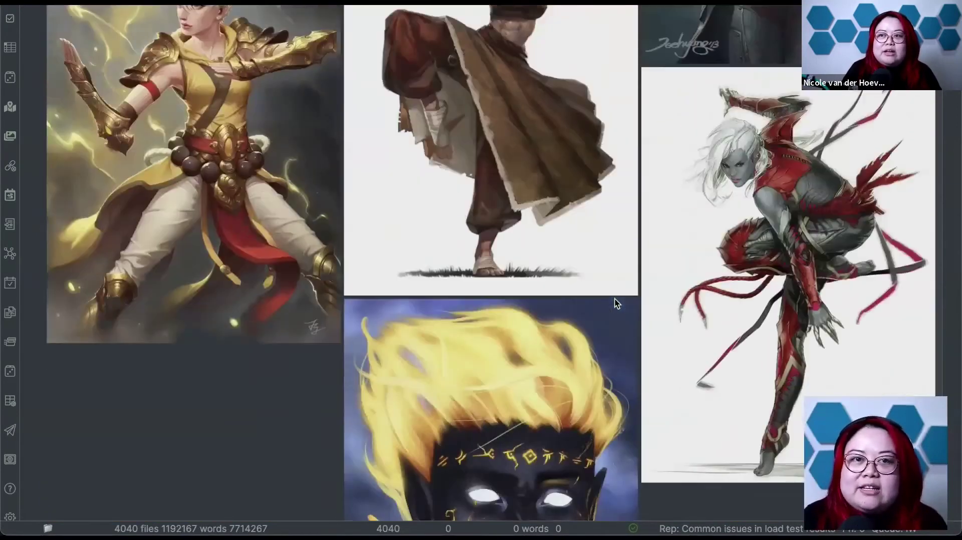
scroll(615, 297, up, 10)
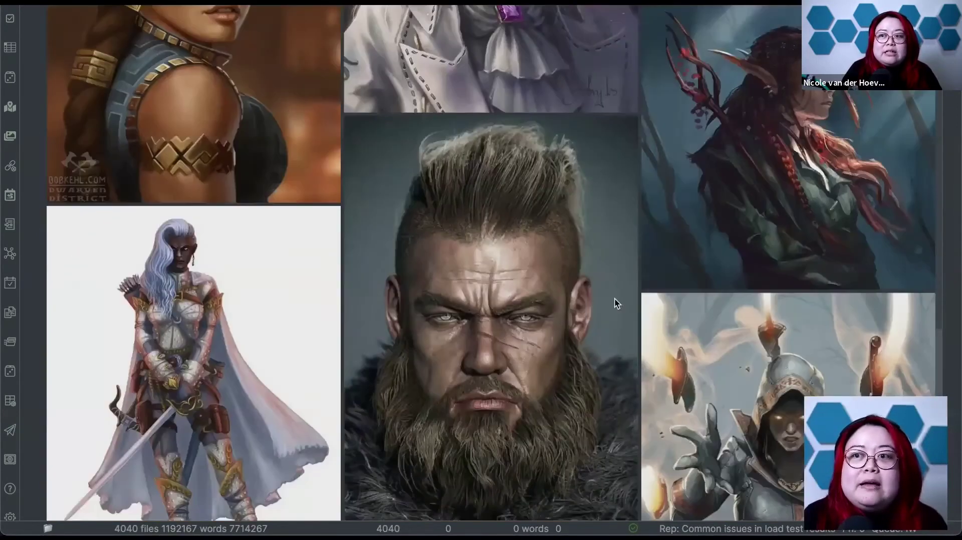
- Look through more of the gallery's character portraits, close the gallery, and switch to the player vault containing The Story Thus Far
scroll(615, 299, up, 5)
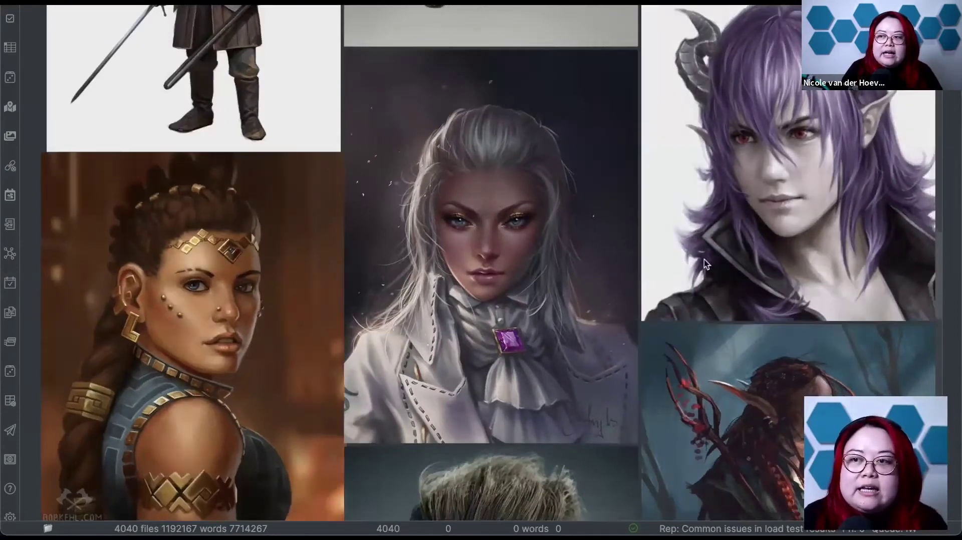
scroll(705, 258, down, 7)
scroll(704, 259, down, 6)
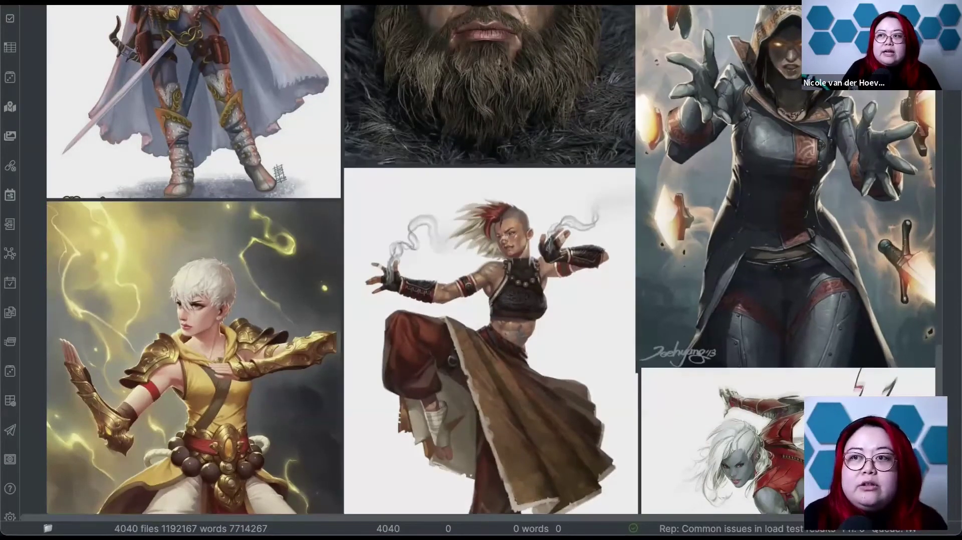
key(super+w)
key(super+grave)
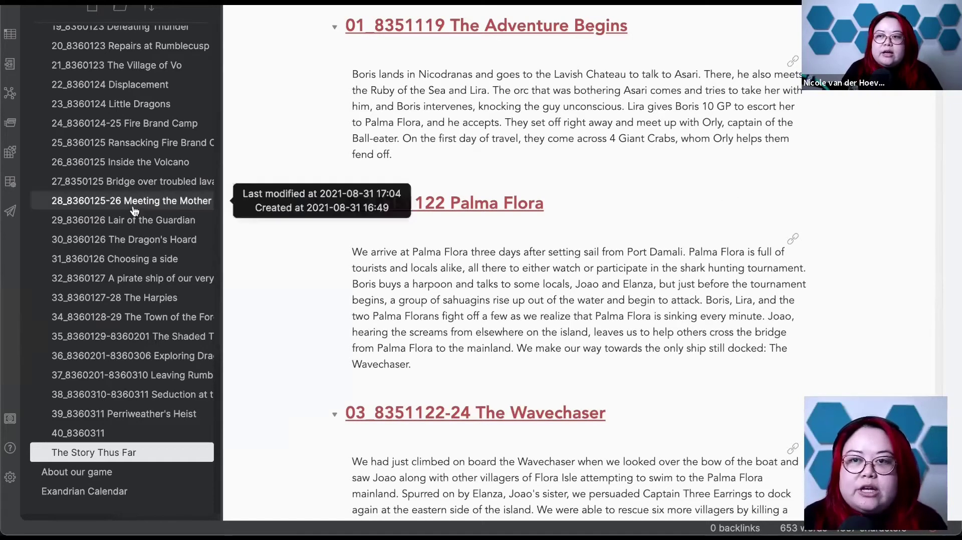
- Open the session note "39_8360311 Perriweather's Heist" and examine its session summary and the images in its log
click(164, 414)
scroll(609, 321, down, 2)
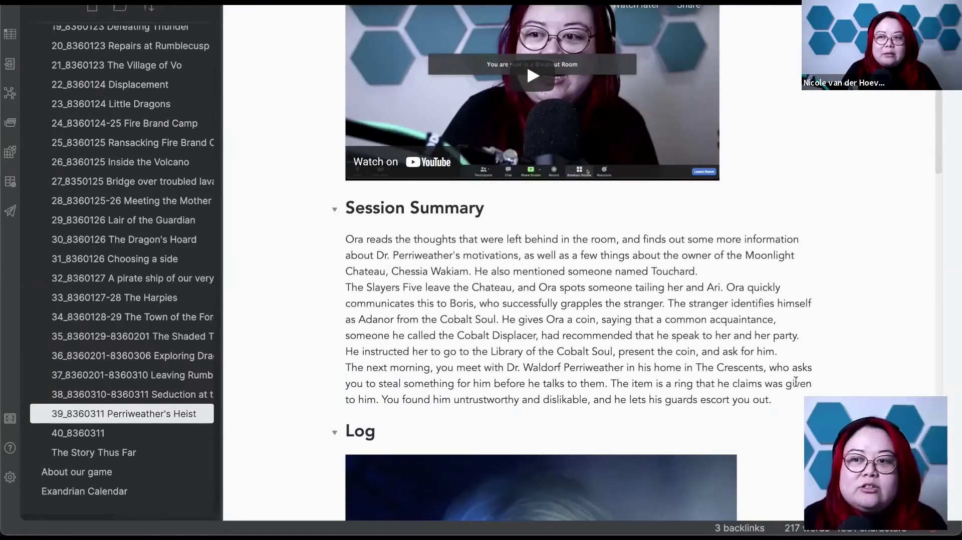
scroll(816, 368, down, 10)
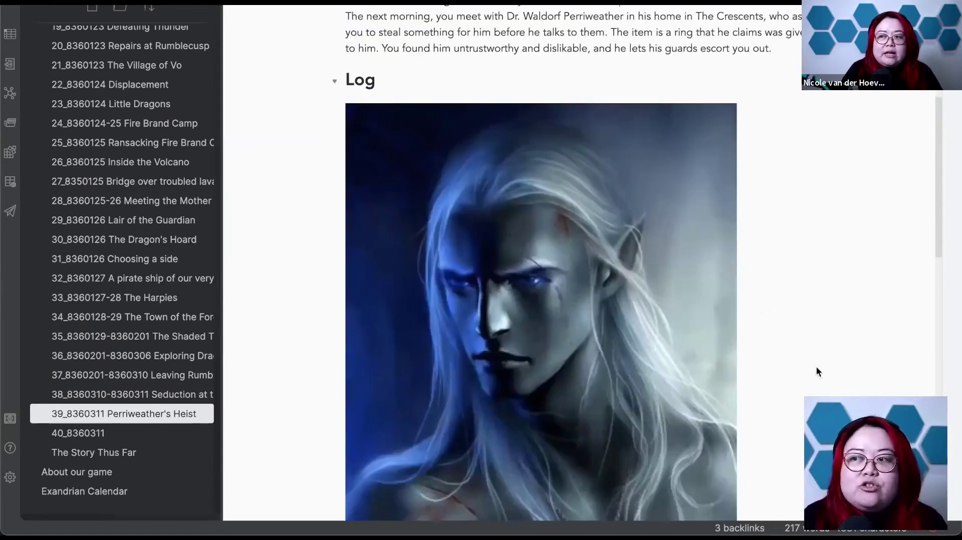
scroll(816, 372, down, 12)
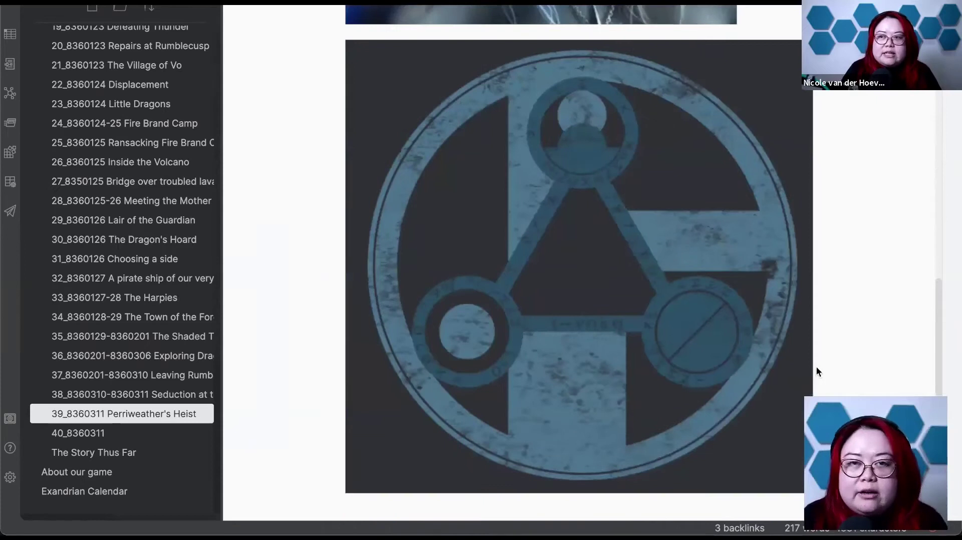
scroll(816, 372, up, 10)
scroll(817, 369, up, 10)
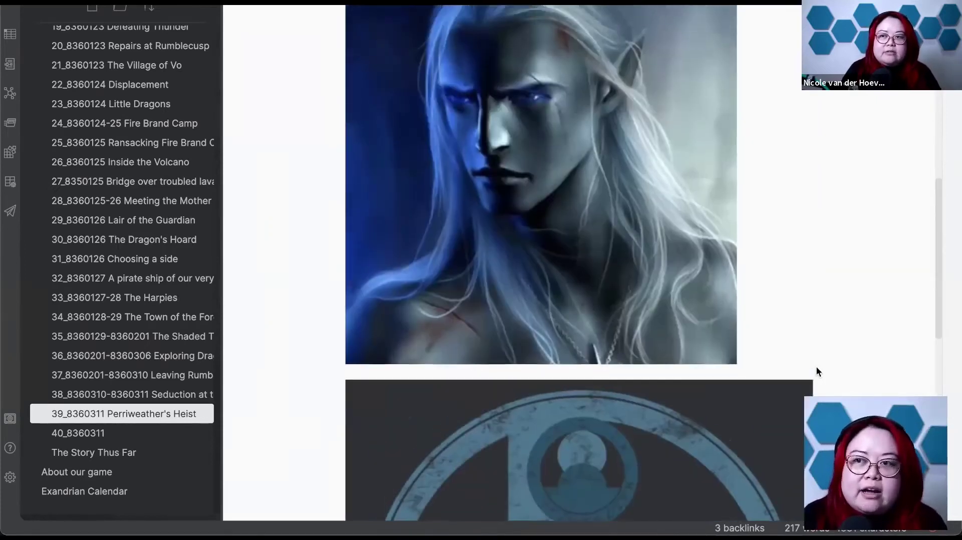
- Review the Perriweather's Heist session note from its log images back up to the session summary and video
scroll(816, 371, up, 1)
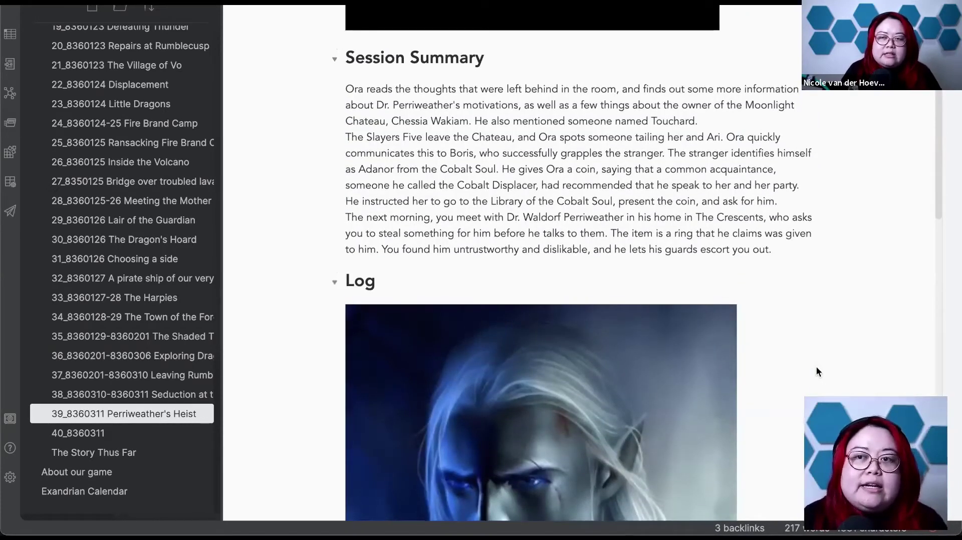
scroll(816, 371, up, 2)
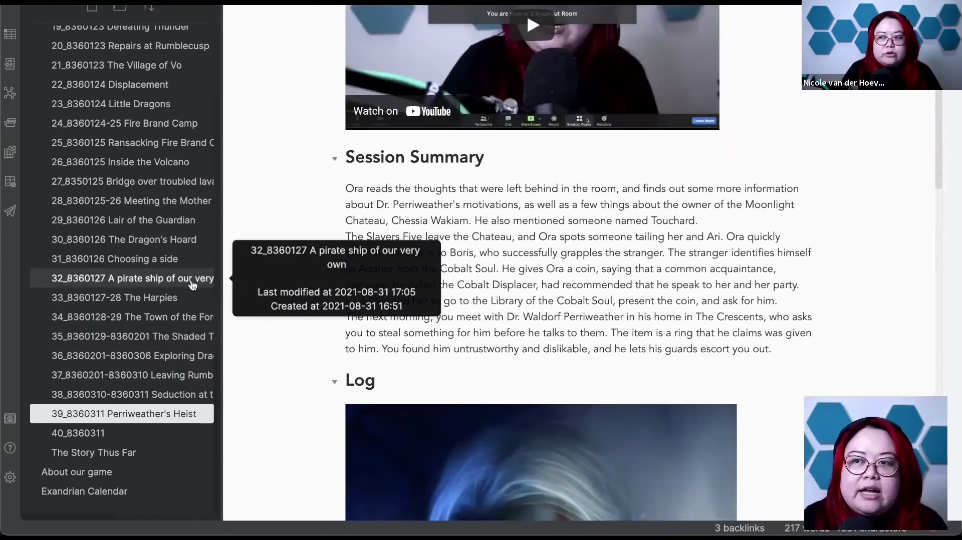
scroll(767, 290, up, 1)
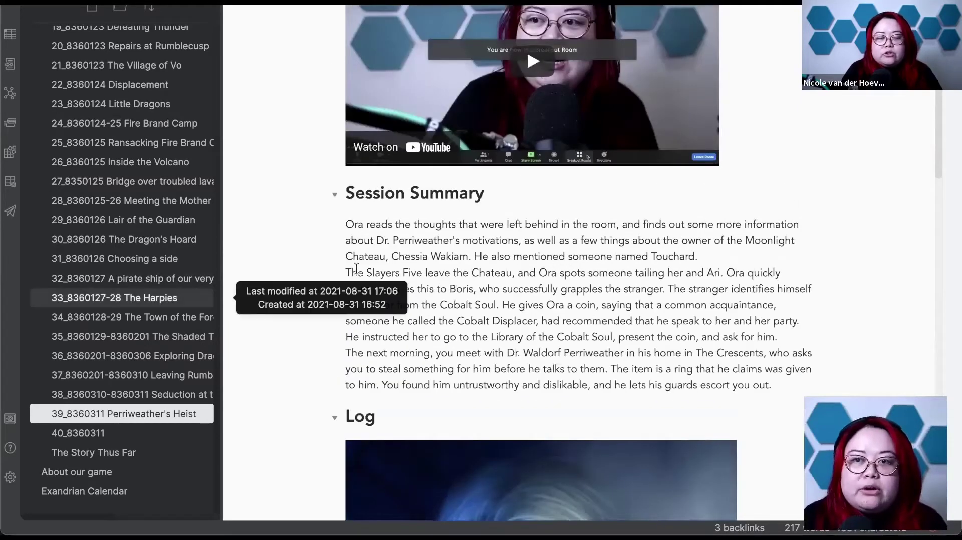
scroll(637, 288, up, 3)
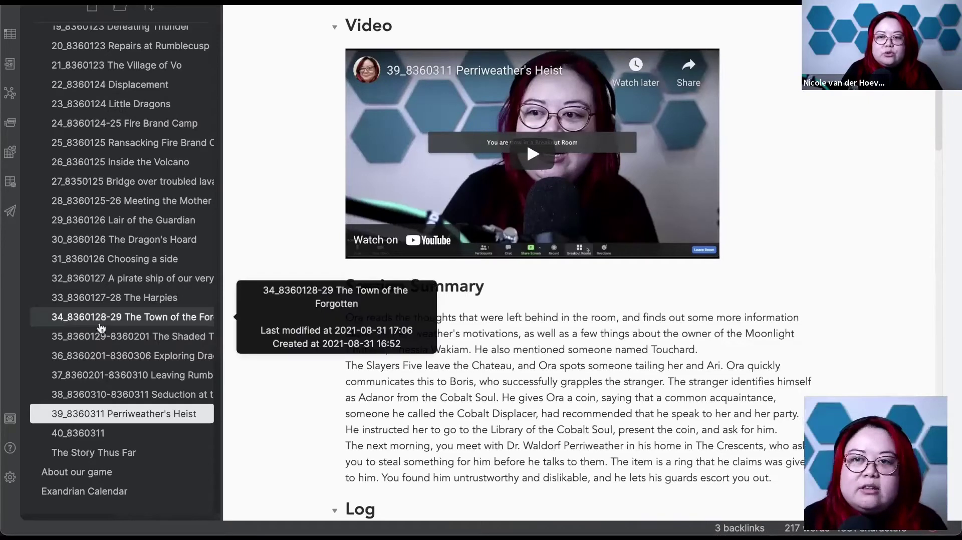
scroll(100, 327, up, 7)
scroll(100, 326, down, 7)
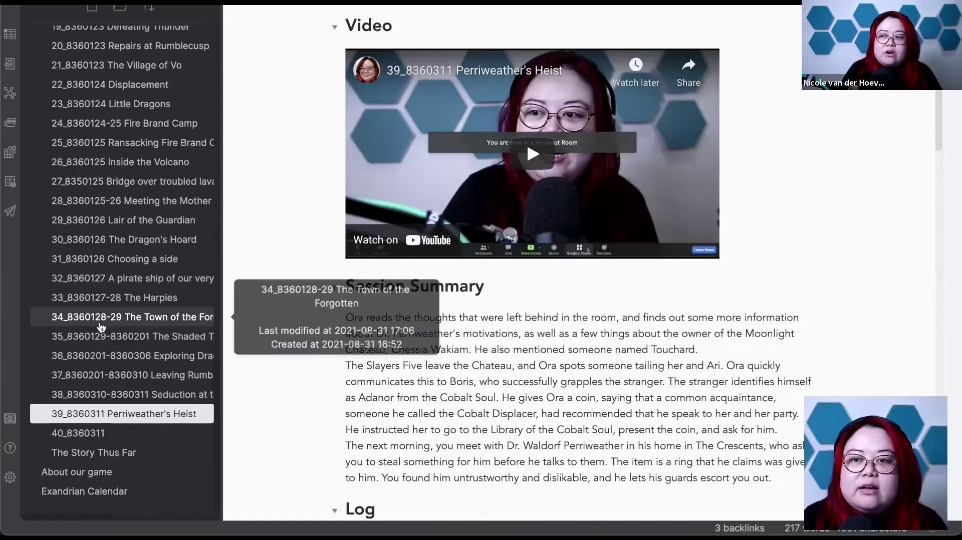
- Open The Story Thus Far note and read through the embedded session summaries from session 01 to session 20
click(108, 454)
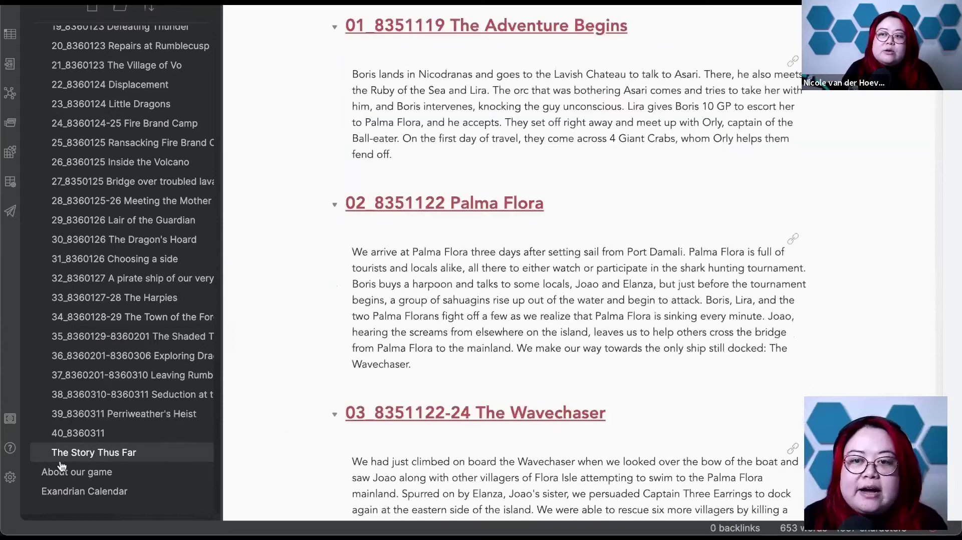
scroll(872, 342, down, 10)
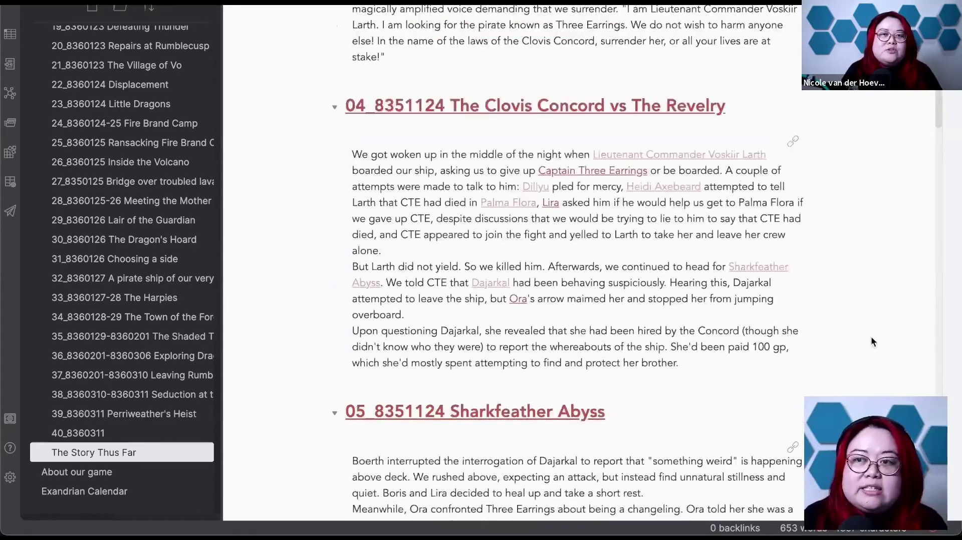
scroll(871, 342, down, 10)
scroll(871, 341, down, 10)
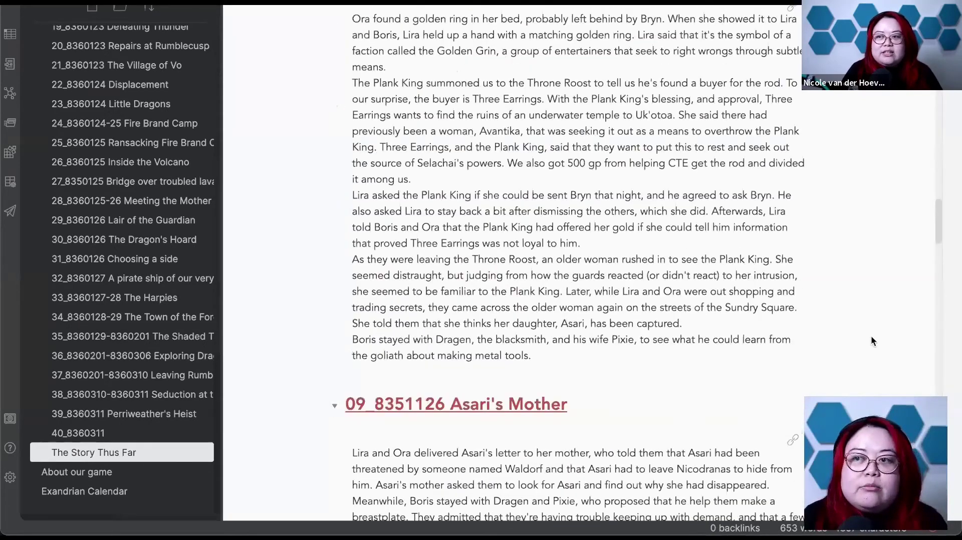
scroll(871, 341, down, 10)
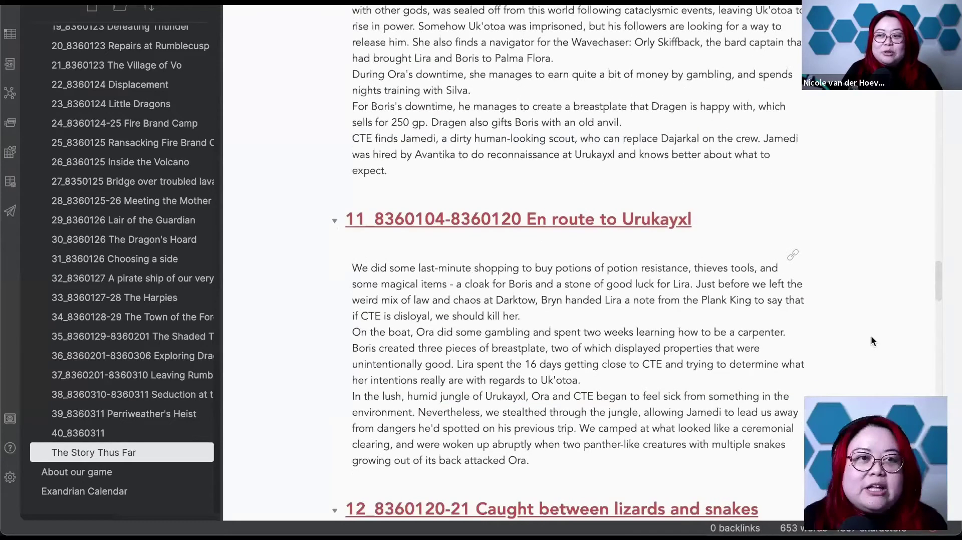
scroll(871, 340, down, 6)
scroll(871, 340, down, 10)
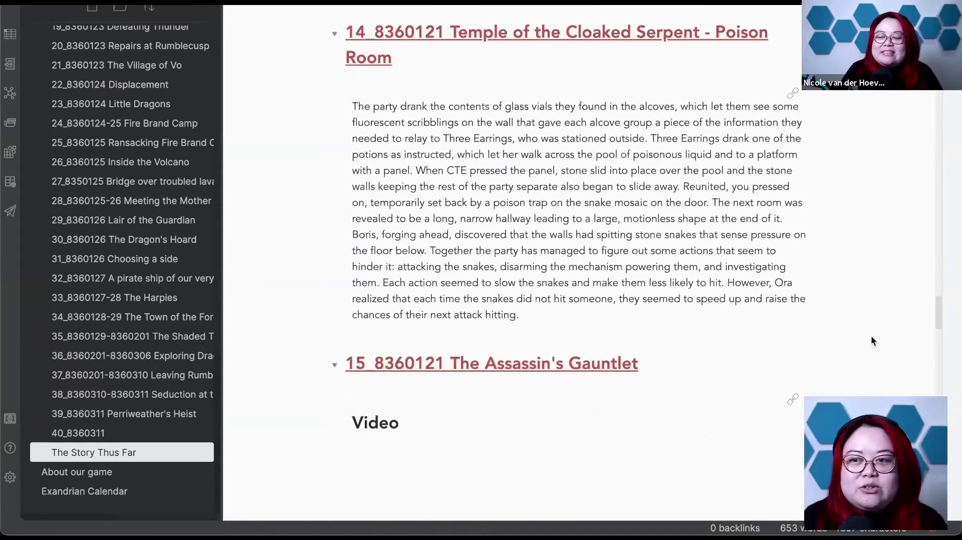
scroll(871, 341, down, 4)
scroll(870, 341, down, 8)
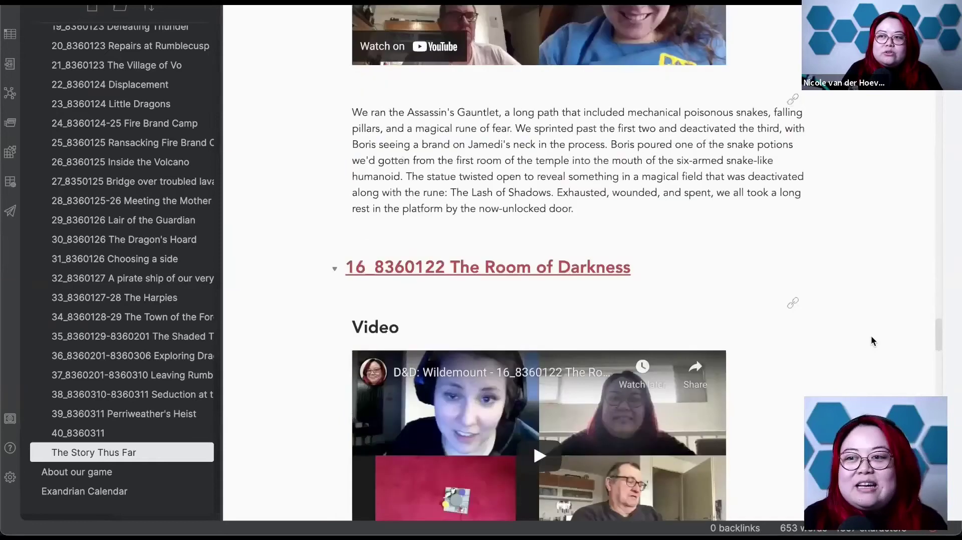
scroll(871, 341, down, 10)
scroll(872, 341, down, 5)
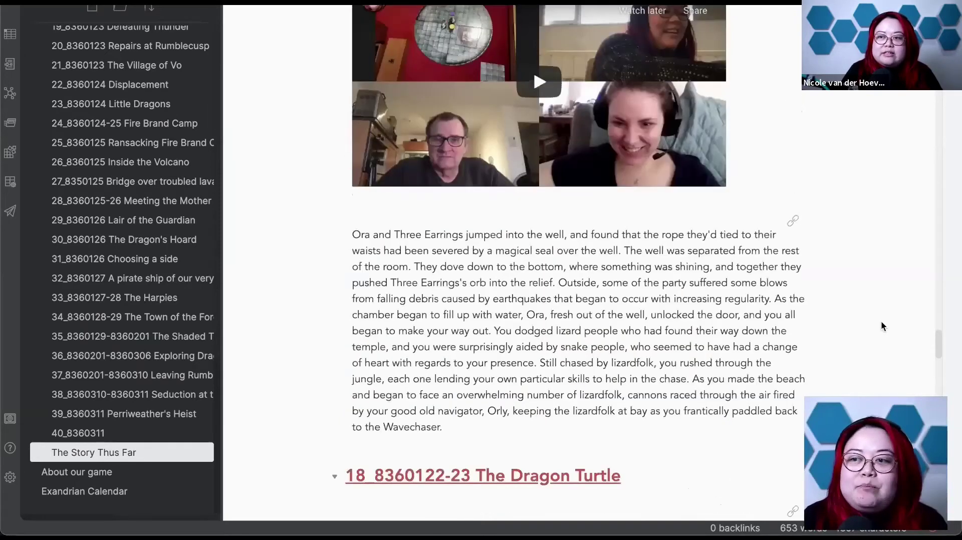
scroll(882, 325, down, 8)
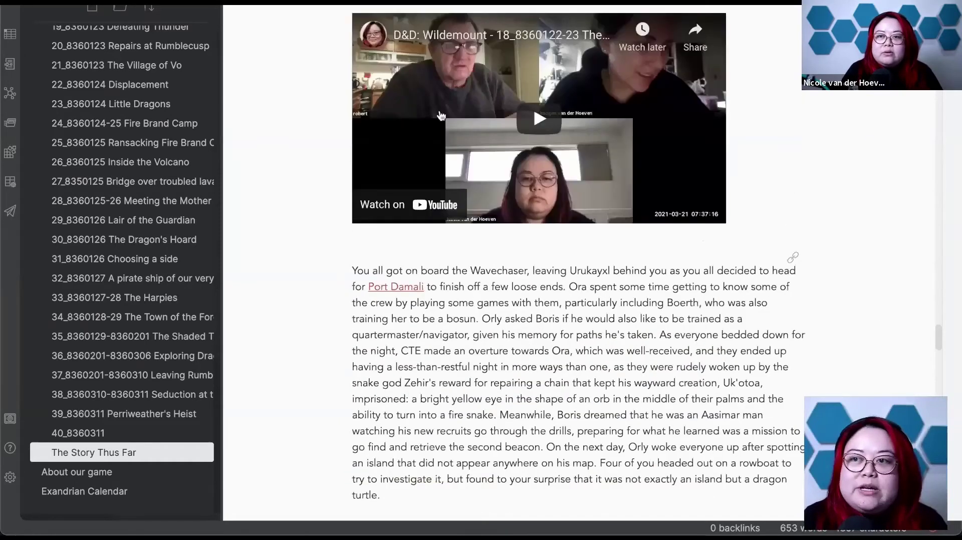
scroll(311, 224, down, 8)
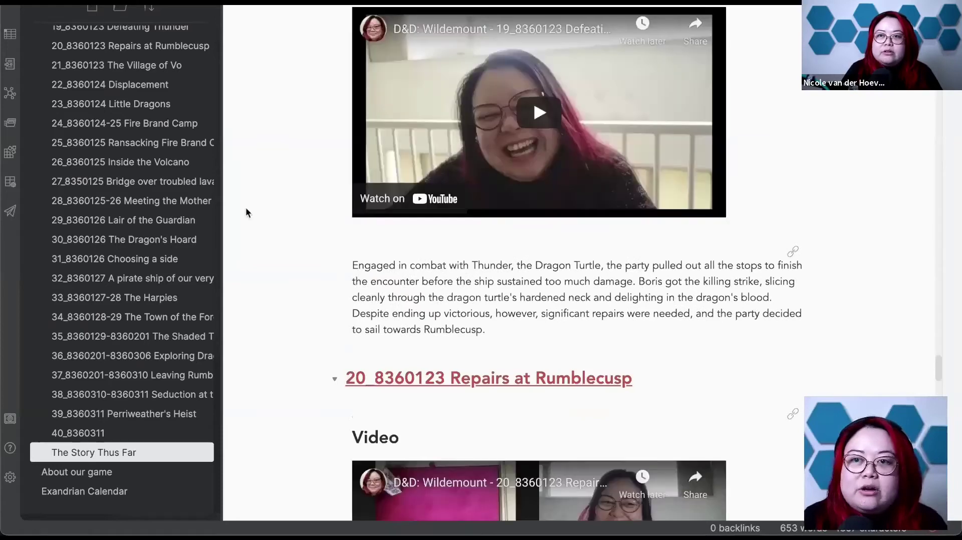
- Open the Captain Three Earrings character note and view its portrait and description
scroll(157, 223, up, 10)
scroll(106, 98, up, 1)
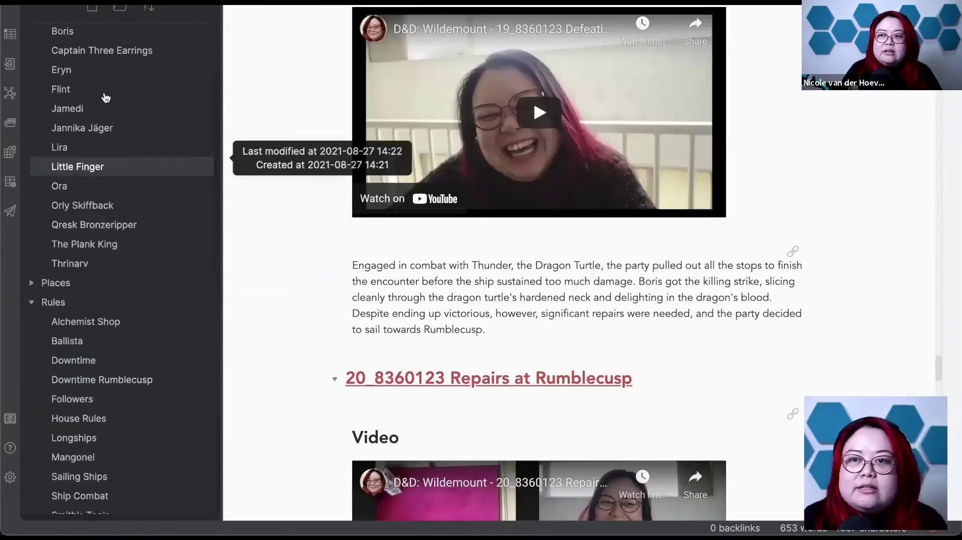
scroll(106, 80, up, 1)
click(106, 62)
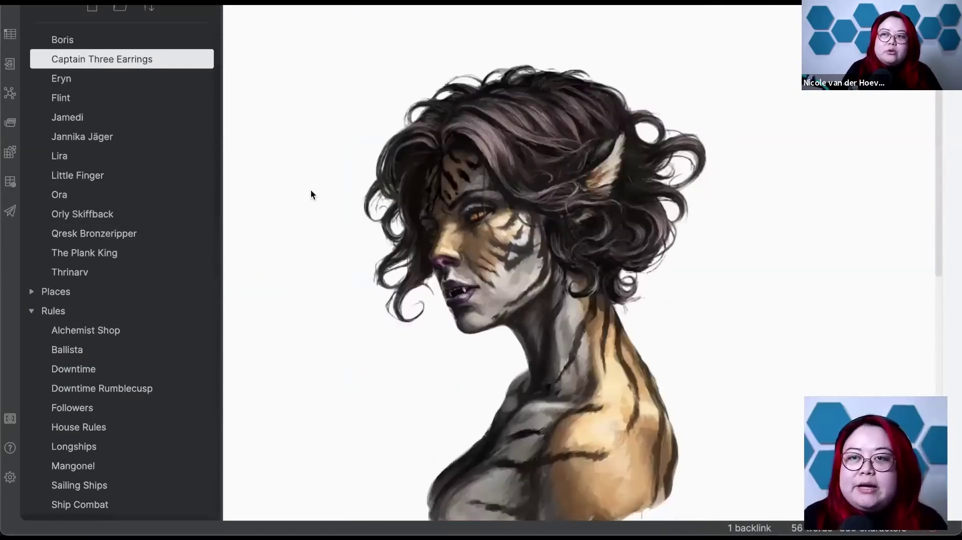
scroll(311, 193, down, 8)
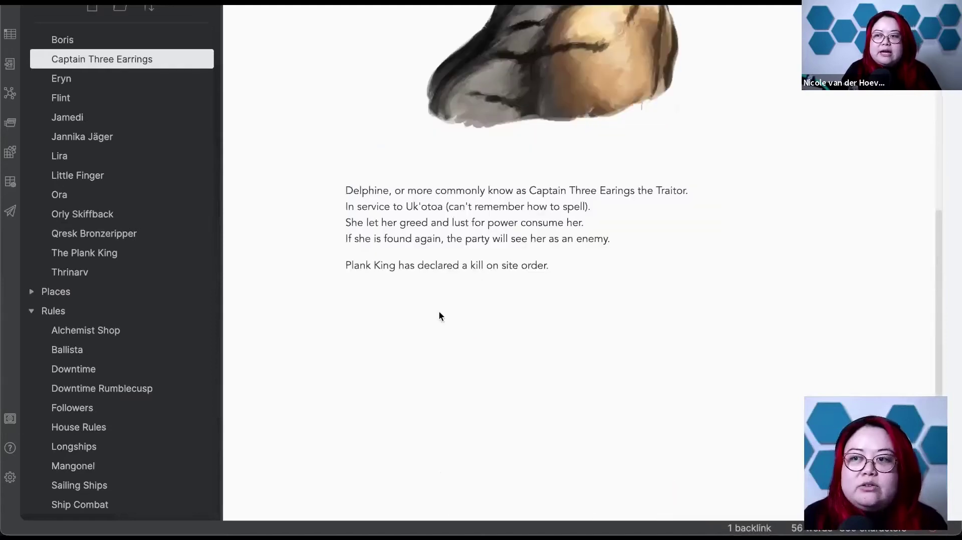
scroll(692, 273, up, 8)
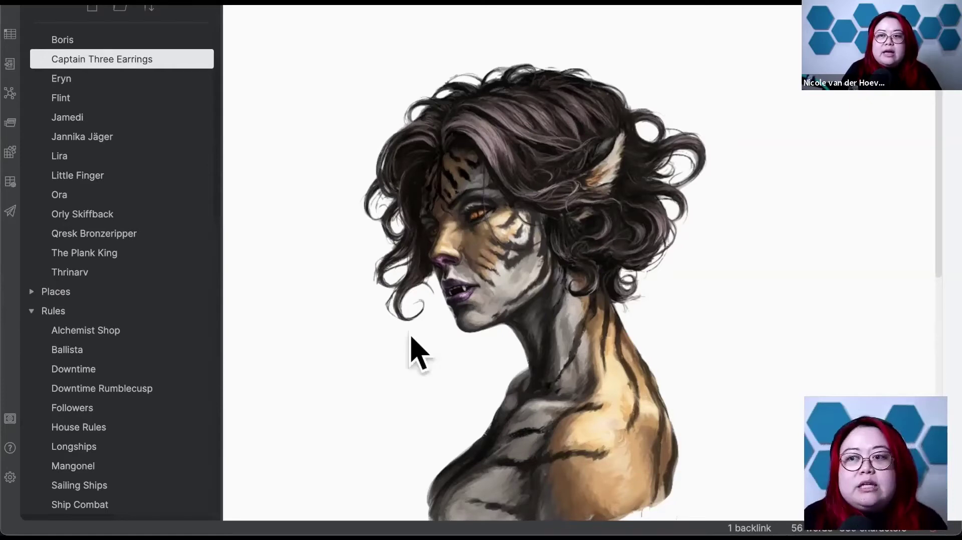
- Browse the session and rules notes, and open the House Rules note
scroll(146, 305, down, 10)
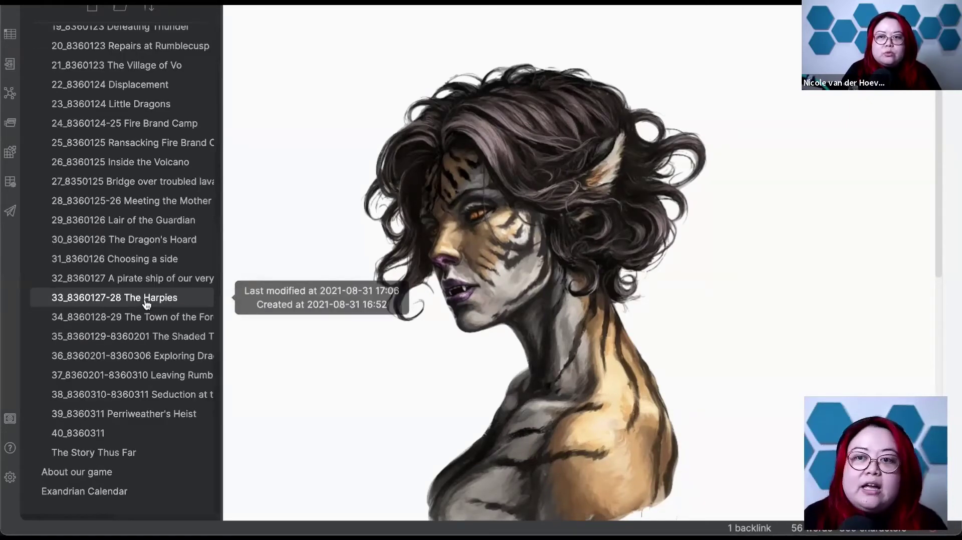
scroll(139, 381, up, 1)
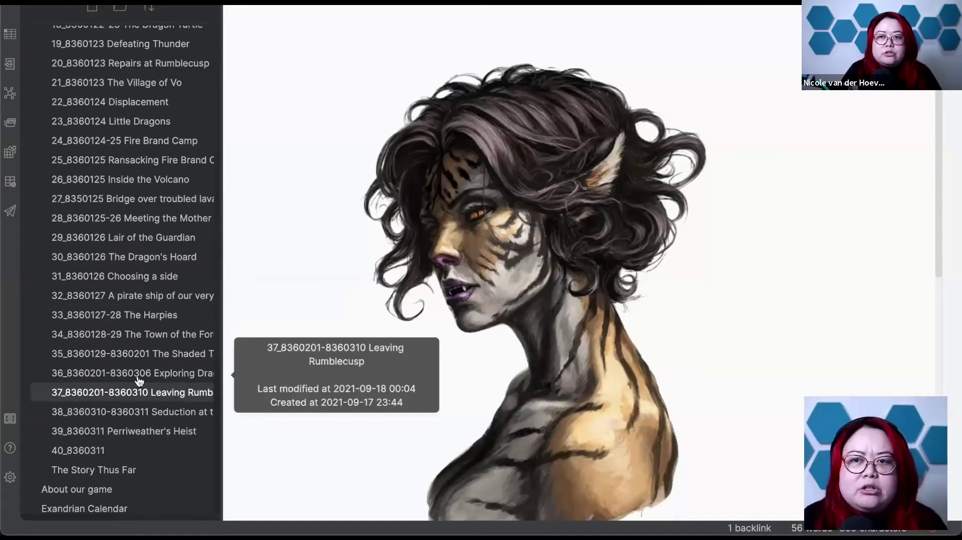
scroll(138, 383, up, 10)
scroll(187, 328, up, 2)
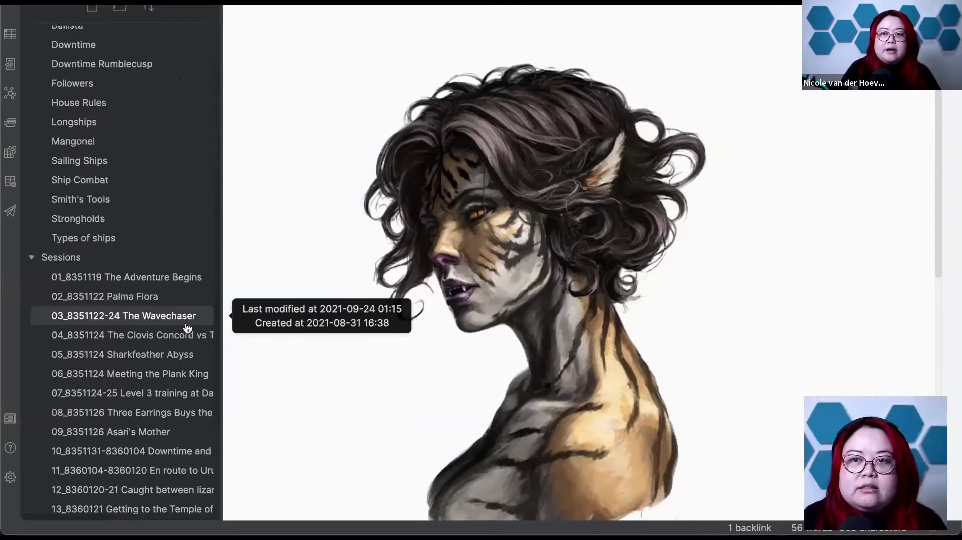
scroll(150, 240, up, 6)
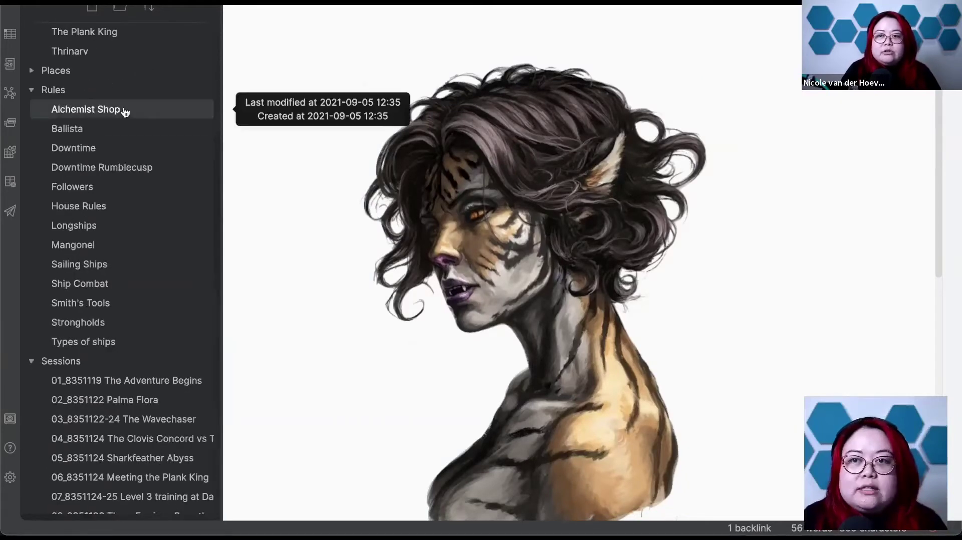
click(143, 209)
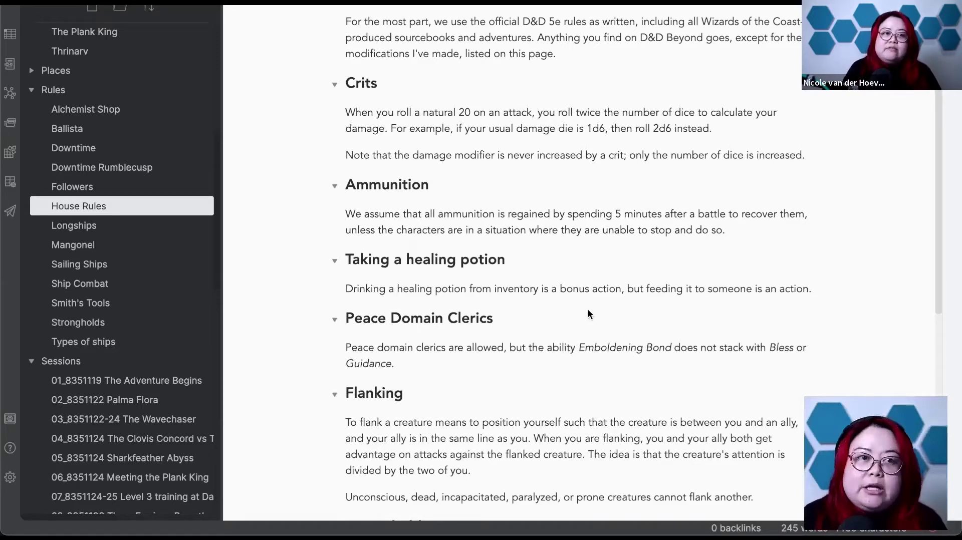
- Switch to the other Obsidian vault window, search its notes for "random" and open Exandria/Random Tables
key(super+Tab)
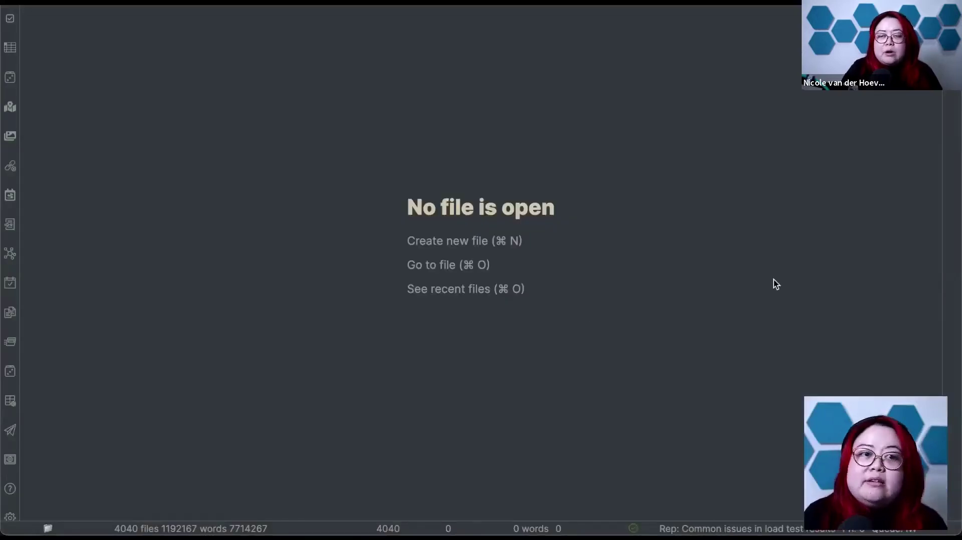
key(super+o)
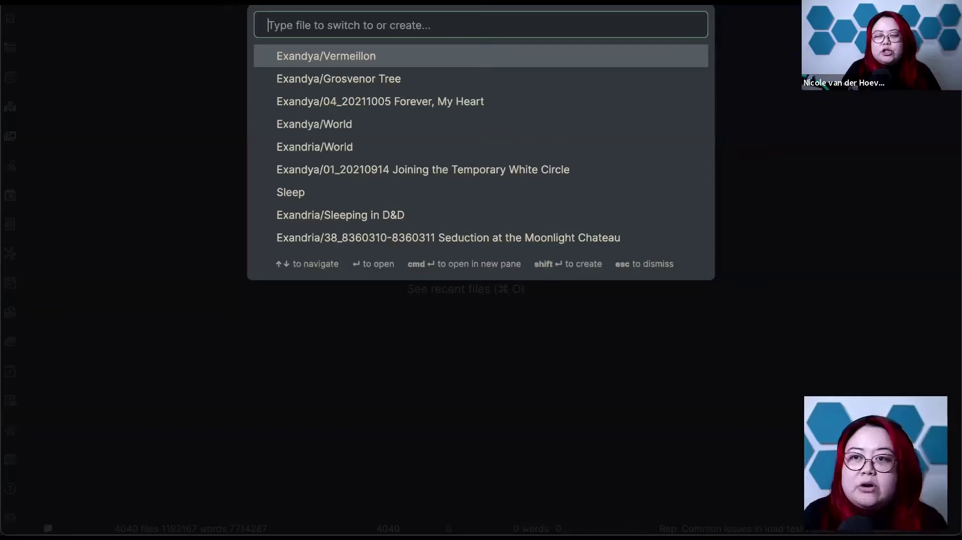
text(random)
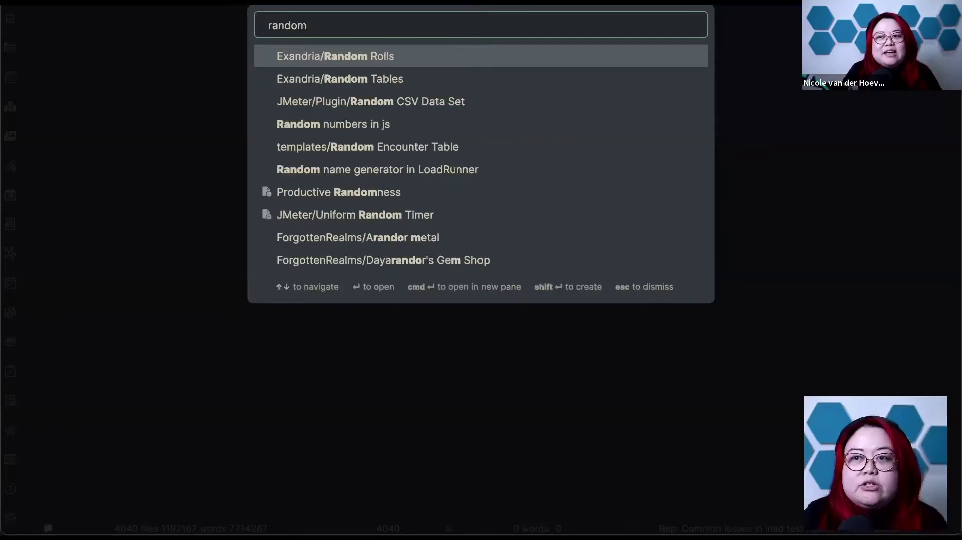
key(Escape)
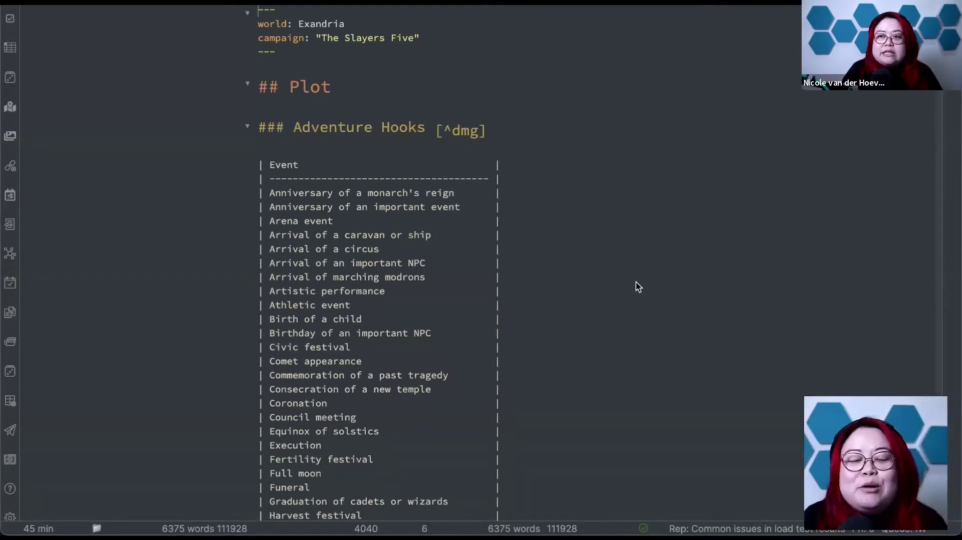
- Collapse the Plot and Setting sections and examine the Encounters tables from Sea through Coastal to Hill
click(246, 86)
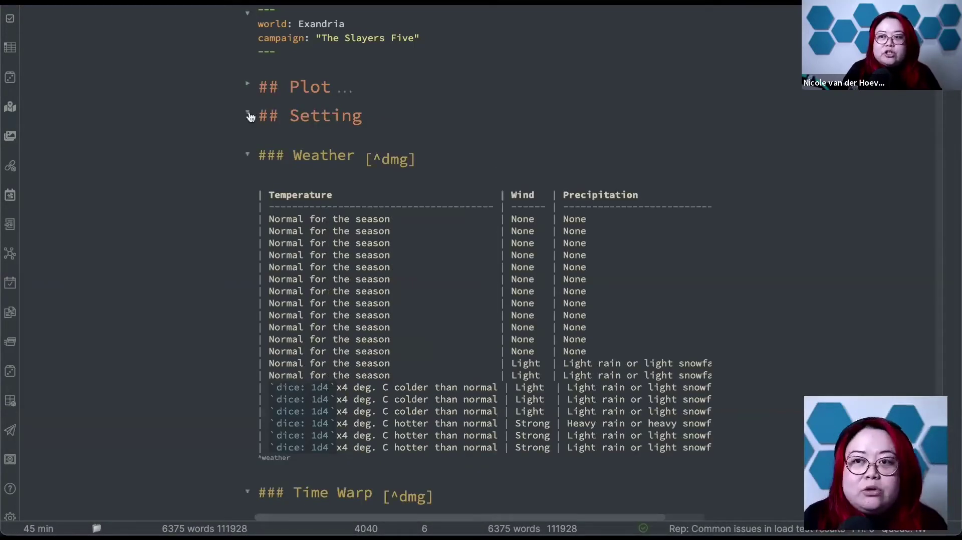
click(248, 115)
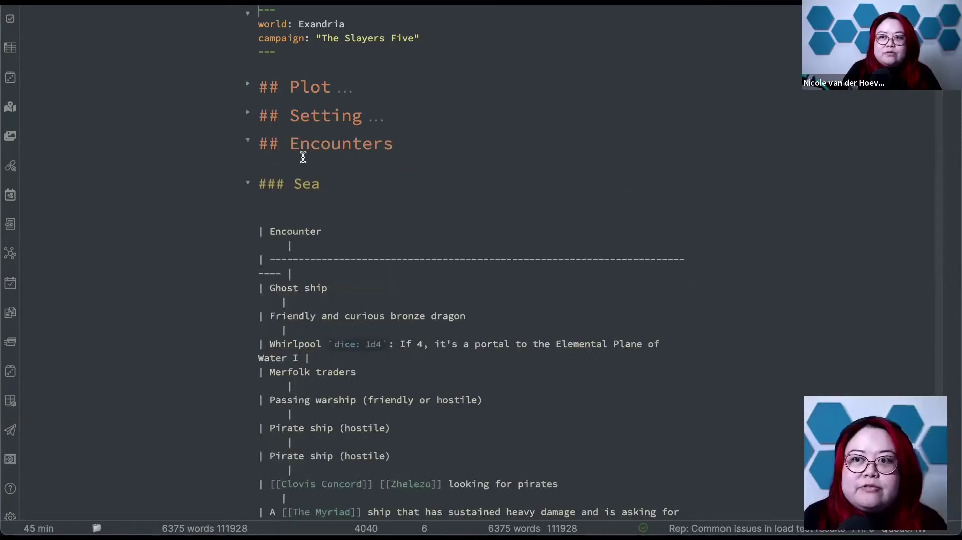
scroll(439, 245, down, 10)
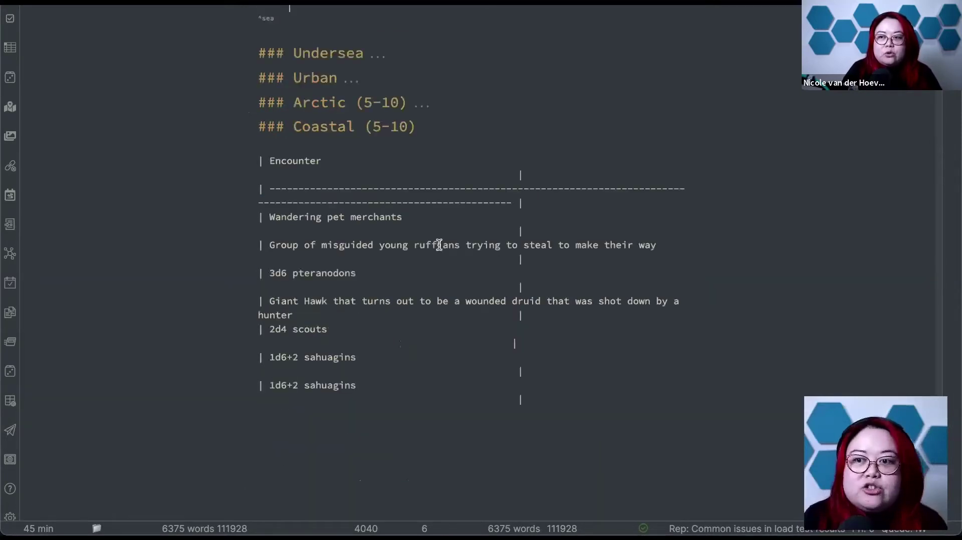
scroll(439, 244, up, 1)
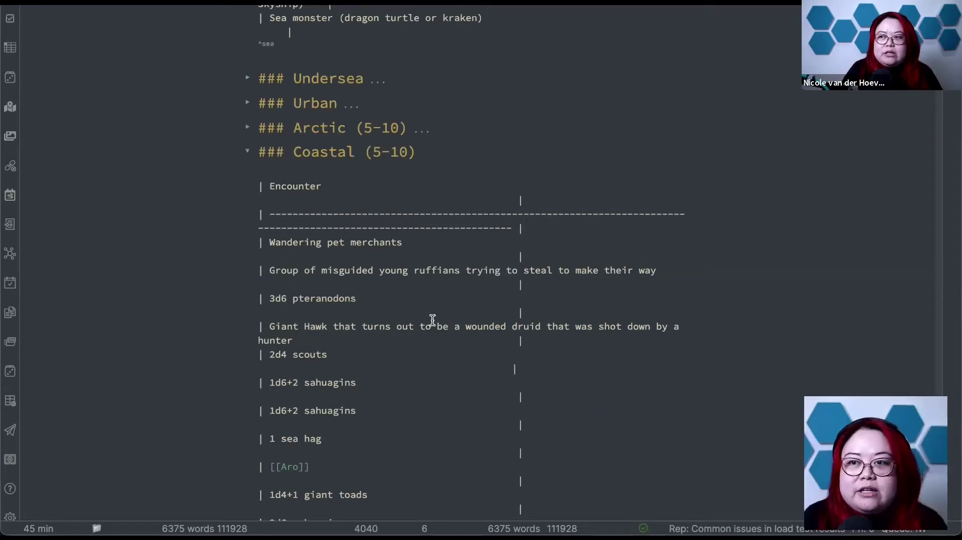
scroll(435, 323, down, 3)
scroll(437, 327, down, 20)
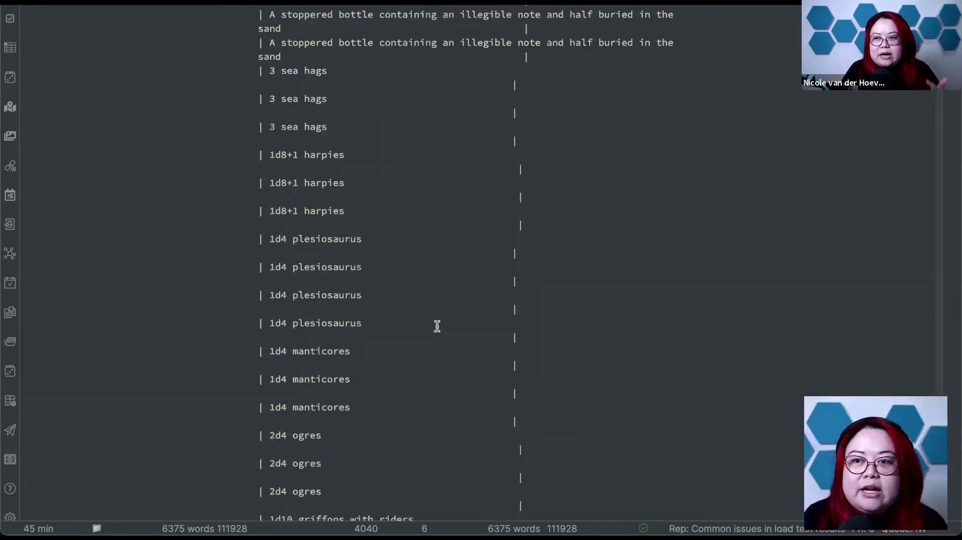
scroll(437, 326, down, 20)
scroll(437, 326, down, 15)
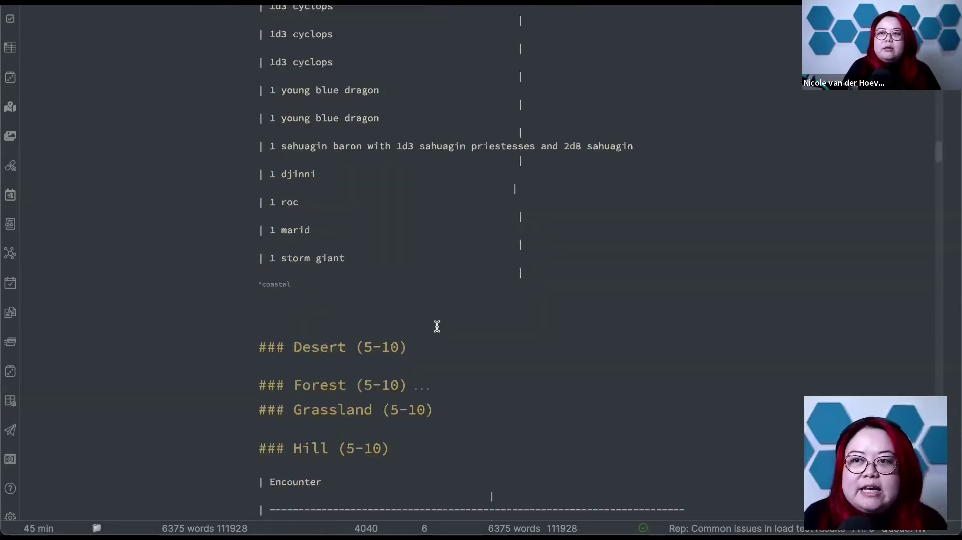
scroll(517, 303, down, 15)
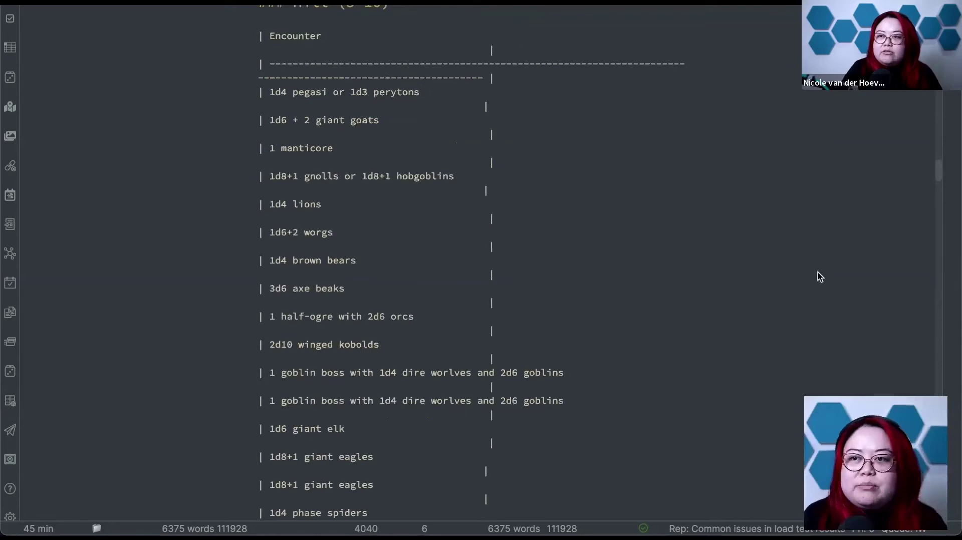
- Go back to the Random Rolls note and show it in reading view with its dice results
key(super+o)
text(r)
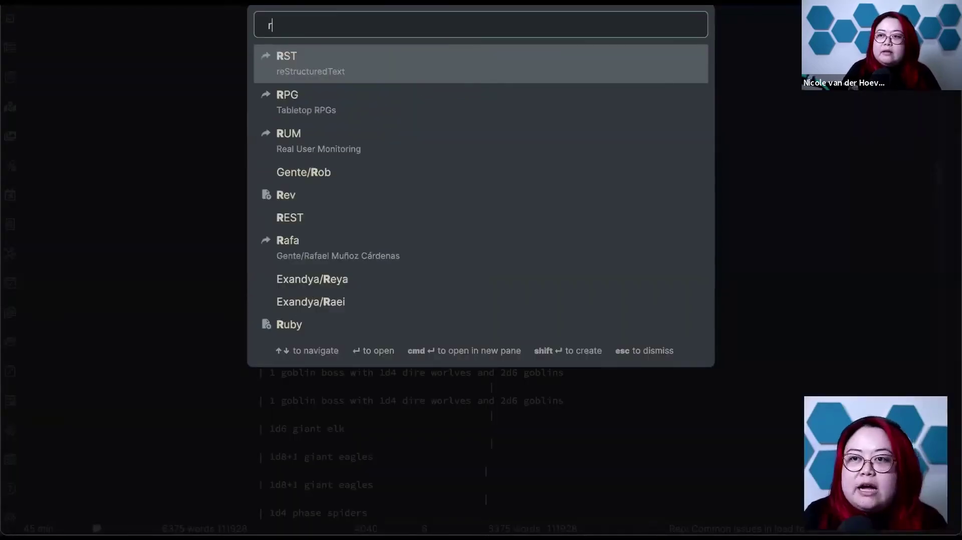
key(Escape)
key(super+alt+Left)
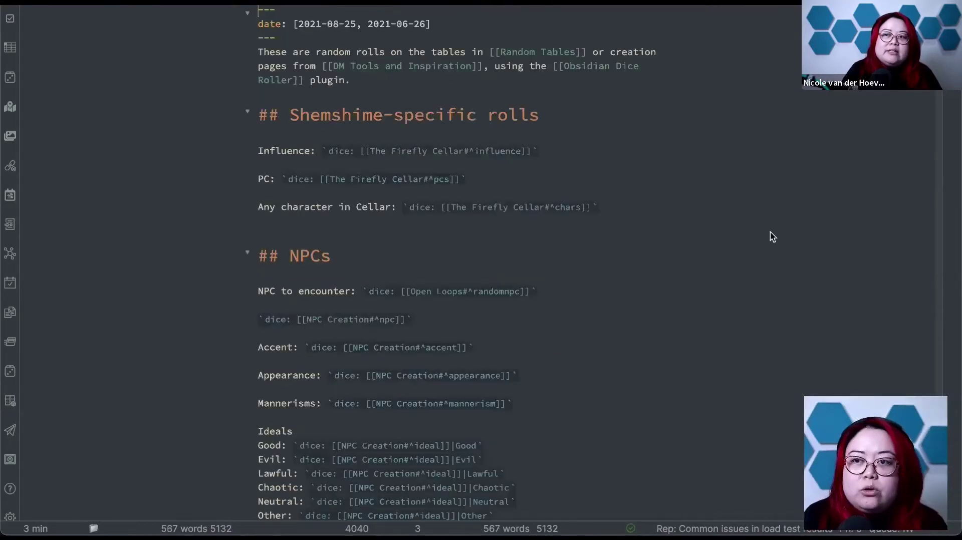
key(super+e)
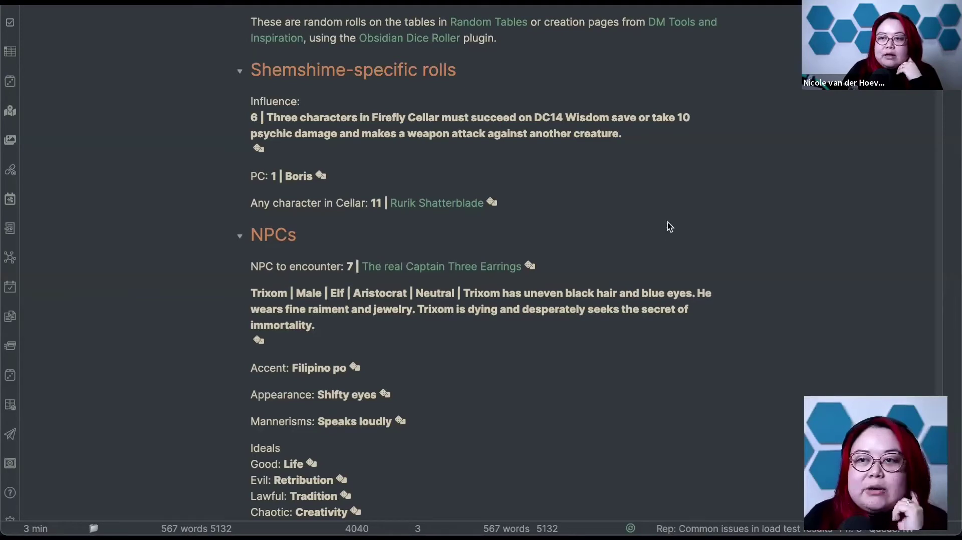
- Reroll the Influence and Any character in Cellar dice under Shemshime-specific rolls
scroll(670, 227, down, 1)
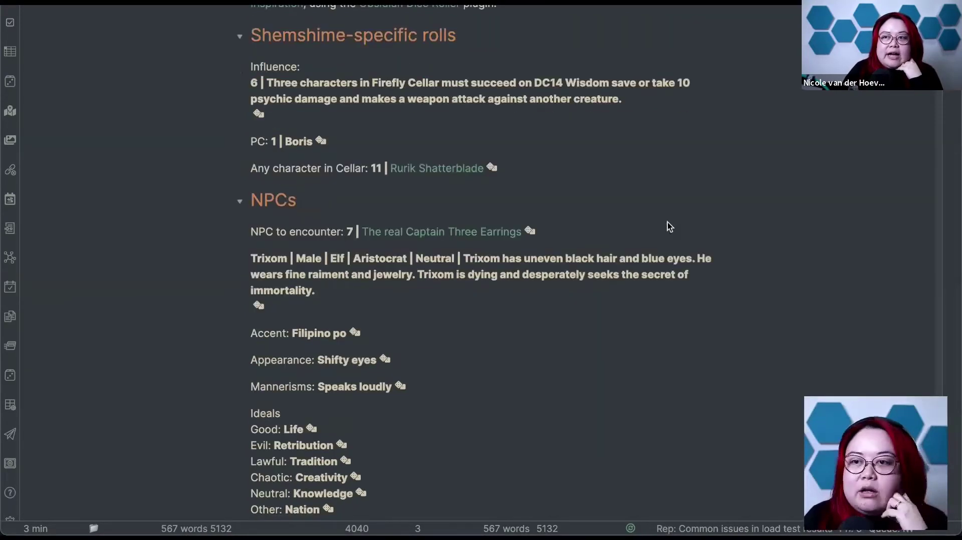
scroll(669, 226, down, 2)
scroll(669, 226, down, 2)
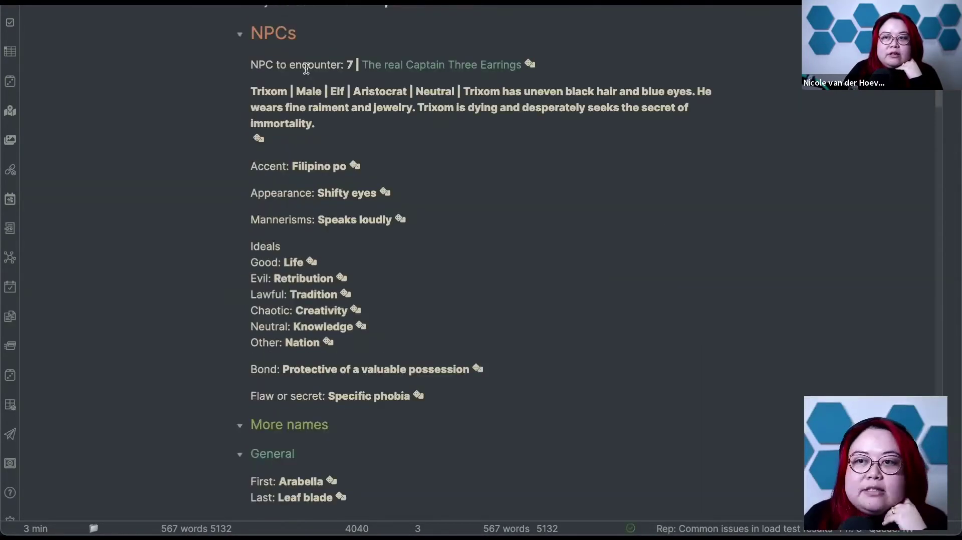
scroll(441, 75, up, 3)
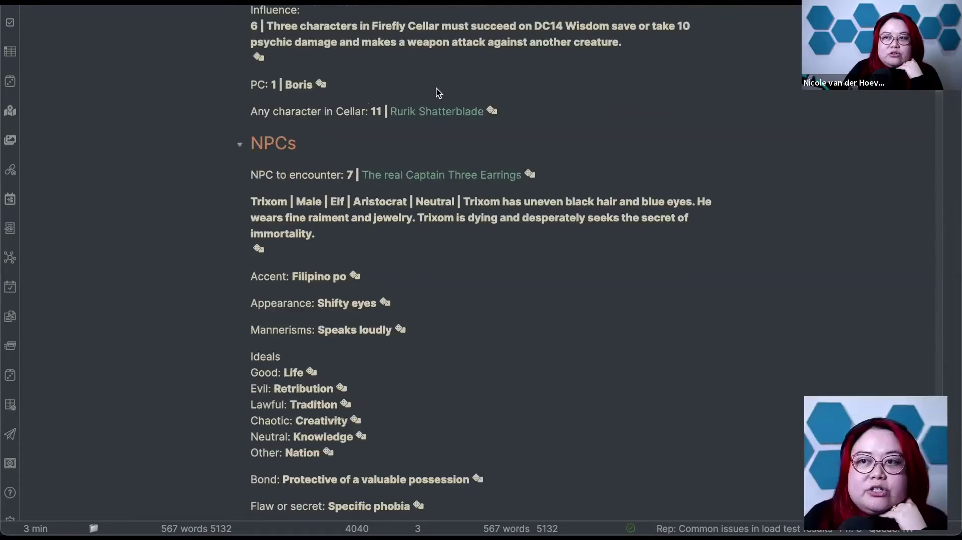
scroll(438, 93, up, 1)
scroll(290, 90, up, 1)
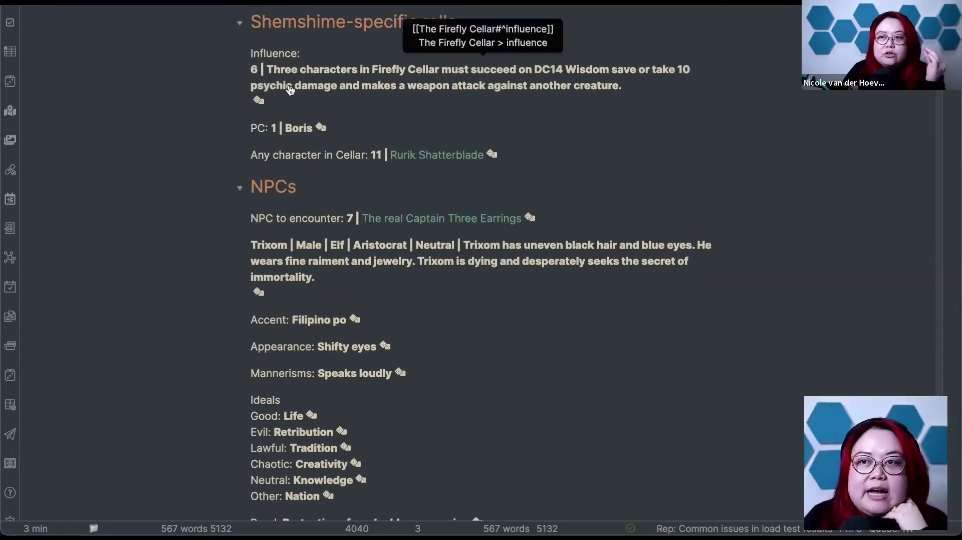
click(290, 90)
click(590, 52)
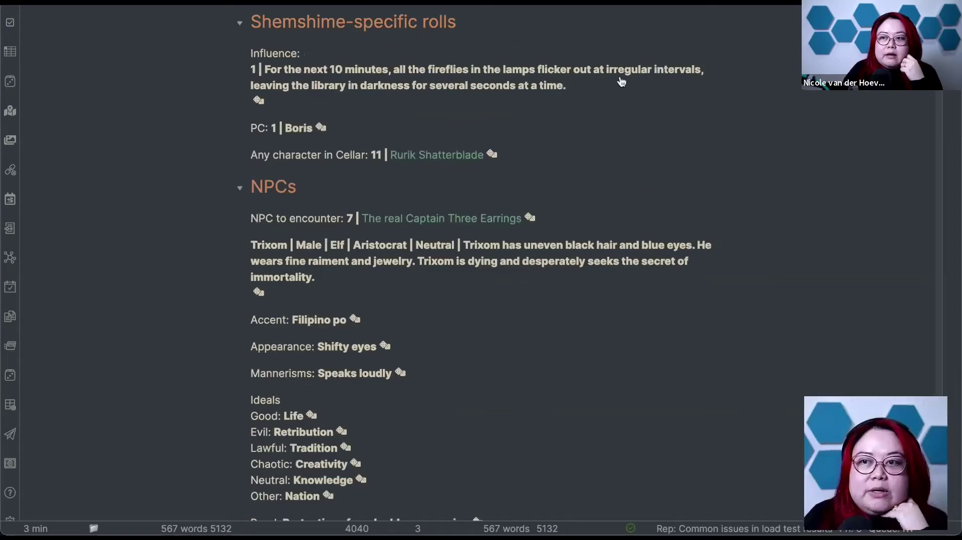
click(378, 156)
click(377, 156)
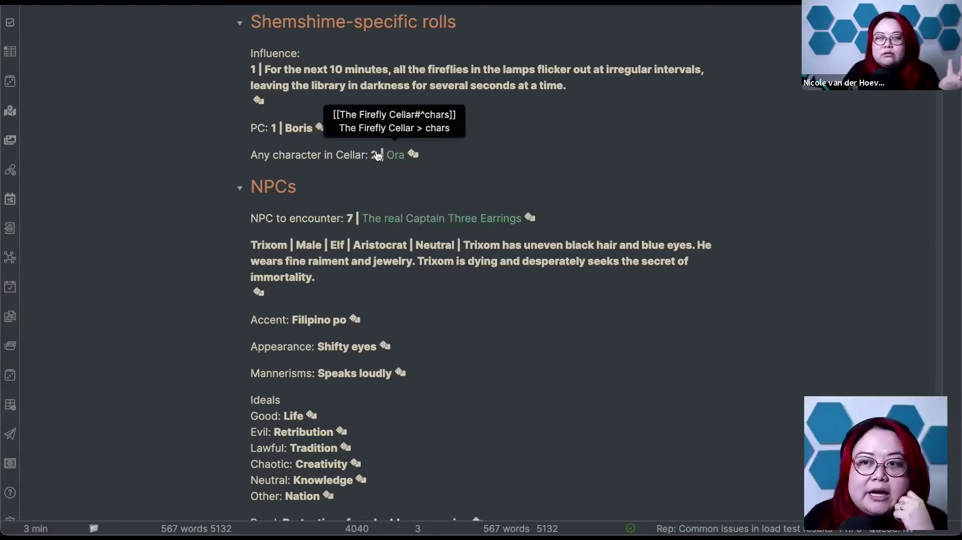
click(377, 156)
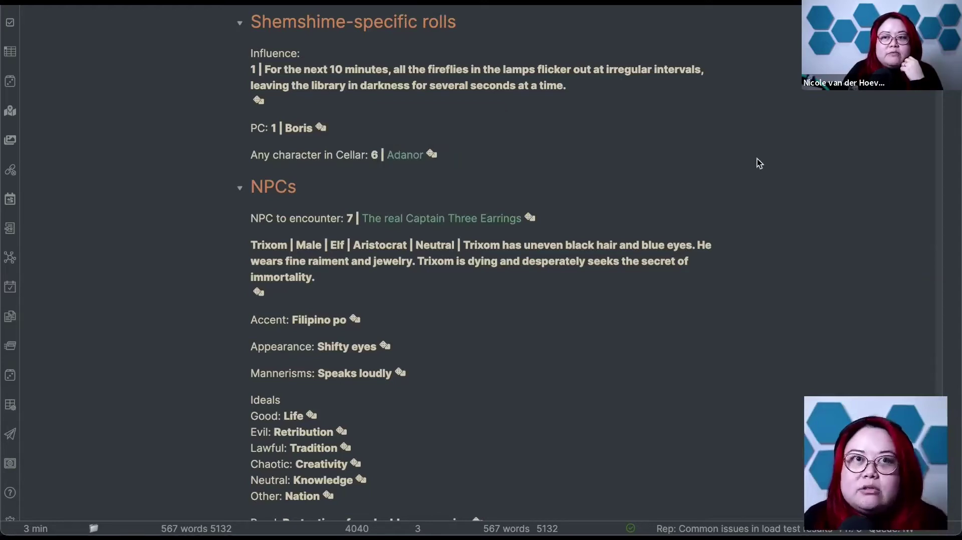
- Reroll the full NPC description in the NPCs section twice
scroll(467, 273, down, 2)
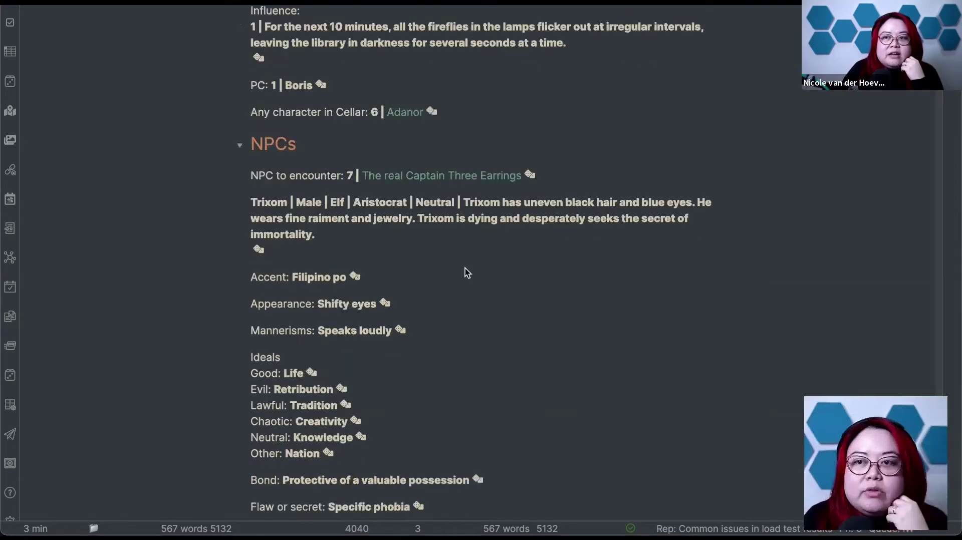
scroll(526, 241, down, 1)
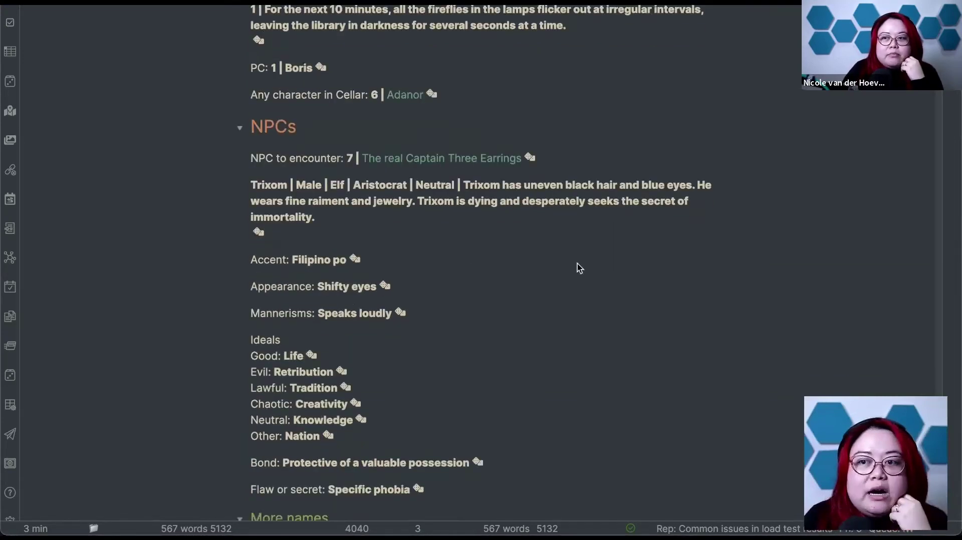
scroll(581, 260, down, 1)
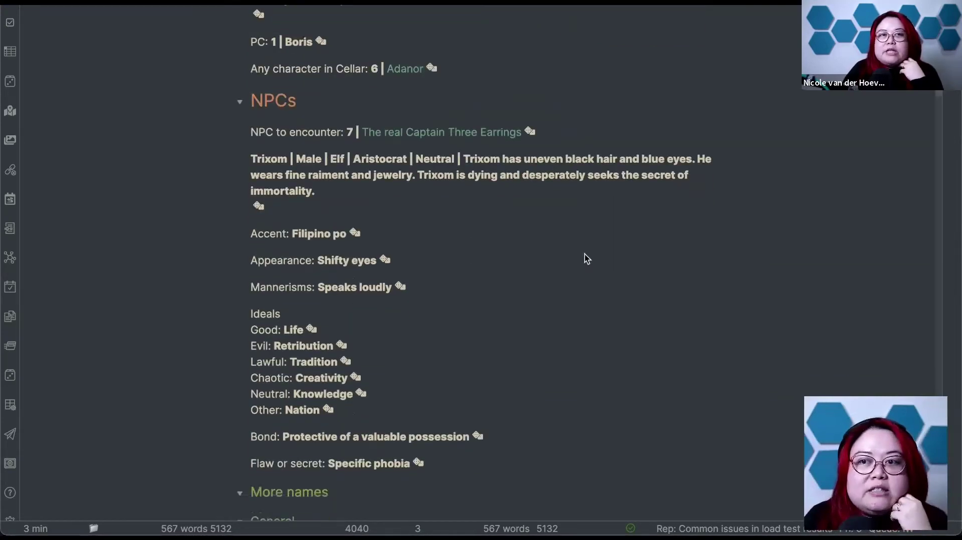
click(355, 177)
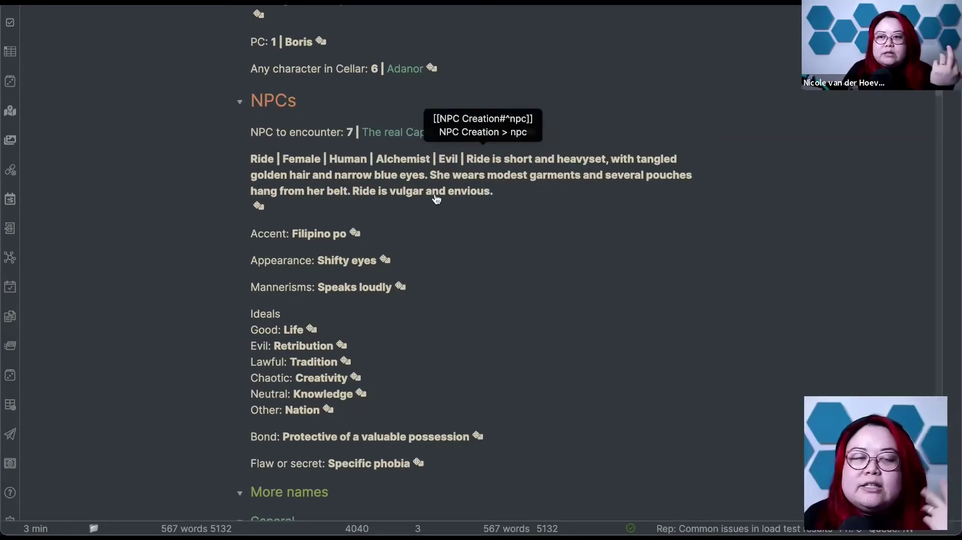
click(432, 197)
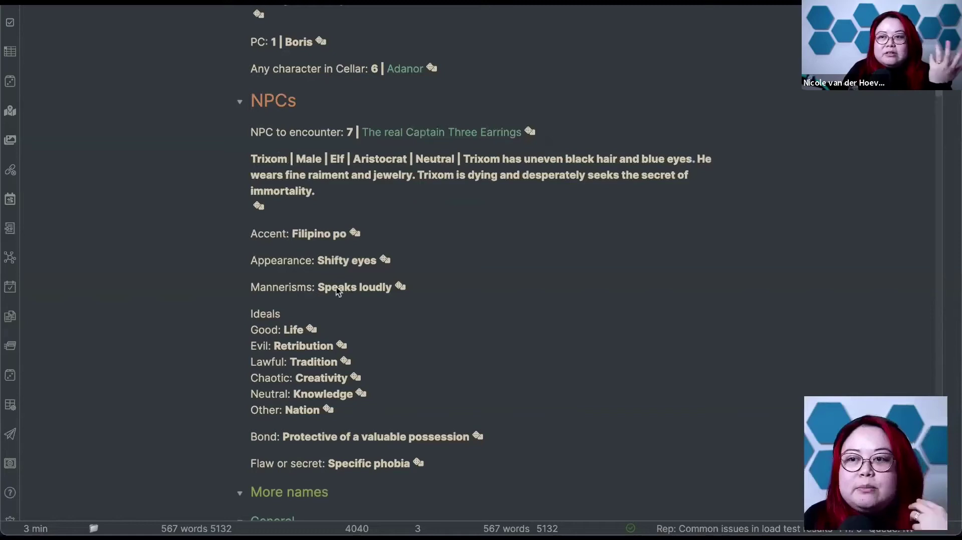
- Reroll the Accent result in the NPCs section
scroll(632, 298, down, 2)
scroll(632, 298, down, 1)
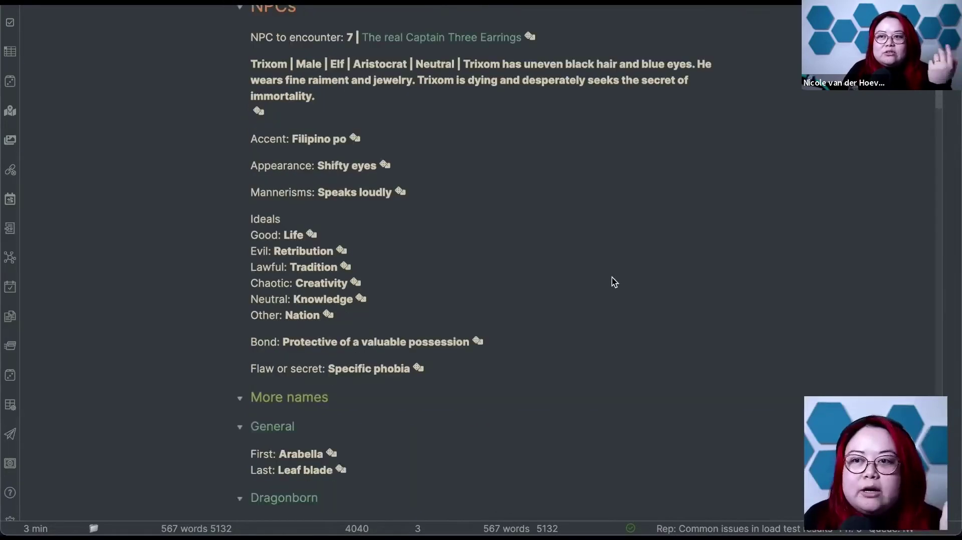
scroll(614, 282, down, 1)
scroll(612, 202, down, 1)
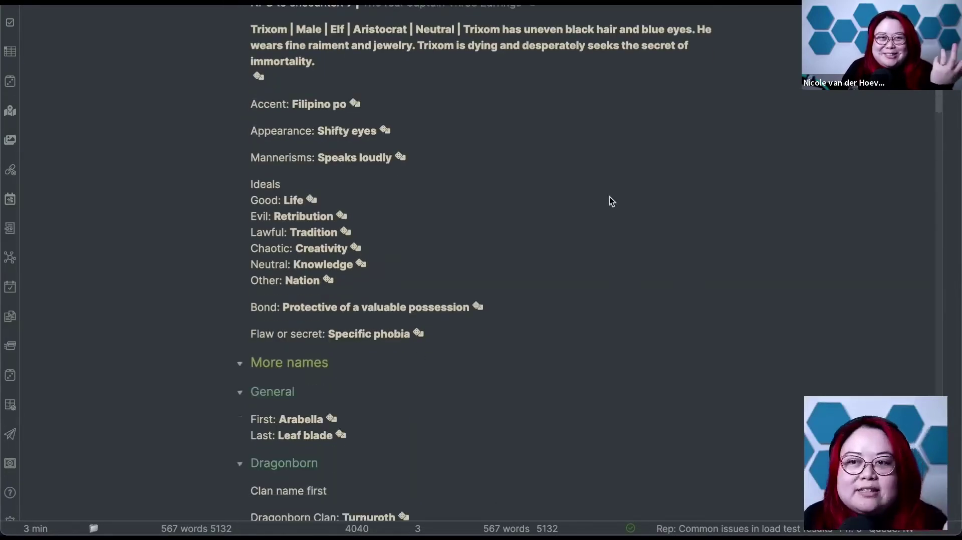
scroll(612, 201, down, 1)
click(320, 76)
- Look through the remaining random rolls, from NPC ideals and names through Weather, Time Warp and Stores to Items and Plot
scroll(708, 158, down, 1)
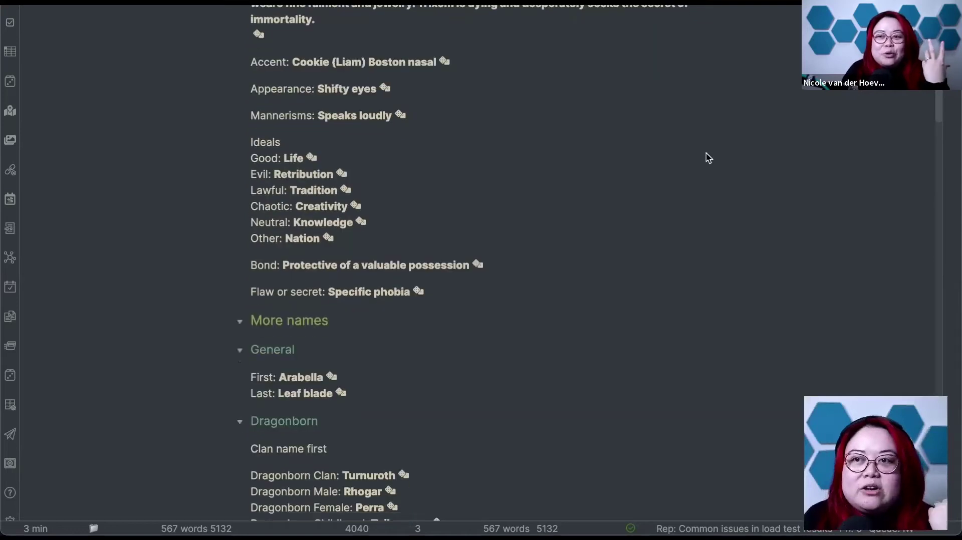
scroll(708, 158, down, 2)
scroll(708, 157, down, 2)
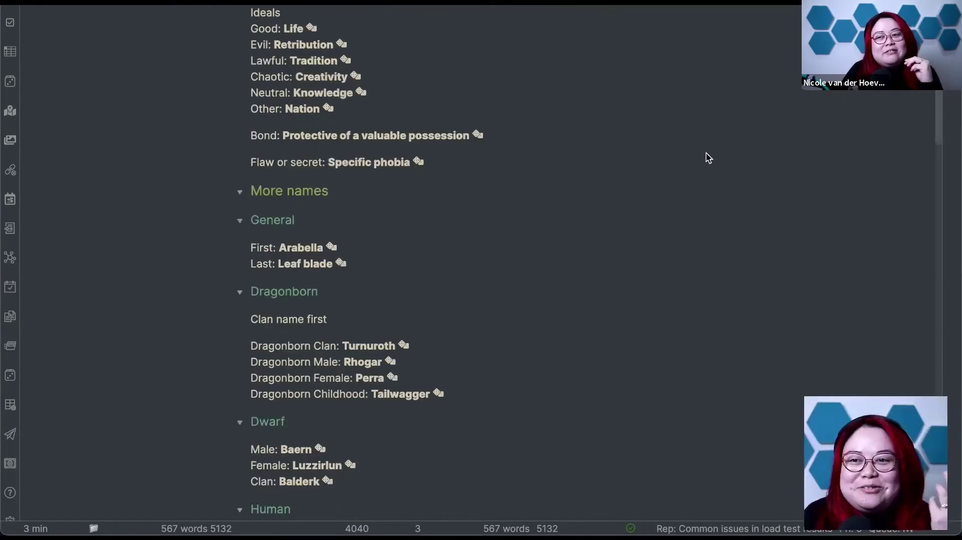
scroll(708, 158, down, 5)
scroll(708, 158, down, 10)
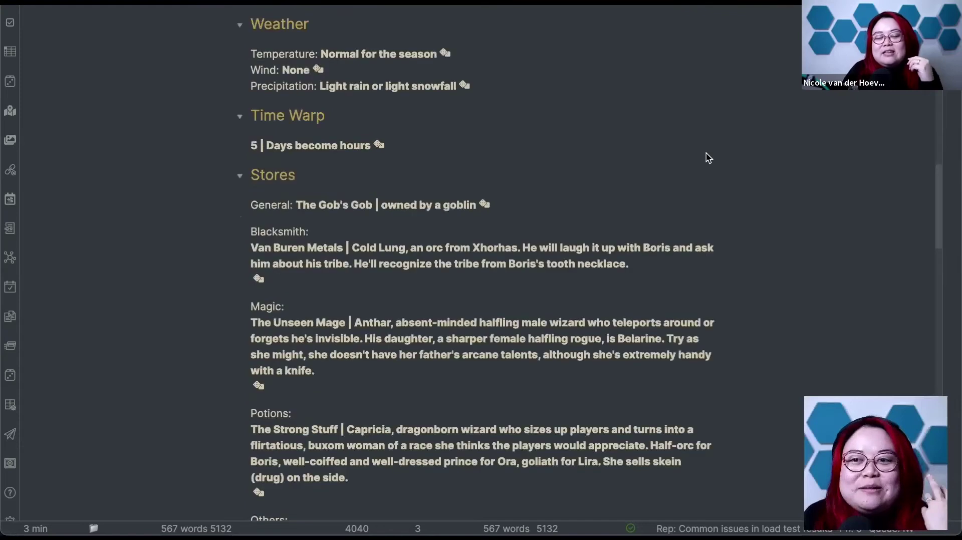
scroll(708, 158, down, 1)
scroll(708, 158, down, 6)
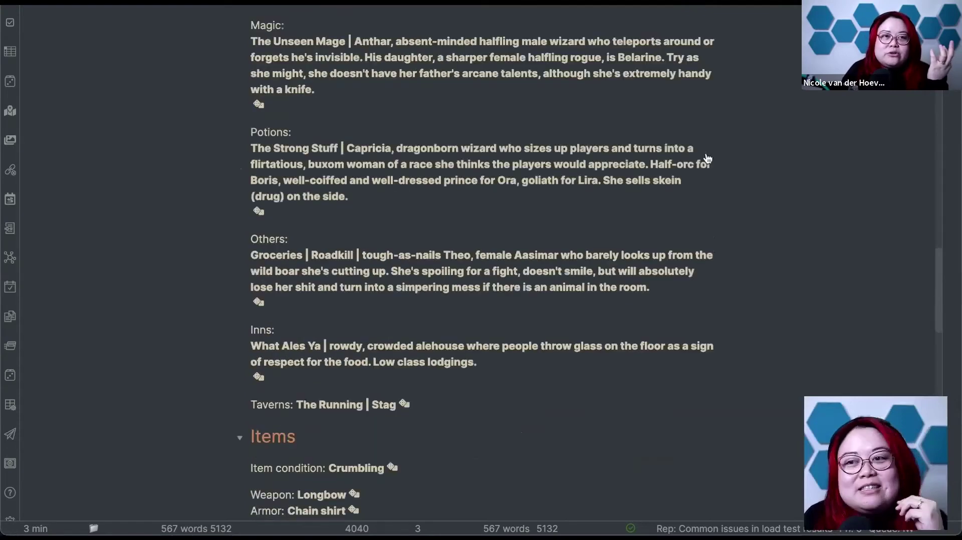
scroll(709, 158, down, 3)
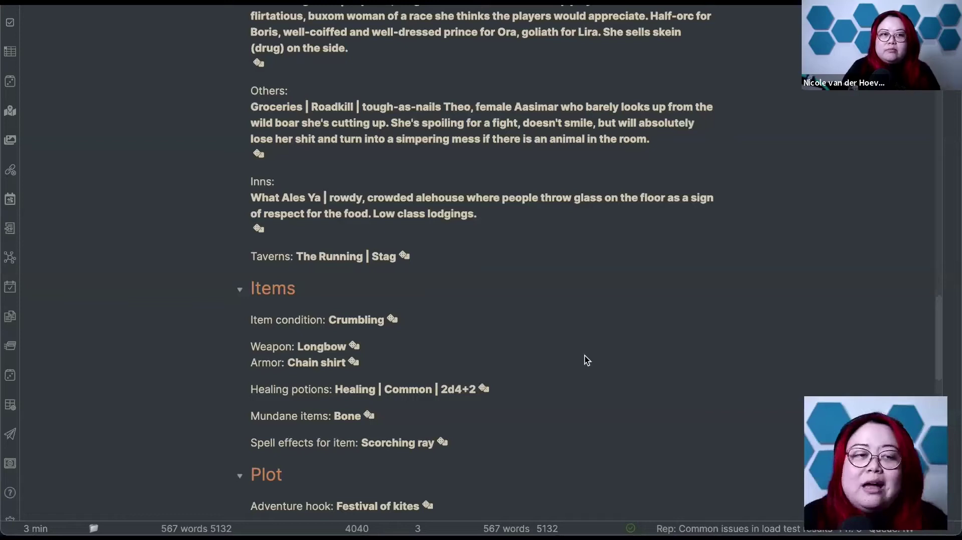
- Search the notes for the Firefly Cellar and open Exandria/The Firefly Cellar
key(super+o)
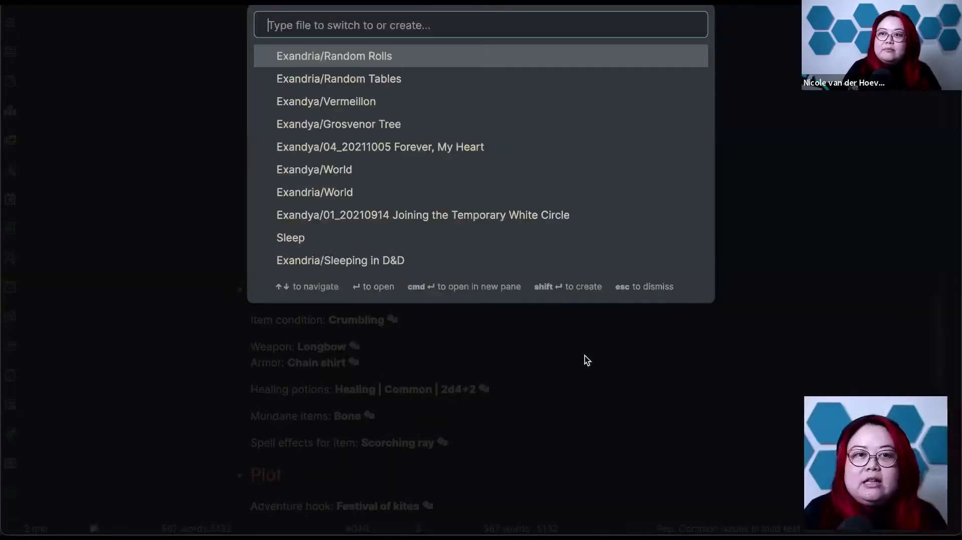
text(frefly)
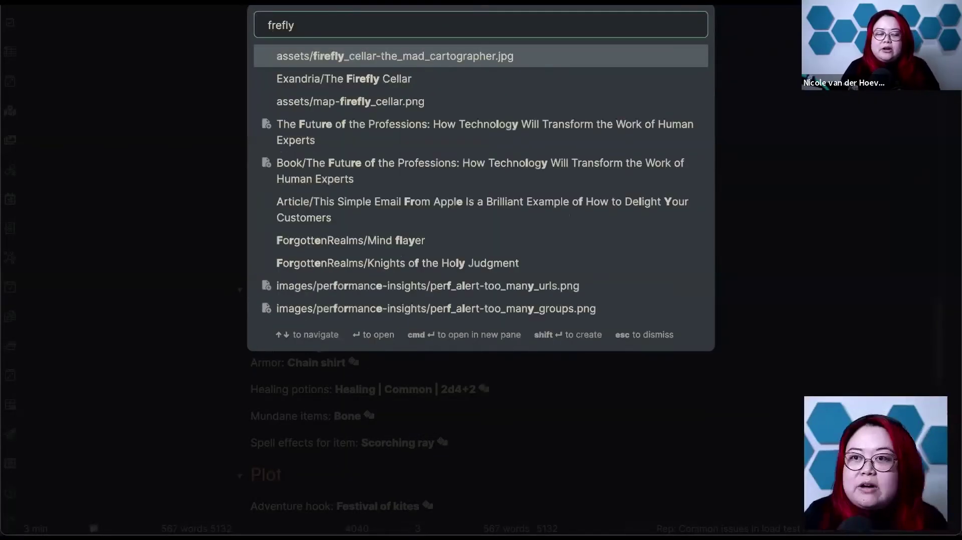
key(Down)
key(Return)
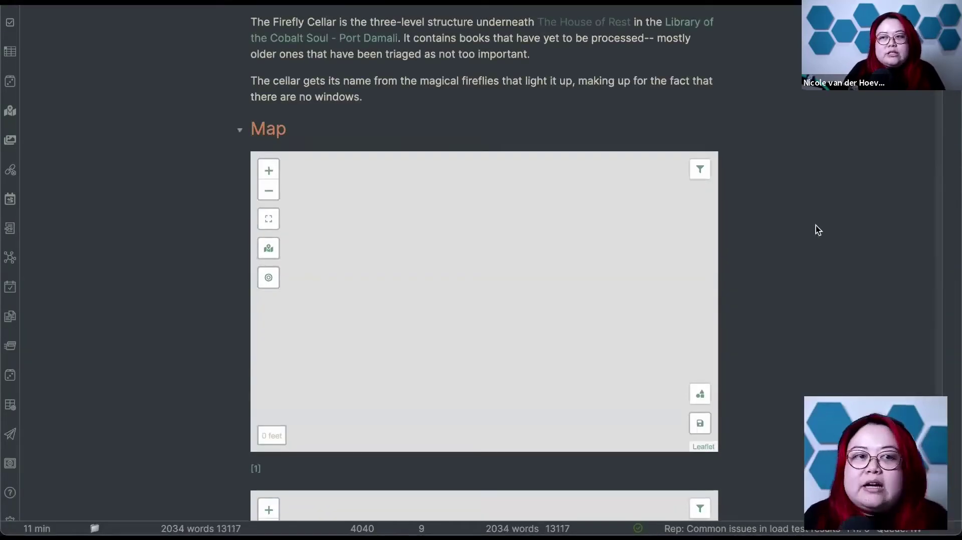
- Zoom out the dark battle map, move its upper circular floor into view and open the linked location of the small room's upper marker
scroll(798, 209, down, 7)
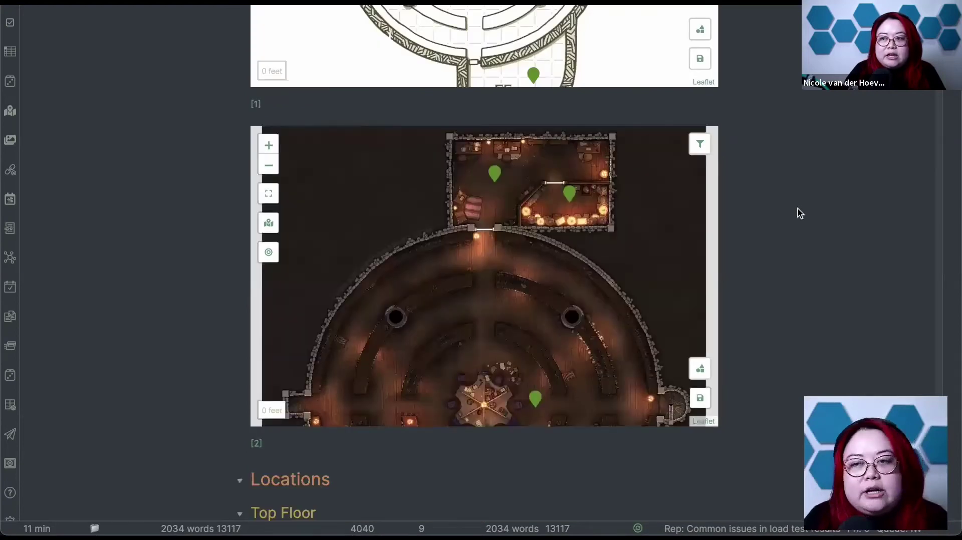
scroll(554, 342, down, 2)
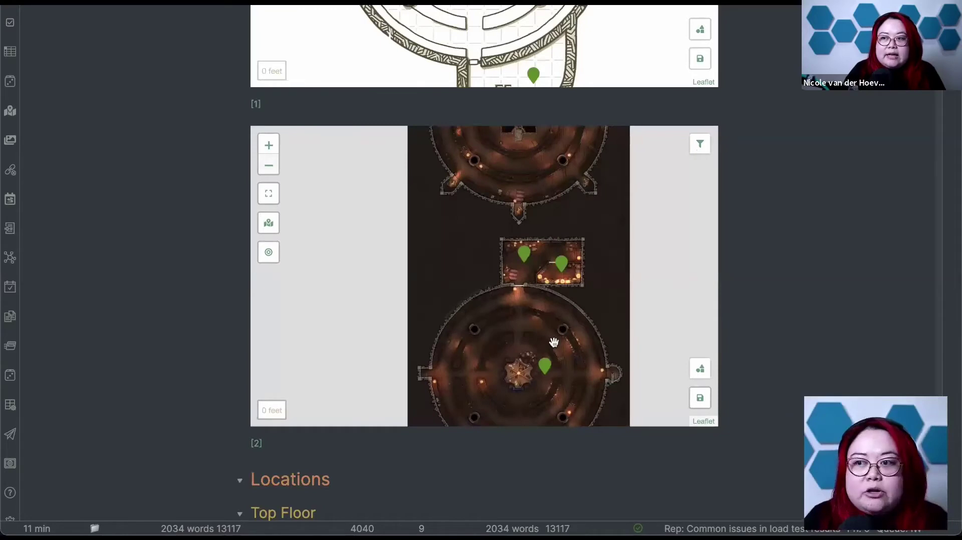
drag(585, 277, 560, 383)
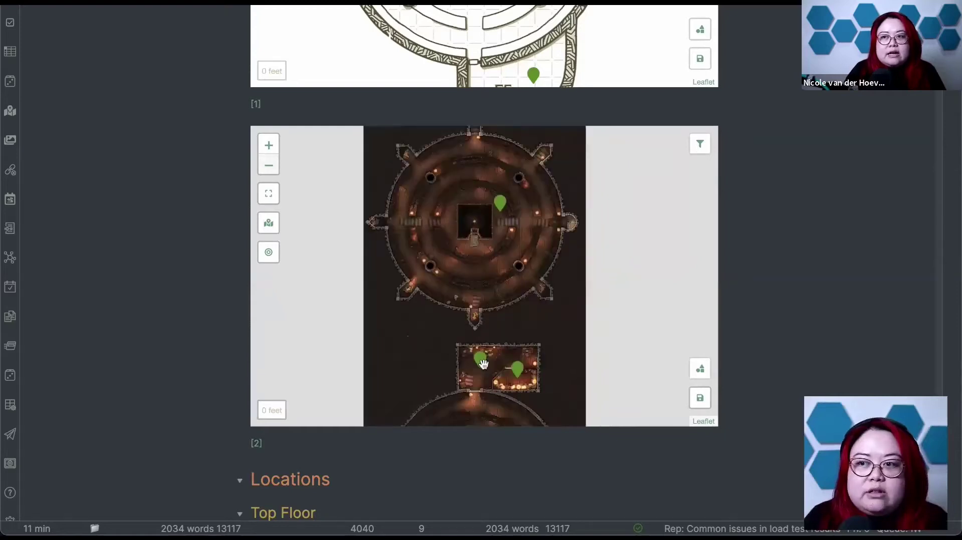
click(484, 367)
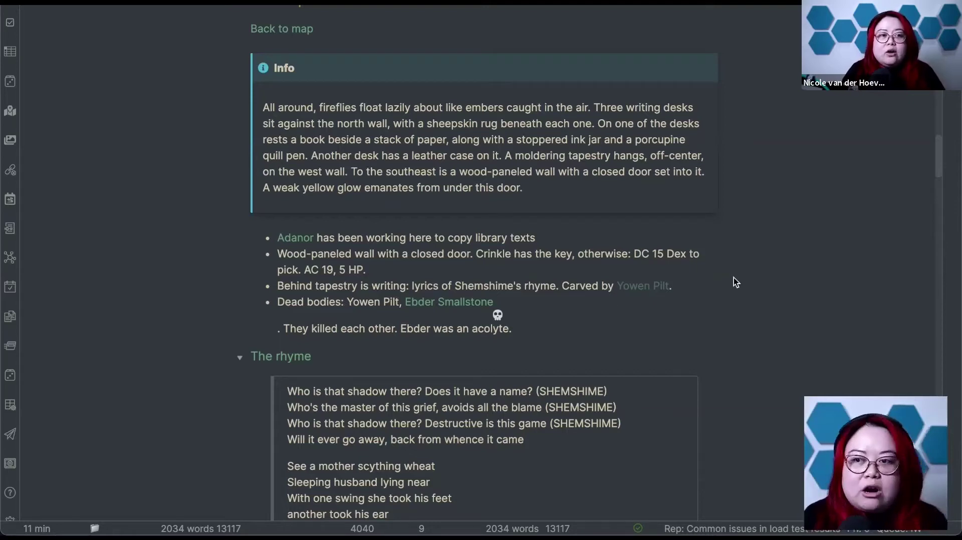
- Read the location notes from the rhyme through F4. Firefly Room to F5. Bindery
scroll(733, 278, down, 9)
scroll(789, 276, down, 1)
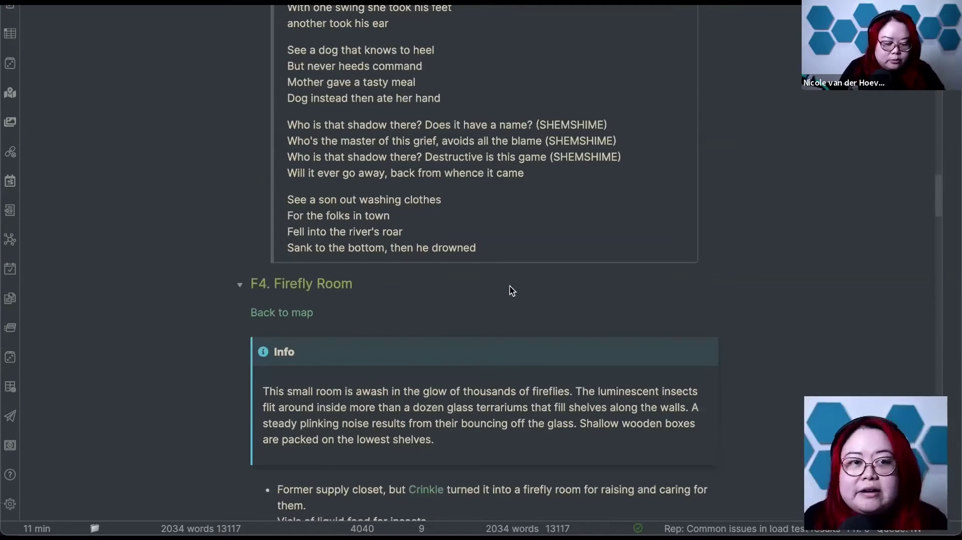
scroll(510, 286, down, 6)
scroll(422, 273, down, 1)
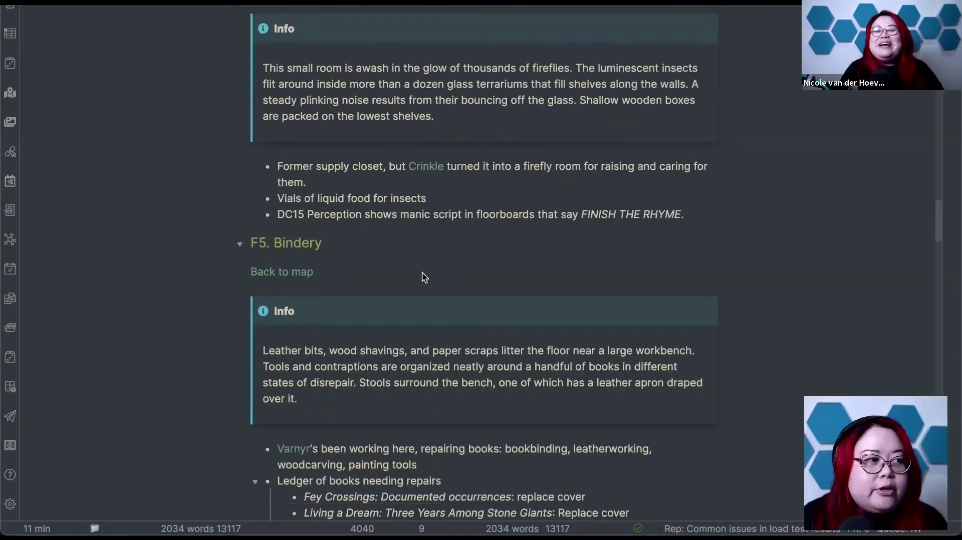
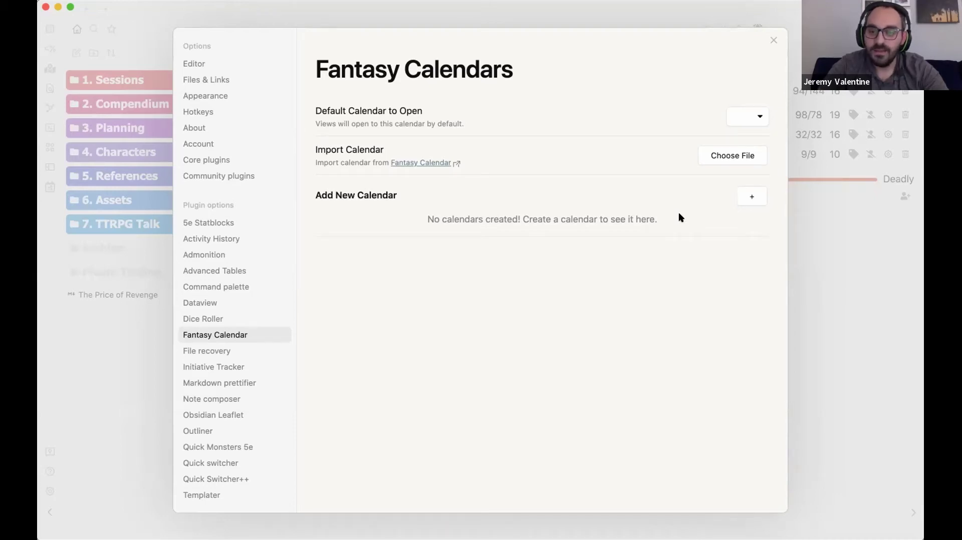
- Start a new fantasy calendar from the Calendar of Harptos preset and set its current day to 1
click(752, 196)
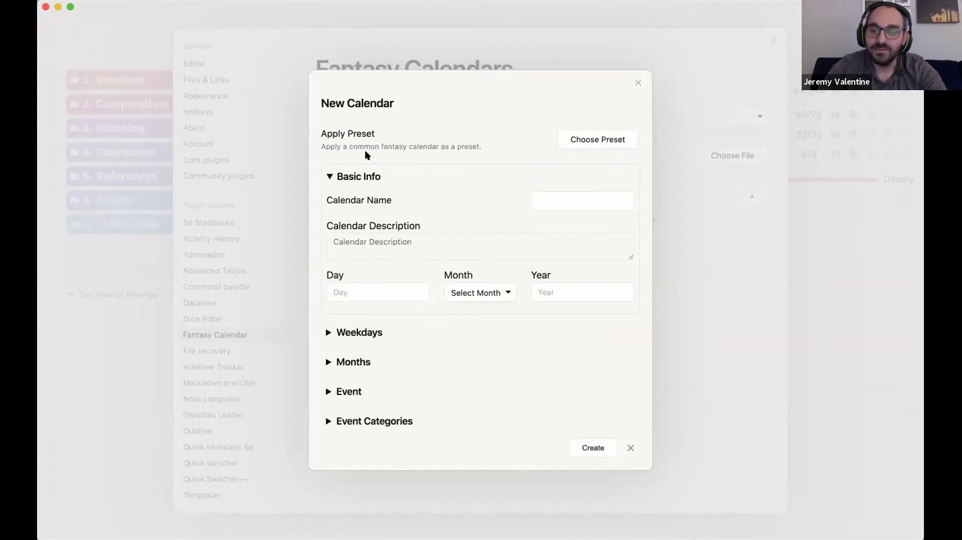
click(595, 142)
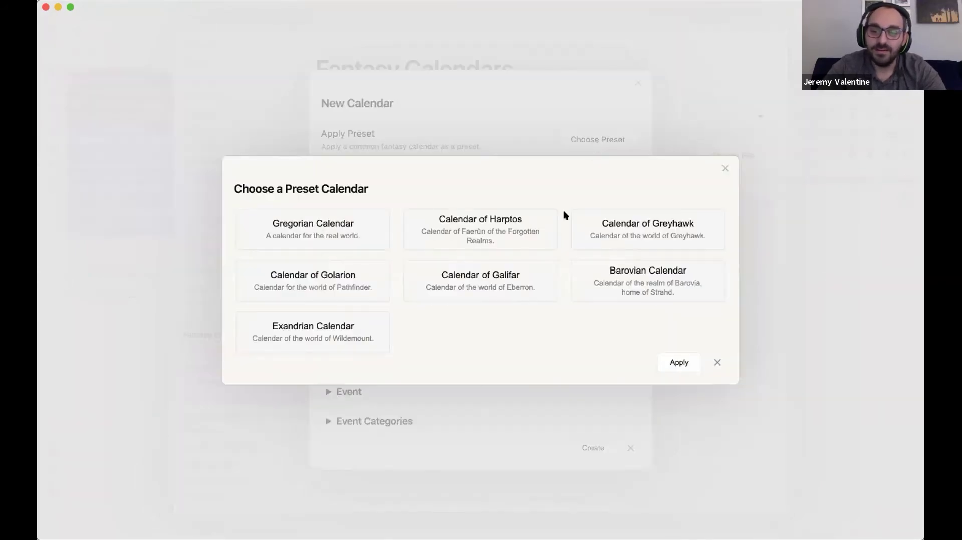
click(509, 232)
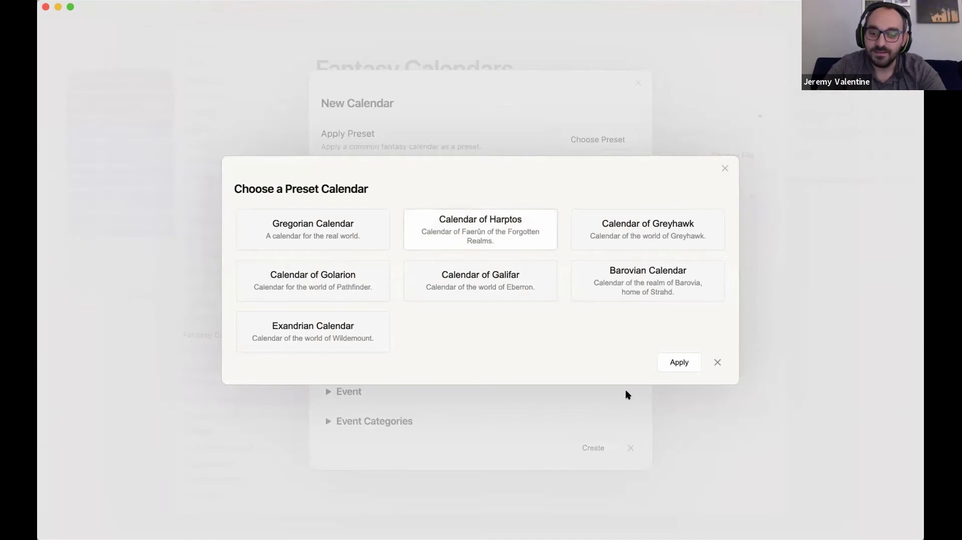
click(680, 364)
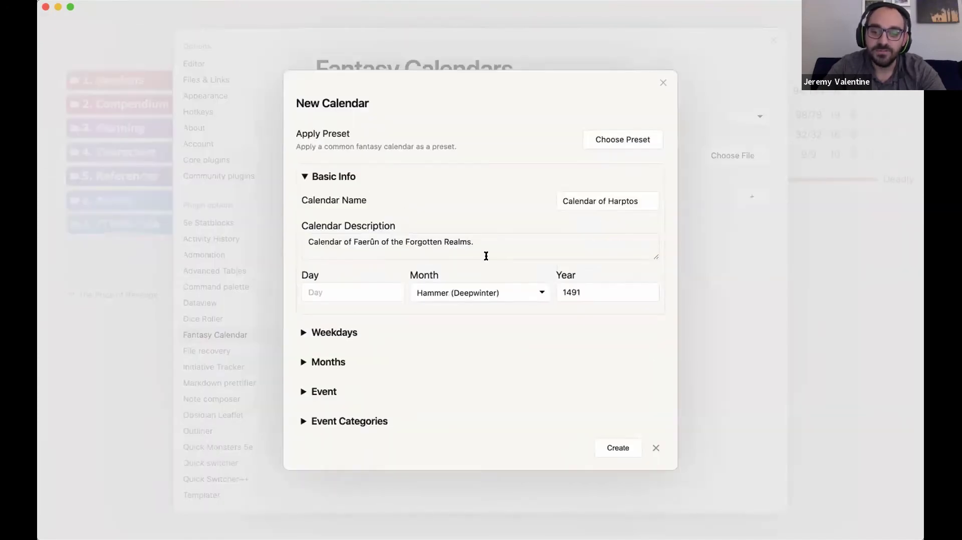
click(387, 283)
text(1)
- Examine the Harptos preset's weekdays, months and events
click(334, 335)
scroll(495, 325, down, 5)
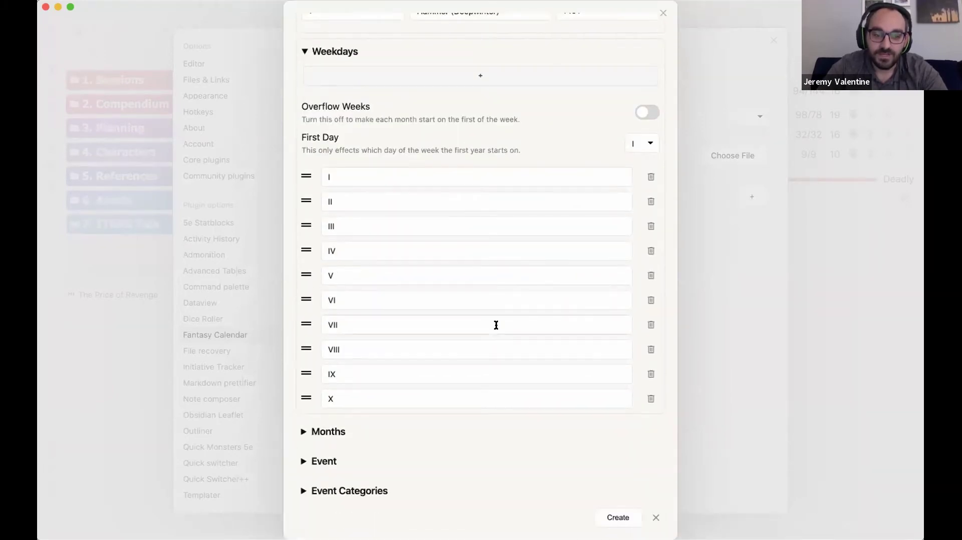
click(326, 432)
scroll(327, 430, down, 5)
scroll(326, 430, down, 3)
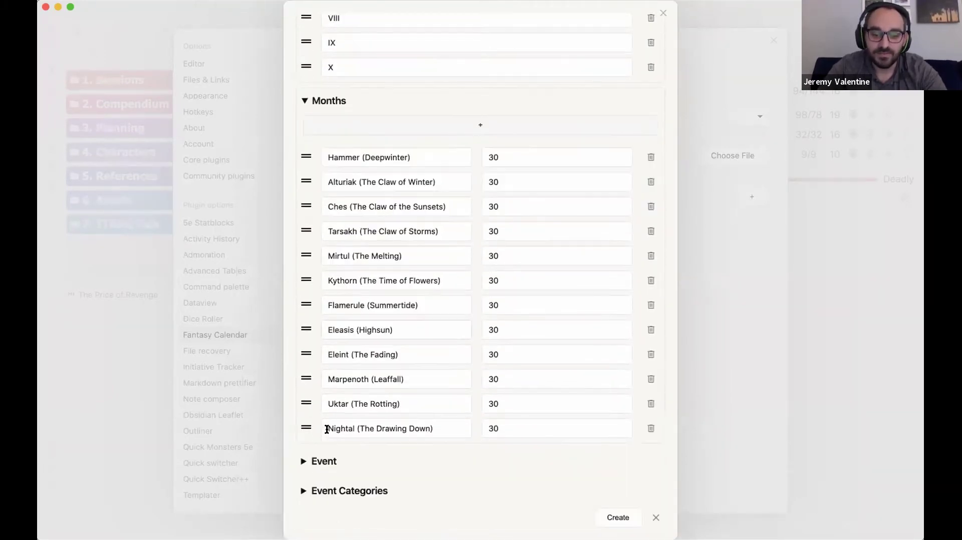
click(326, 461)
scroll(398, 392, down, 1)
scroll(398, 391, down, 10)
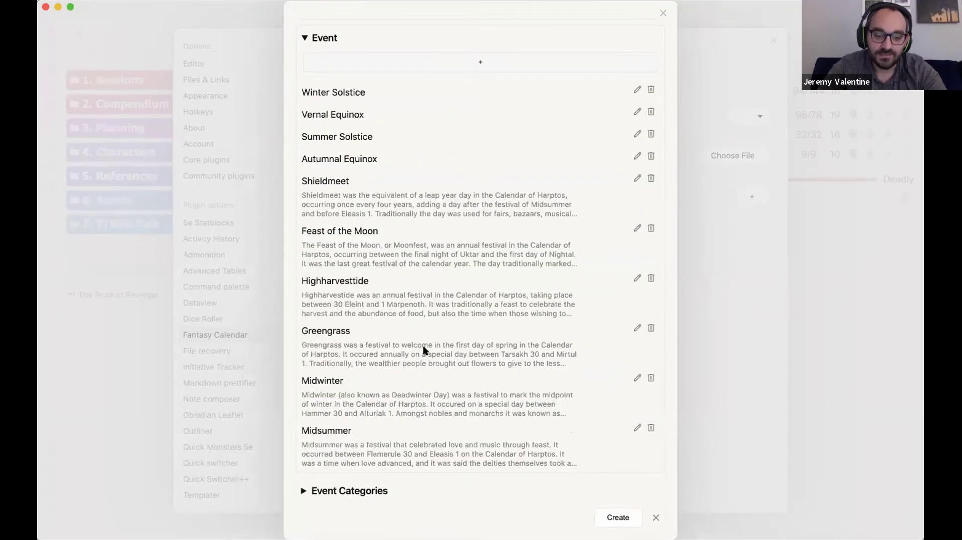
scroll(416, 391, up, 13)
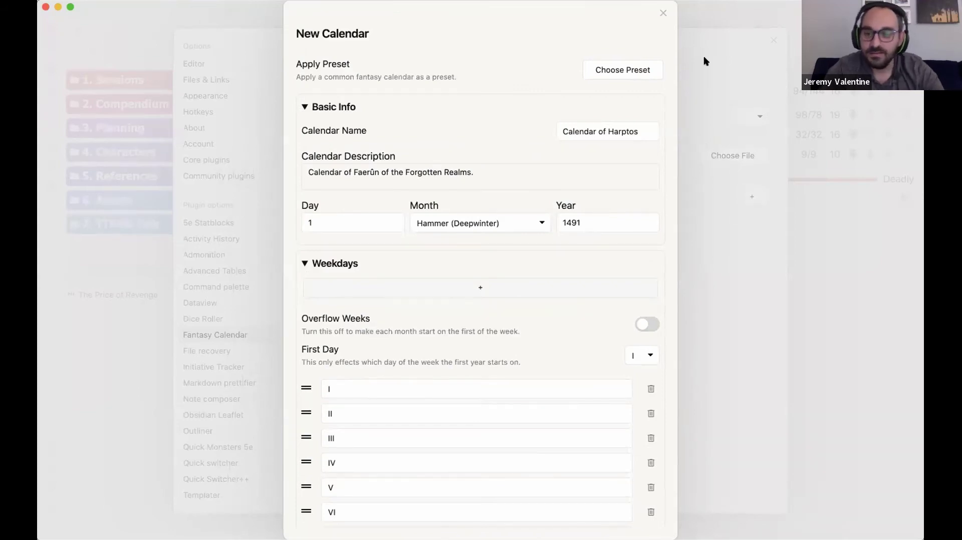
- Replace the new calendar's preset with the Exandrian Calendar
click(643, 70)
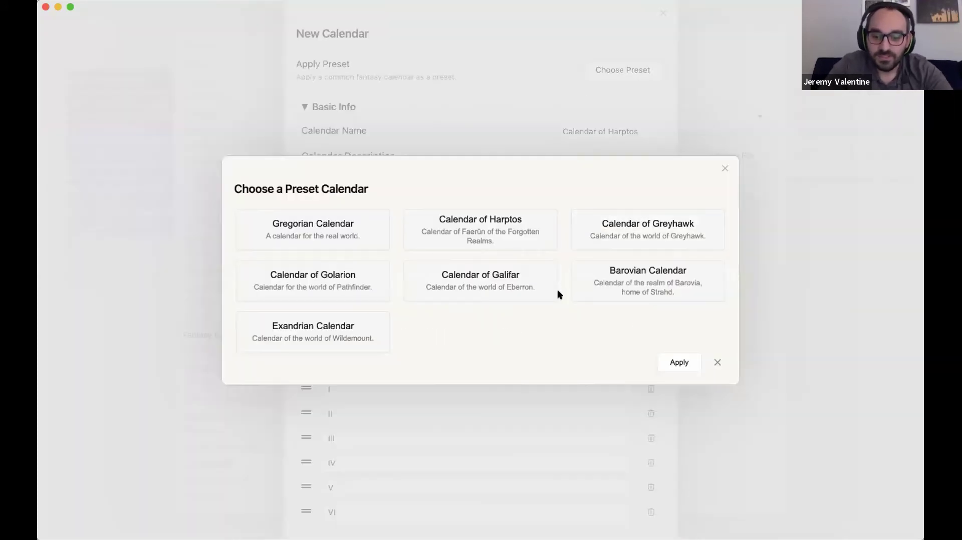
click(362, 332)
click(674, 361)
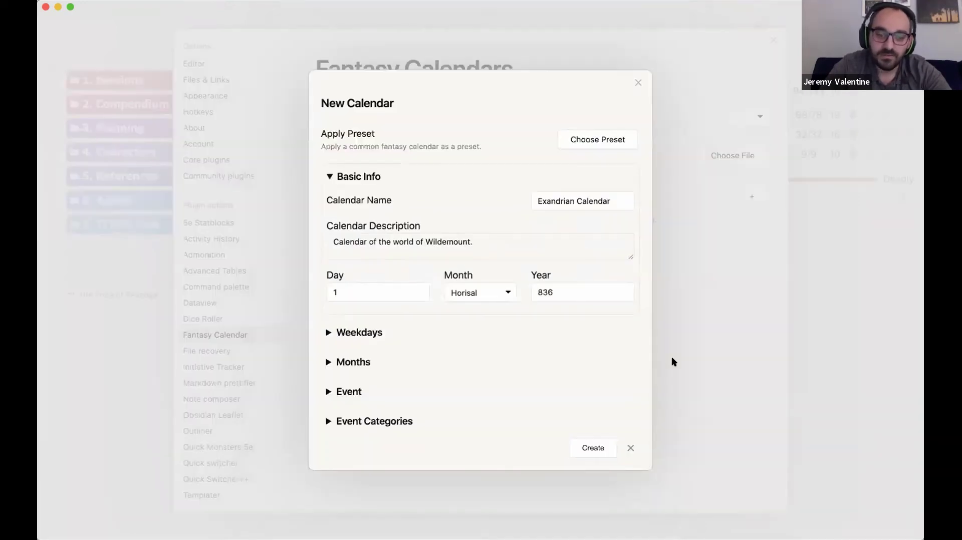
- Review the Exandrian weekdays, months and event categories, and create the calendar
click(357, 332)
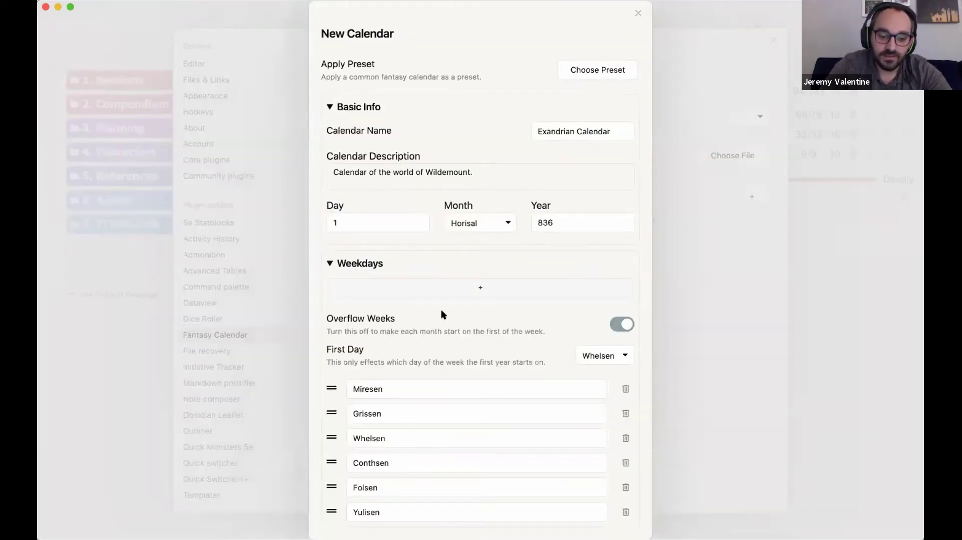
scroll(441, 309, down, 5)
click(351, 431)
scroll(475, 296, down, 6)
scroll(476, 294, down, 1)
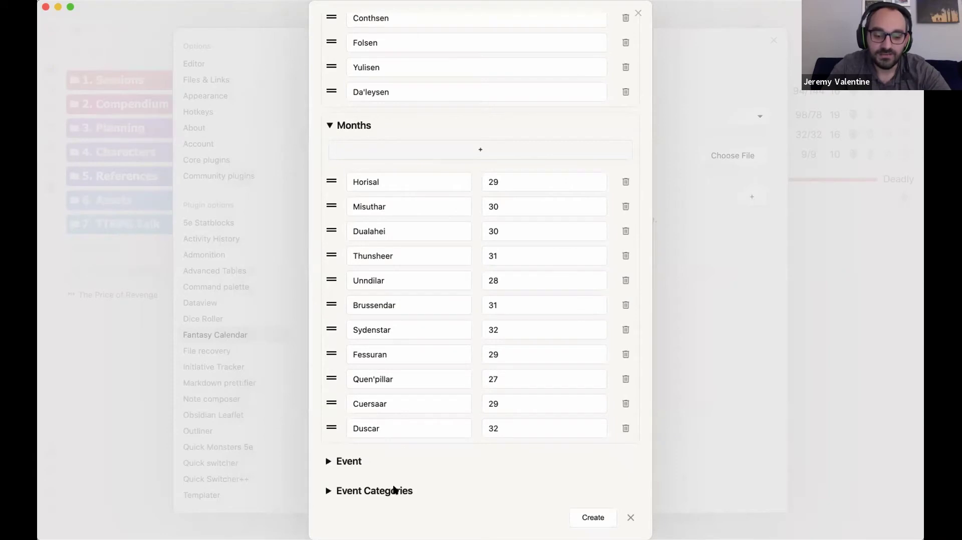
click(469, 489)
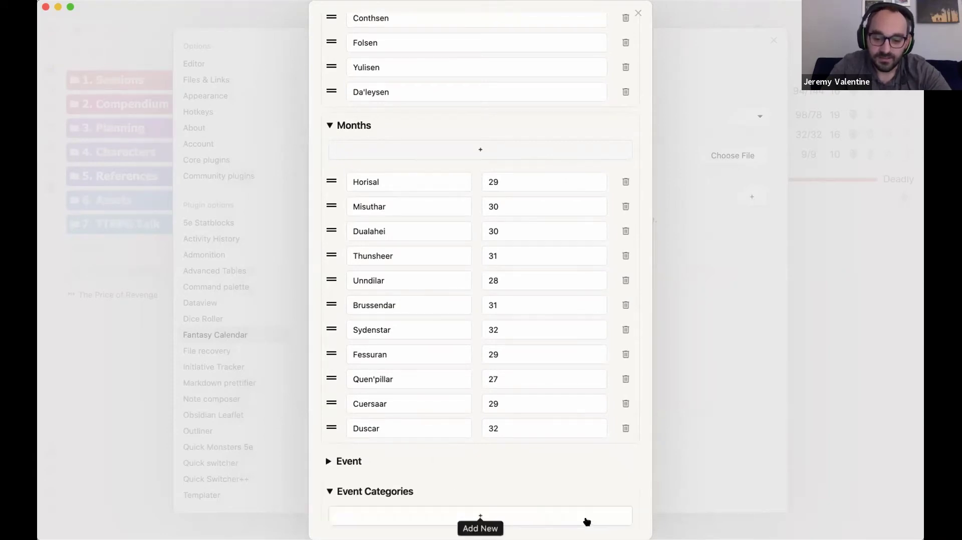
scroll(580, 460, down, 1)
scroll(580, 461, down, 1)
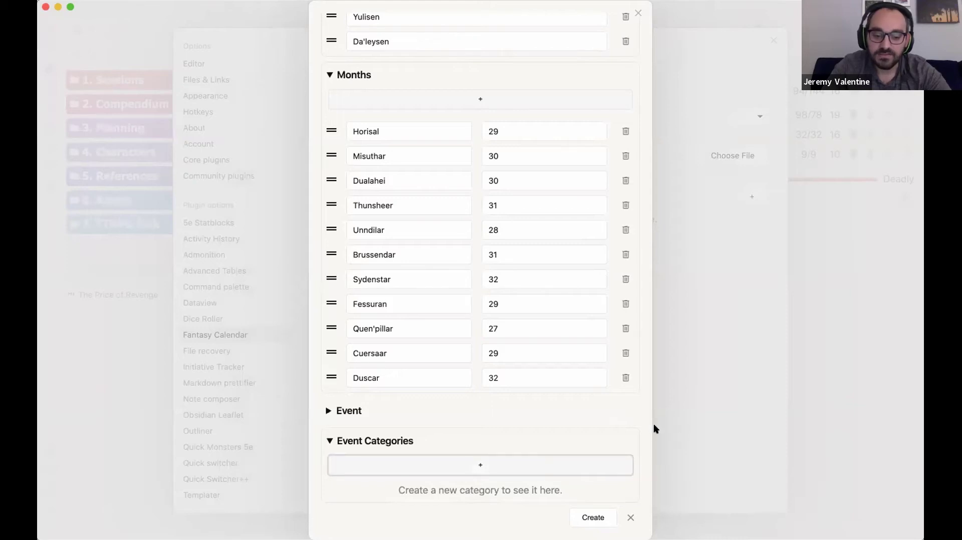
click(596, 518)
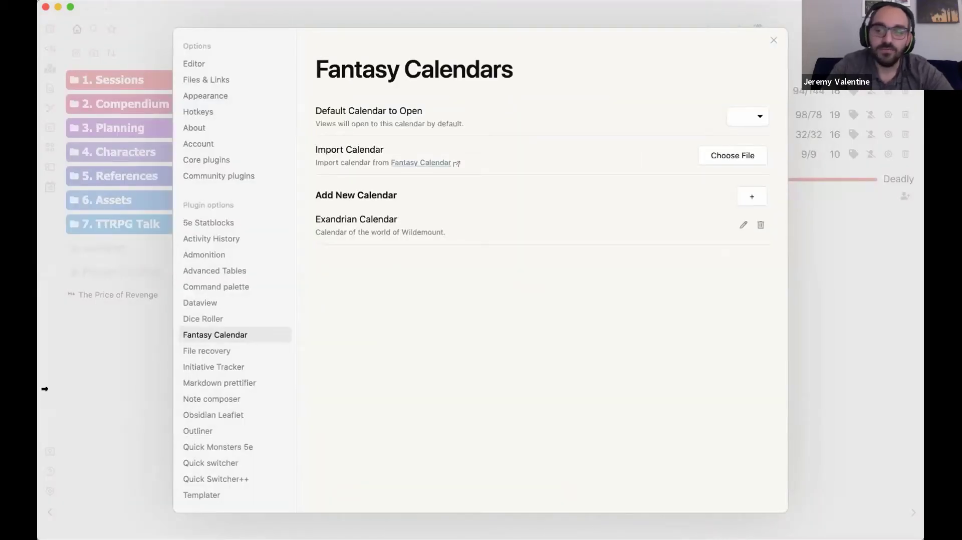
- Leave the settings, open the large Fantasy Calendar view and advance it to Misuthar 836
click(84, 419)
click(50, 187)
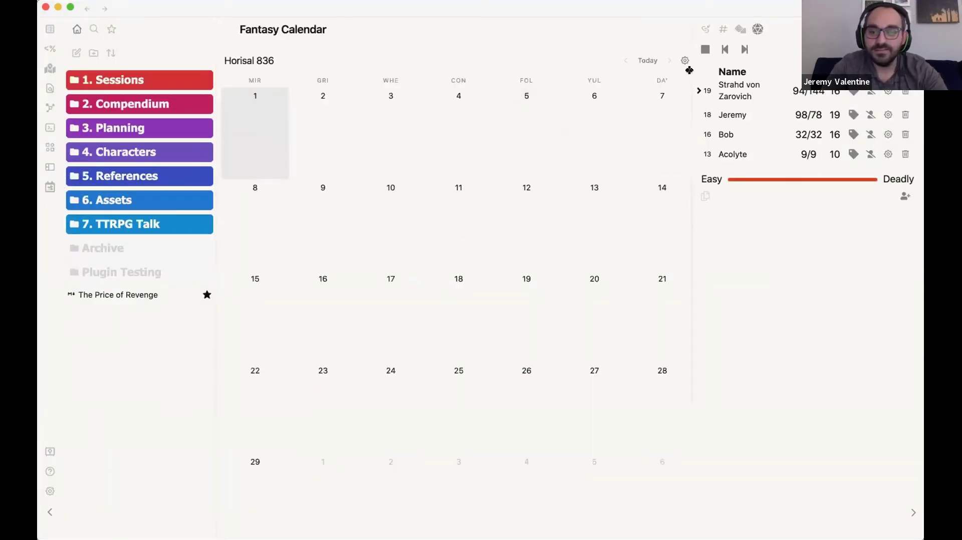
click(669, 60)
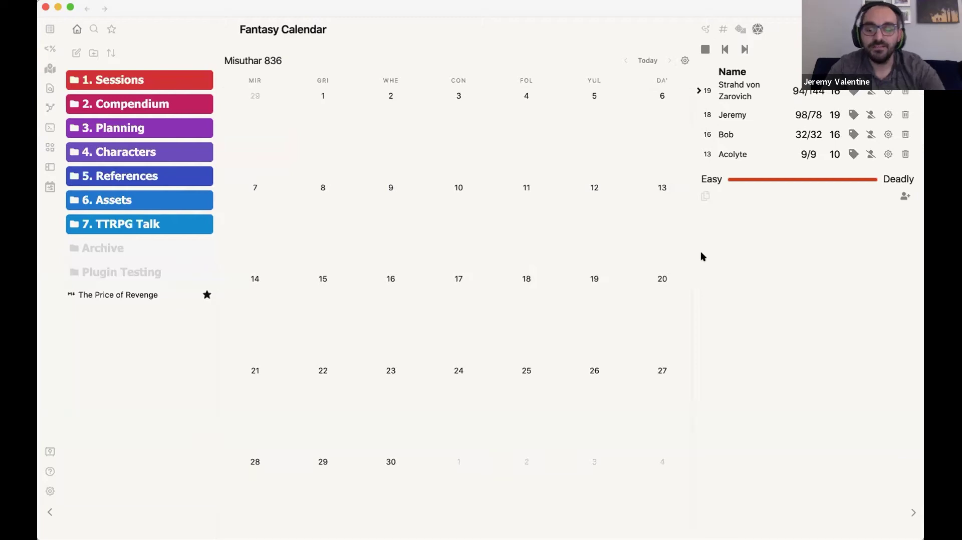
- Run the Open Fantasy Calendar command to show the compact calendar beside the large one
key(super+p)
text(fantas)
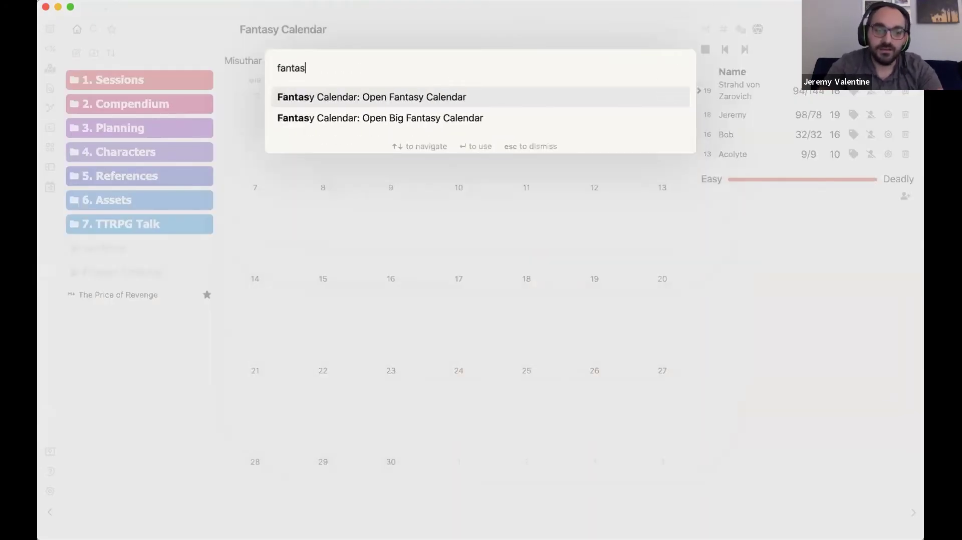
key(Return)
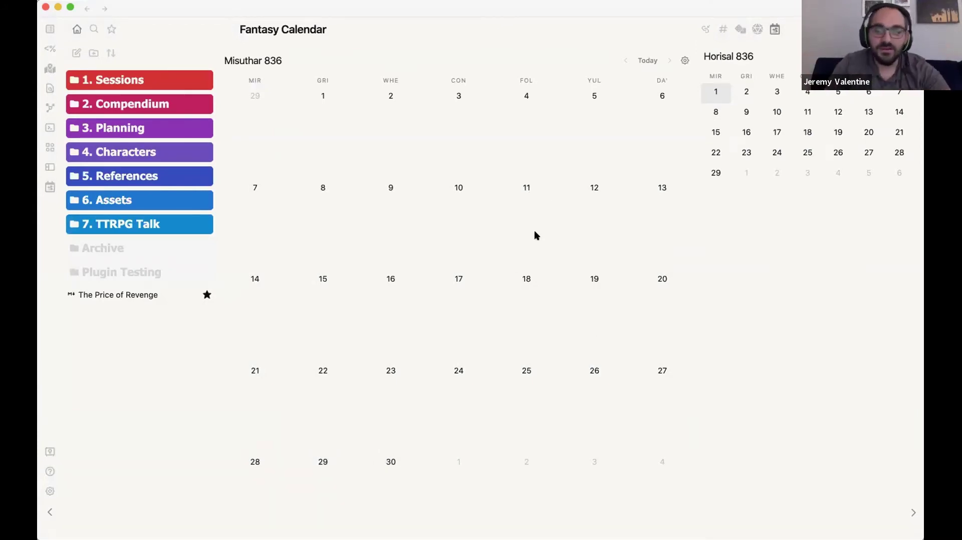
- Add an event named "Event 1" with the description "Abc" on Horisal 18, 836, and save it
double_click(808, 132)
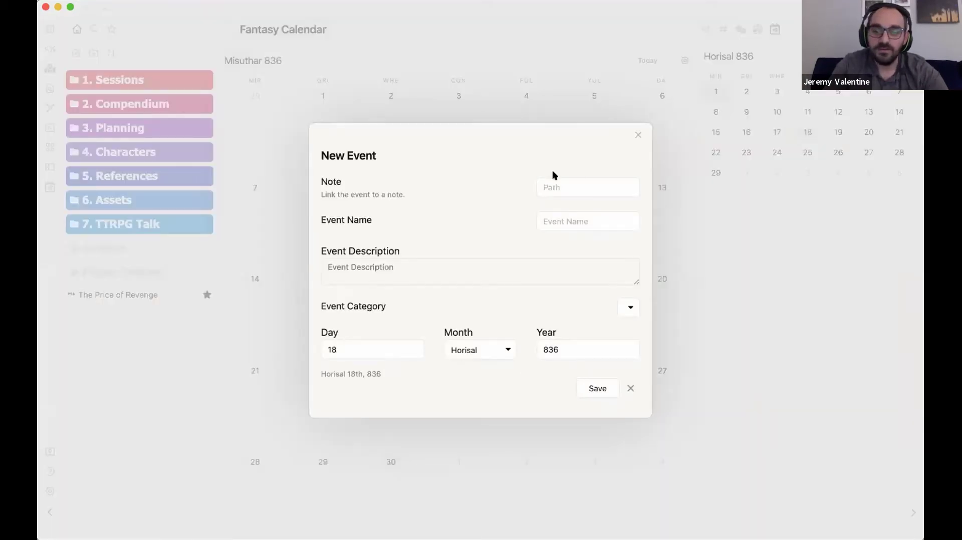
click(564, 216)
text(Event 1)
click(558, 276)
text(Abc)
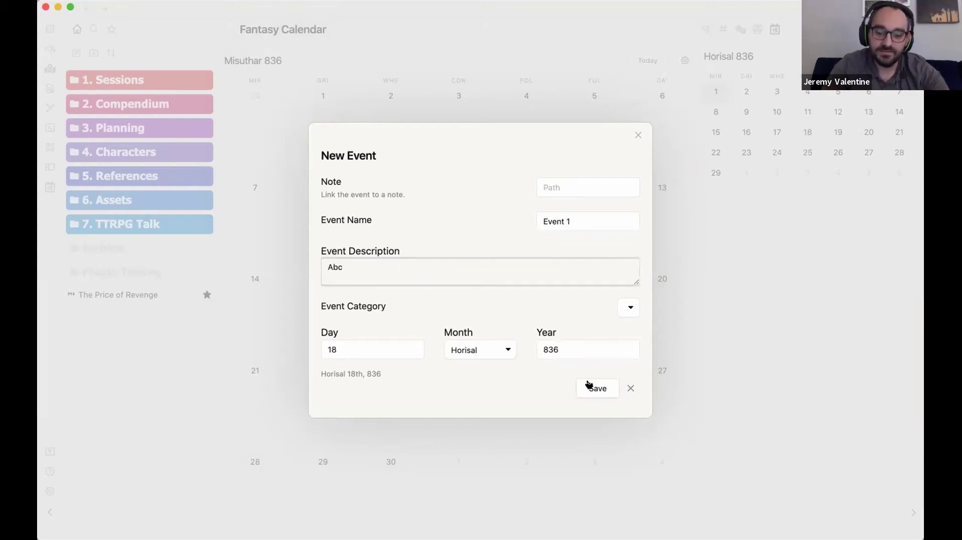
click(589, 385)
- Return the large calendar to Horisal 836, view the details of Event 1 and close them
mouse_move(806, 142)
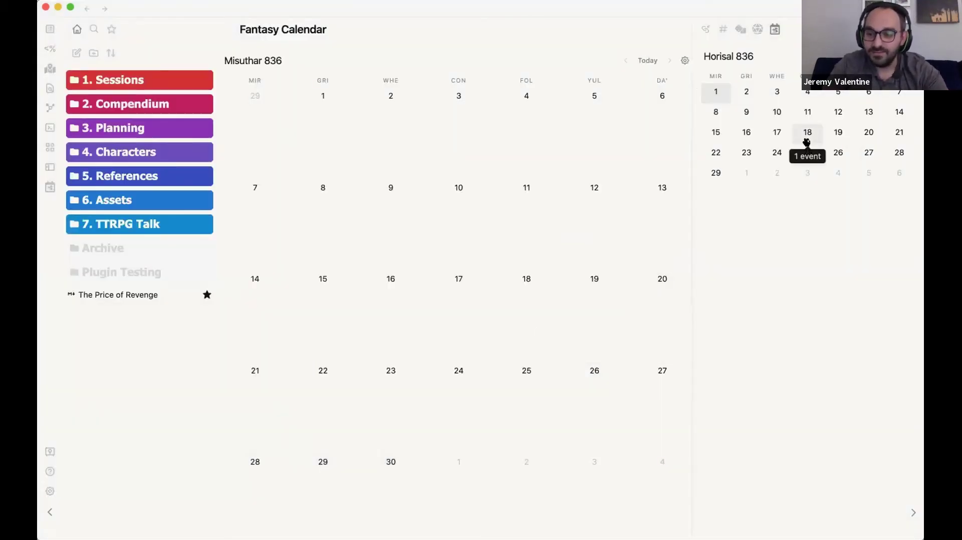
click(624, 59)
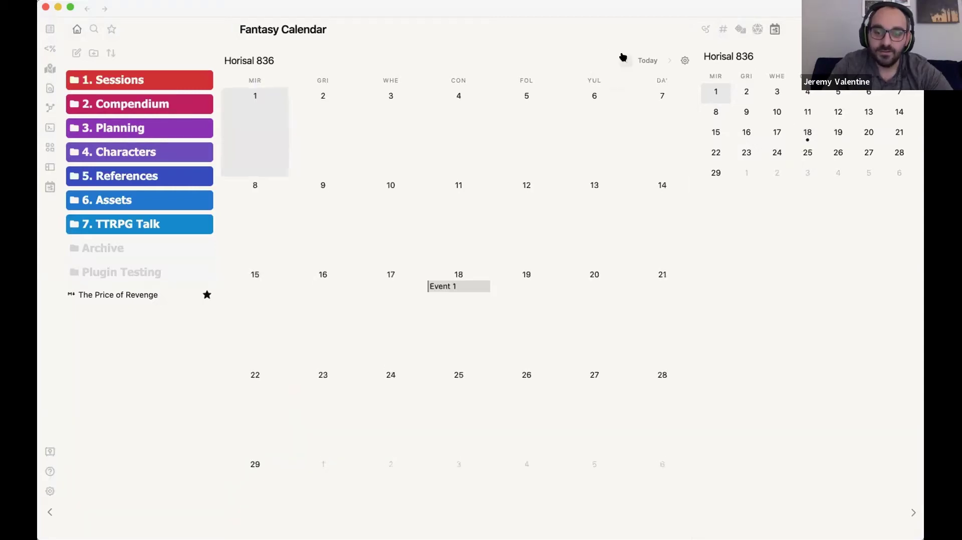
click(457, 286)
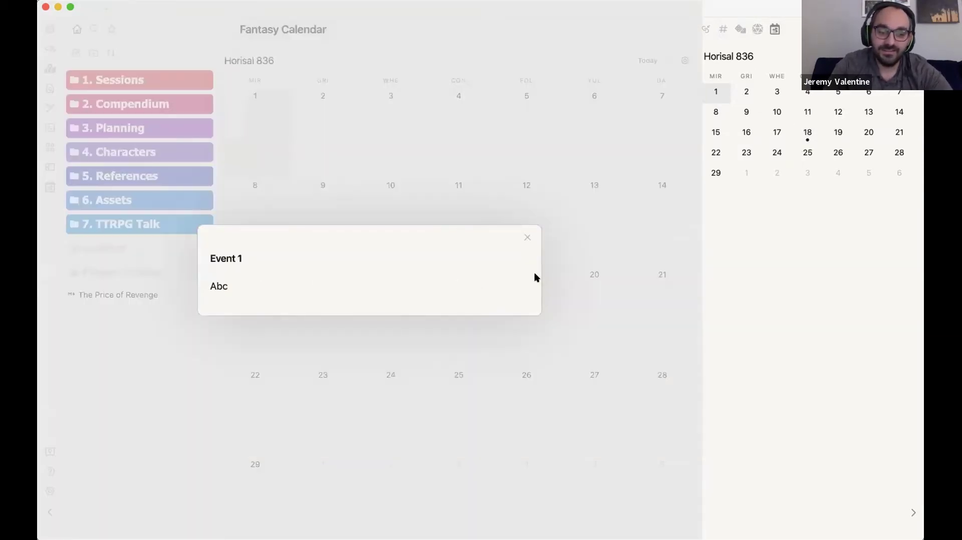
click(526, 238)
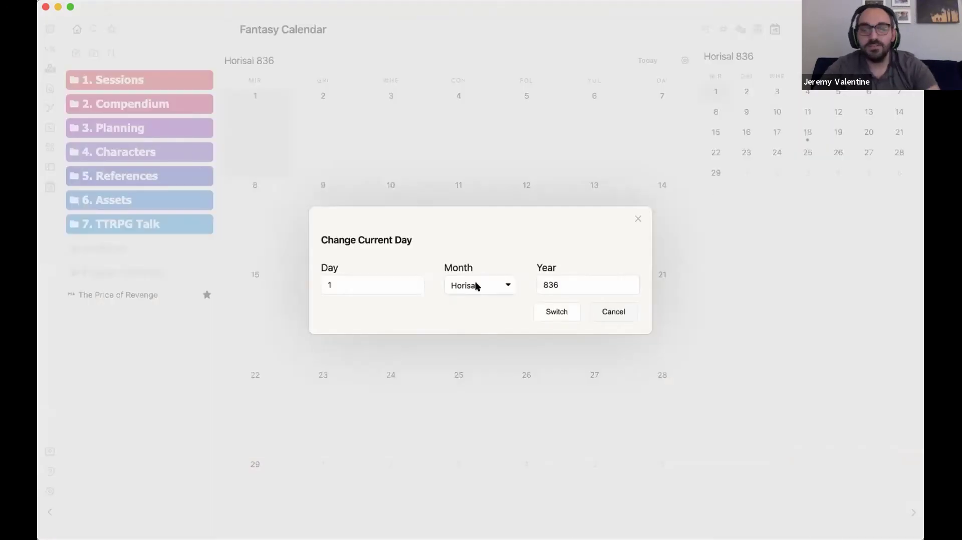
- Switch the calendar's current month to Fessuran, keeping day 1 and year 836, and close the large calendar view
click(476, 284)
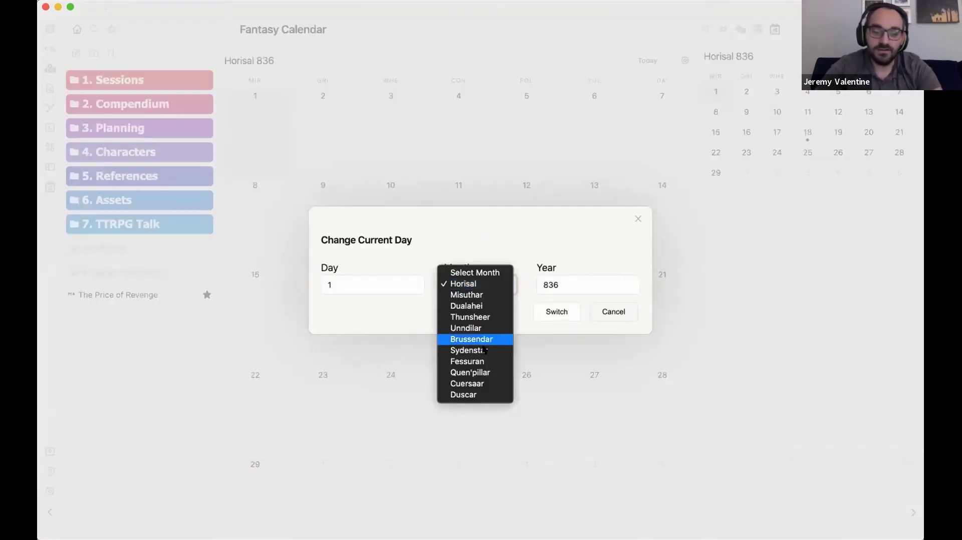
click(477, 362)
click(557, 311)
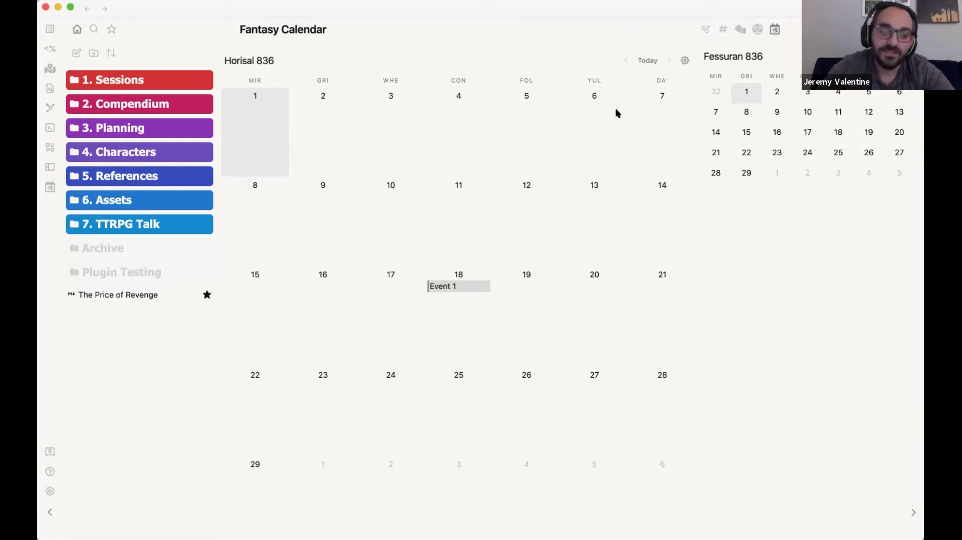
key(super+w)
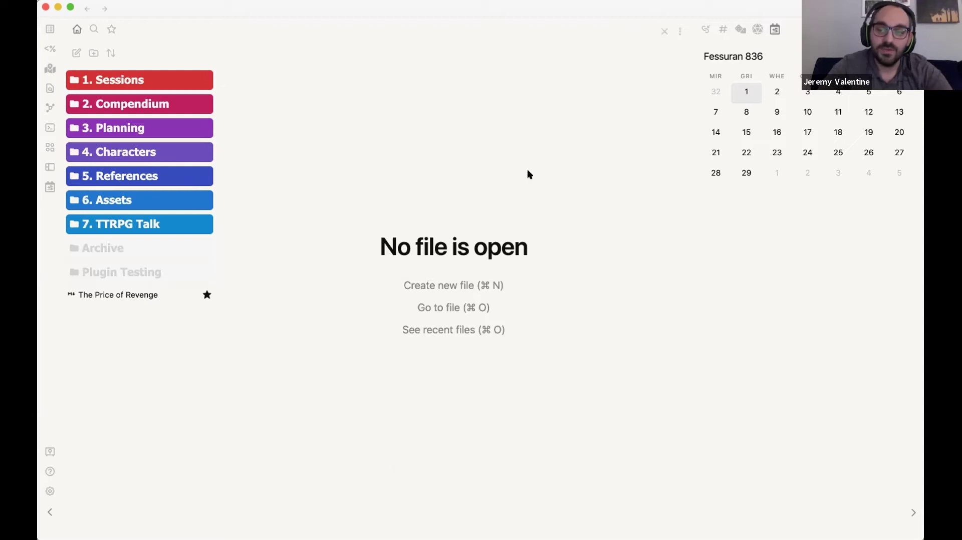
- Start another new calendar in the Fantasy Calendar settings and add one blank month and one blank weekday
click(50, 491)
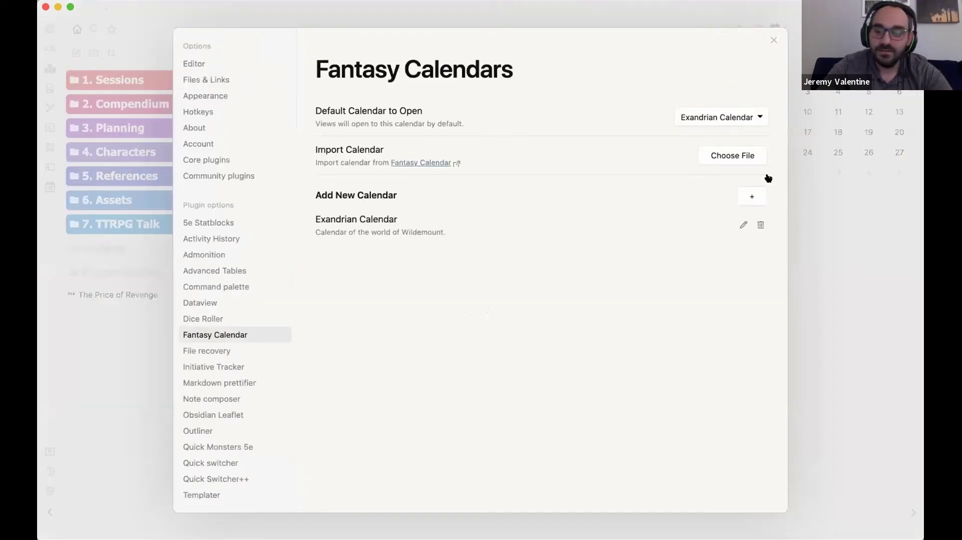
click(752, 195)
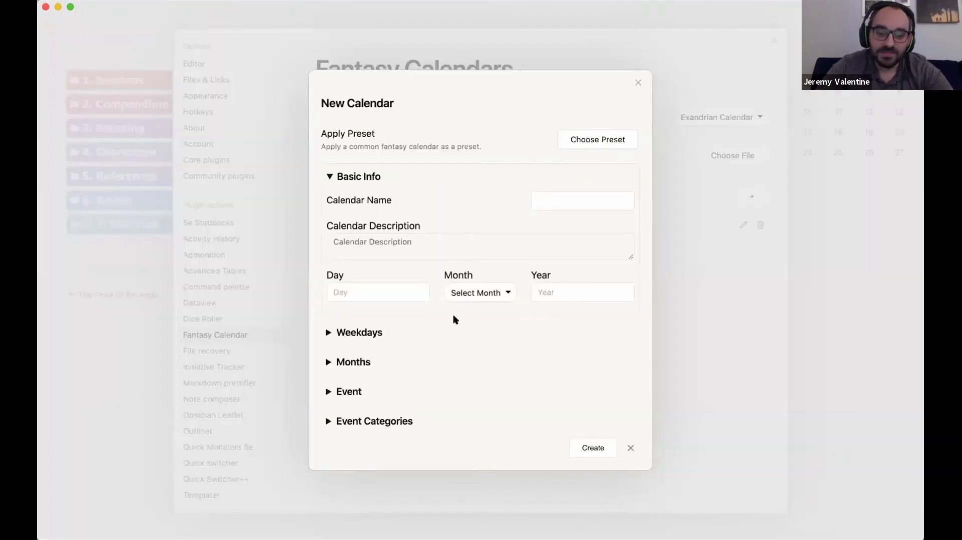
click(358, 362)
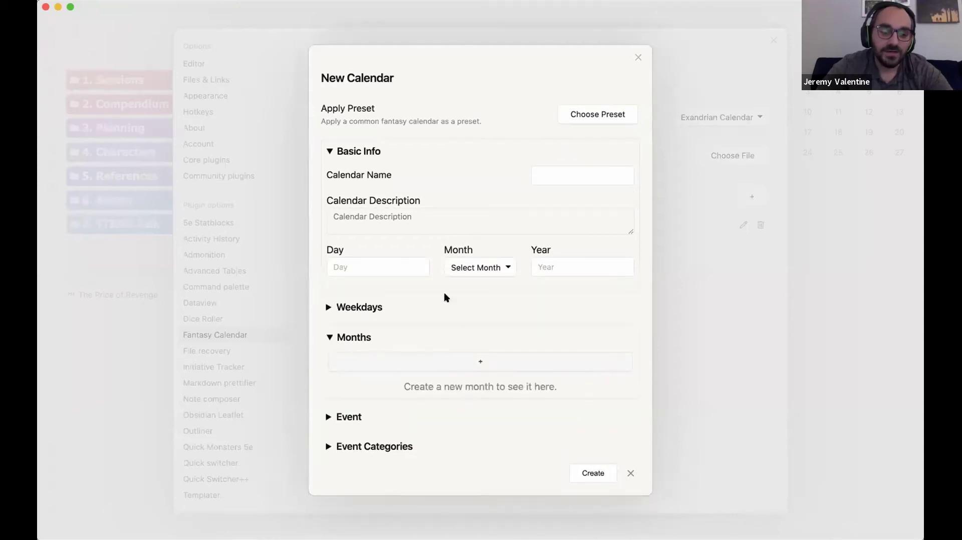
click(465, 359)
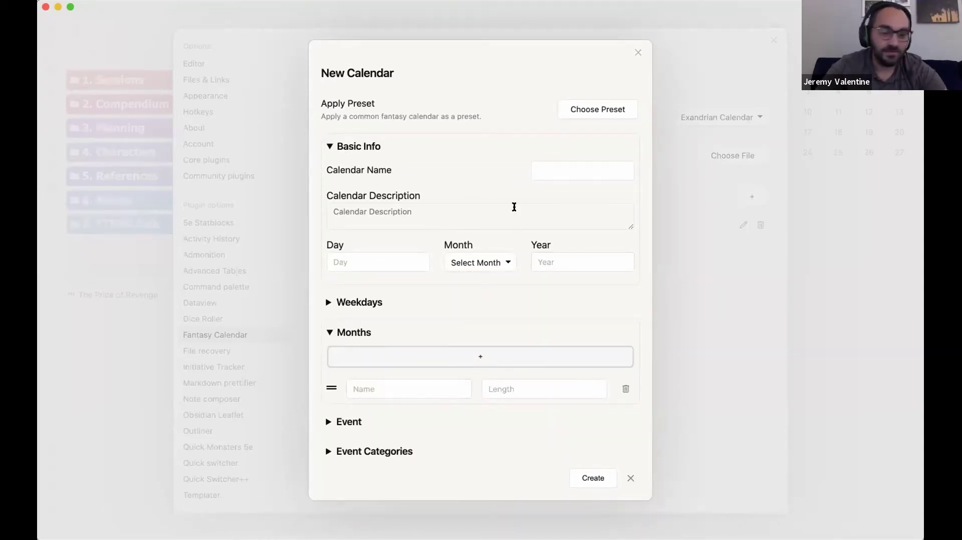
click(387, 300)
click(387, 295)
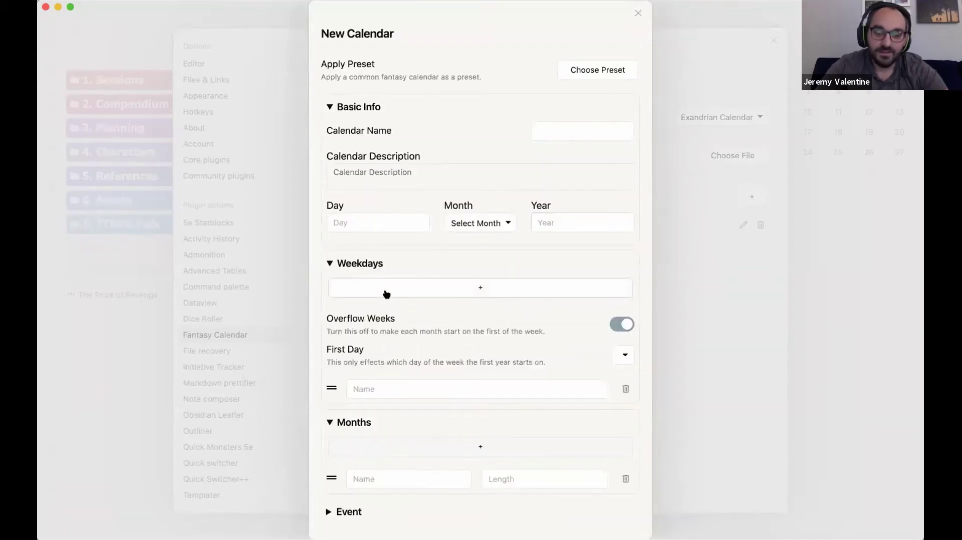
click(619, 321)
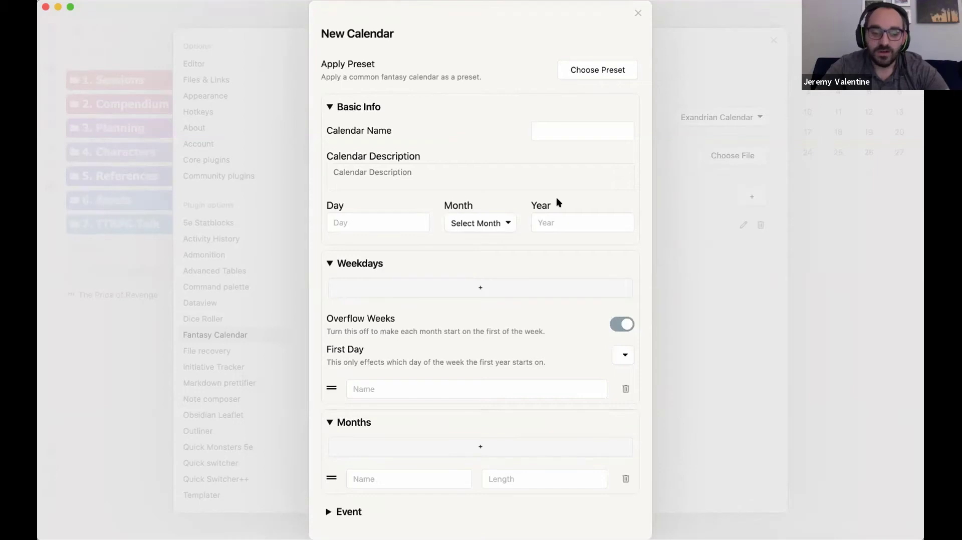
- Apply the Gregorian Calendar preset to the new calendar
click(606, 70)
click(344, 238)
click(677, 362)
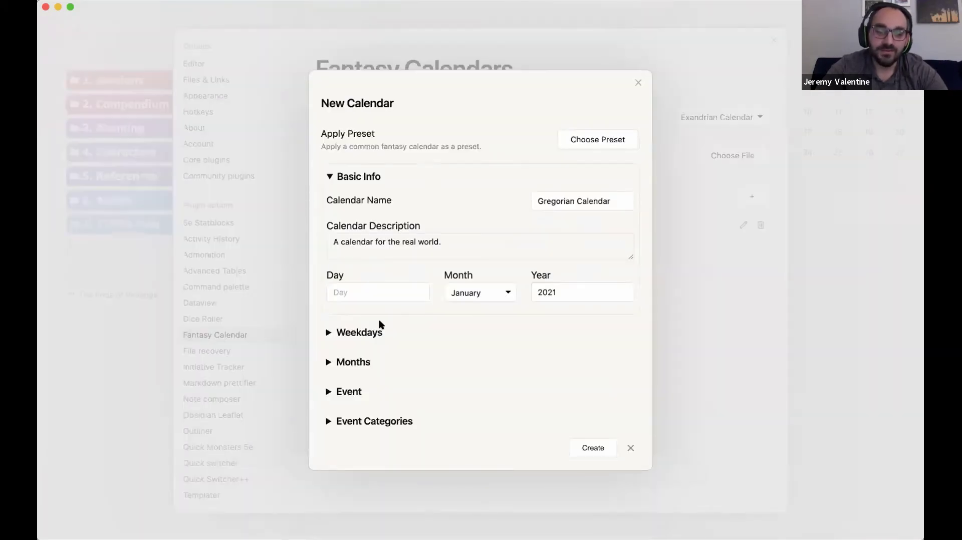
- Review the weekdays of the Gregorian Calendar preset, then create the calendar and leave the settings
click(376, 326)
scroll(496, 303, down, 5)
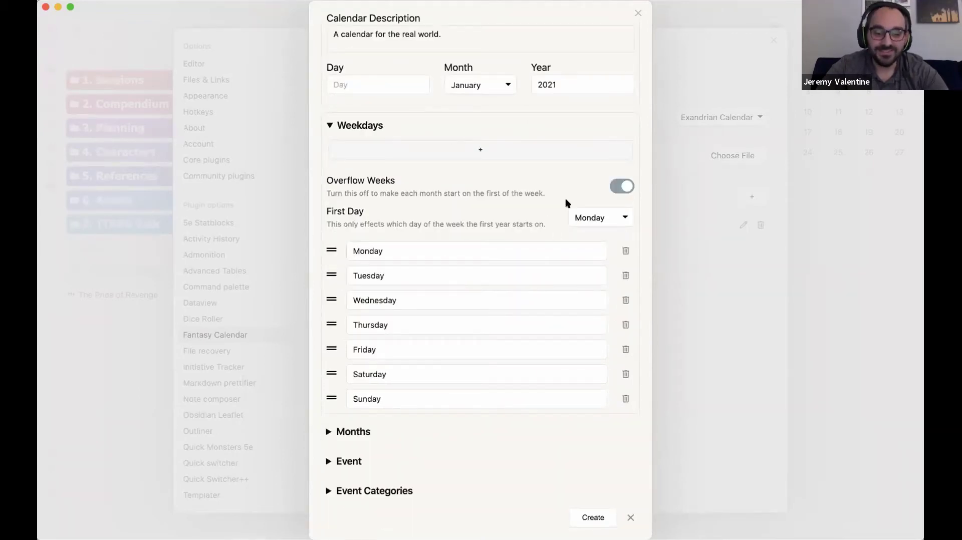
click(377, 128)
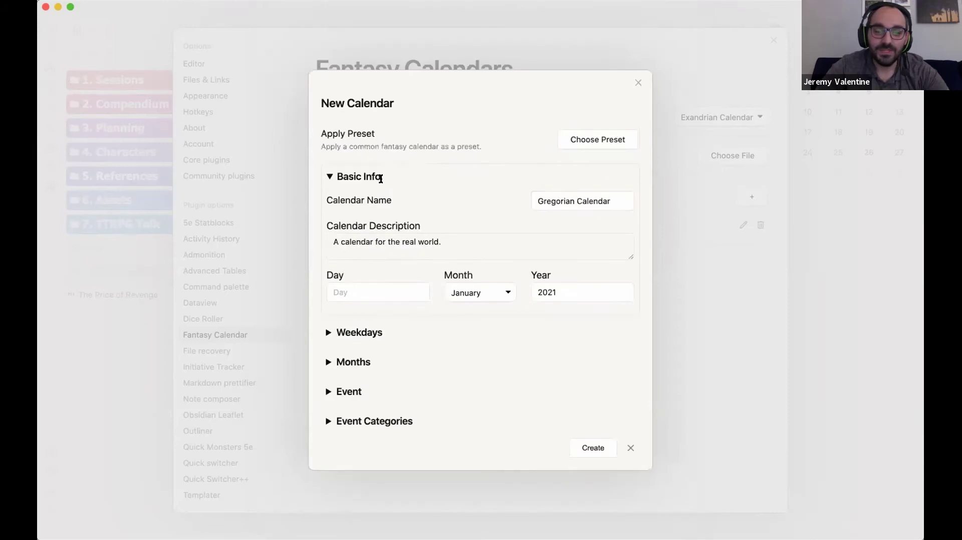
click(592, 447)
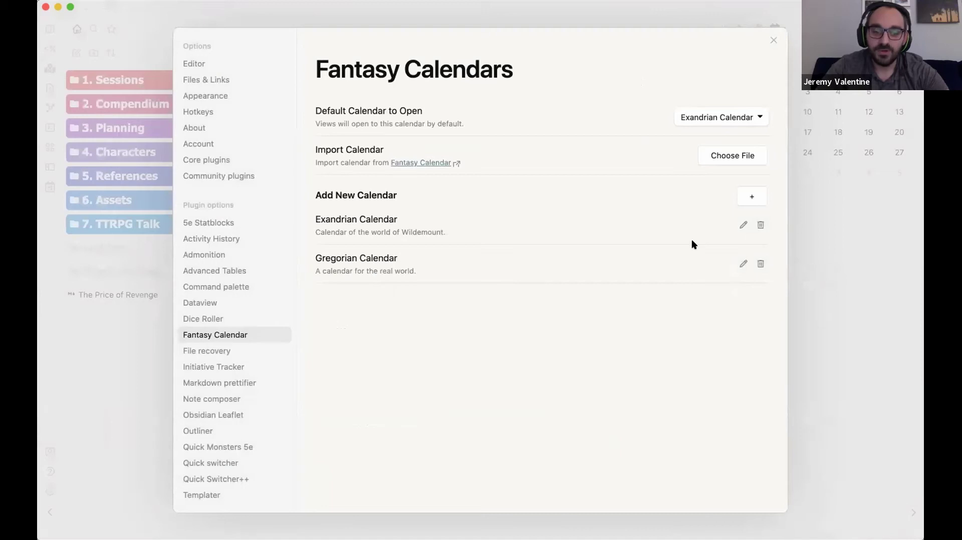
click(773, 42)
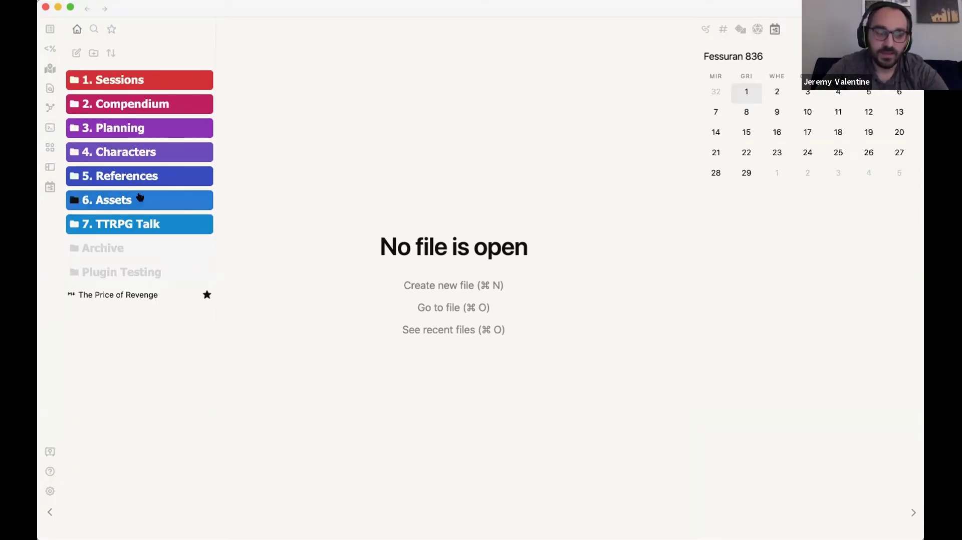
- Open the Map note from the map folder in Plugin Testing and show it in reading view
click(134, 270)
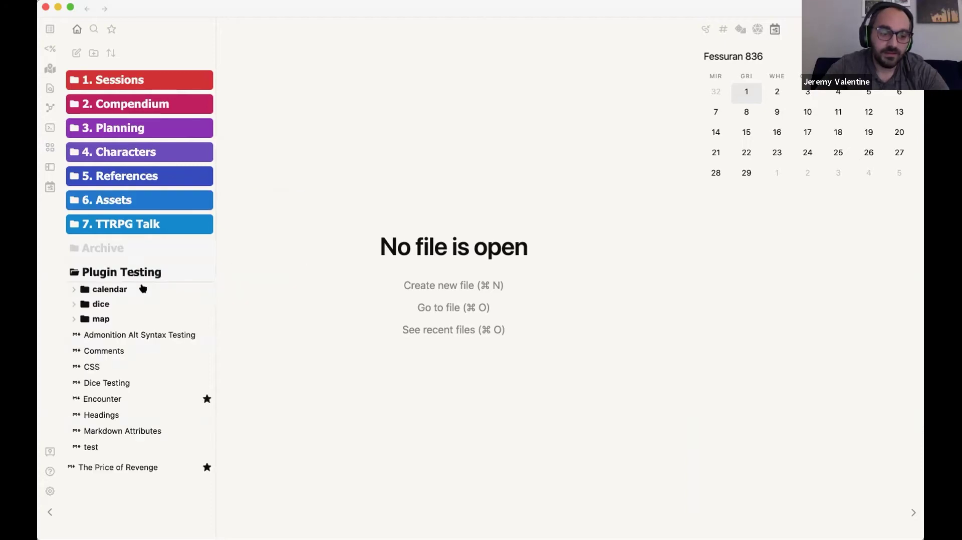
click(94, 317)
scroll(95, 317, down, 3)
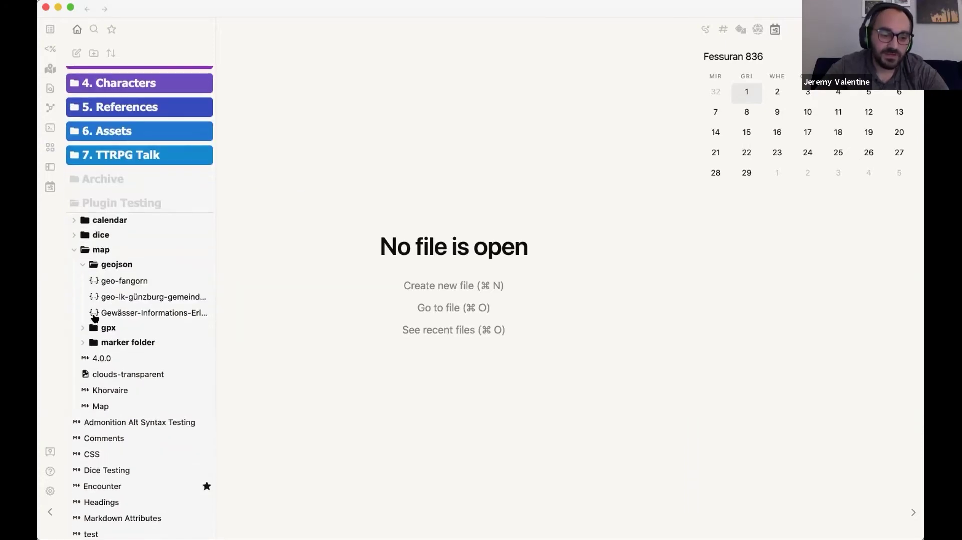
click(110, 405)
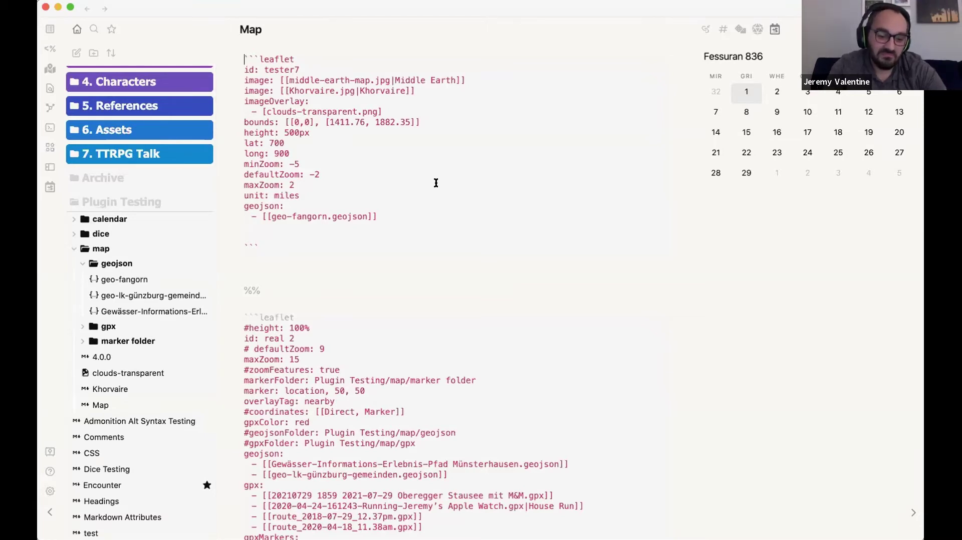
key(super+e)
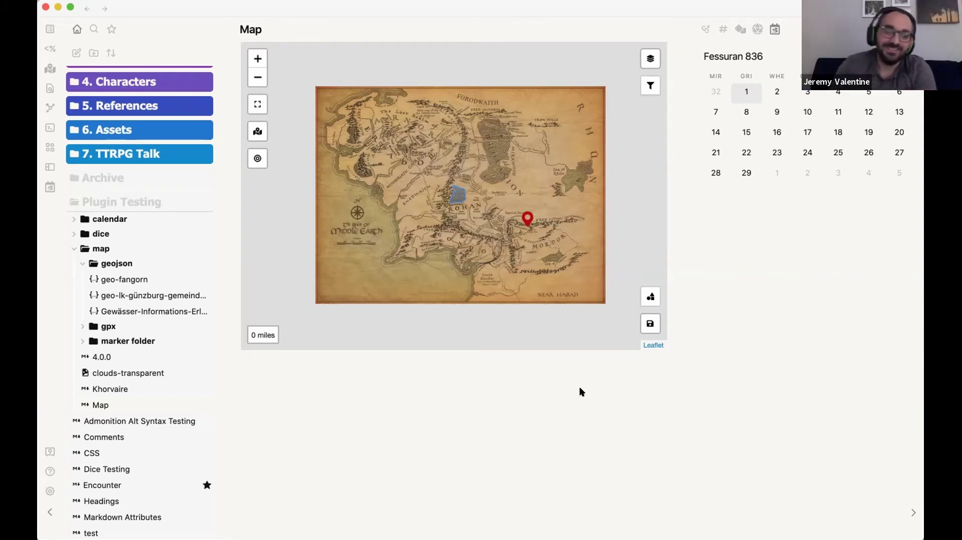
click(49, 491)
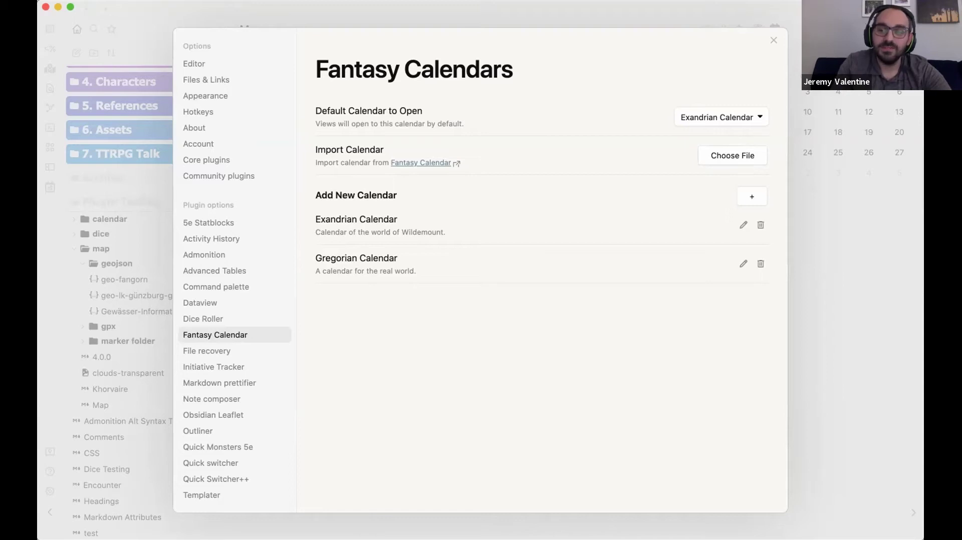
click(770, 38)
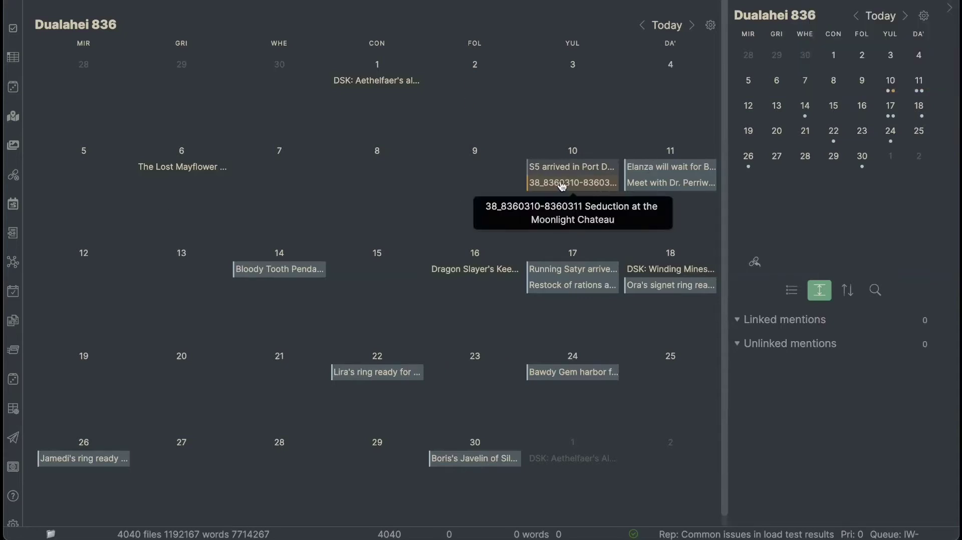
click(563, 183)
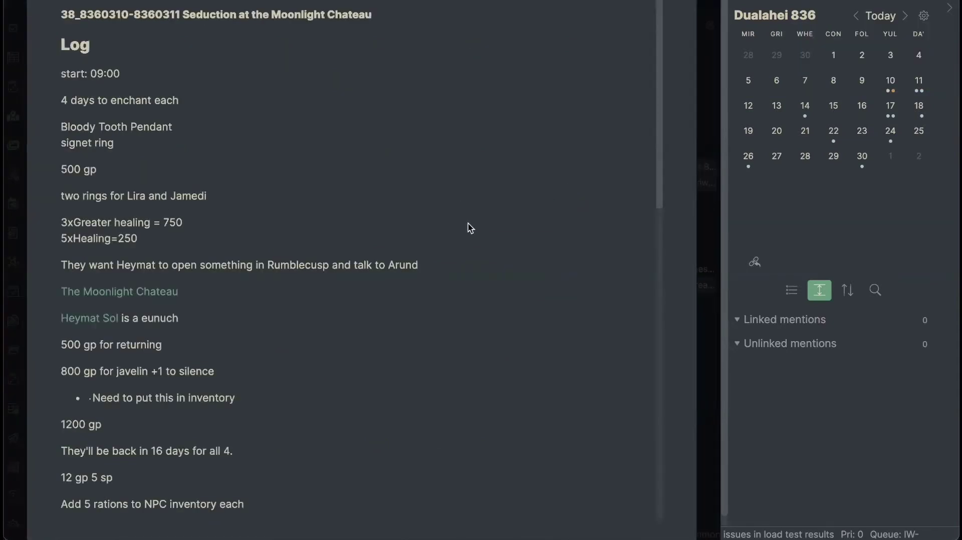
scroll(468, 224, down, 15)
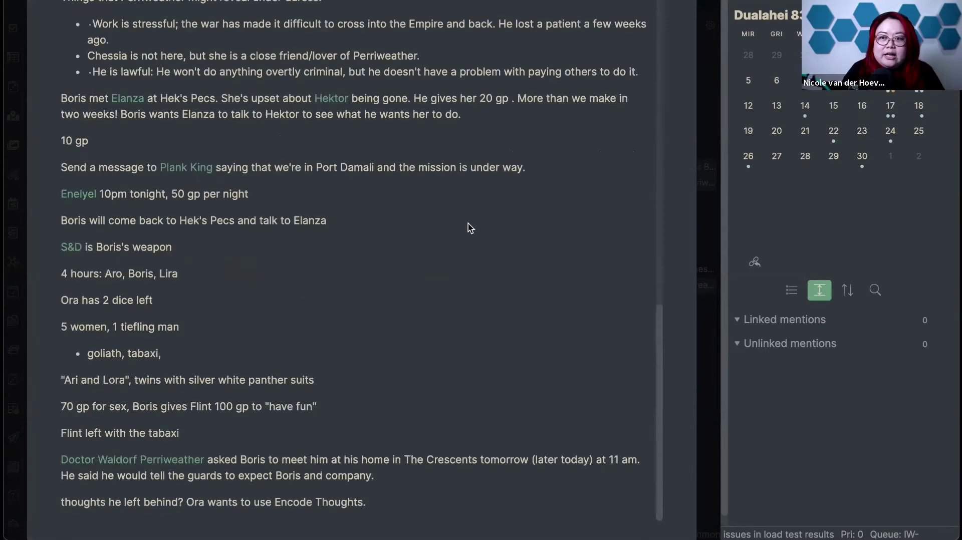
scroll(540, 209, up, 15)
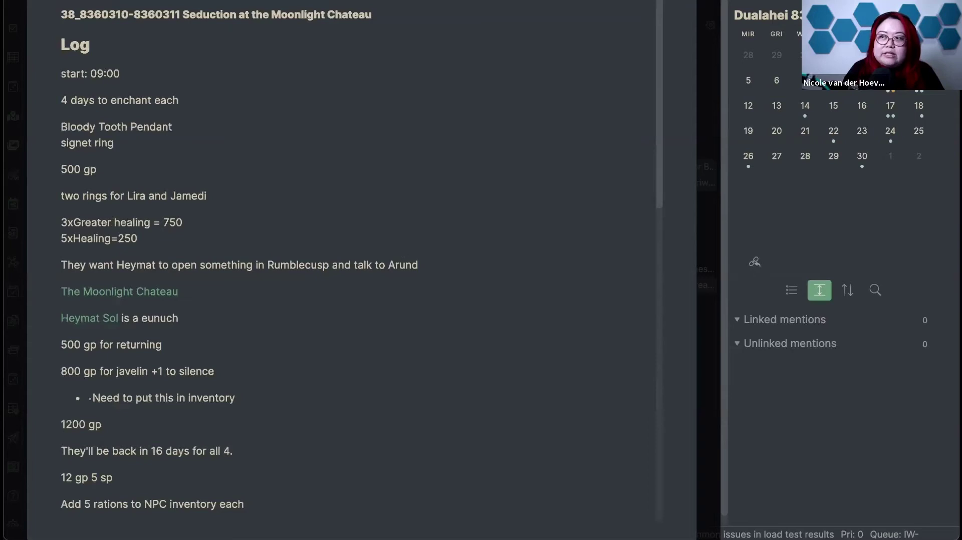
key(Escape)
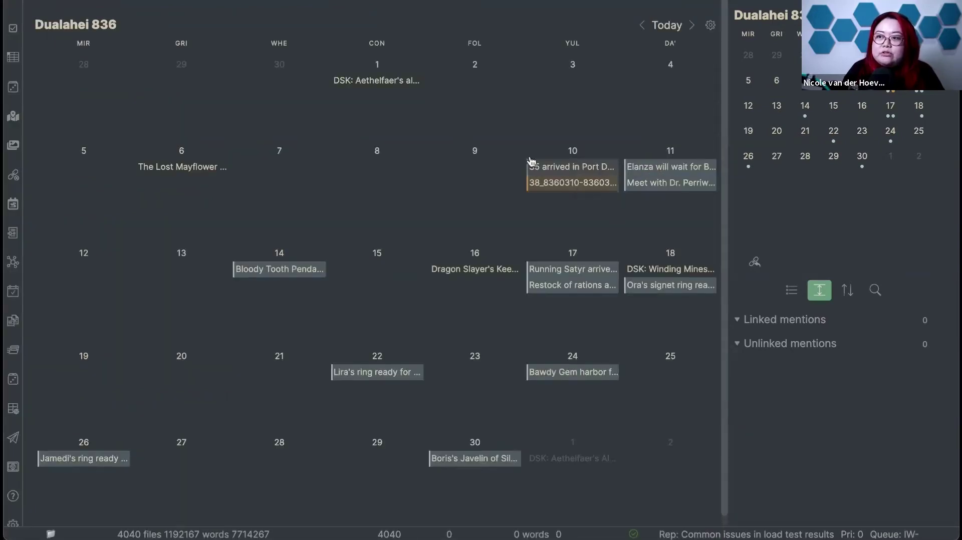
- View the details of the Port Damali arrival, Lost Mayflower and day 22 ring pickup events in Dualahei 836, closing each
click(575, 168)
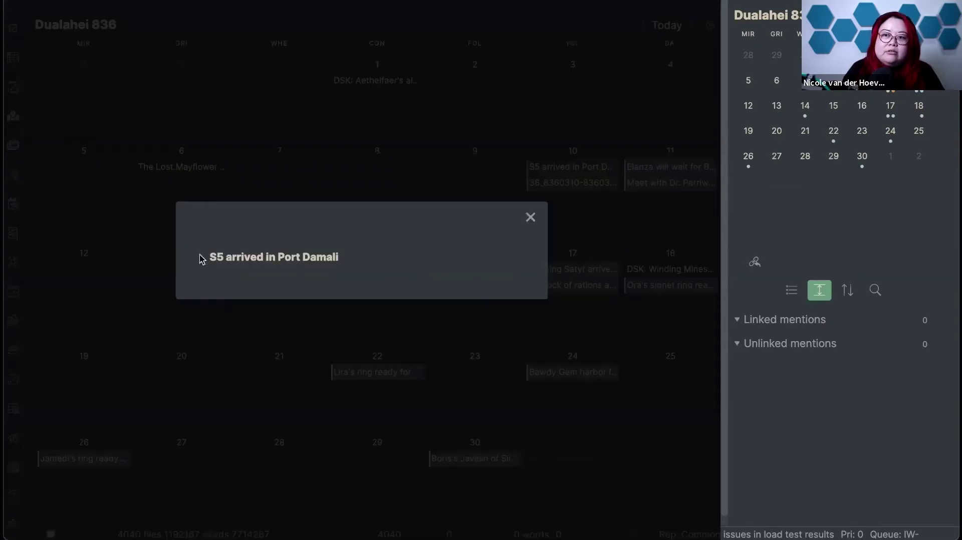
click(530, 217)
click(192, 169)
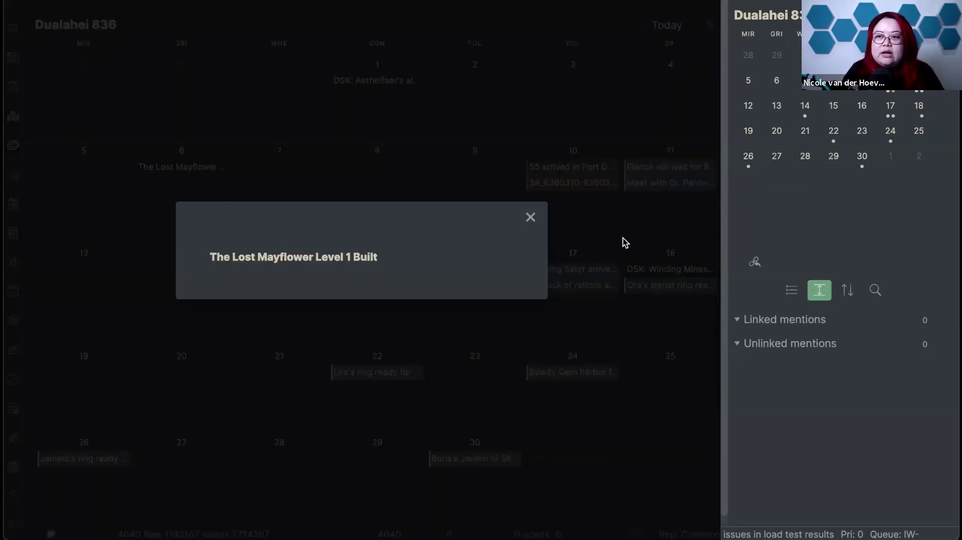
click(531, 218)
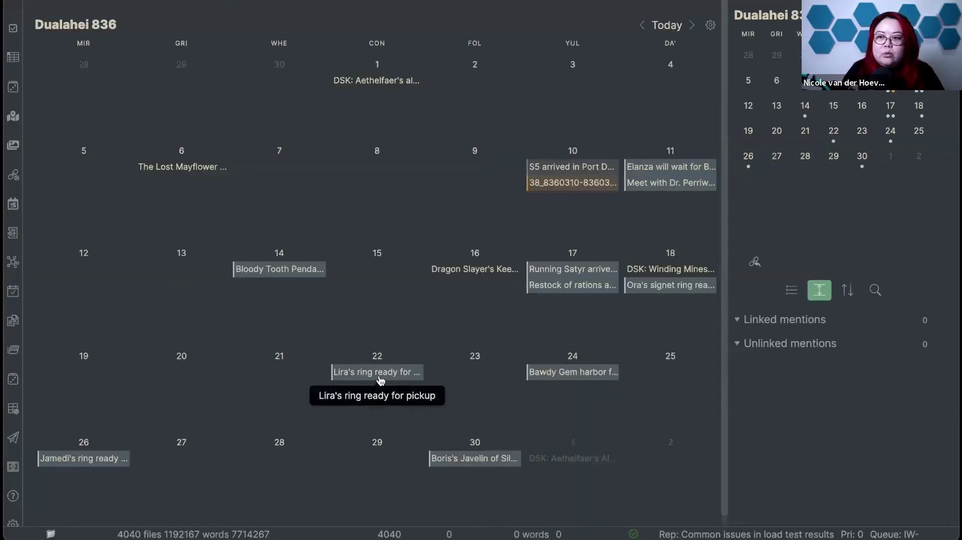
click(387, 377)
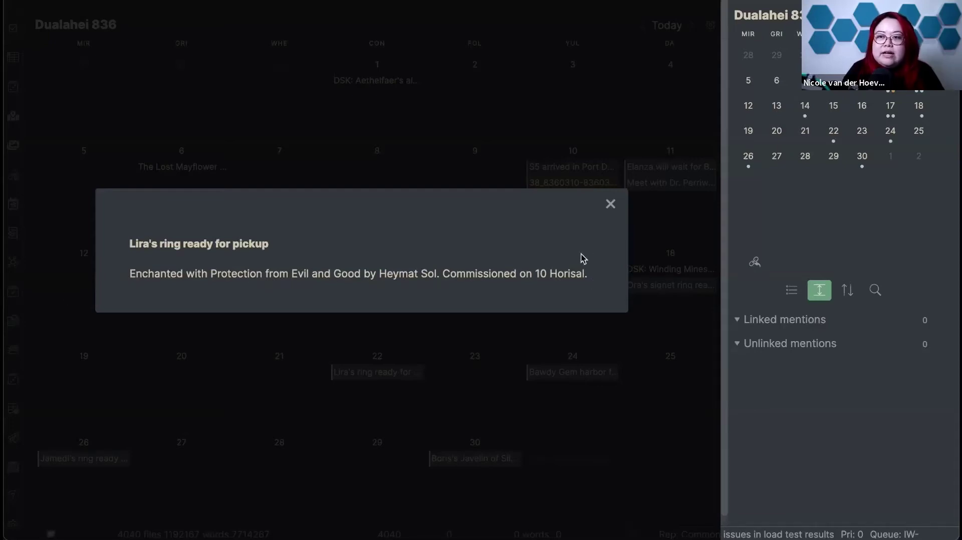
click(610, 204)
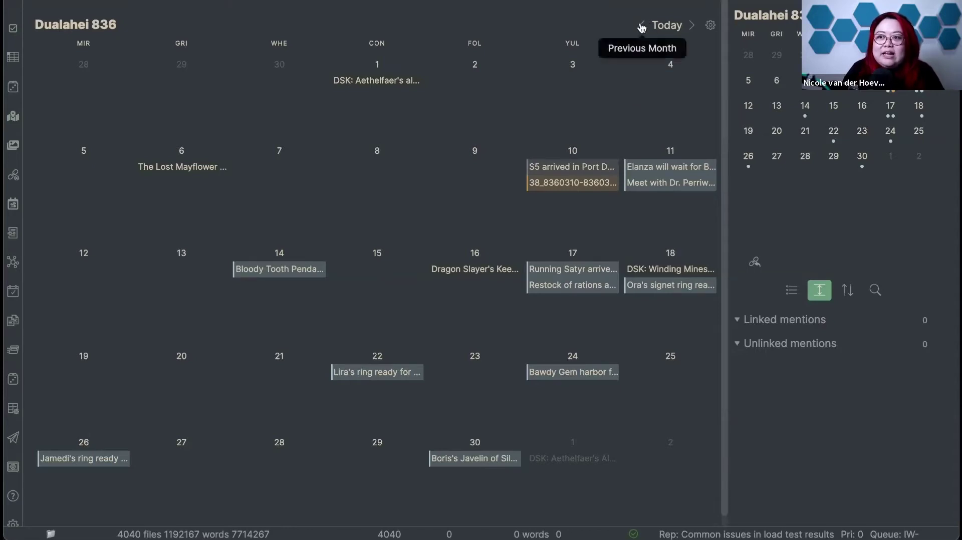
- Go back two months to Horisal 836, view the details of event 26_8360125 Inside the Volcano and close them
click(642, 26)
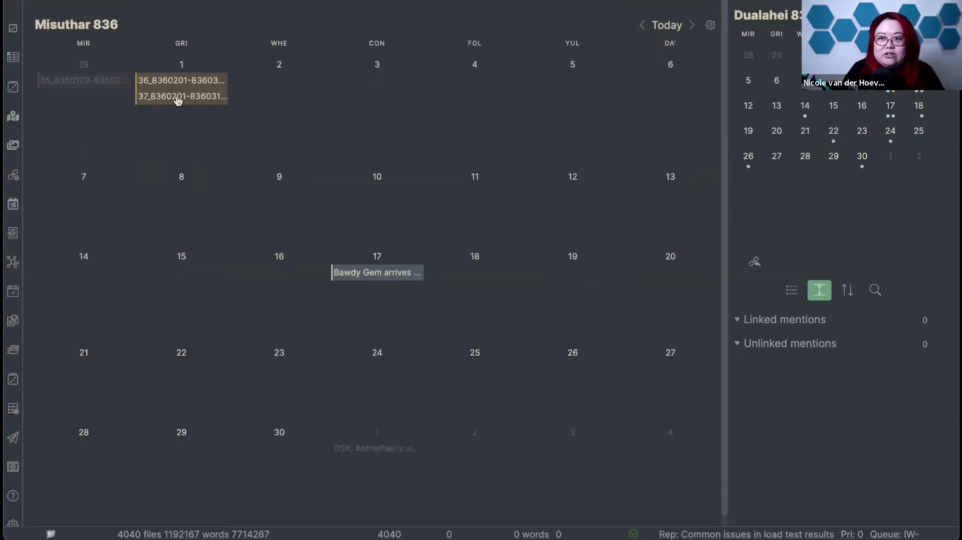
click(642, 26)
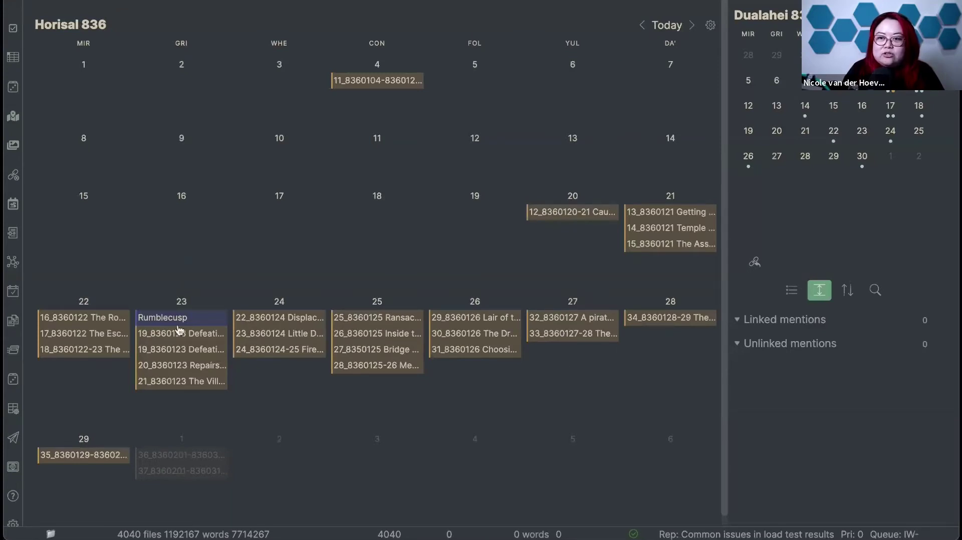
click(410, 334)
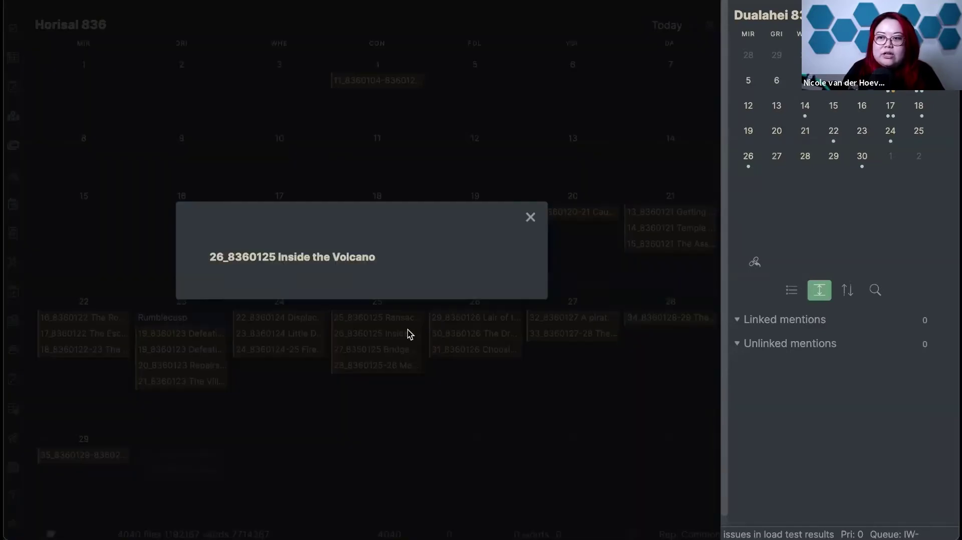
click(530, 217)
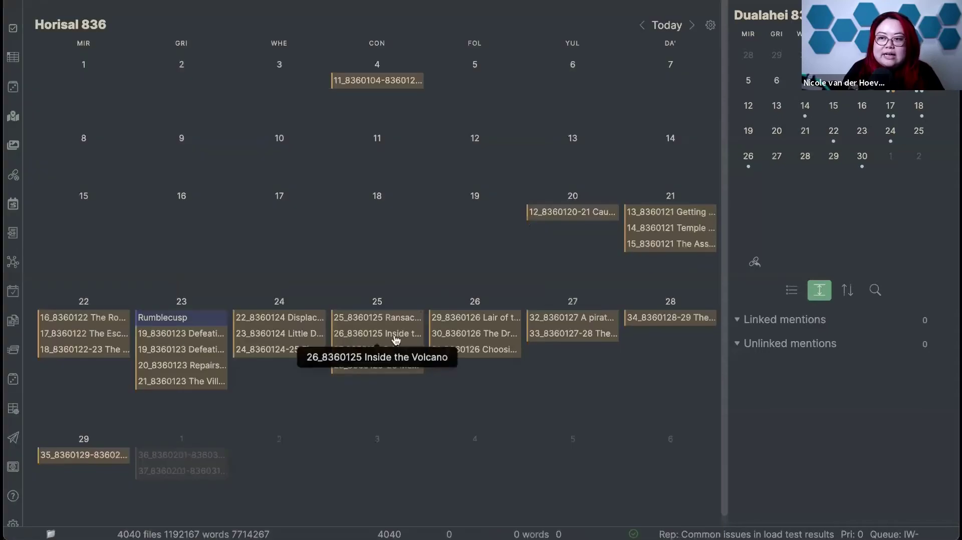
right_click(398, 340)
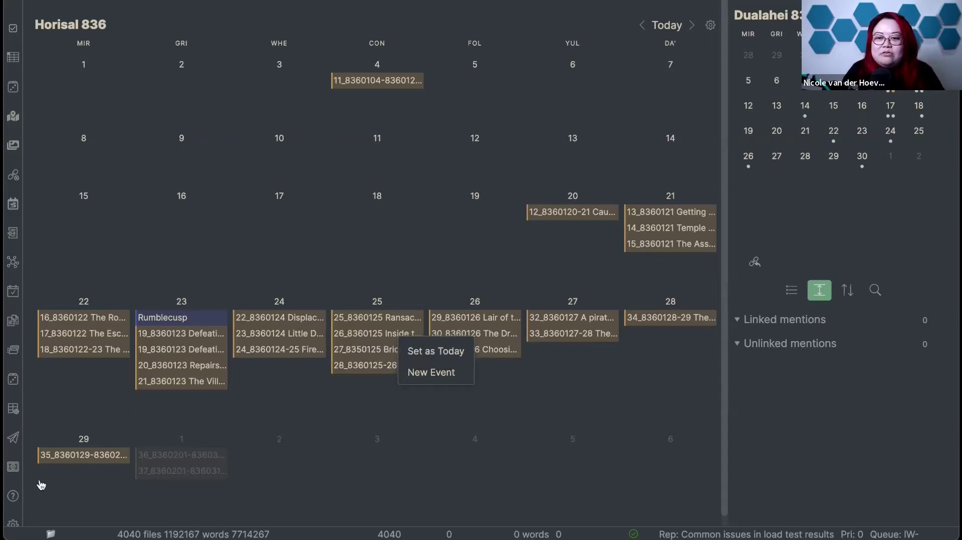
- Open the Exandria: The Slayers Five calendar for editing in the Fantasy Calendar plugin settings
scroll(14, 494, down, 2)
click(13, 486)
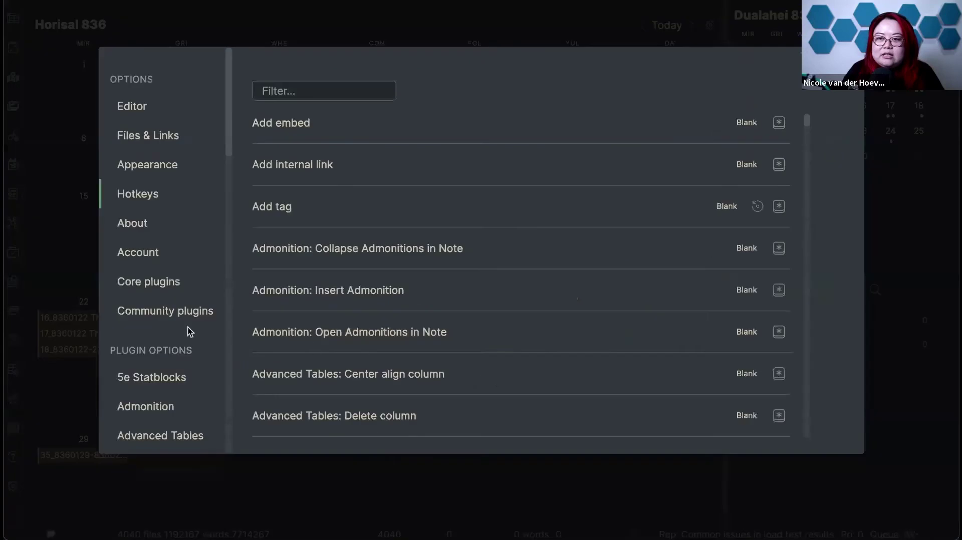
scroll(166, 350, down, 10)
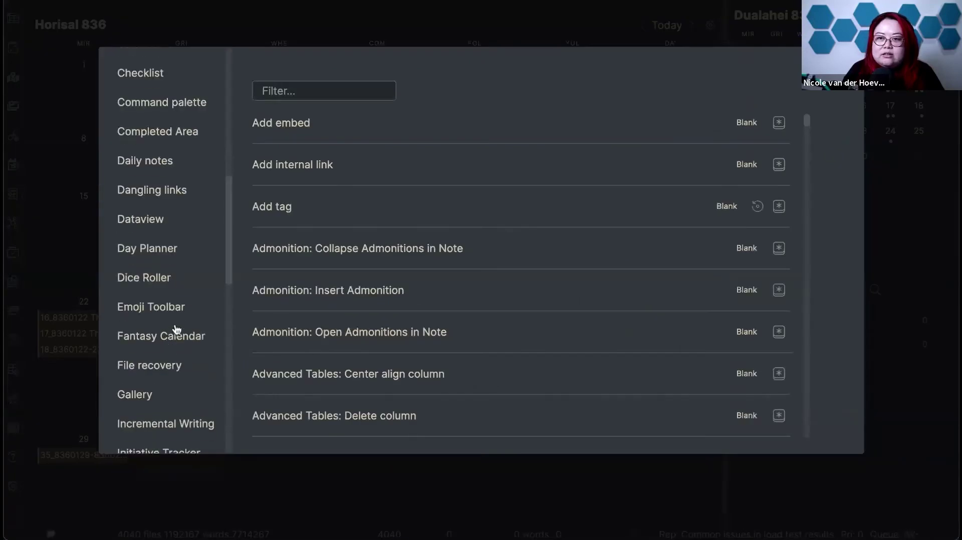
click(173, 337)
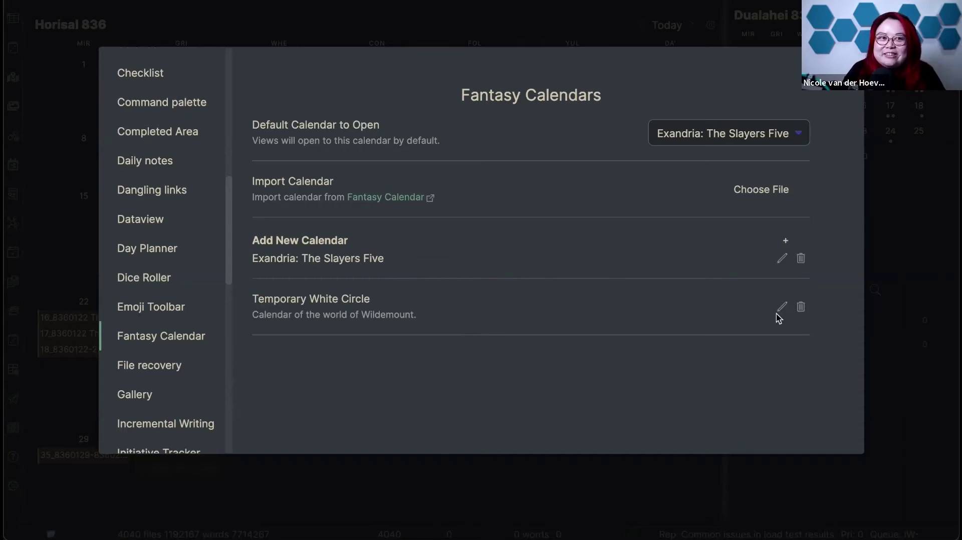
click(782, 261)
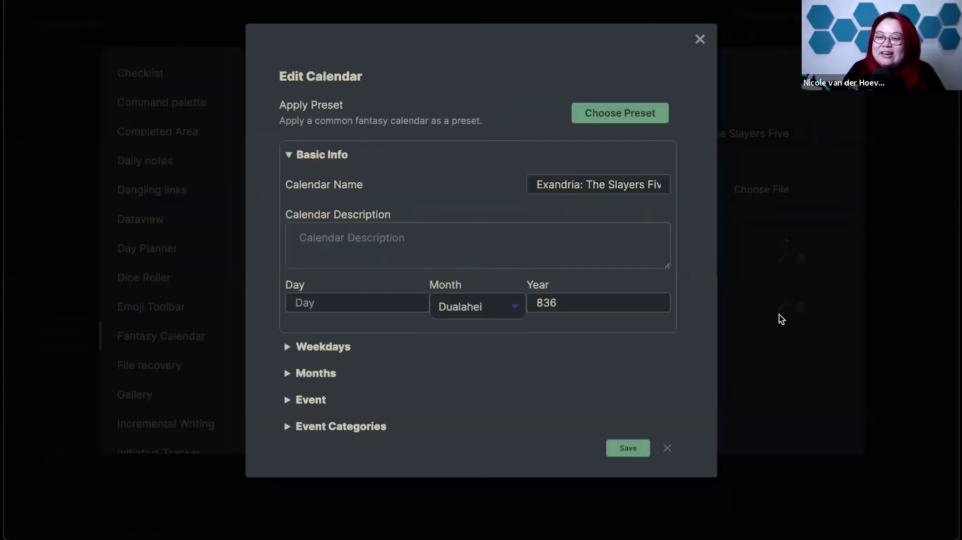
- Open the event 32_8360127 A pirate ship of our very own for editing from the calendar's event list
click(286, 401)
scroll(567, 338, down, 15)
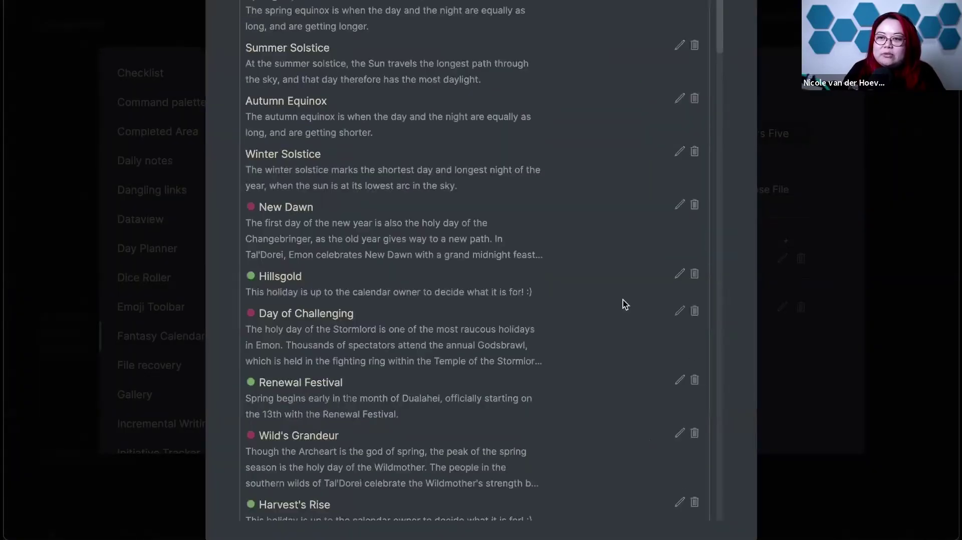
scroll(572, 331, down, 20)
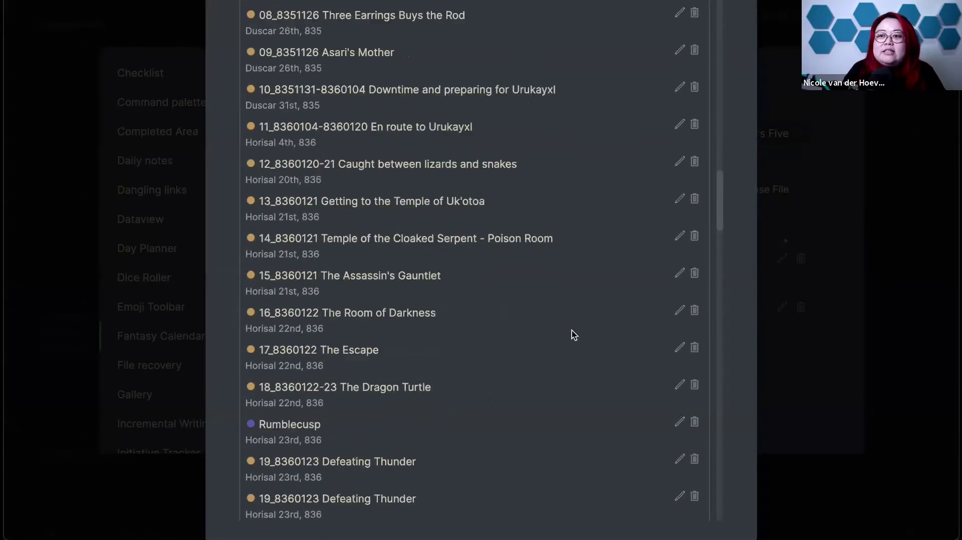
scroll(573, 331, down, 6)
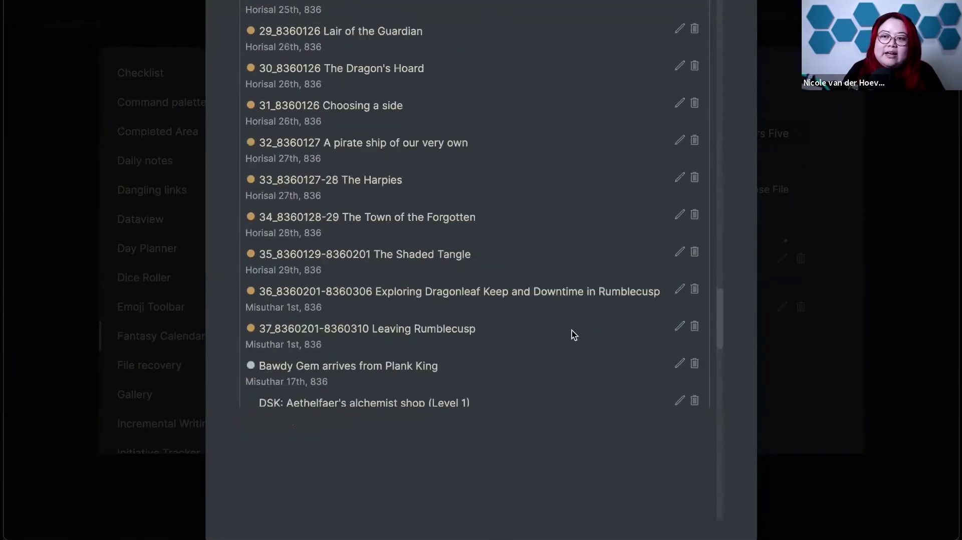
scroll(573, 330, up, 5)
scroll(572, 330, down, 2)
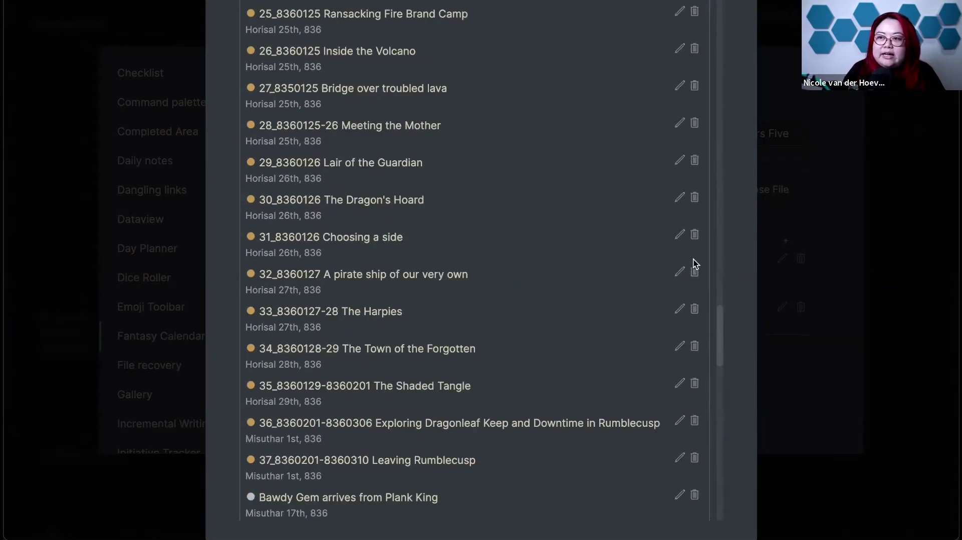
click(680, 272)
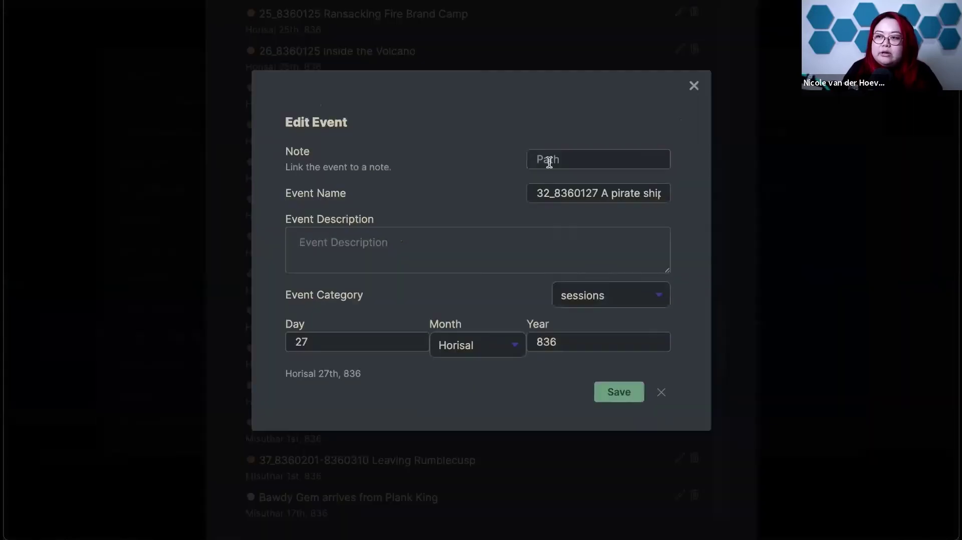
- Link the event to its note 32_8360127 A pirate ship of our very own, overwrite its data from the frontmatter and save it
text(32)
click(635, 282)
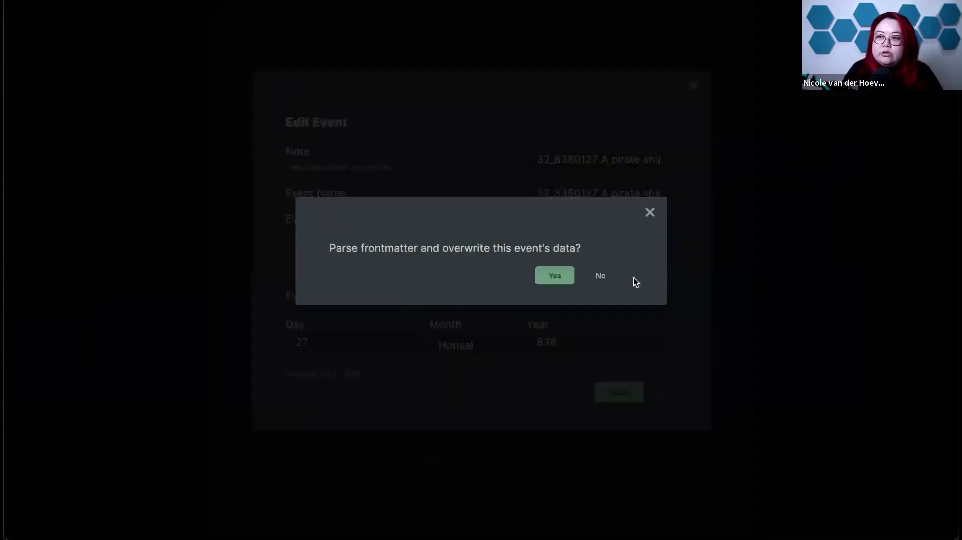
click(553, 279)
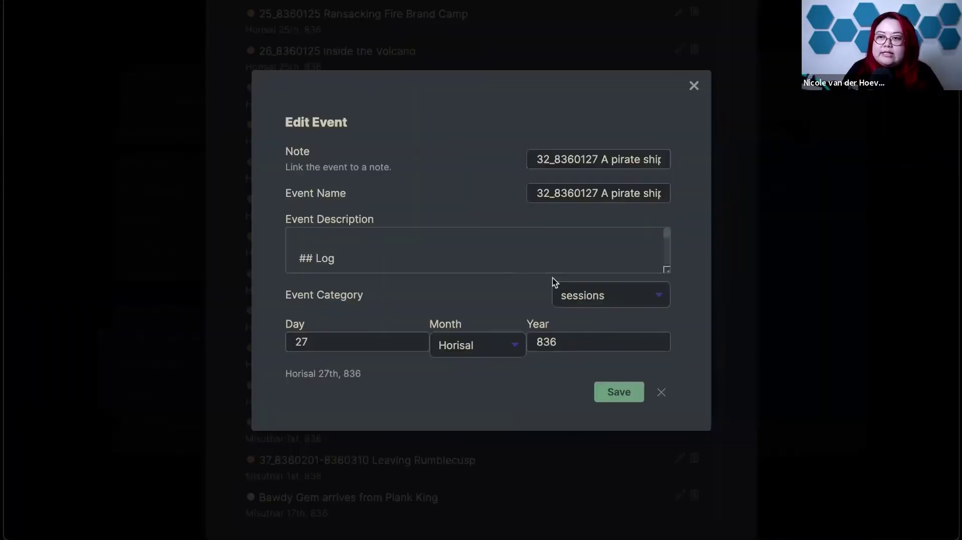
scroll(500, 247, down, 3)
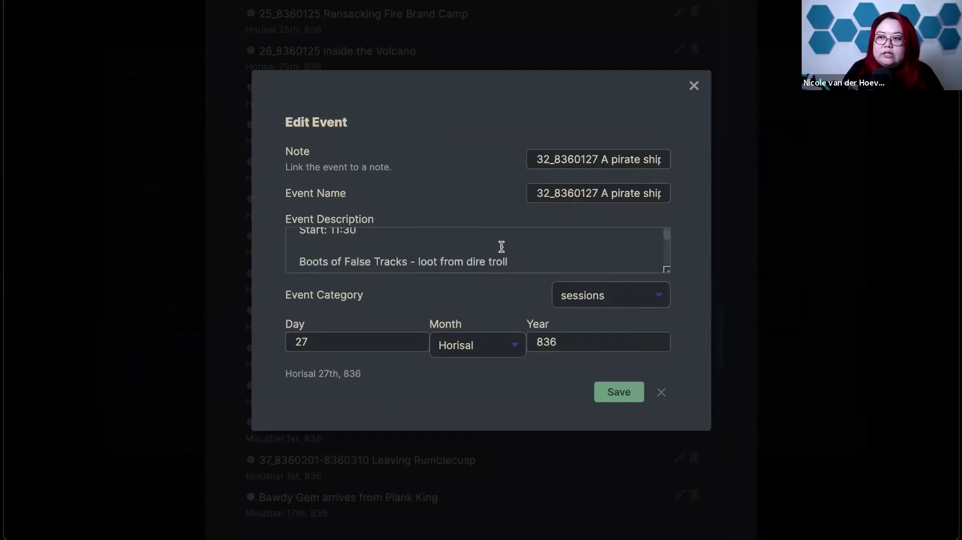
click(612, 390)
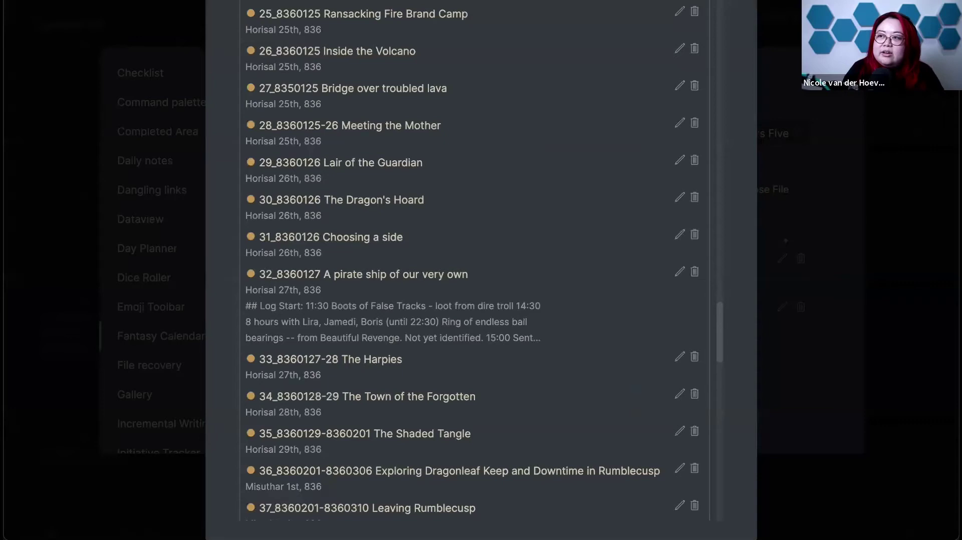
- Leave the calendar settings, switch to the other fantasy calendar and reopen the full-size calendar view on Cuersaar 836
key(Escape)
key(Escape)
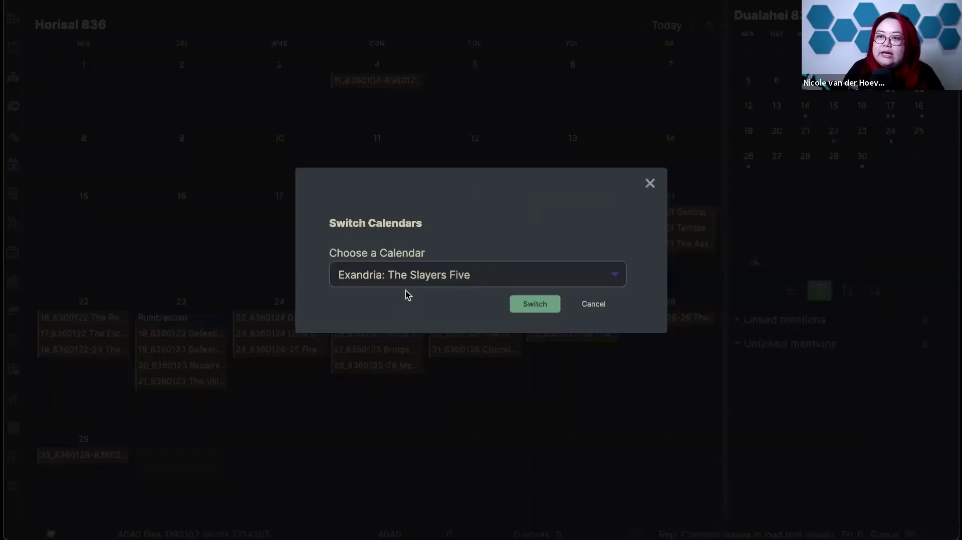
click(409, 279)
click(409, 292)
click(554, 307)
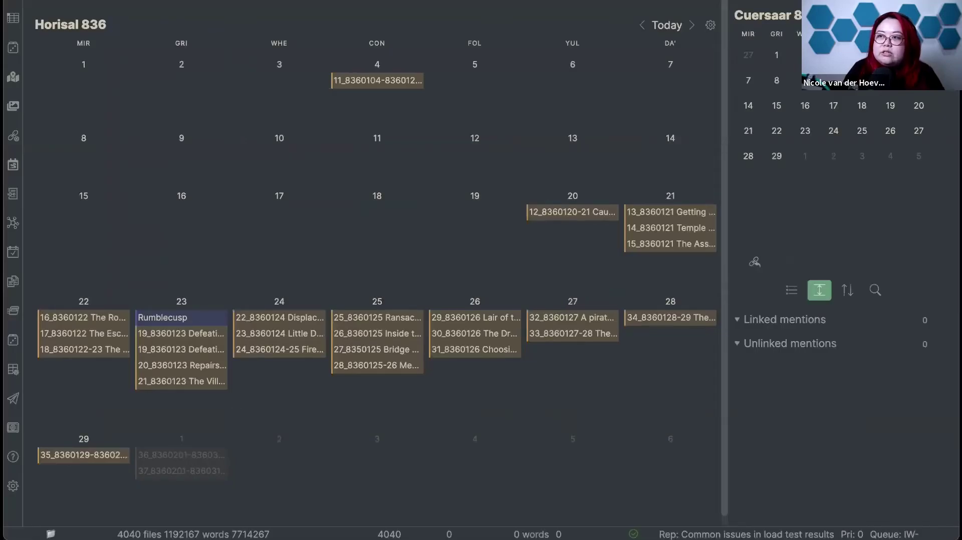
click(688, 15)
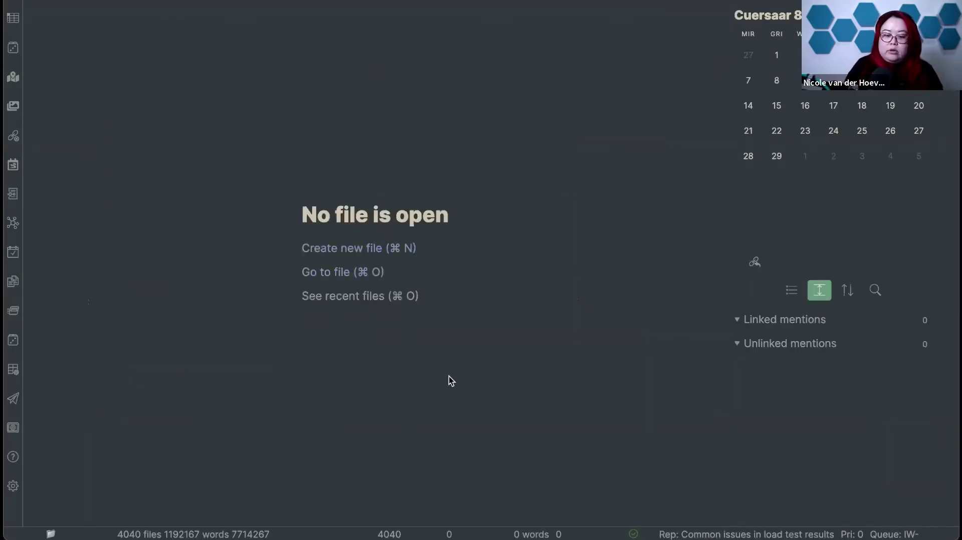
key(super+shift+t)
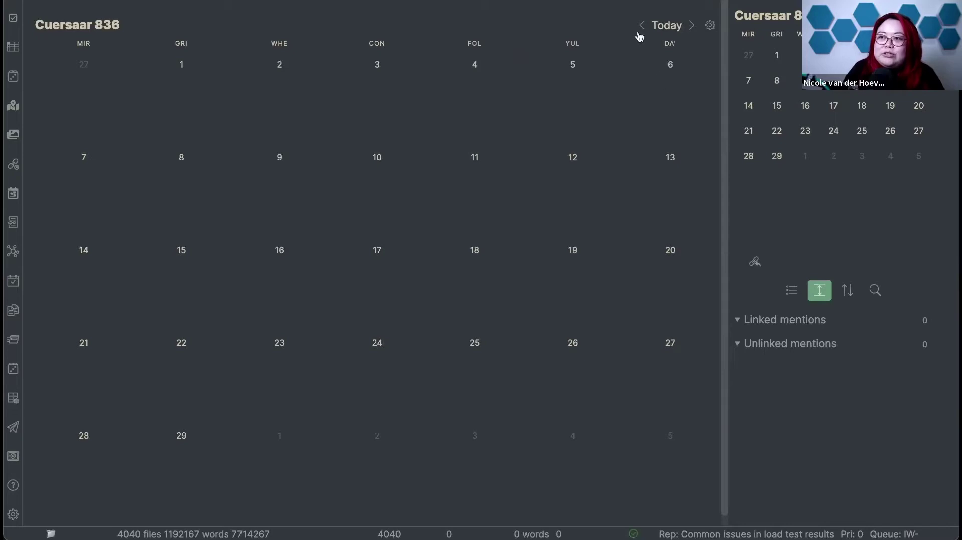
- Create an event on Cuersaar 1, 836, linked to the note 04_20211005 Forever, My Heart, with its data parsed from the note's frontmatter
click(693, 25)
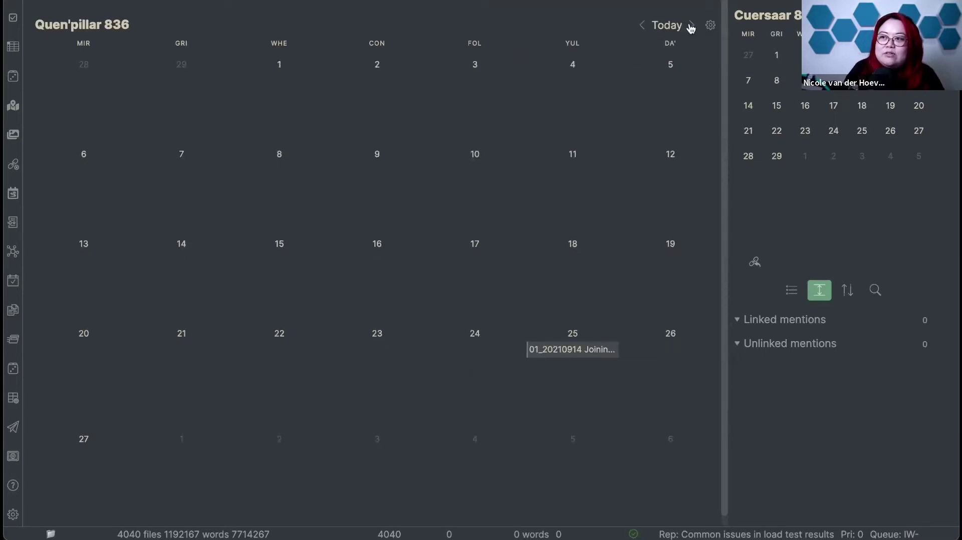
click(642, 25)
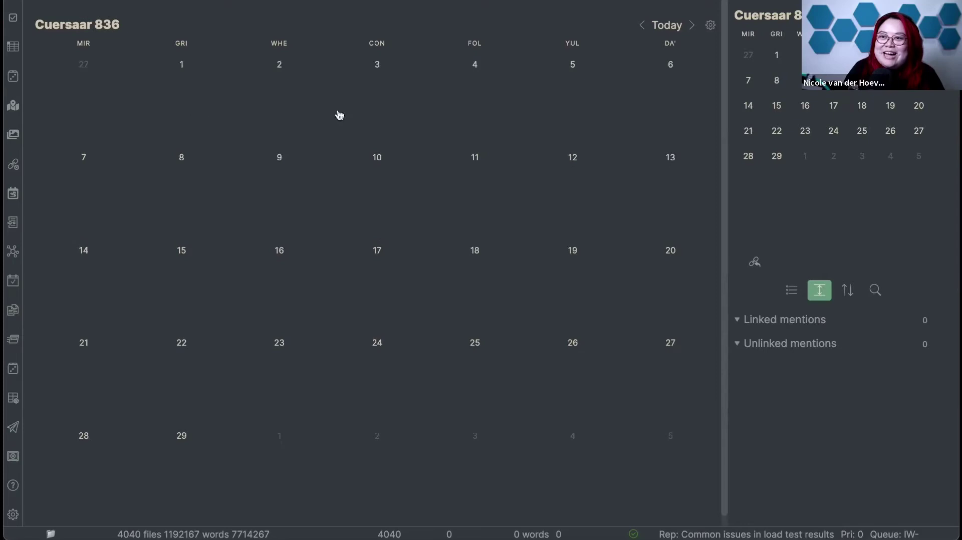
right_click(196, 108)
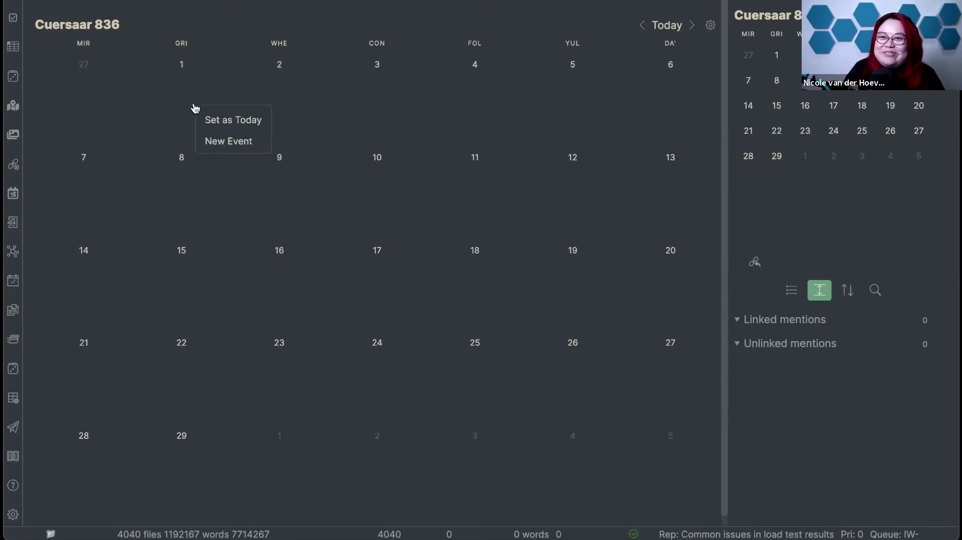
click(246, 143)
click(583, 160)
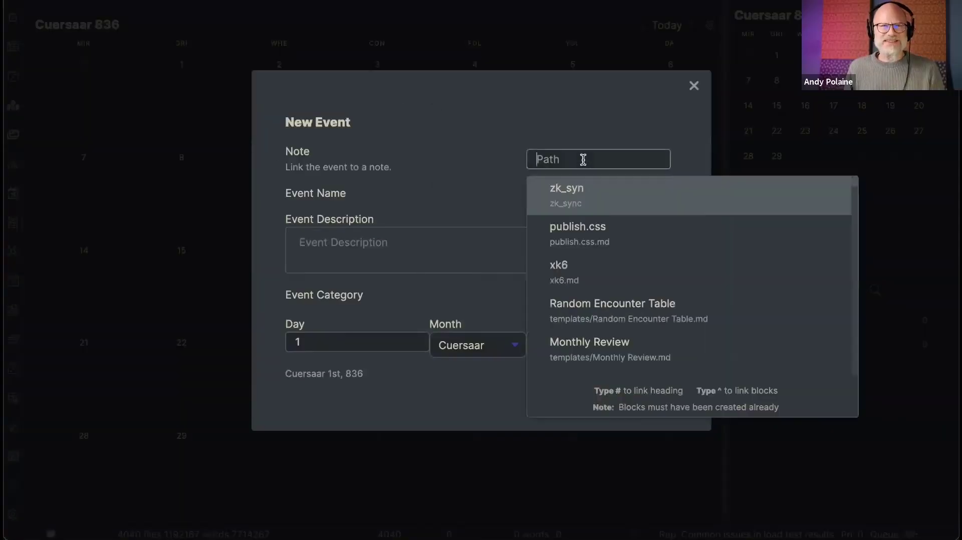
text(04)
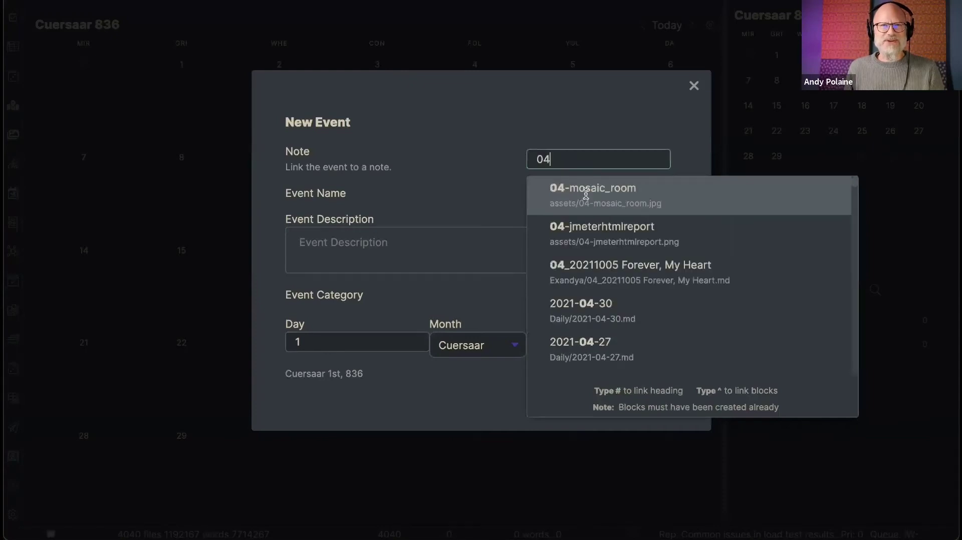
click(704, 275)
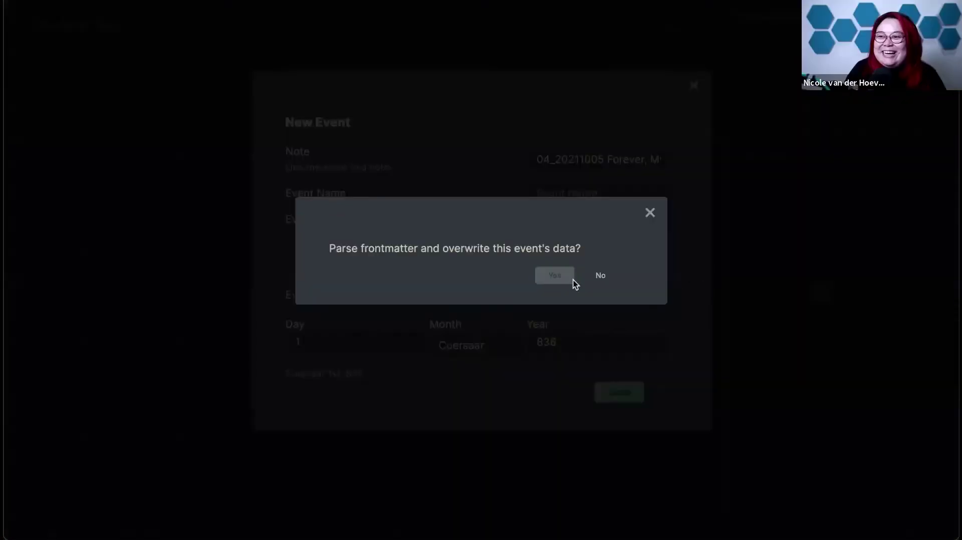
click(573, 280)
click(628, 398)
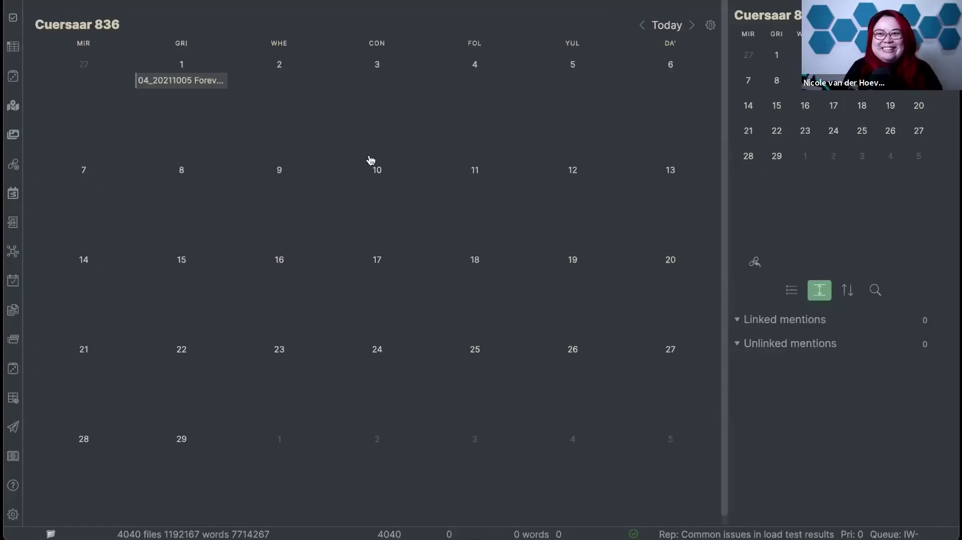
- View the details of the new Cuersaar 1 event and read through its session log
click(189, 81)
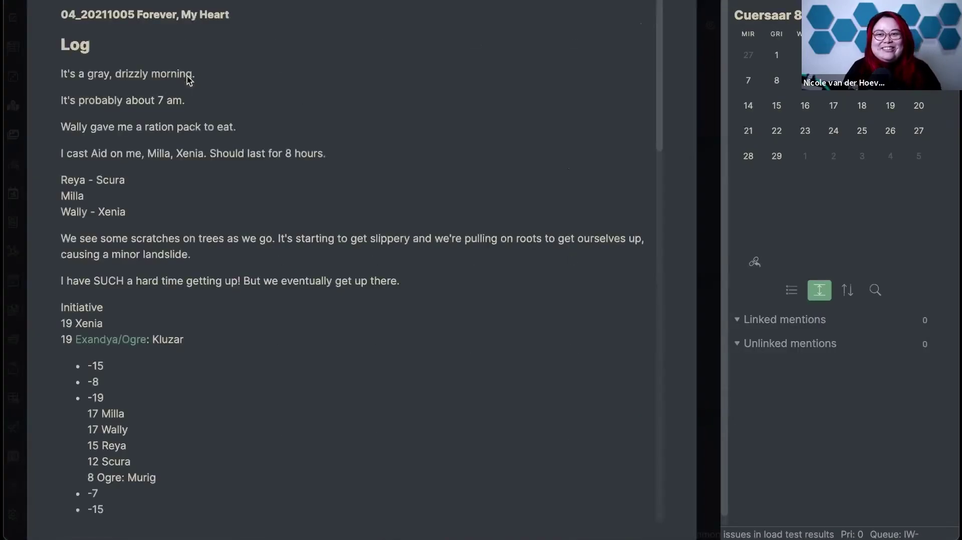
scroll(474, 290, down, 10)
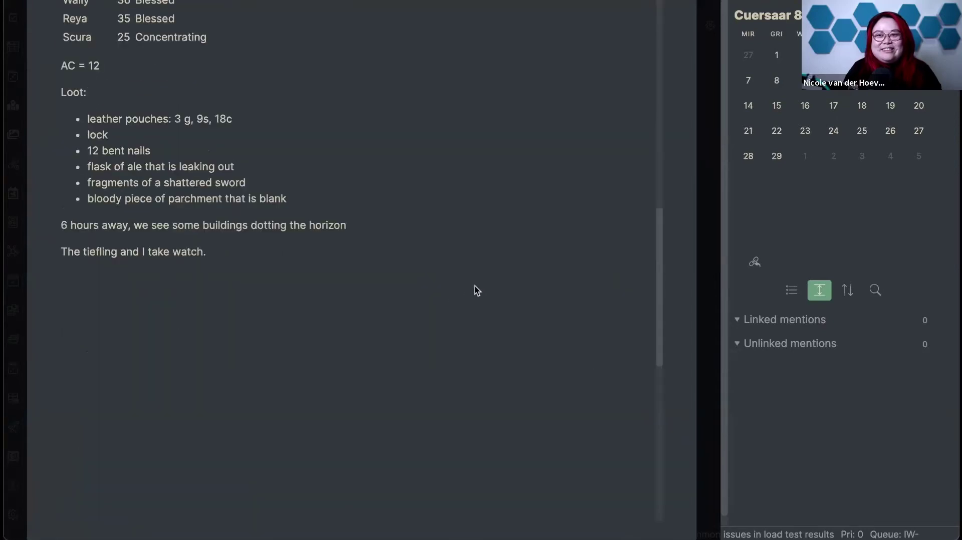
scroll(468, 332, down, 1)
scroll(468, 333, up, 8)
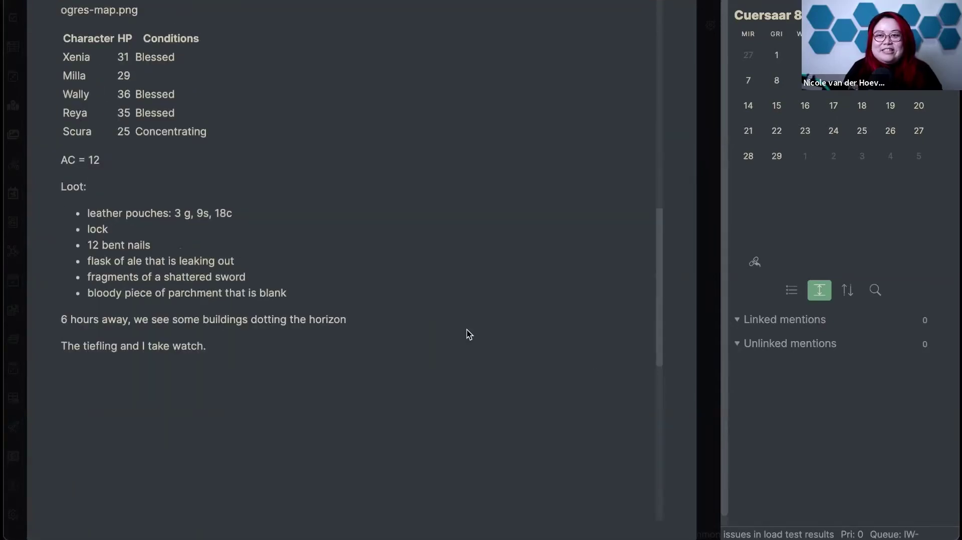
scroll(468, 333, up, 6)
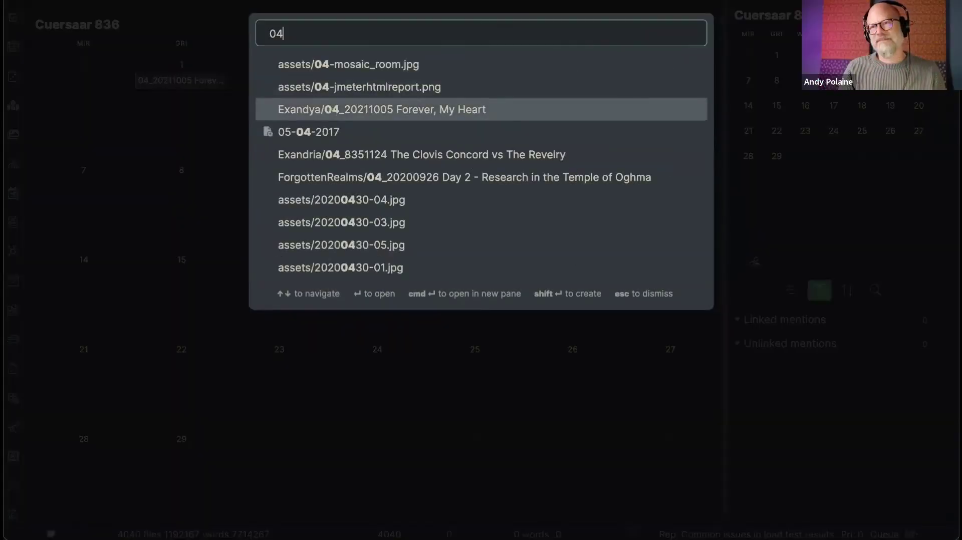
- Open the note Exandya/04_20211005 Forever, My Heart, show it in reading view and examine the ogre battle map
key(Return)
scroll(648, 340, down, 15)
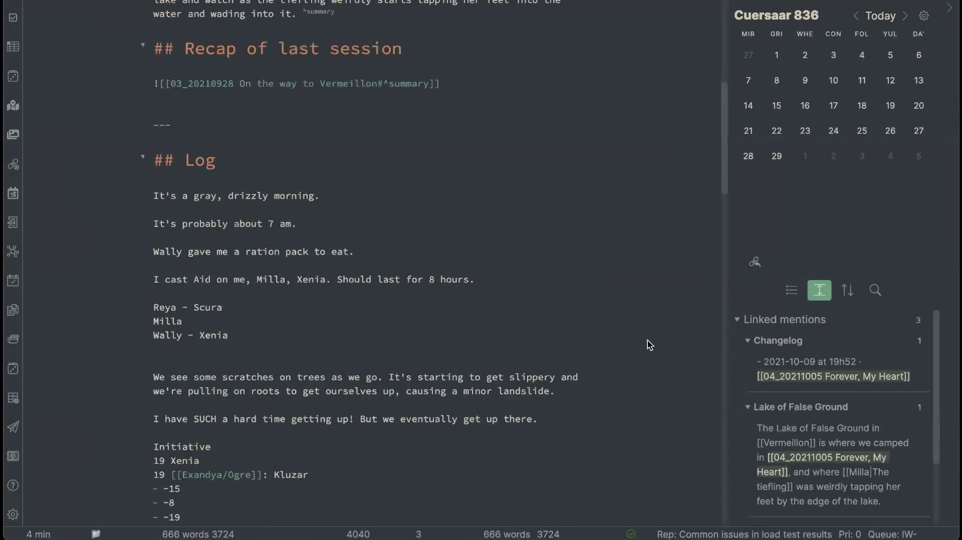
scroll(648, 343, down, 4)
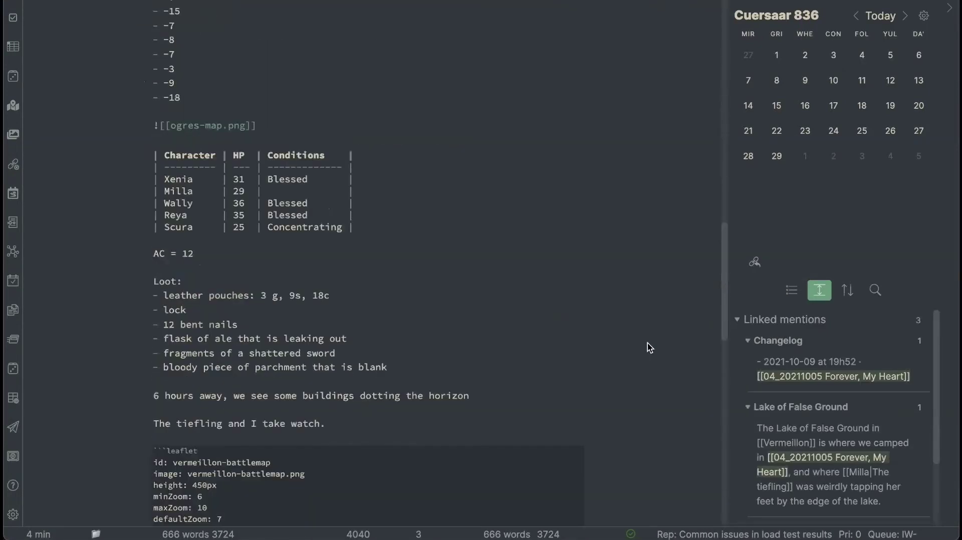
key(ctrl+e)
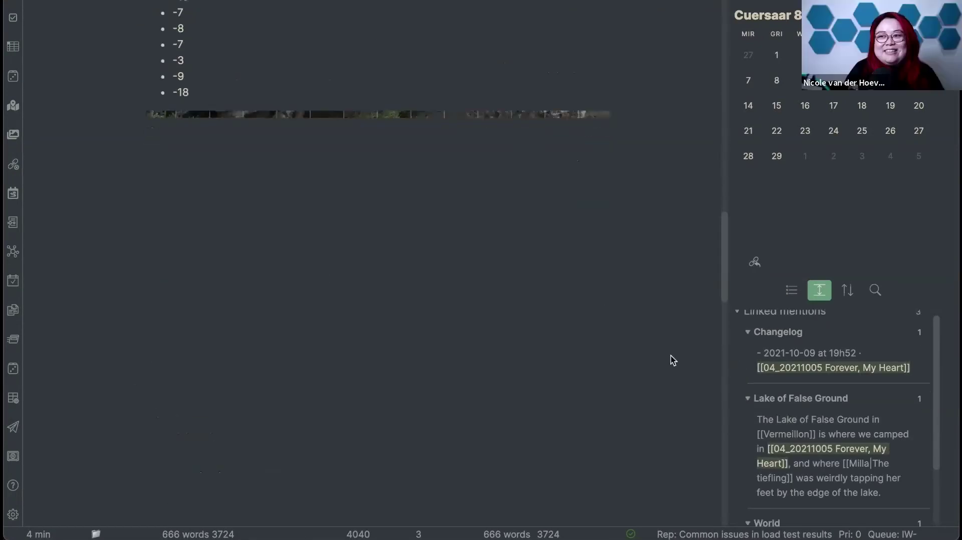
scroll(671, 357, down, 1)
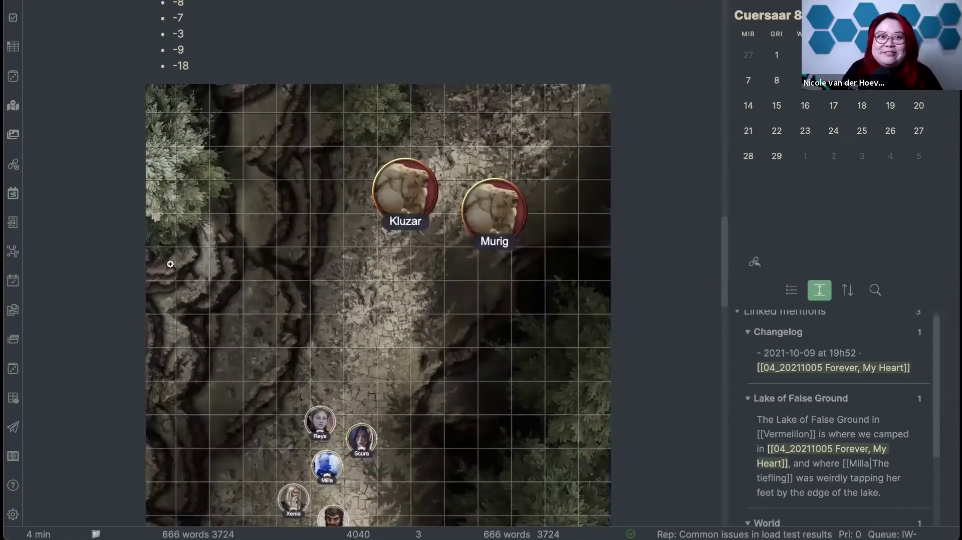
scroll(99, 263, up, 1)
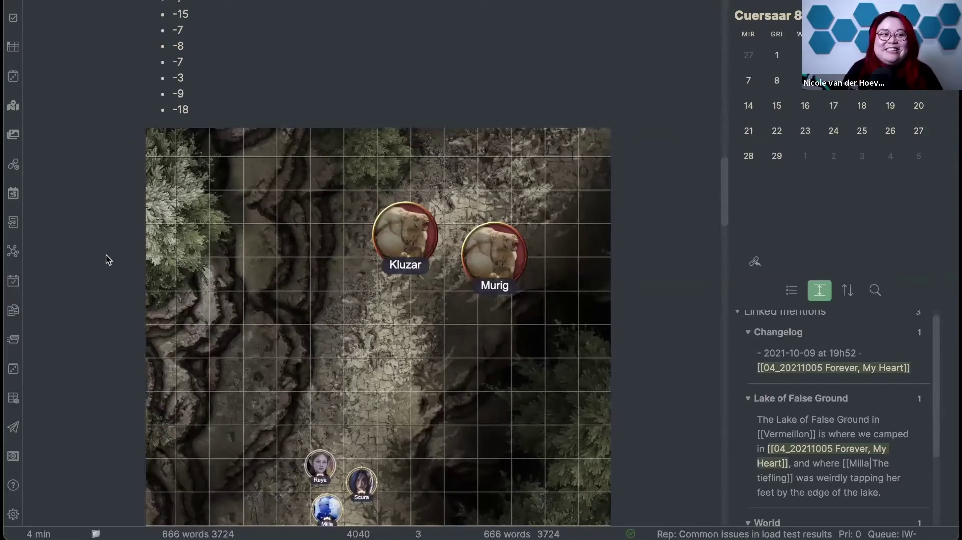
scroll(13, 270, down, 1)
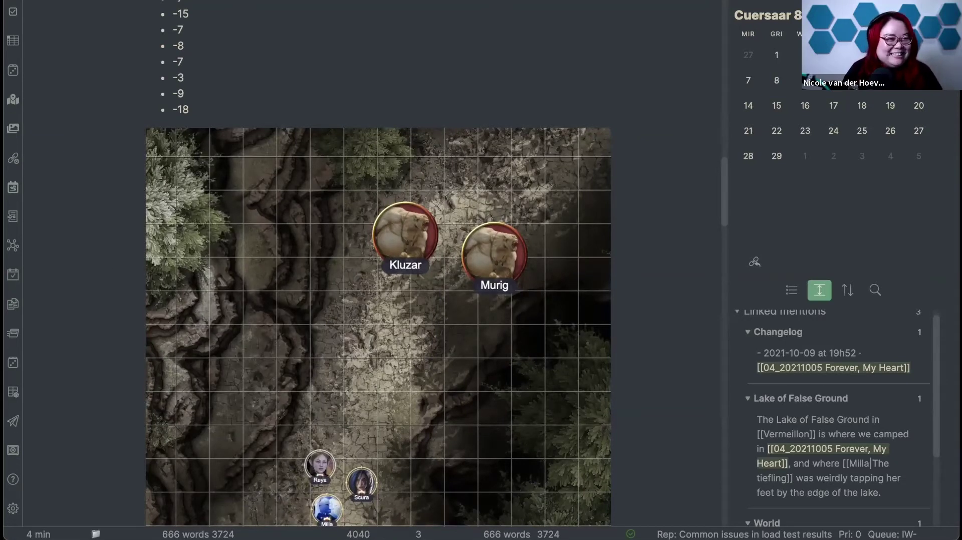
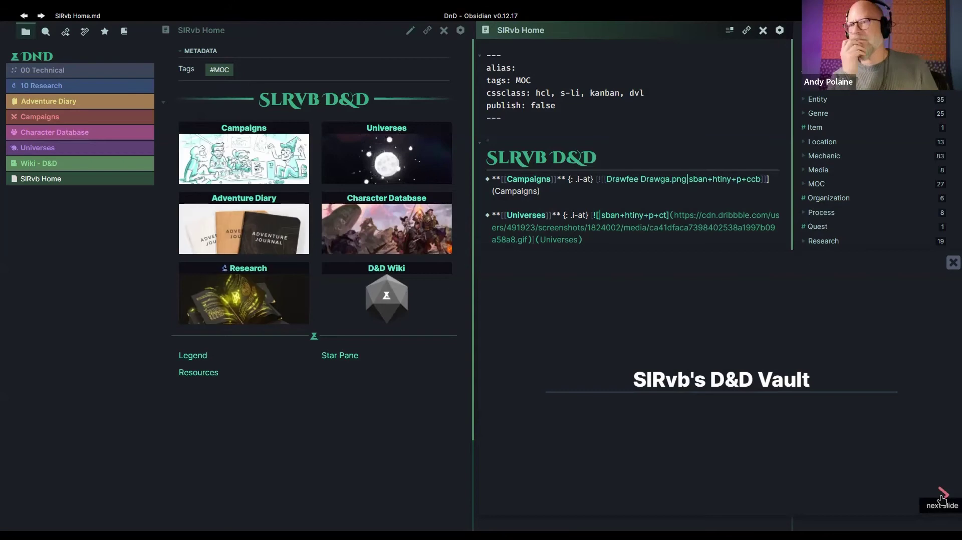
- Advance the vault presentation through the Mindset slide to the Folders slide and expand the Adventure Diary folder
click(942, 497)
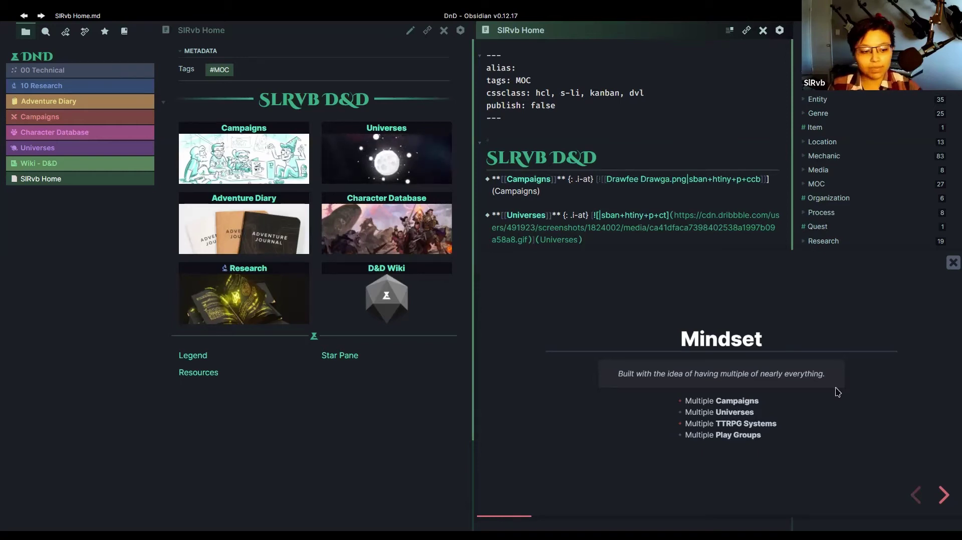
click(944, 495)
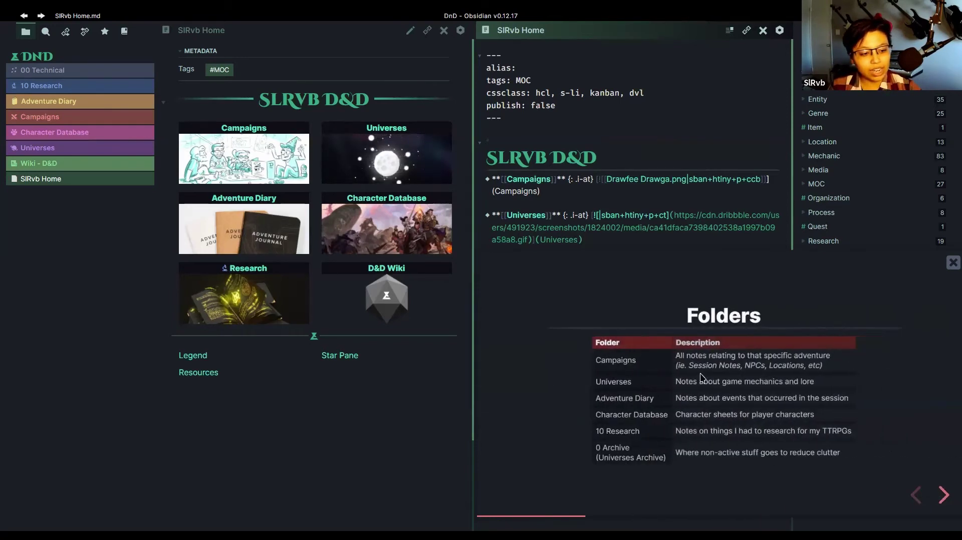
mouse_move(219, 170)
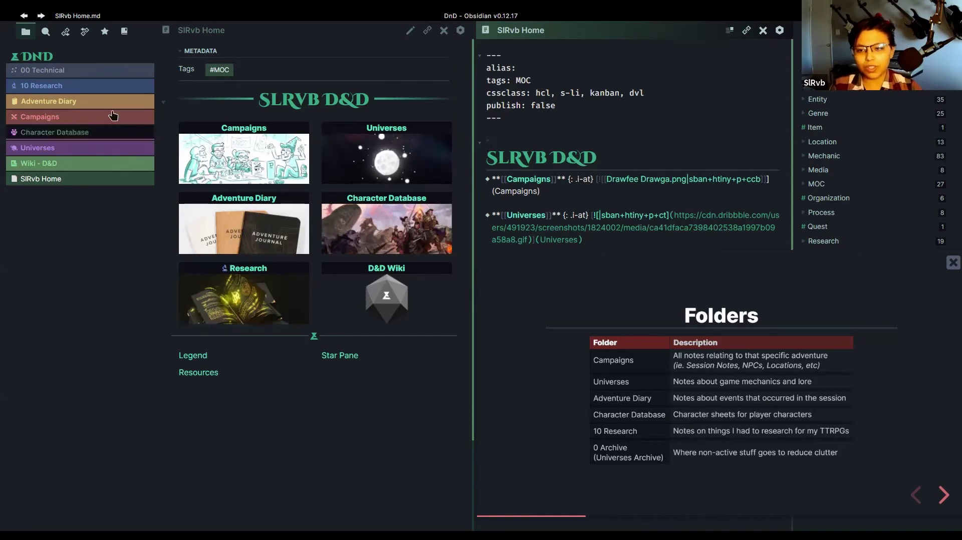
click(85, 102)
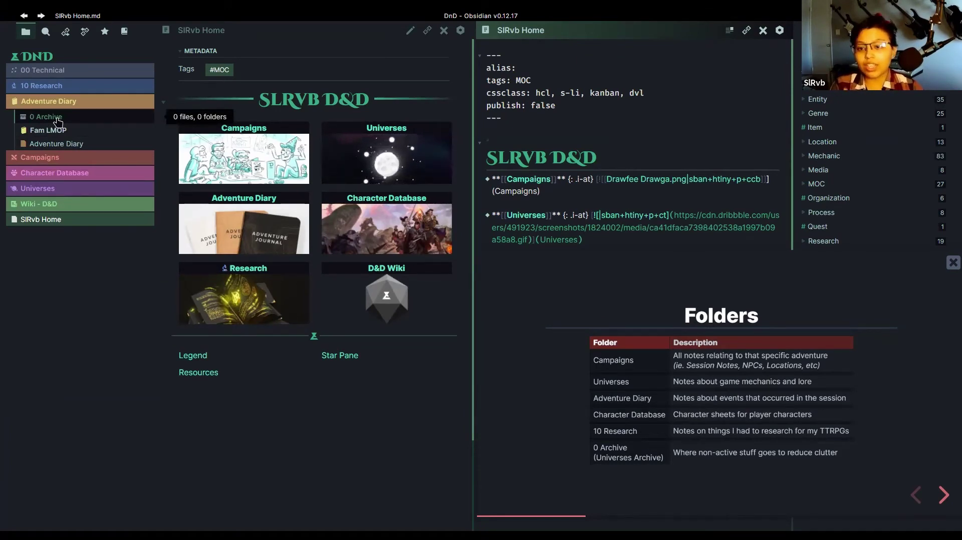
- Expand the Campaigns and Character Database folders and open the Character Database note
click(80, 157)
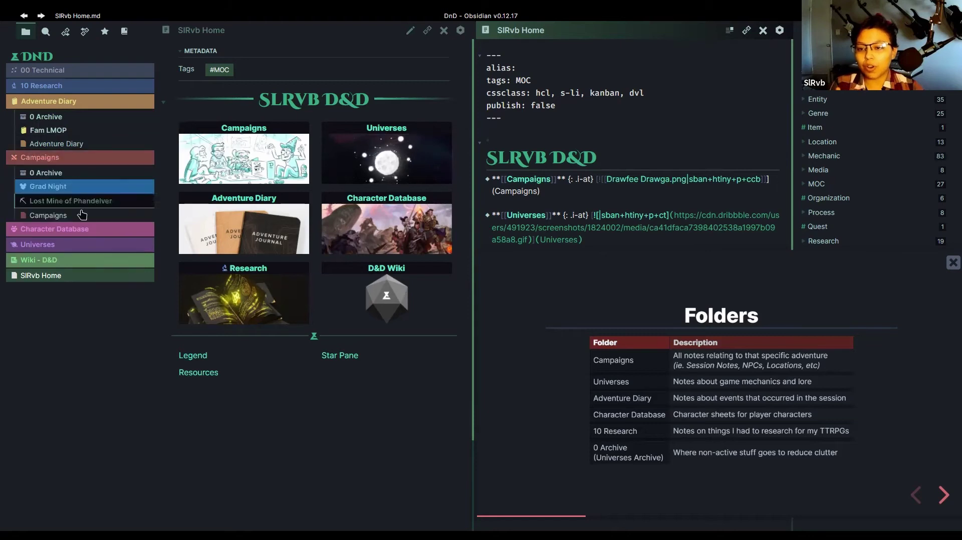
click(80, 229)
click(85, 285)
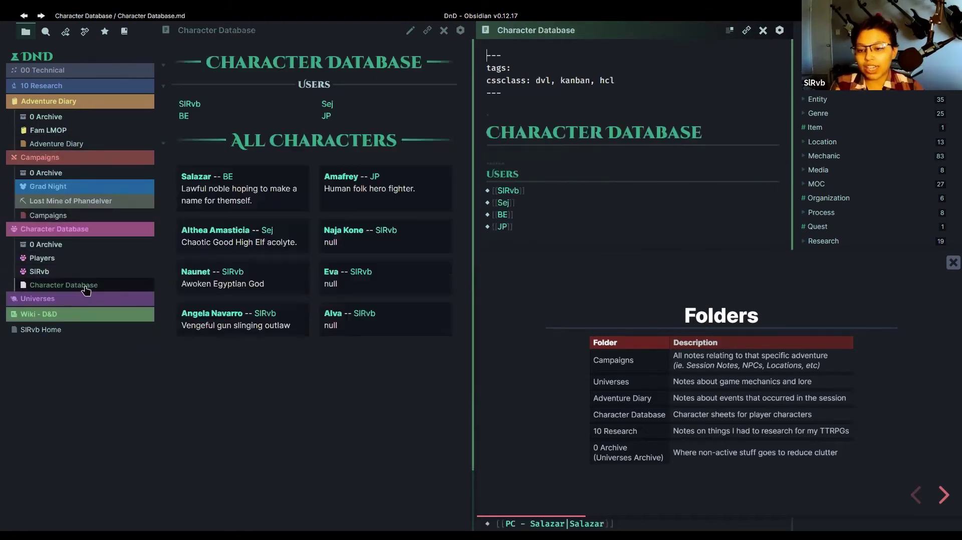
- Look through the Universes folder and its SALT subfolder, and collapse the Universes and Character Database folders
click(84, 299)
click(83, 356)
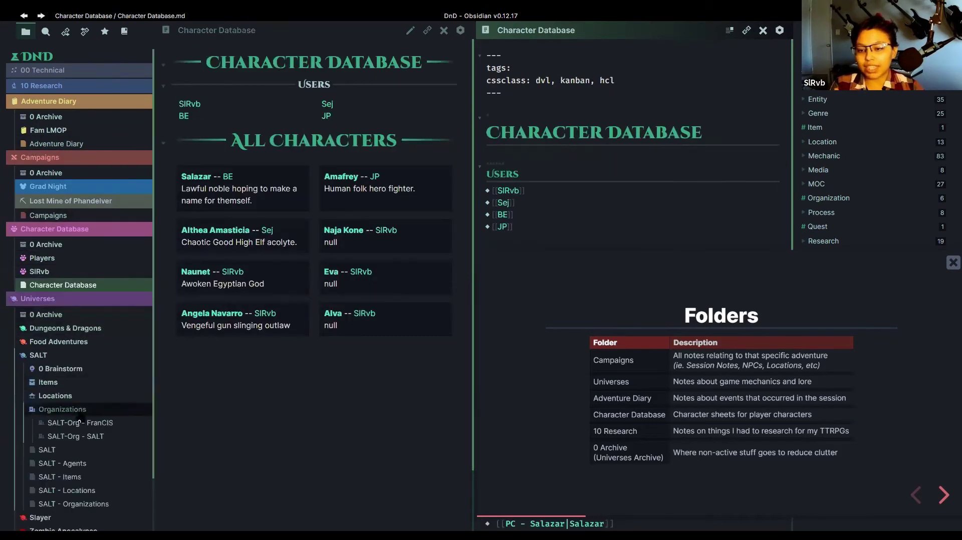
click(85, 355)
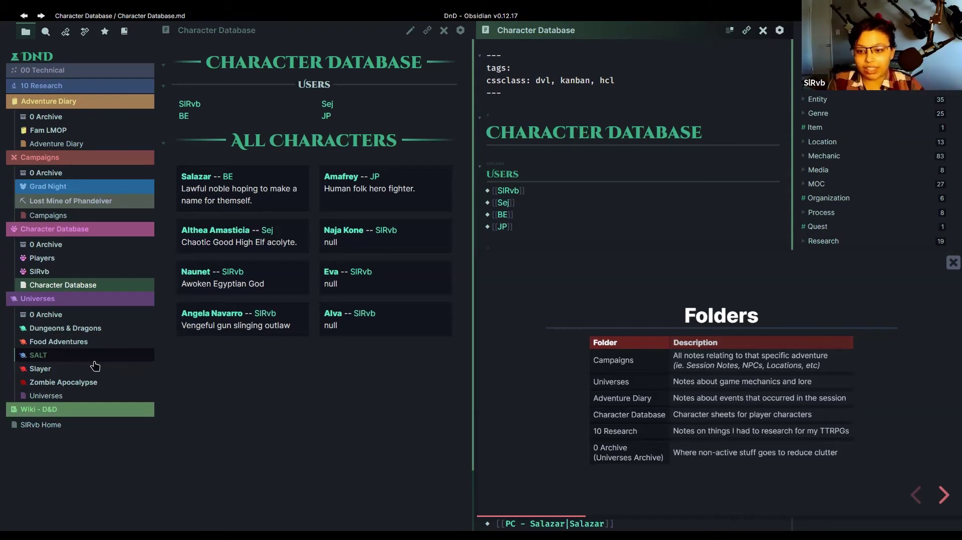
click(95, 299)
click(95, 229)
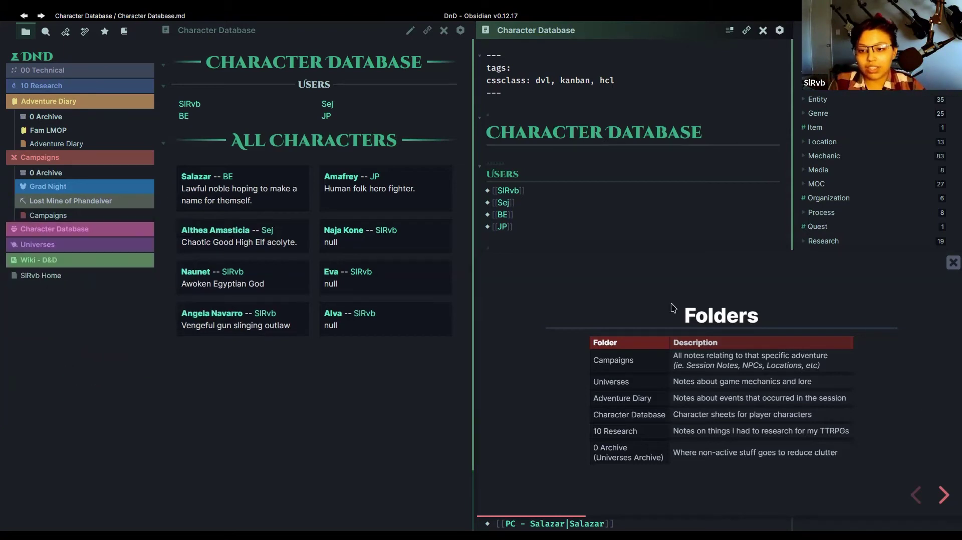
- Advance the presentation to the Campaigns slide, collapse the Adventure Diary folder and open the Campaigns note
click(937, 494)
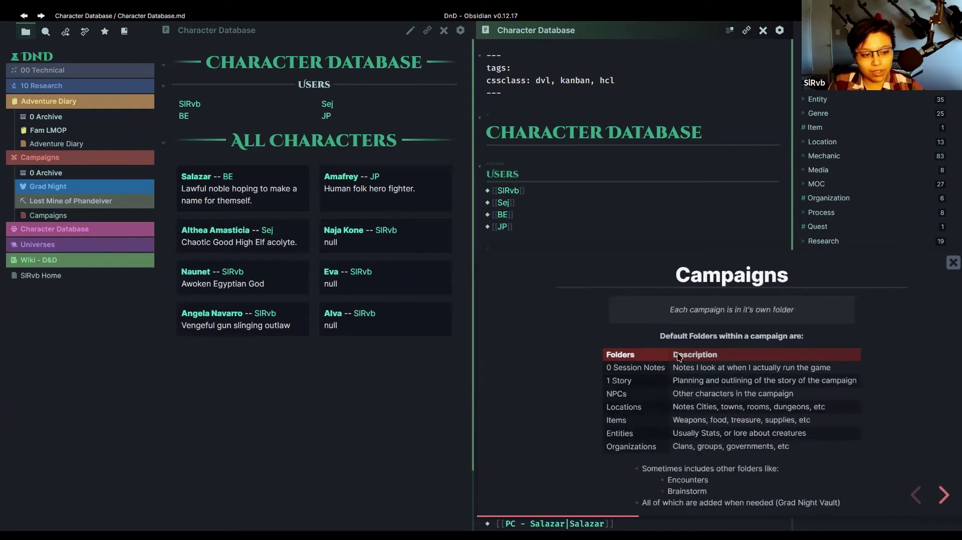
click(113, 103)
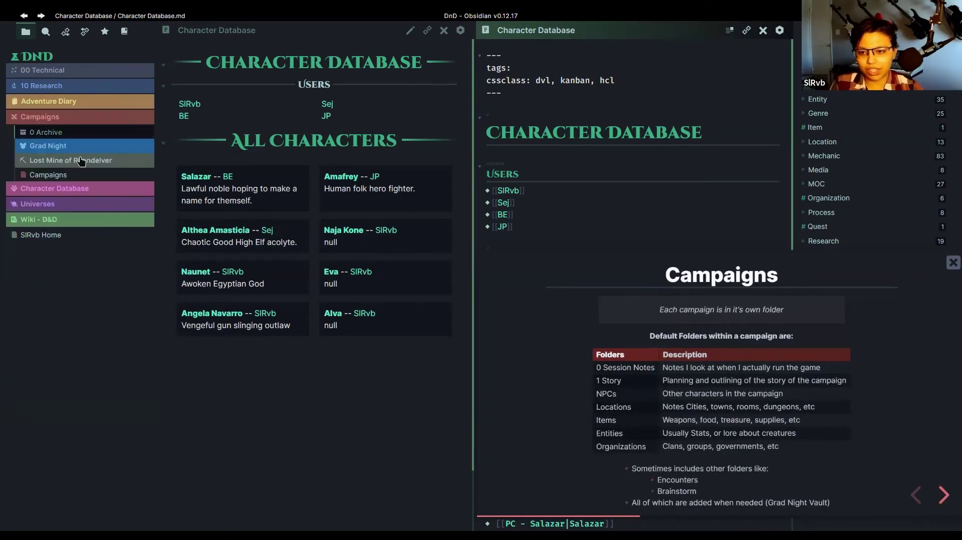
click(68, 174)
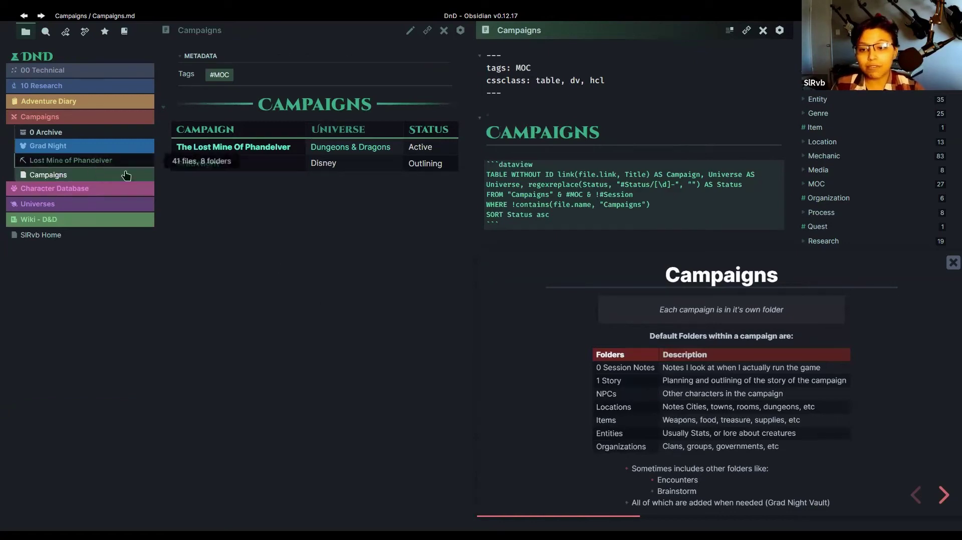
- Expand the Lost Mine of Phandelver campaign folder and briefly view the contents of the Universes folder
click(70, 161)
click(80, 175)
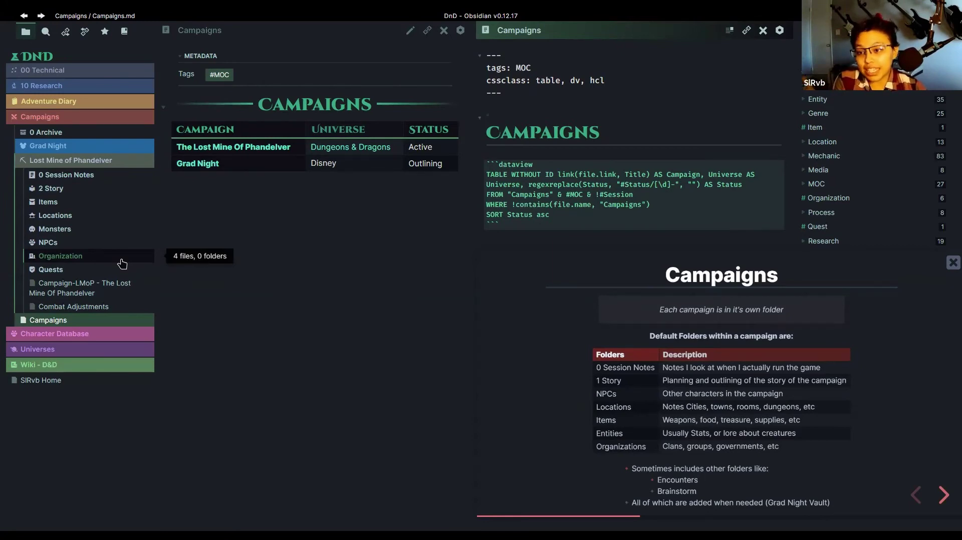
click(85, 349)
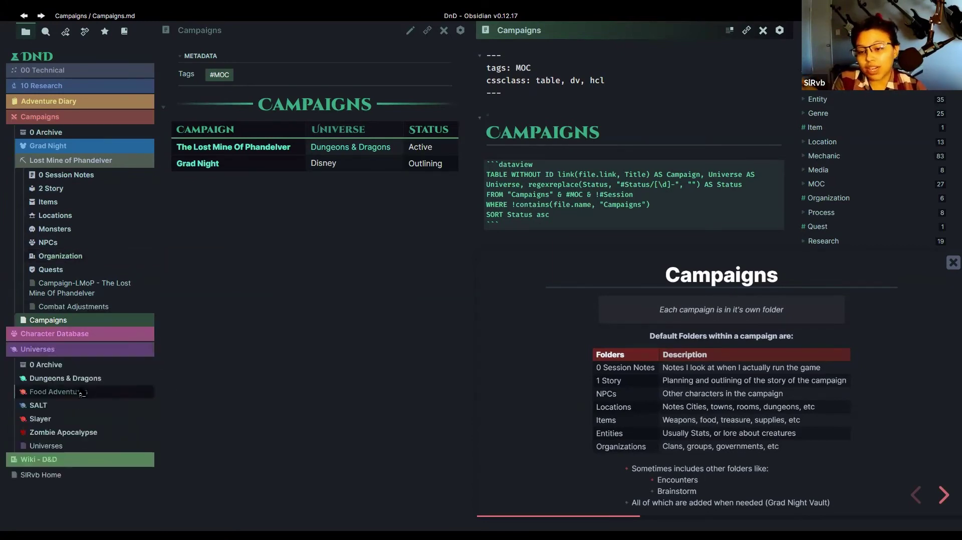
click(134, 351)
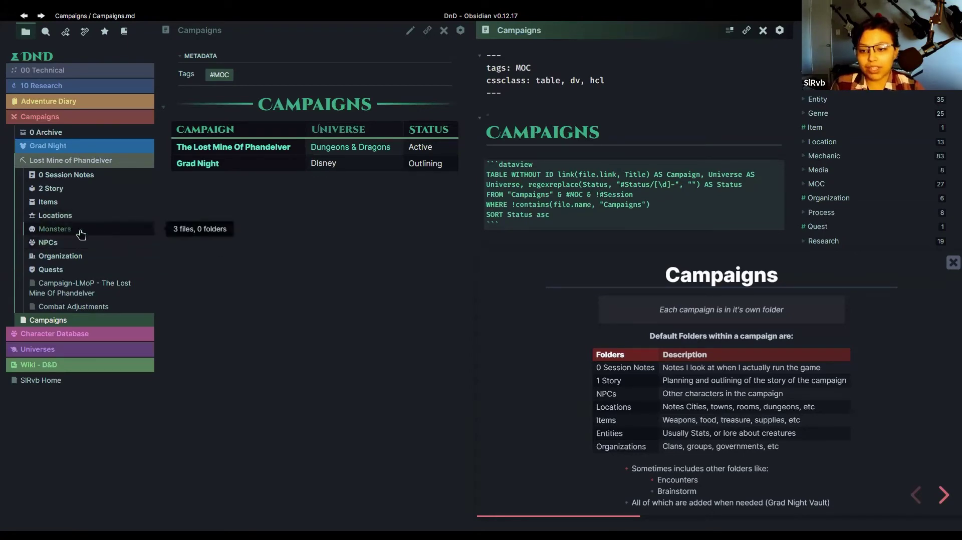
- Look through the Organization, NPCs, Locations and Items subfolders of Lost Mine of Phandelver, leaving each one collapsed
click(89, 258)
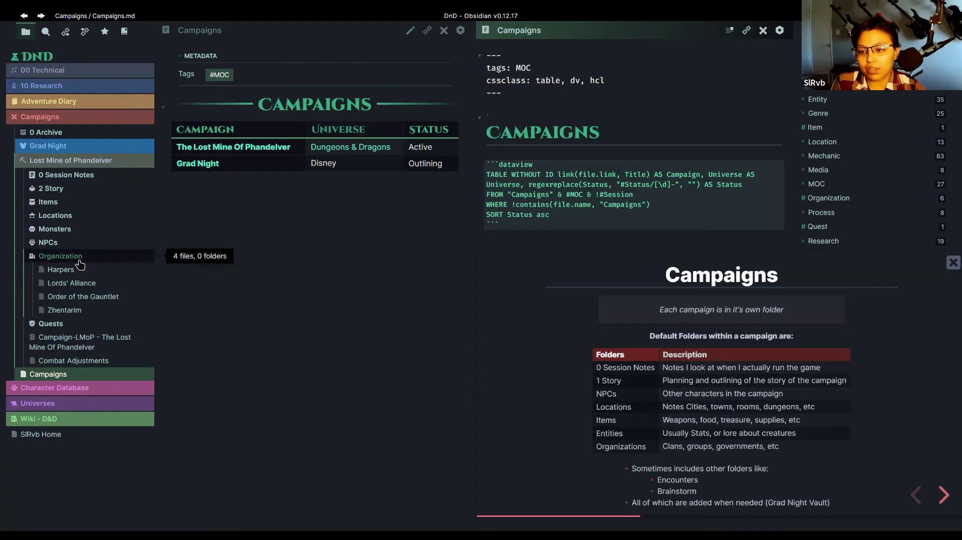
click(79, 261)
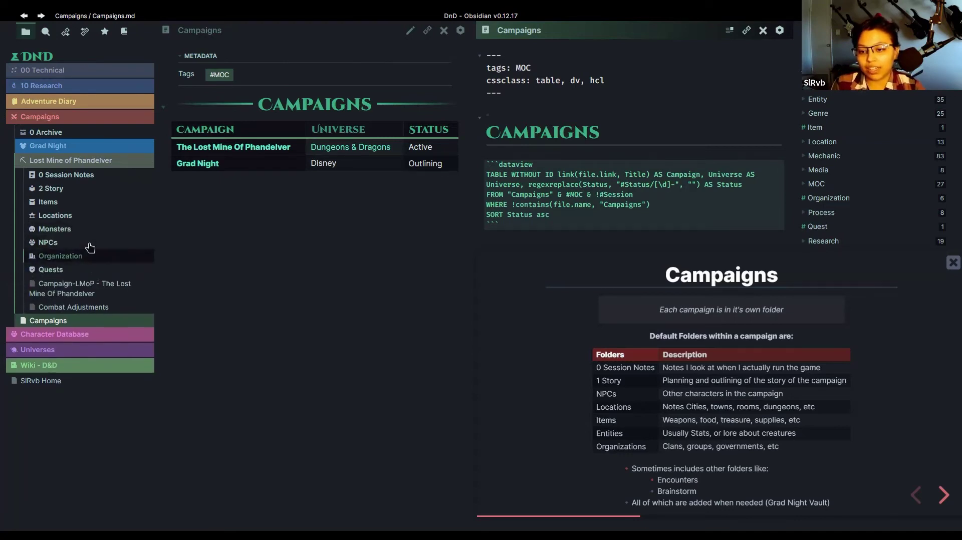
click(91, 244)
click(84, 243)
click(103, 217)
click(103, 218)
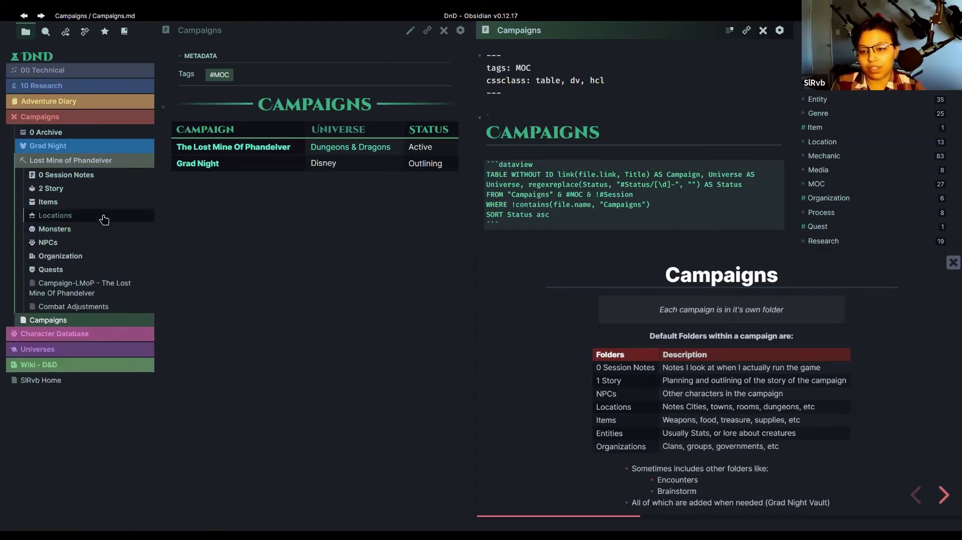
click(101, 203)
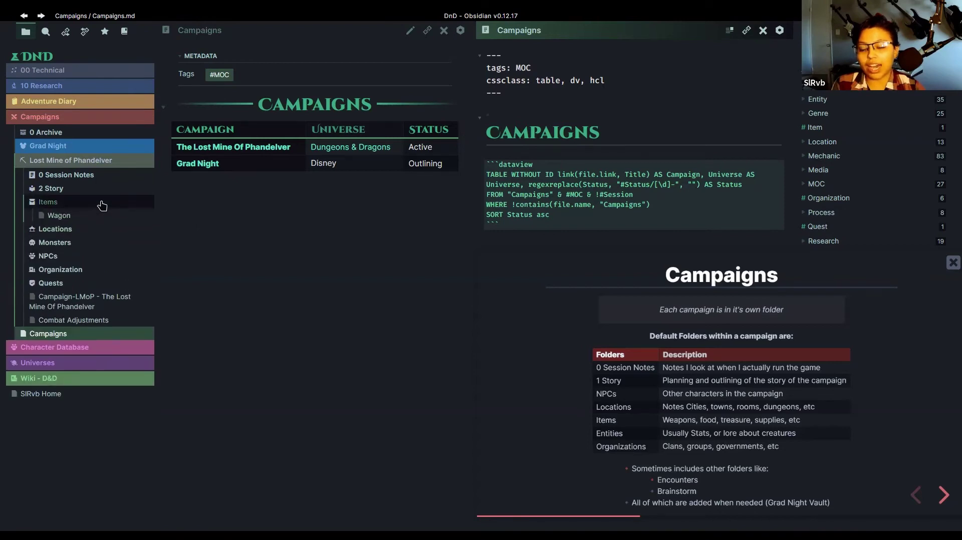
click(102, 203)
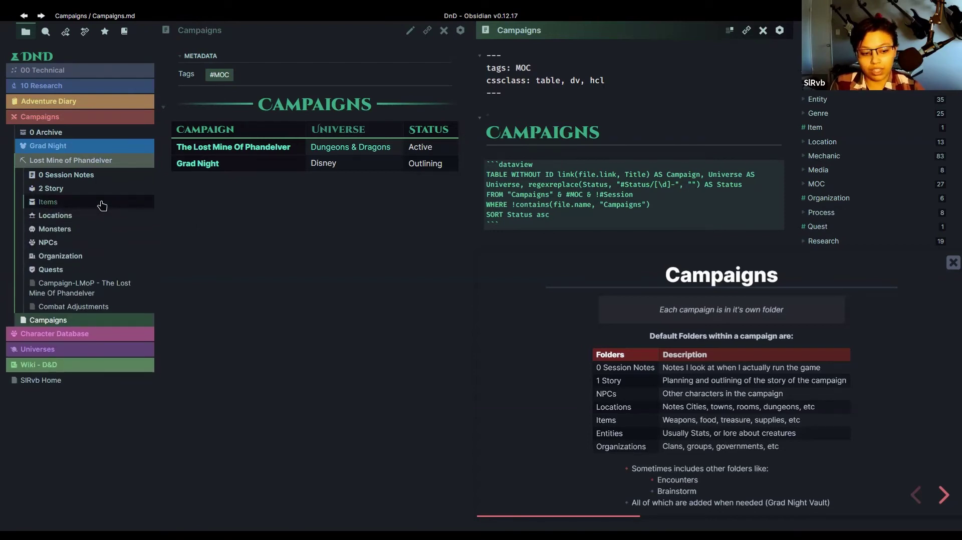
- Open the LMoP-Bugbear note in the Monsters folder and read through its stats, traits and actions
click(113, 234)
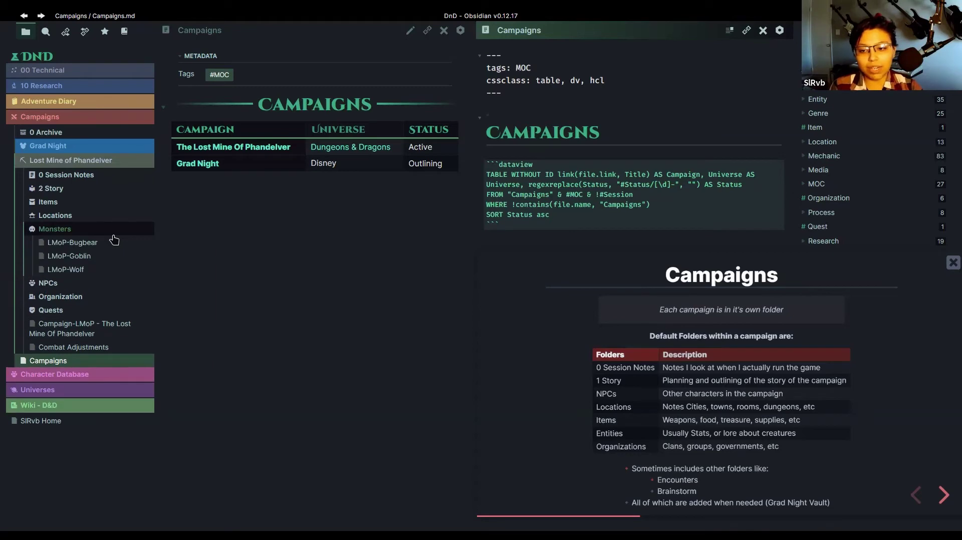
click(113, 235)
click(113, 234)
click(73, 242)
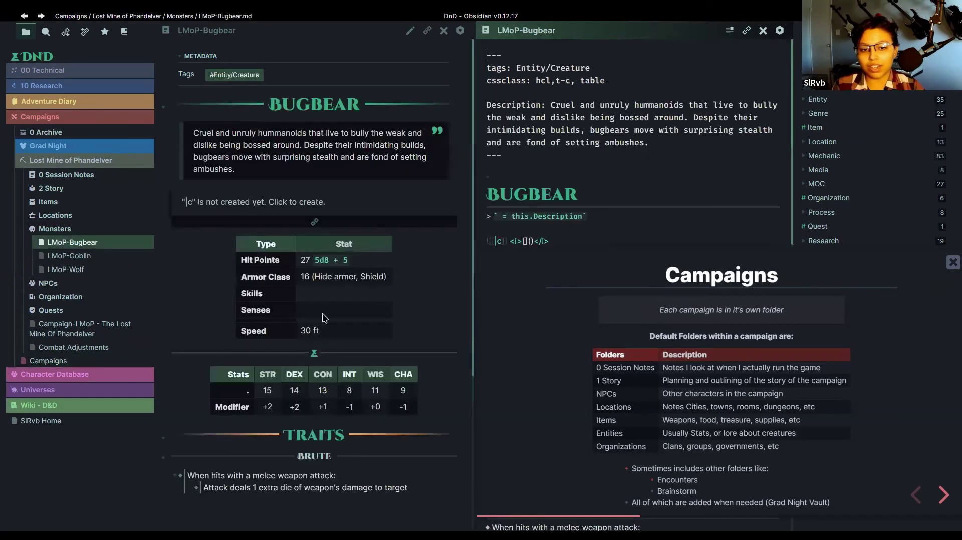
scroll(351, 300, down, 6)
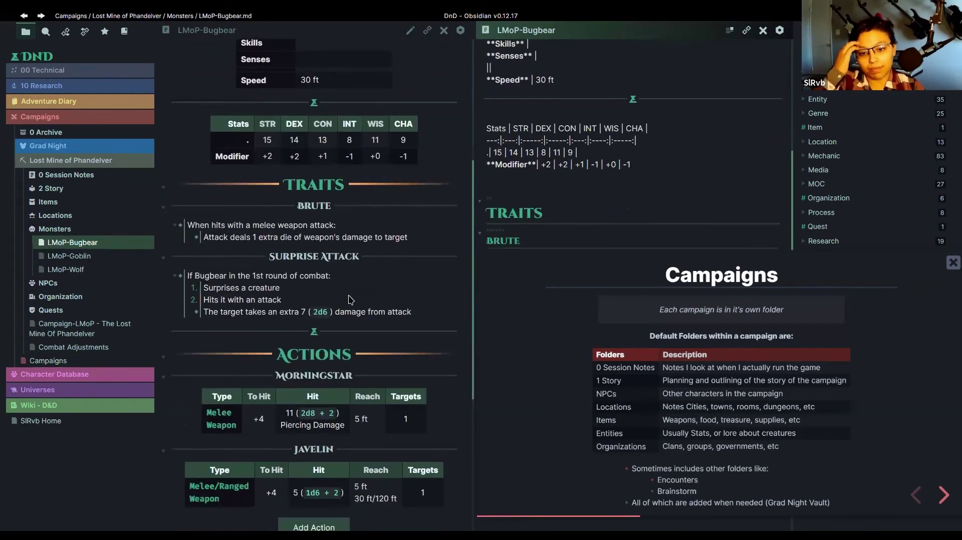
scroll(279, 267, down, 3)
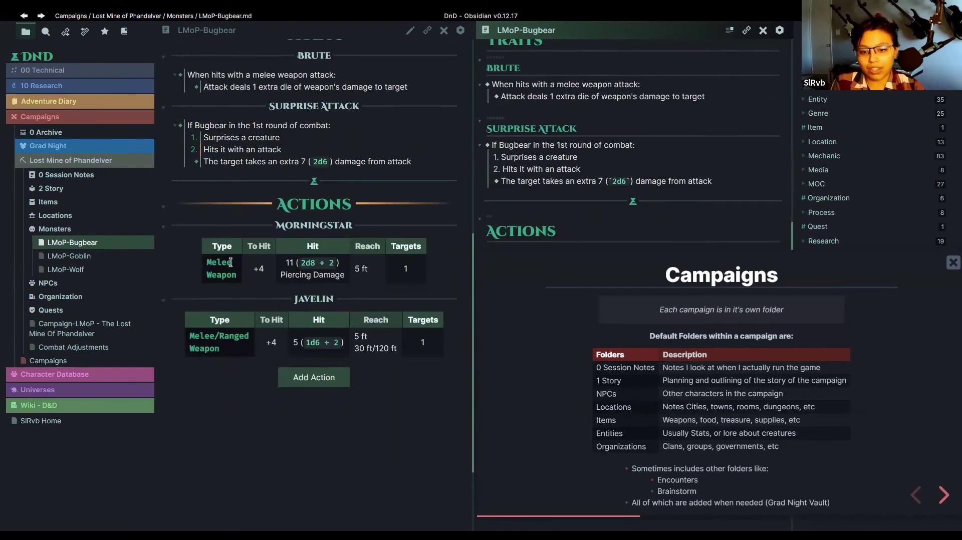
scroll(295, 310, up, 10)
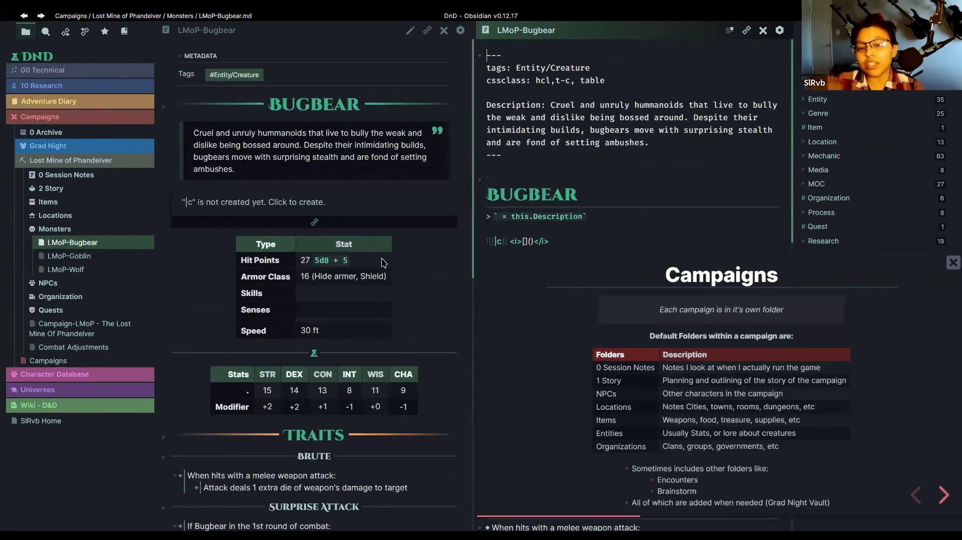
- Open the LMoP-Goblin note, examine its stat block and collapse the Monsters folder
click(69, 256)
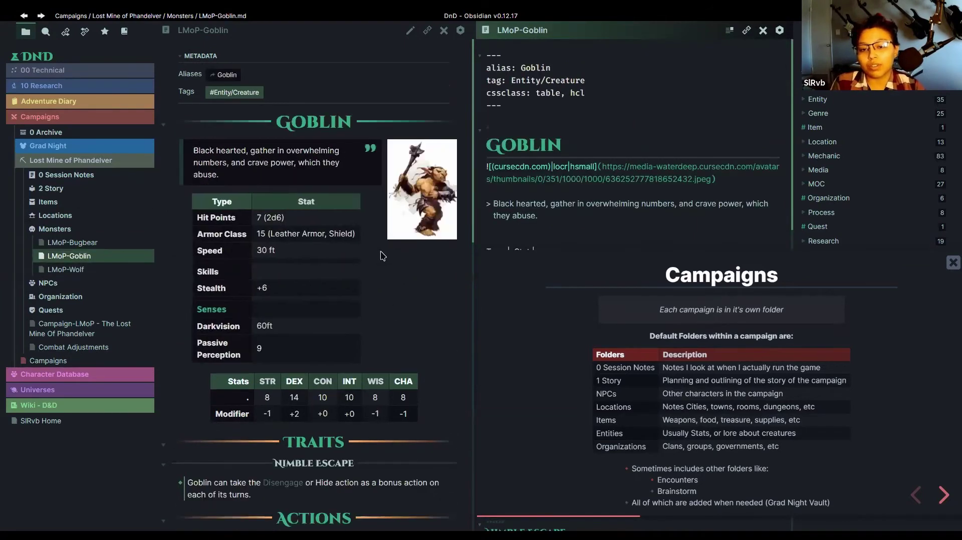
scroll(336, 277, down, 3)
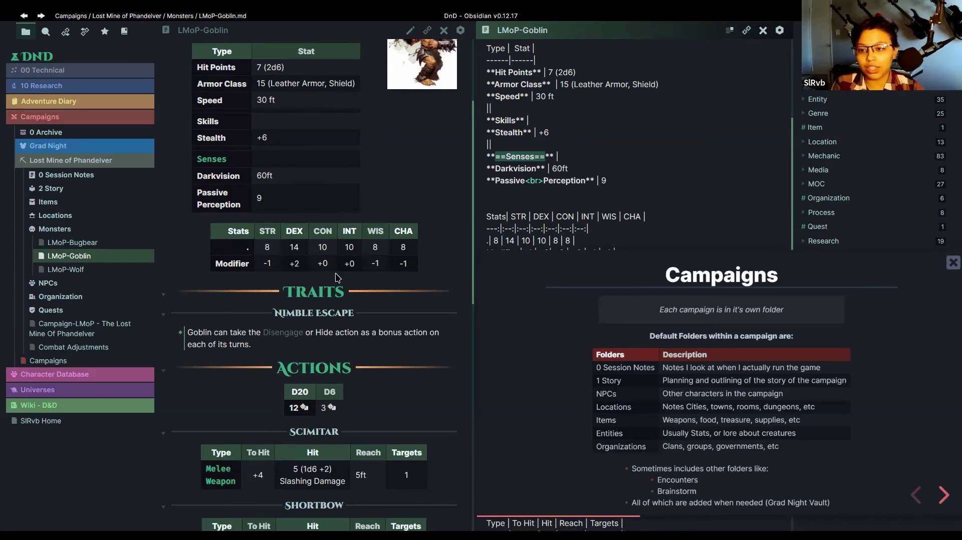
click(55, 228)
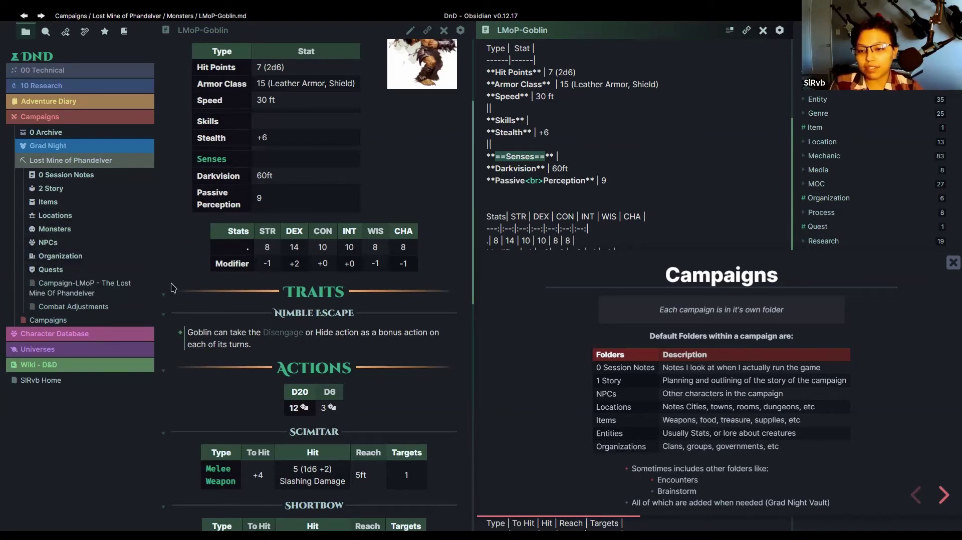
- Expand the Grad Night campaign folder and view its Grad Night Brainstorm and Campaign-GNDL - Grad Night notes
click(90, 147)
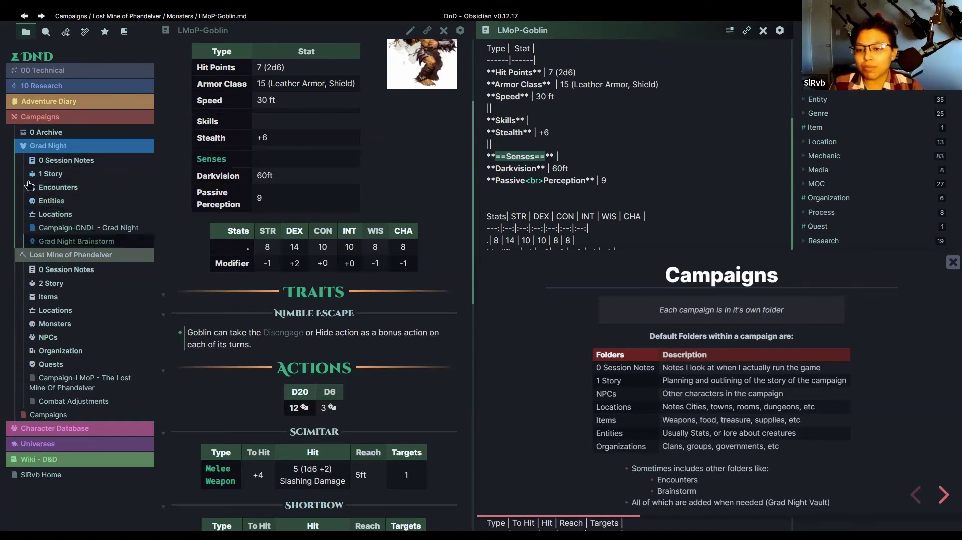
click(87, 242)
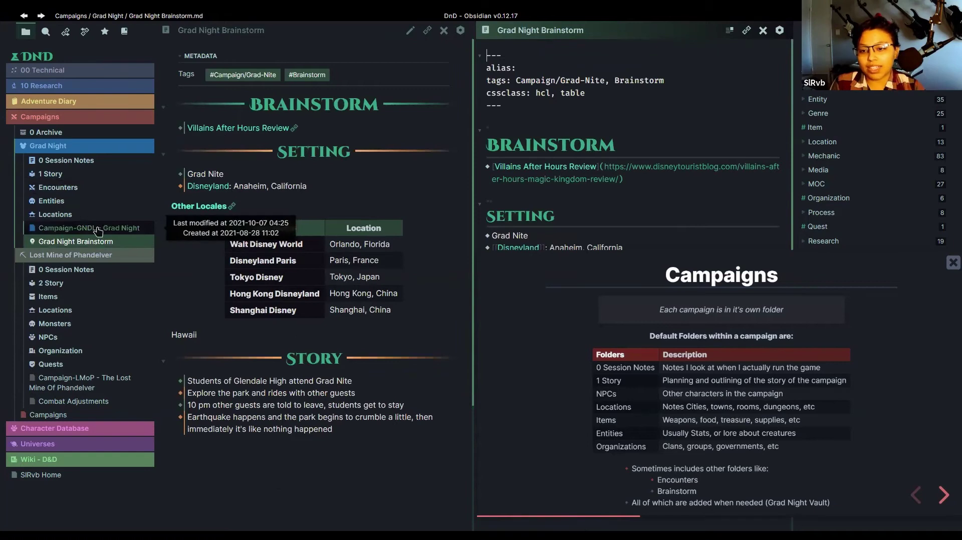
click(98, 231)
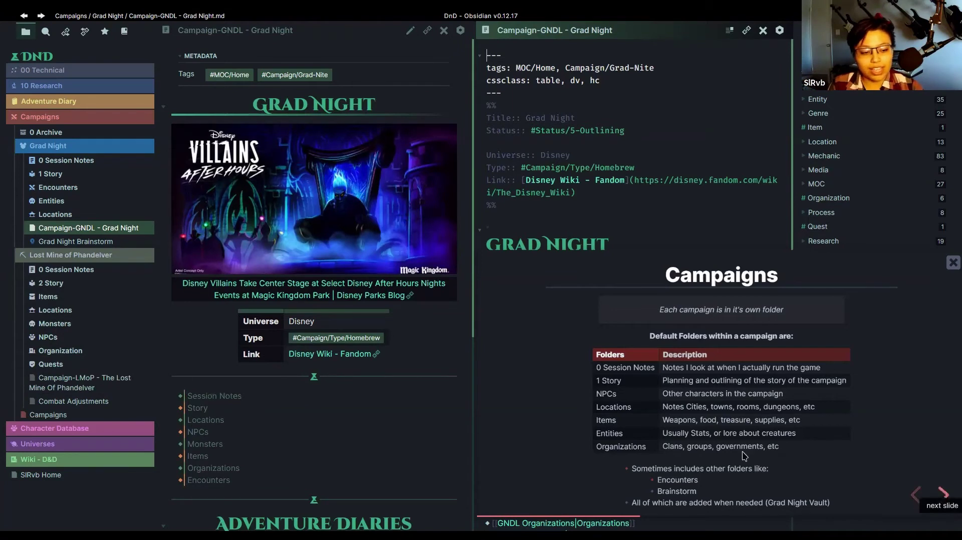
- Advance the presentation to the Campaign Files slide and examine the dataview query in the Campaigns note
key(Right)
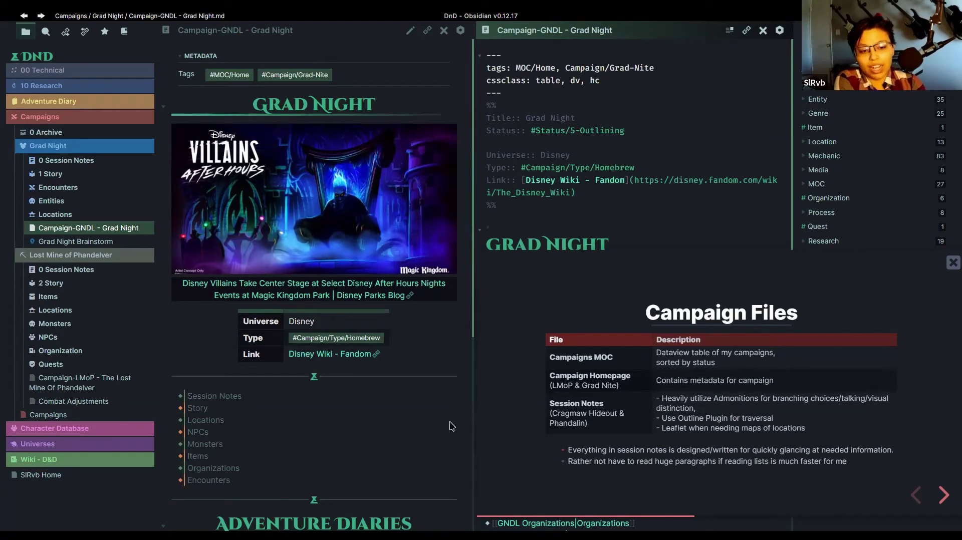
click(67, 415)
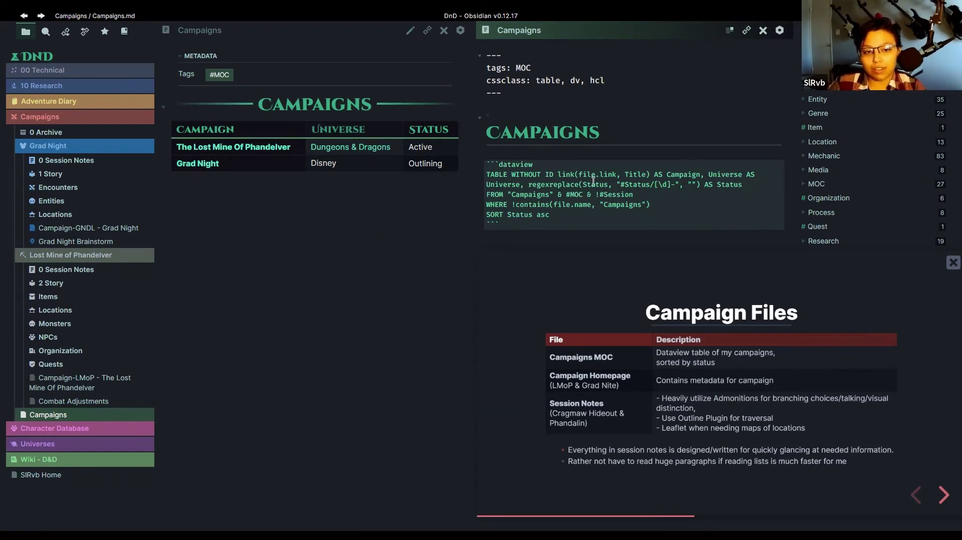
click(557, 224)
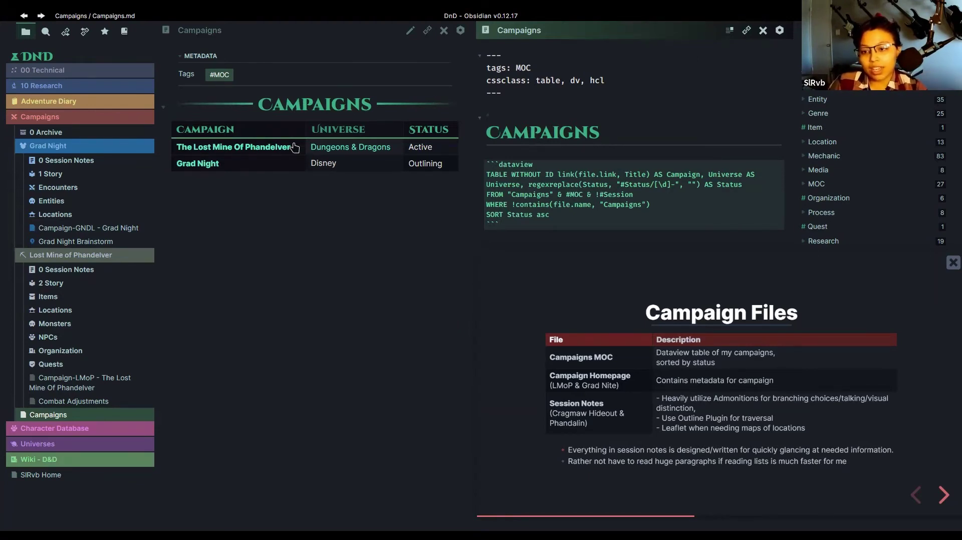
- Open The Lost Mine Of Phandelver homepage from the campaigns table and examine its layout and Universe and Type metadata fields
click(268, 151)
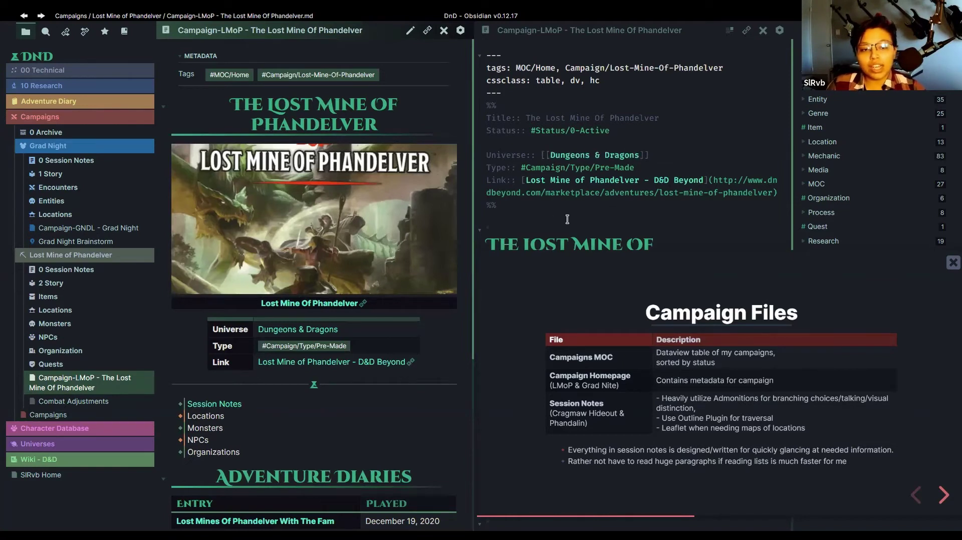
scroll(610, 205, down, 1)
scroll(611, 206, down, 3)
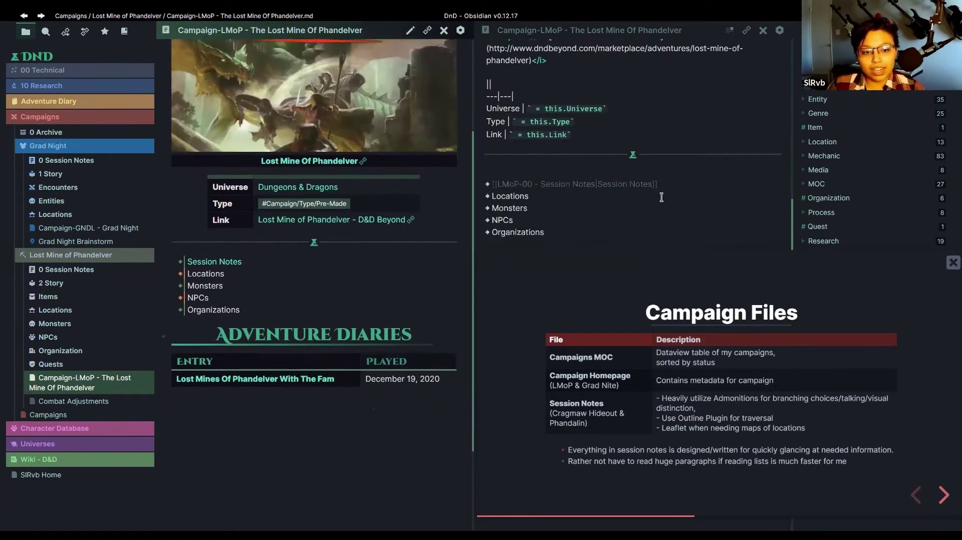
scroll(577, 195, up, 3)
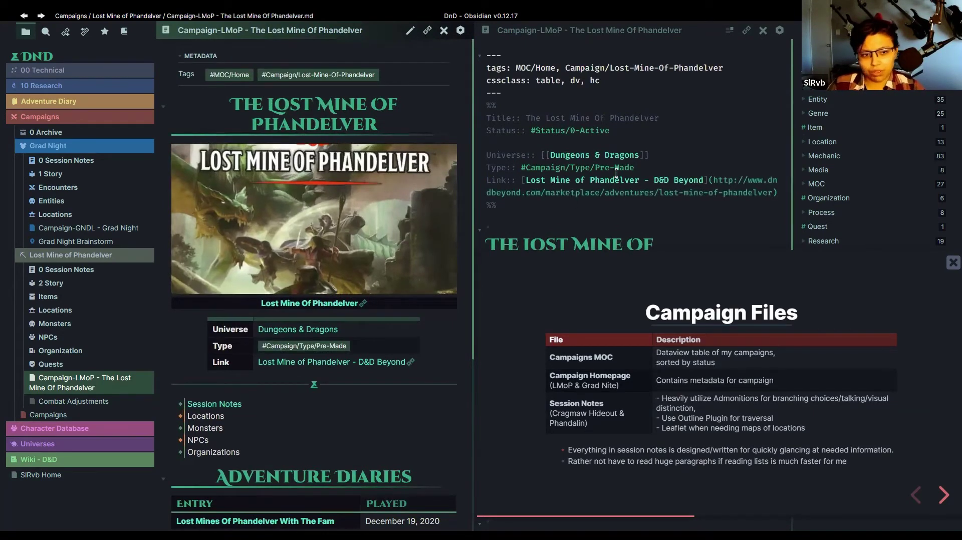
click(500, 159)
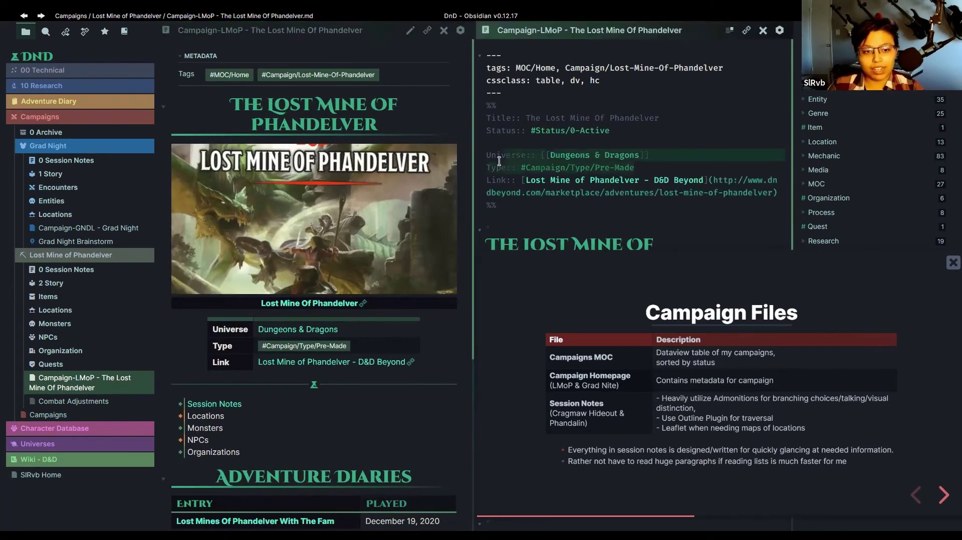
click(640, 167)
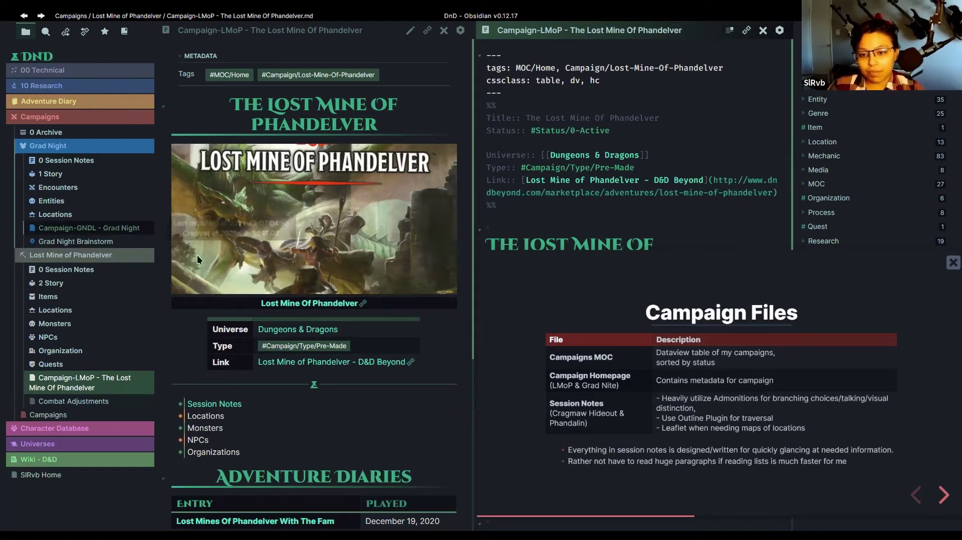
- Compare the Campaign-GNDL - Grad Night homepage with the Campaign-LMoP - The Lost Mine Of Phandelver homepage, including its section links and Adventure Diaries table
click(104, 229)
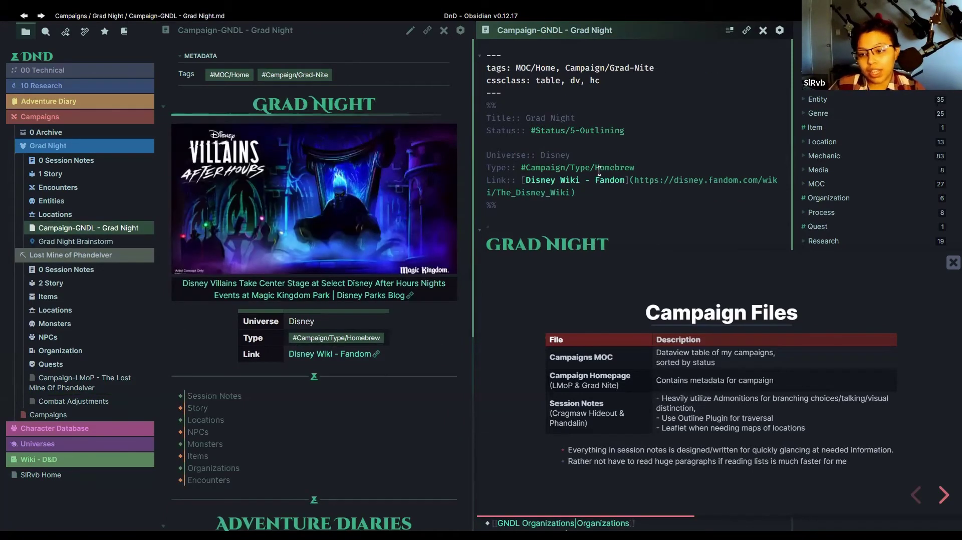
click(75, 381)
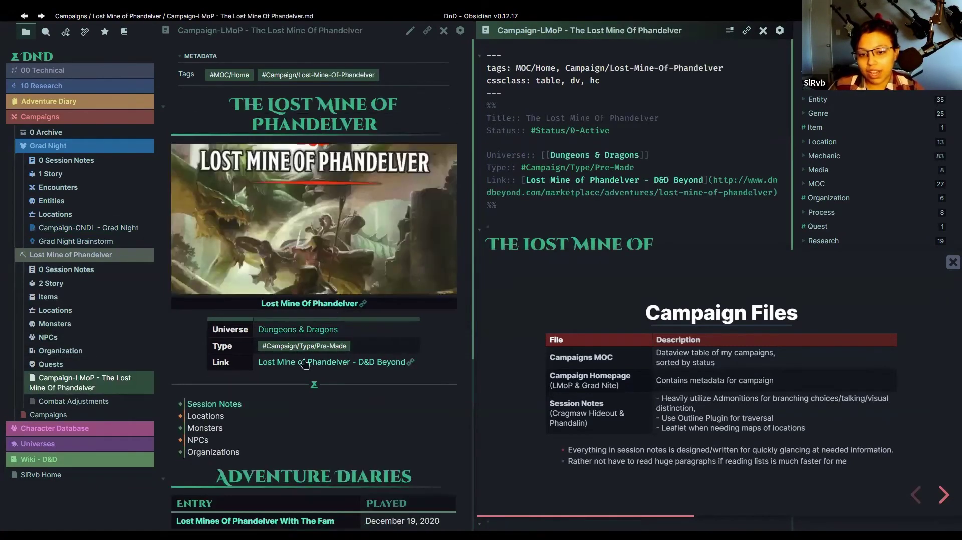
scroll(264, 377, down, 2)
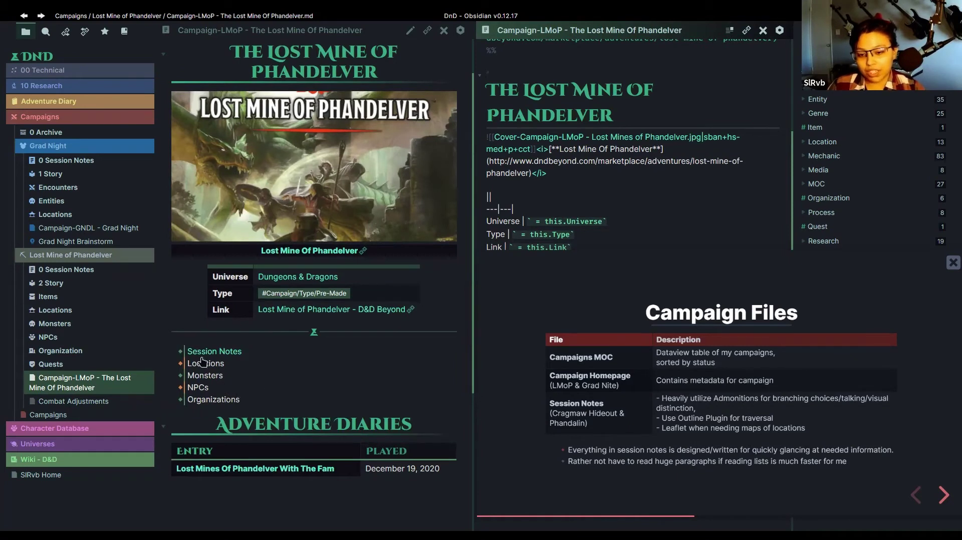
scroll(287, 385, up, 2)
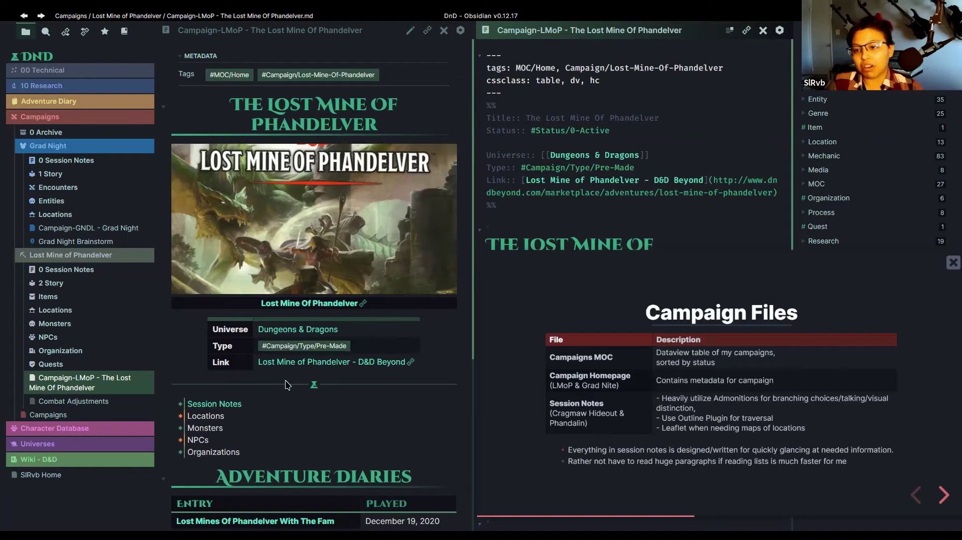
click(104, 228)
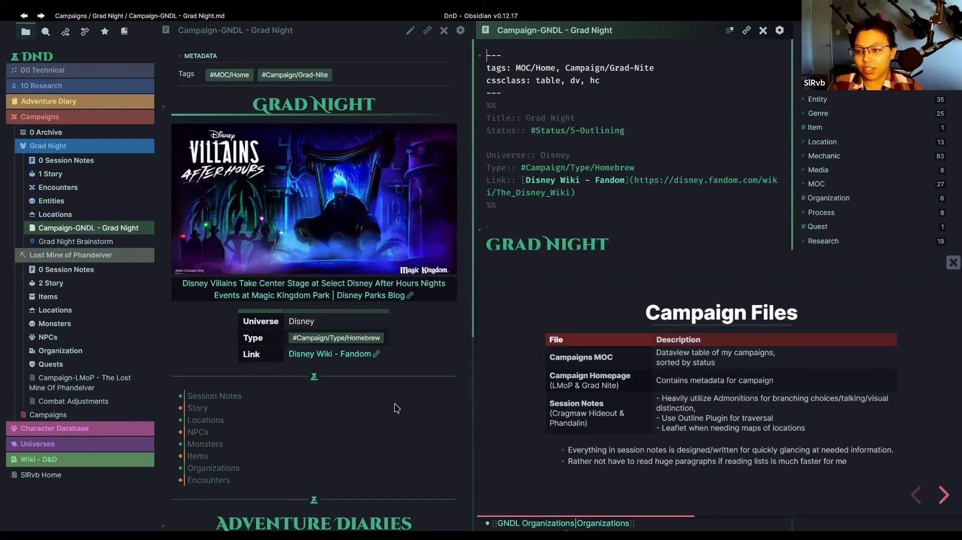
- Collapse the Grad Night folder, expand Lost Mine of Phandelver's 0 Session Notes, and view the LMoP-00 - Session Notes and LMoP-01 - Introductions notes
click(48, 146)
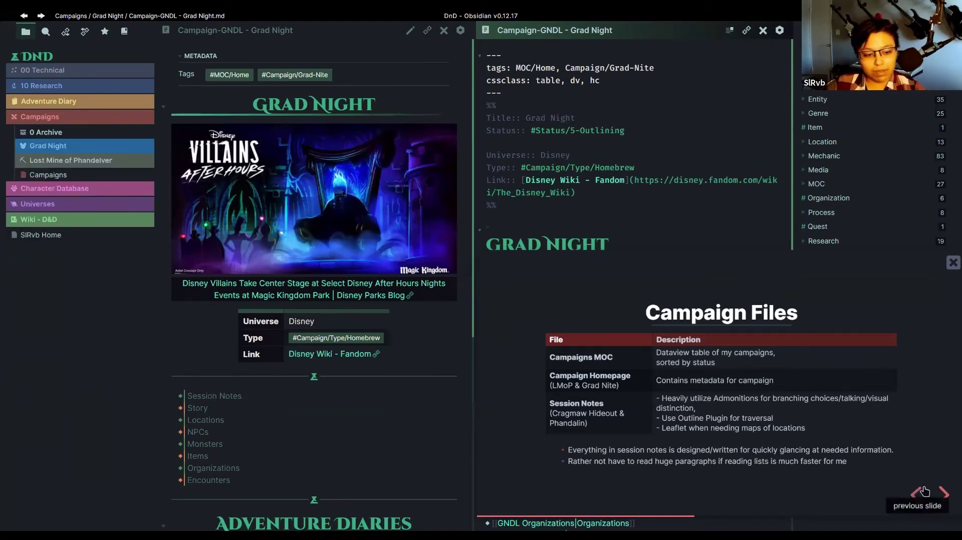
click(70, 160)
click(116, 175)
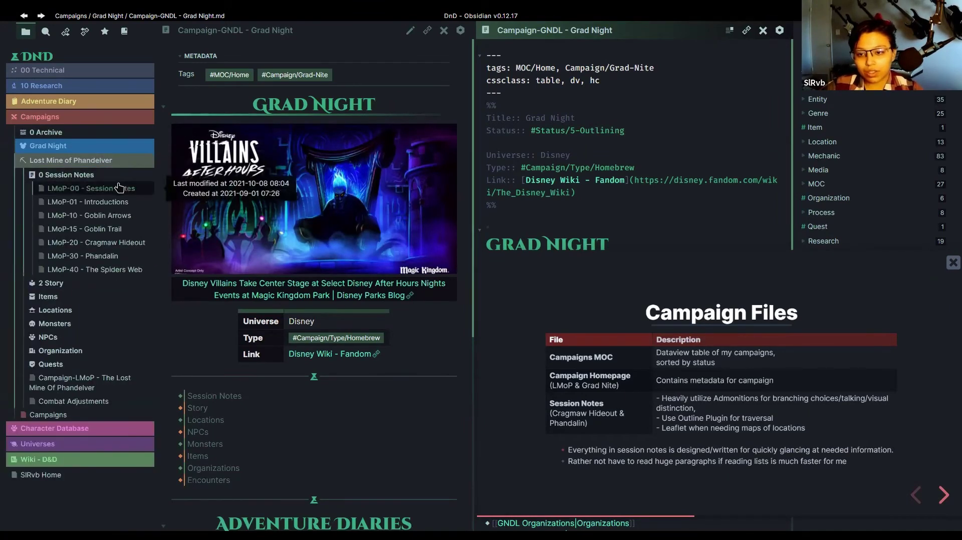
click(124, 189)
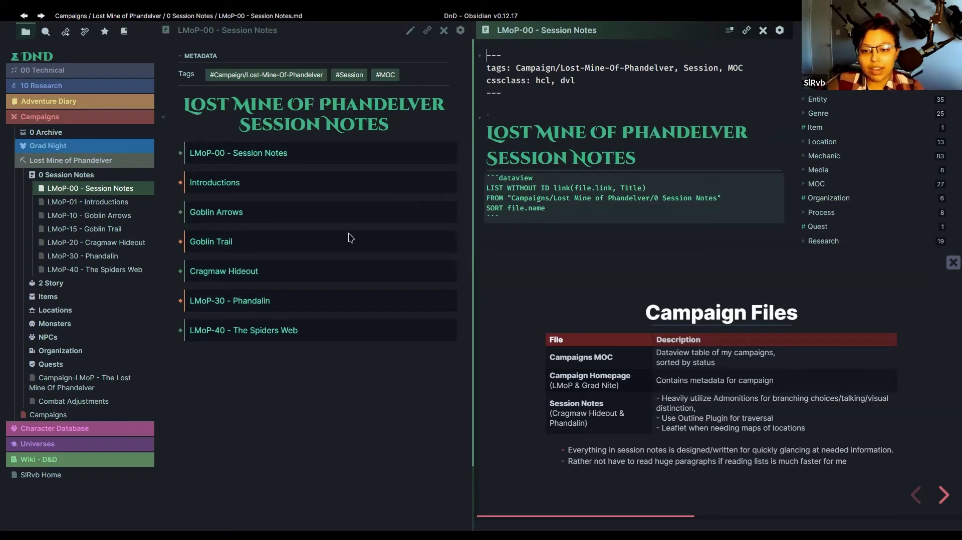
click(85, 202)
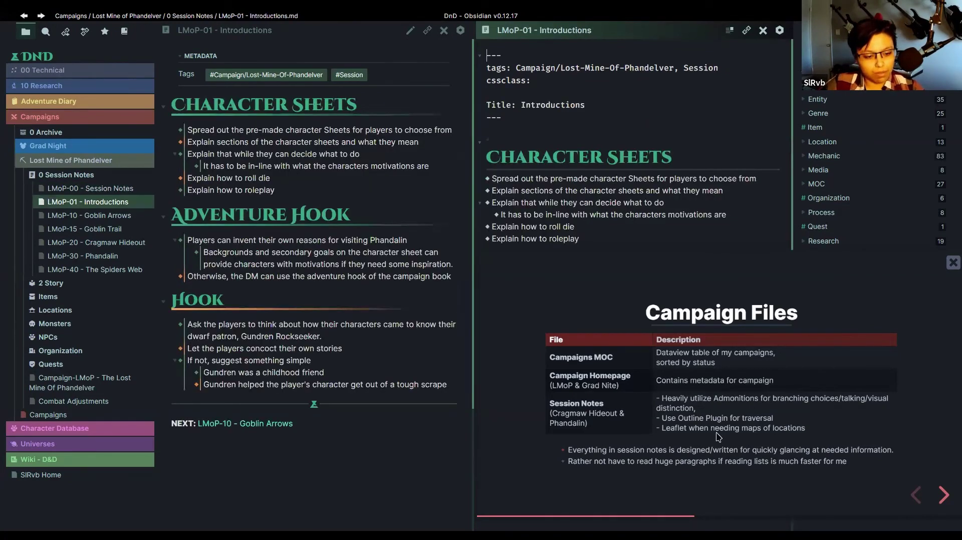
- Open the LMoP-20 - Cragmaw Hideout note and examine its map, leaflet code block and the Recite callout under Cave Mouth
click(94, 244)
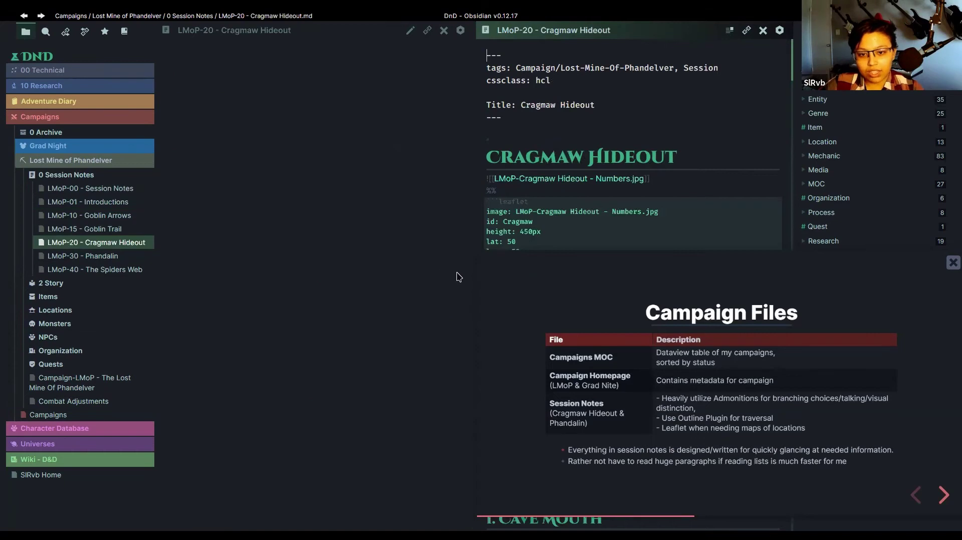
scroll(431, 240, down, 5)
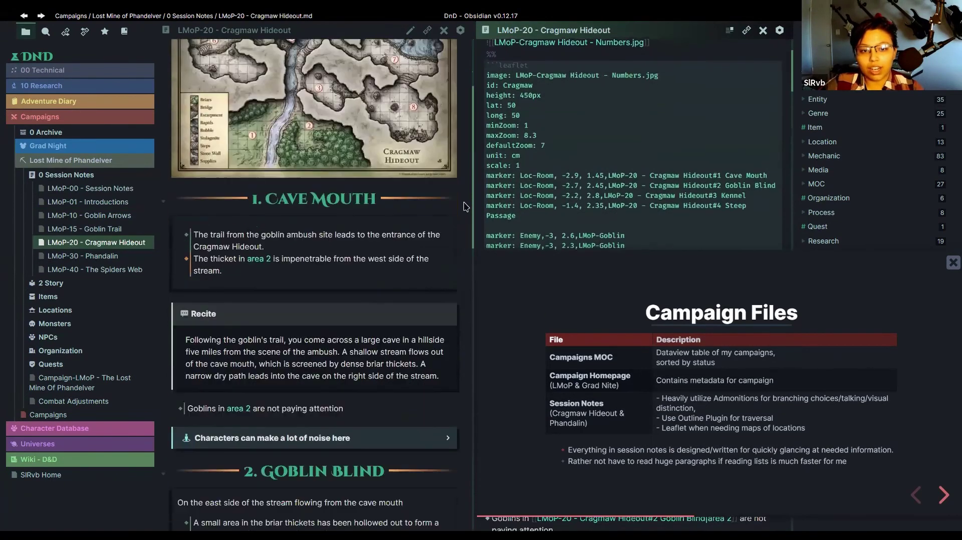
scroll(407, 320, up, 6)
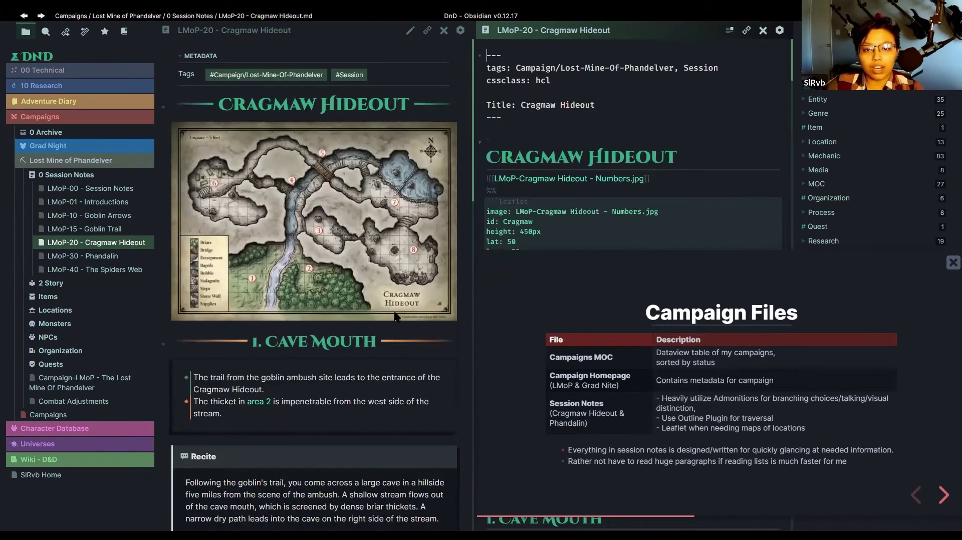
scroll(243, 297, down, 2)
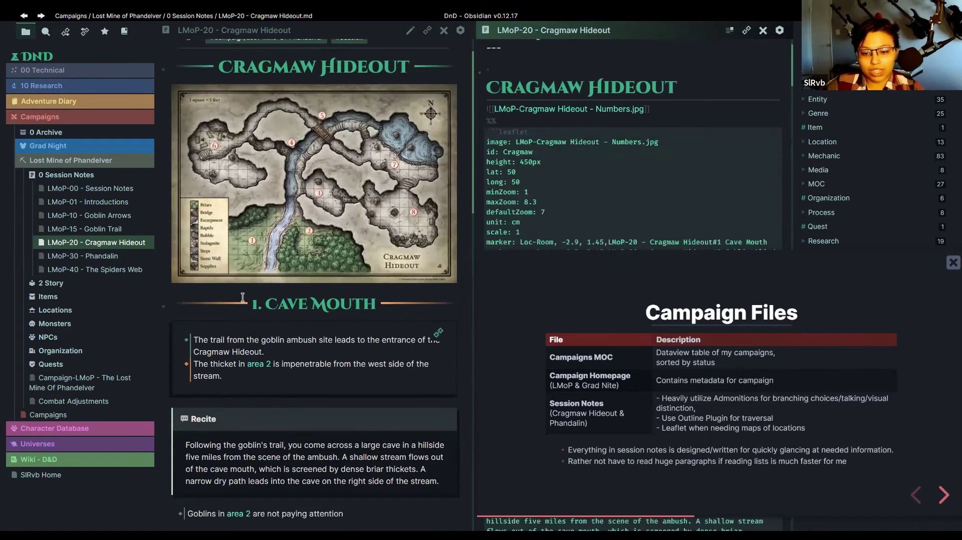
scroll(242, 297, down, 4)
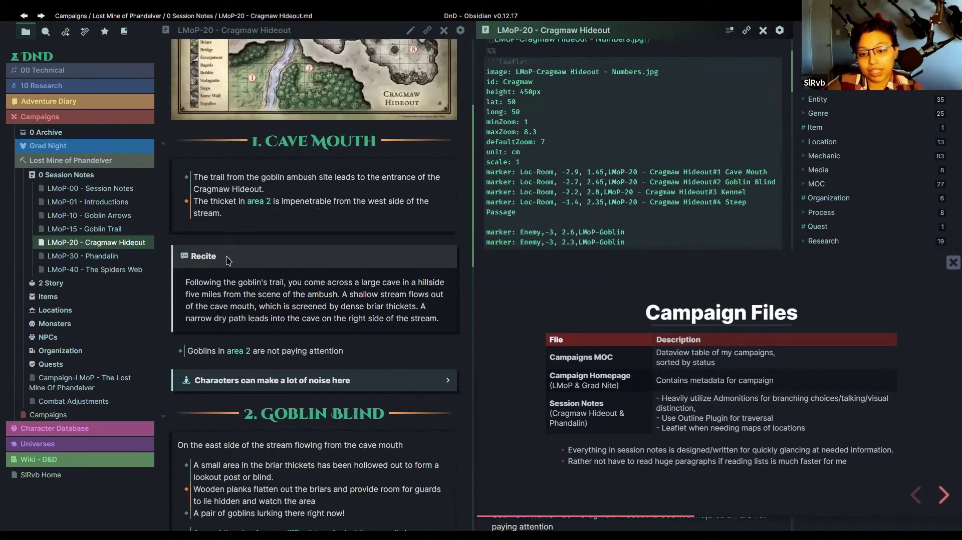
click(313, 299)
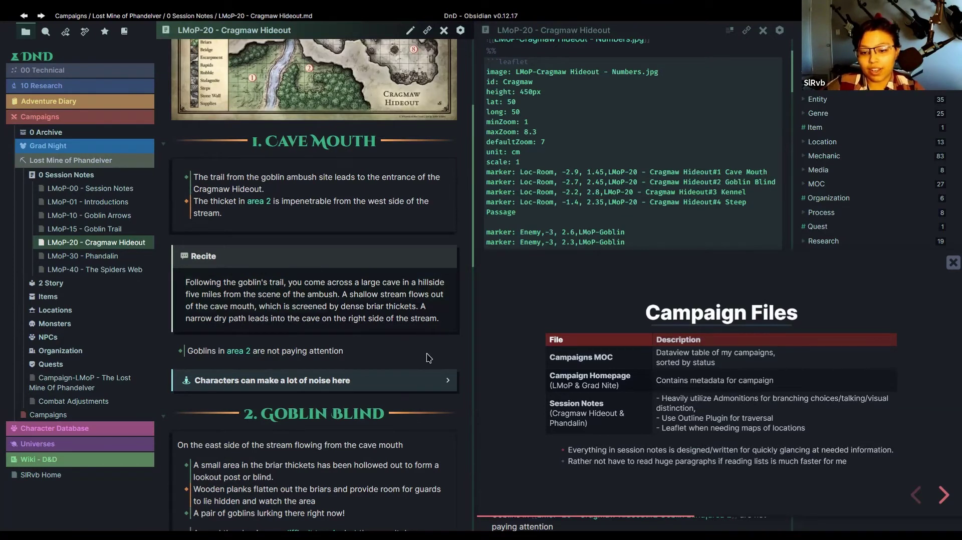
- Expand the "Characters can make a lot of noise here" callout to examine its contents, and leave it collapsed
scroll(429, 356, down, 3)
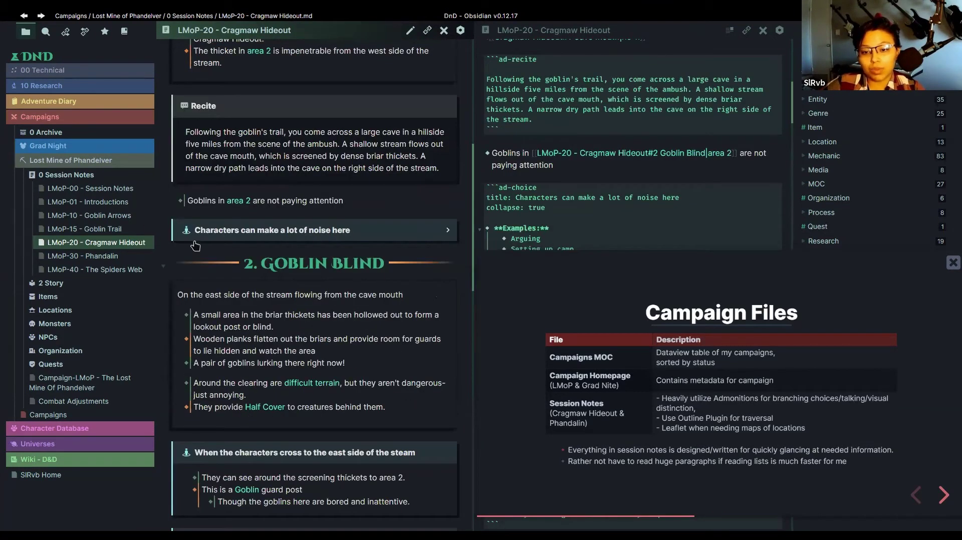
click(383, 239)
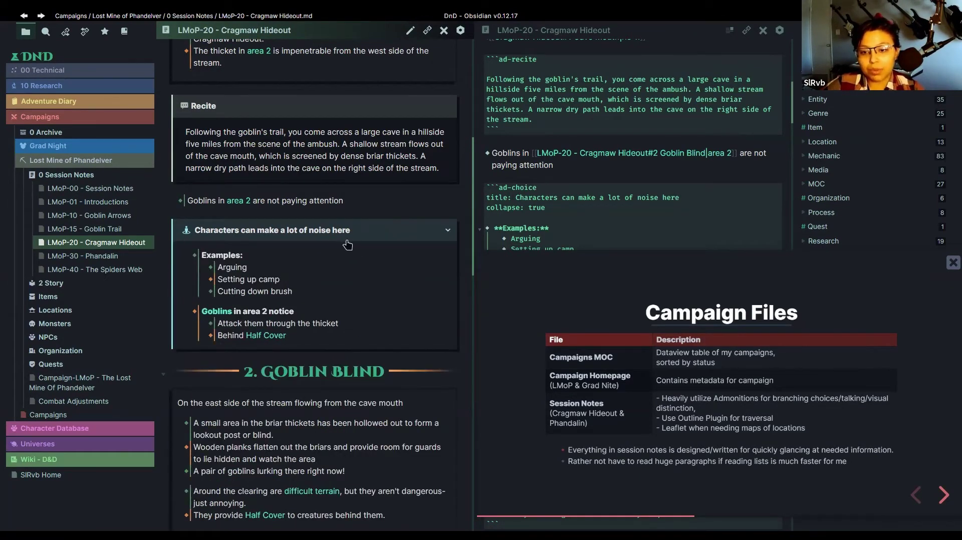
click(372, 241)
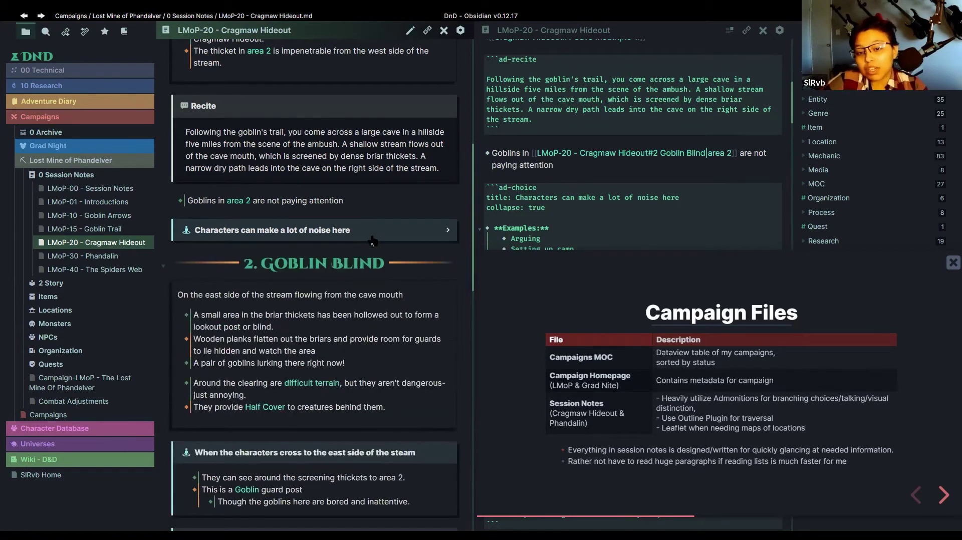
click(403, 238)
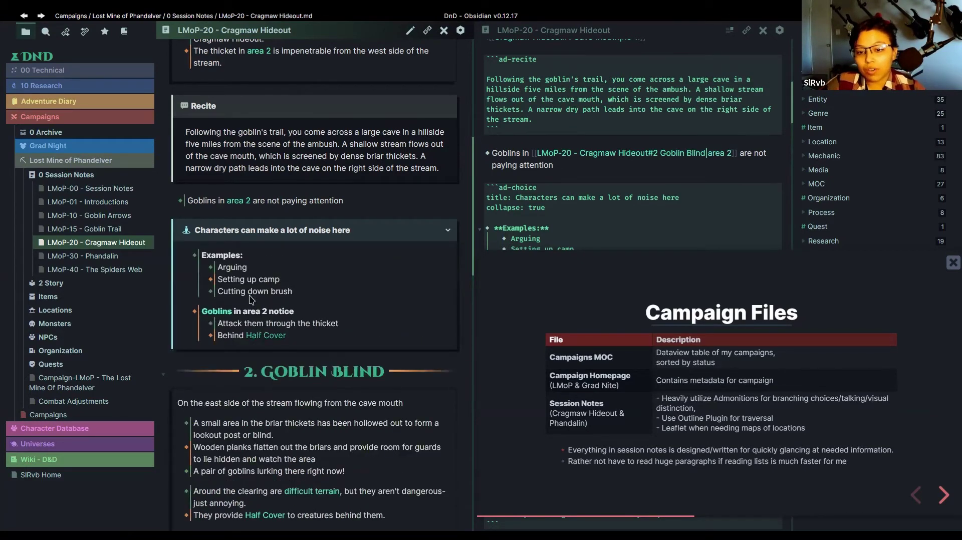
click(359, 230)
scroll(381, 266, down, 3)
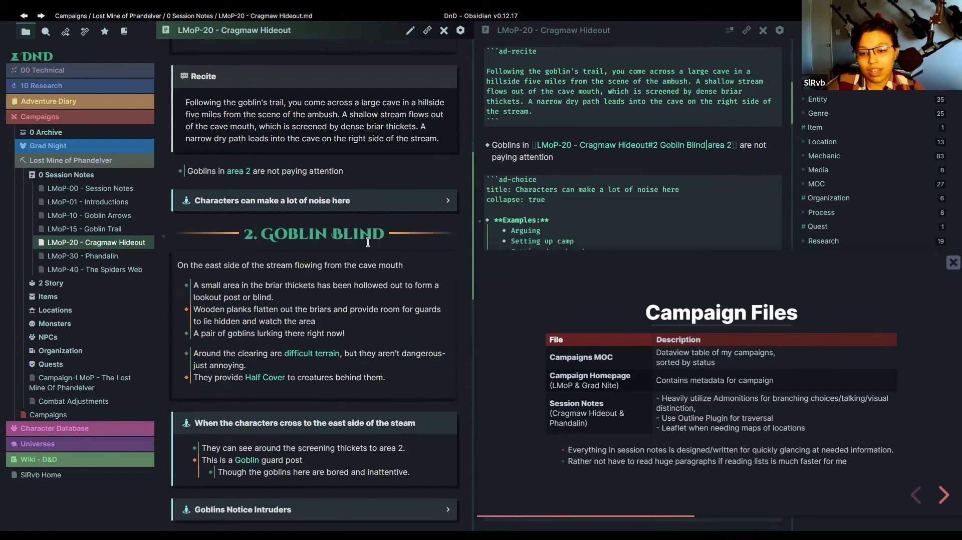
- Follow the Cave Mouth embed to its source Cragmaw Hideout location note, browse its sections and return to the session note
scroll(353, 269, up, 4)
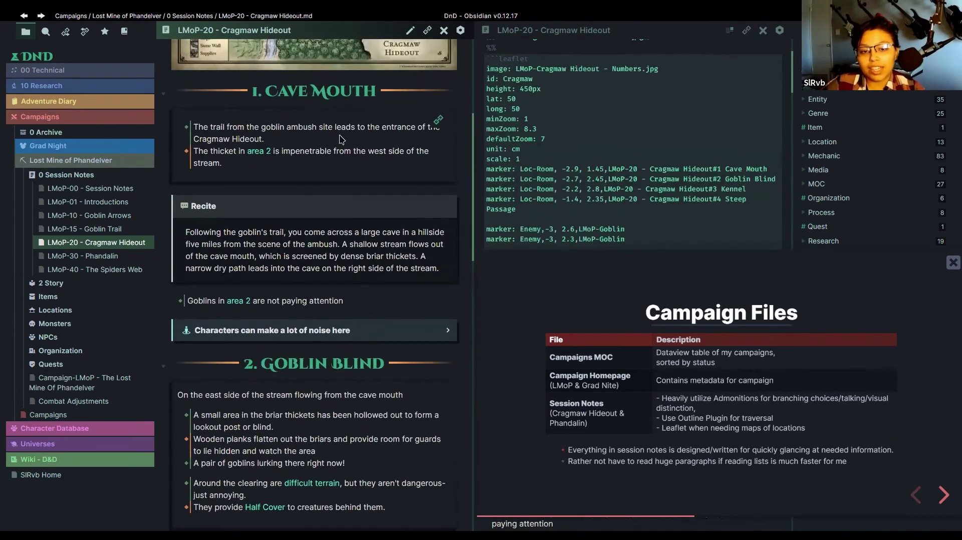
click(440, 121)
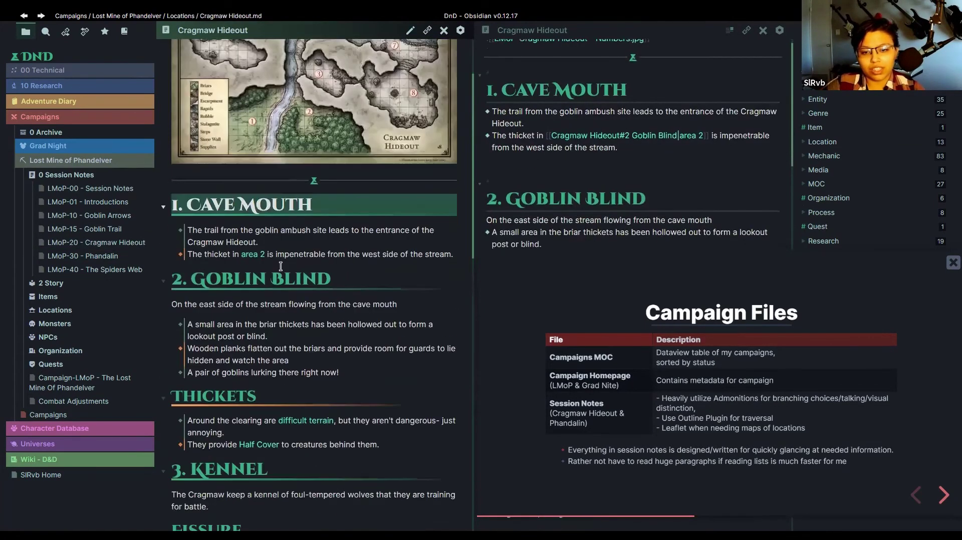
scroll(280, 266, down, 14)
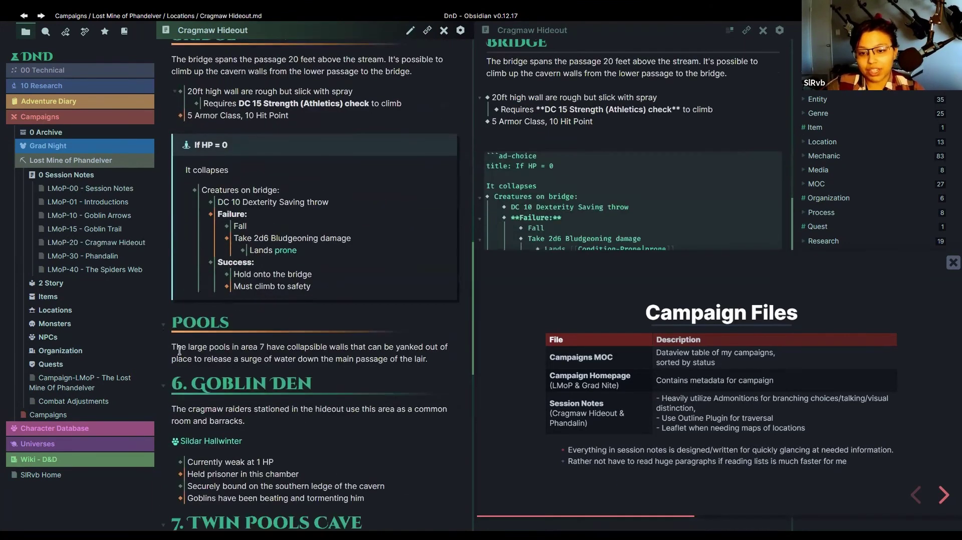
scroll(374, 344, down, 3)
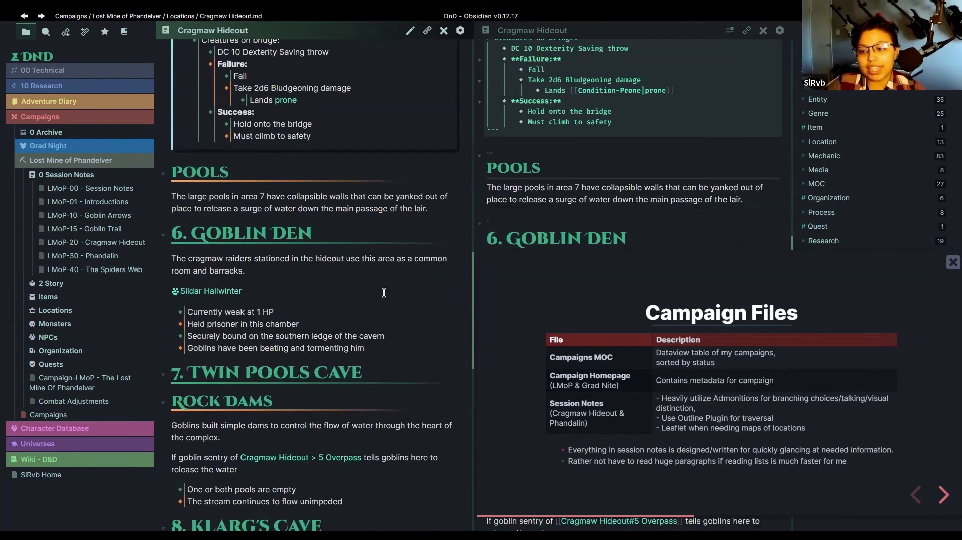
scroll(265, 260, up, 8)
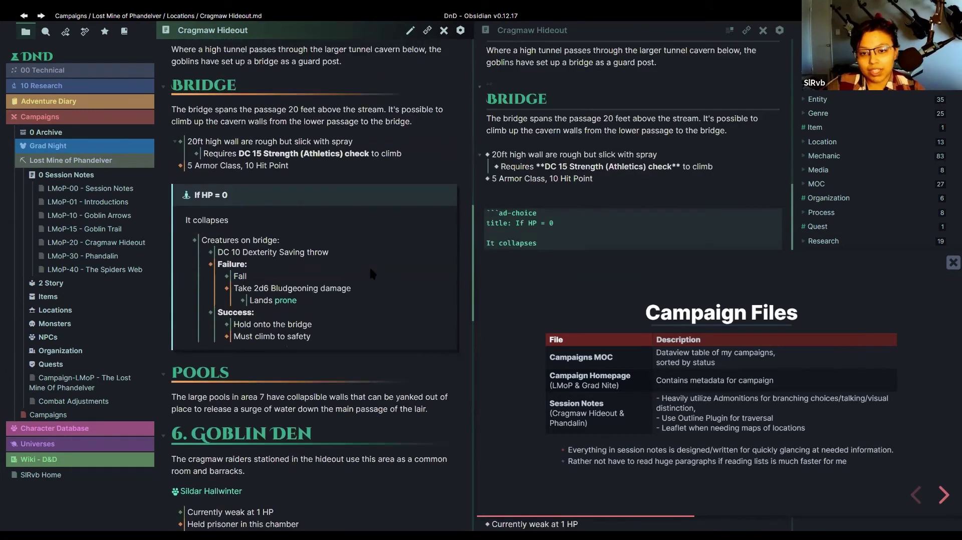
key(ctrl+alt+Left)
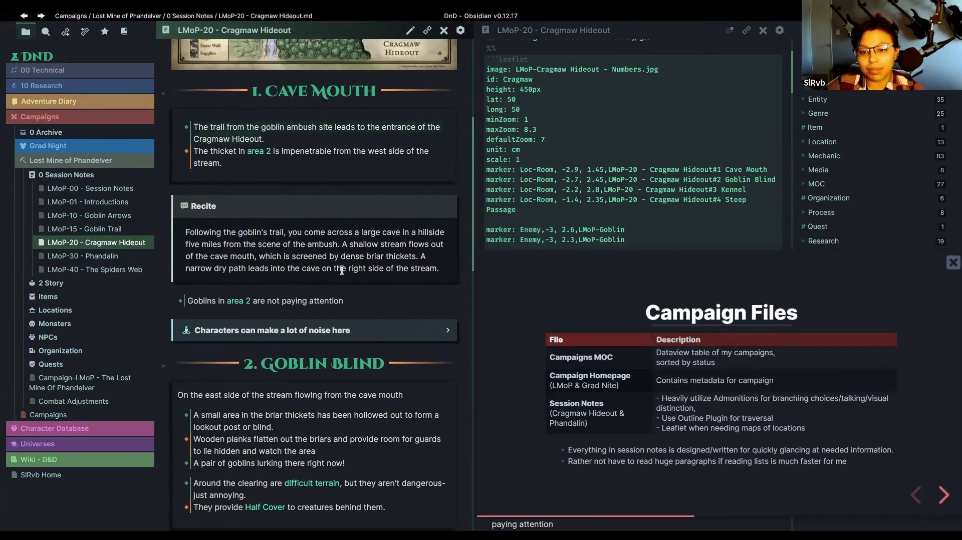
- Check the collapsible Goblins Notice Intruders, Goblins Don't Notice Intruders and Players Spotting the Goblins callouts in the Goblin Blind section, leaving them collapsed
scroll(363, 294, down, 4)
scroll(362, 294, down, 3)
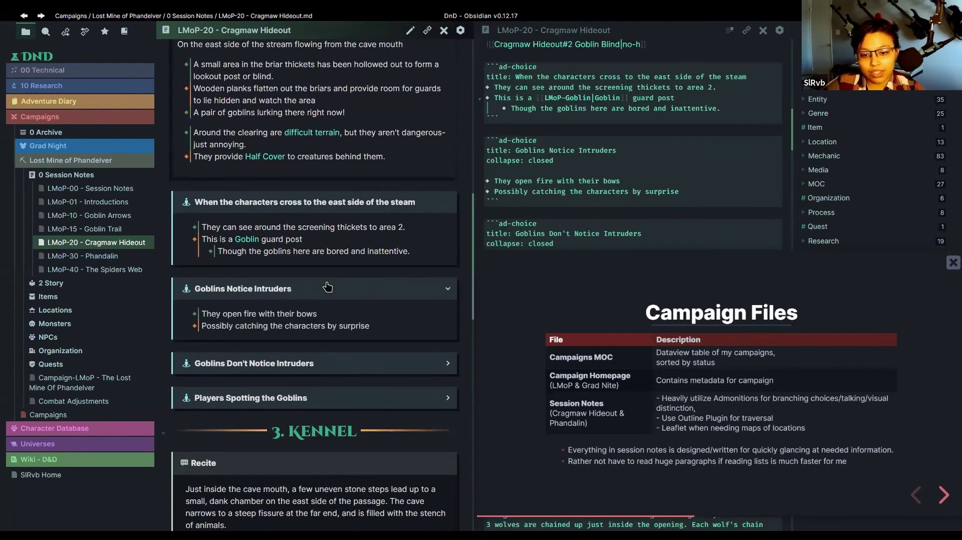
click(319, 321)
click(321, 324)
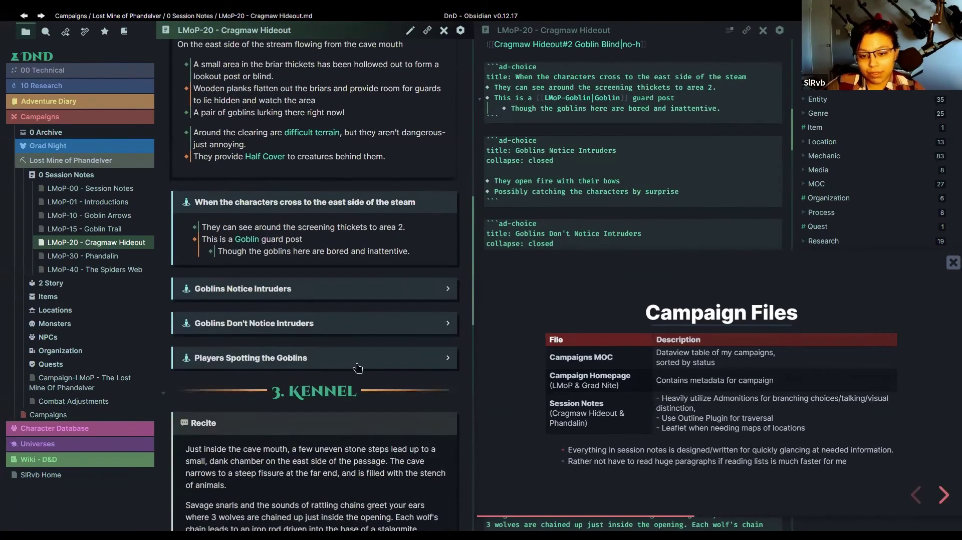
click(334, 361)
click(350, 365)
- Examine the callout about a goblin noticing the characters without attacking, just above the Western Passage section, and leave it collapsed
scroll(357, 307, down, 7)
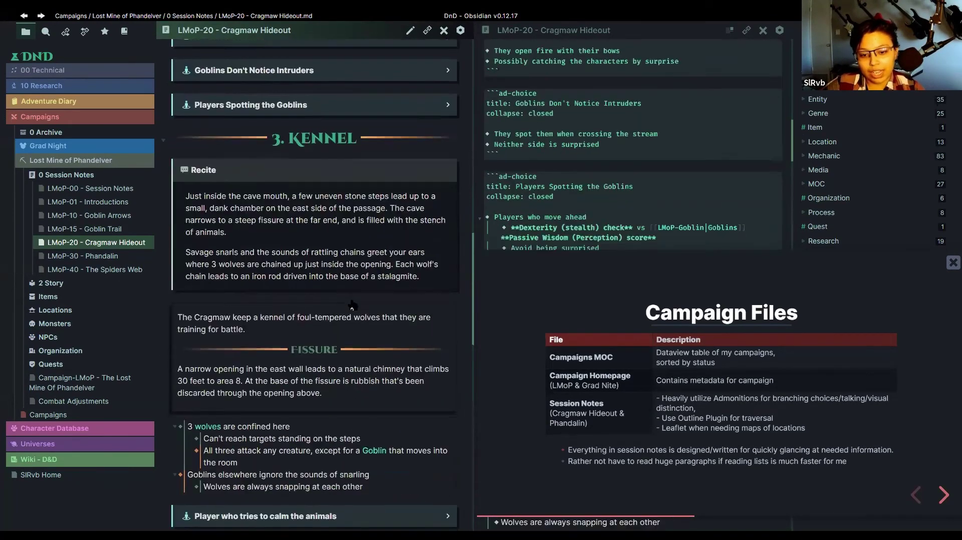
scroll(357, 307, down, 9)
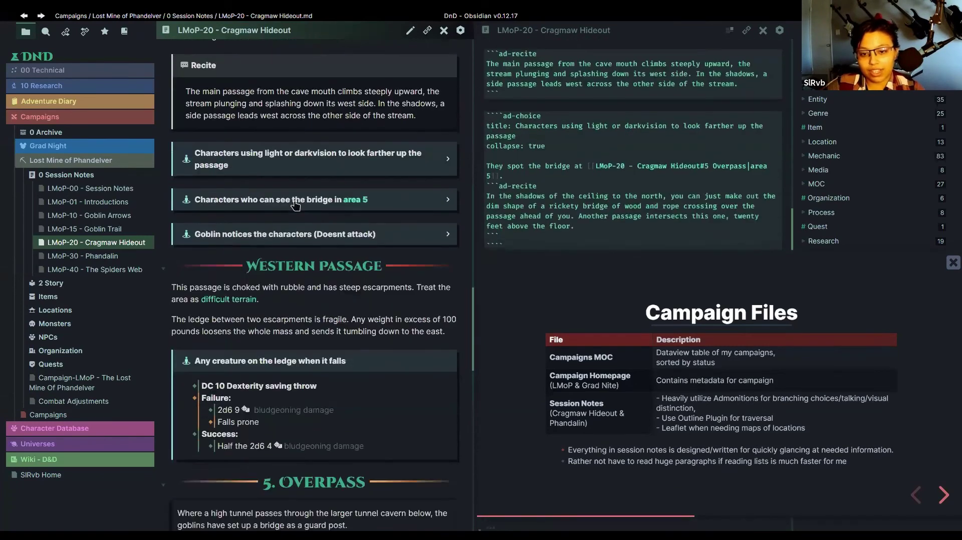
click(299, 241)
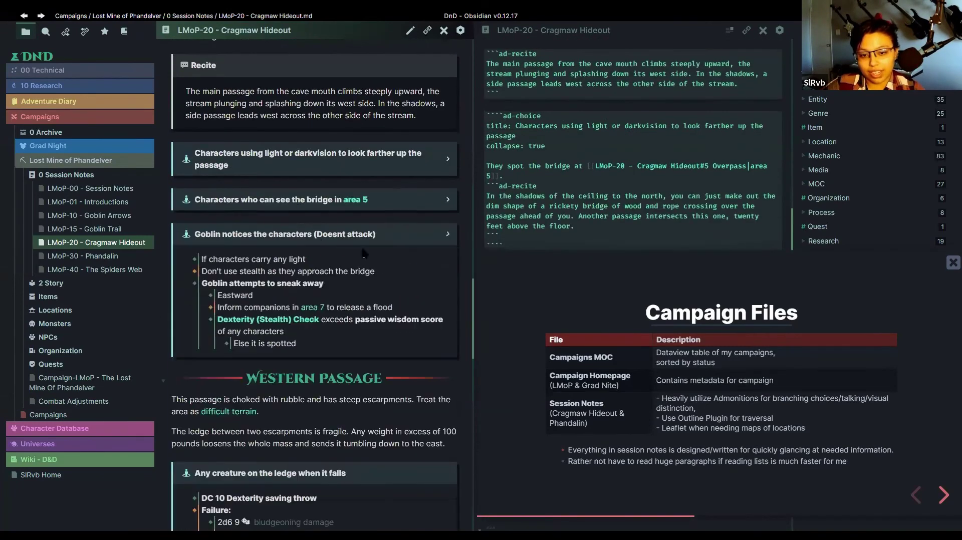
click(307, 241)
- Reroll the inline 2d6 dice for the failure and success damage in the "Any creature on the ledge when it falls" callout
scroll(288, 277, down, 4)
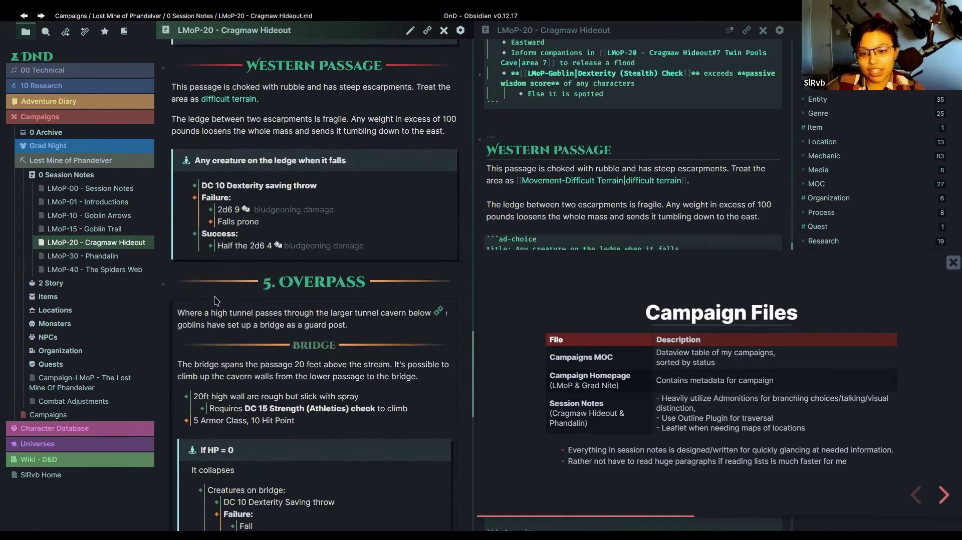
mouse_move(247, 216)
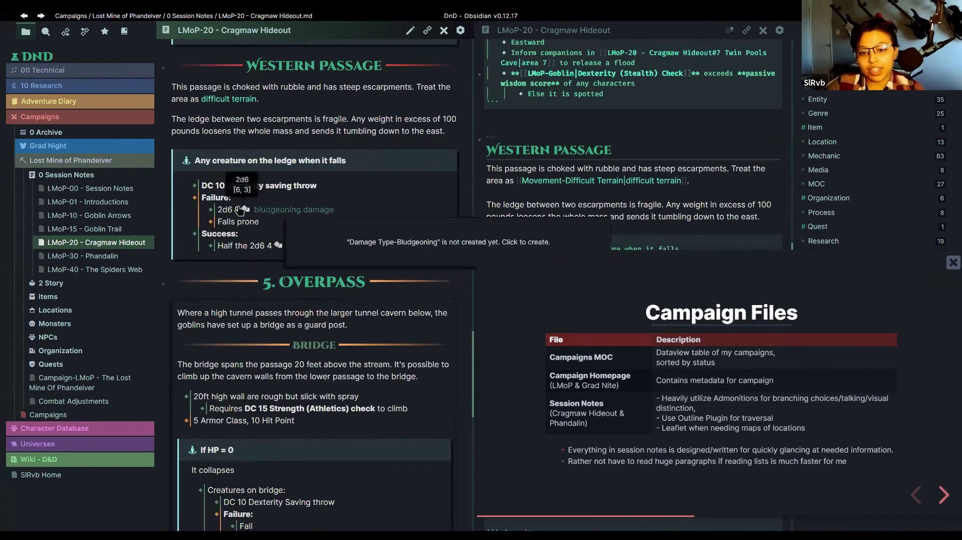
click(246, 212)
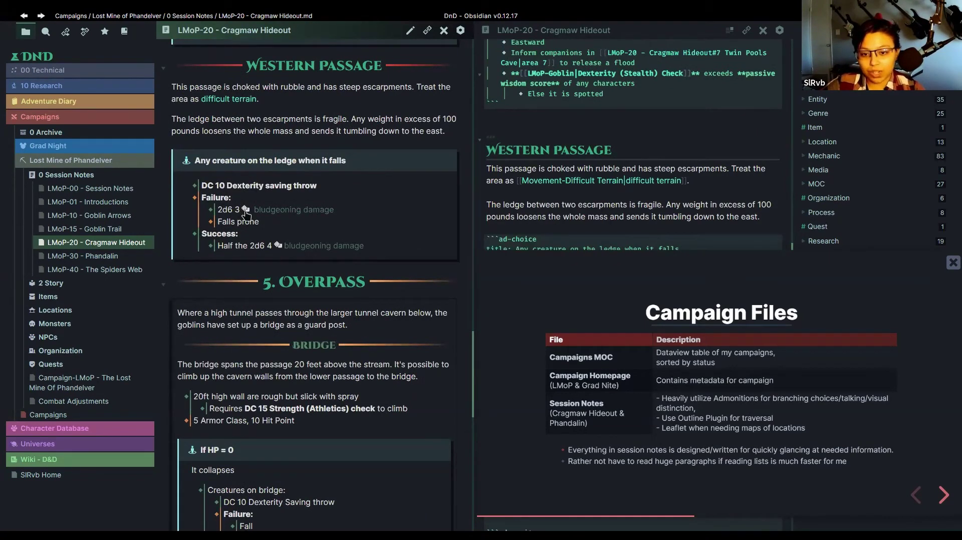
click(246, 209)
click(278, 245)
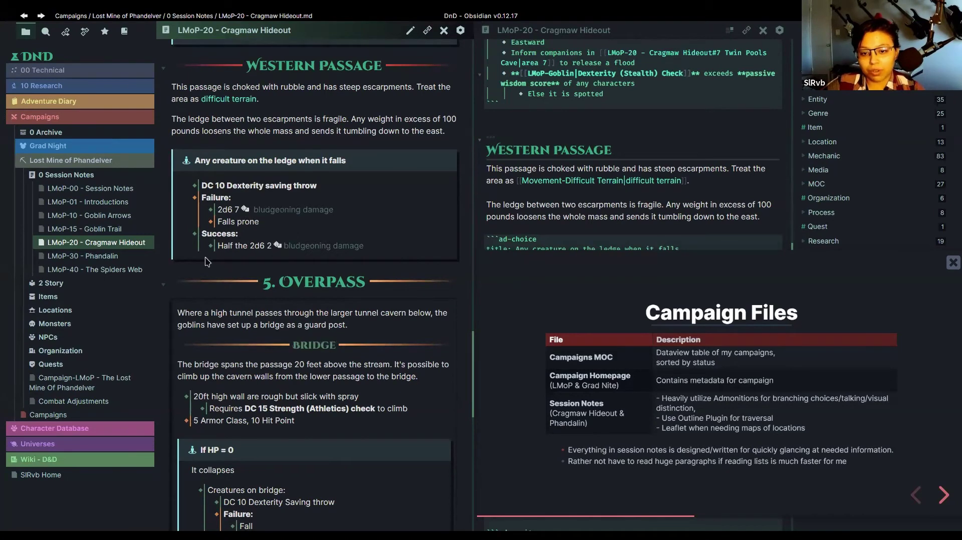
- Roll the failure and success bludgeoning damage dice again in the ledge-fall callout under Western Passage
mouse_move(244, 217)
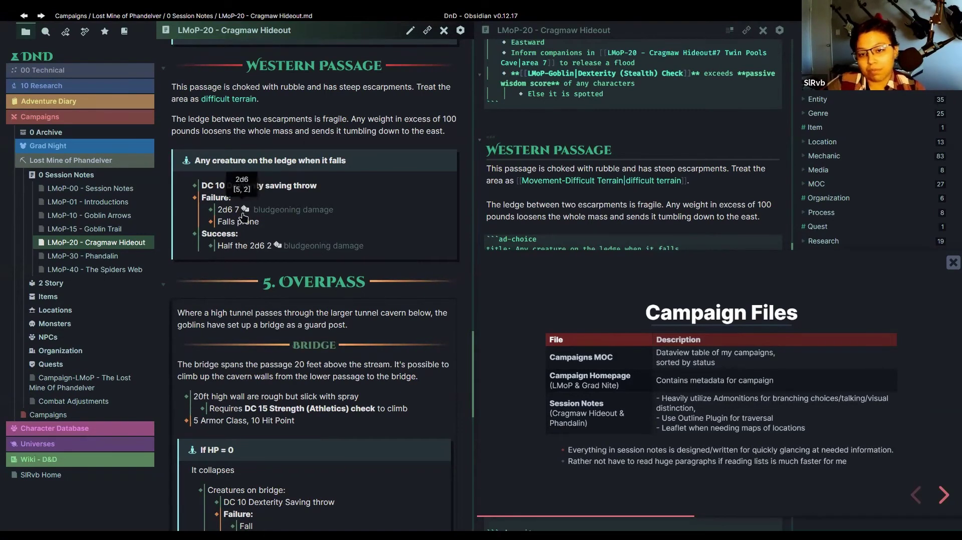
click(244, 216)
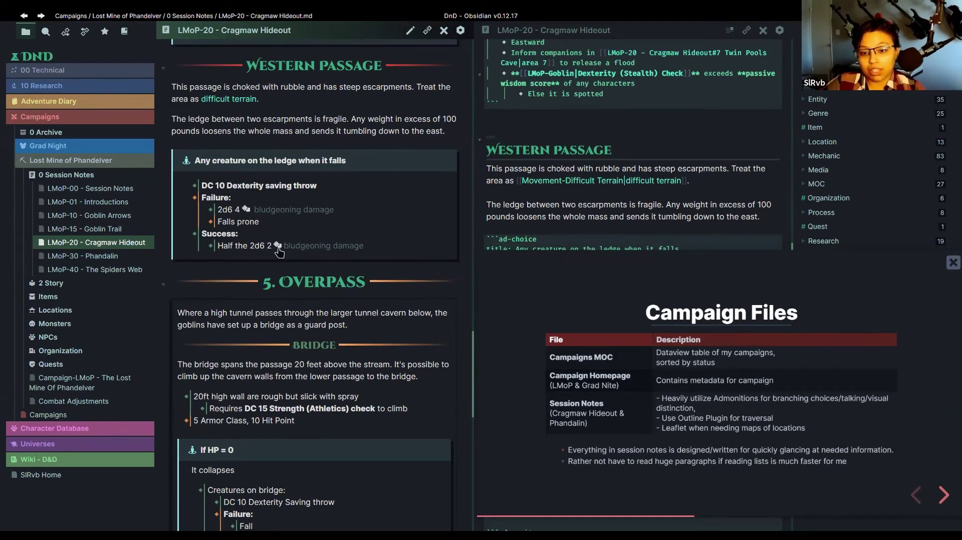
click(278, 248)
click(238, 212)
- Look over the Overpass section down to Flood, and back up through the Steep Passage and Kennel sections of the Cragmaw Hideout note
scroll(301, 341, down, 6)
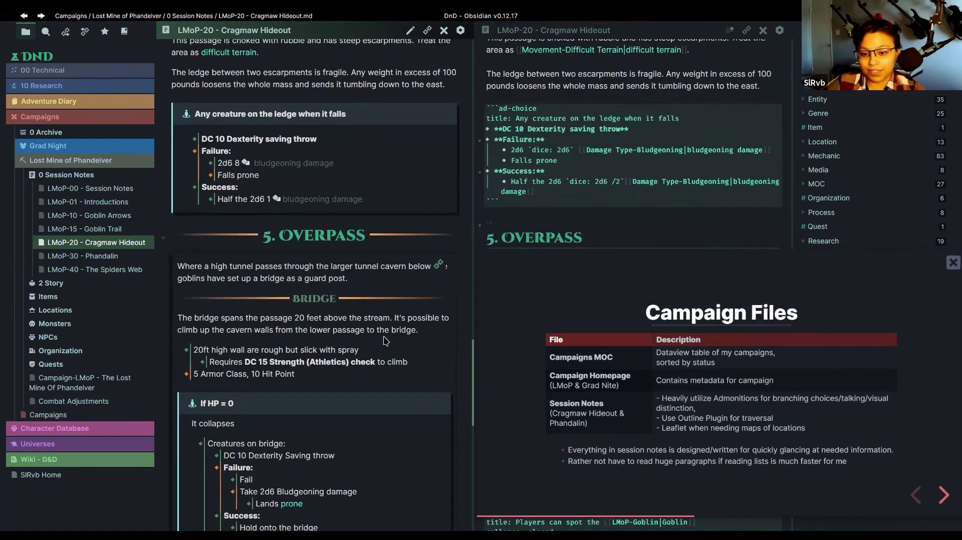
scroll(273, 357, down, 5)
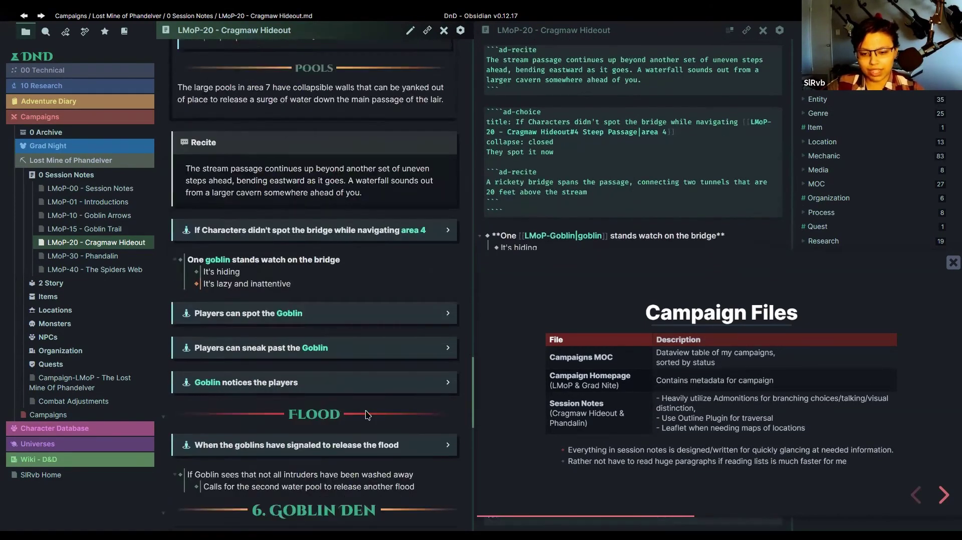
scroll(273, 357, up, 8)
scroll(315, 294, up, 2)
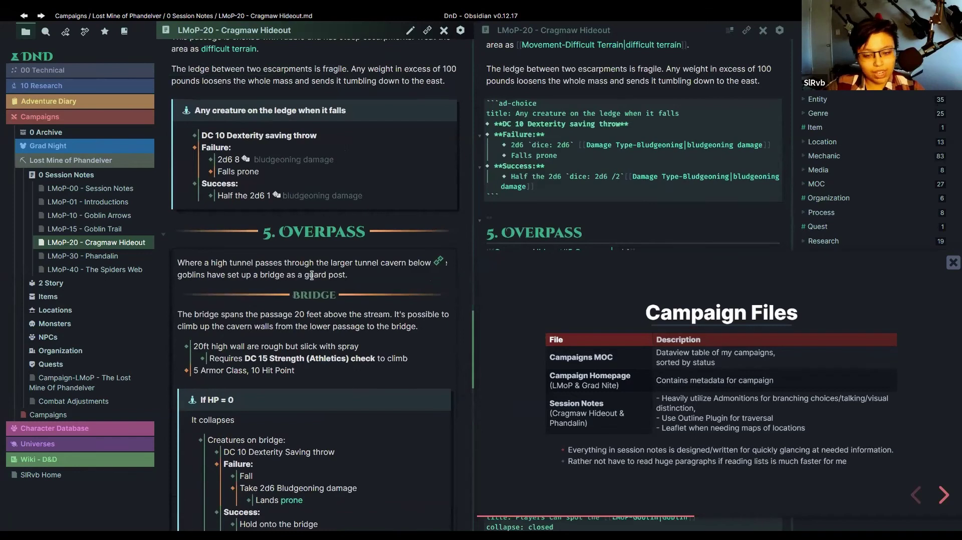
scroll(314, 294, up, 5)
scroll(314, 294, up, 5)
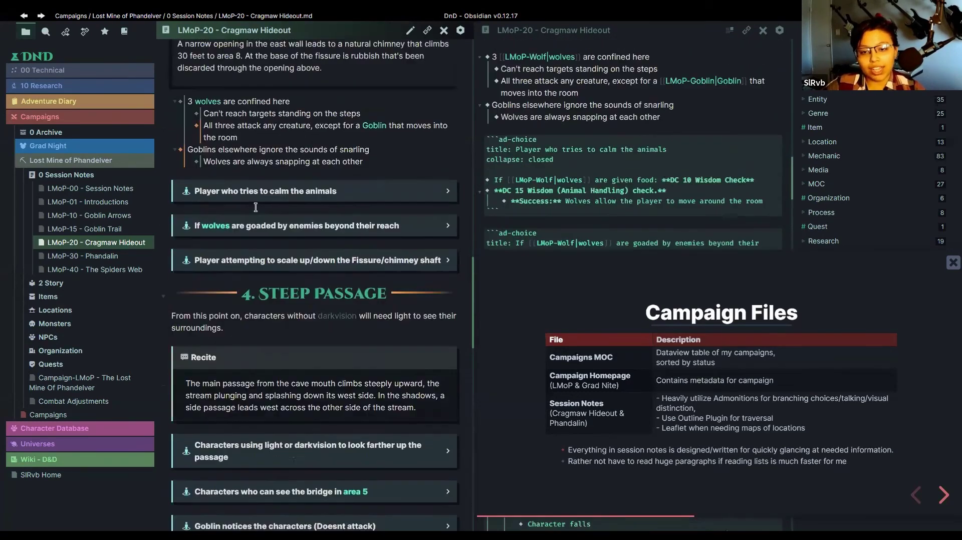
scroll(245, 357, up, 4)
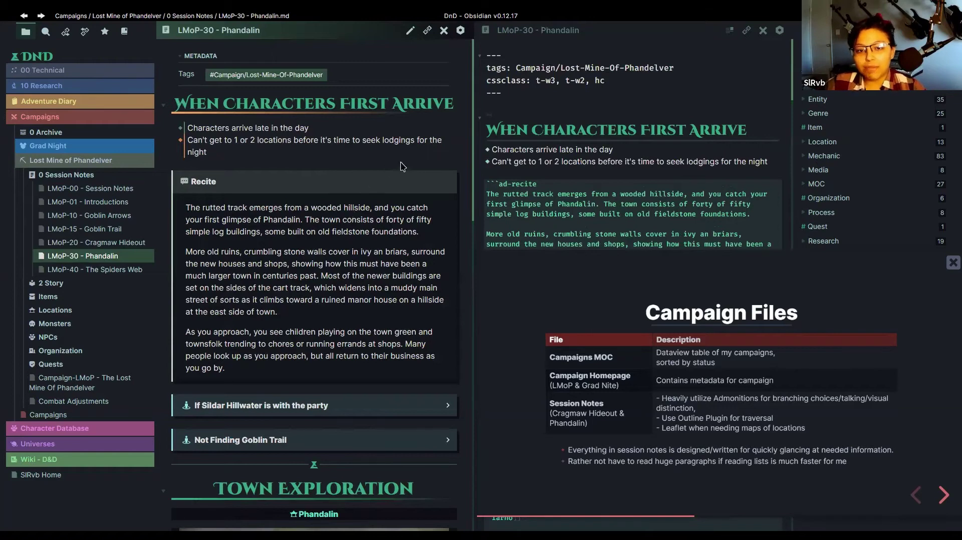
- Find the Town Exploration section in the LMoP-30 - Phandalin note and reset its town map to the default view
scroll(413, 194, down, 3)
scroll(434, 171, down, 6)
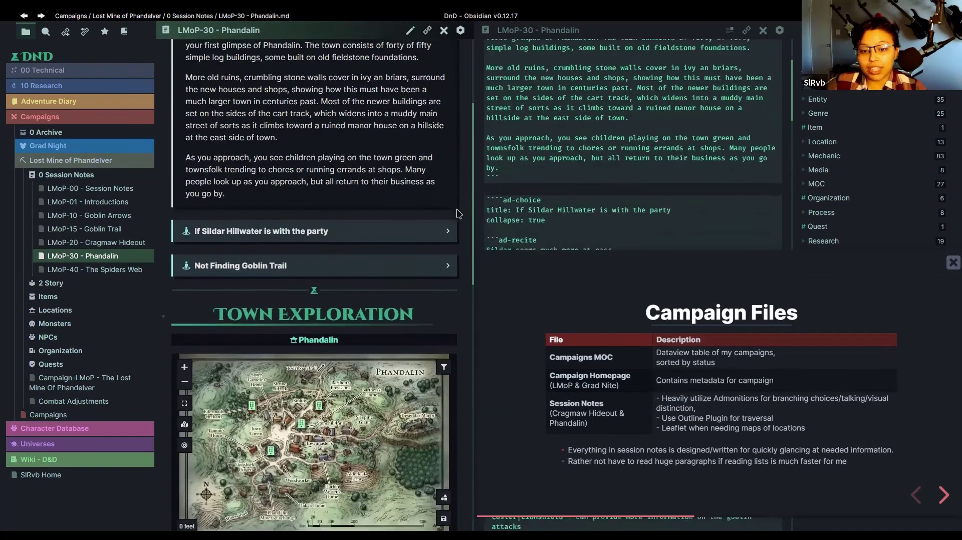
scroll(422, 283, down, 2)
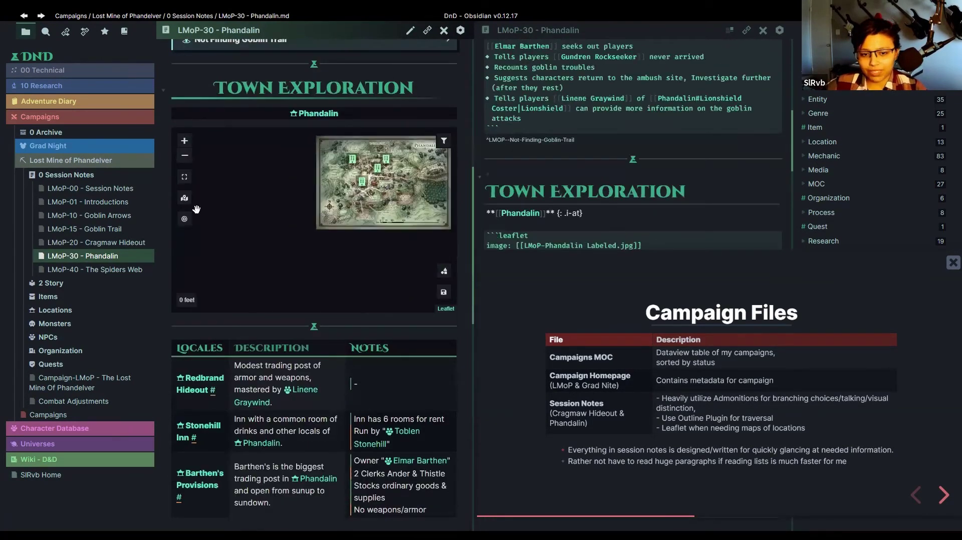
click(185, 219)
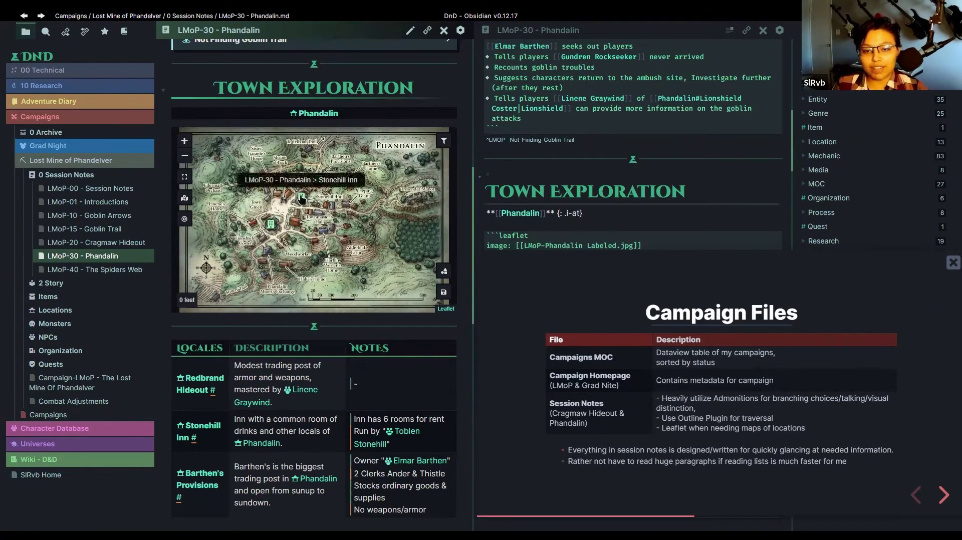
- Follow the Stonehill Inn marker on the Phandalin map to the Stonehill Inn section
mouse_move(301, 198)
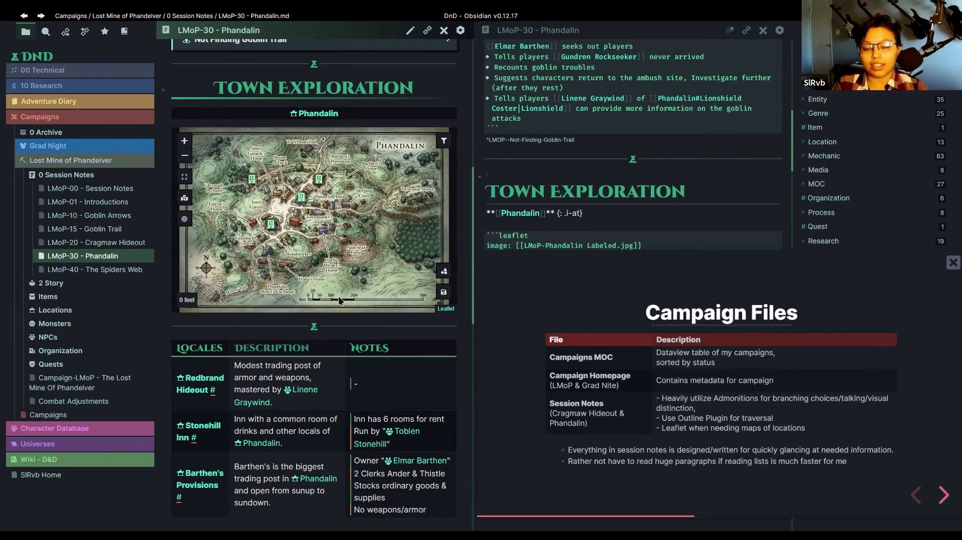
scroll(290, 191, down, 5)
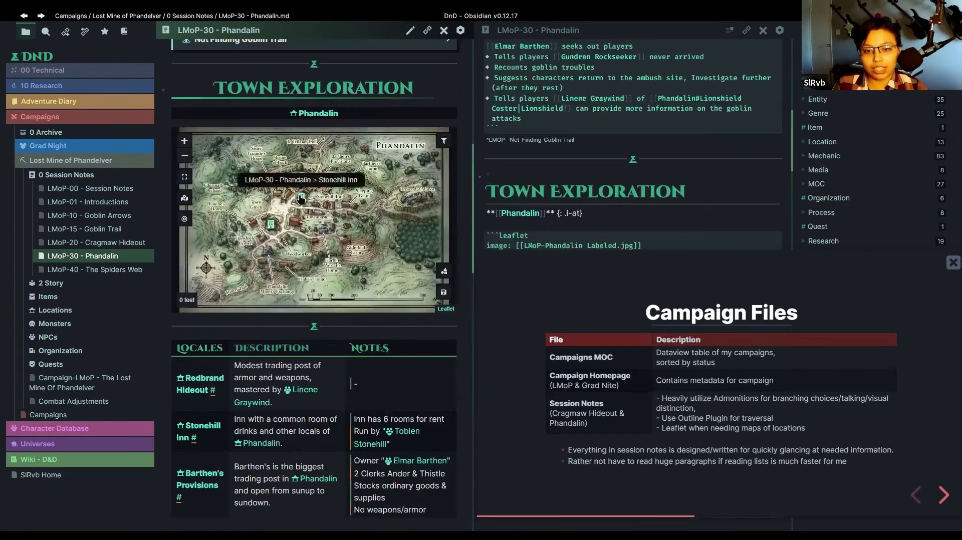
scroll(290, 170, down, 5)
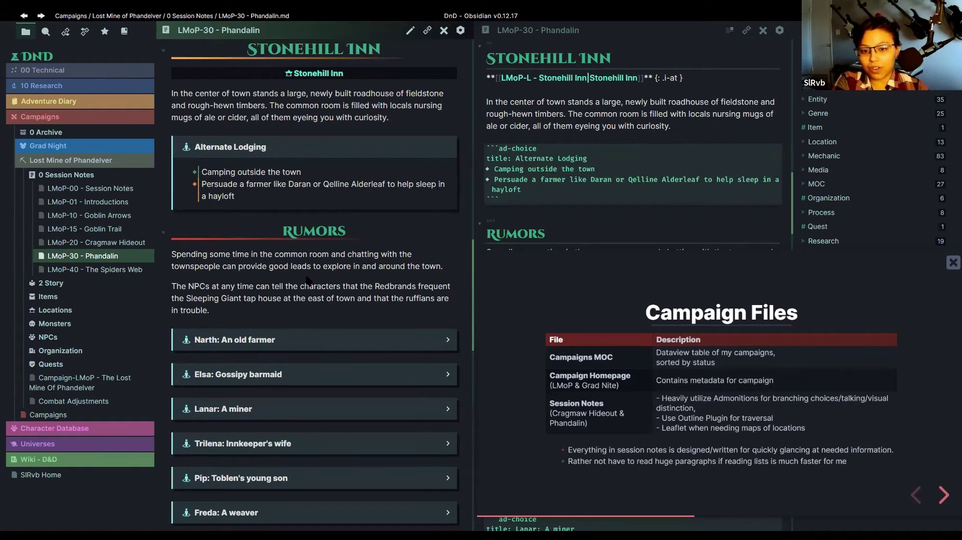
- Check the Narth, Elsa and Lanar callouts under Rumors, expanding each one and collapsing it again
scroll(229, 258, down, 2)
click(307, 246)
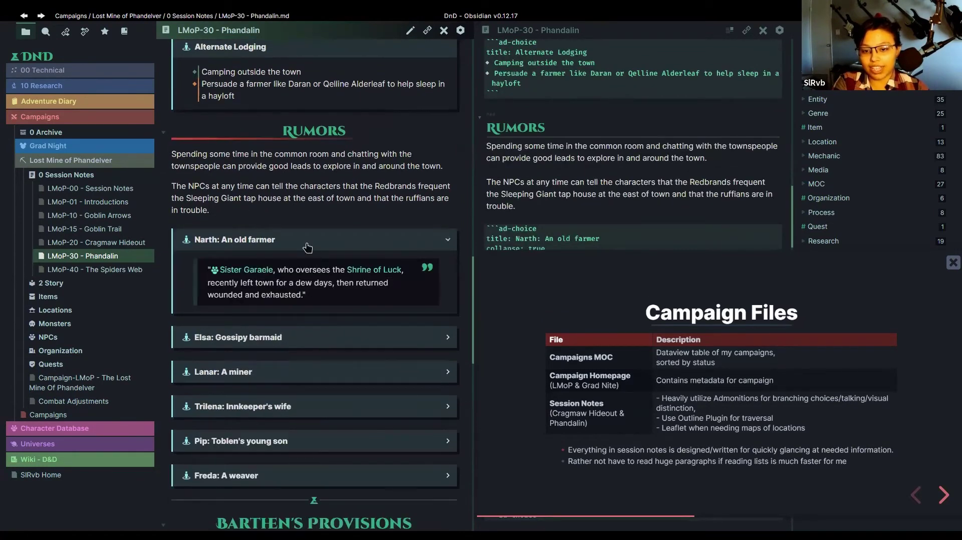
click(307, 247)
click(307, 274)
click(314, 279)
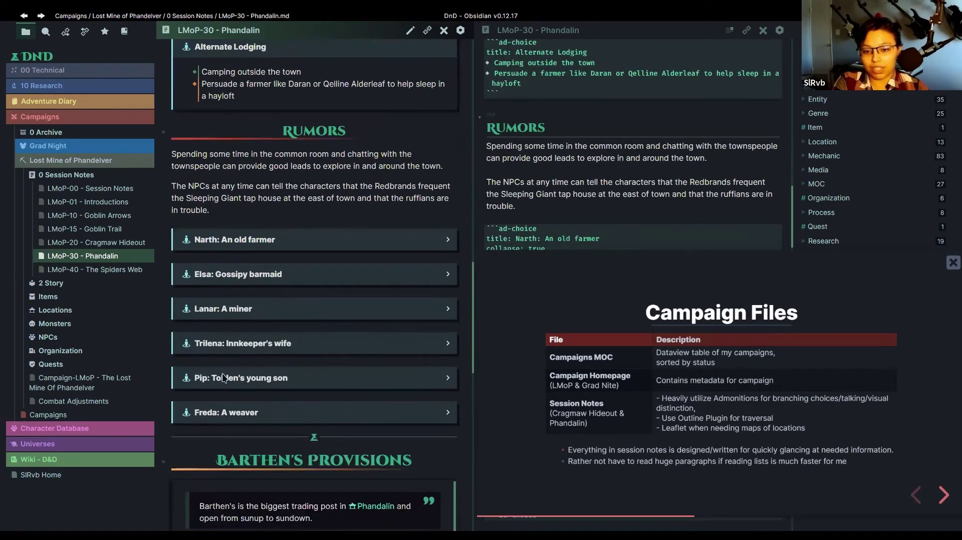
click(314, 307)
click(316, 310)
- Look past Rumors to the end of Barthen's Provisions and follow its back link to Town Exploration
scroll(328, 321, down, 1)
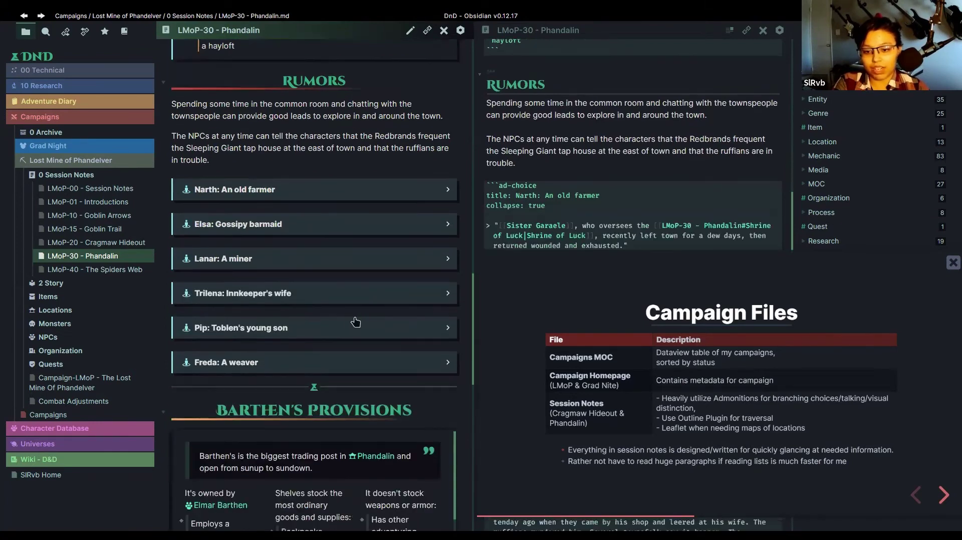
scroll(324, 339, down, 4)
scroll(321, 281, up, 4)
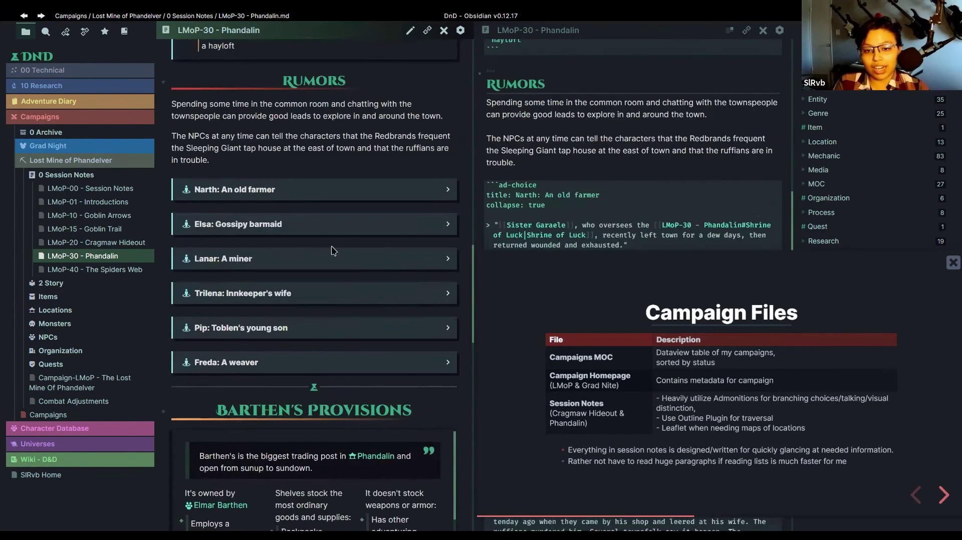
scroll(453, 341, down, 1)
scroll(453, 341, down, 9)
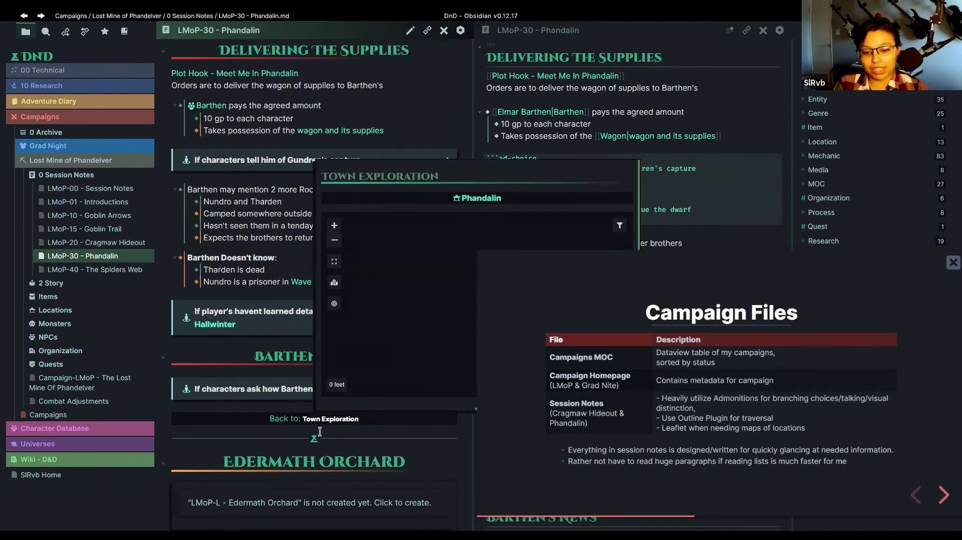
click(316, 419)
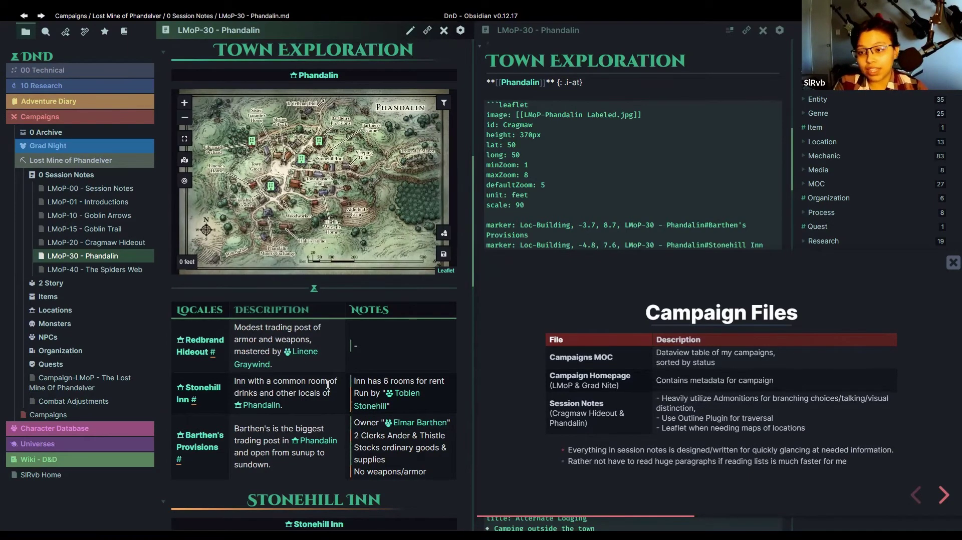
- Open the Stonehill Inn location note from the Locales table and examine the Notes metadata in its source
mouse_move(187, 352)
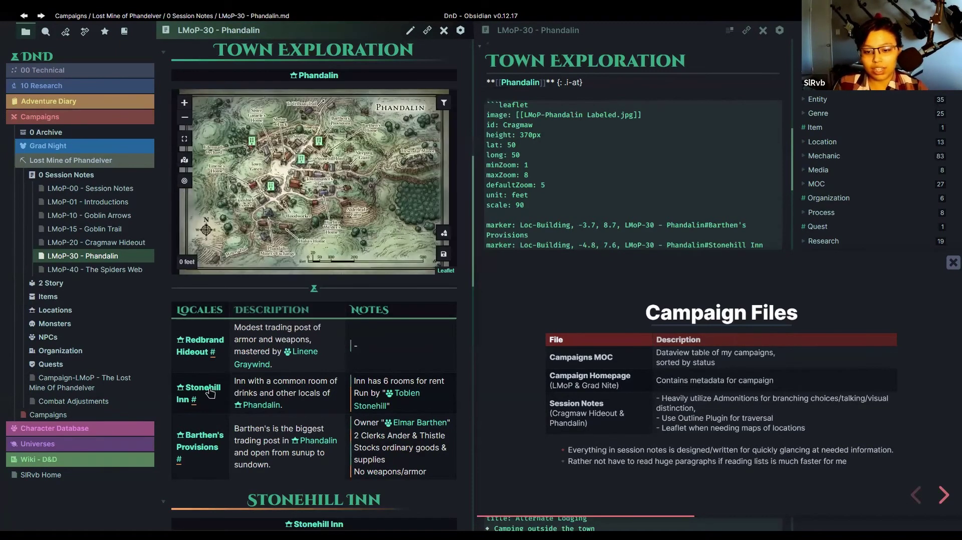
mouse_move(210, 394)
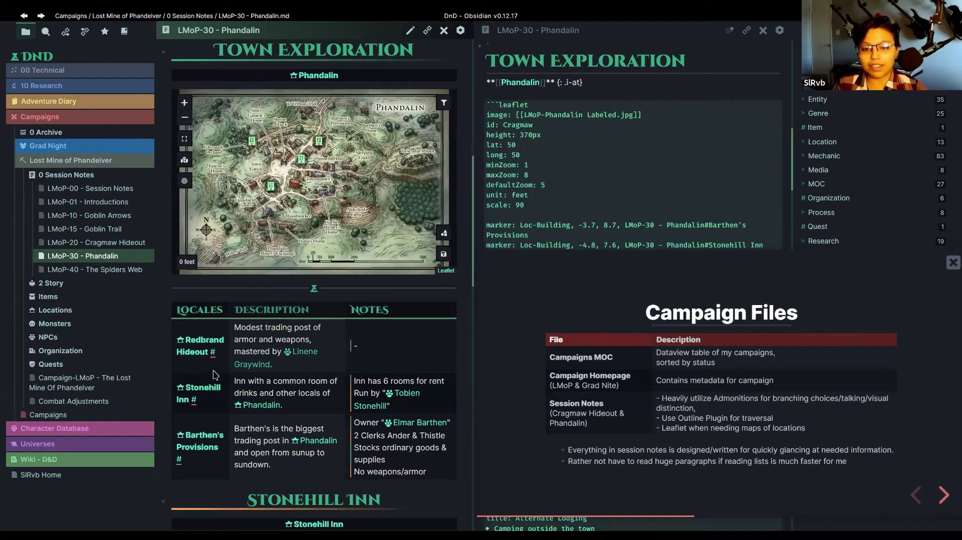
click(210, 387)
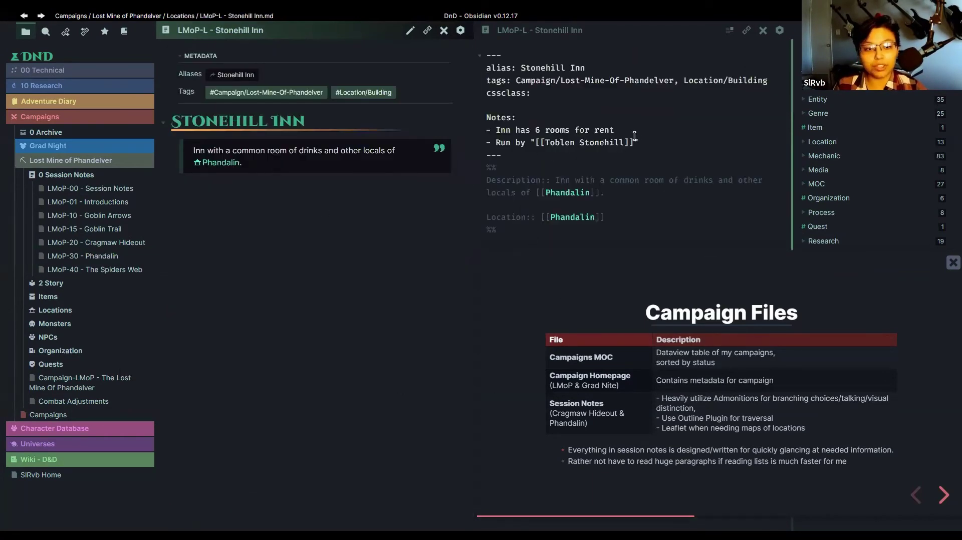
click(663, 130)
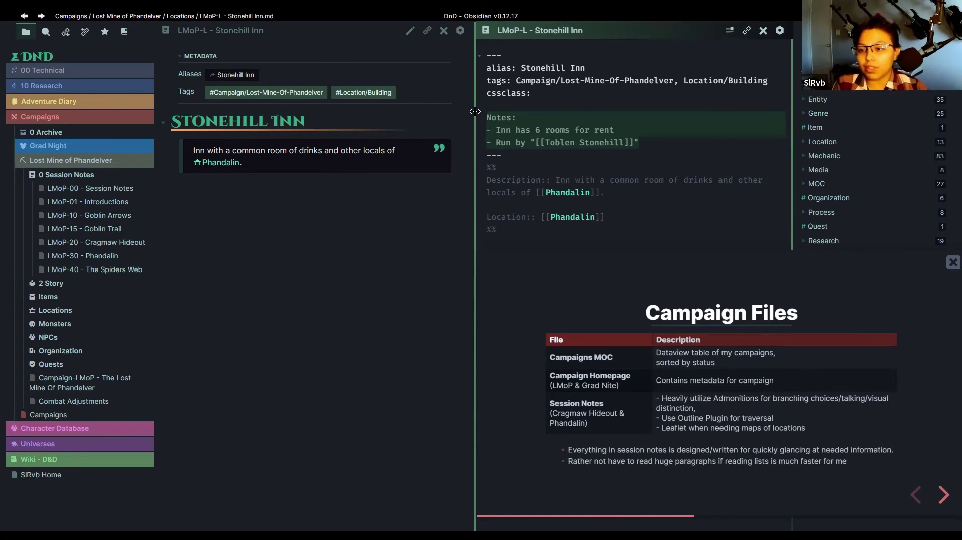
click(503, 191)
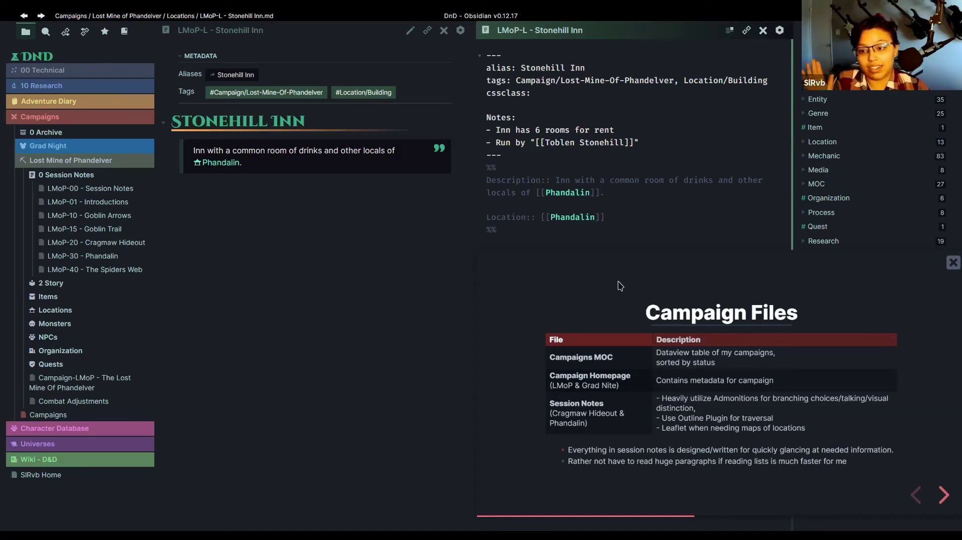
- Advance the presentation to the DM Screen slide and switch from the Standard workspace to the one for running the game
click(937, 497)
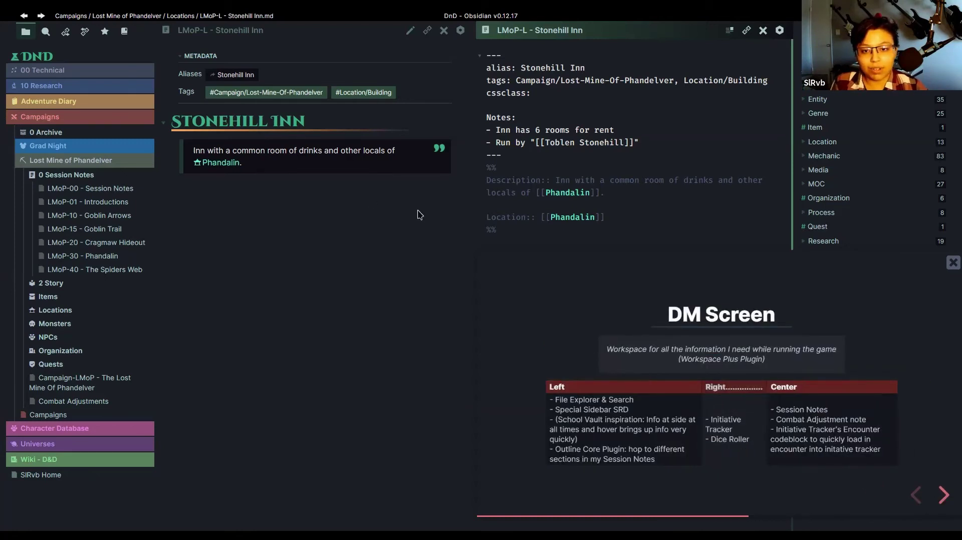
click(83, 202)
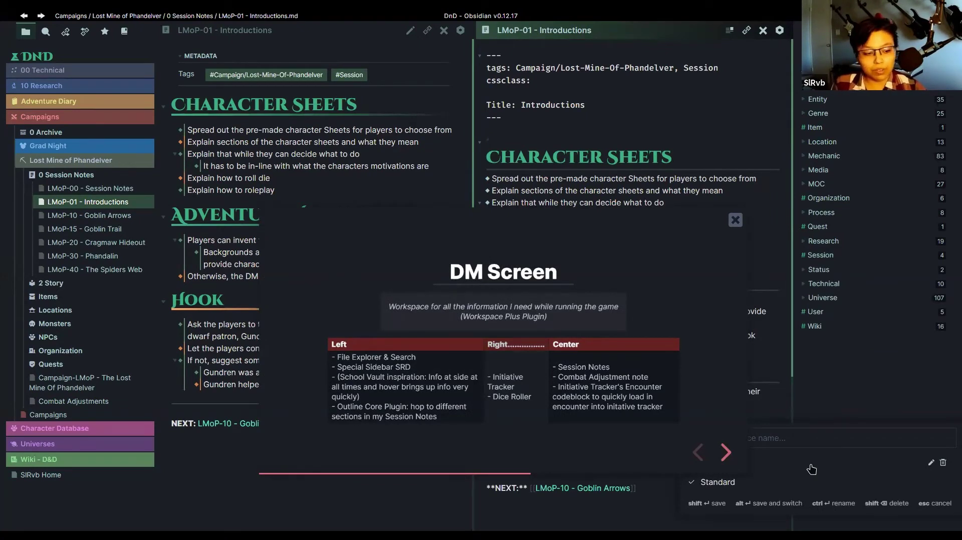
click(811, 469)
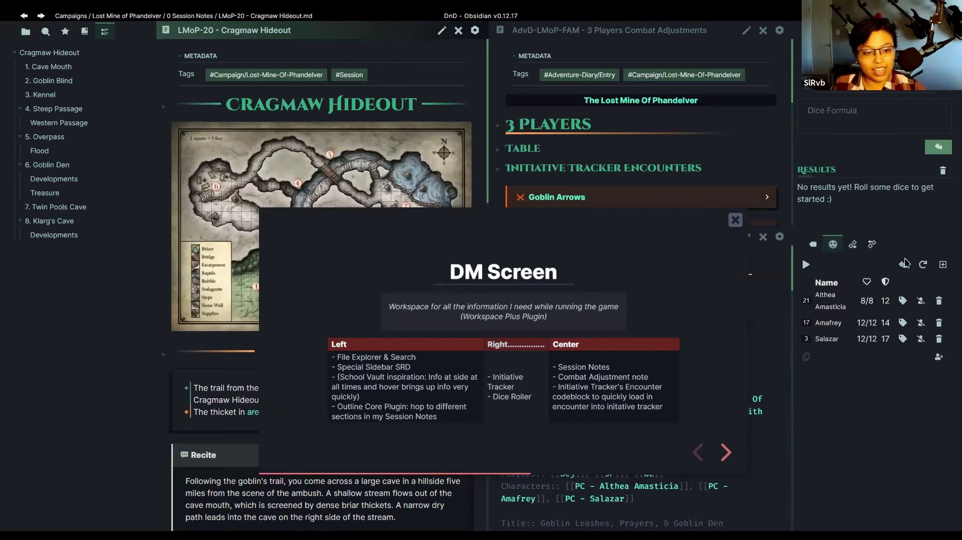
- Browse the Cragmaw Hideout session note and use its outline to jump to Goblin Den Developments, Kennel and back to the Cragmaw Hideout heading
scroll(282, 275, down, 8)
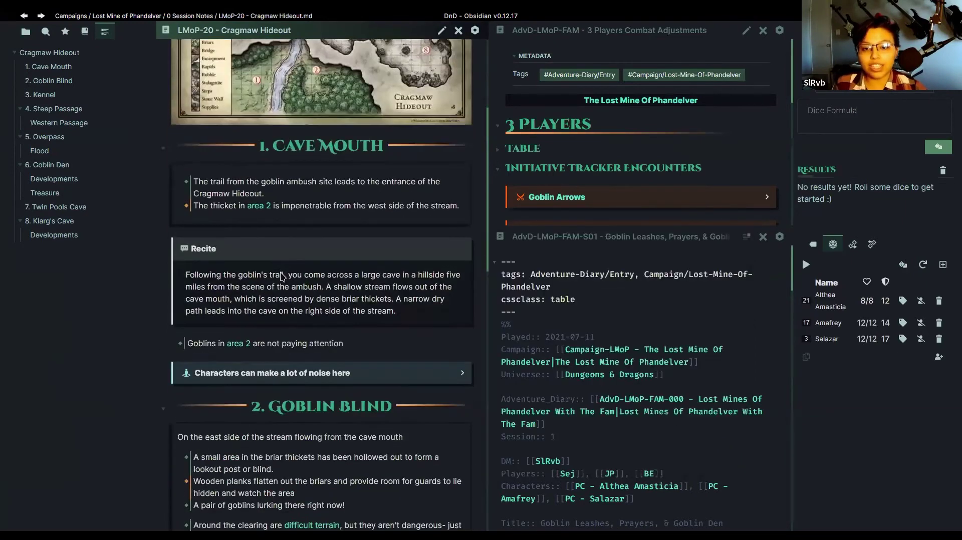
scroll(282, 275, up, 10)
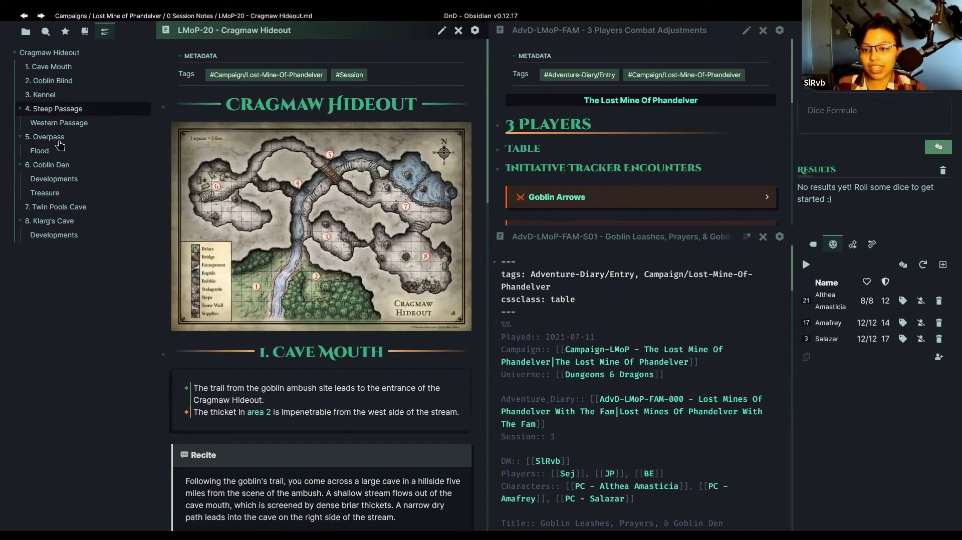
click(62, 179)
click(64, 95)
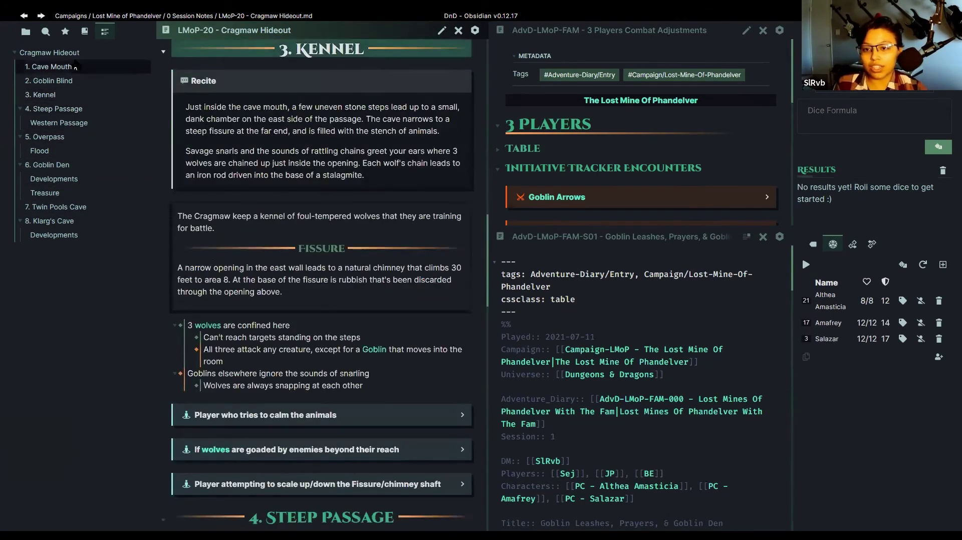
click(65, 54)
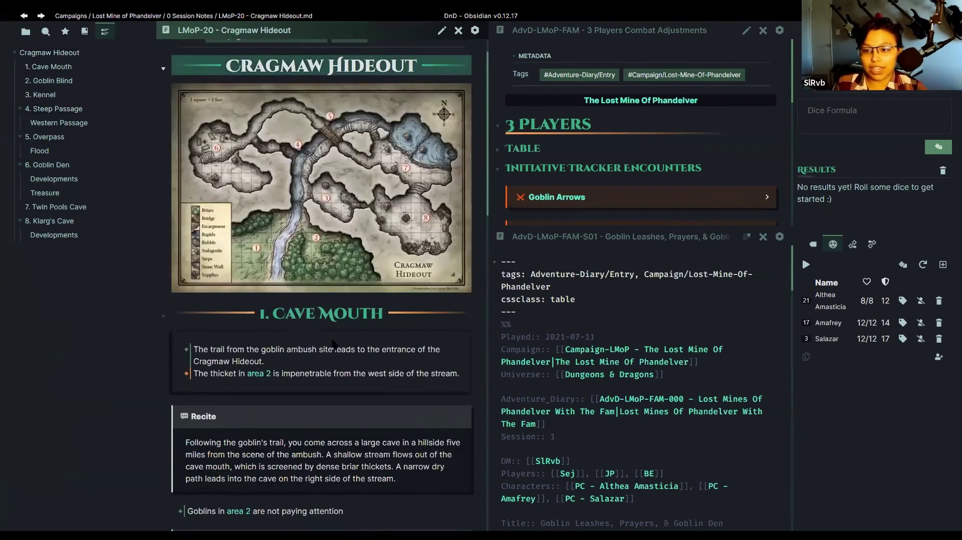
- Begin the 2. Goblin Blind encounter from the 3 Players Combat Adjustments note, loading it into the initiative tracker
scroll(600, 161, down, 5)
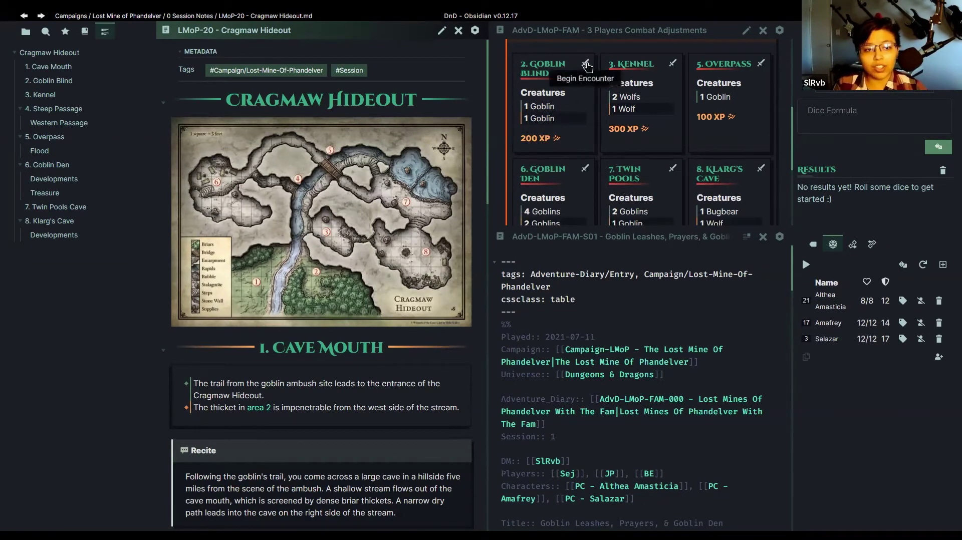
click(585, 63)
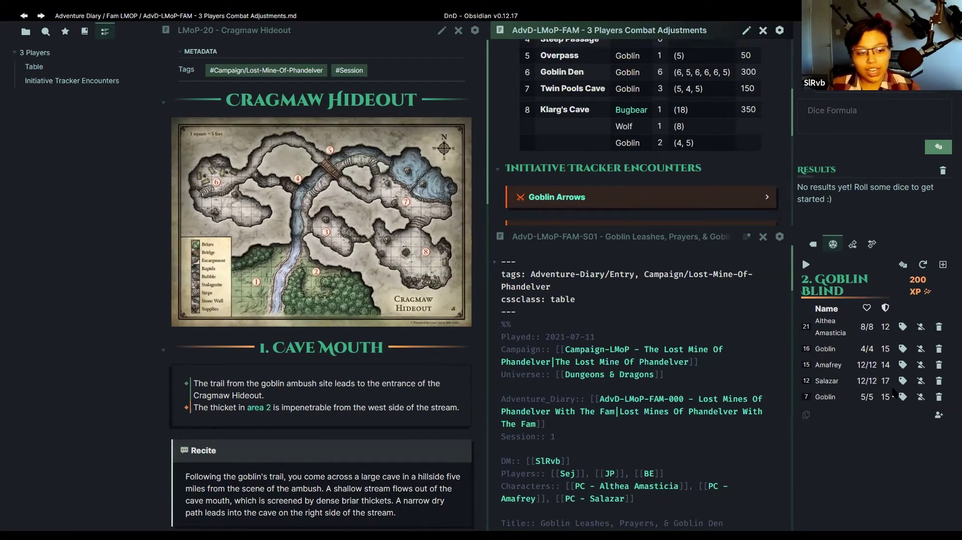
- Look through the Session Notes links and Goblin Arrows entries in the AdvD-LMoP-FAM-S01 adventure diary note
scroll(728, 402, down, 10)
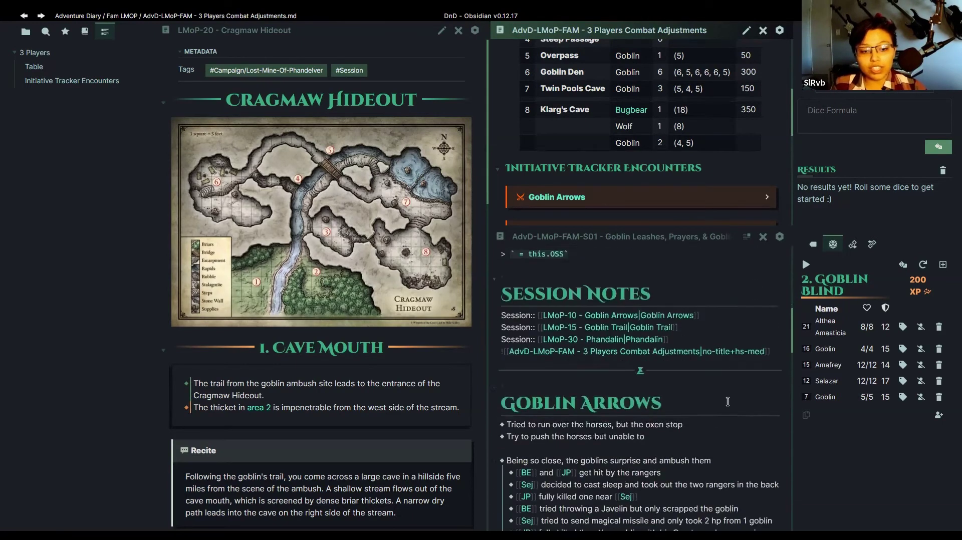
scroll(728, 402, down, 3)
scroll(584, 423, up, 5)
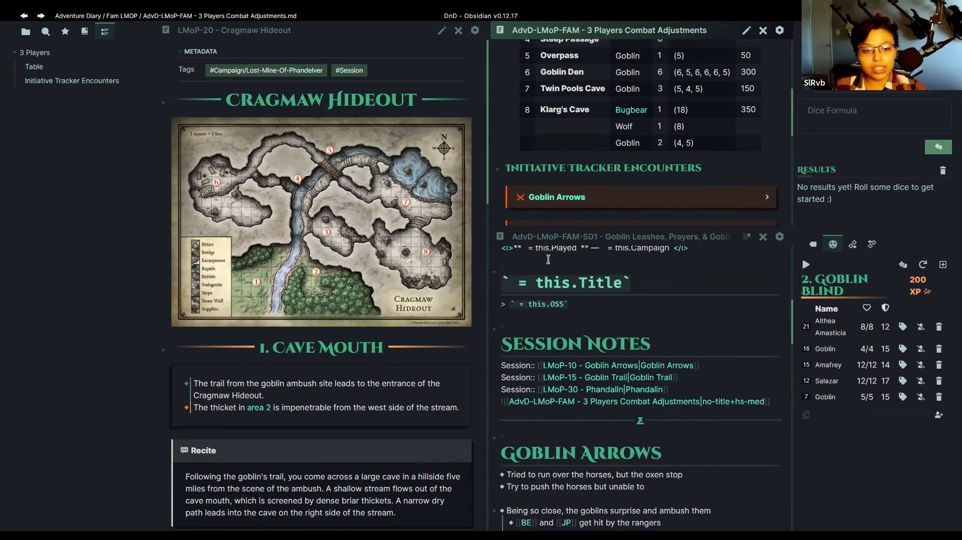
- Read through the AdvD-LMoP-FAM-S01 adventure diary note from Session Notes down to the end of the Goblin Den entries
click(584, 422)
scroll(664, 321, down, 1)
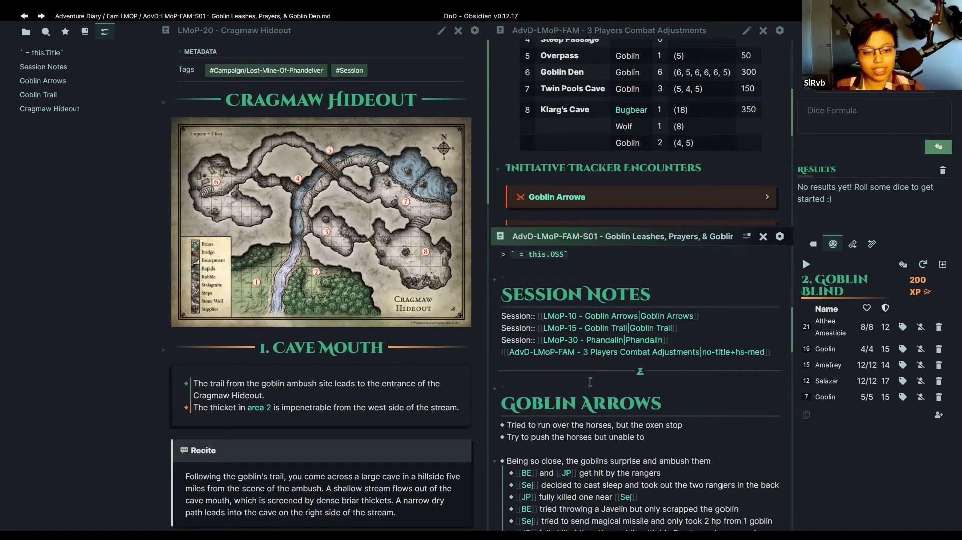
scroll(647, 341, down, 5)
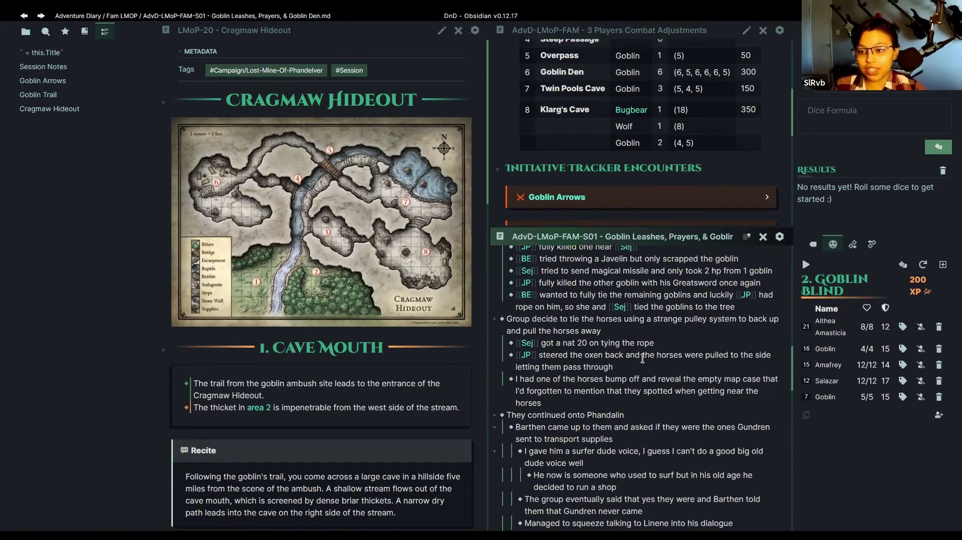
scroll(642, 357, down, 8)
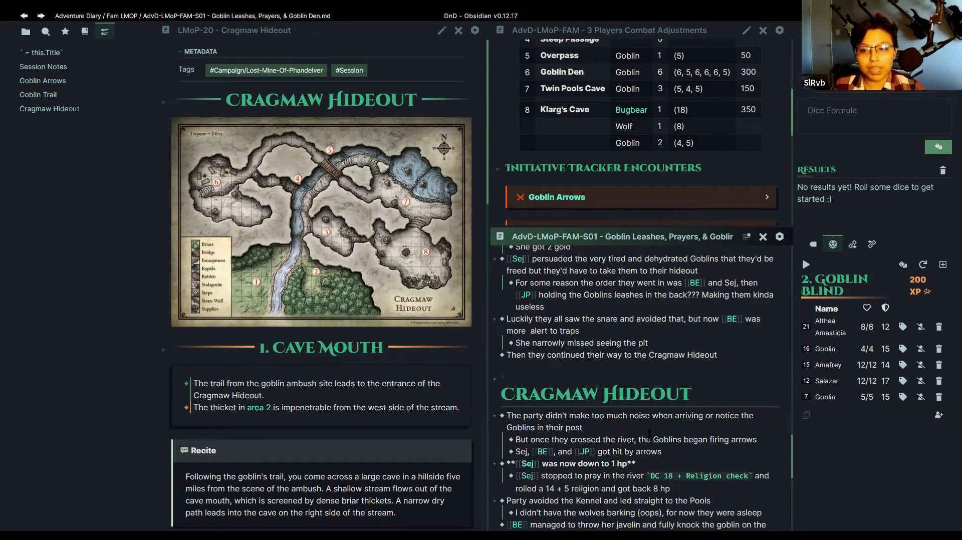
scroll(662, 401, down, 3)
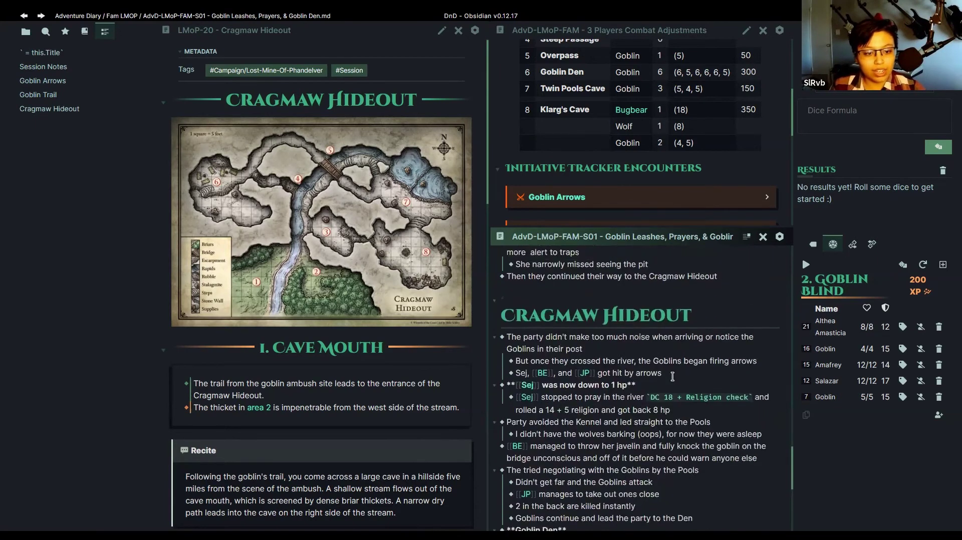
scroll(672, 376, up, 6)
scroll(665, 405, down, 3)
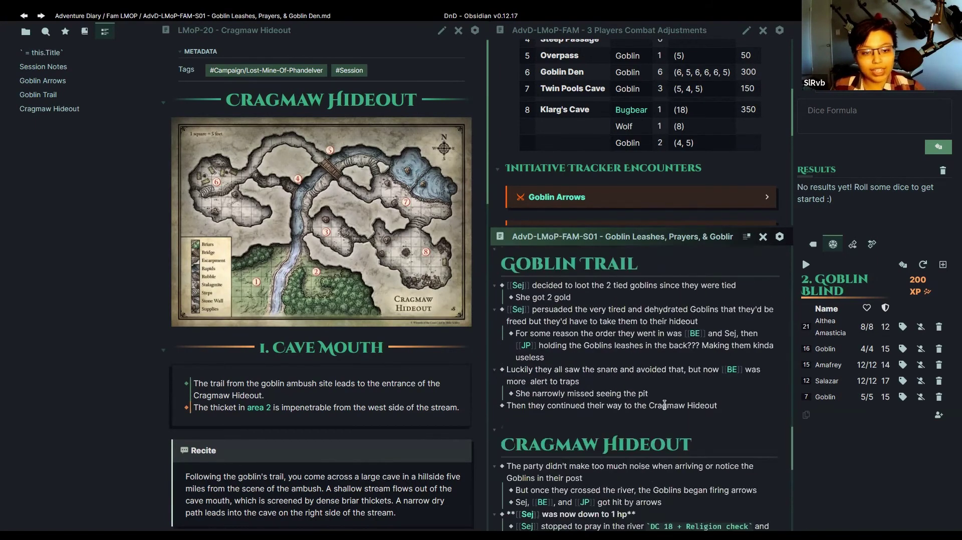
scroll(665, 405, down, 6)
click(26, 31)
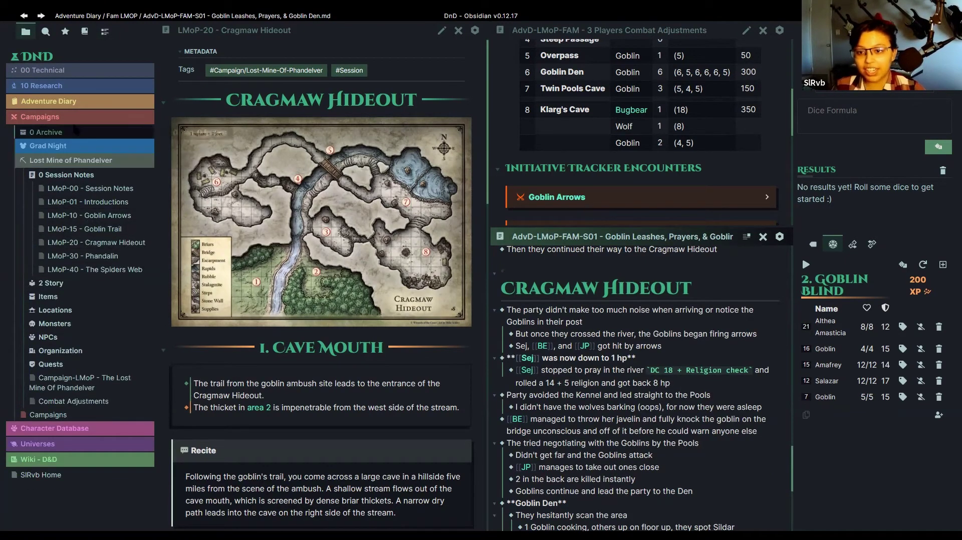
click(105, 31)
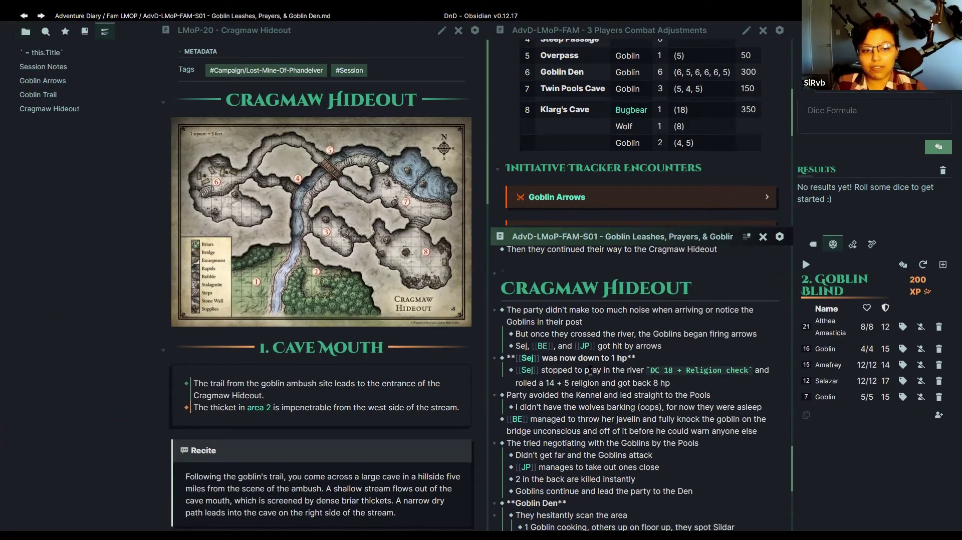
scroll(590, 372, down, 4)
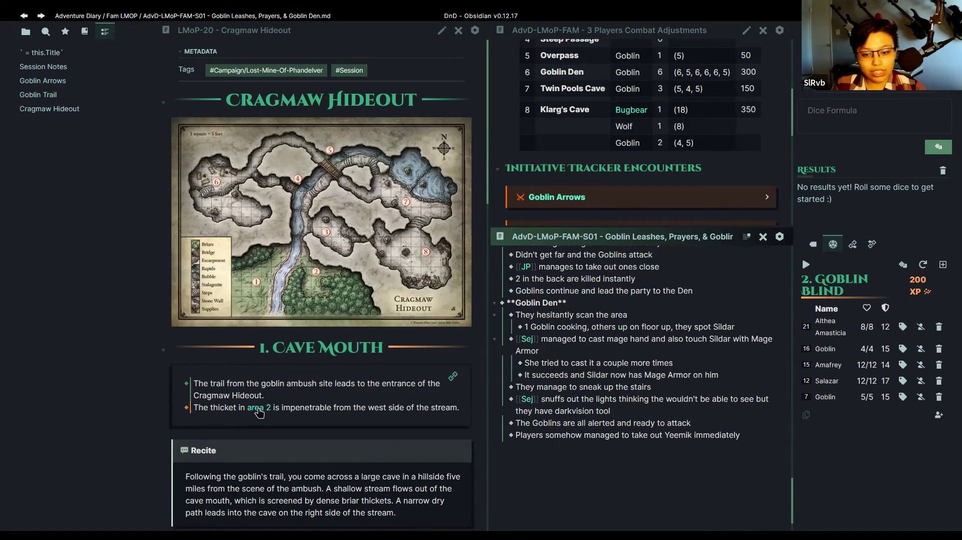
- Preview the area 2 link in the Cave Mouth text, and show the D&D SRD reference with a preview of the Incapacitated condition
mouse_move(261, 414)
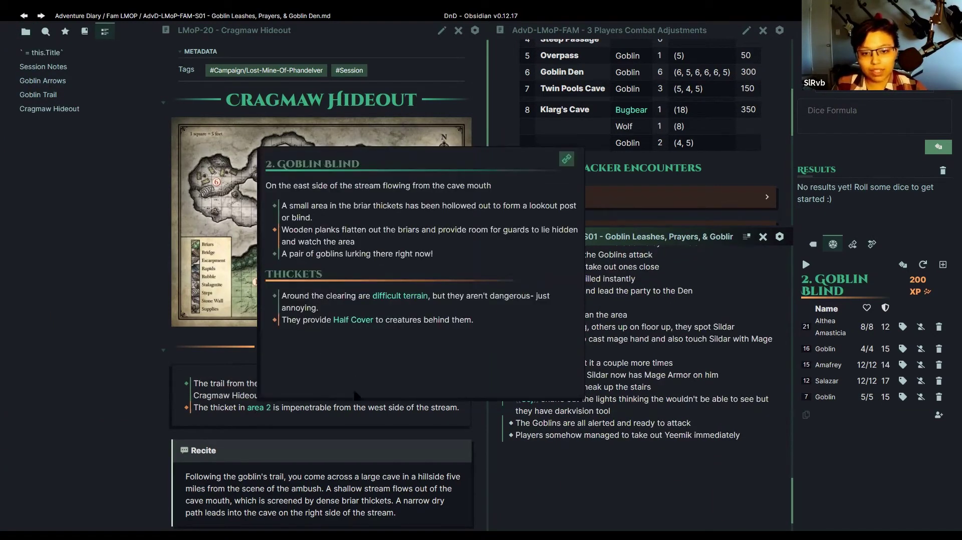
click(261, 413)
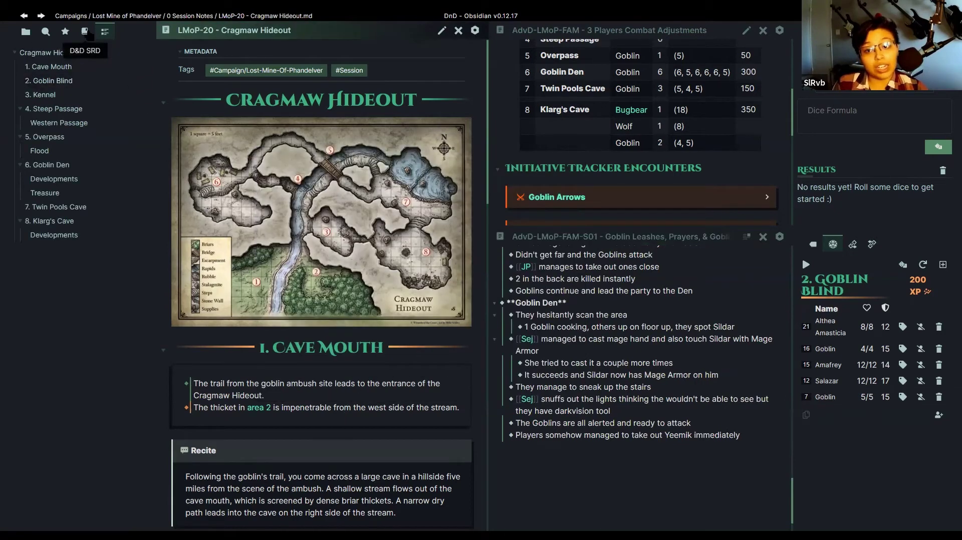
click(85, 32)
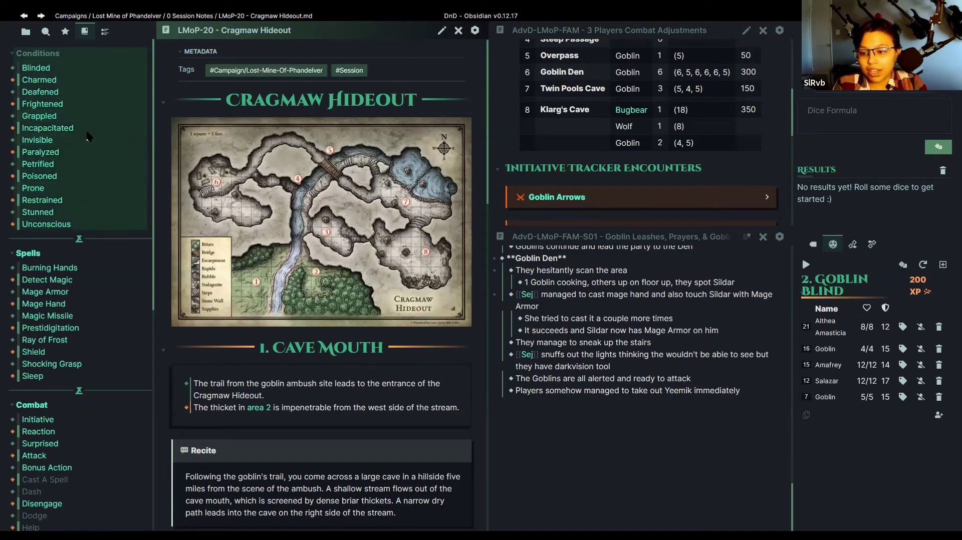
mouse_move(66, 136)
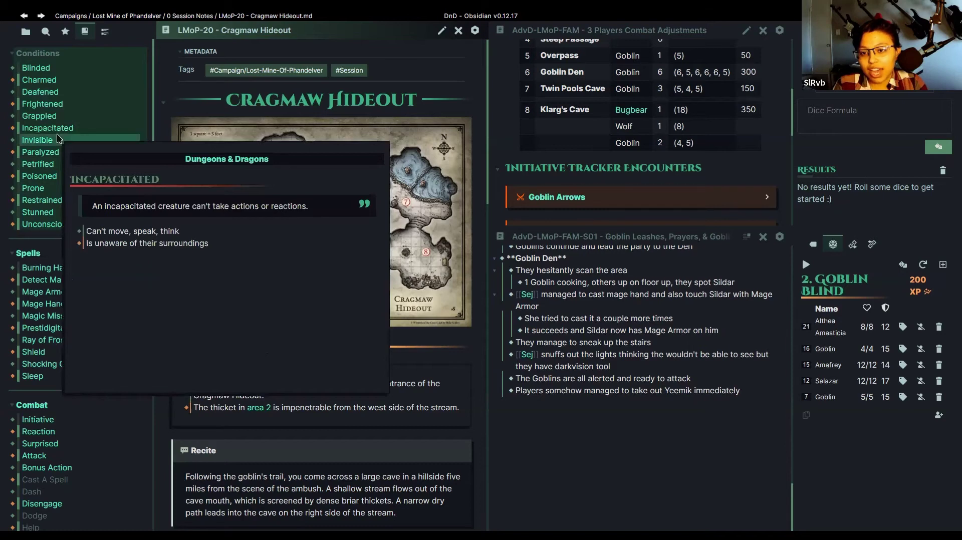
scroll(100, 105, down, 1)
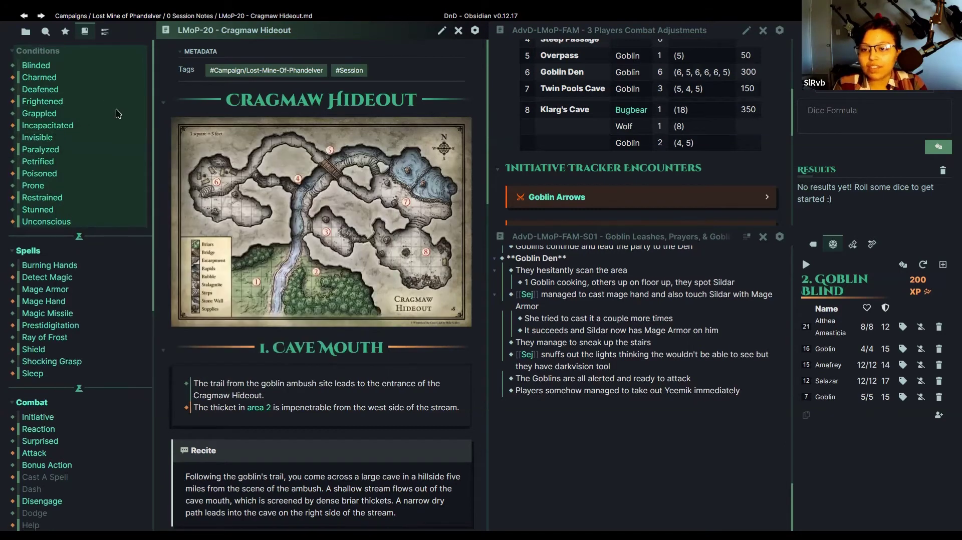
scroll(80, 90, up, 1)
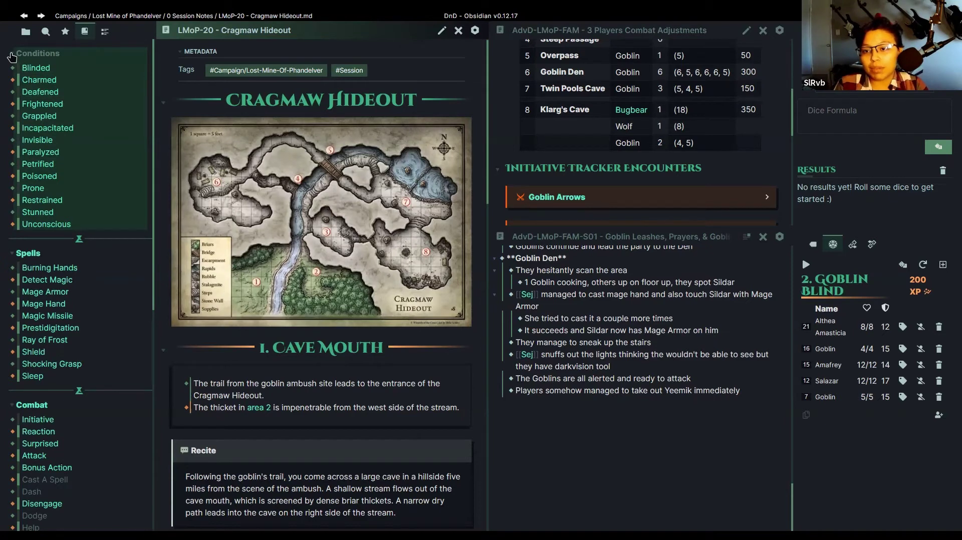
- Collapse the Conditions list in the D&D SRD reference, and fold and unfold its Spells and Combat lists
click(10, 54)
click(13, 82)
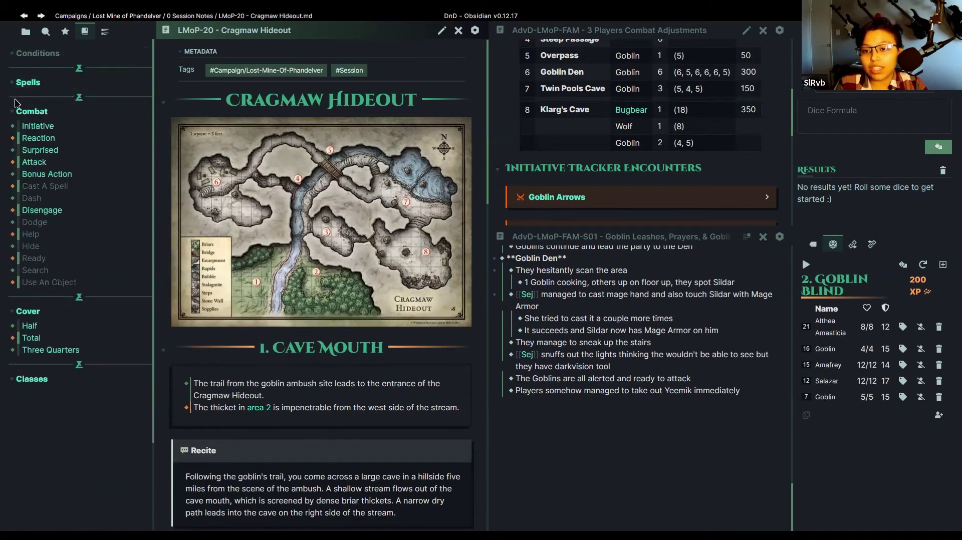
click(14, 112)
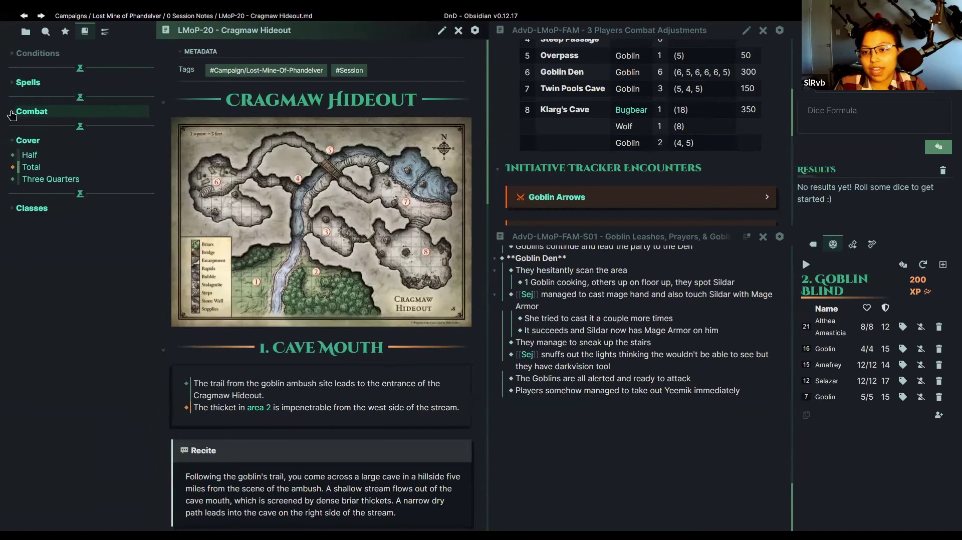
click(12, 115)
click(11, 83)
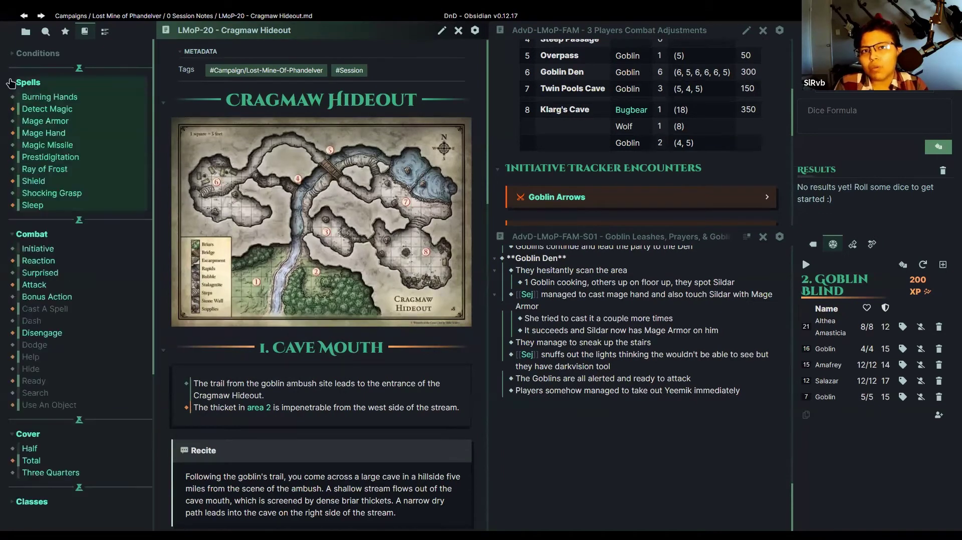
- Preview the Burning Hands spell from the SRD reference, reading its full description, and return to the adventure diary note
mouse_move(50, 97)
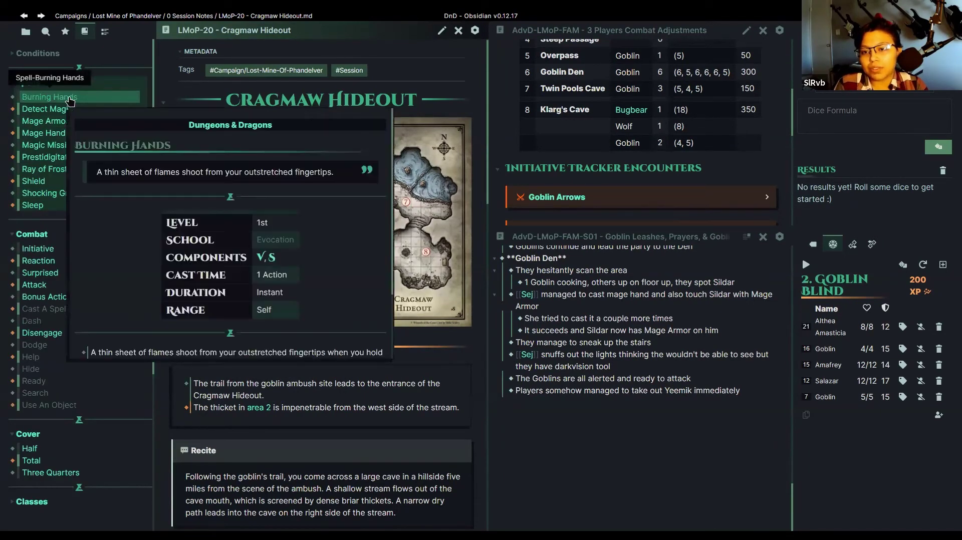
scroll(172, 227, down, 2)
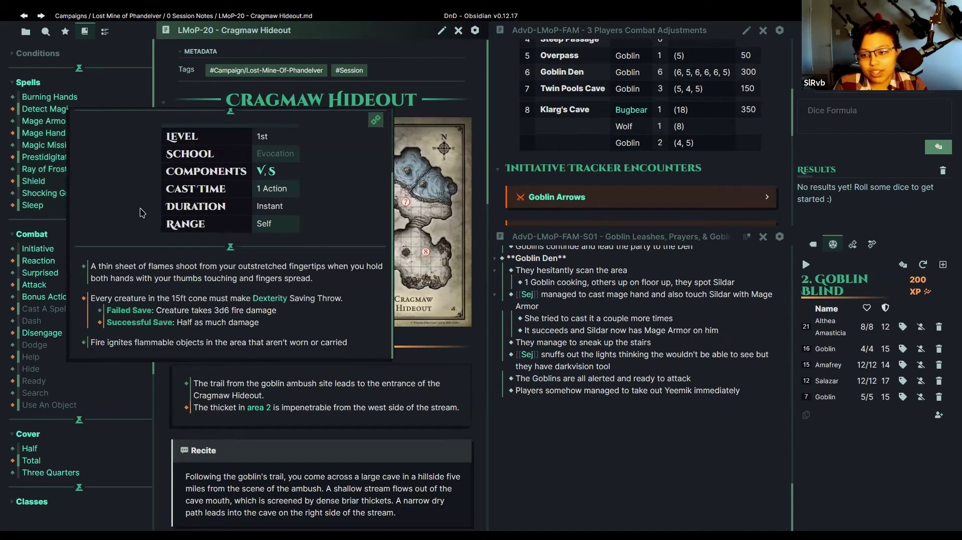
scroll(142, 213, up, 2)
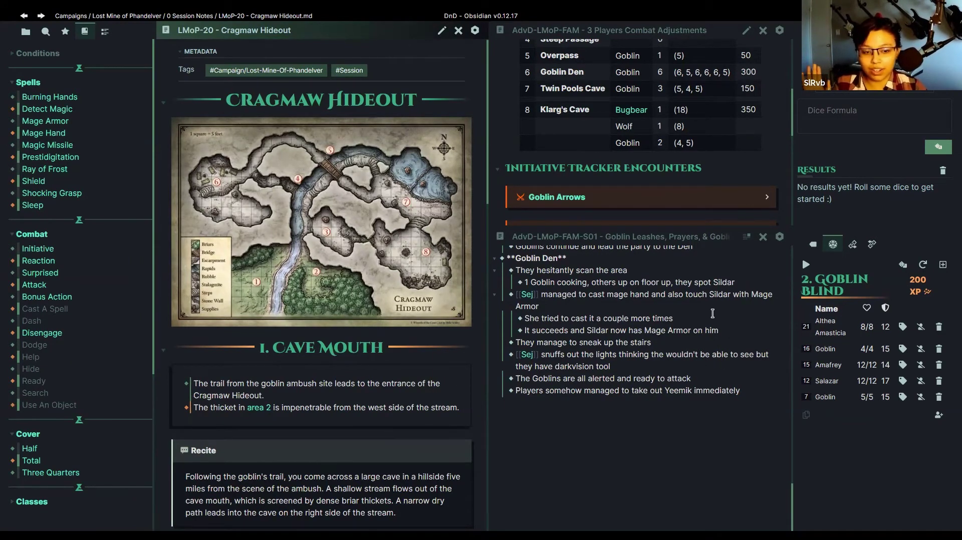
click(712, 312)
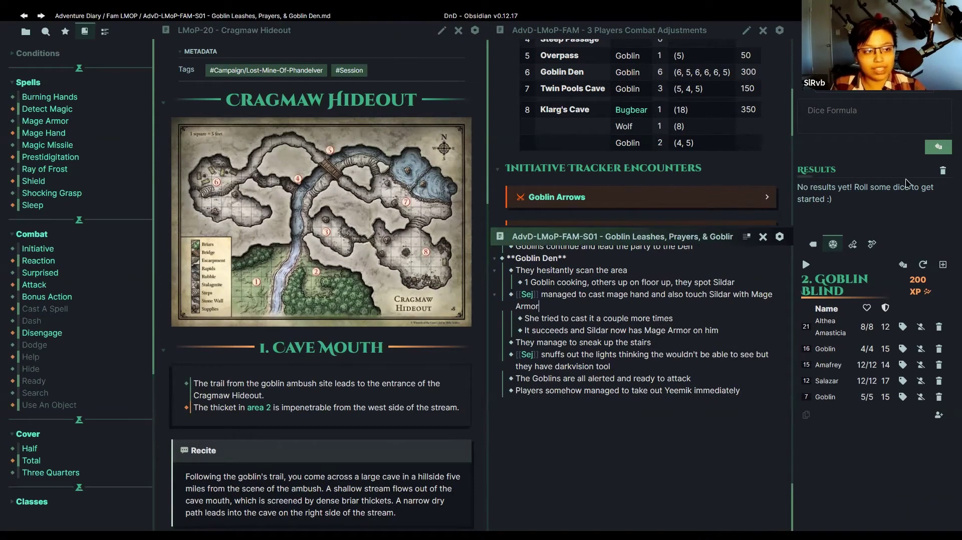
- Switch to the Standard workspace and expand the Universes and Dungeons & Dragons folders with Campaigns collapsed
click(869, 524)
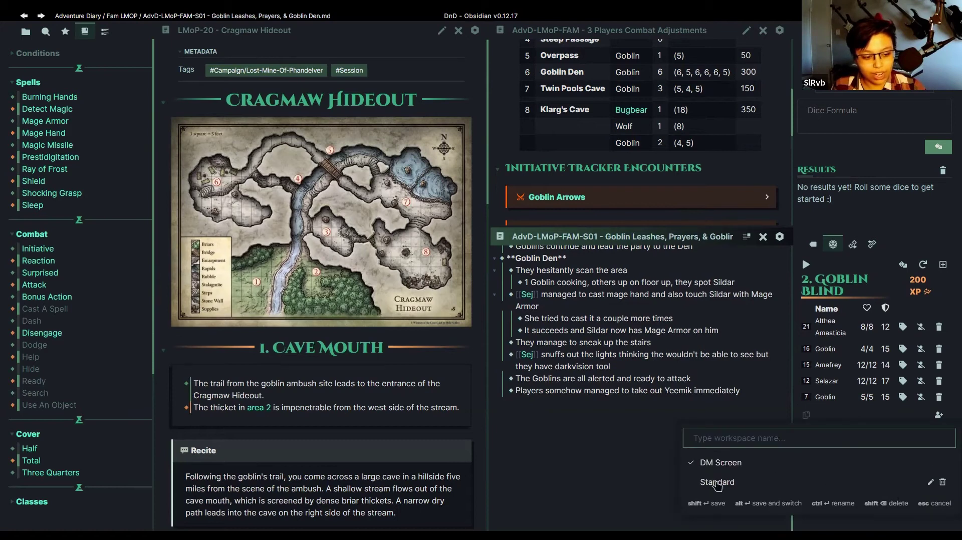
click(717, 484)
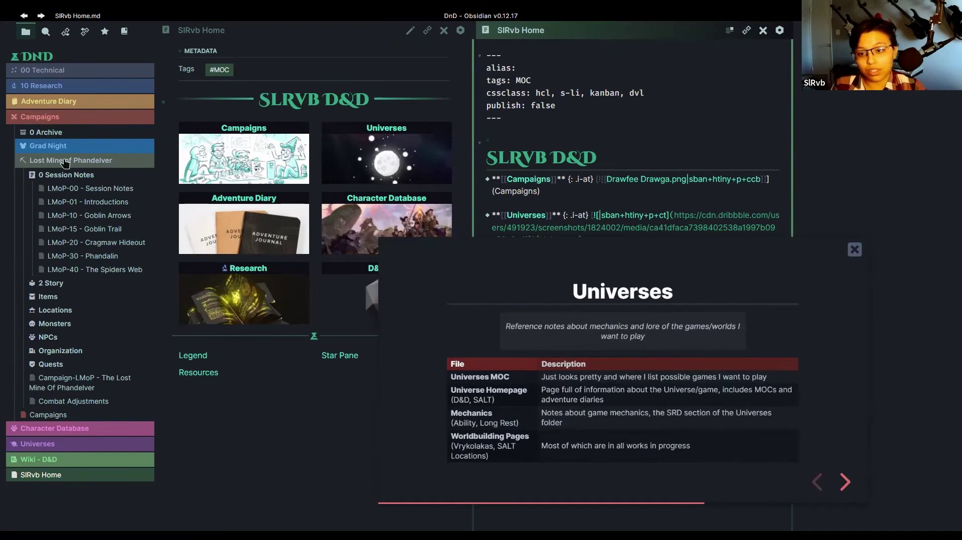
click(56, 117)
click(50, 148)
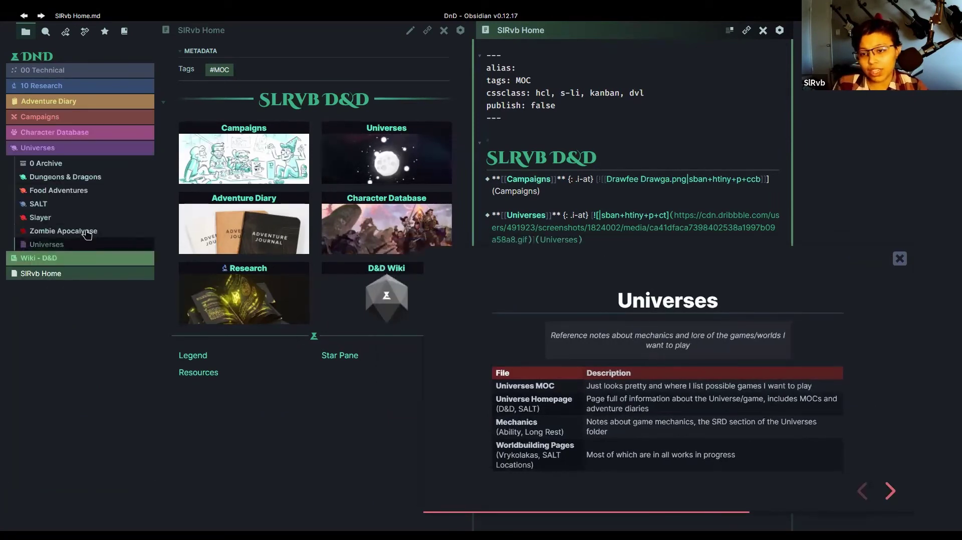
click(55, 177)
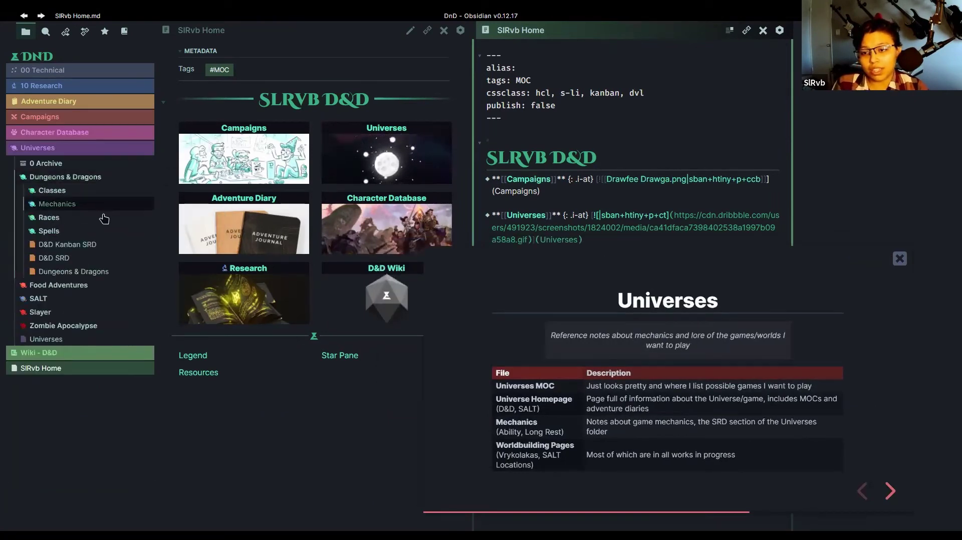
- Open the D&D Kanban SRD board in a single pane and open the Charmed condition's note from its Conditions column
click(70, 245)
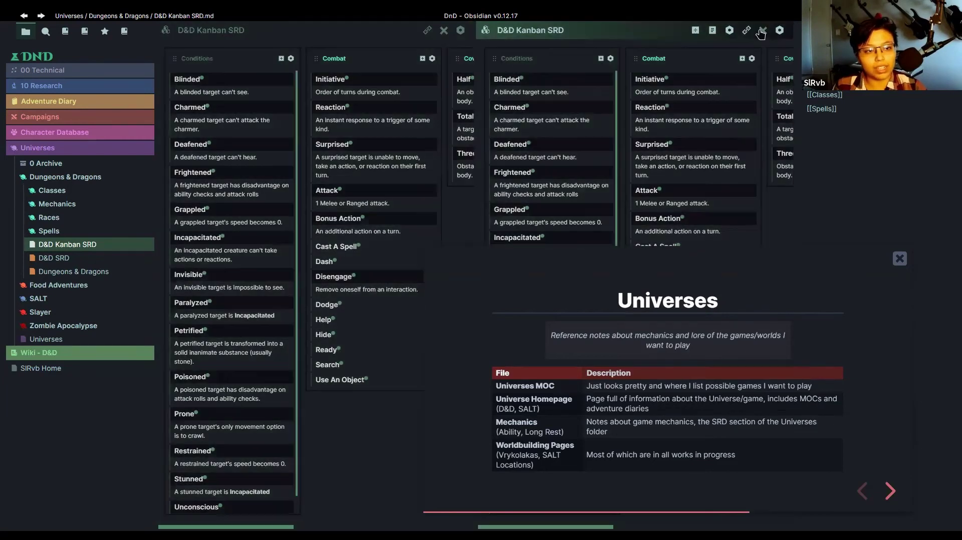
click(762, 31)
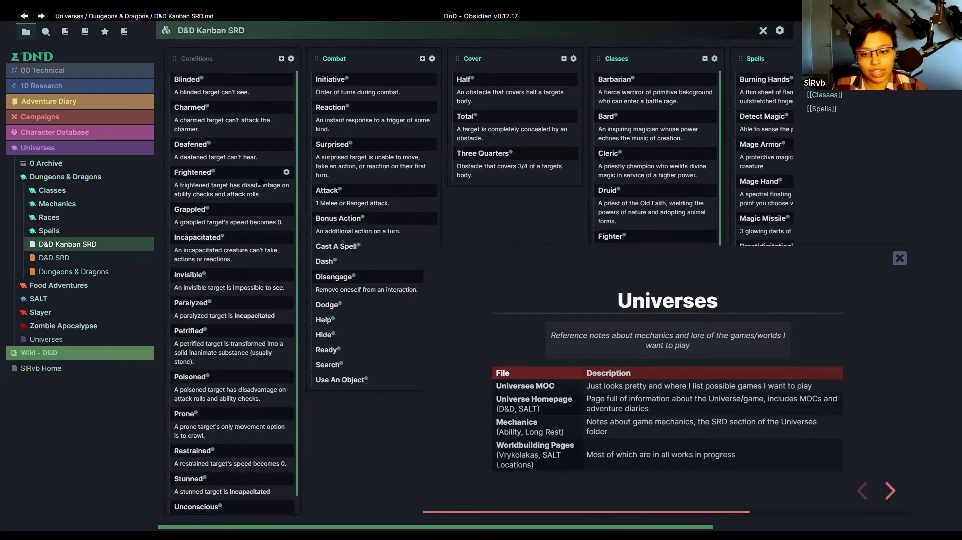
mouse_move(198, 110)
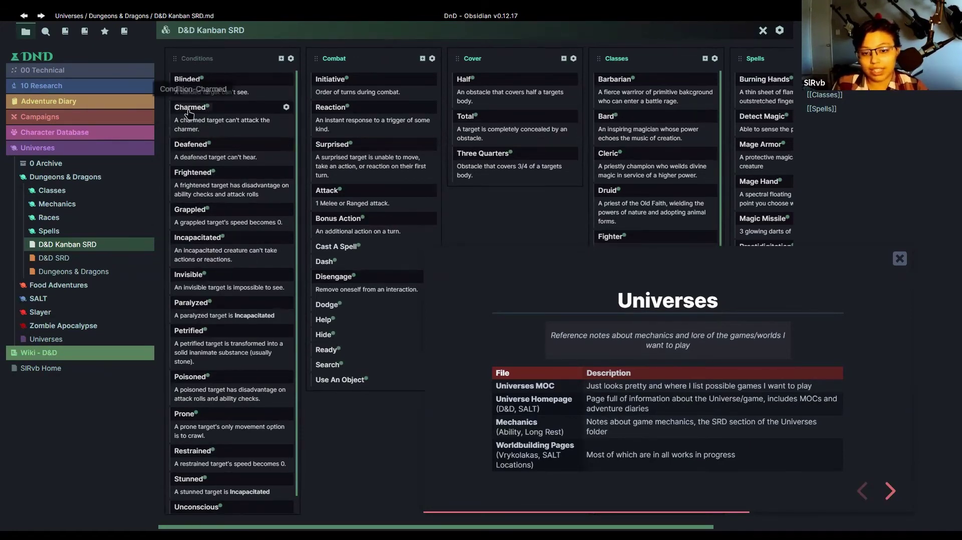
click(245, 135)
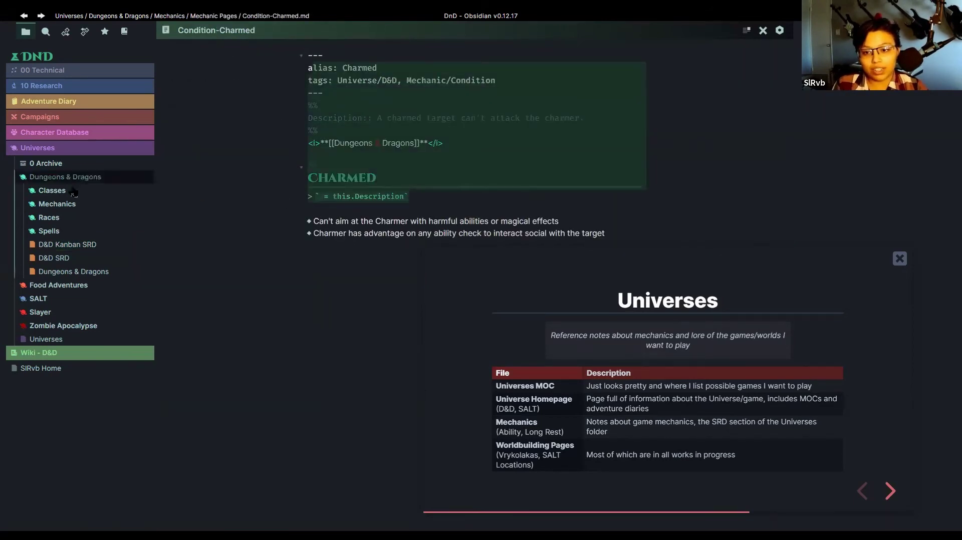
- Expand the Mechanics folder and show a rendered preview of the Condition-Charmed note in a pane beside its source
click(130, 204)
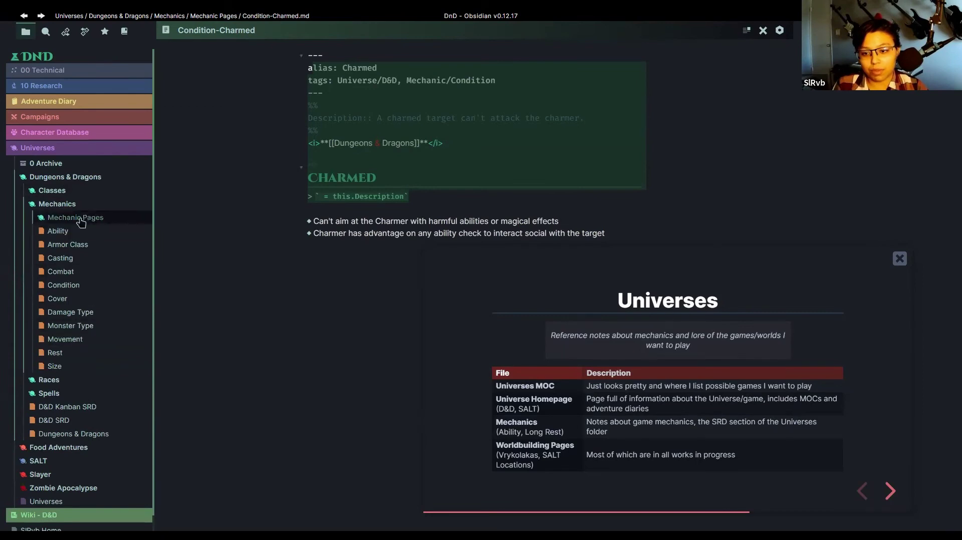
click(310, 107)
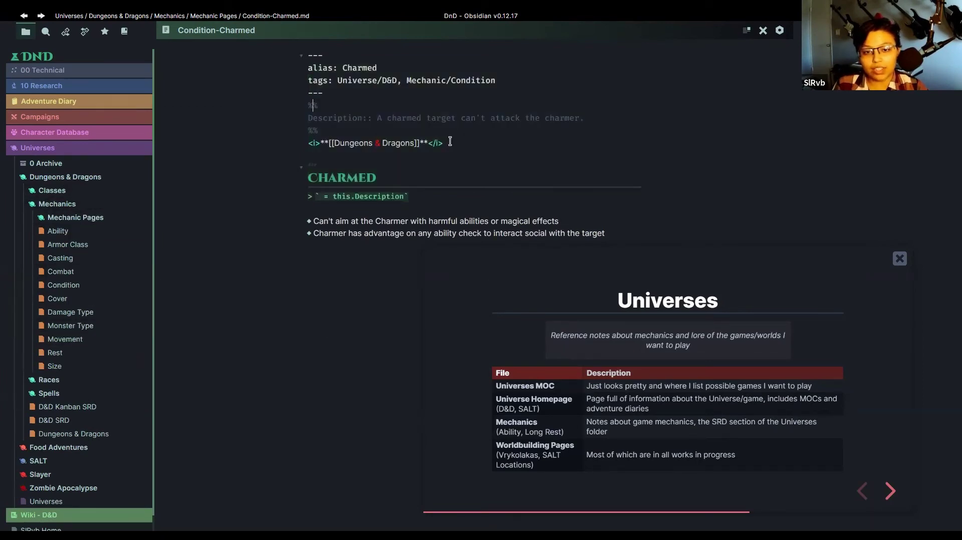
click(746, 32)
click(746, 32)
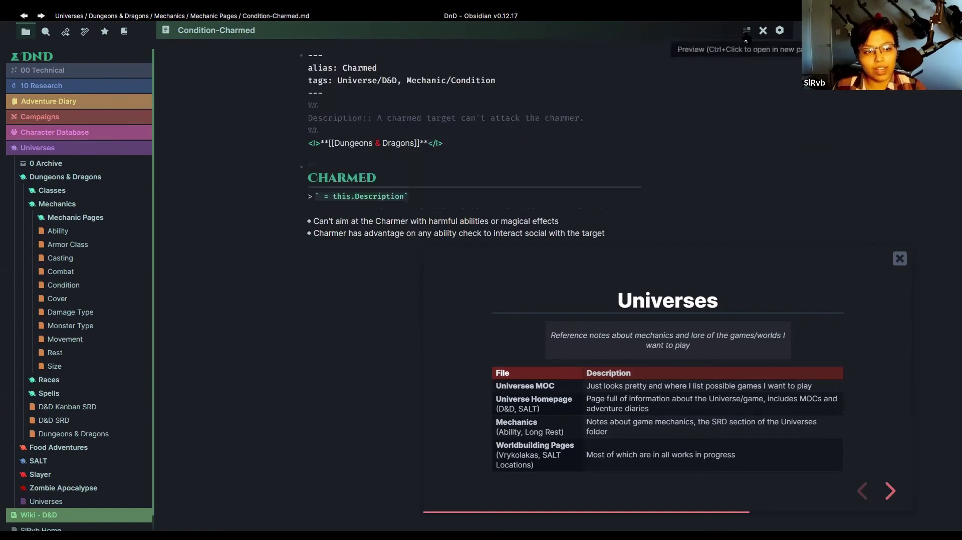
ctrl+click(747, 31)
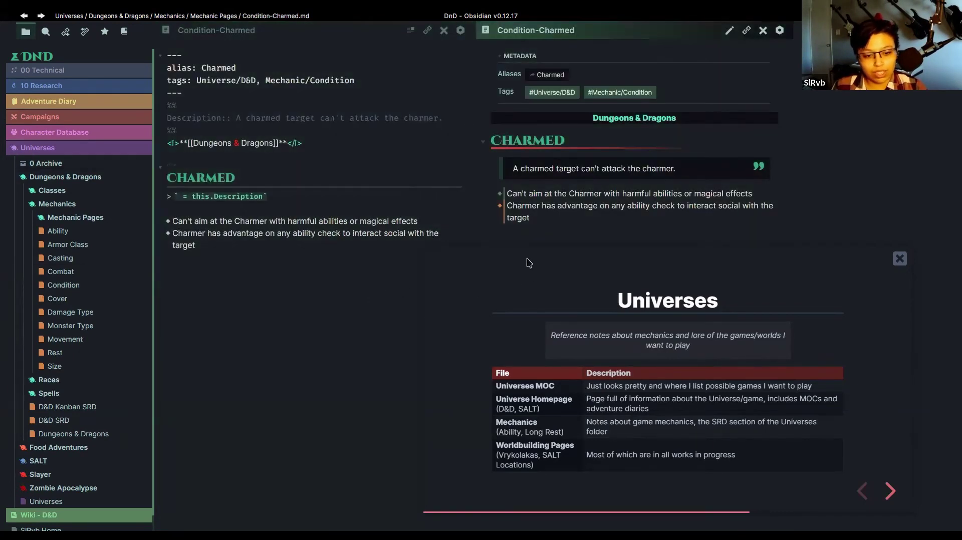
- Collapse the Mechanics folder and open the Universes overview note from the Universes folder
click(48, 204)
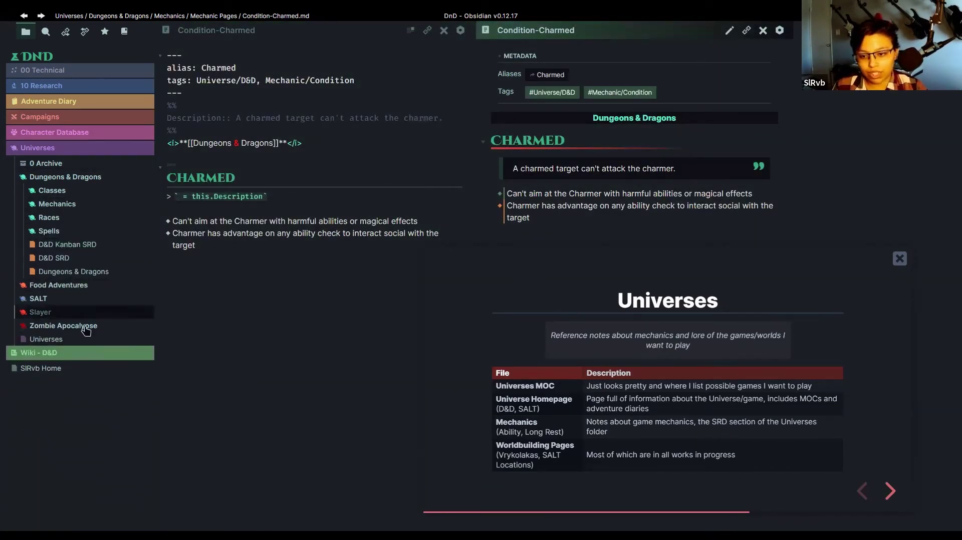
click(83, 339)
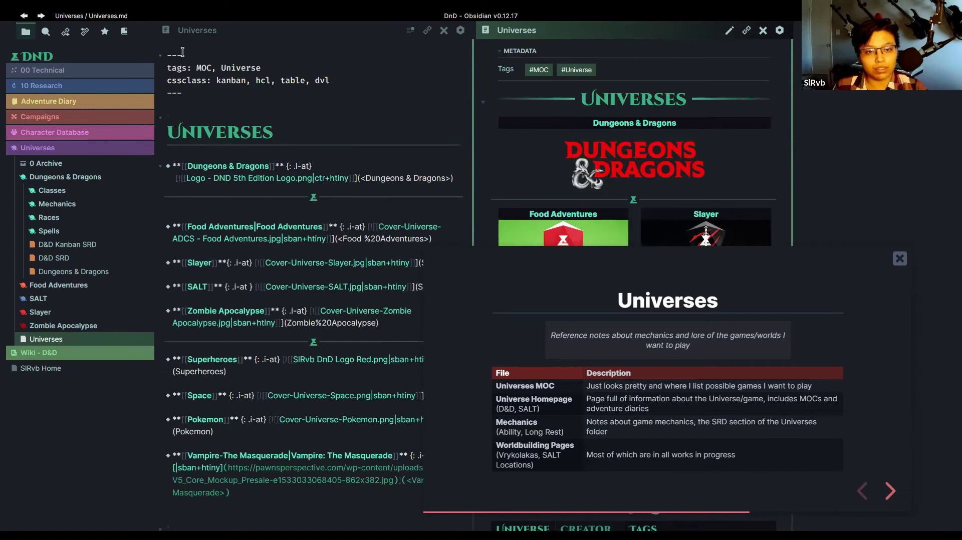
- Swap the two Universes panes so the rendered preview precedes the source, and review its universe covers, Pokemon page preview and Table section
drag(166, 30, 765, 158)
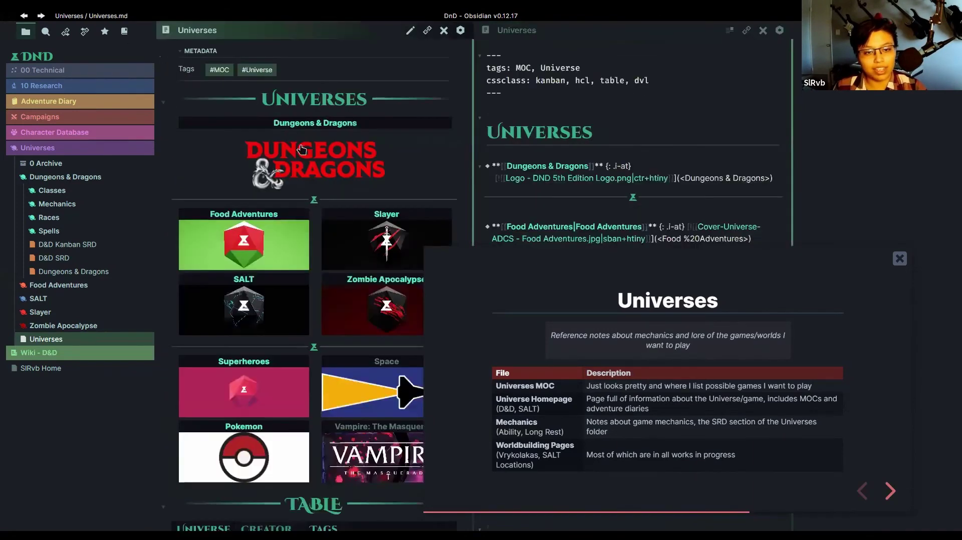
scroll(271, 316, down, 6)
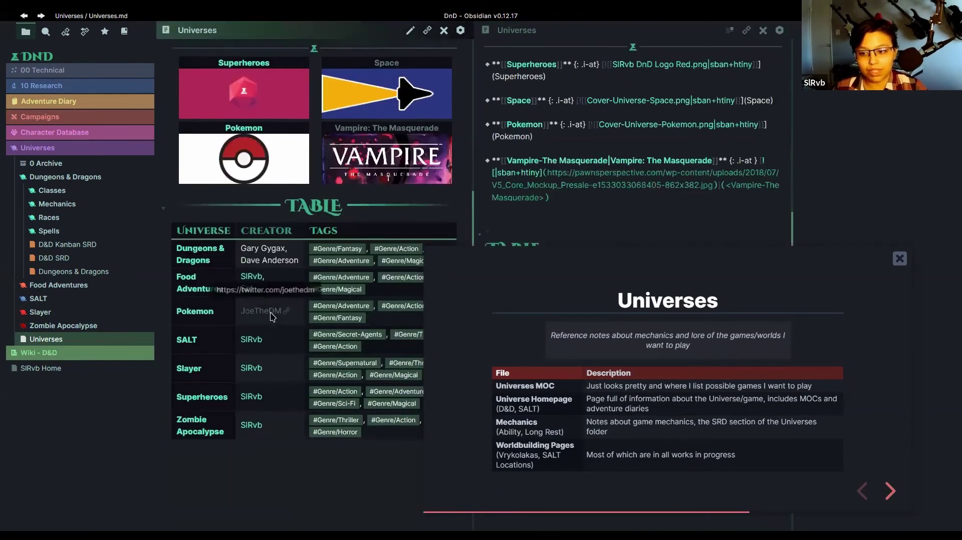
scroll(271, 316, up, 8)
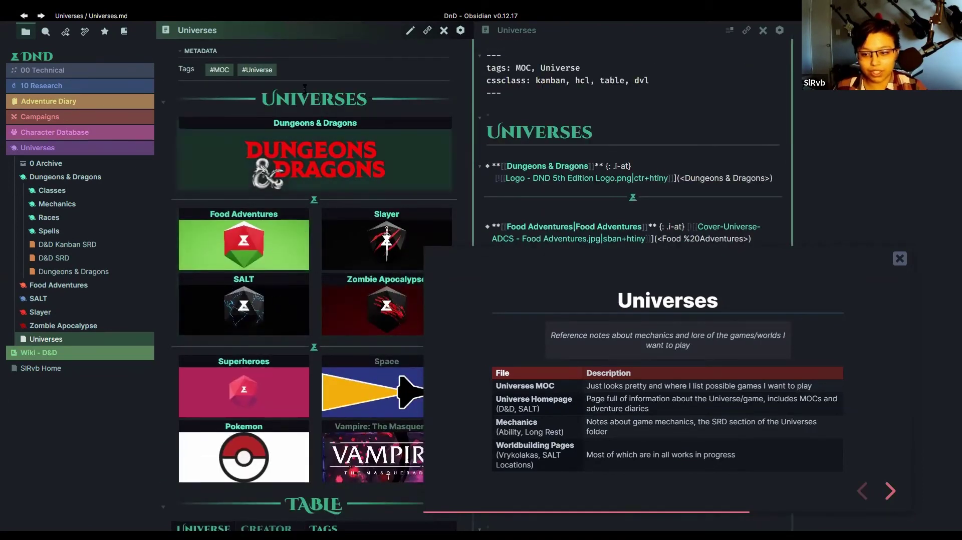
scroll(295, 271, down, 4)
mouse_move(294, 272)
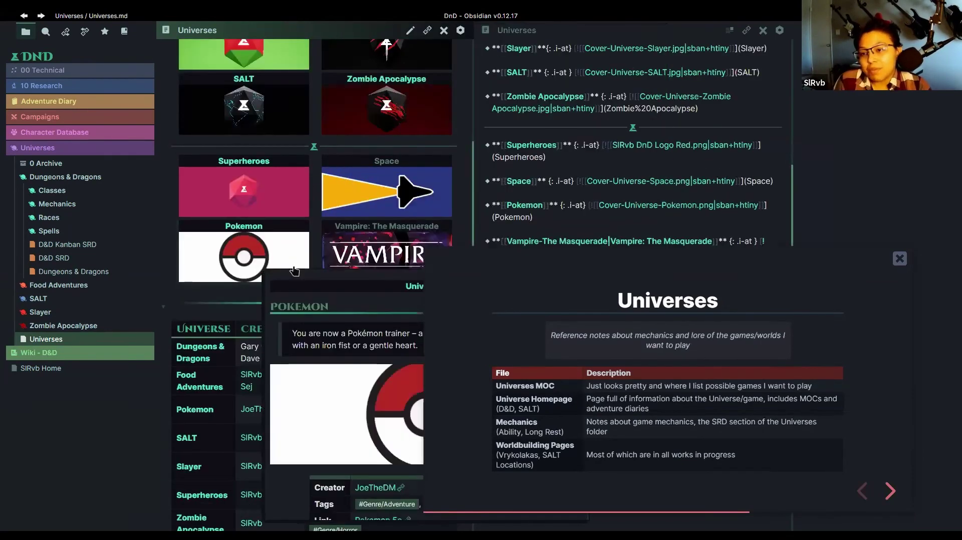
scroll(240, 261, down, 2)
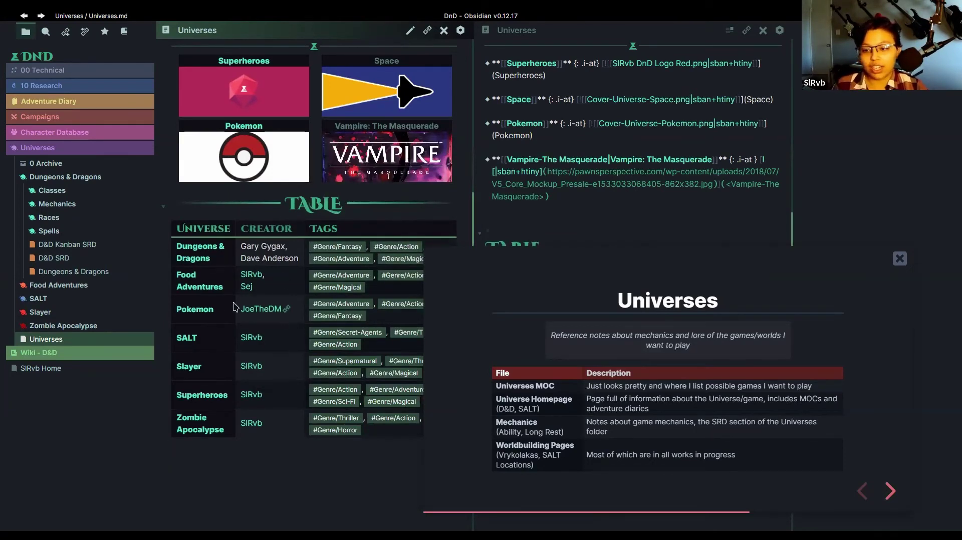
scroll(294, 375, up, 6)
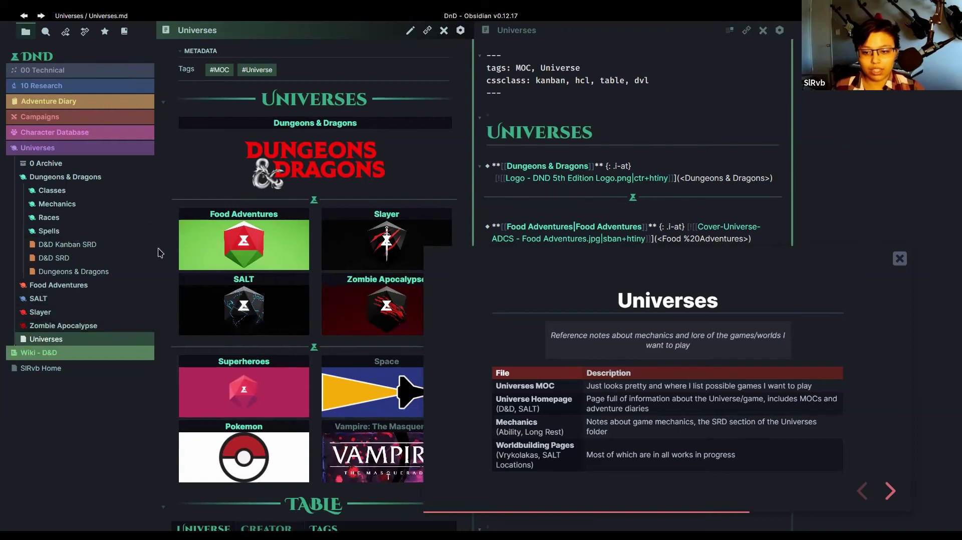
- Open the Dungeons & Dragons homepage note from its universe folder and review its description, info table, mechanics links and Adventure Diaries
click(82, 273)
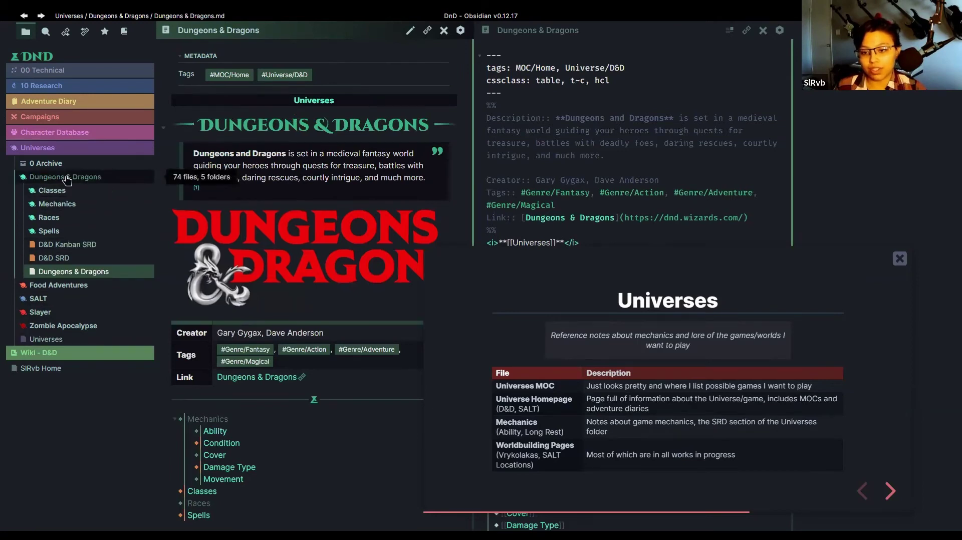
scroll(371, 362, down, 2)
scroll(371, 362, up, 2)
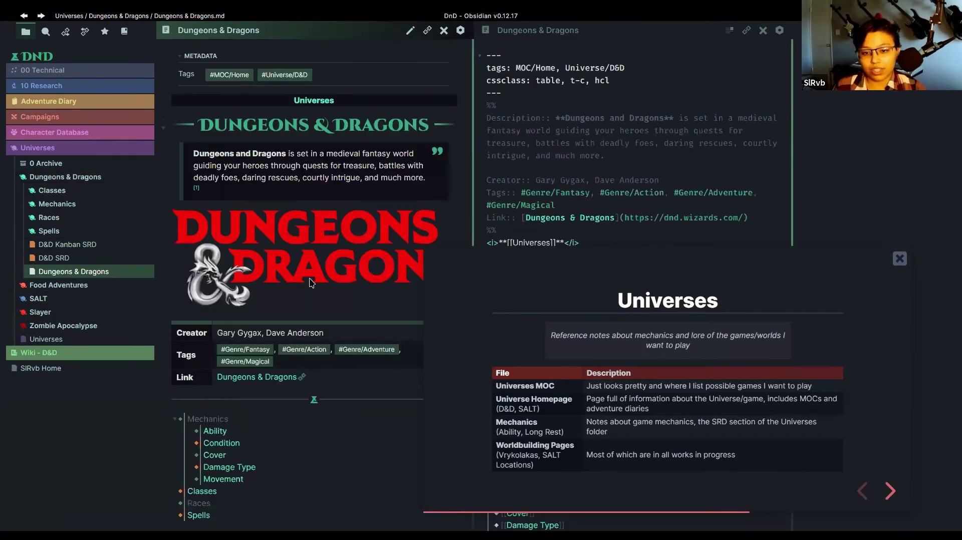
scroll(336, 328, down, 1)
scroll(335, 328, down, 4)
scroll(342, 328, up, 5)
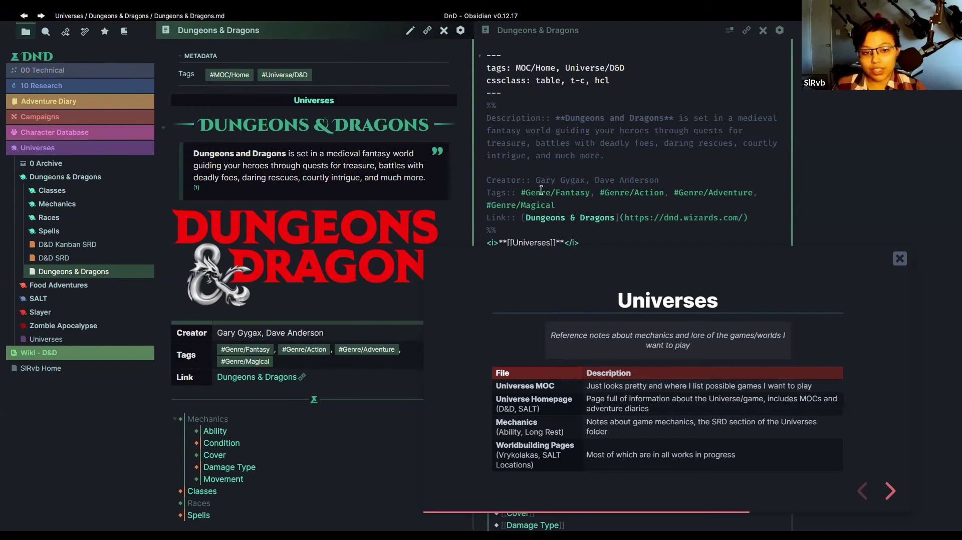
- Examine the Description, Creator, Tags and Link fields in the Dungeons & Dragons source and the inline queries that reference them
drag(487, 116, 768, 226)
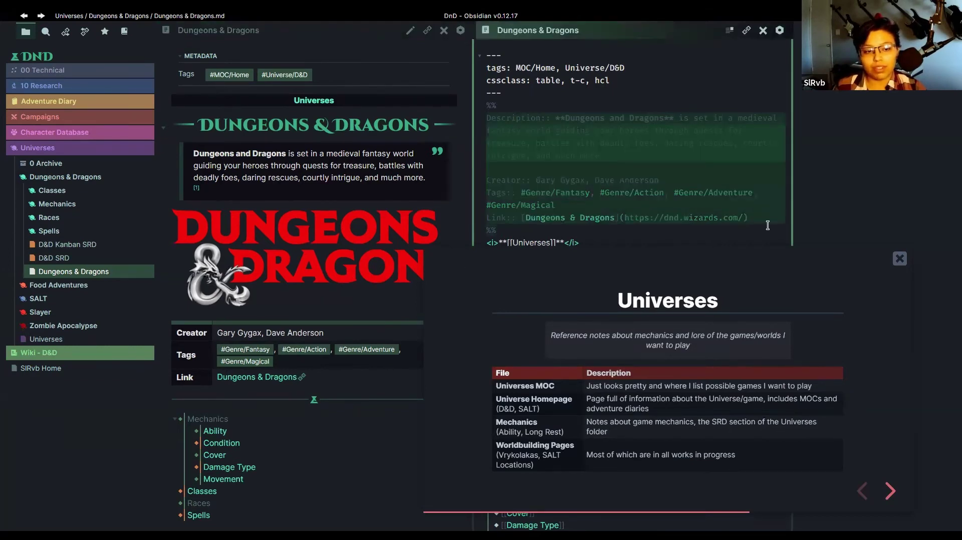
click(542, 177)
scroll(552, 195, down, 10)
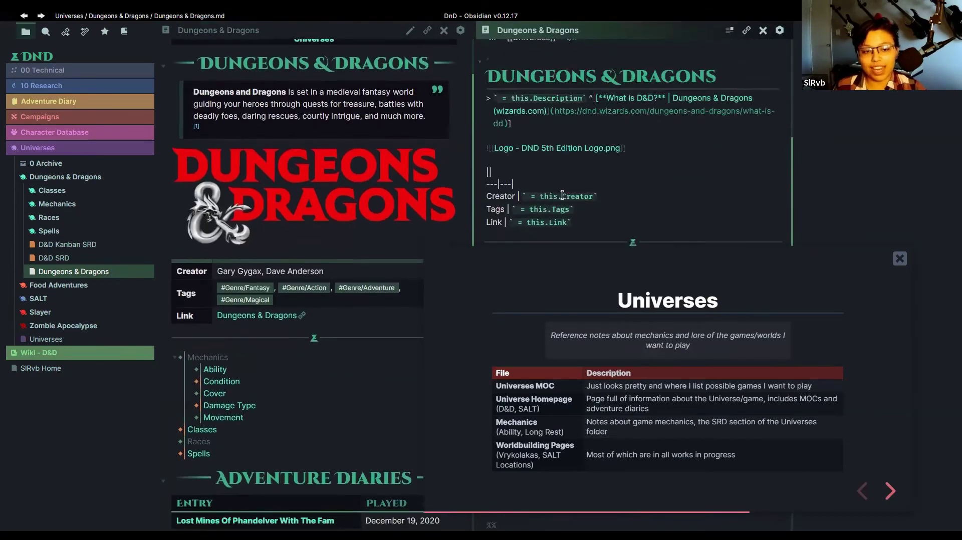
scroll(562, 195, up, 10)
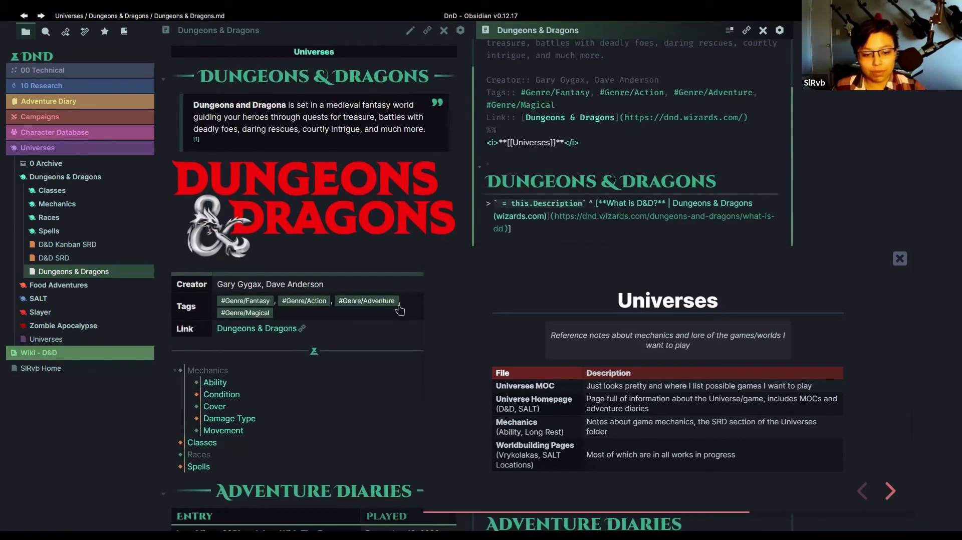
- Collapse the Dungeons & Dragons folder, expand SALT and its Organizations subfolder, and open the SALT homepage note to review it
click(70, 177)
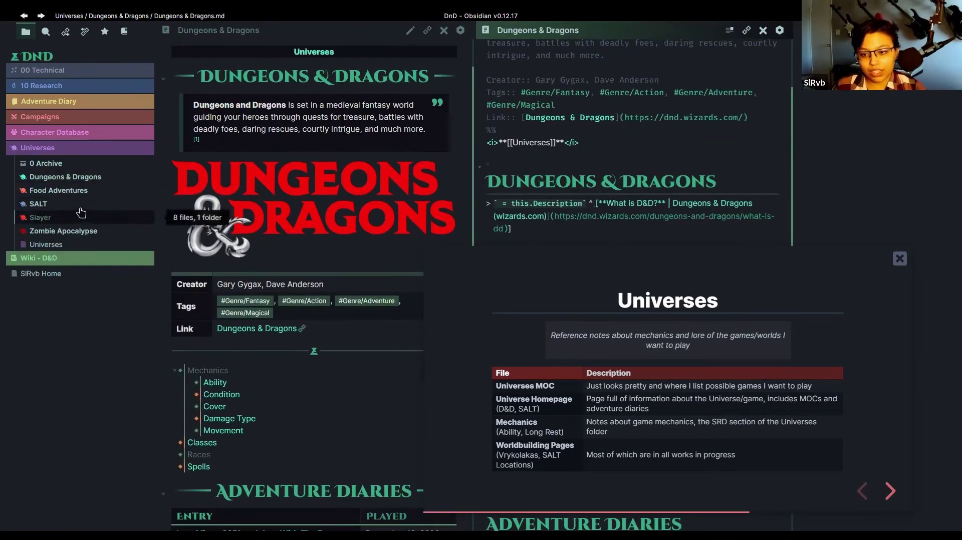
click(60, 204)
click(63, 258)
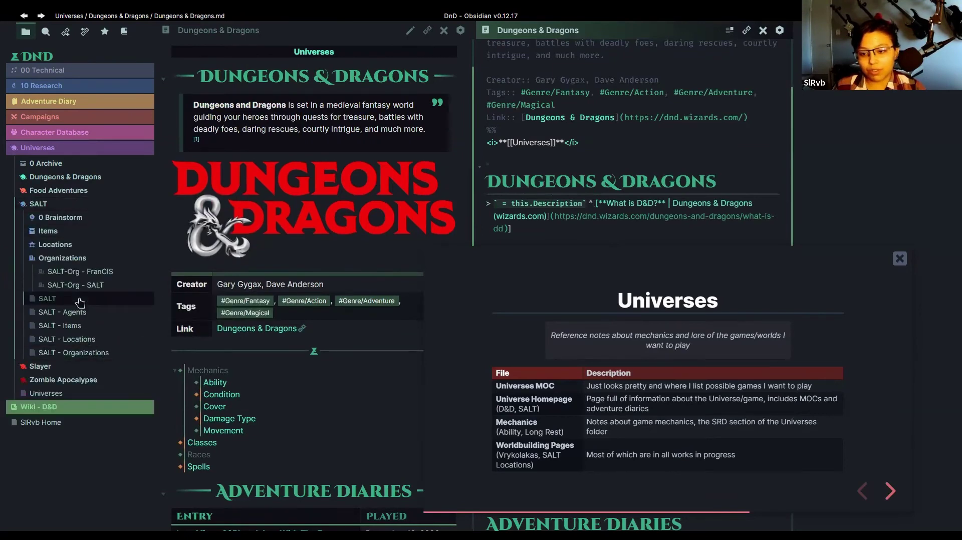
scroll(362, 385, down, 2)
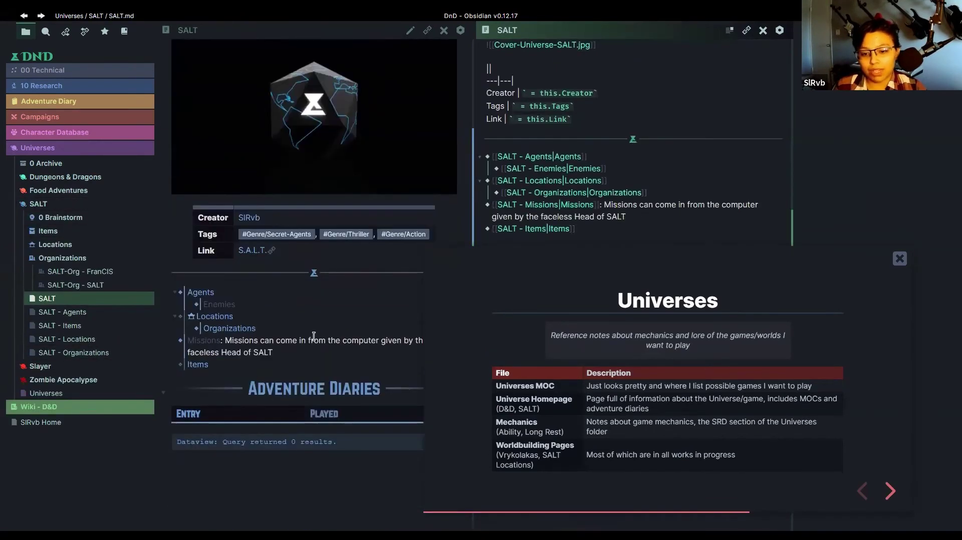
click(304, 365)
scroll(251, 300, up, 3)
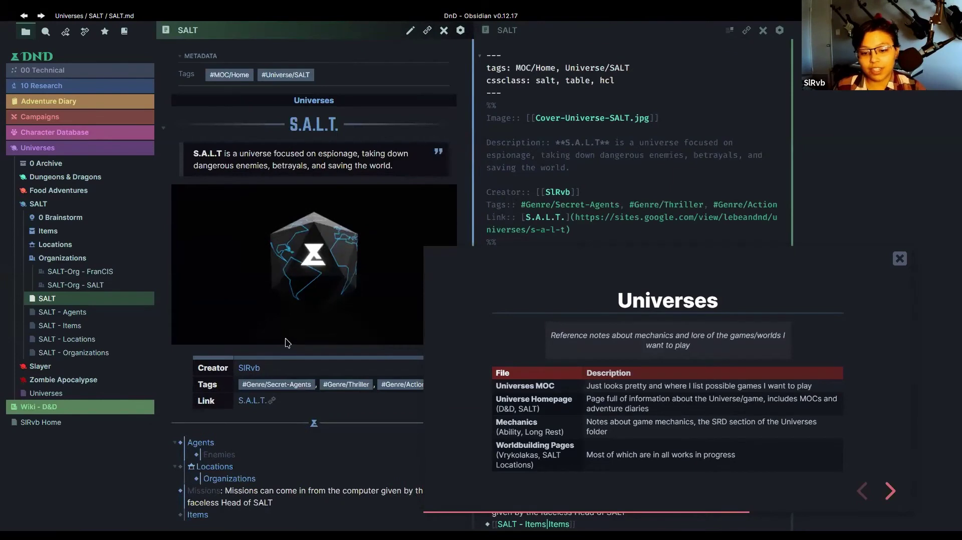
- Look over the SALT homepage and open the Dungeons & Dragons homepage note, viewing its mechanics links and adventure diaries
scroll(287, 343, down, 3)
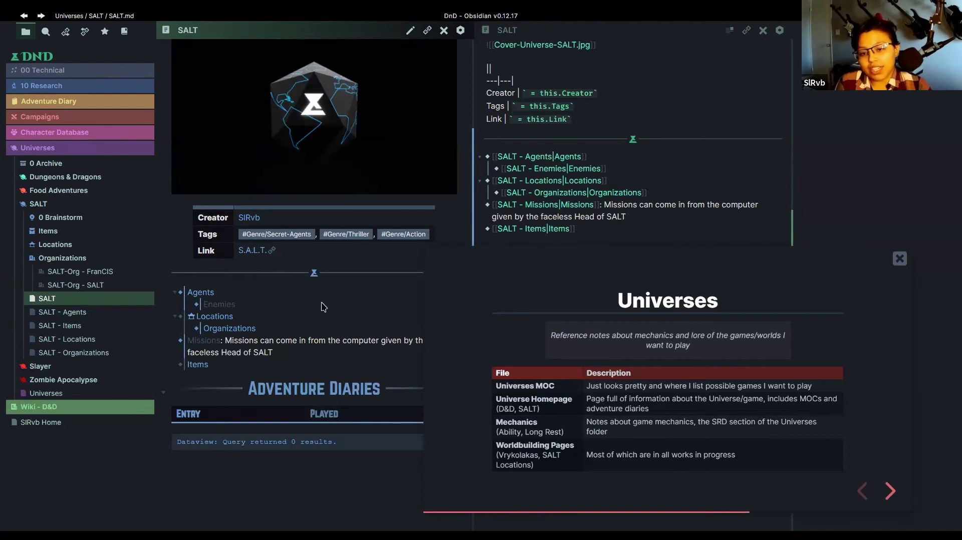
scroll(303, 331, up, 3)
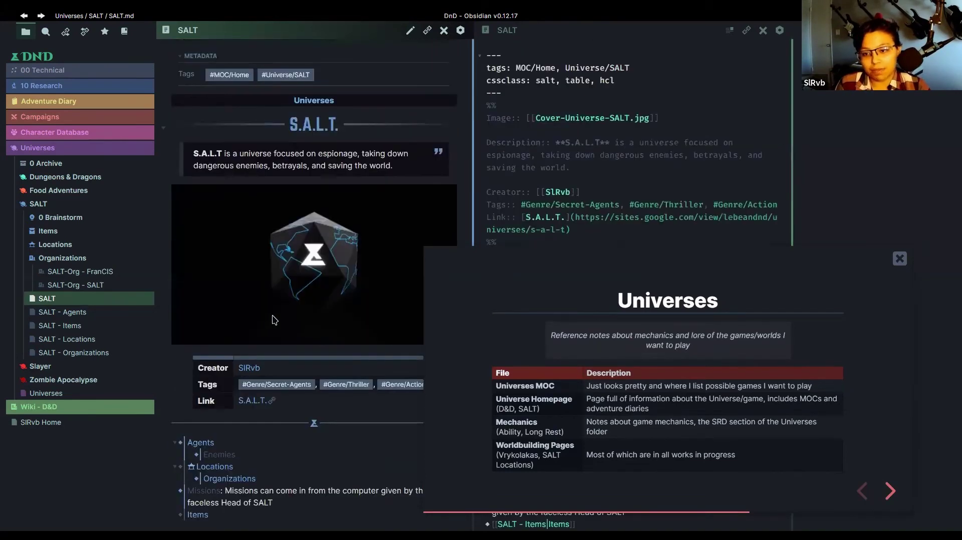
click(90, 177)
click(83, 272)
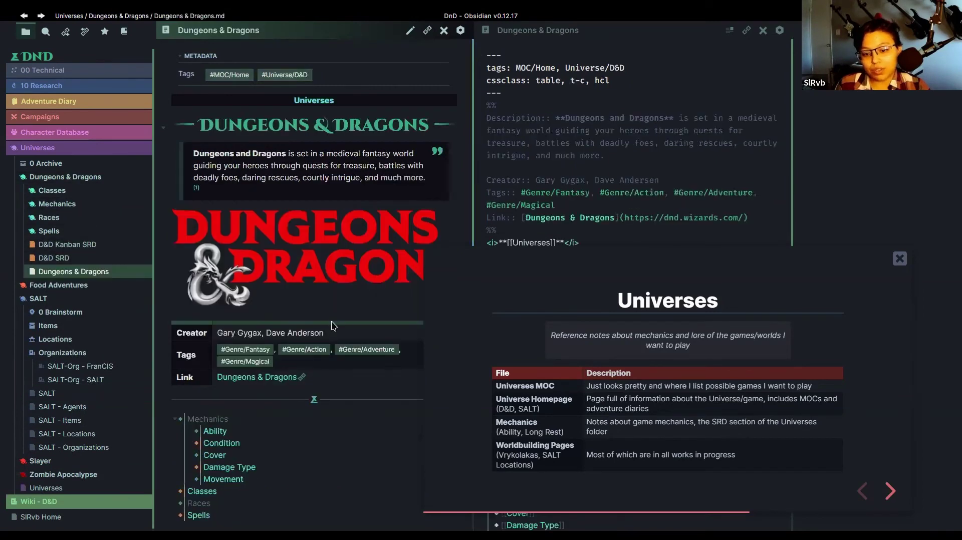
scroll(352, 293, down, 5)
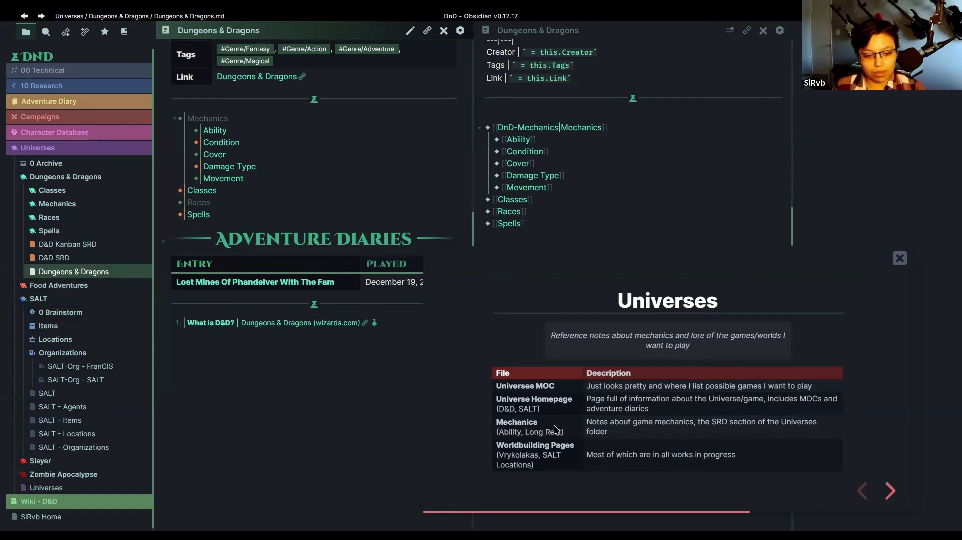
- Open the Ability note from the Dungeons & Dragons Mechanics folder and review its scores, modifiers and checks sections
click(74, 205)
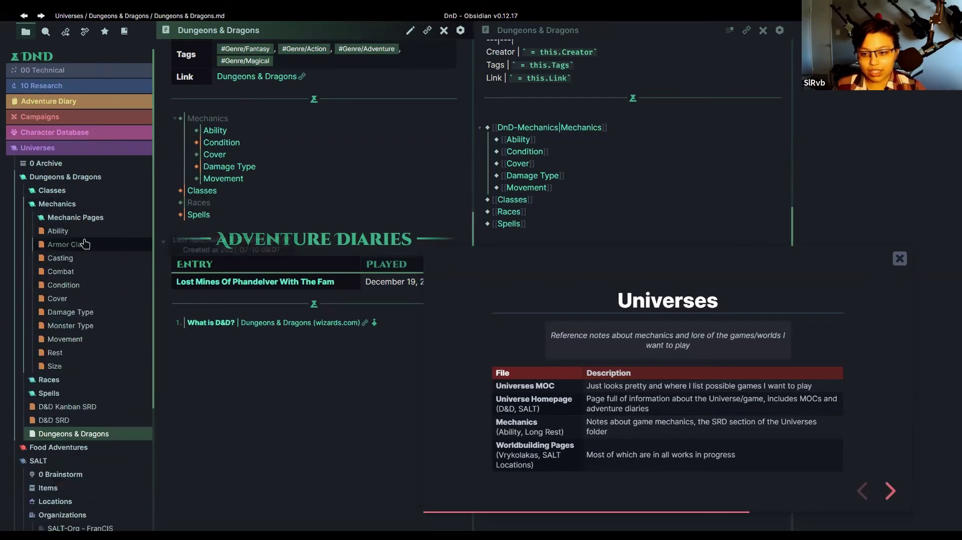
click(75, 233)
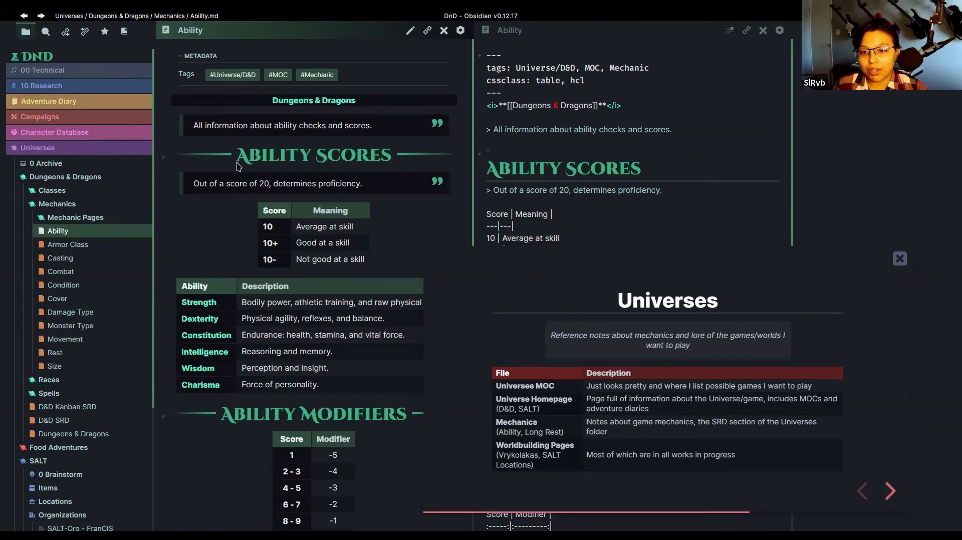
scroll(227, 252, down, 3)
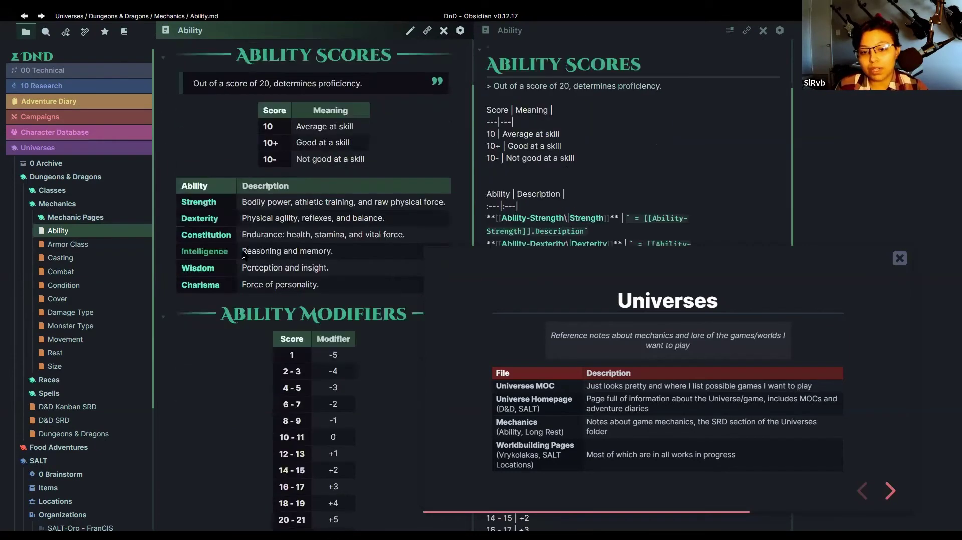
scroll(238, 280, down, 3)
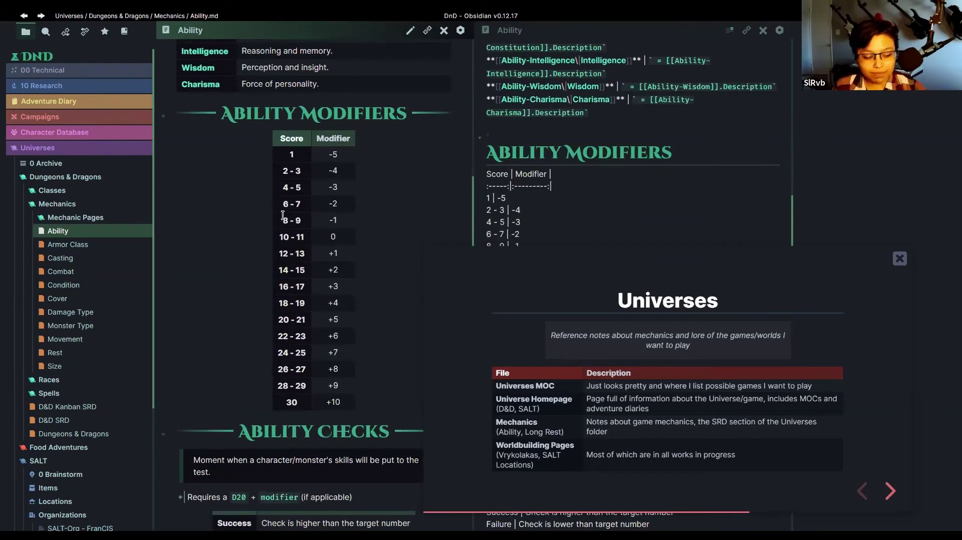
scroll(283, 215, up, 6)
scroll(294, 346, down, 3)
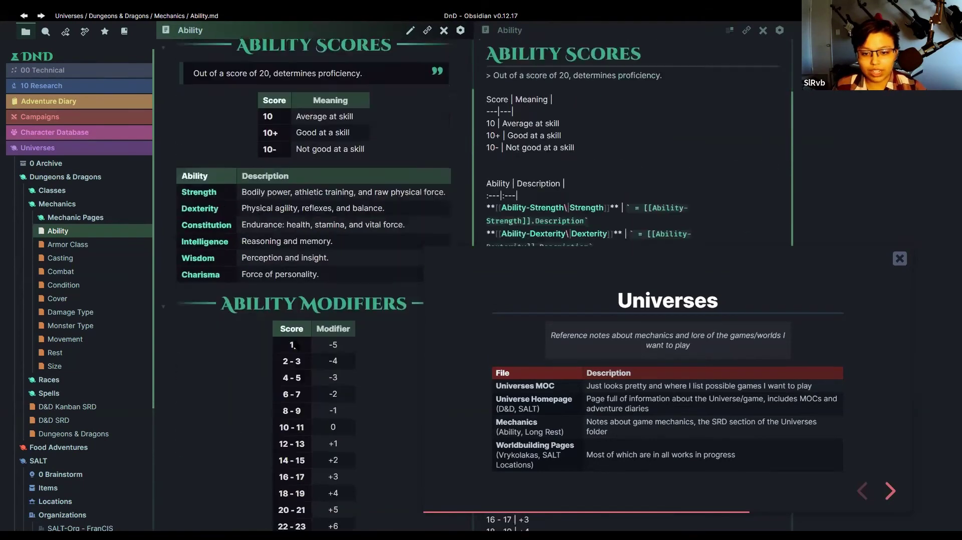
scroll(294, 345, down, 8)
scroll(295, 337, up, 5)
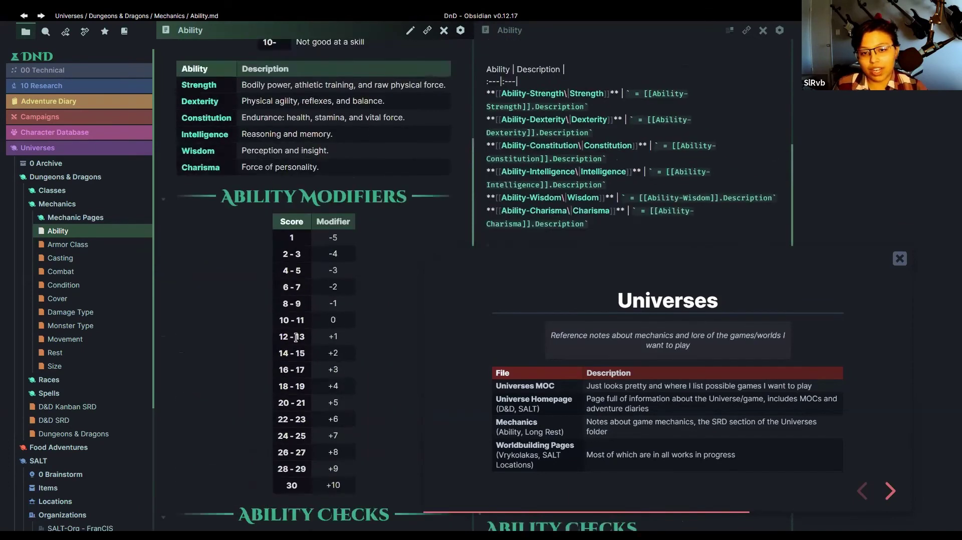
scroll(295, 337, up, 4)
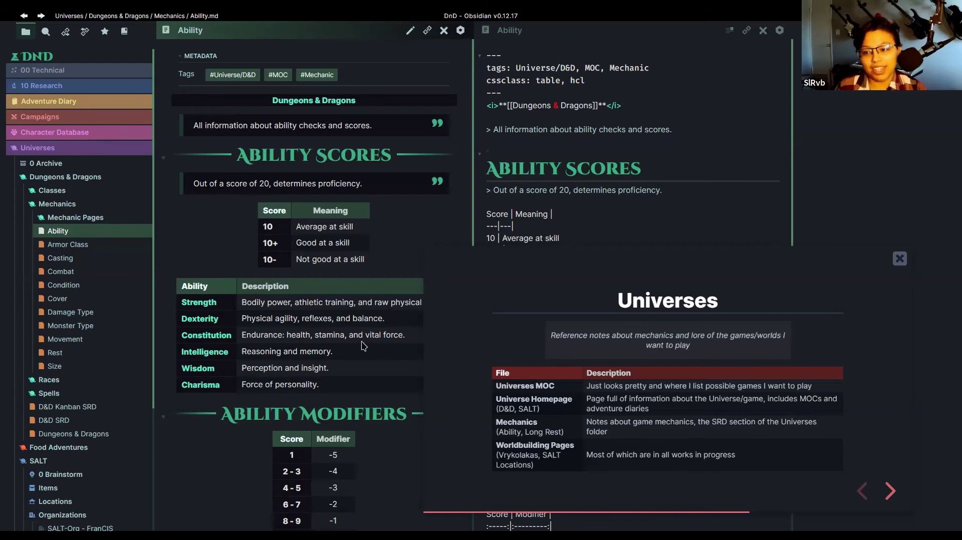
scroll(364, 345, down, 10)
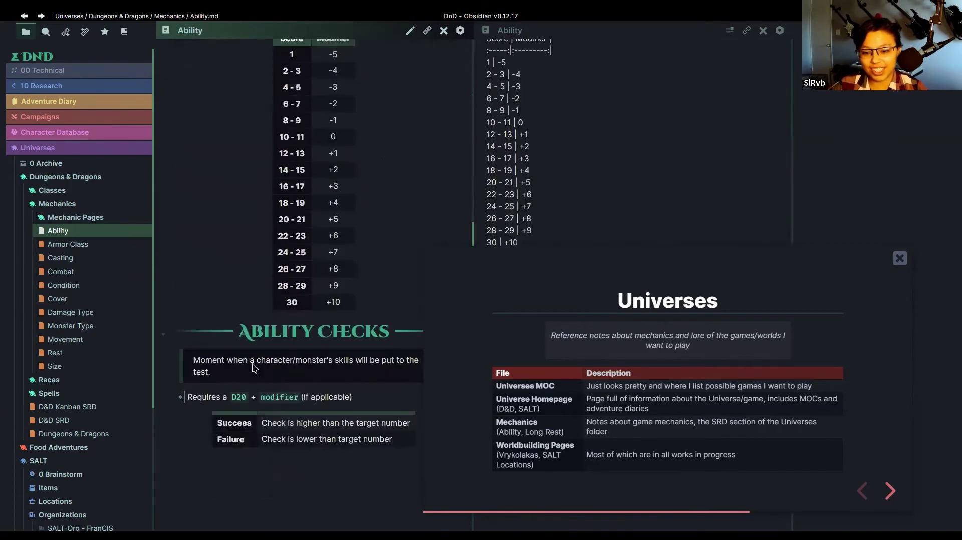
scroll(278, 414, down, 2)
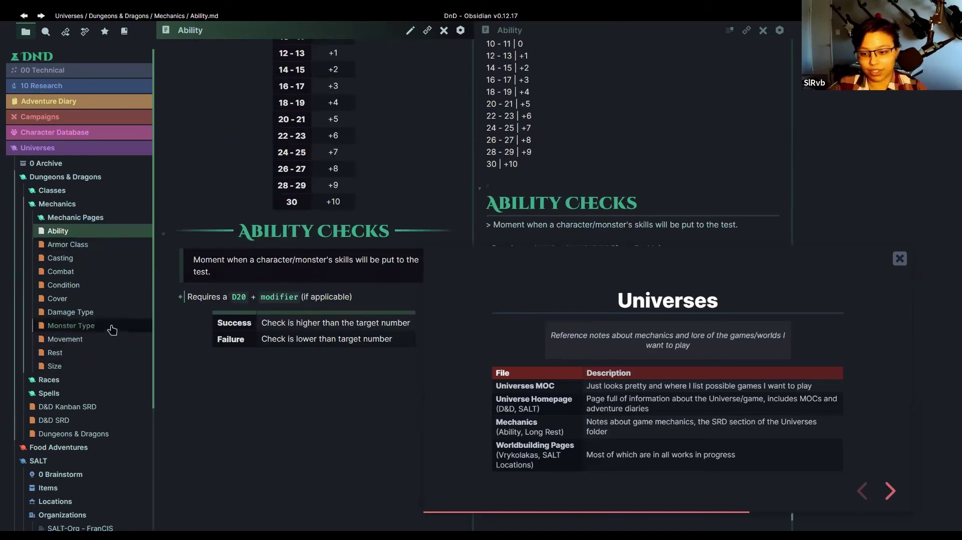
- Browse the notes in the Mechanic Pages folder and open the Rest-Long Rest note to view its rules
click(90, 219)
scroll(92, 251, down, 8)
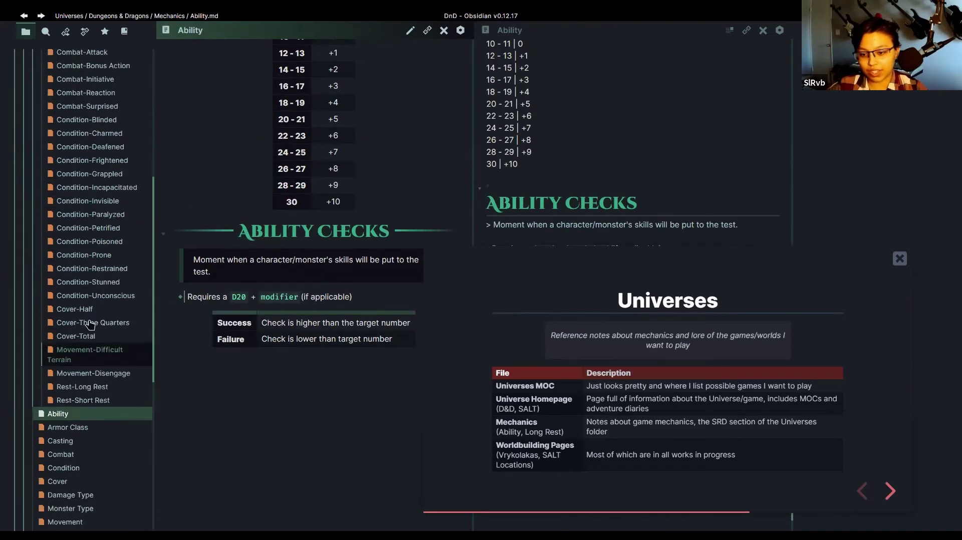
scroll(96, 276, up, 10)
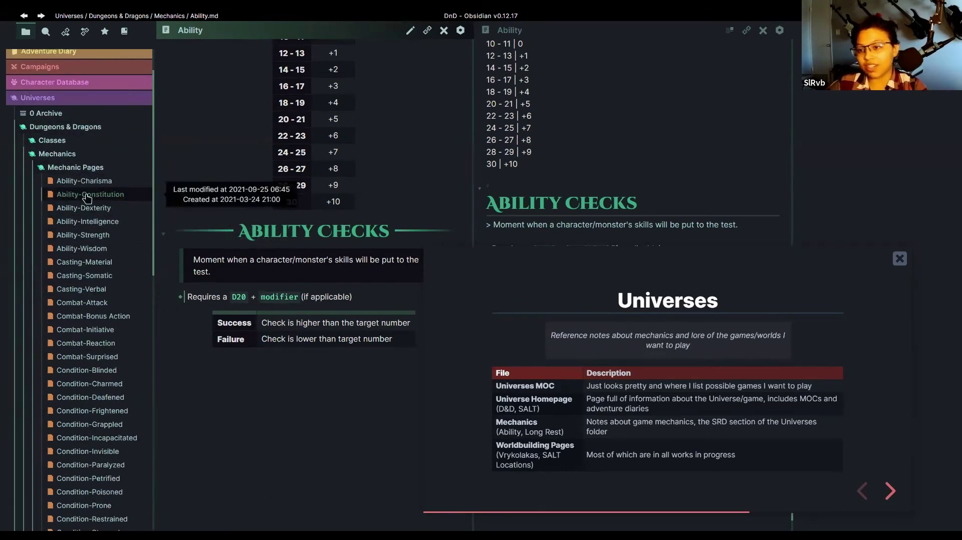
scroll(81, 250, down, 8)
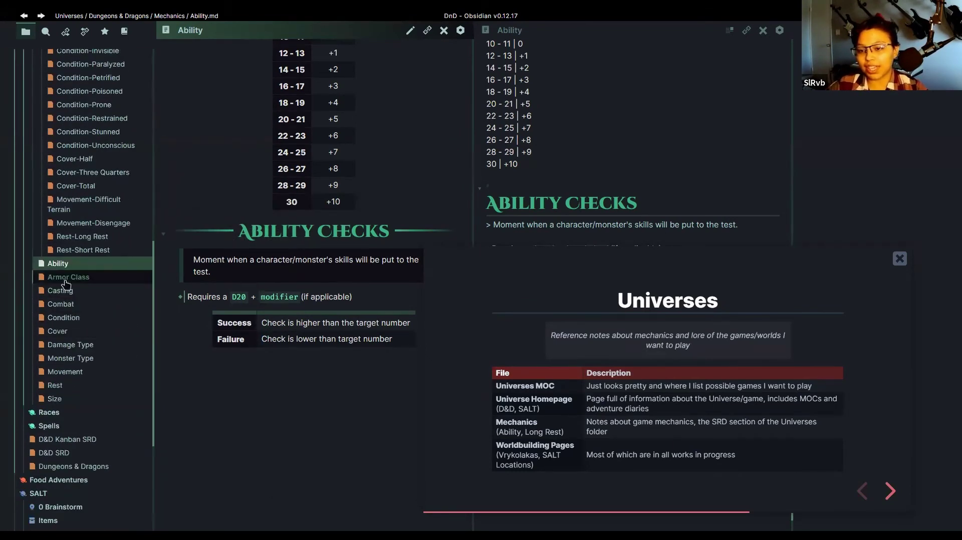
scroll(82, 336, up, 4)
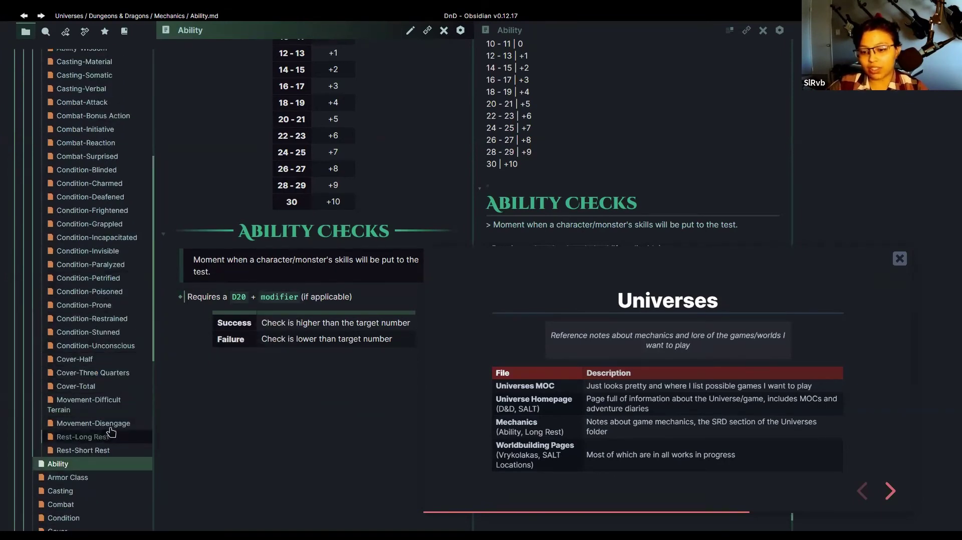
click(92, 438)
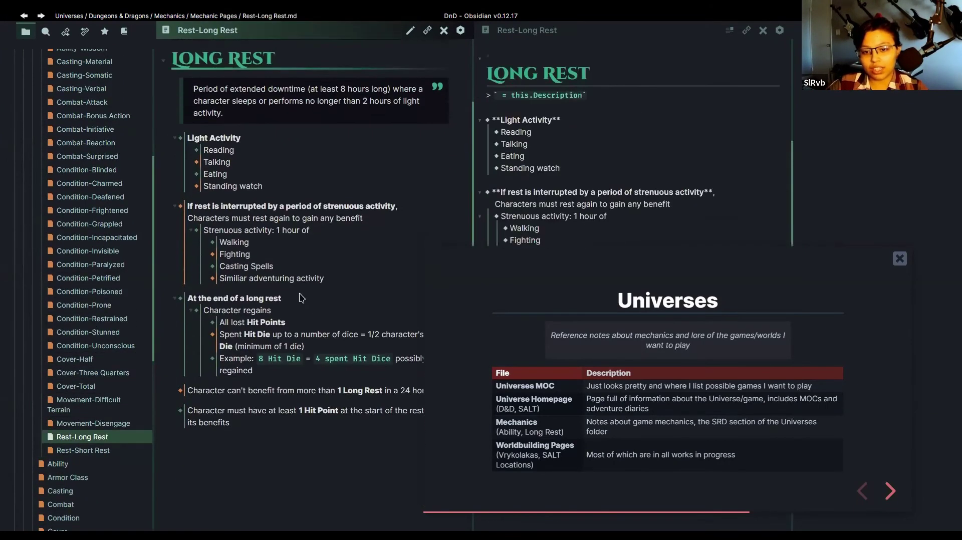
triple_click(220, 196)
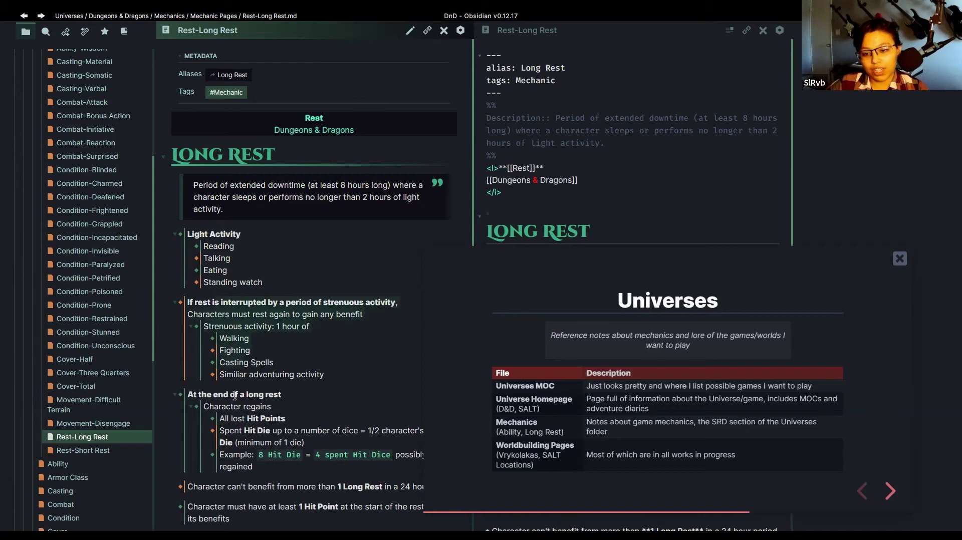
- Collapse the Mechanics folder and its parent Dungeons & Dragons folder in the file tree
scroll(80, 209, up, 5)
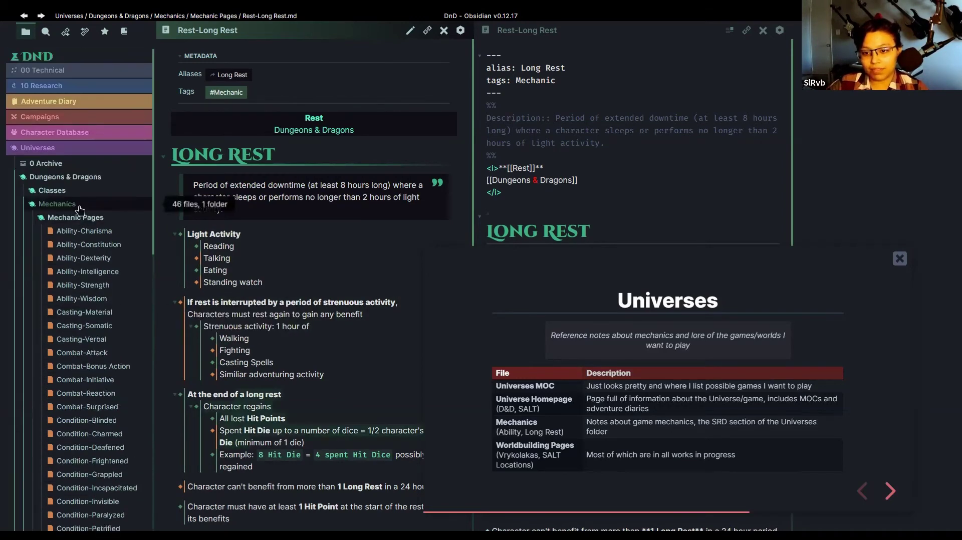
click(80, 206)
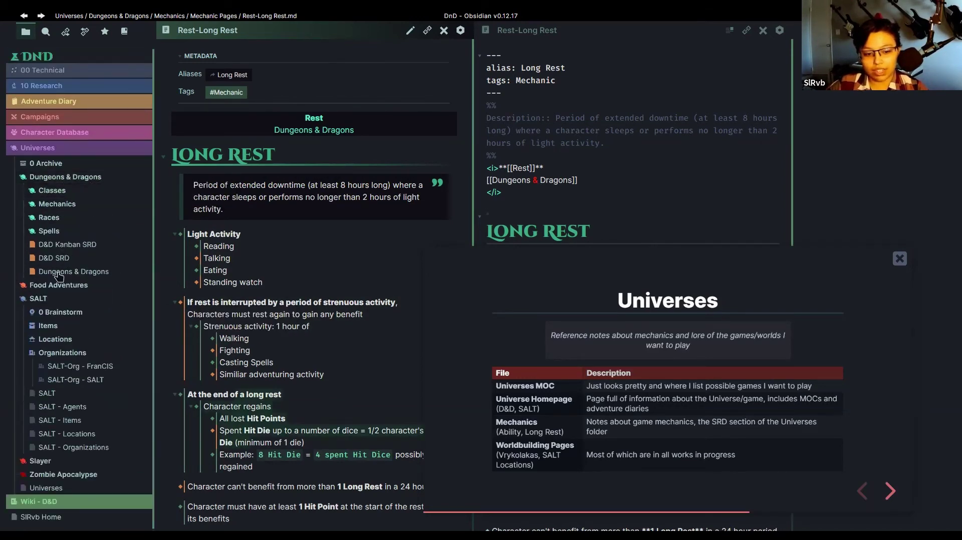
click(57, 177)
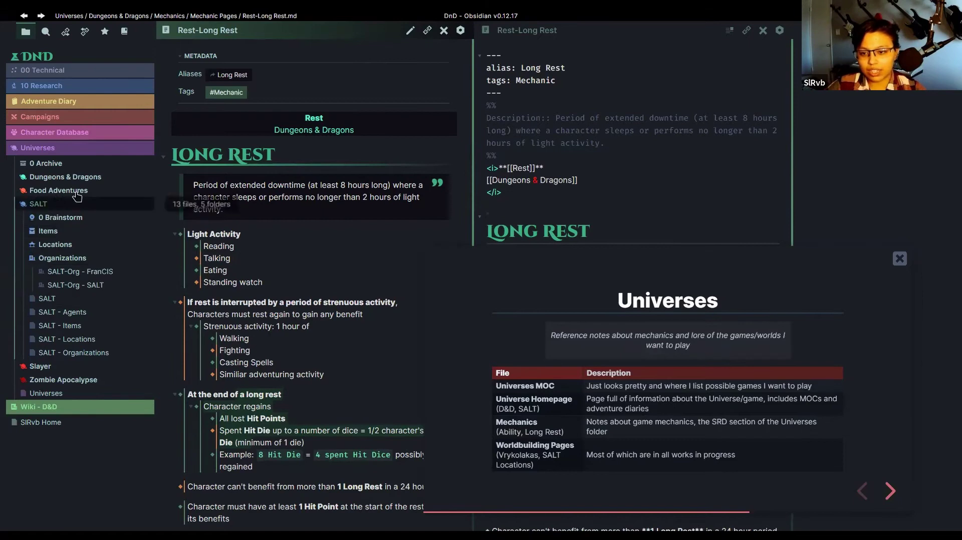
- Expand the Slayer universe and its Entities folder, and open the SLYR-E - Vrykolakas note
click(103, 366)
click(103, 380)
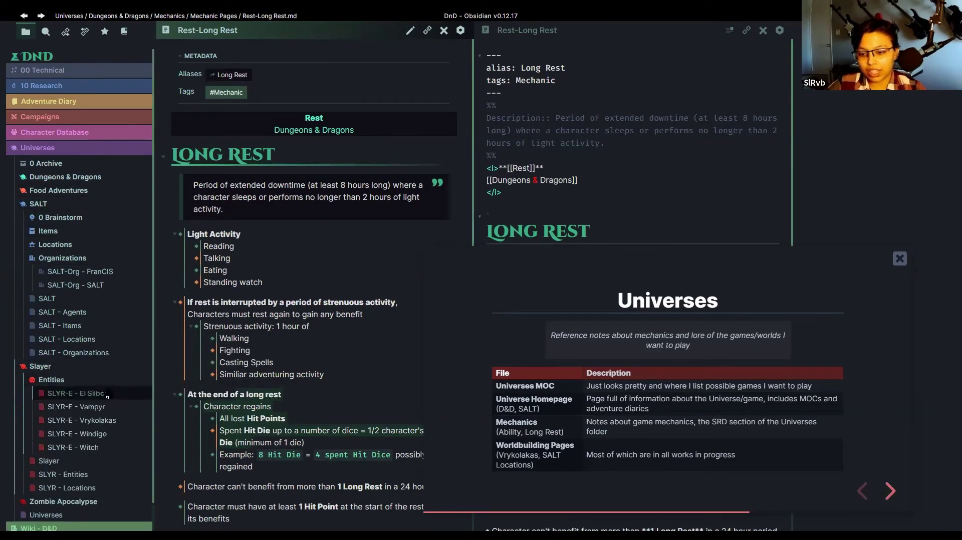
scroll(110, 393, down, 1)
click(96, 390)
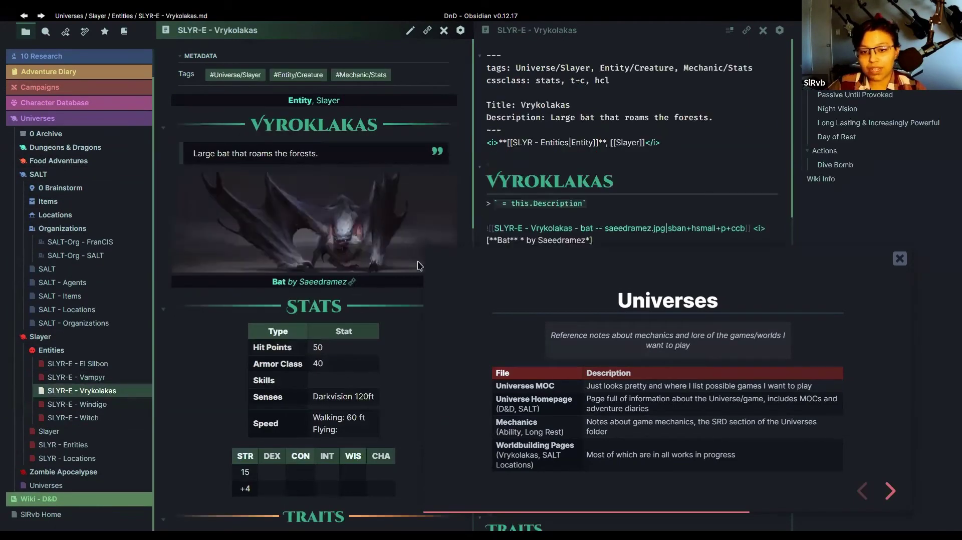
- Examine the Vrykolakas note's header, stats tables and traits sections
scroll(208, 307, down, 2)
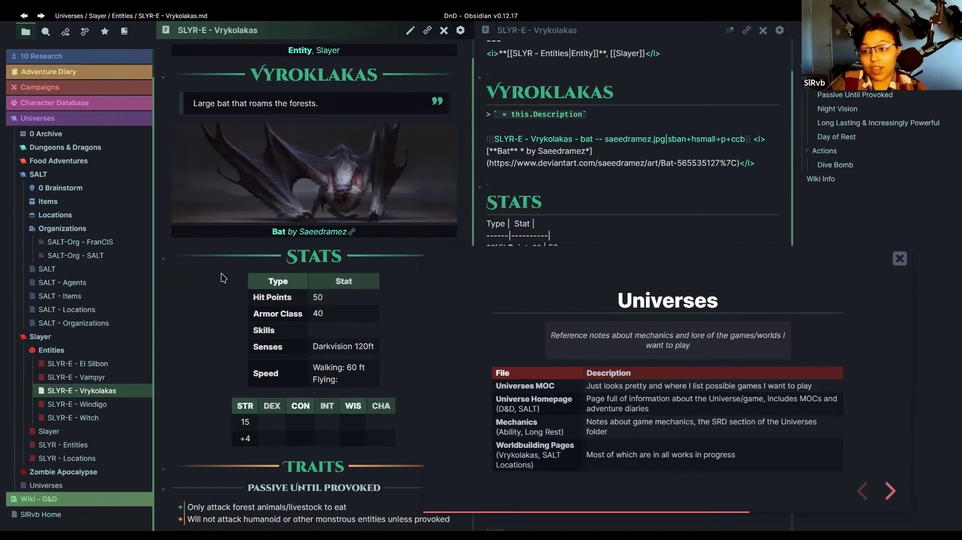
scroll(223, 301, down, 3)
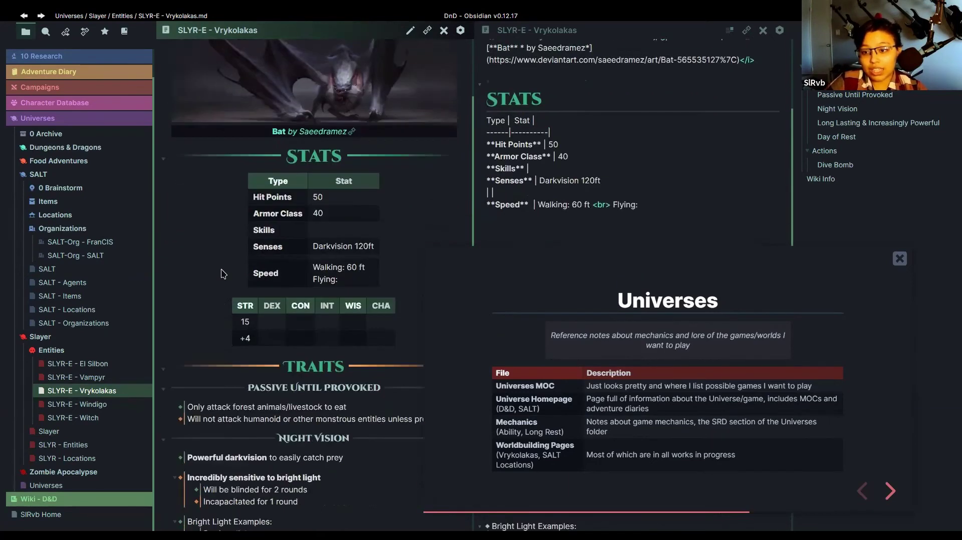
scroll(221, 330, up, 5)
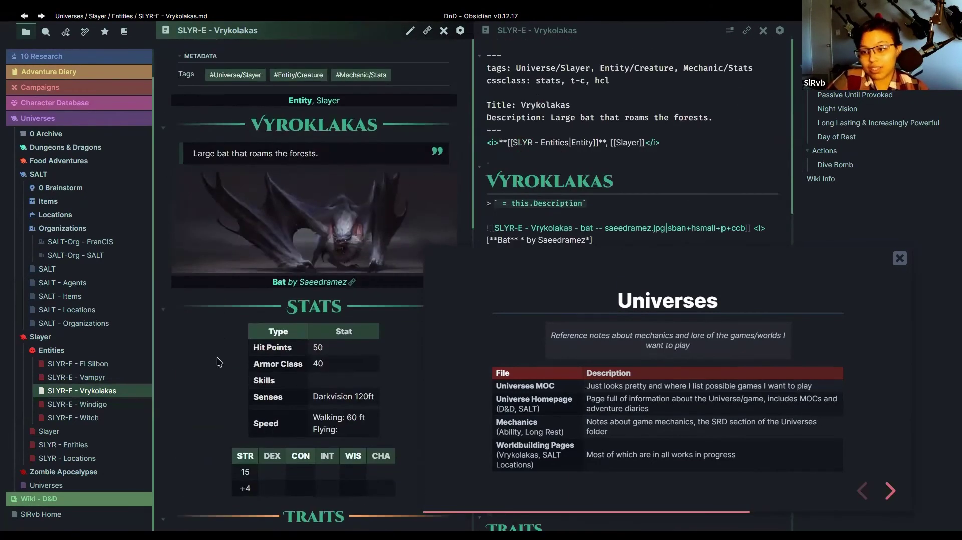
scroll(261, 351, down, 3)
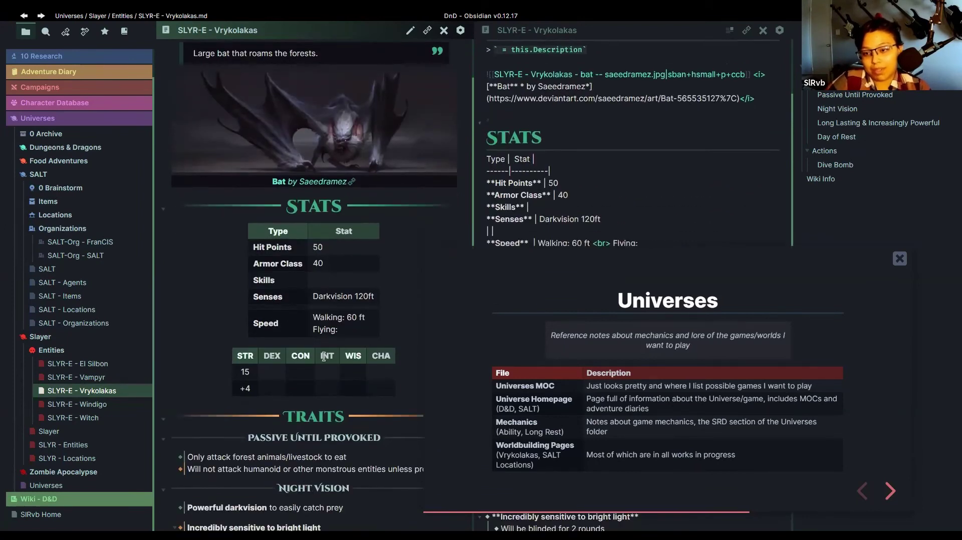
scroll(319, 349, down, 1)
scroll(319, 349, down, 2)
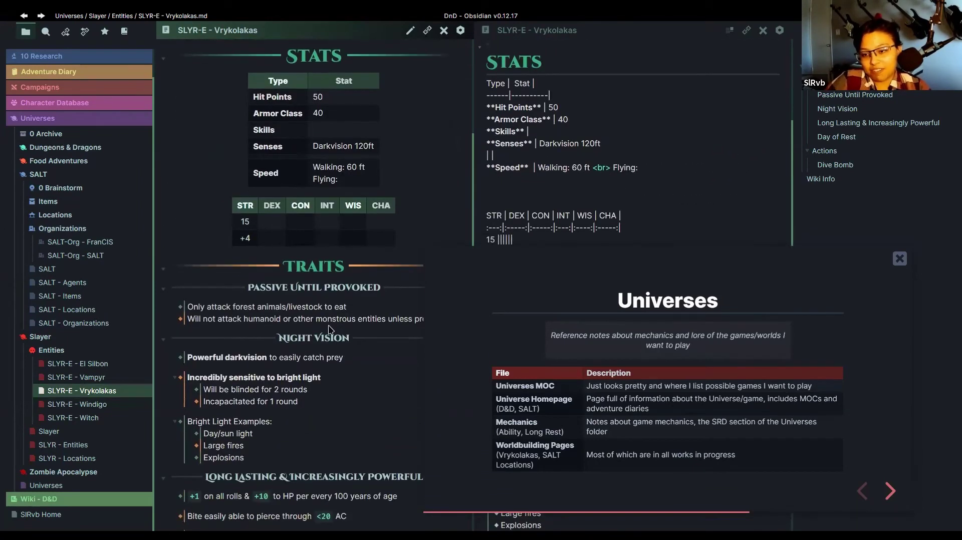
scroll(273, 284, down, 2)
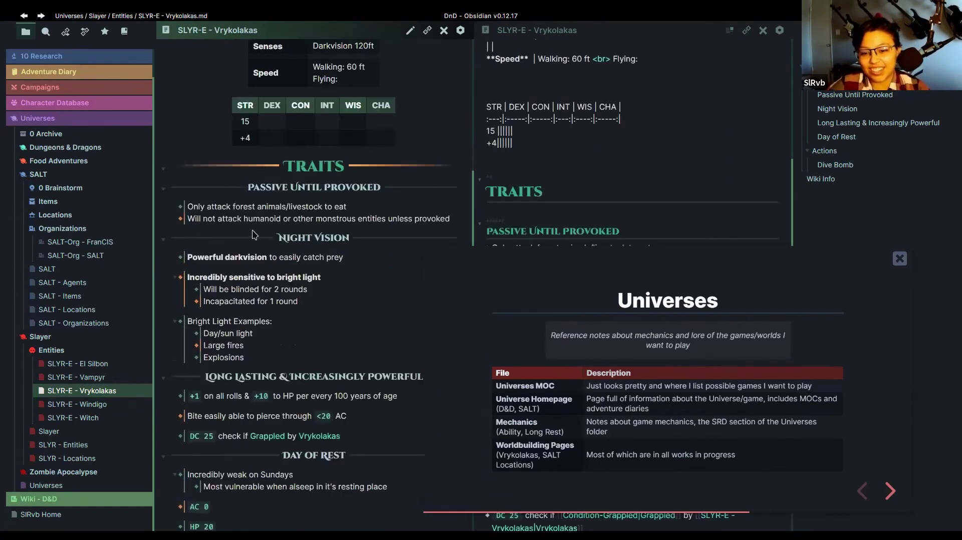
scroll(284, 322, down, 5)
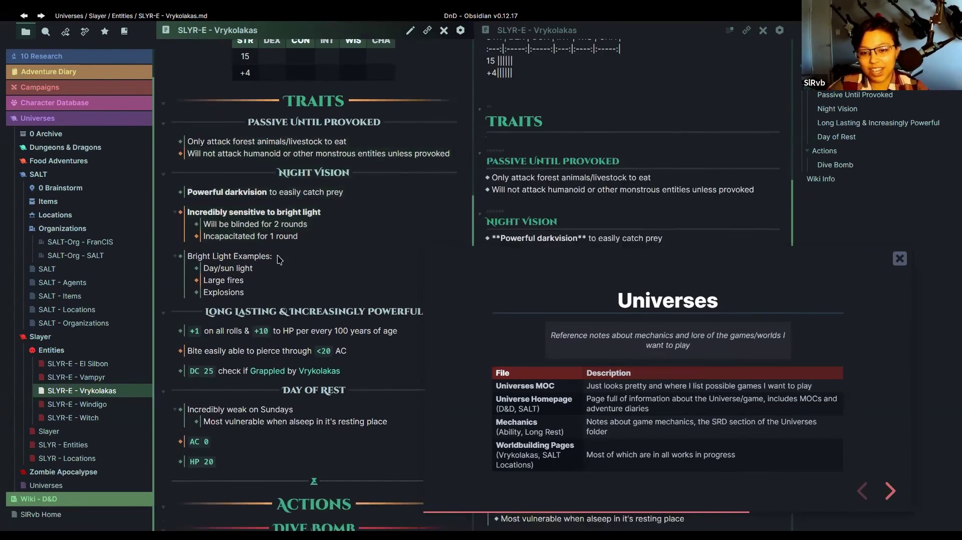
scroll(273, 116, up, 3)
scroll(268, 229, down, 3)
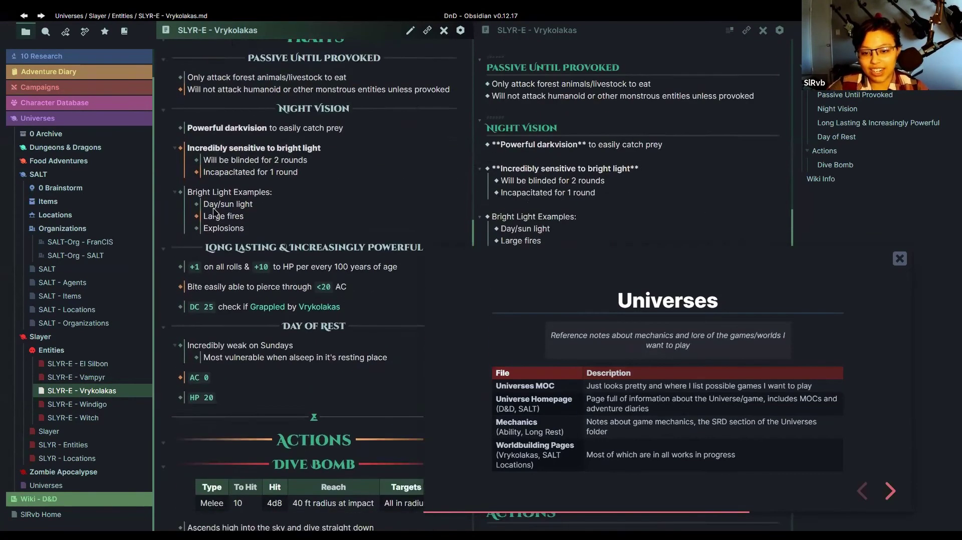
- Examine the Actions section and the embedded Wiki Info article in the Vrykolakas note
scroll(308, 339, down, 3)
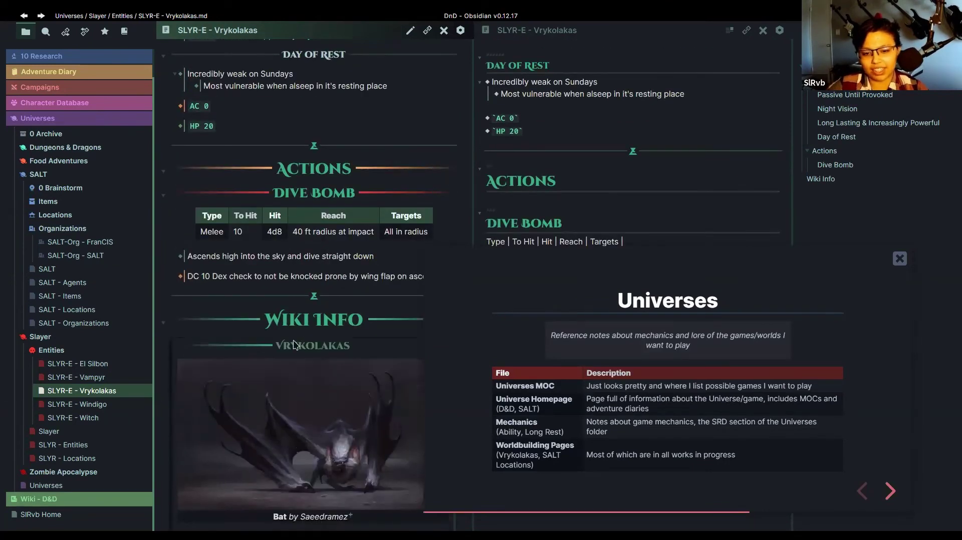
scroll(163, 311, down, 2)
scroll(162, 311, down, 6)
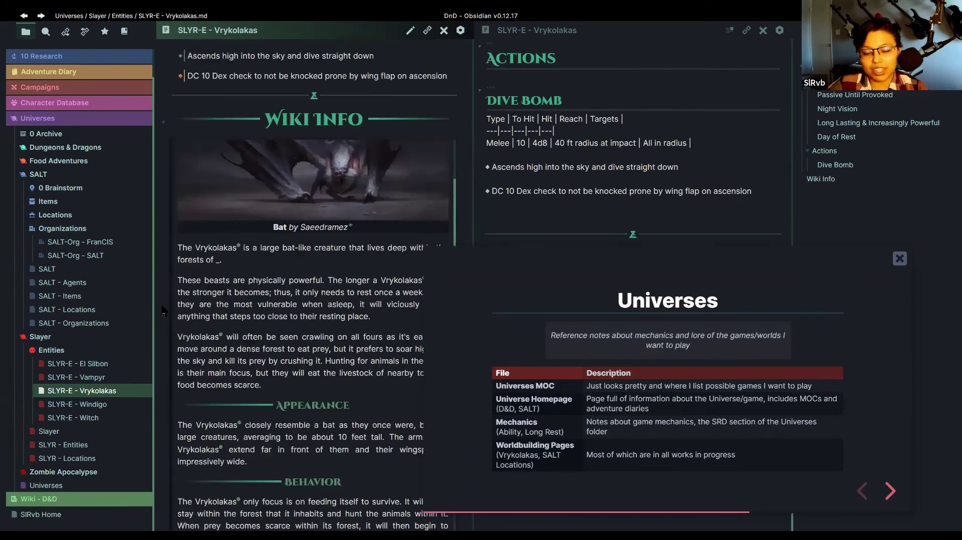
scroll(275, 335, up, 4)
scroll(275, 336, up, 3)
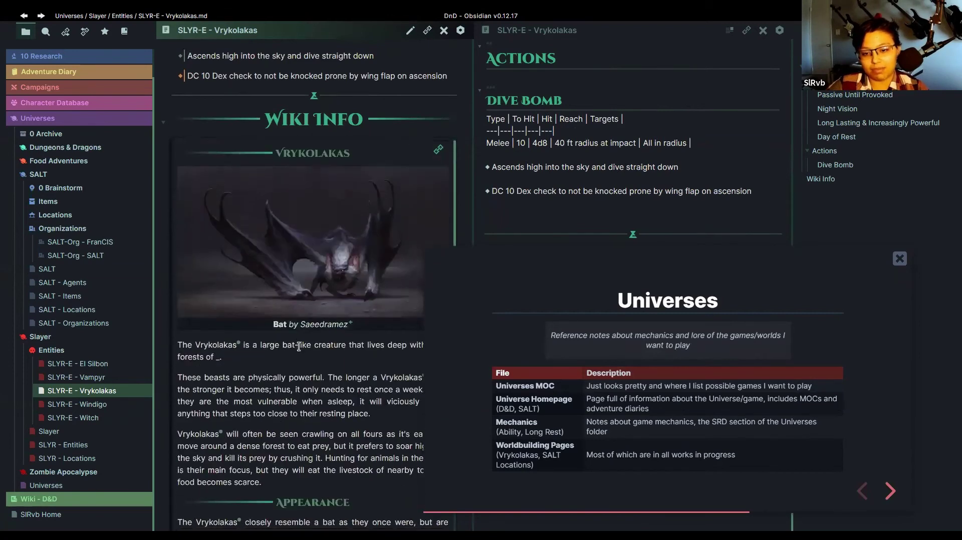
- Examine the Appearance, Behavior and Stats sections of the embedded Wiki Info article, returning to the note's Traits section
scroll(275, 335, down, 6)
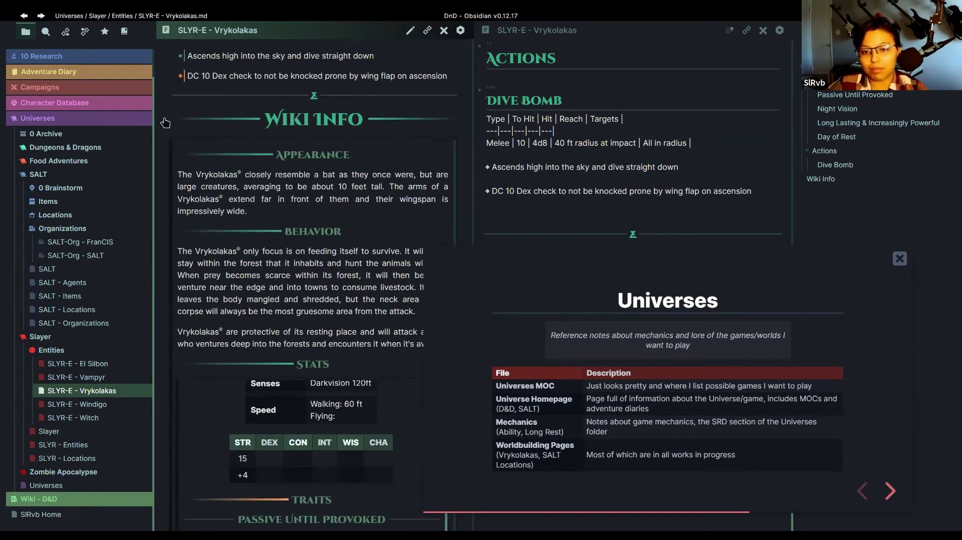
scroll(285, 343, up, 2)
scroll(297, 360, up, 5)
scroll(297, 360, up, 3)
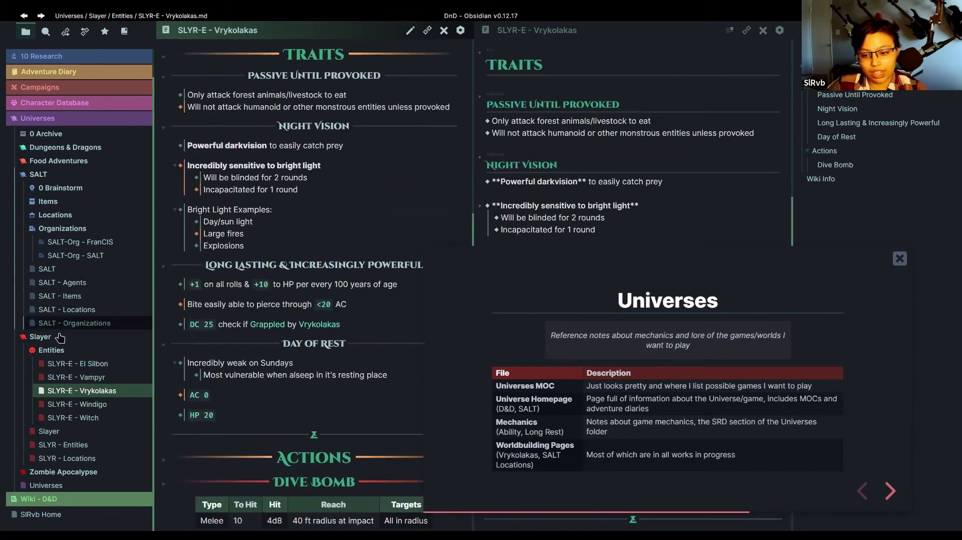
- Collapse the Slayer Entities folder, open the SALT - Locations note and zoom its map in on North America
scroll(77, 341, up, 1)
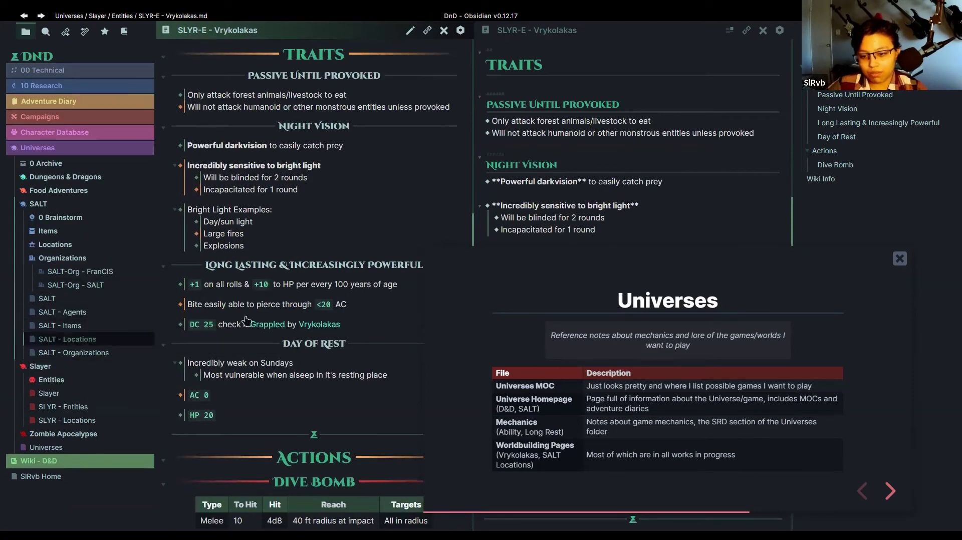
click(77, 341)
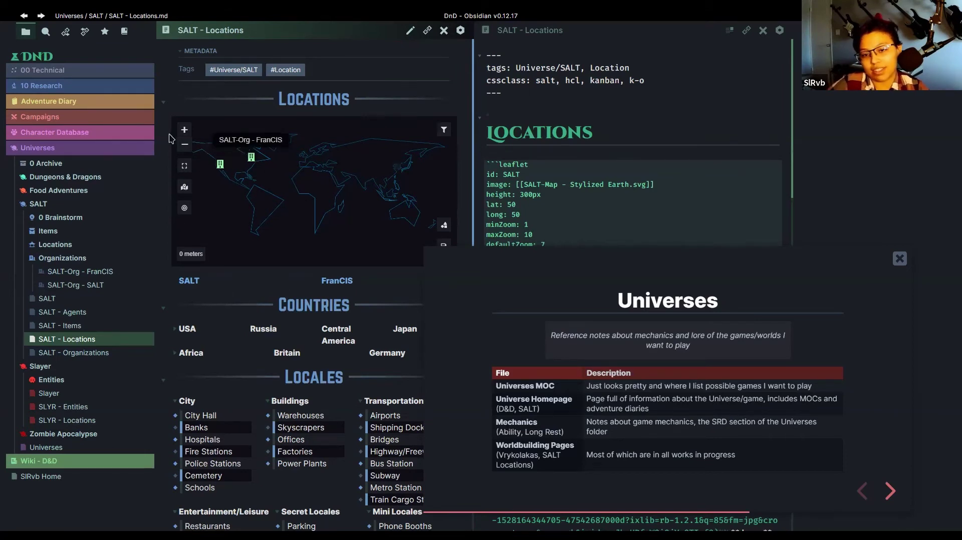
click(185, 130)
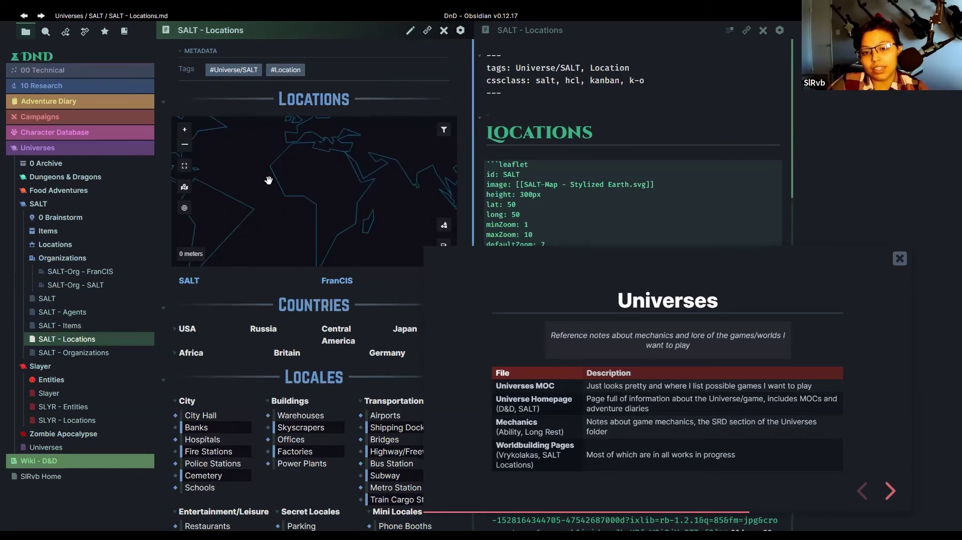
scroll(269, 180, up, 5)
- Preview the SALT-Org - FranCIS note from its map marker, skim its contents, and return the map to the full world view
mouse_move(352, 173)
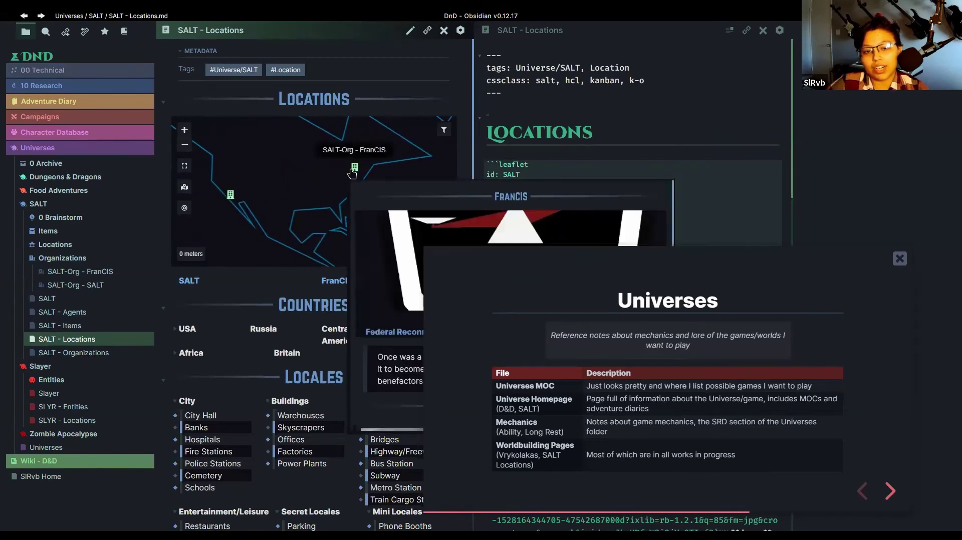
scroll(379, 343, down, 3)
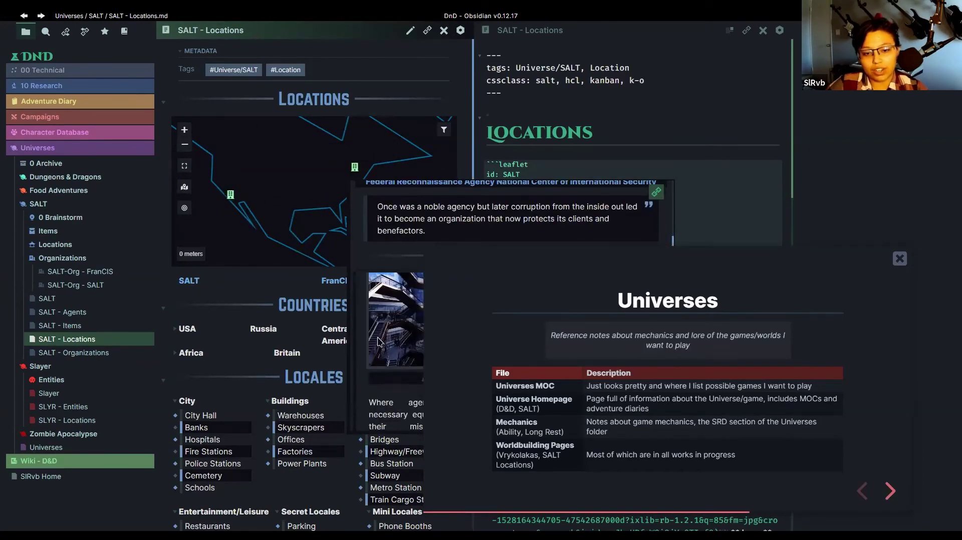
scroll(389, 356, down, 5)
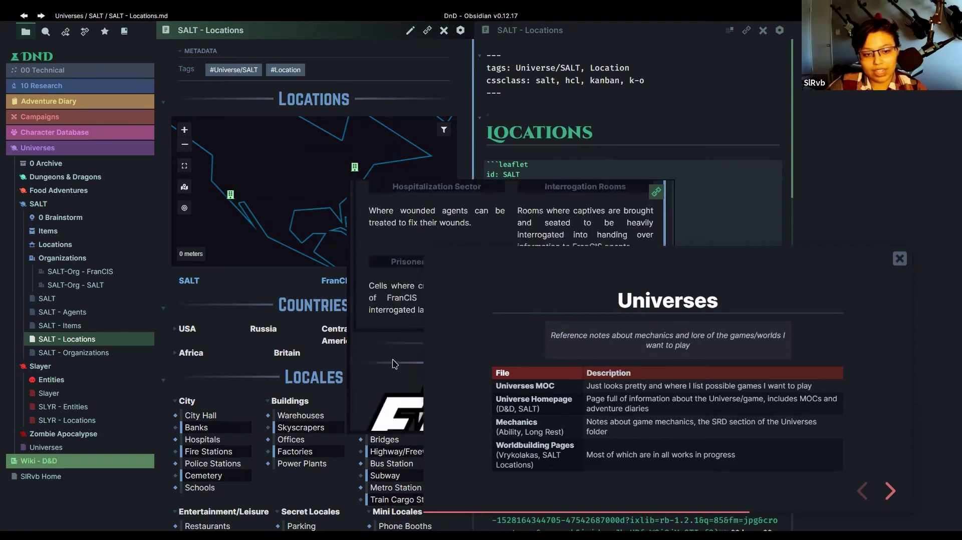
scroll(395, 364, up, 10)
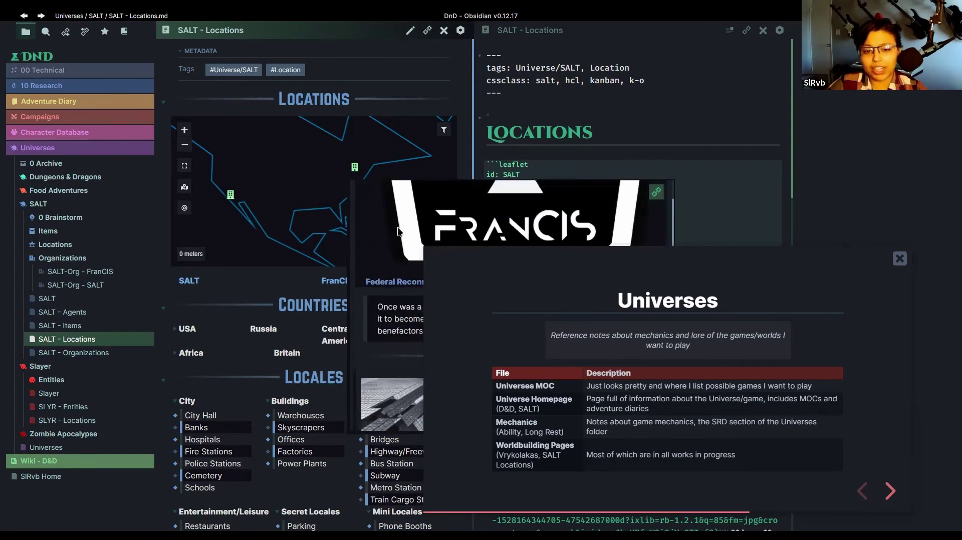
scroll(252, 244, down, 1)
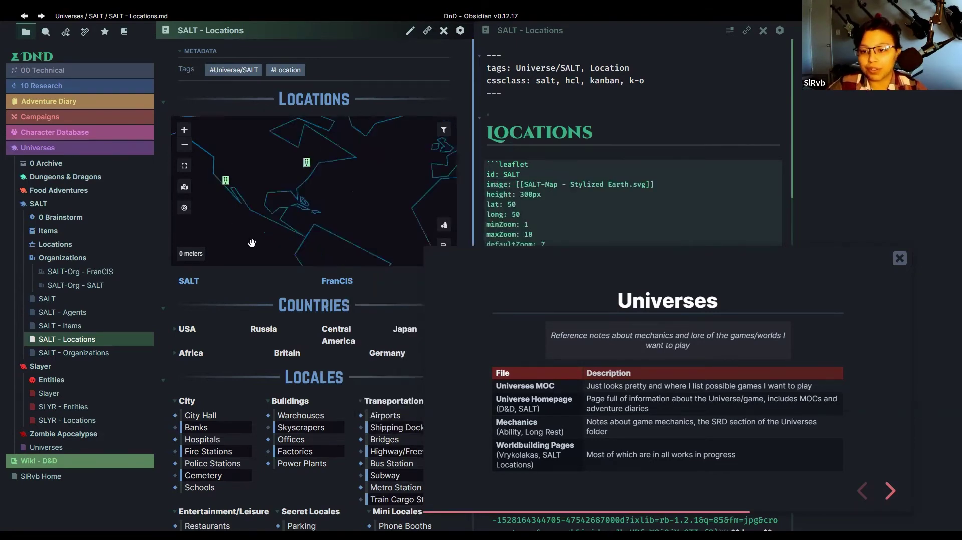
scroll(251, 243, down, 2)
mouse_move(220, 164)
scroll(276, 295, down, 3)
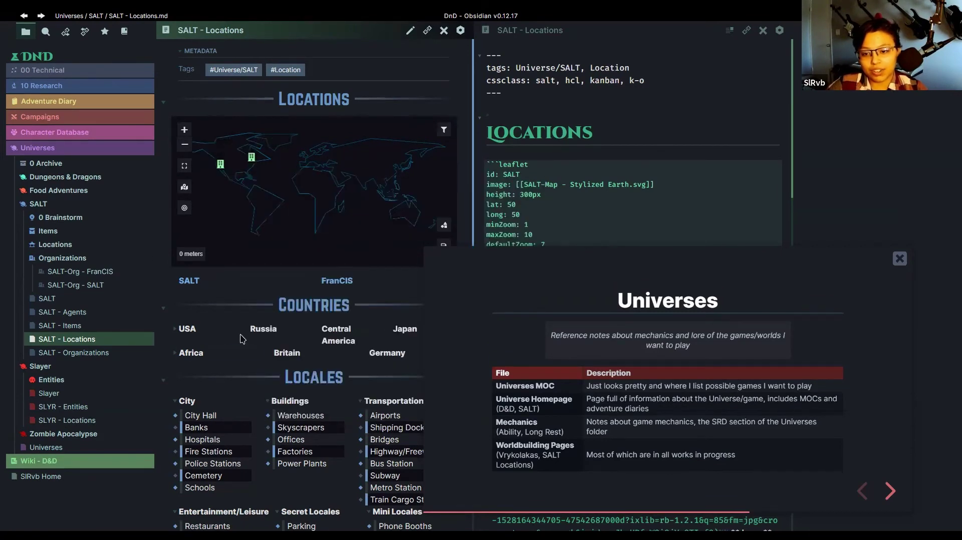
- Collapse the Organizations, Slayer and SALT folders in the file tree
click(65, 260)
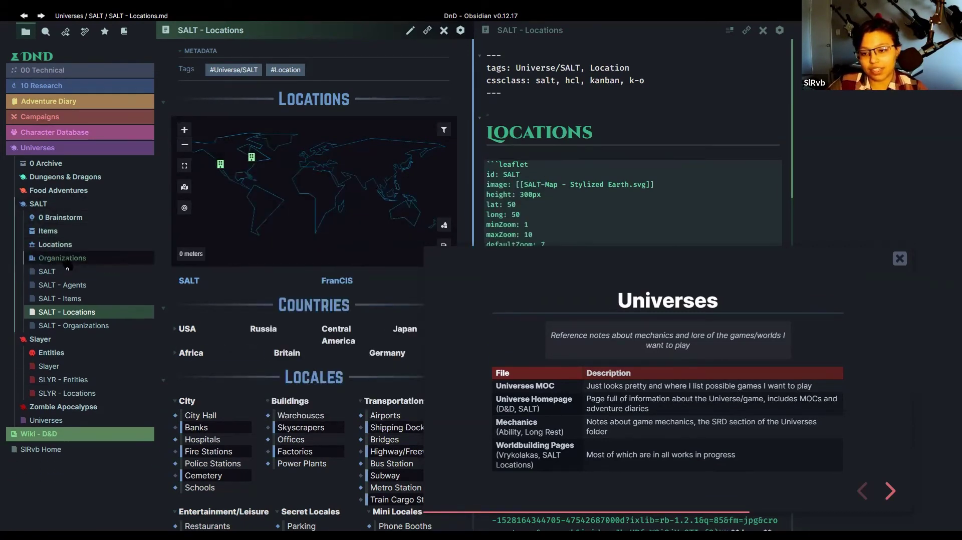
click(63, 341)
click(66, 206)
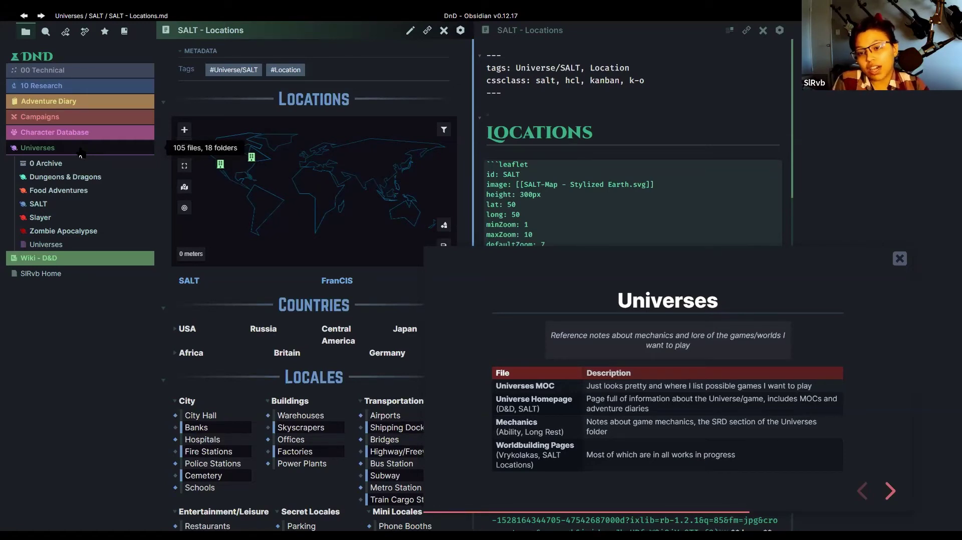
- Review the contents of the SALT and Slayer universe folders and collapse both again
click(75, 204)
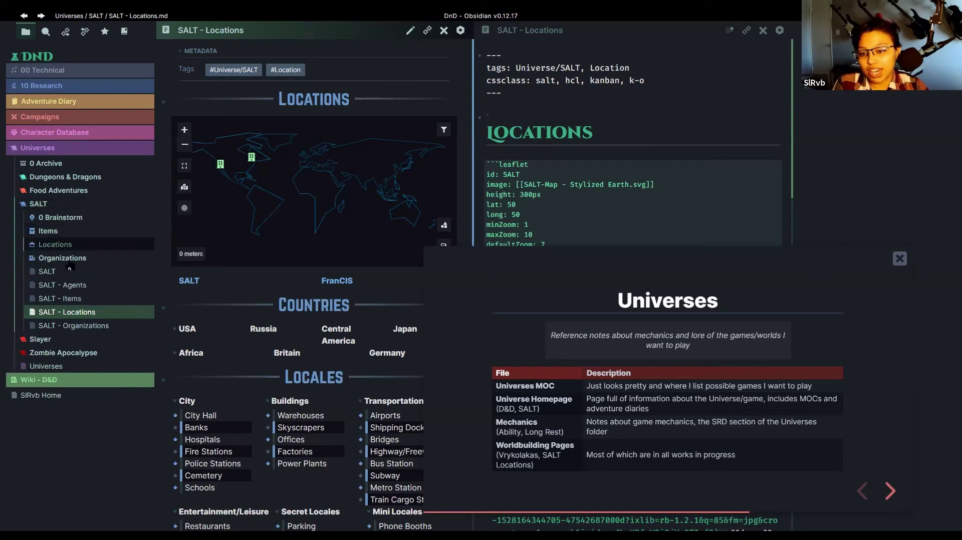
click(41, 340)
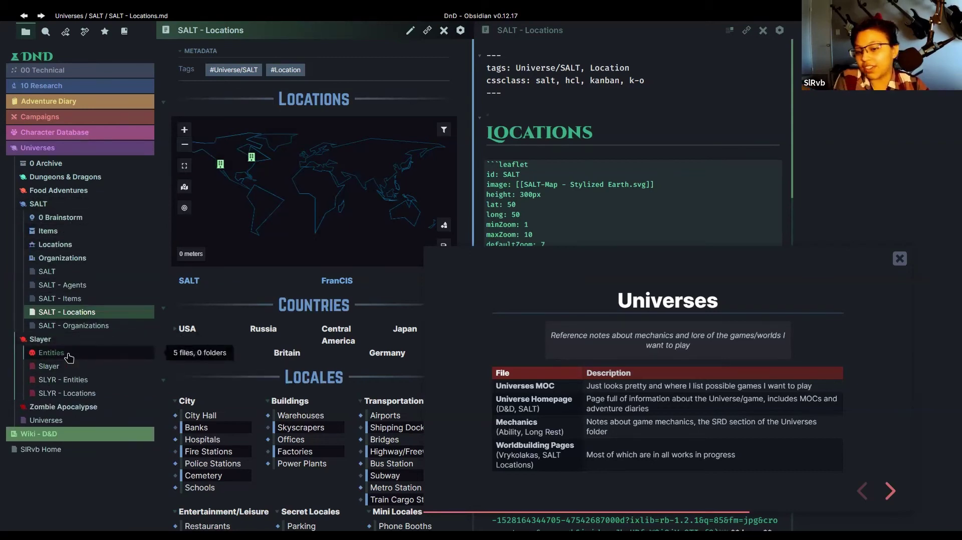
click(67, 356)
click(66, 355)
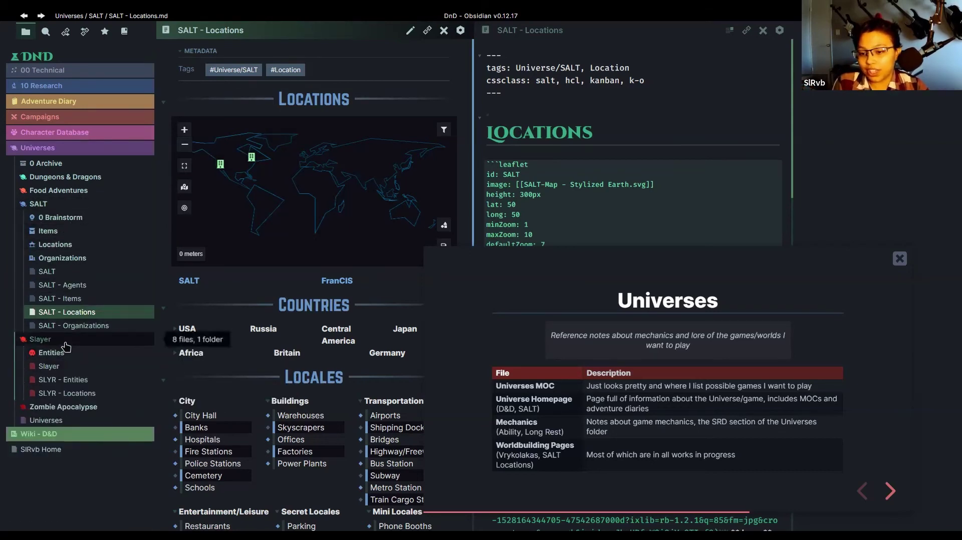
click(64, 344)
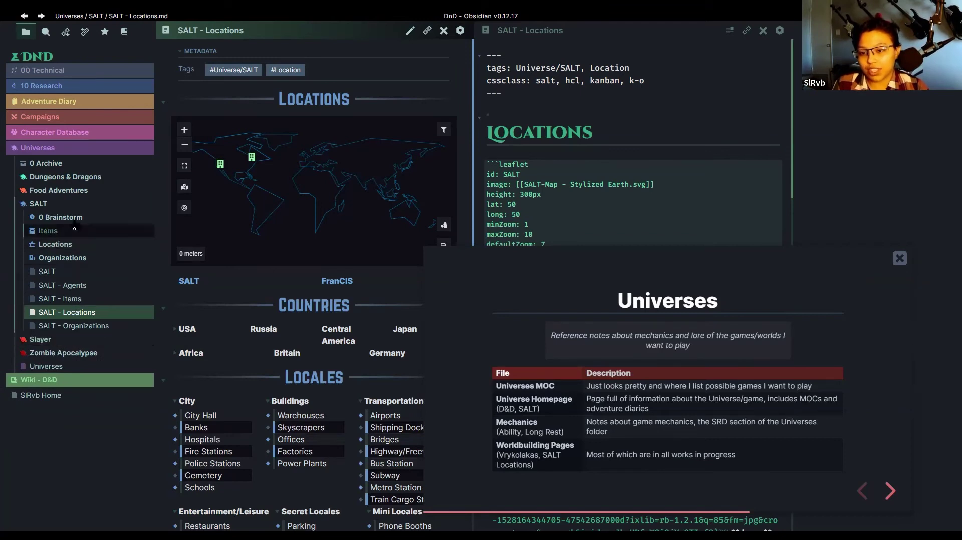
click(39, 204)
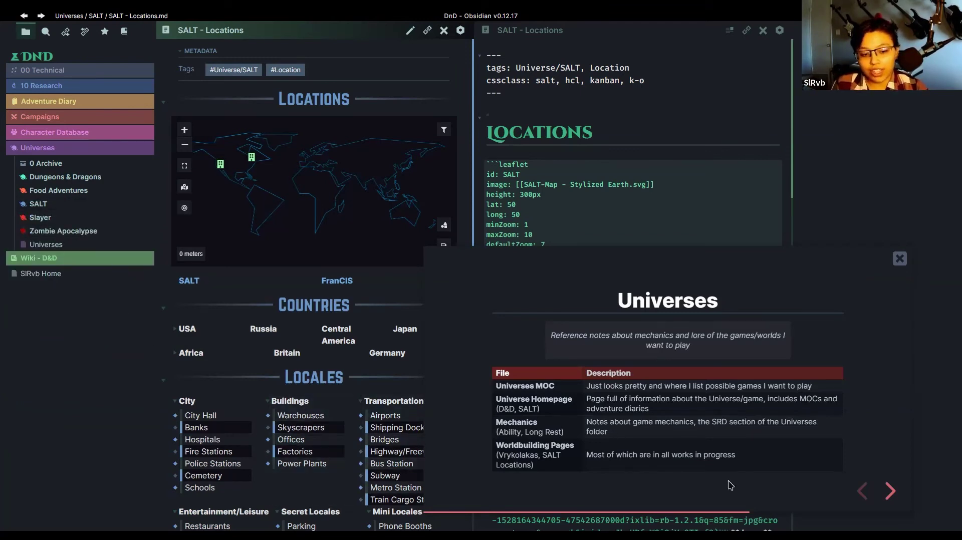
- Advance the presentation to the Adventure Diary slide, collapse Universes, and expand the Adventure Diary and Fam LMOP folders
click(890, 491)
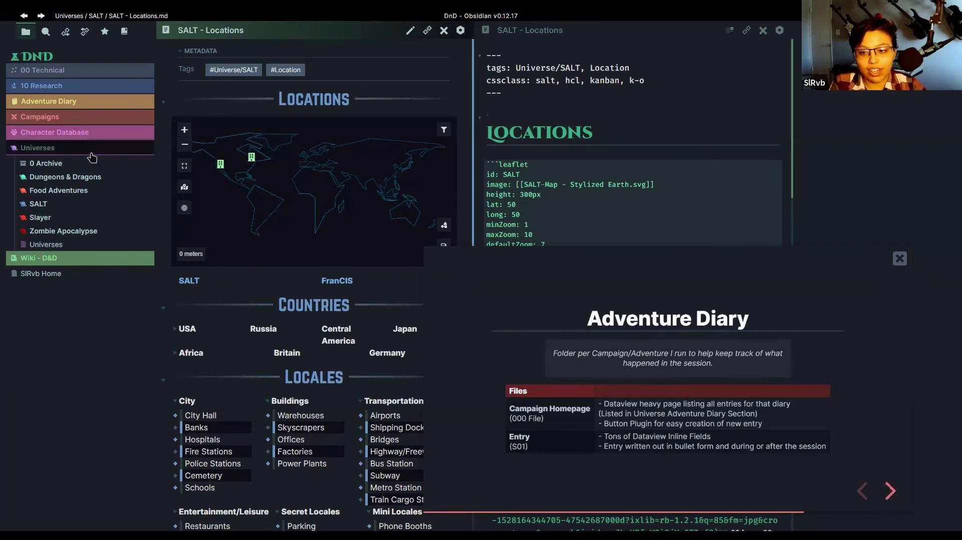
click(92, 159)
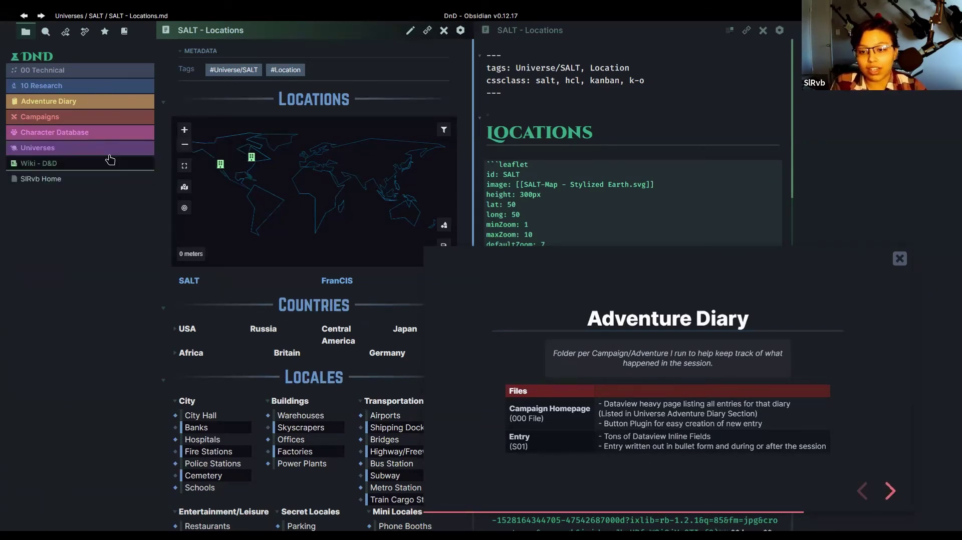
click(80, 101)
click(75, 130)
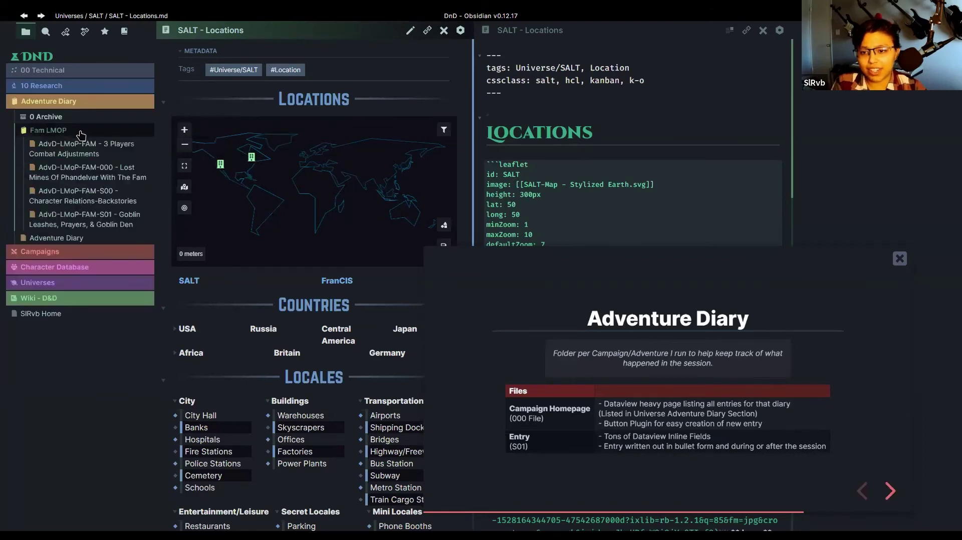
- Open the AdvD-LMoP-FAM - 3 Players Combat Adjustments note and launch its Goblin Blind encounter in the initiative tracker
click(90, 158)
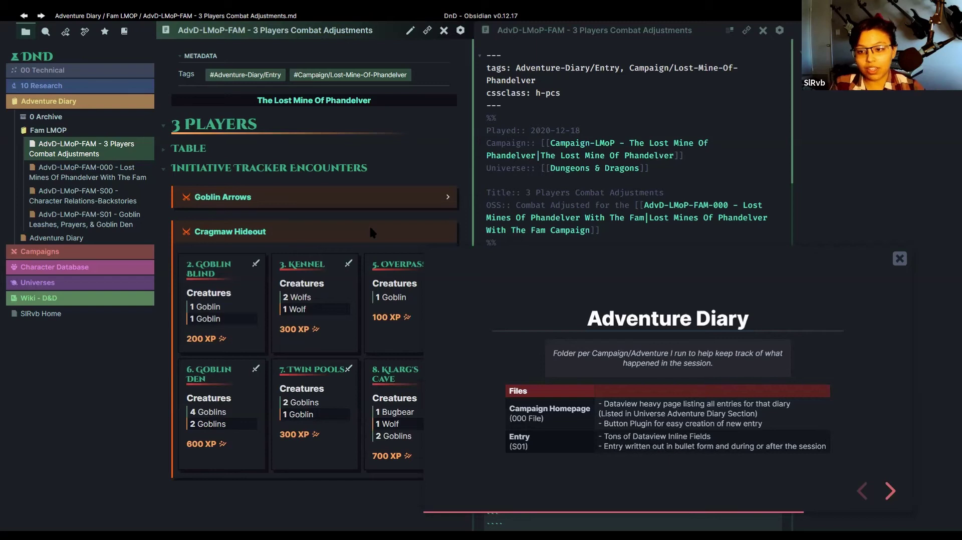
scroll(370, 233, down, 4)
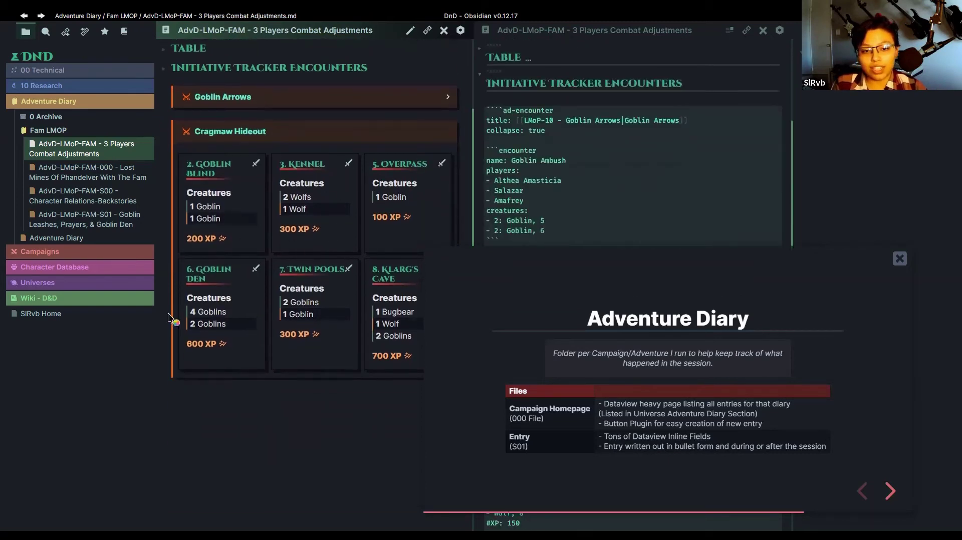
click(255, 163)
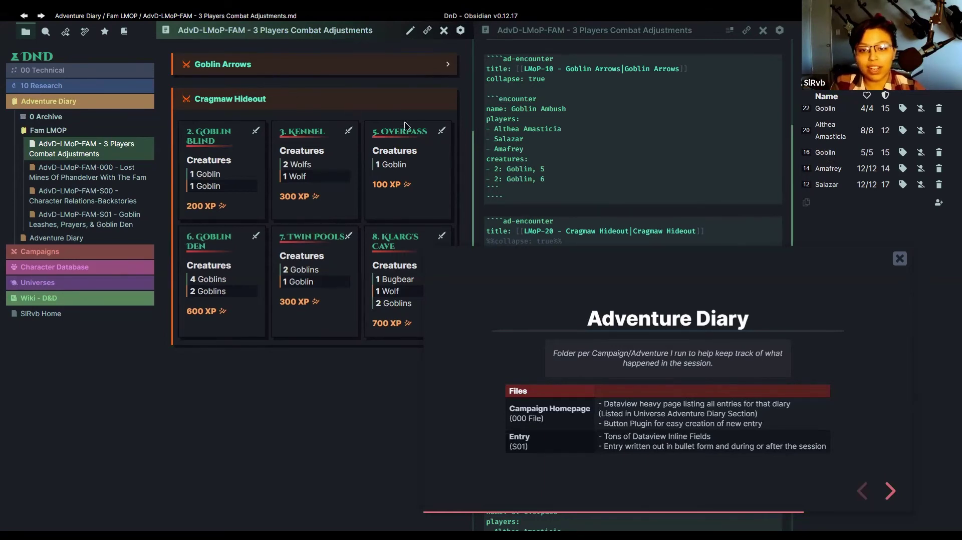
- Unfold the note's Table section to examine the adjusted enemies and hit points, and fold it again
scroll(412, 152, up, 5)
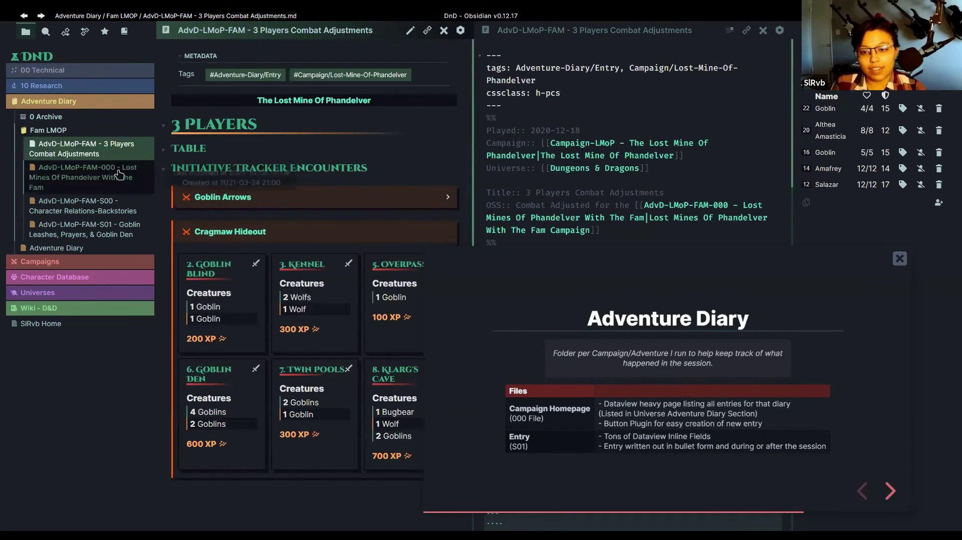
click(163, 149)
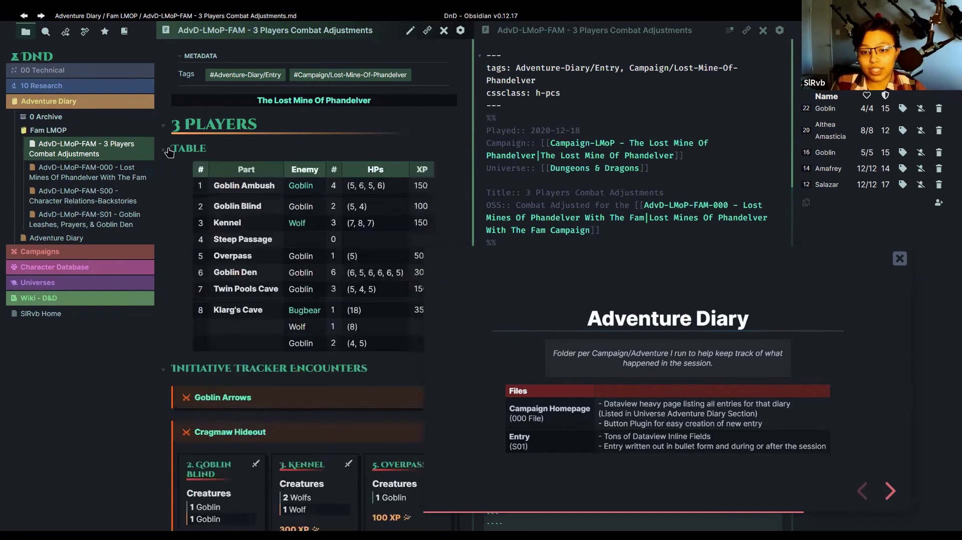
mouse_move(300, 186)
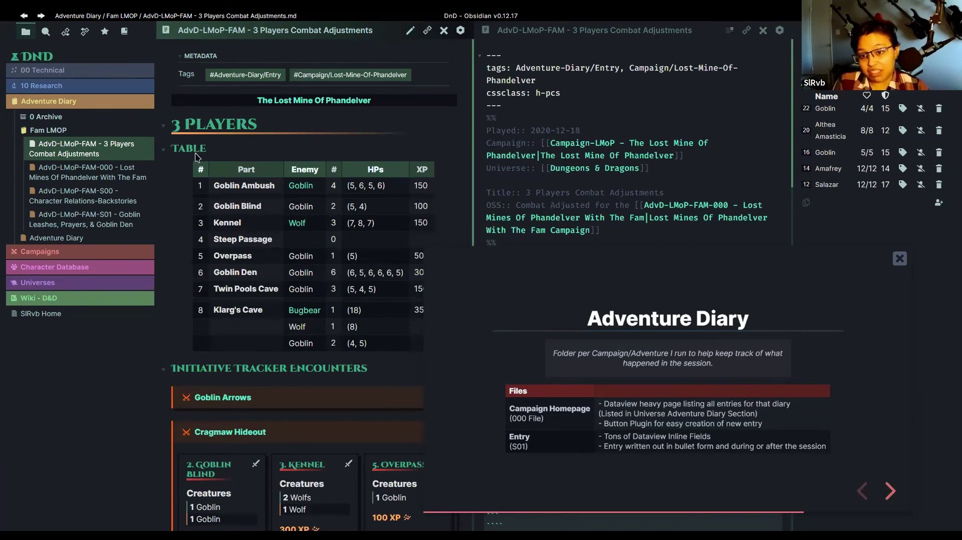
click(163, 149)
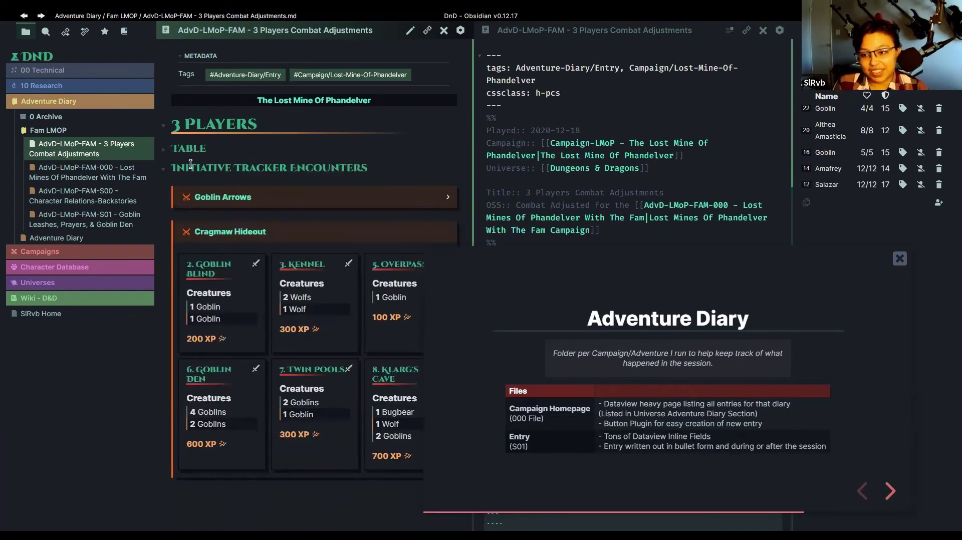
- Open the AdvD-LMoP-FAM-000 - Lost Mines Of Phandelver With The Fam homepage note from the Fam LMOP folder
click(120, 176)
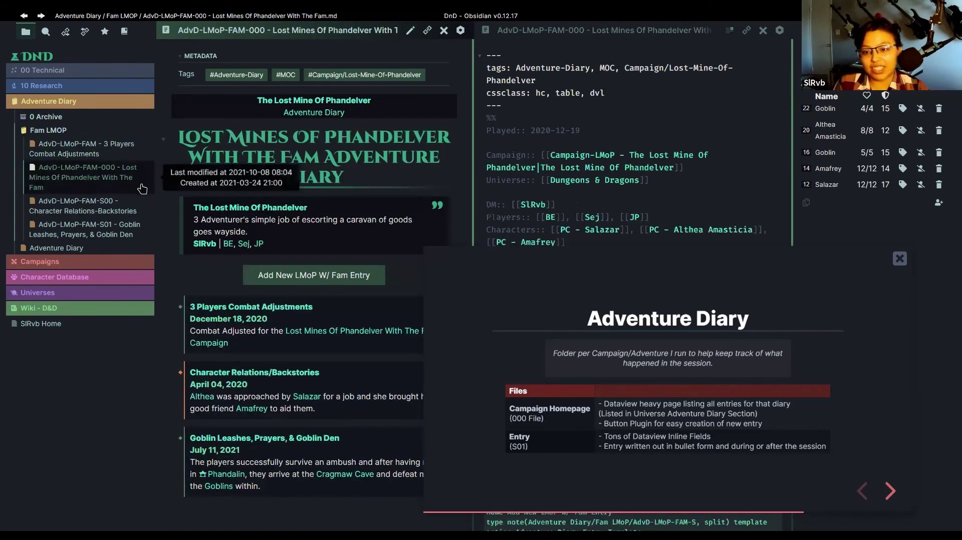
click(101, 151)
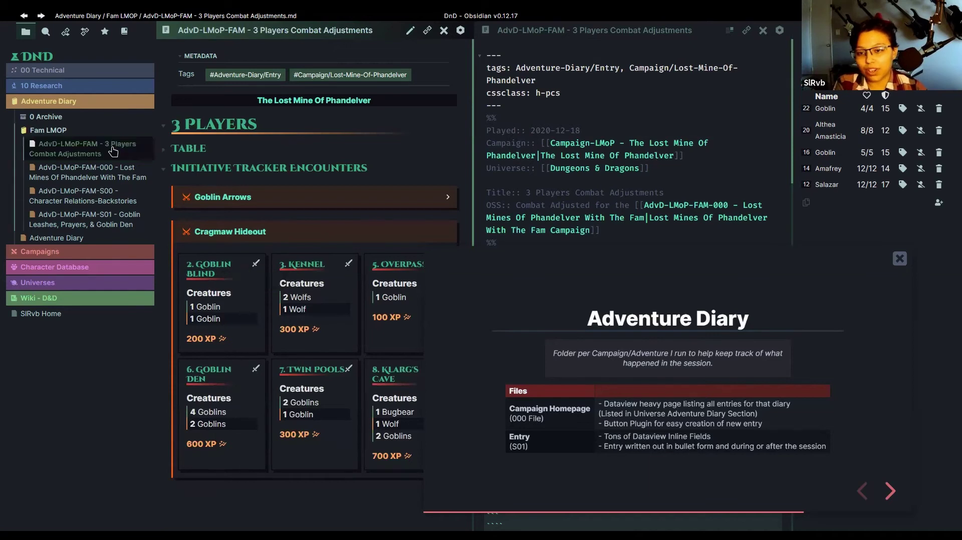
click(89, 131)
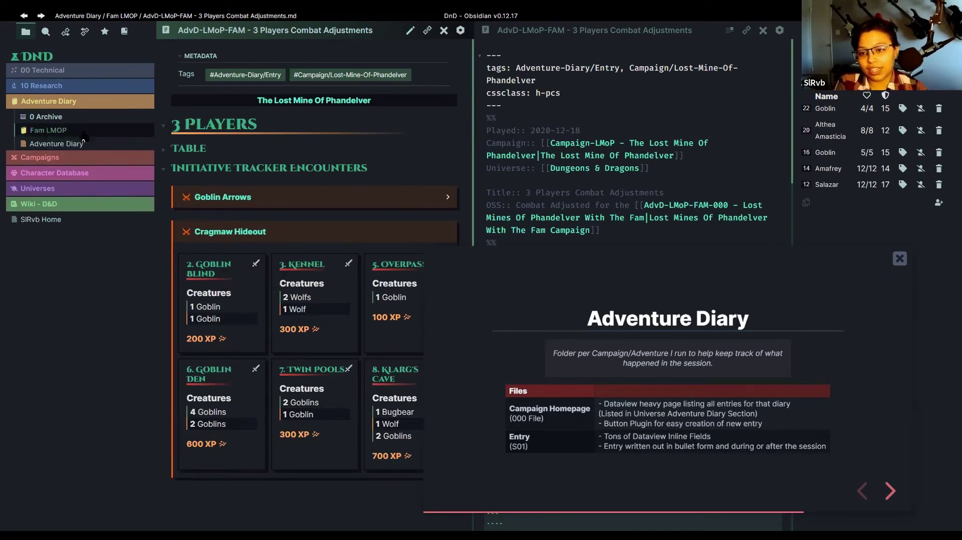
click(89, 131)
click(95, 186)
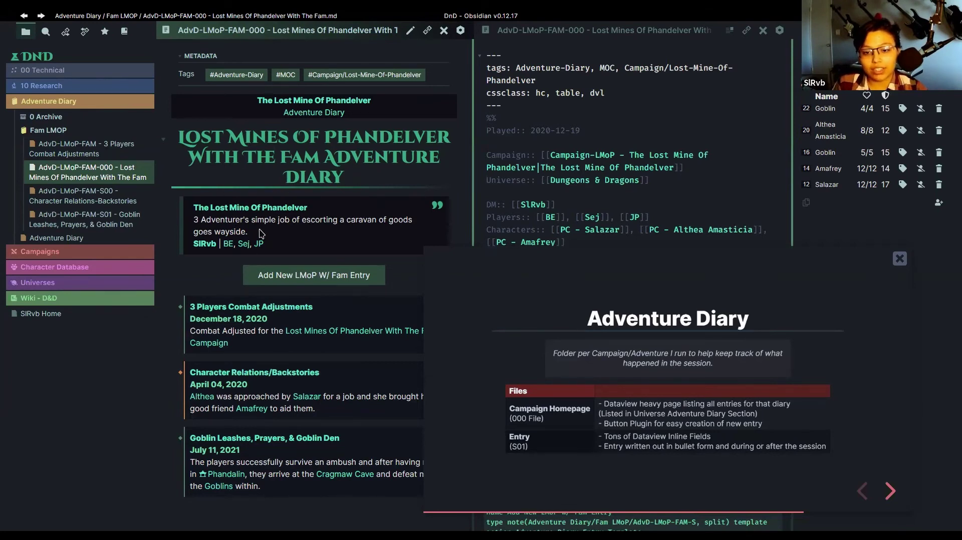
- Highlight the one-sentence campaign summary in the quote block beneath the homepage title
drag(259, 232, 197, 220)
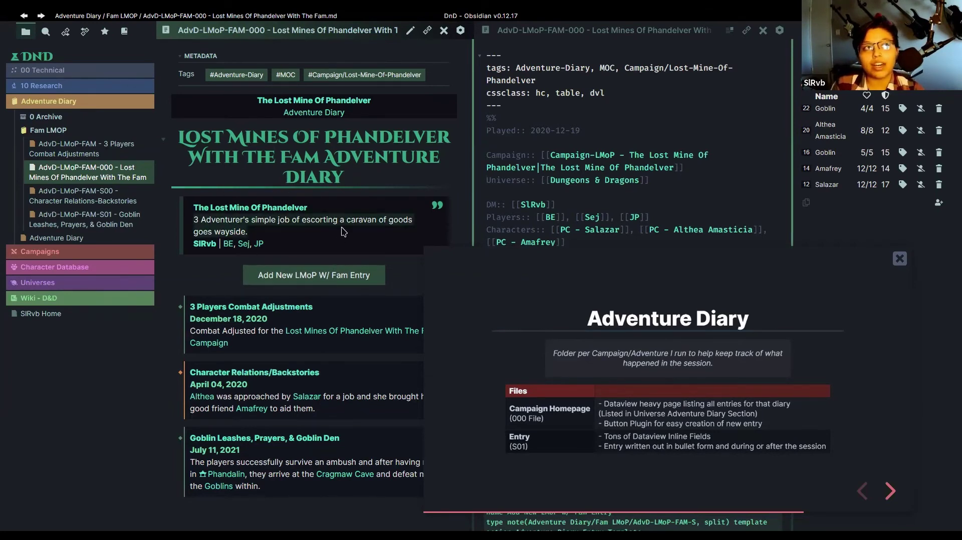
click(366, 218)
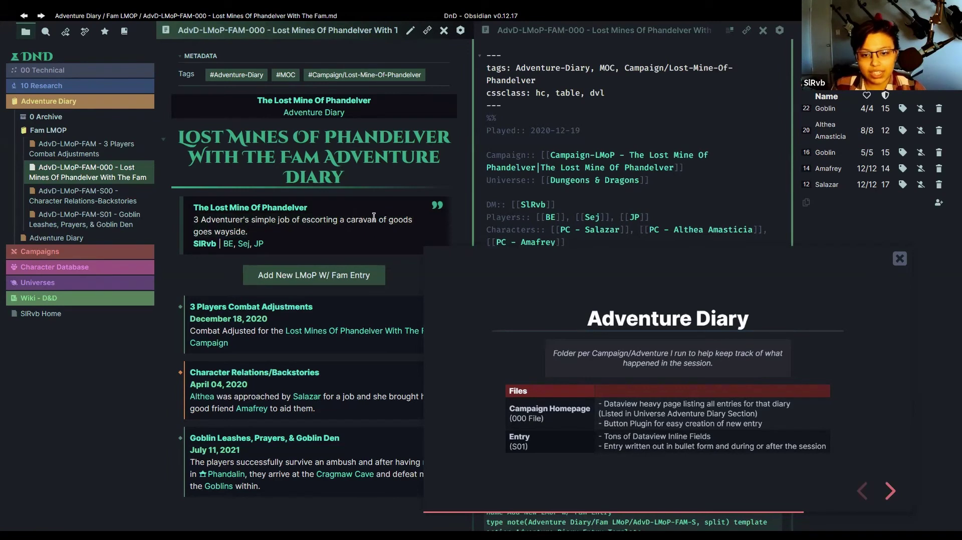
triple_click(229, 222)
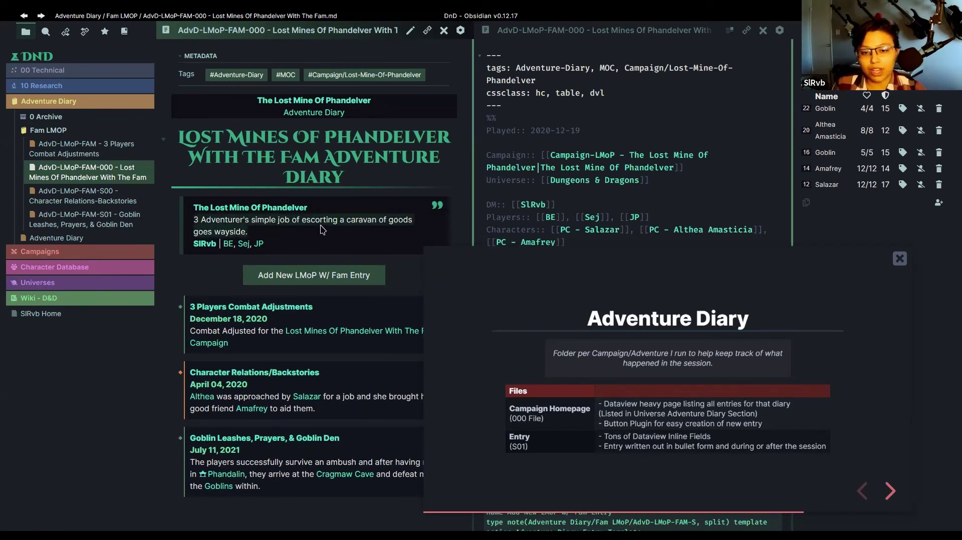
- Examine the homepage note's source, from the campaign, player and character inline fields to the new-entry button and Dataview code
click(293, 233)
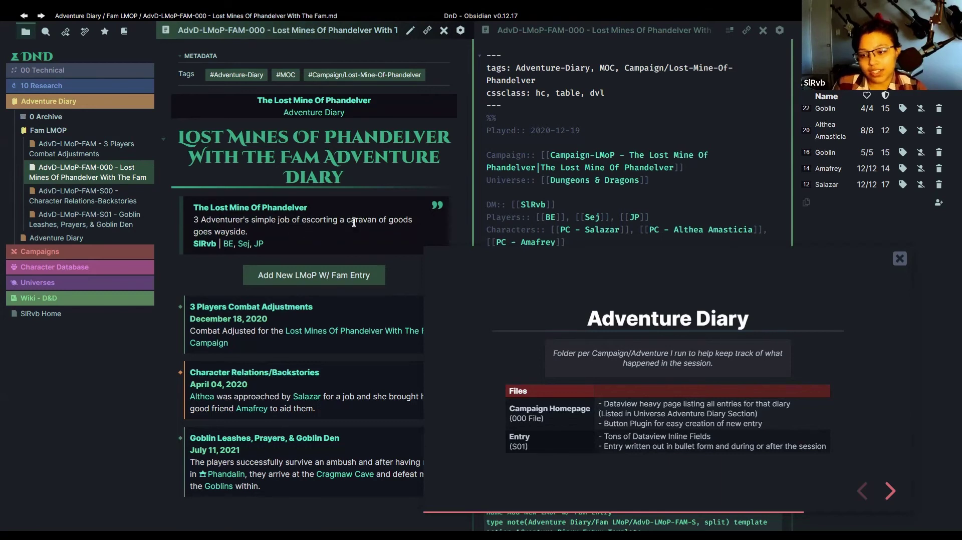
scroll(524, 188, down, 1)
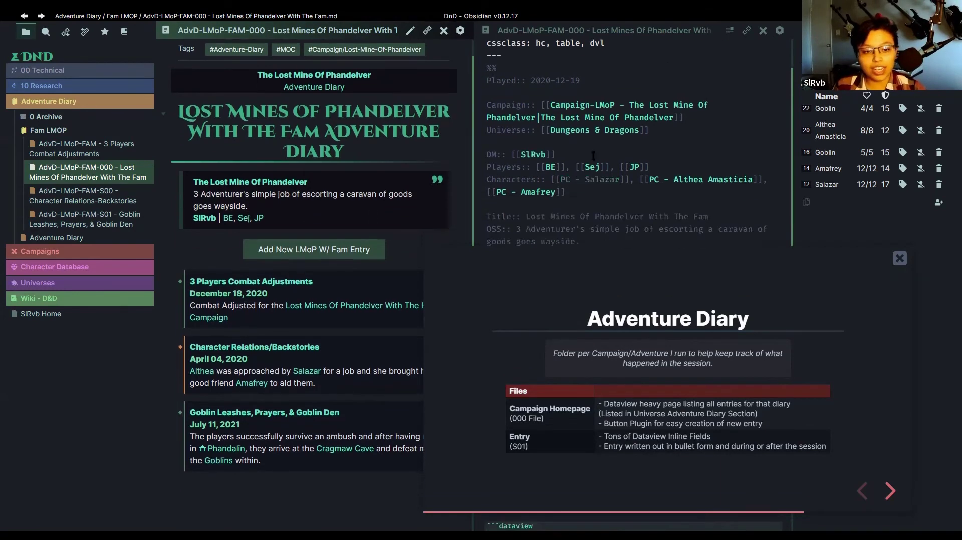
click(502, 113)
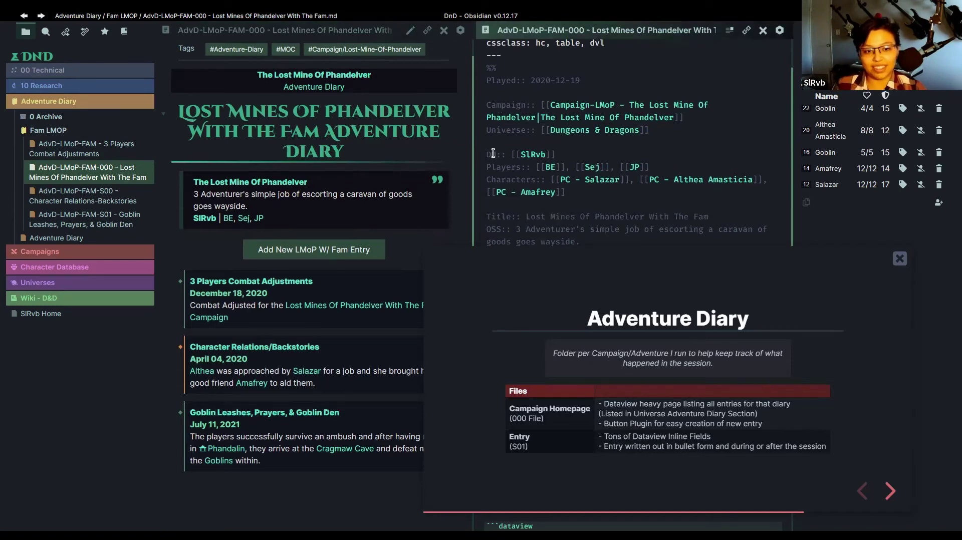
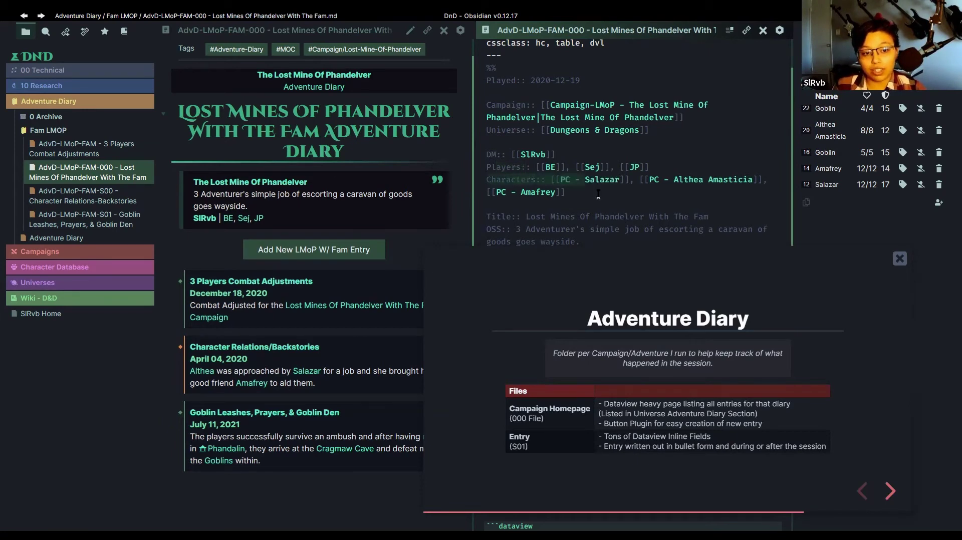
scroll(516, 174, down, 2)
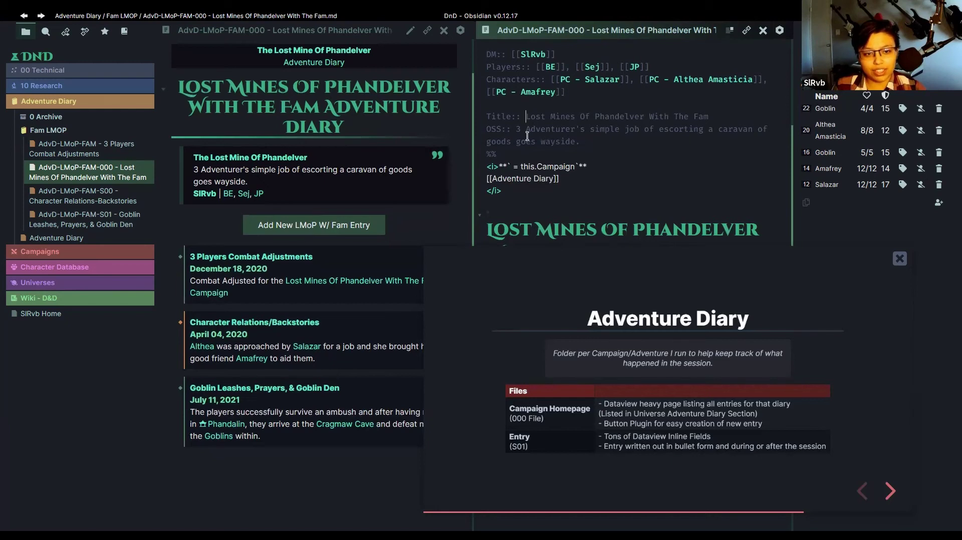
scroll(527, 117, down, 3)
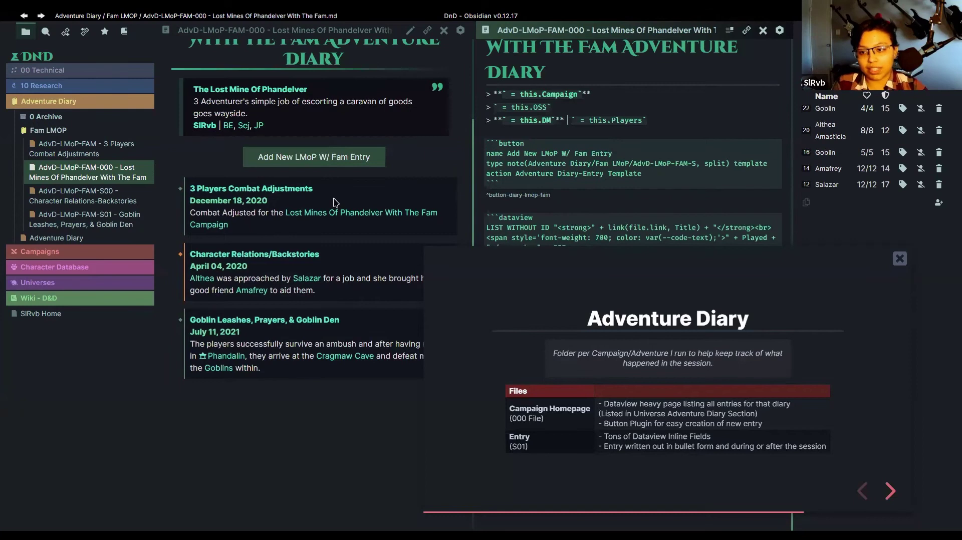
- Open the S00 - Character Relations-Backstories entry, then open S01 - Goblin Leashes, Prayers, & Goblin Den and skim its source and session notes
click(78, 196)
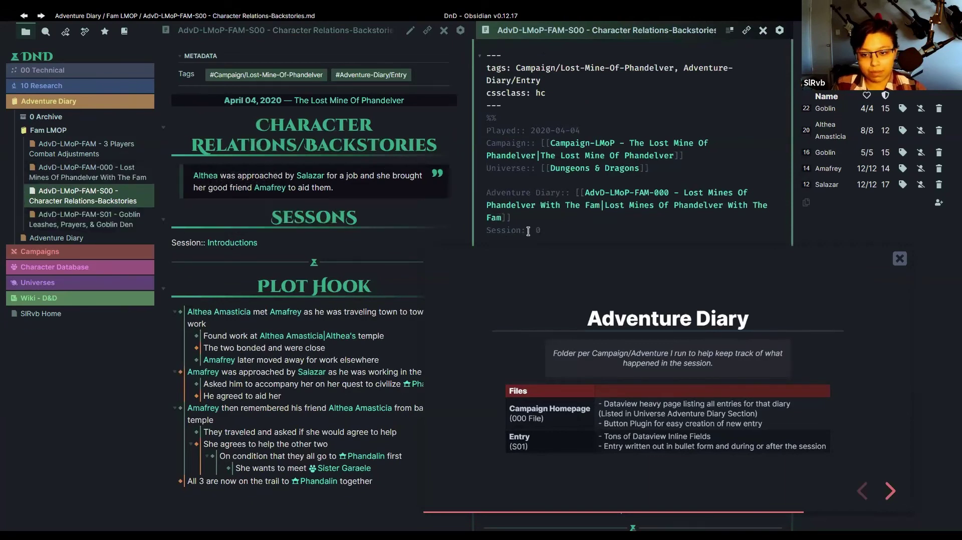
click(80, 219)
scroll(435, 155, down, 2)
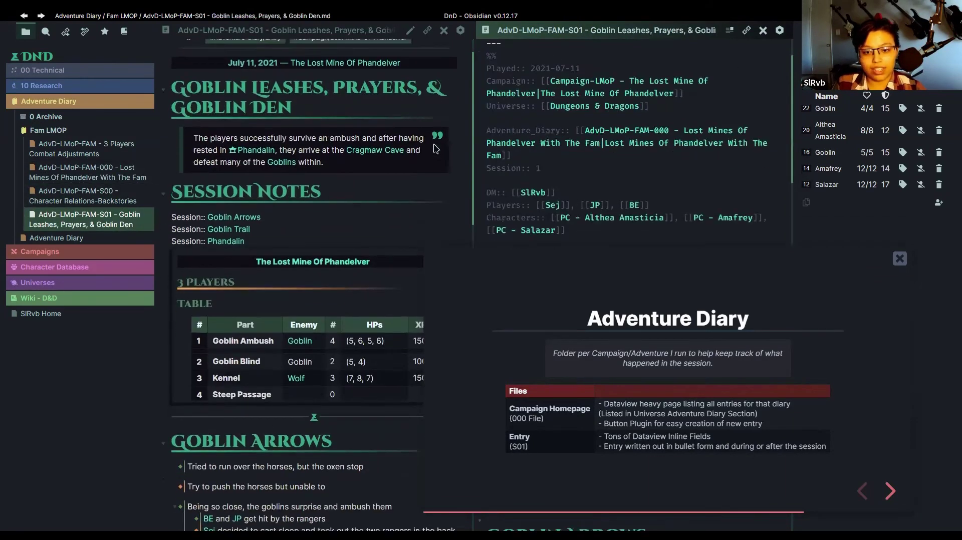
scroll(593, 160, down, 6)
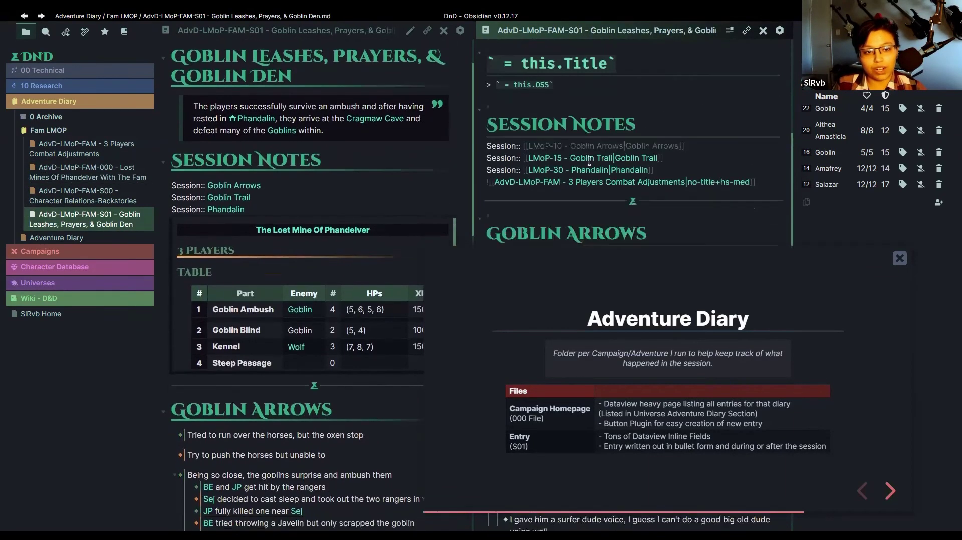
scroll(589, 161, down, 3)
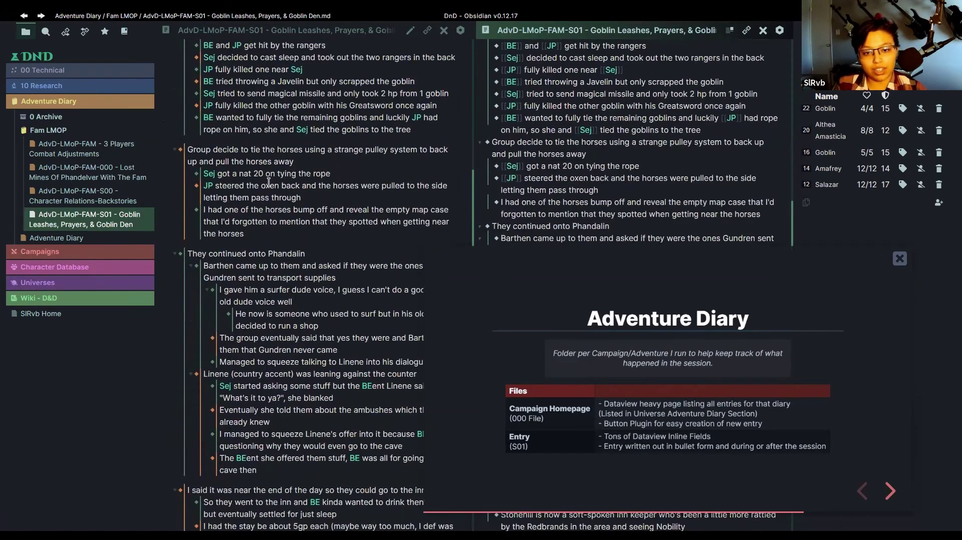
scroll(237, 224, up, 8)
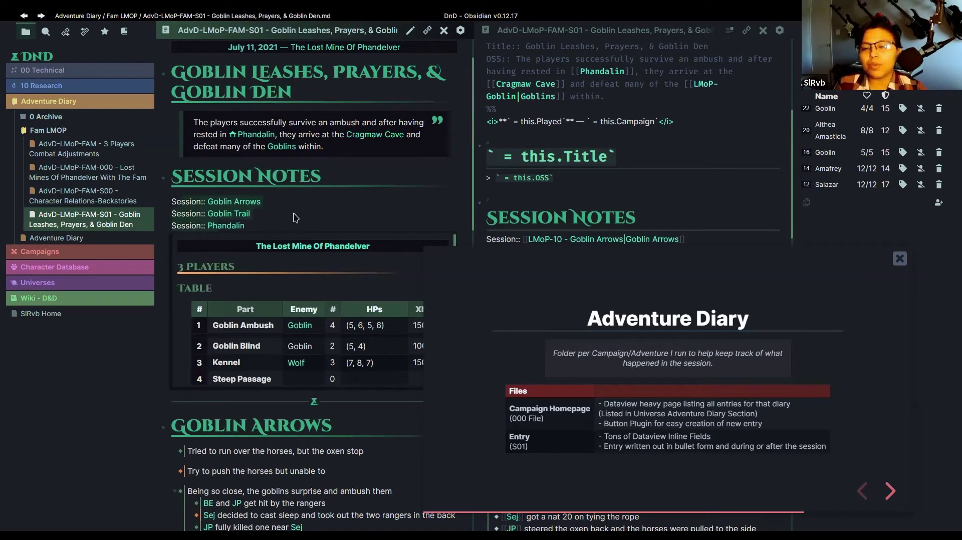
- Examine the 3 Players Combat Adjustments embed under Session Notes, including its enemy table and Cragmaw Hideout encounters
click(545, 216)
scroll(441, 139, down, 3)
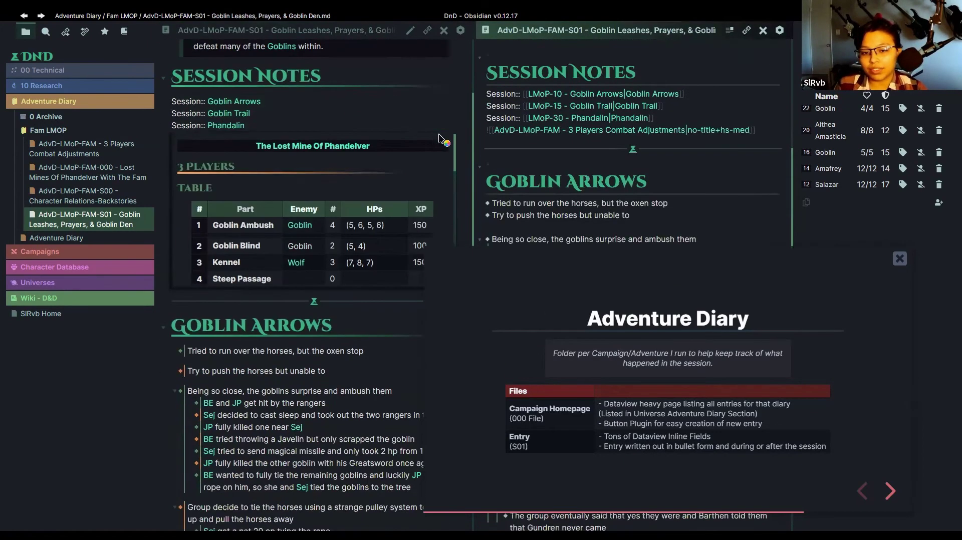
scroll(354, 199, down, 2)
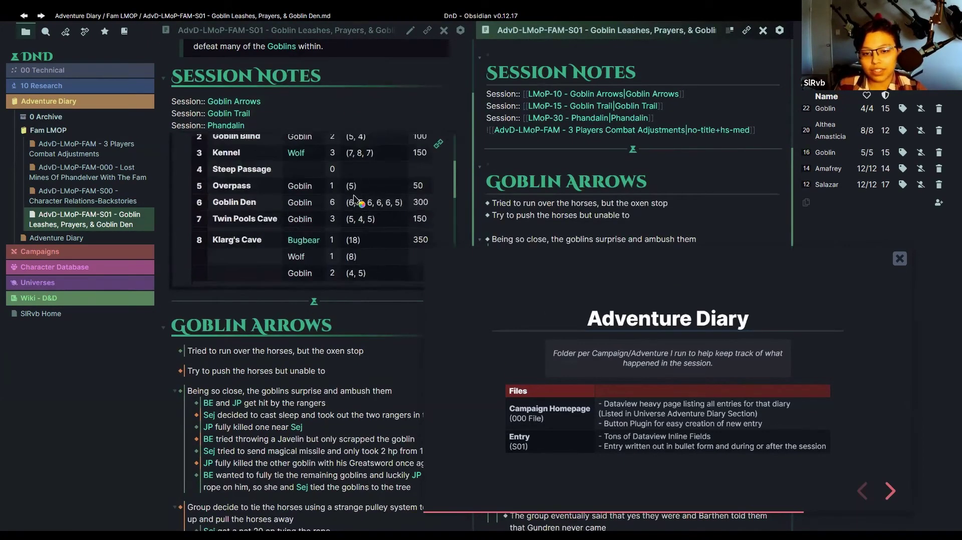
scroll(354, 199, down, 4)
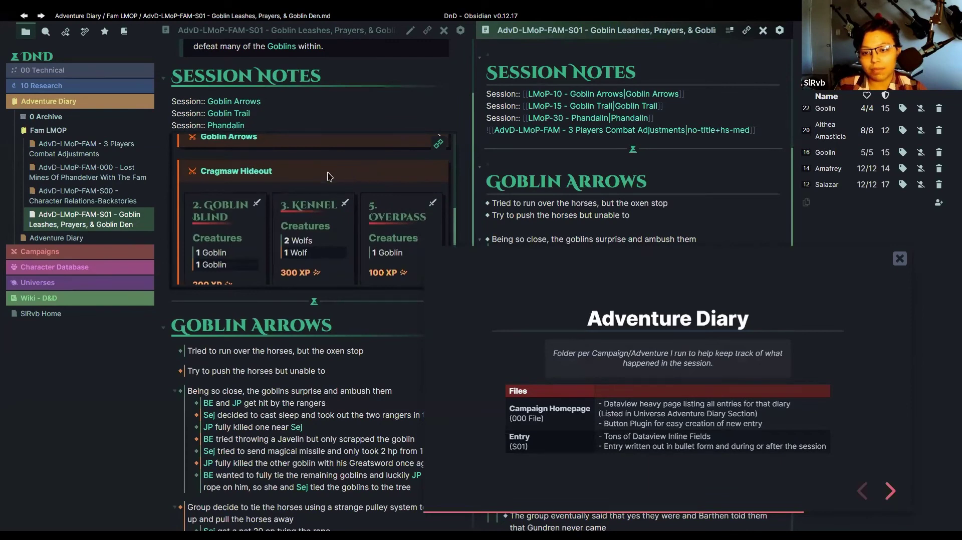
scroll(366, 180, down, 5)
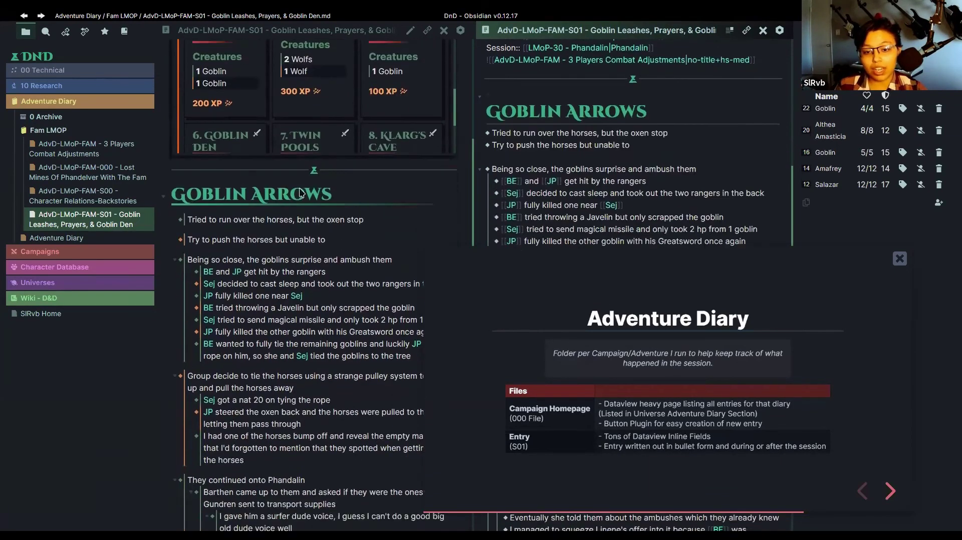
- Read the S01 entry's bulleted notes from the Goblin Arrows heading through Goblin Trail and Cragmaw Hideout to the Goblin Den
click(228, 173)
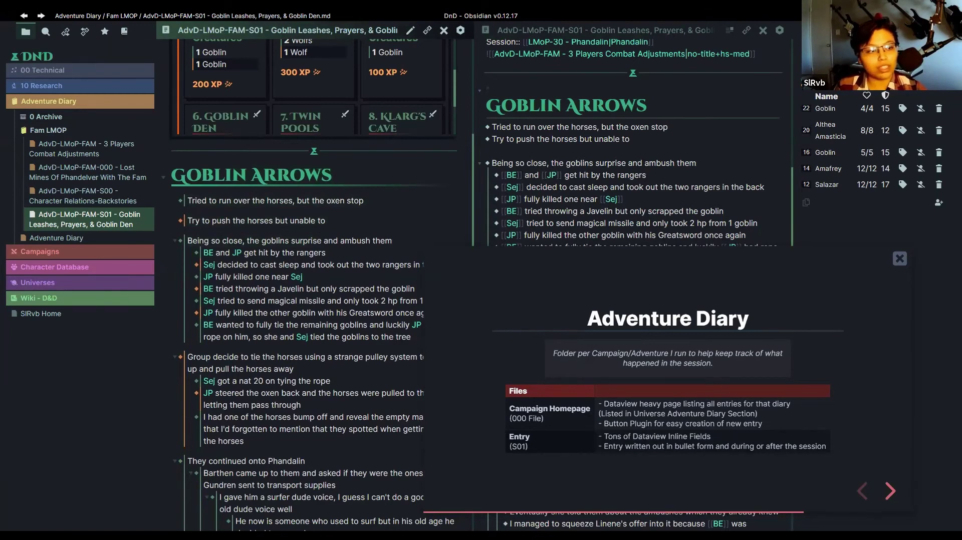
scroll(314, 285, down, 4)
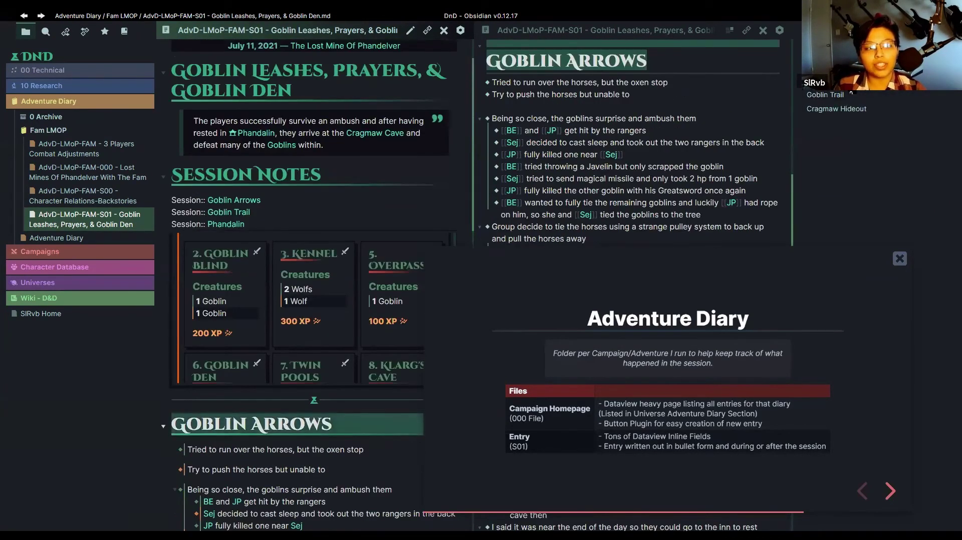
scroll(576, 144, down, 10)
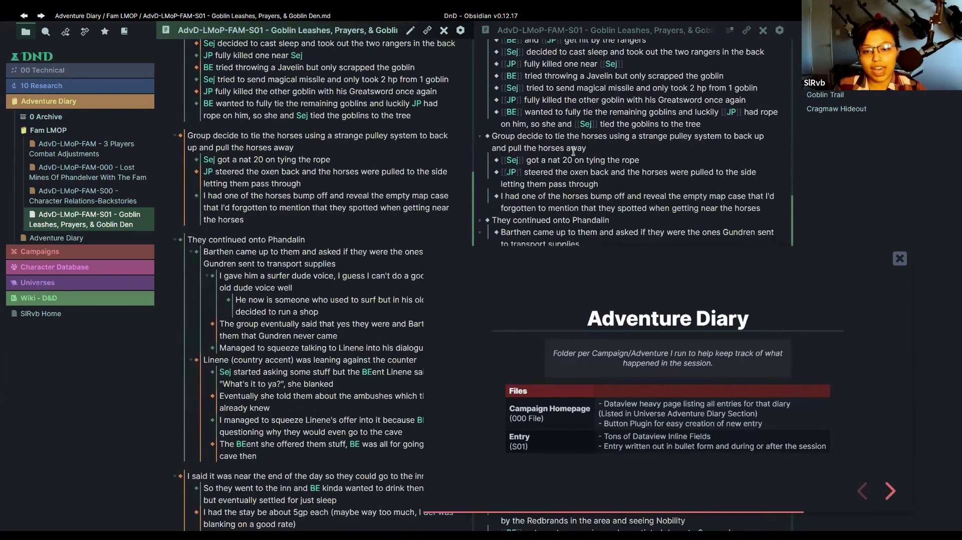
scroll(571, 156, down, 2)
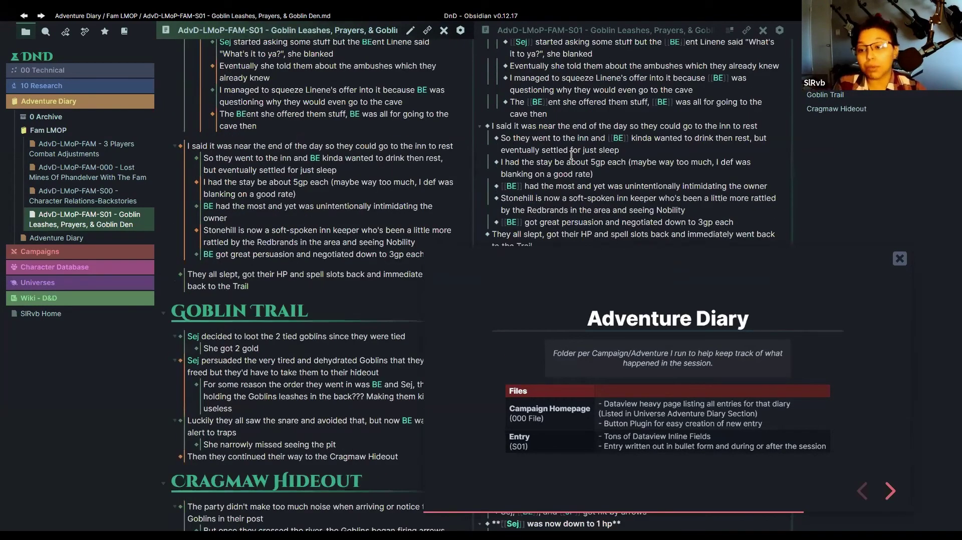
scroll(343, 271, down, 10)
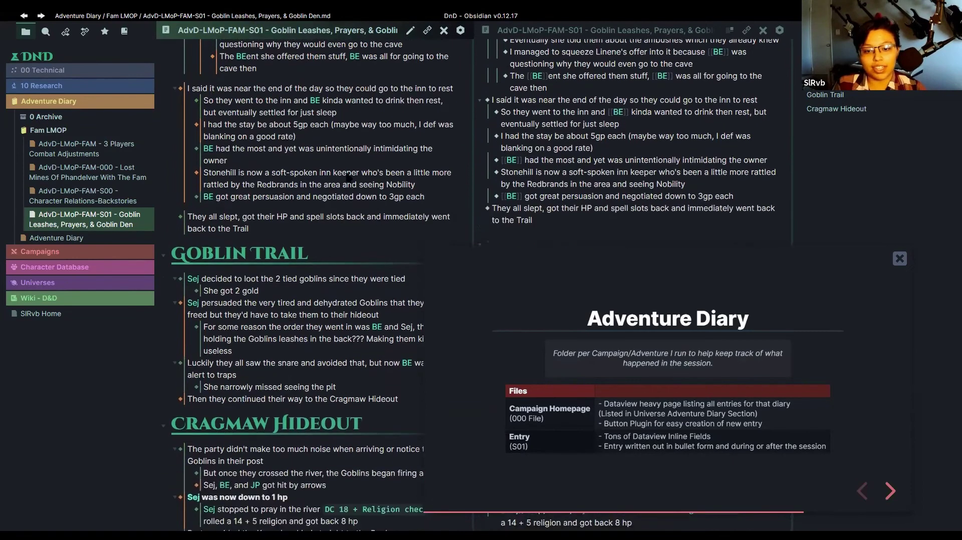
scroll(342, 271, down, 12)
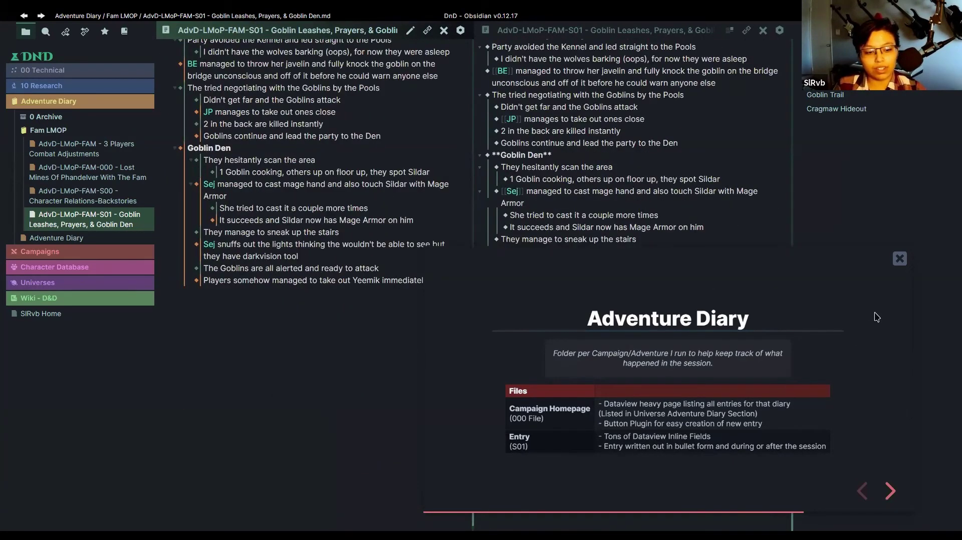
- Collapse the Fam LMOP and Adventure Diary folders, and open the PC - Althea Amasticia note from the Character Database's Players folder
click(59, 130)
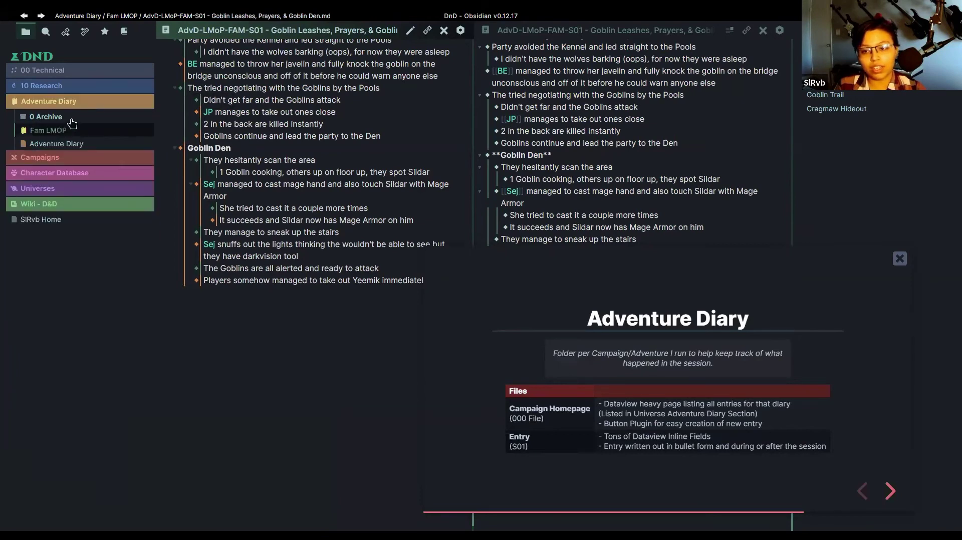
click(74, 103)
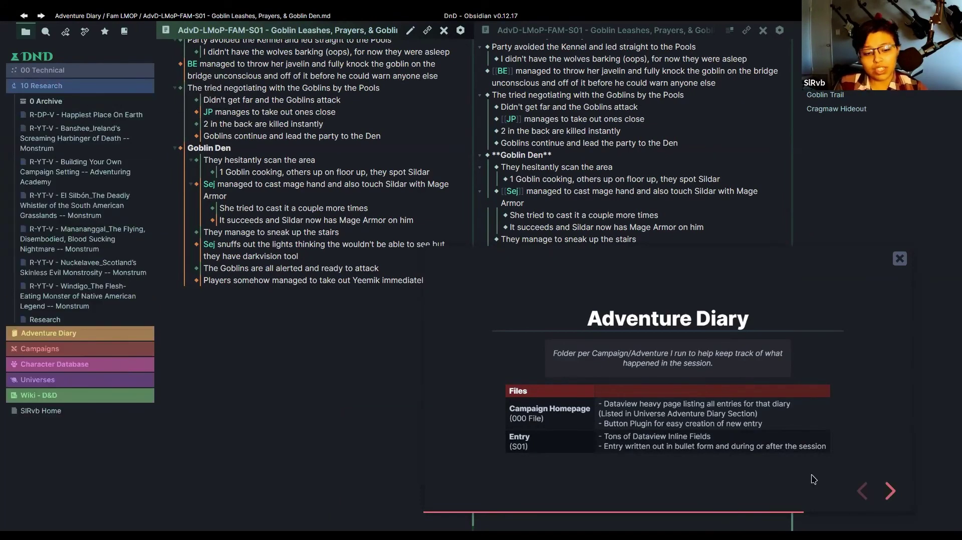
click(889, 492)
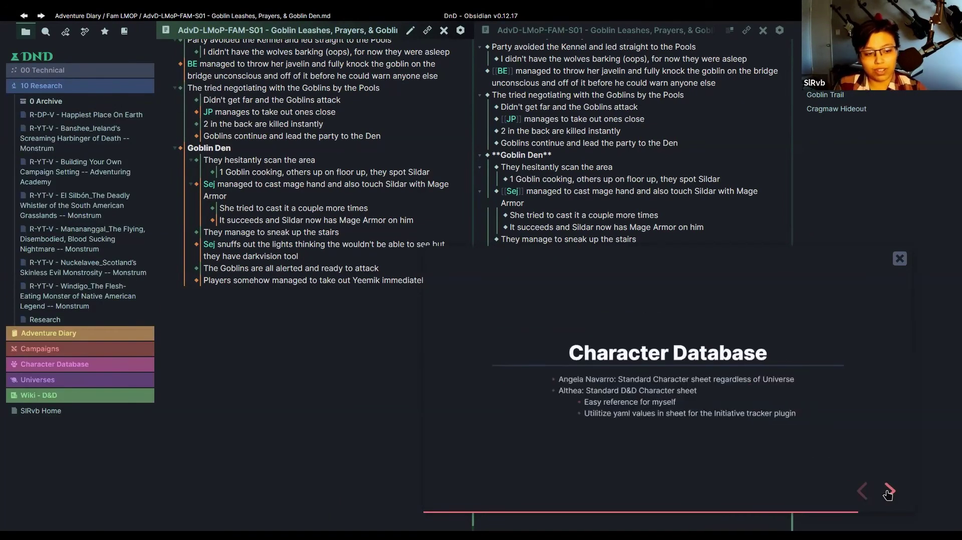
click(862, 491)
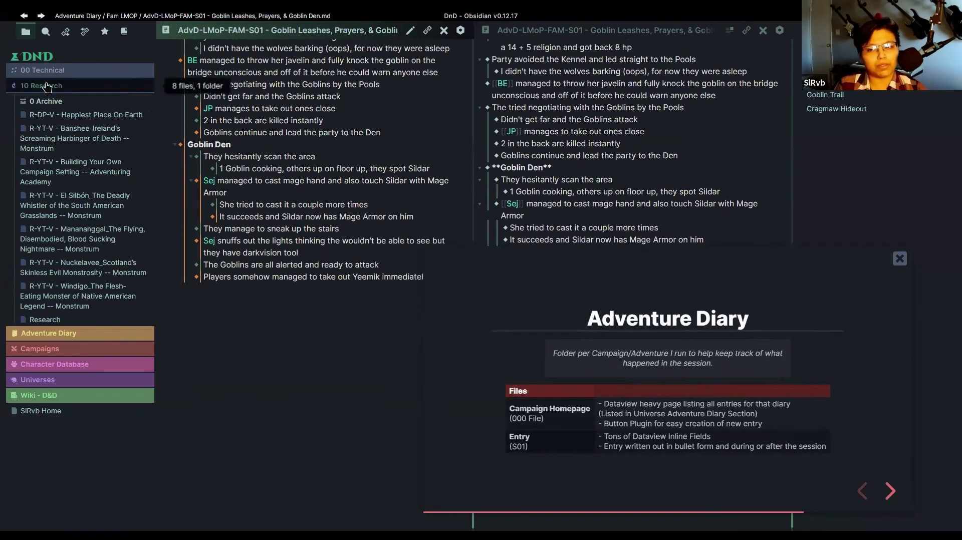
click(45, 86)
click(82, 133)
click(70, 162)
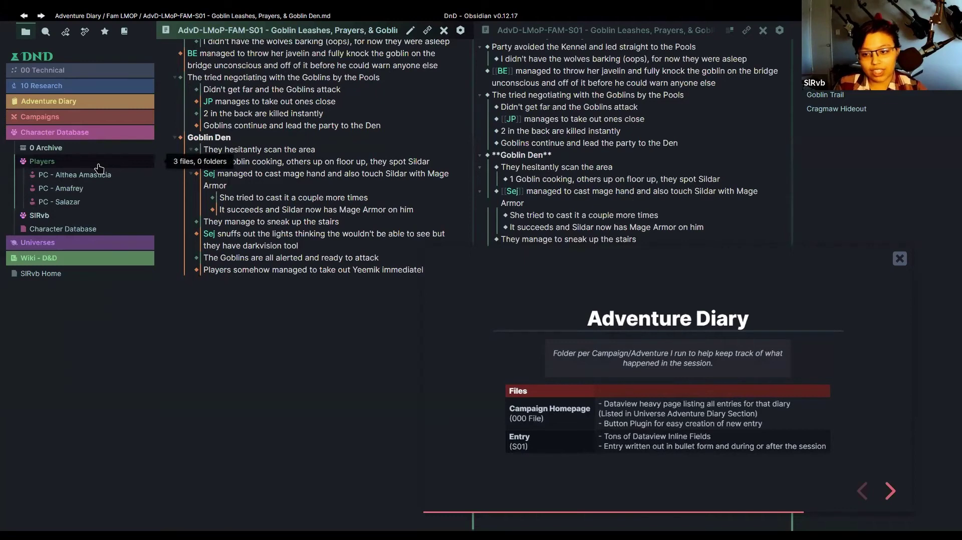
click(97, 175)
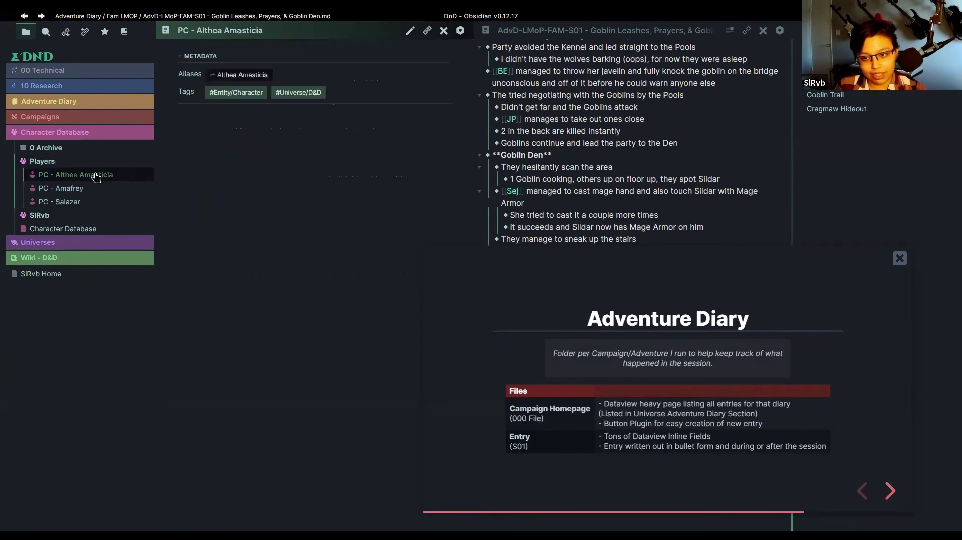
- Examine Althea's character sheet, from the YAML metadata and stats through the abilities and skills tables to the traits
scroll(398, 294, down, 2)
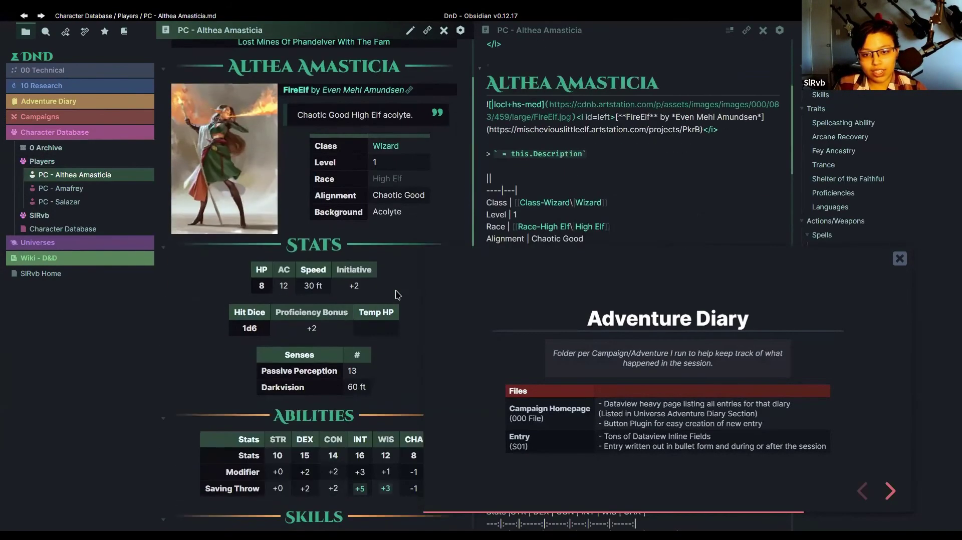
scroll(394, 292, down, 2)
scroll(320, 290, up, 5)
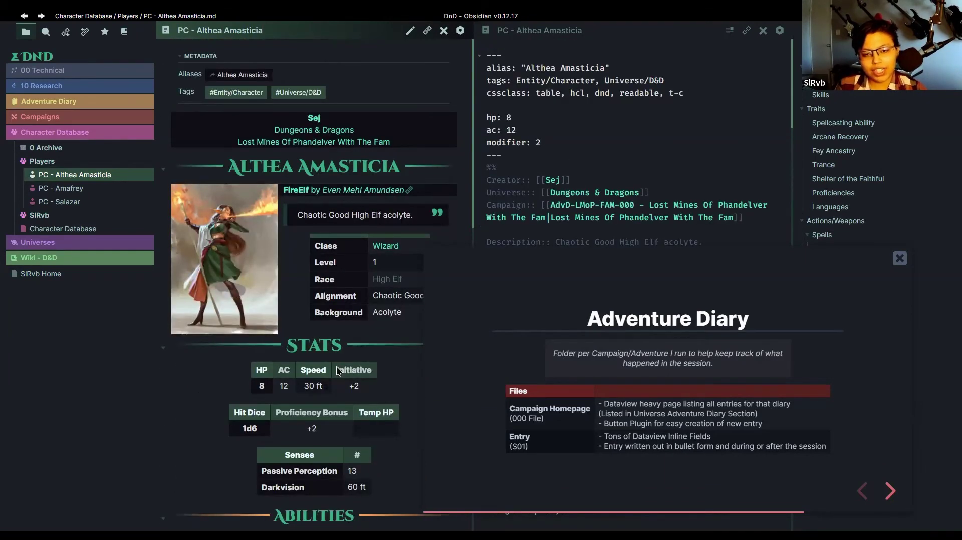
scroll(337, 371, down, 2)
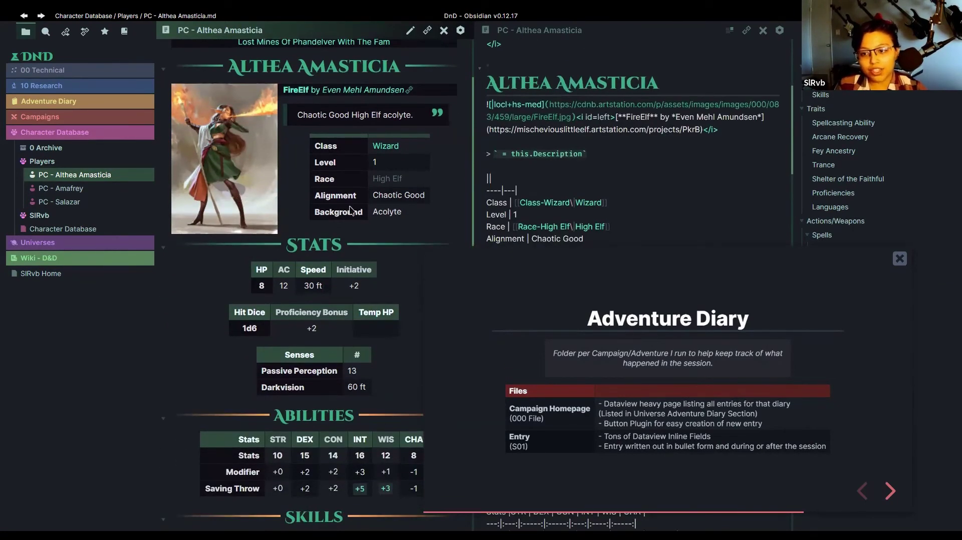
scroll(349, 210, down, 6)
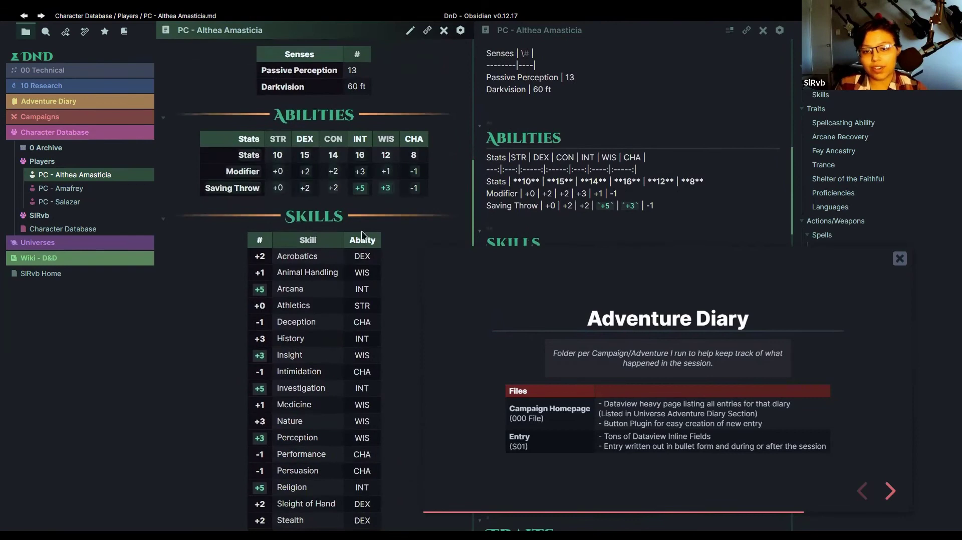
scroll(311, 228, down, 6)
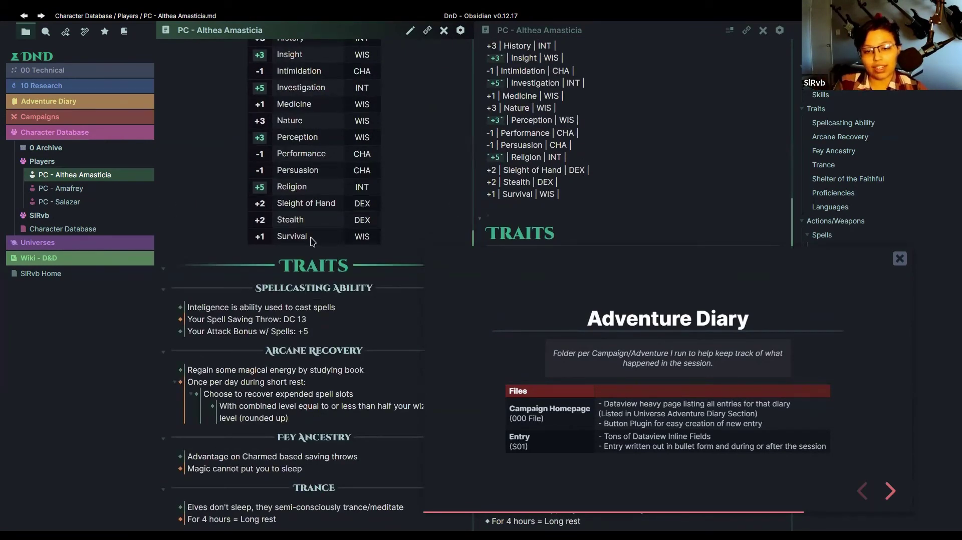
scroll(310, 241, up, 5)
scroll(319, 268, down, 3)
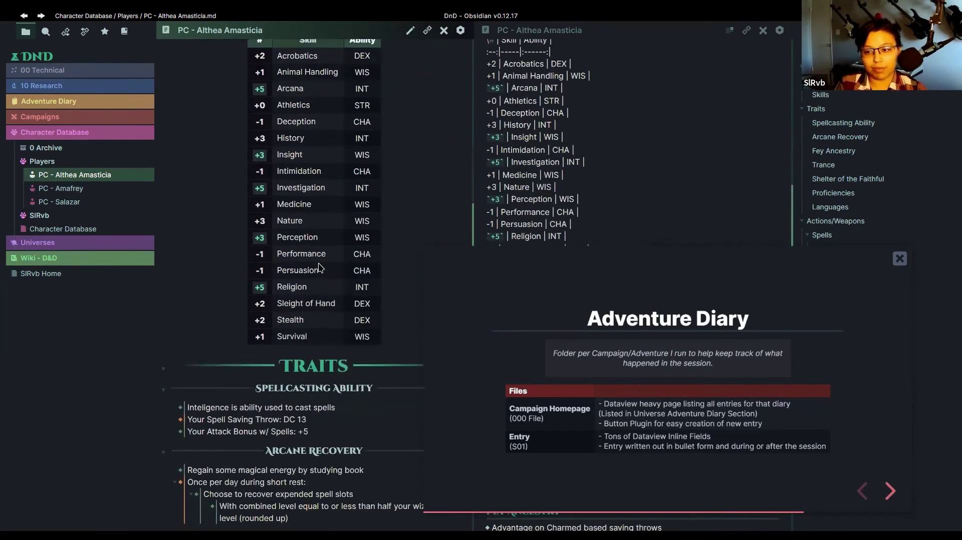
scroll(319, 267, down, 3)
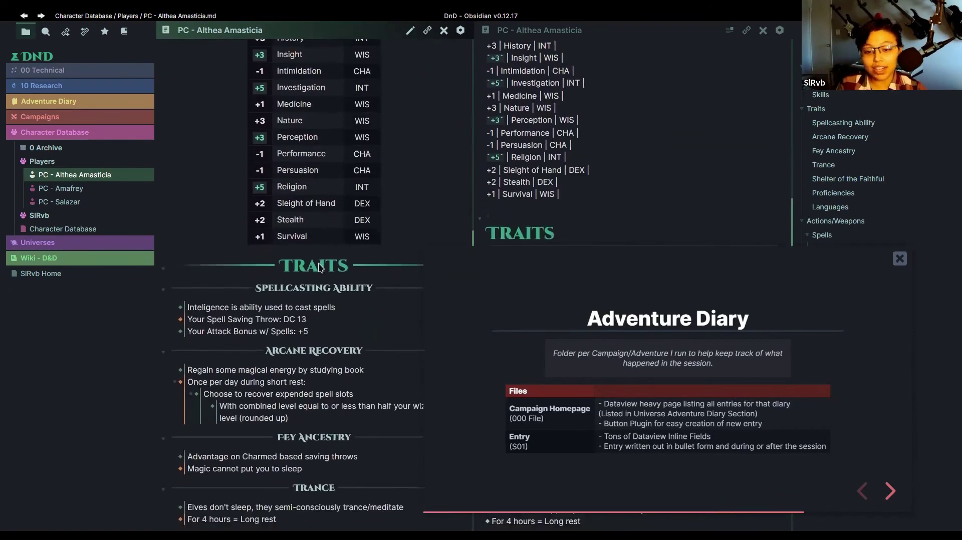
scroll(250, 263, down, 3)
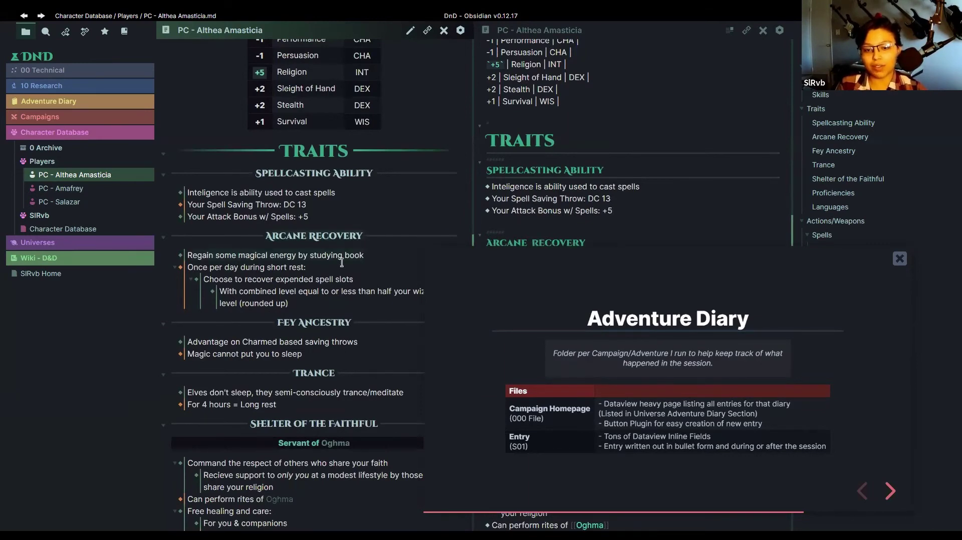
- Read Althea's character sheet from Spellcasting Ability and the other traits down through Proficiencies and Languages
scroll(308, 300, down, 5)
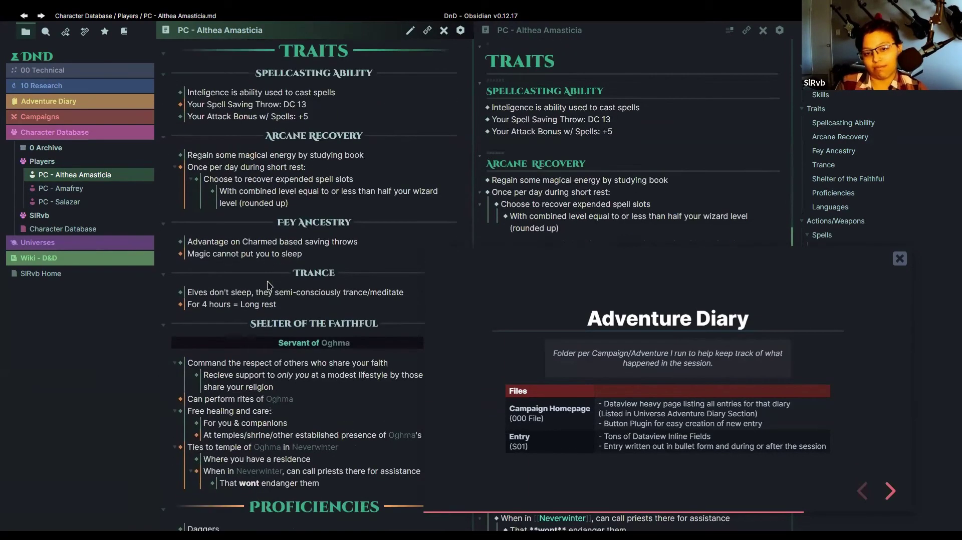
scroll(294, 257, down, 3)
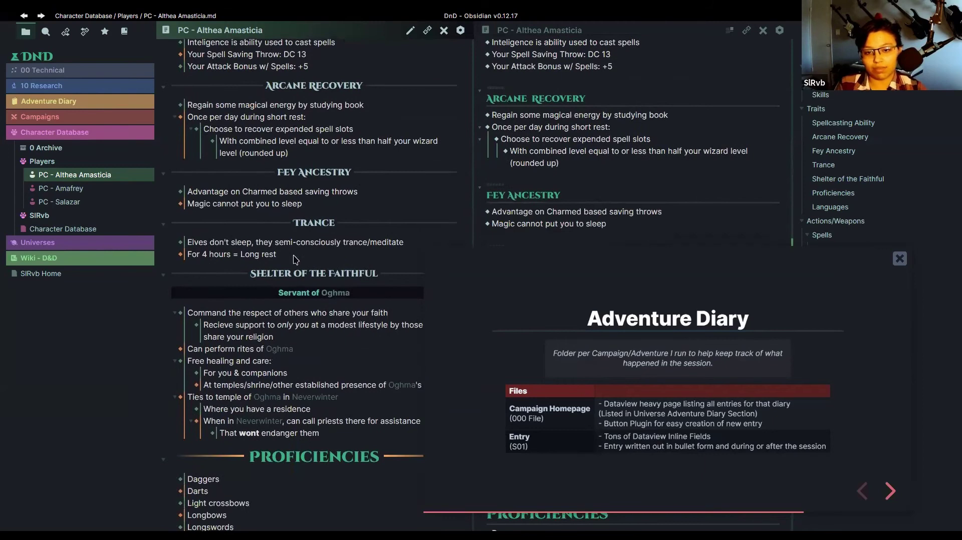
scroll(296, 259, down, 9)
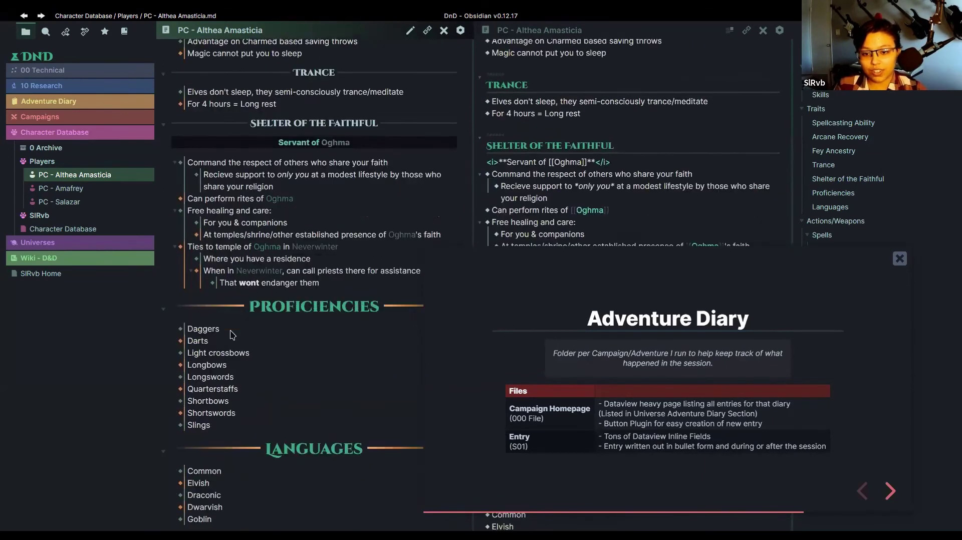
scroll(232, 334, down, 12)
scroll(231, 321, up, 20)
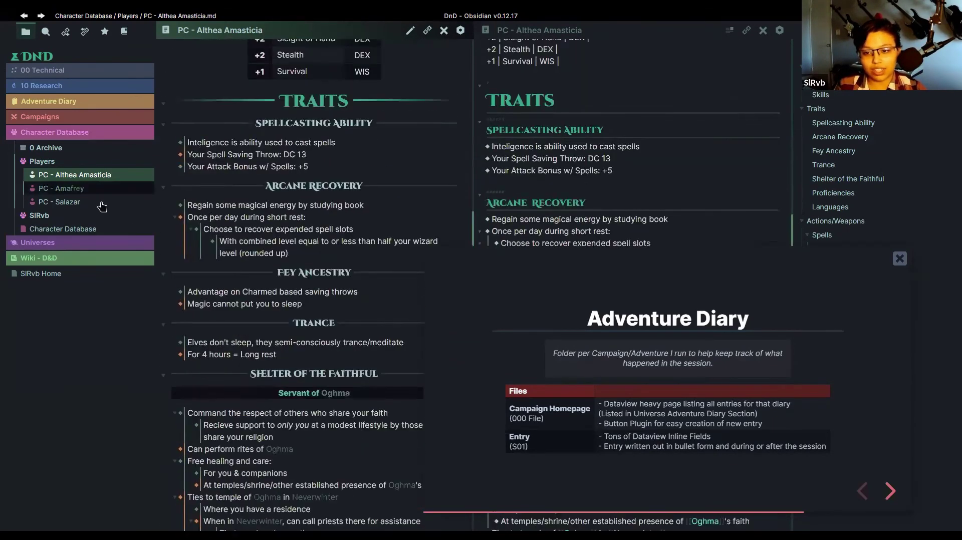
- Open the PC - Amafrey note and examine its YAML values and the Creator, Universe, Campaign and Description inline fields
click(91, 189)
click(516, 182)
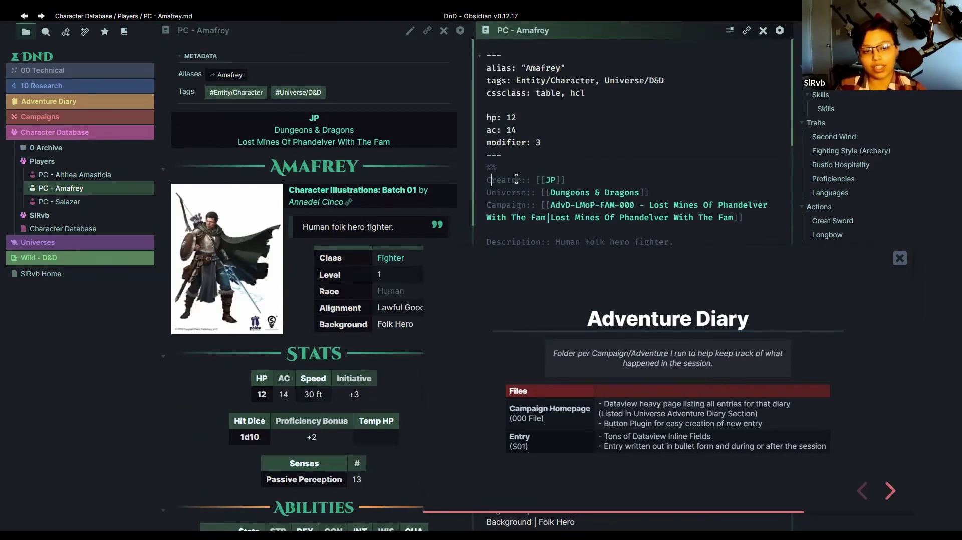
scroll(511, 193, down, 2)
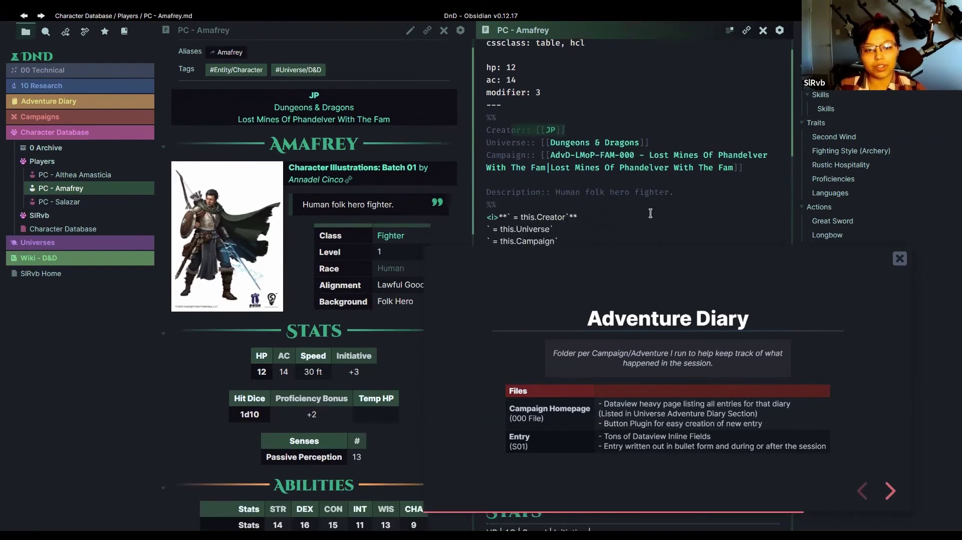
- Open the Character Database note and examine its user list, All Characters cards and the dataview query behind them
click(63, 229)
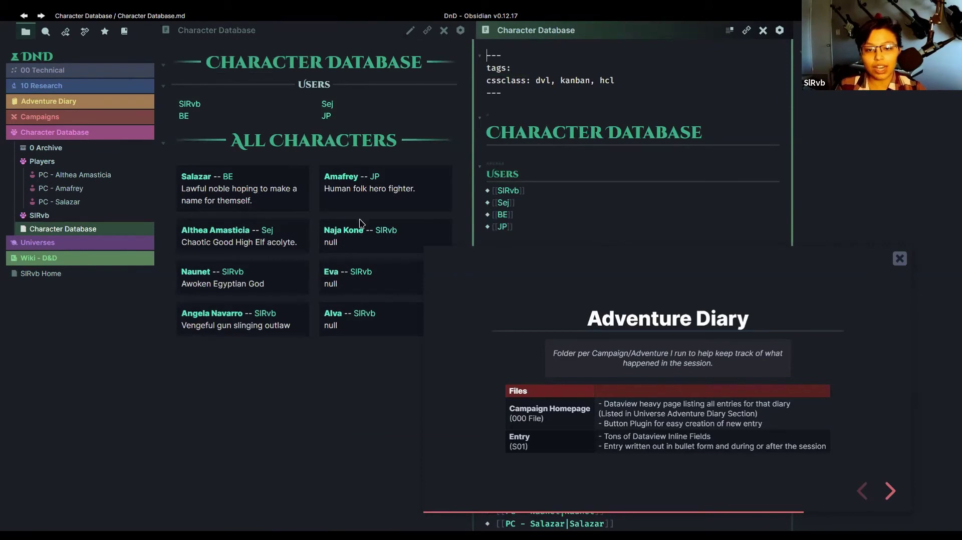
scroll(524, 162, down, 3)
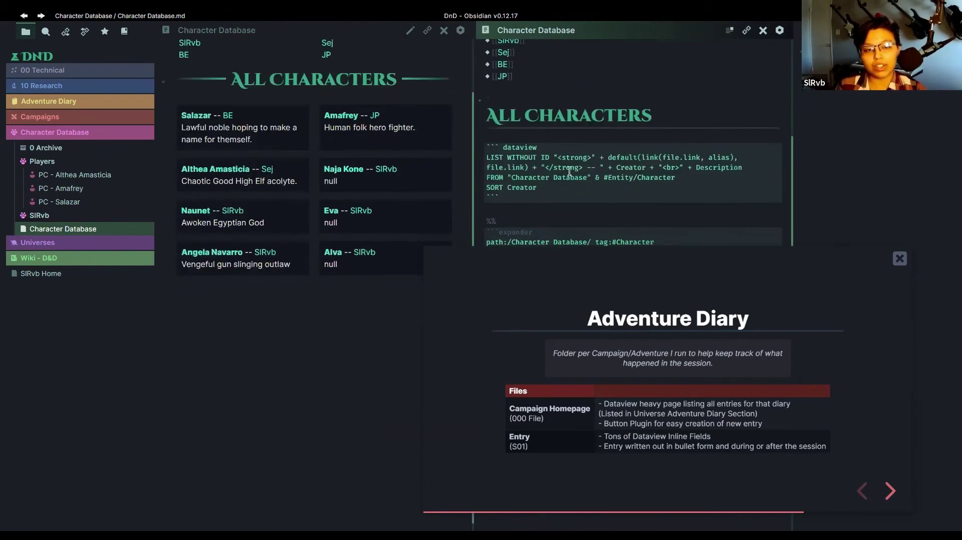
scroll(534, 199, up, 3)
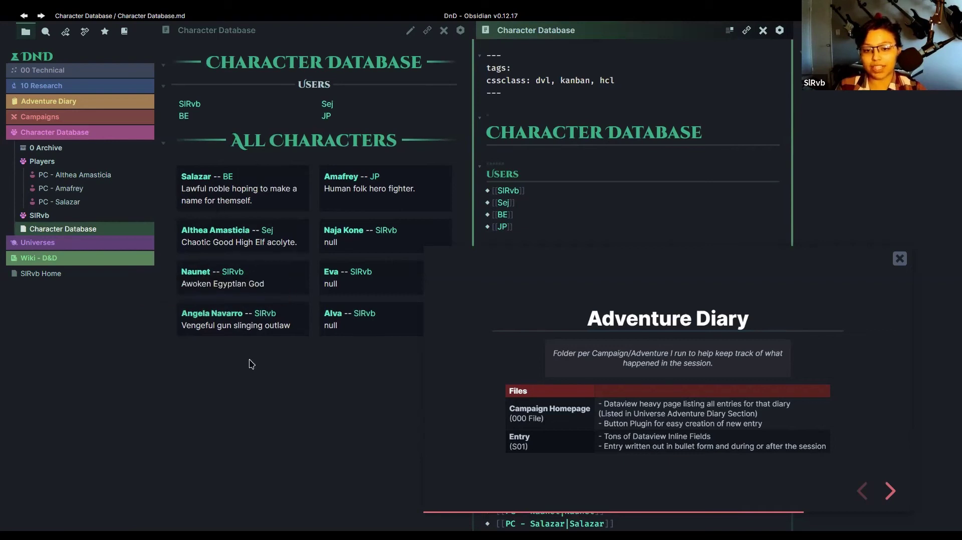
- Collapse the Players folder, expand the SlRvb folder and open the PC - Angela Navarro note
click(73, 165)
click(73, 166)
click(72, 166)
click(70, 175)
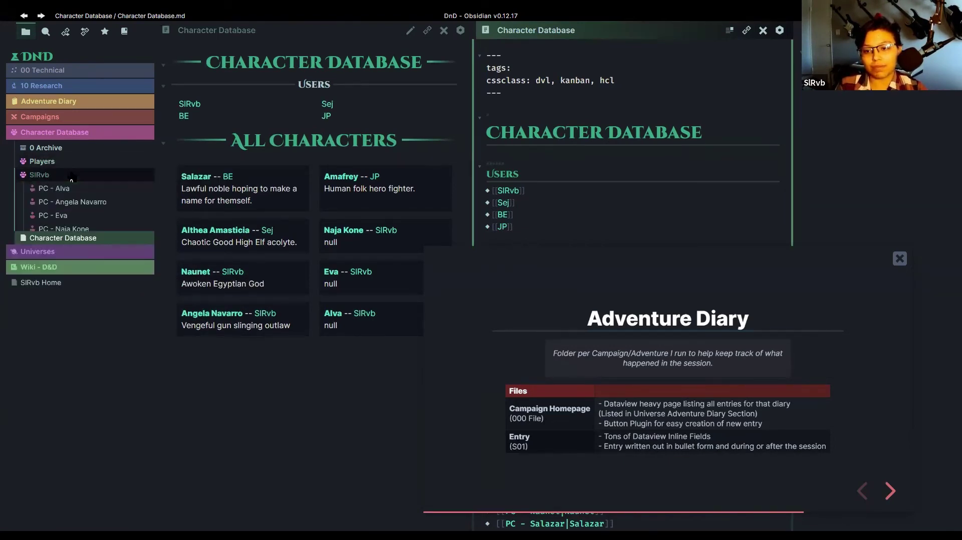
click(108, 203)
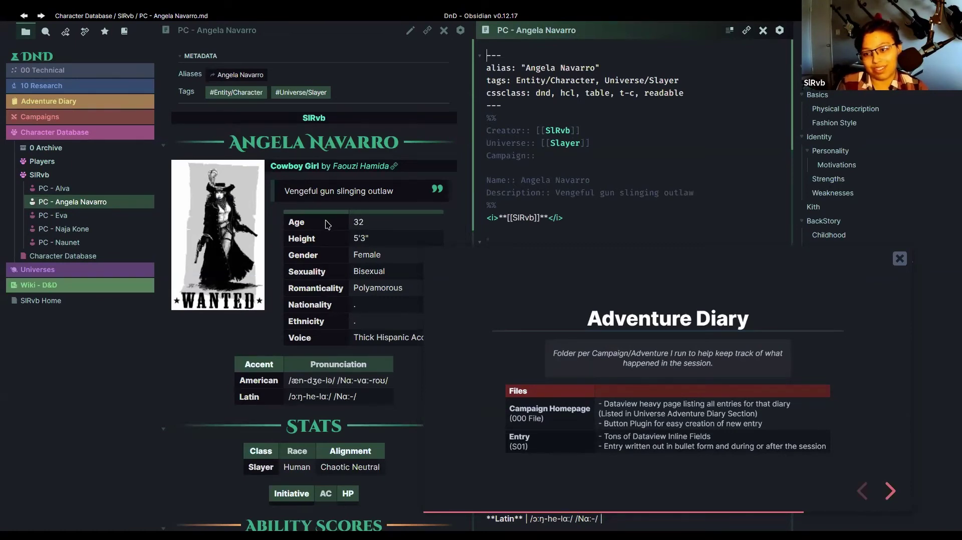
- Examine the upper part of Angela Navarro's sheet, from the profile and accent tables to Stats, Ability Scores and Basics
scroll(344, 242, down, 5)
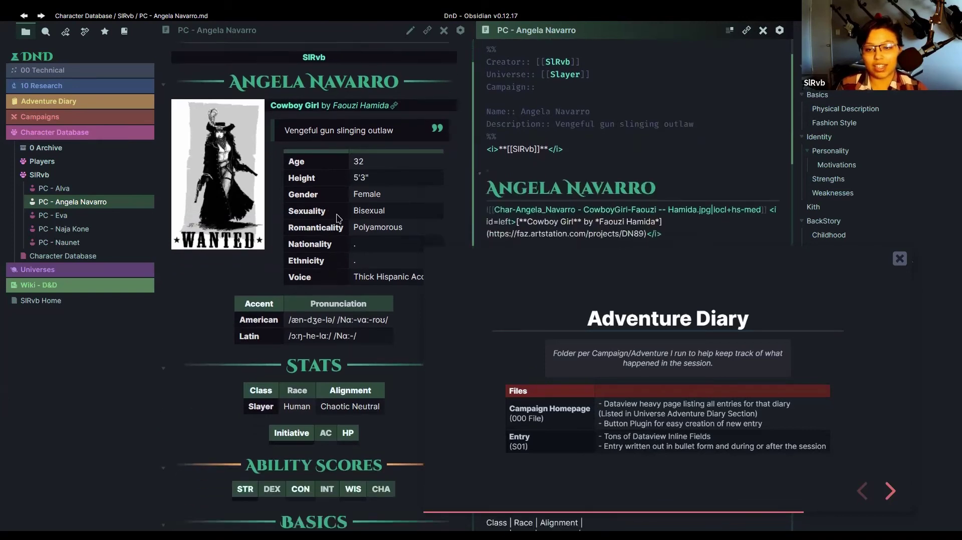
scroll(320, 211, down, 6)
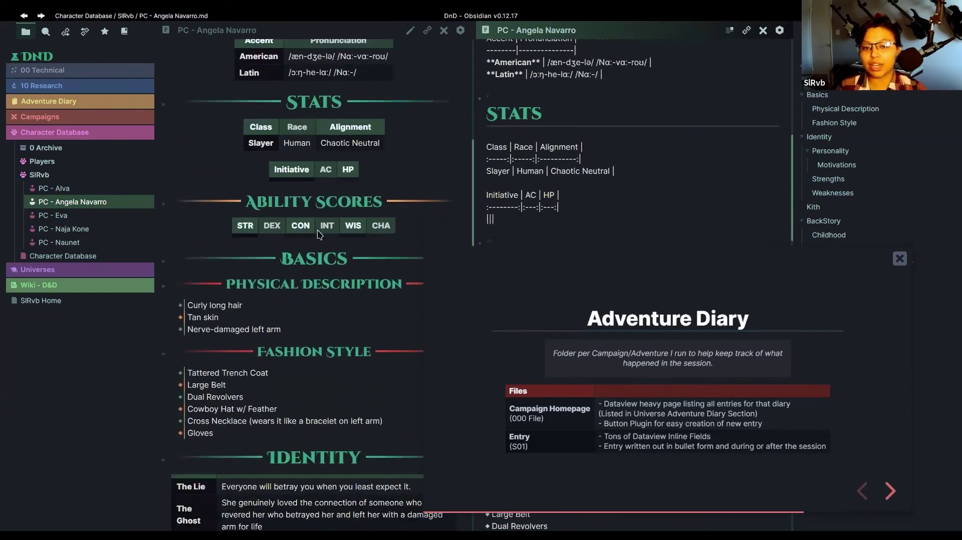
scroll(330, 246, up, 8)
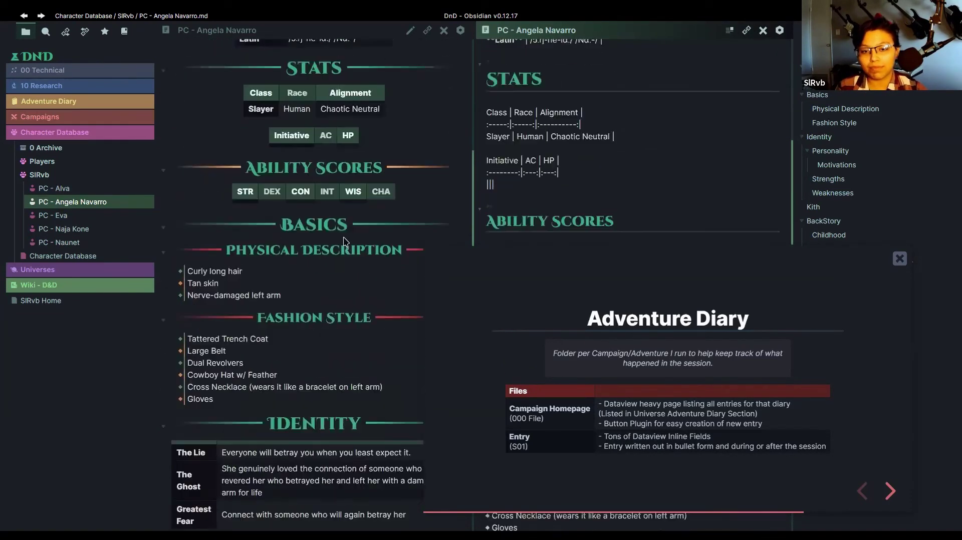
scroll(346, 242, up, 3)
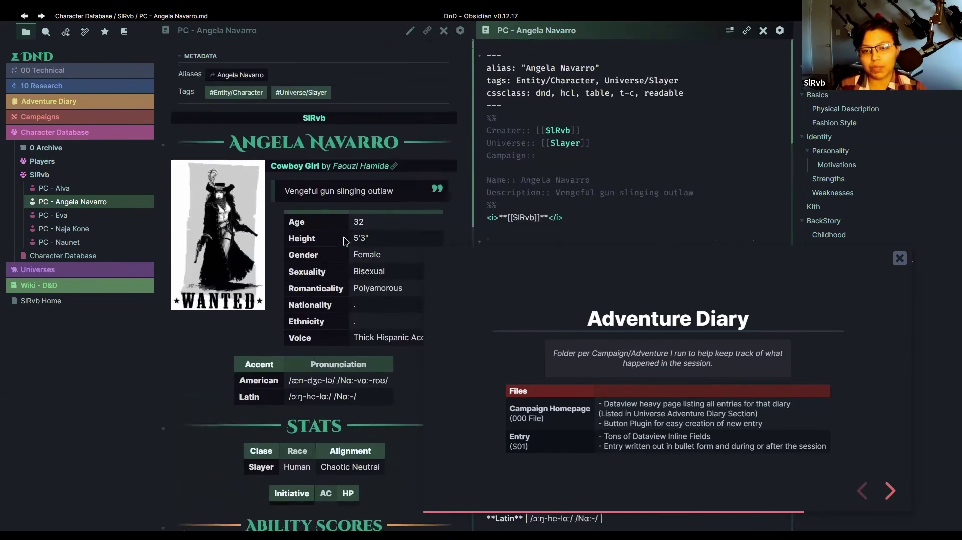
scroll(345, 273, down, 8)
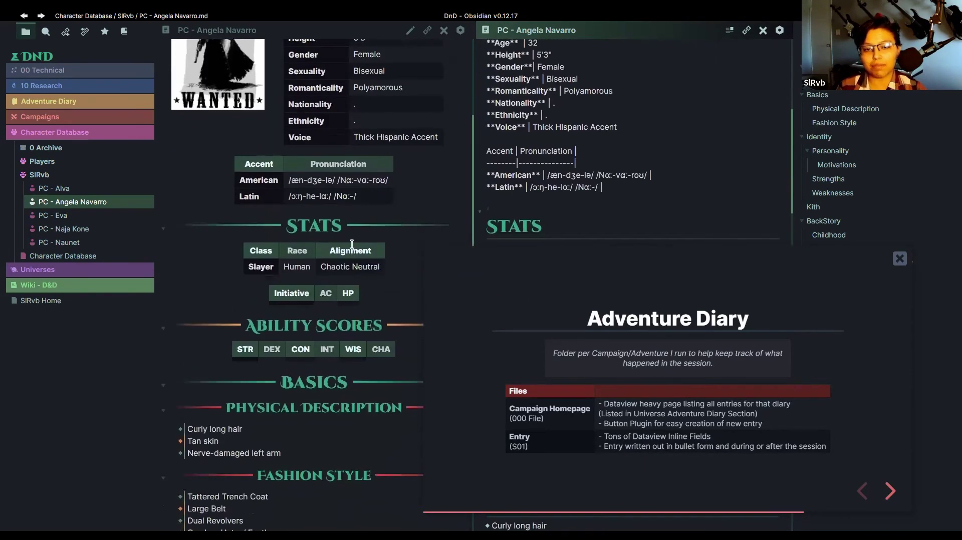
scroll(351, 247, down, 1)
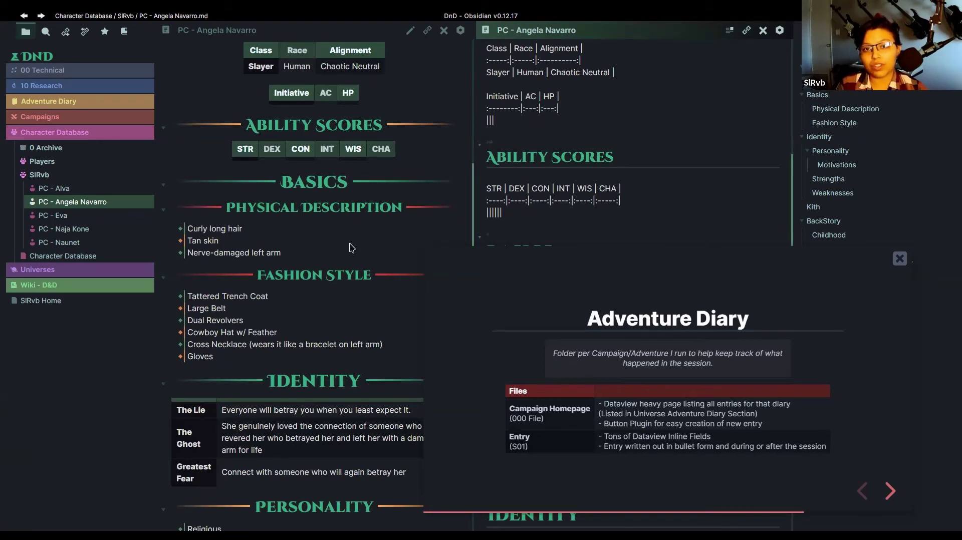
- Read Angela Navarro's Physical Description, Fashion Style, Identity, Personality and Kith sections down through the Backstory
scroll(285, 184, down, 3)
scroll(272, 217, down, 2)
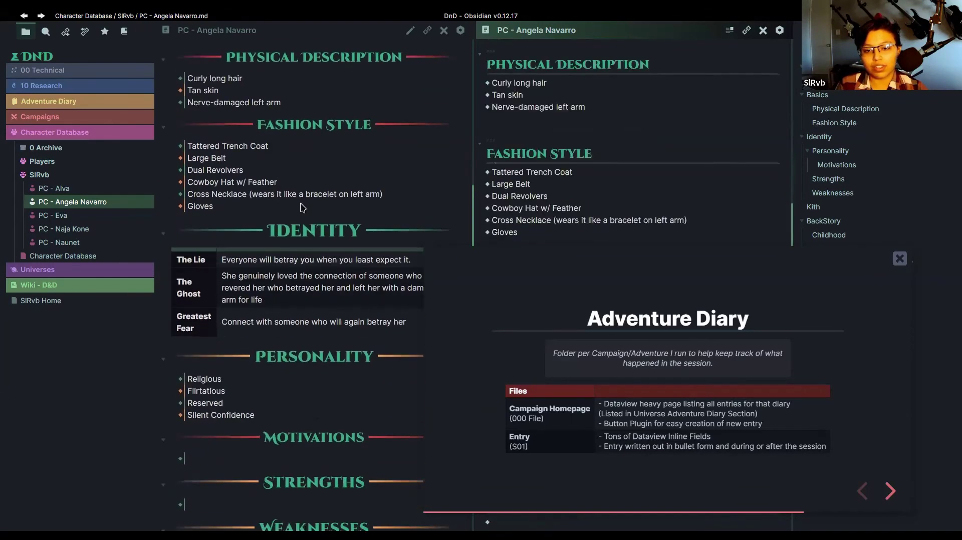
scroll(322, 224, down, 4)
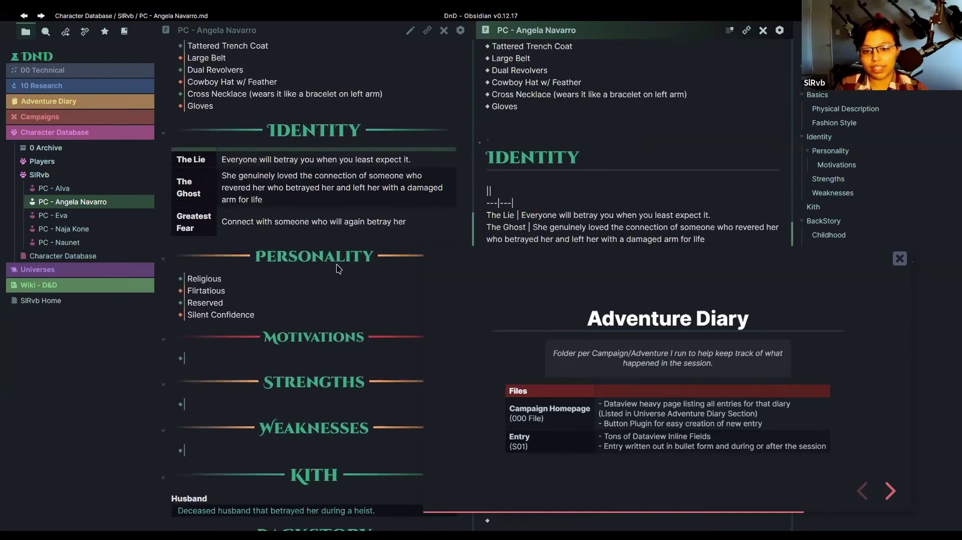
scroll(336, 261, down, 3)
scroll(341, 258, down, 12)
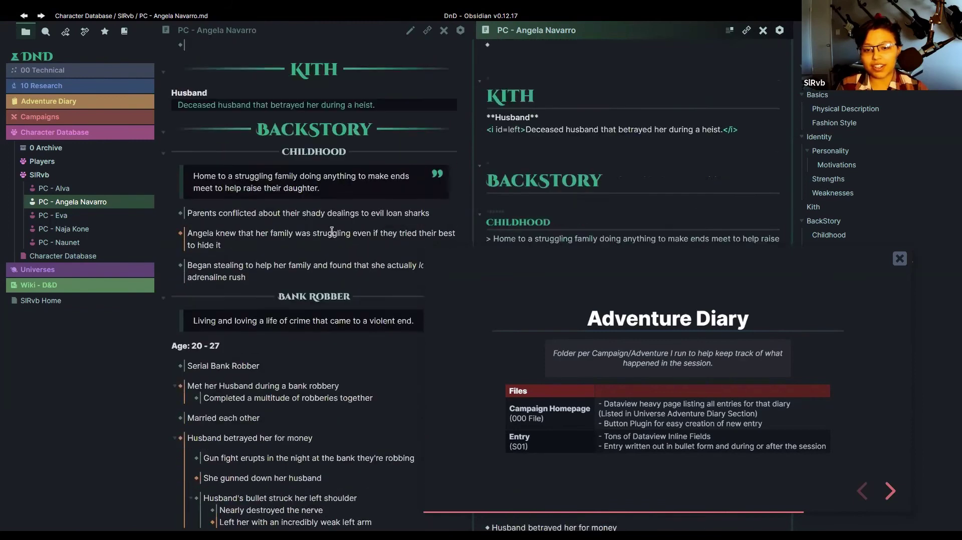
scroll(292, 309, down, 4)
scroll(301, 341, up, 10)
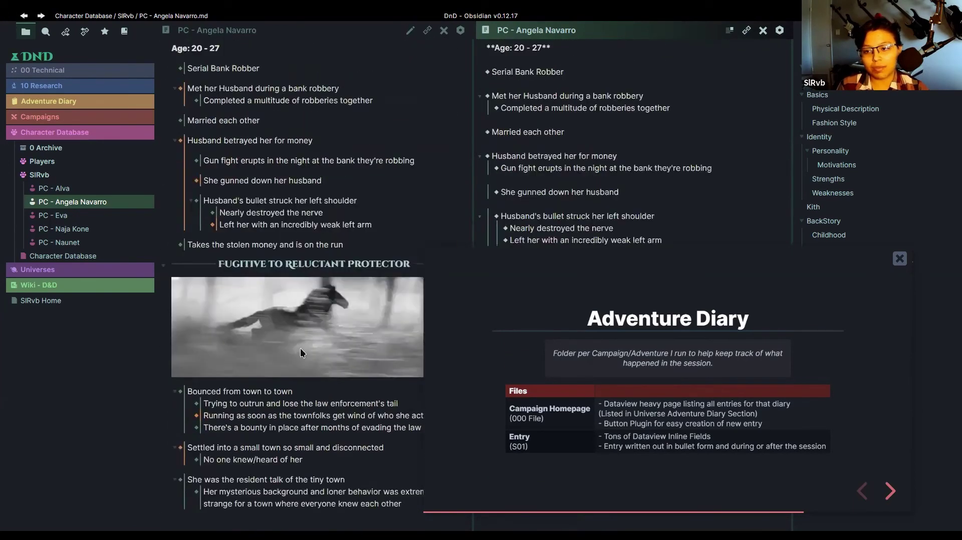
scroll(303, 351, up, 15)
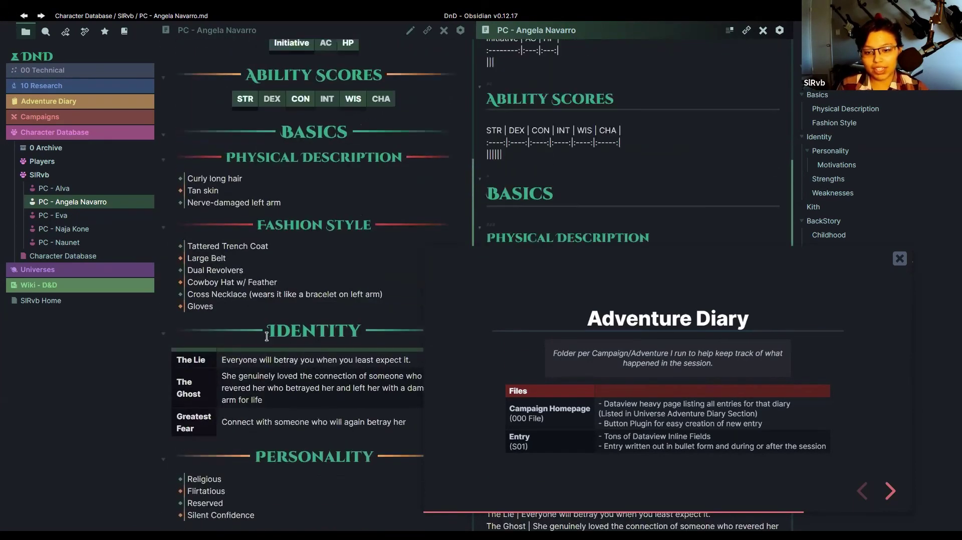
- Review Angela Navarro's rendered sheet again, comparing the profile table, Stats and Ability Scores with the Basics and Identity sections
click(266, 333)
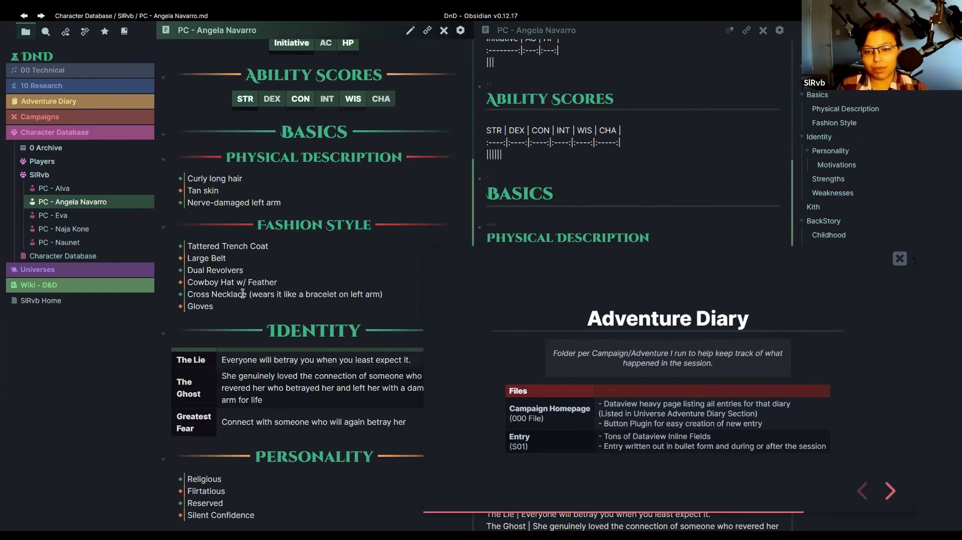
scroll(321, 296, up, 8)
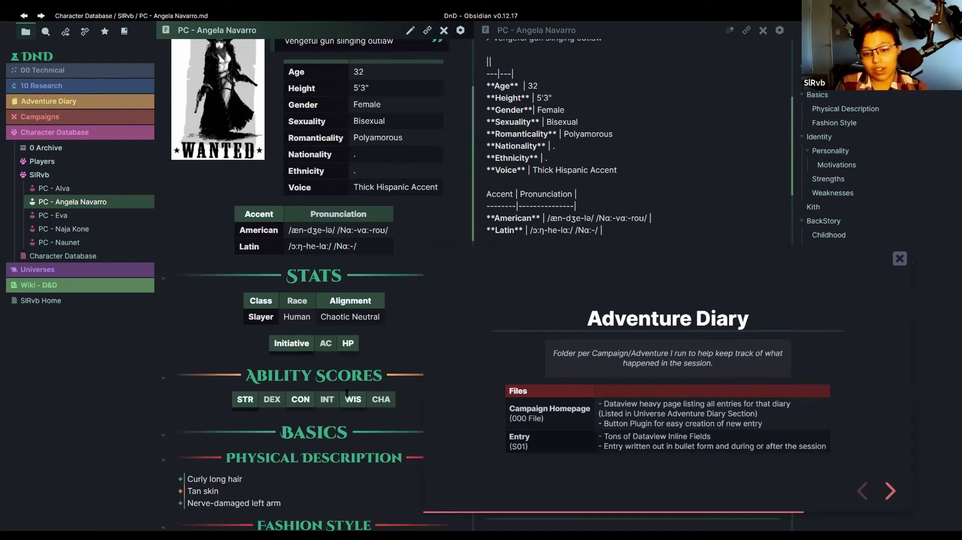
scroll(348, 384, down, 2)
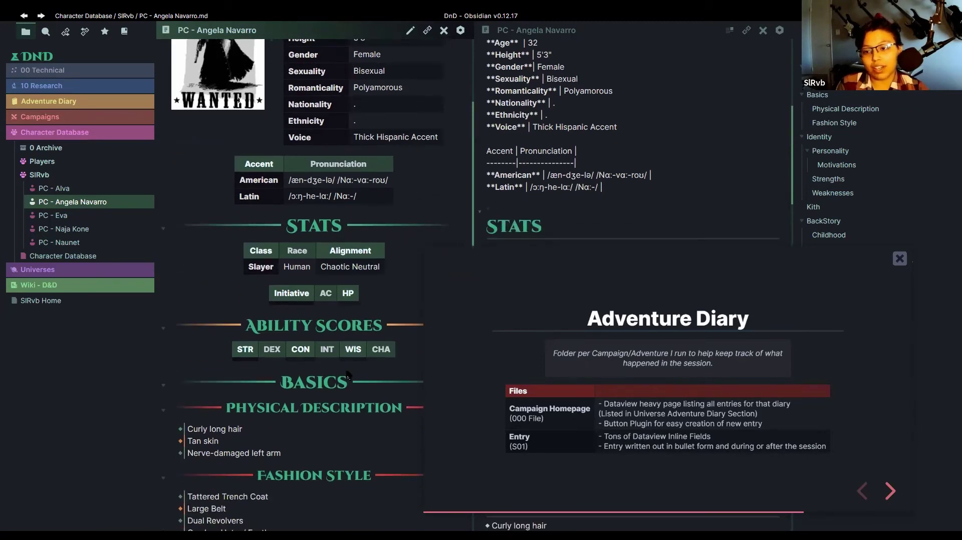
scroll(345, 351, up, 4)
scroll(339, 275, down, 8)
scroll(339, 275, down, 10)
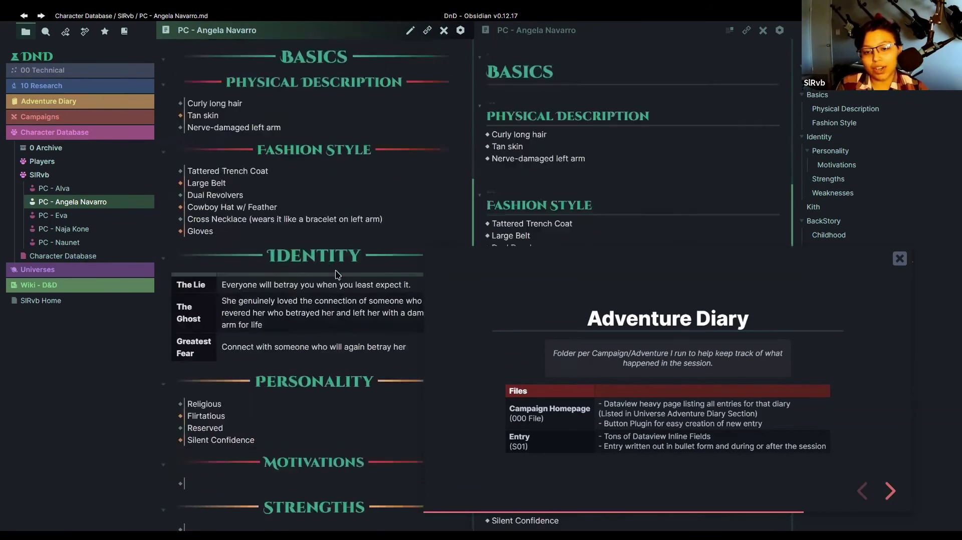
- View the PC - Eva note down to Weaknesses, and the PC - Naja Kone note down to its stats and ability scores
click(108, 216)
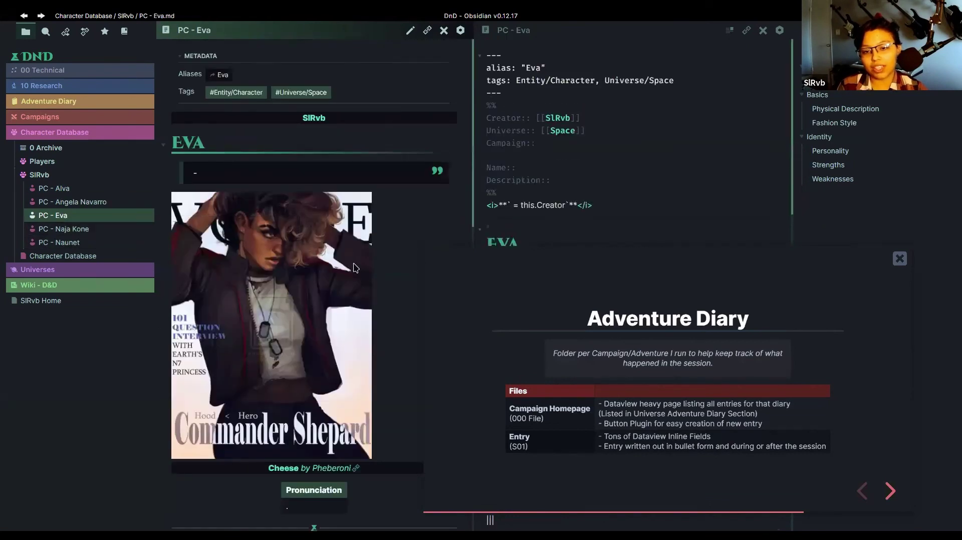
scroll(330, 257, down, 10)
scroll(330, 257, down, 3)
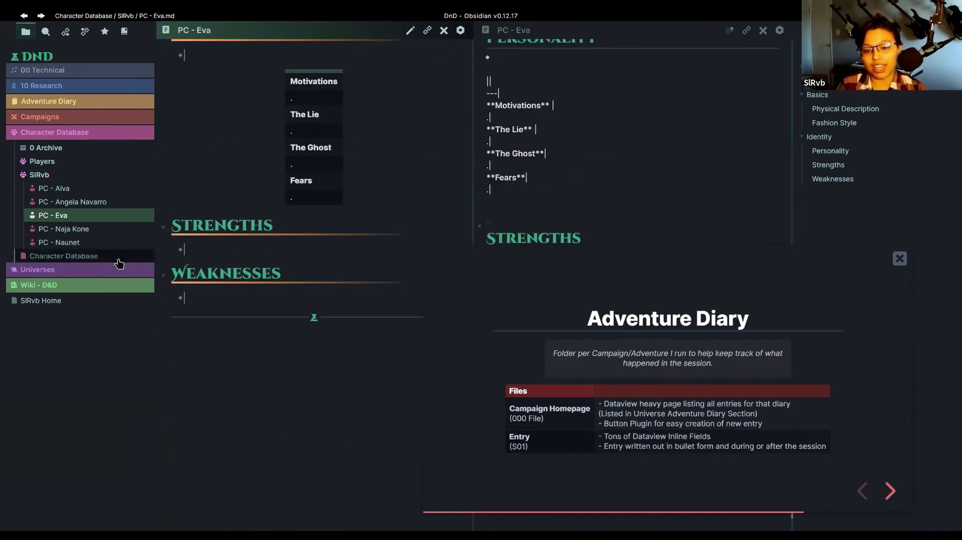
click(100, 229)
scroll(369, 223, down, 8)
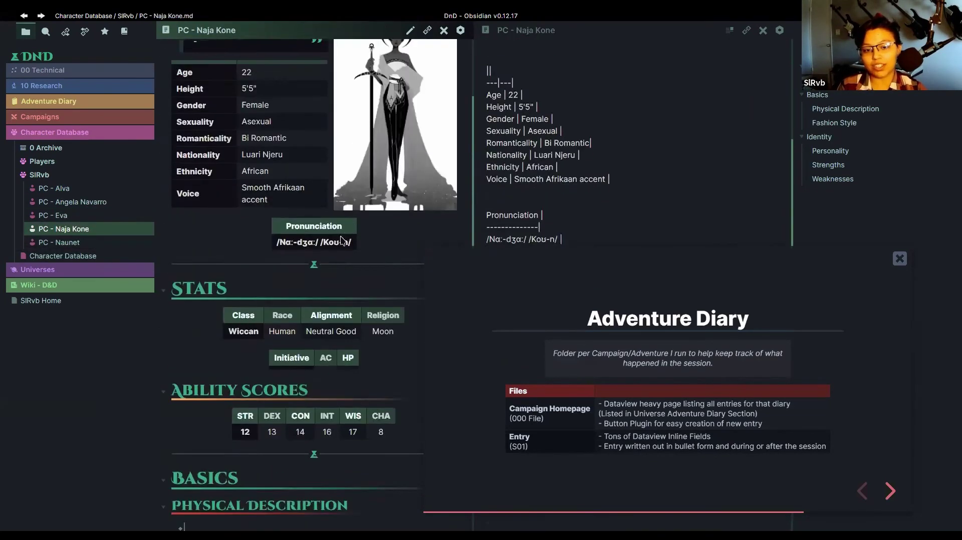
- View the PC - Naunet note's profile and stats, and open the PC - Alva note
click(135, 243)
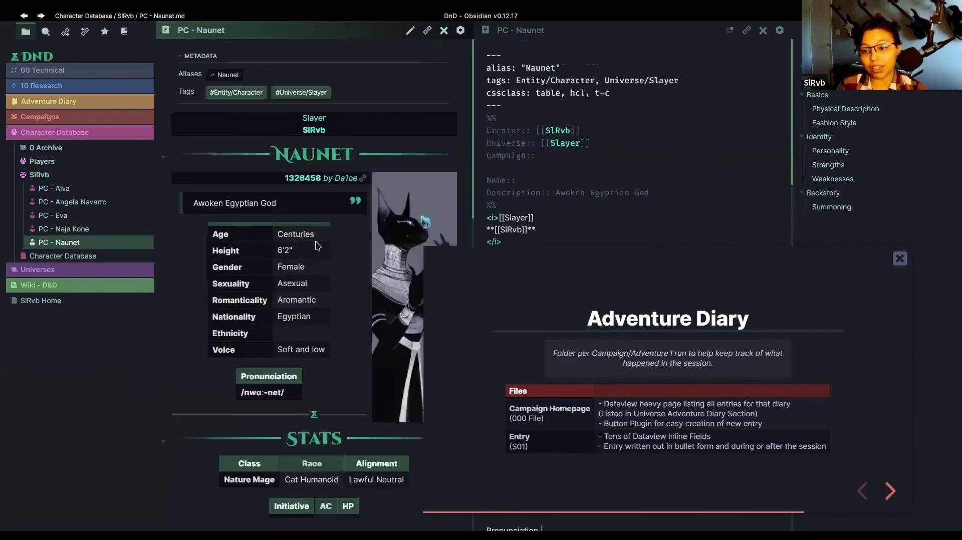
scroll(318, 258, down, 8)
scroll(317, 259, up, 8)
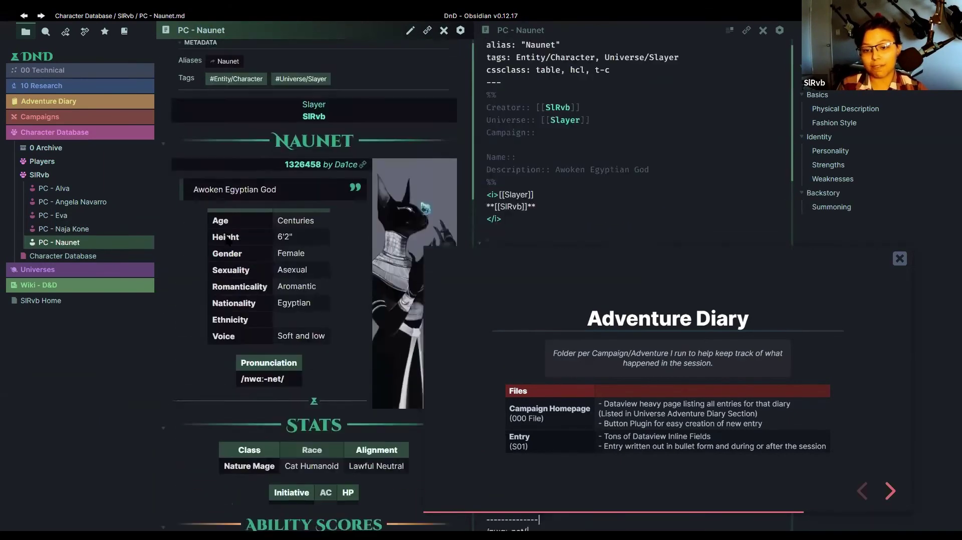
click(72, 187)
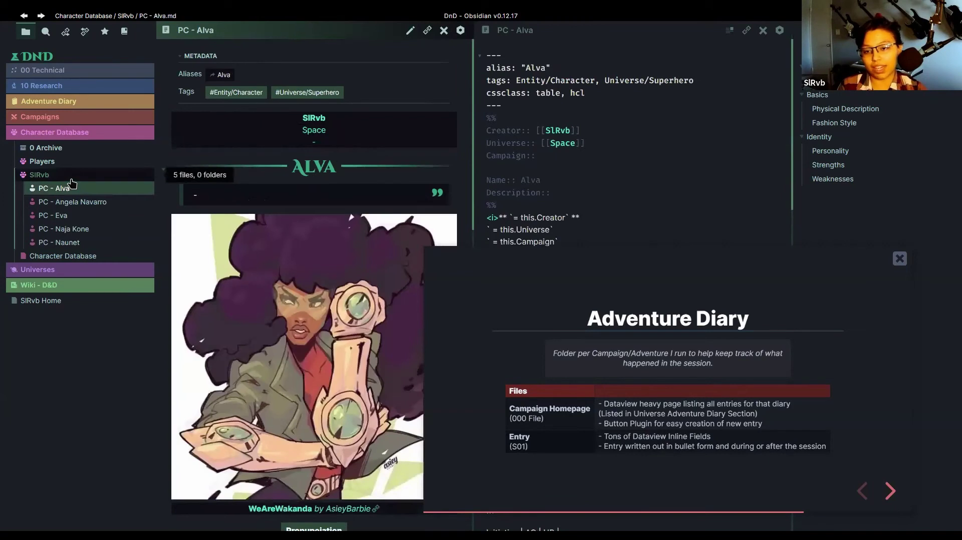
- Collapse the SlRvb and Character Database folders and advance the presentation to the Character Database slide
click(71, 175)
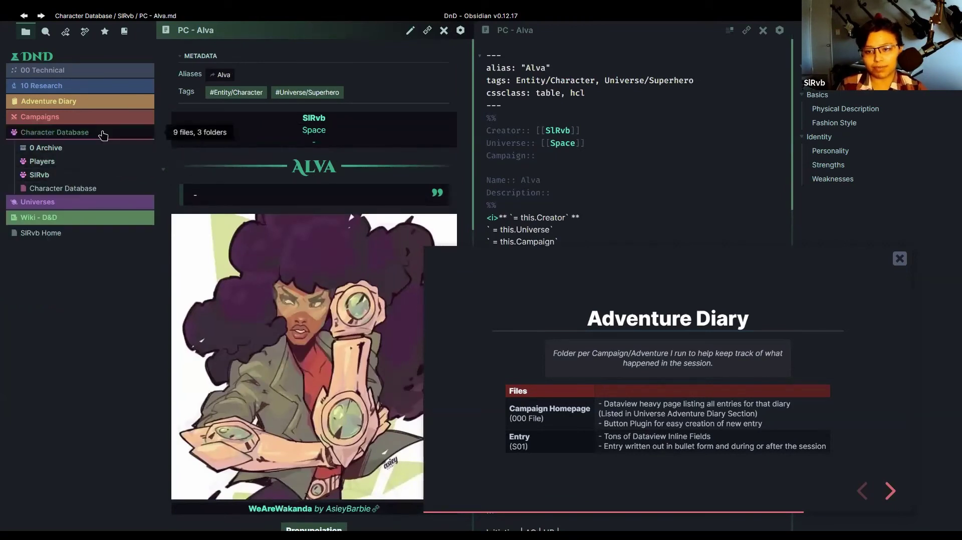
click(55, 133)
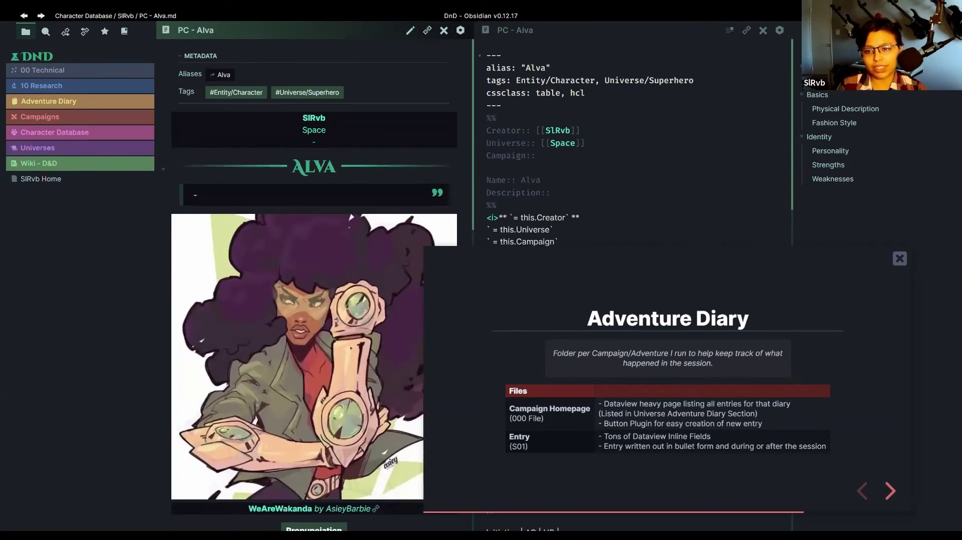
click(890, 491)
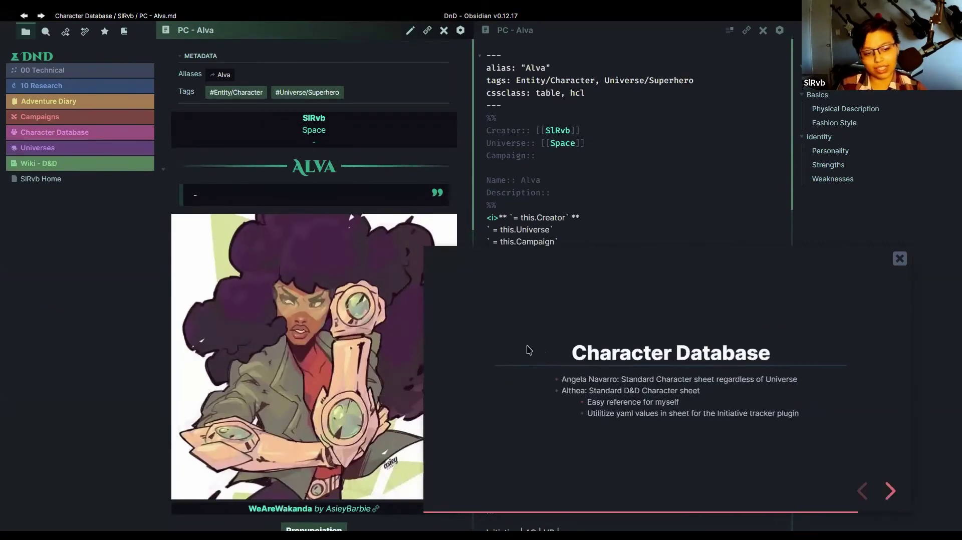
- Advance the presentation to the Research slide and open the Banshee video note from the 10 Research folder
click(887, 491)
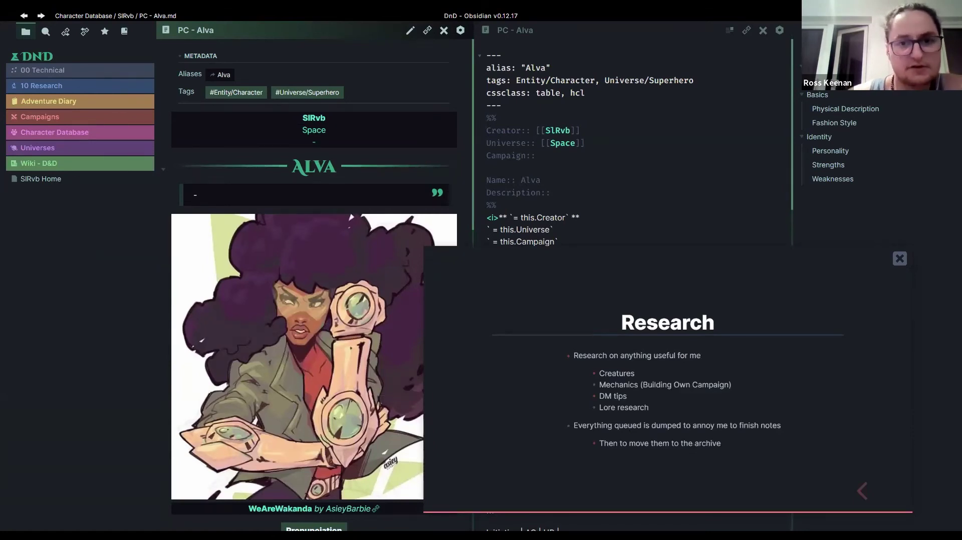
click(115, 85)
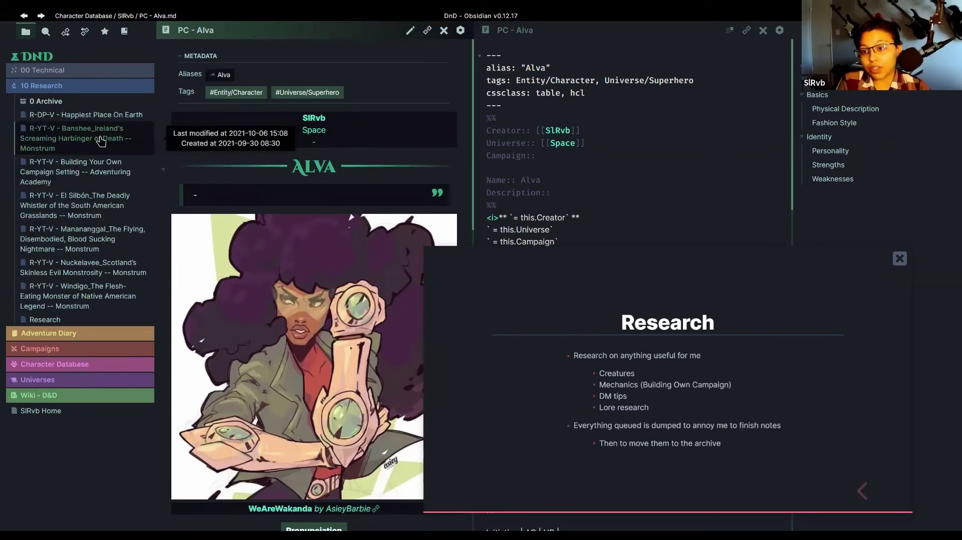
click(101, 140)
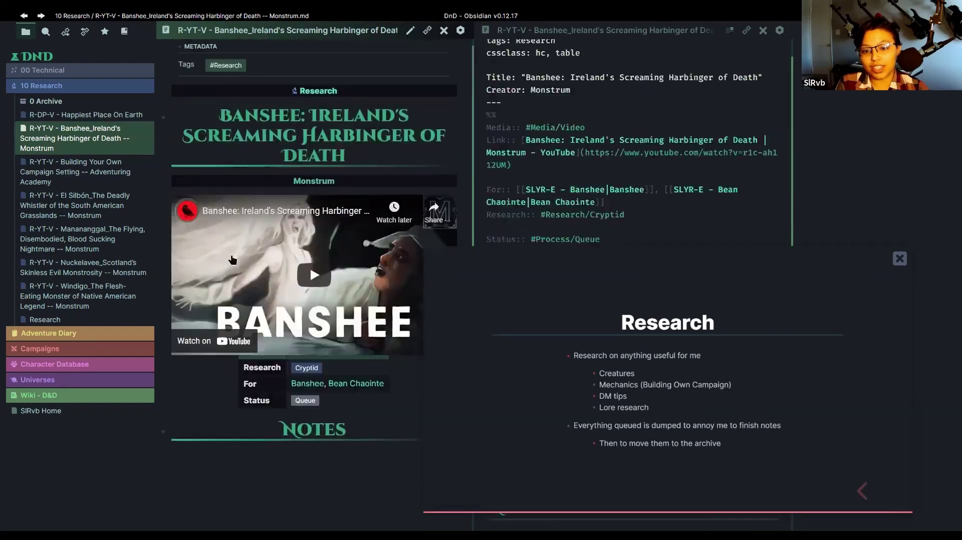
- Open the El Silbón research note and view it from the embedded video through Origin, Extras and the footnotes
click(151, 209)
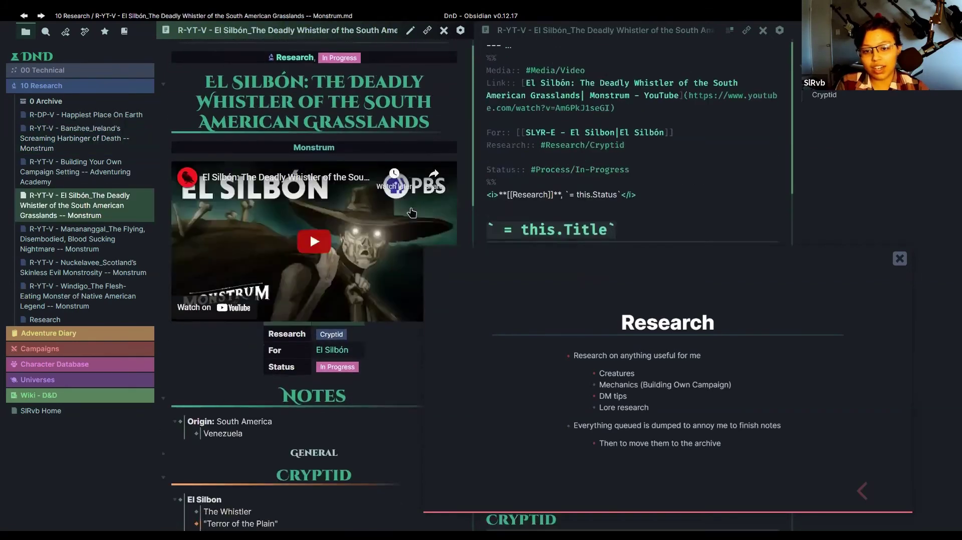
scroll(399, 230, down, 5)
scroll(400, 230, down, 10)
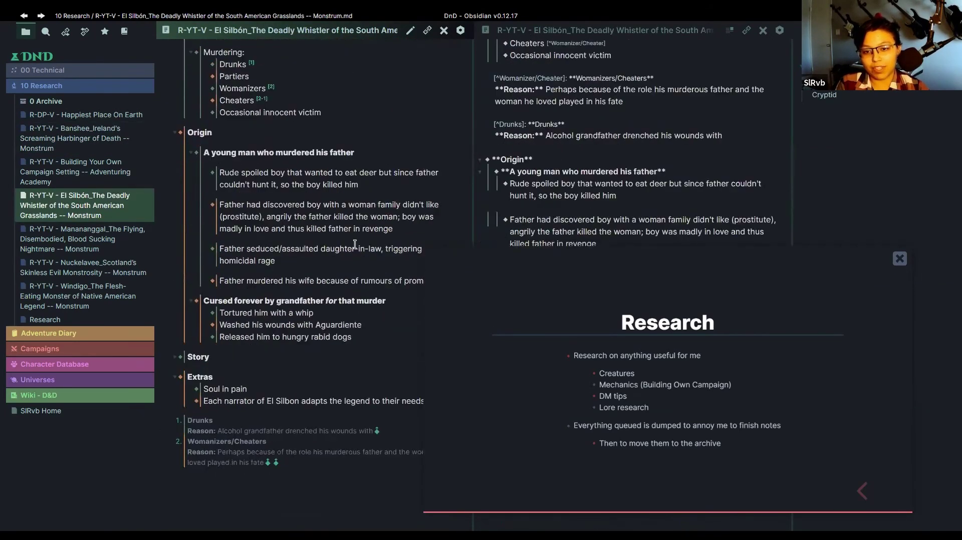
scroll(357, 249, up, 4)
scroll(358, 249, up, 10)
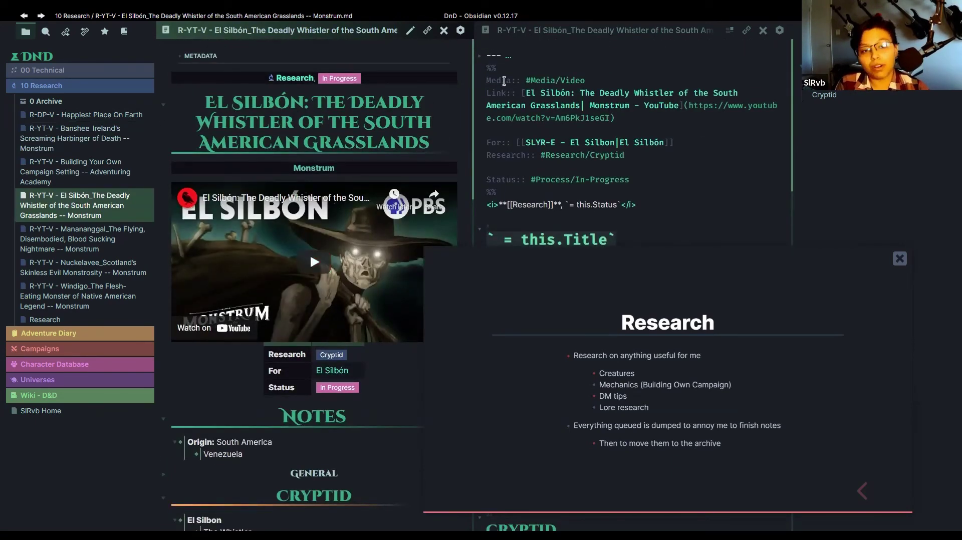
- Point out the El Silbón note's Media, Link, For, Research and Status fields, and review its Cryptid notes down to Behavior
drag(504, 81, 714, 172)
click(515, 184)
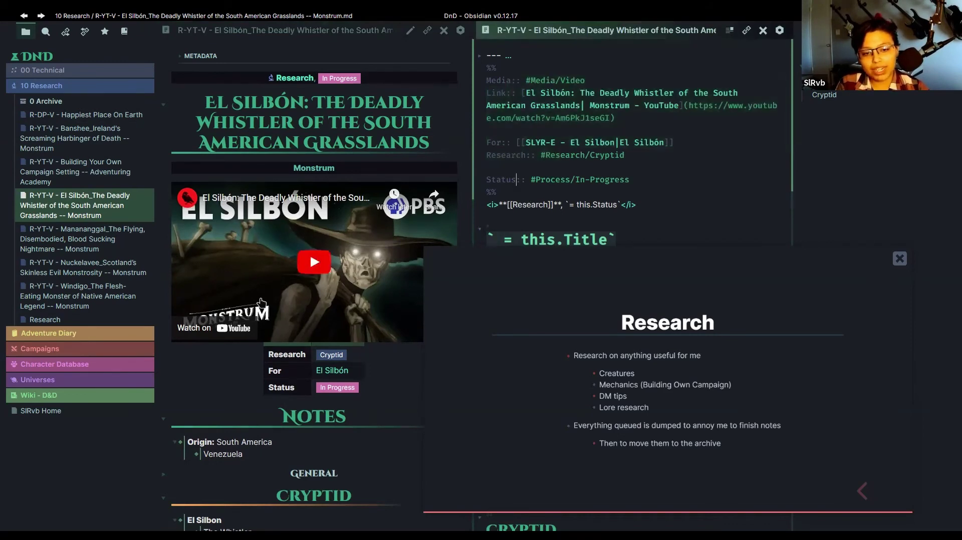
scroll(287, 361, down, 8)
scroll(285, 362, down, 4)
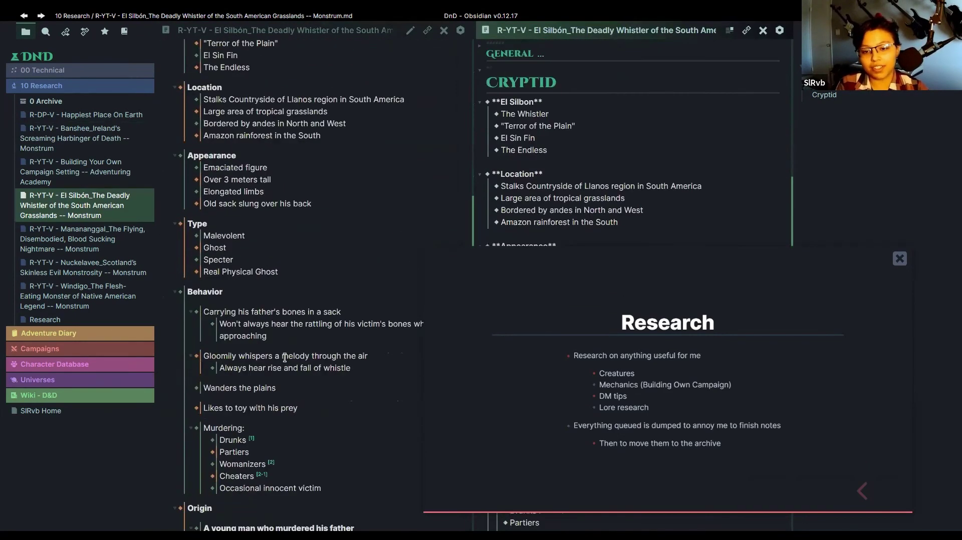
scroll(285, 357, up, 5)
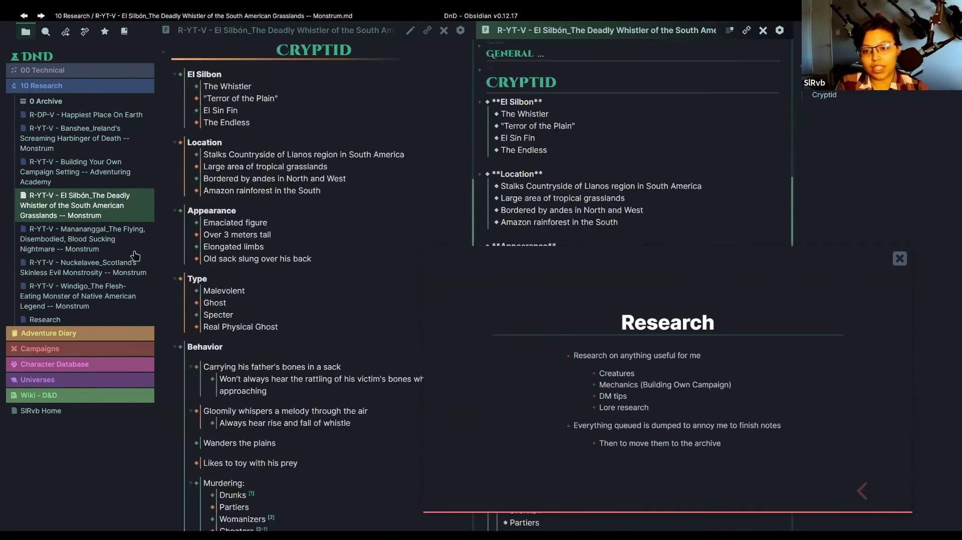
- Open the Research overview note with its table of research notes, and collapse the 10 Research folder
click(75, 101)
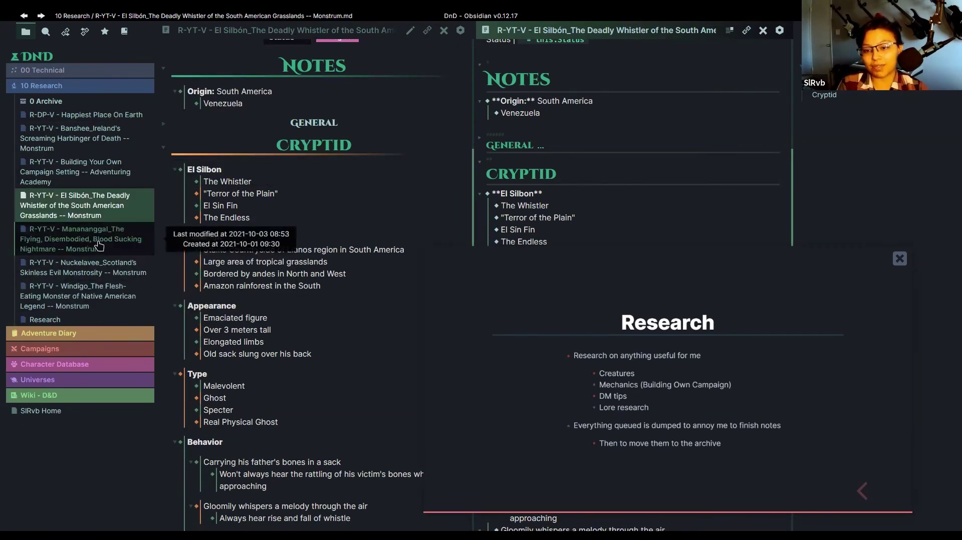
click(148, 219)
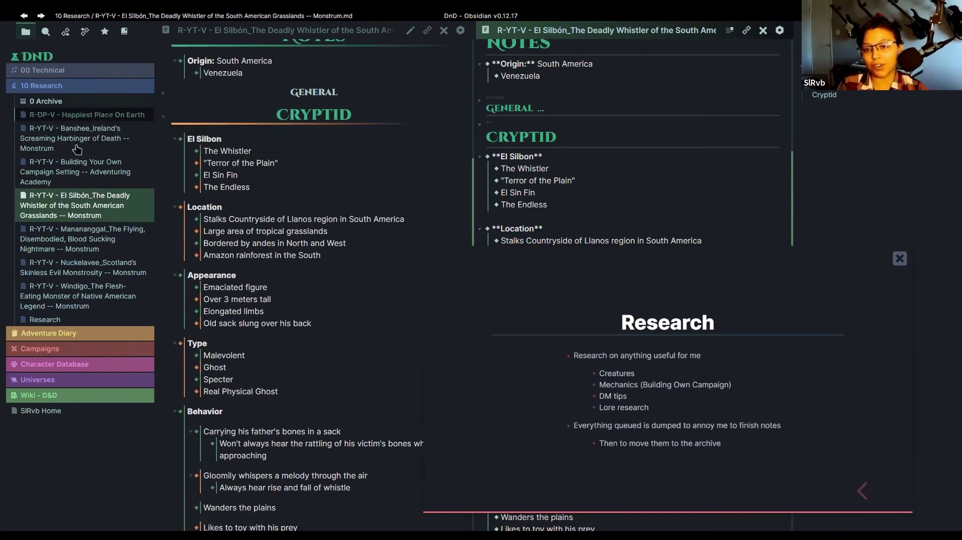
click(76, 320)
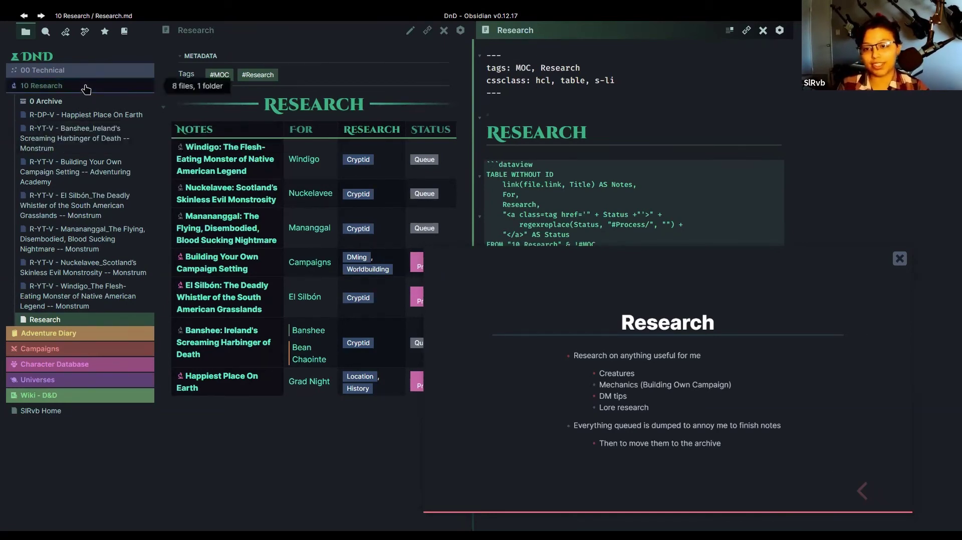
click(60, 85)
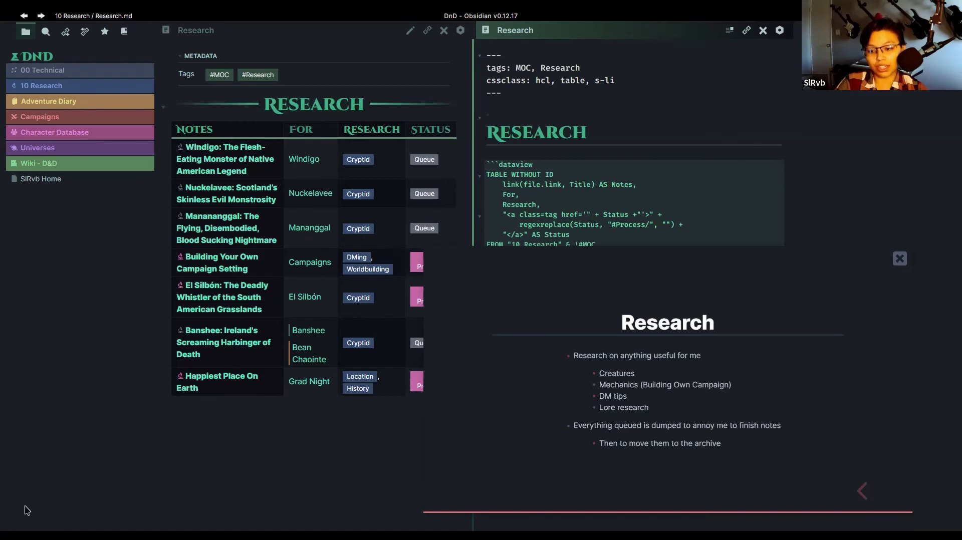
- Turn off the D&D alternate theme in the Style Settings options and close the settings to show the default look
click(13, 519)
scroll(261, 377, down, 3)
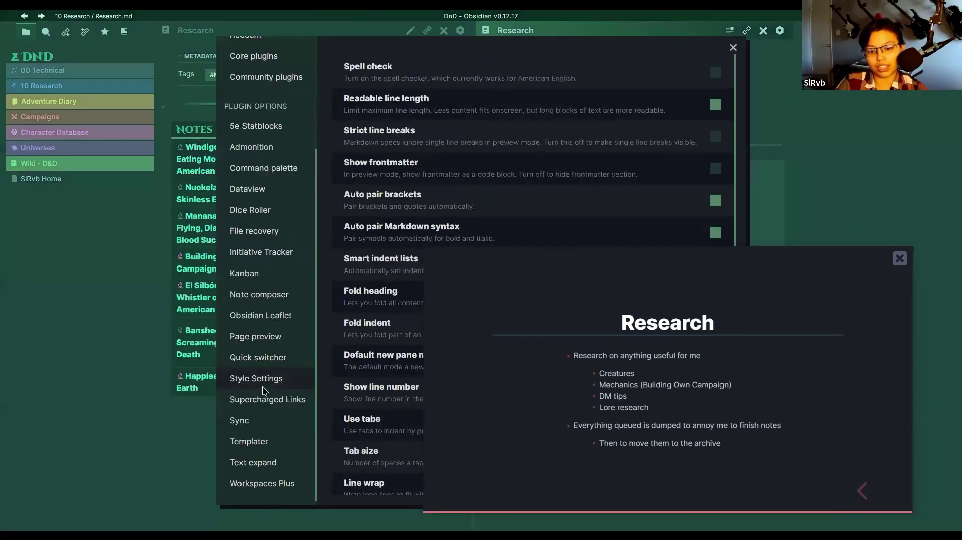
click(263, 380)
click(391, 114)
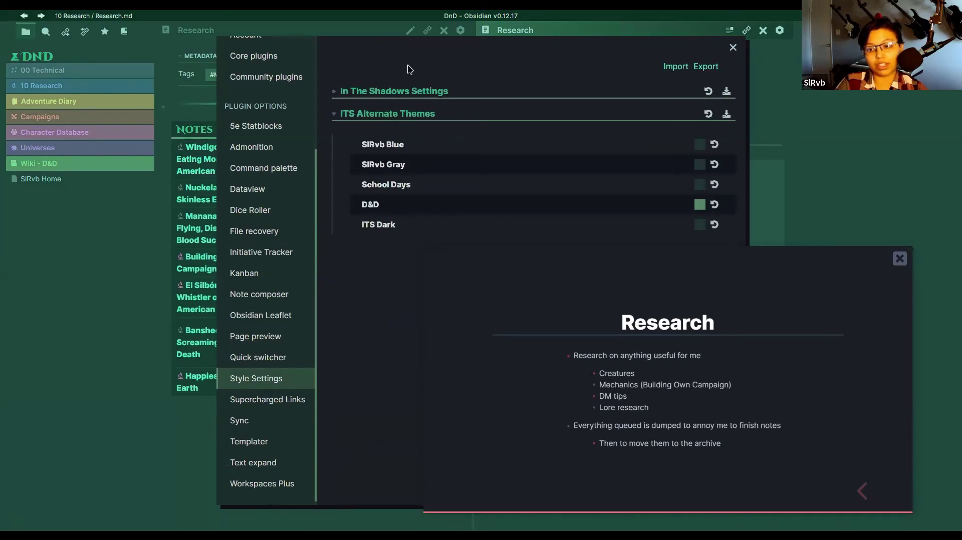
click(699, 205)
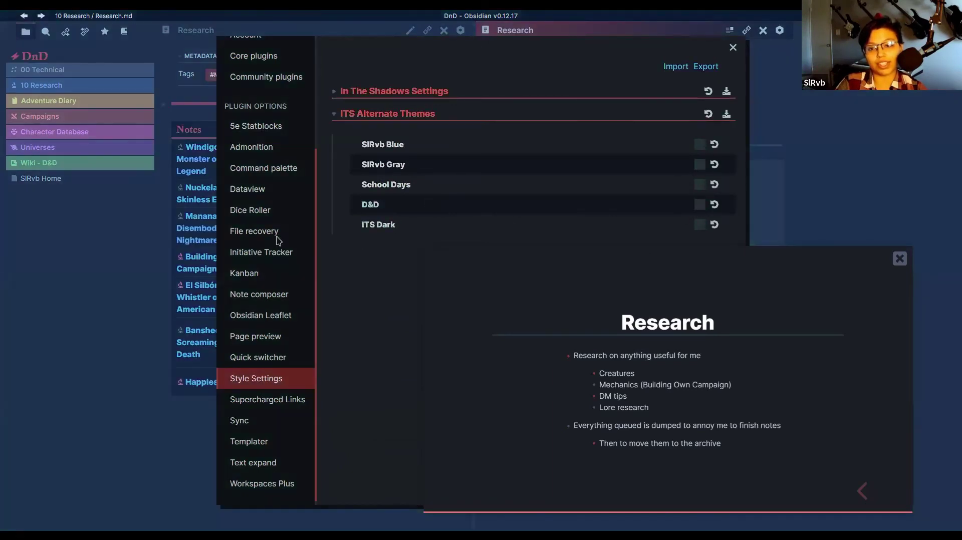
click(156, 258)
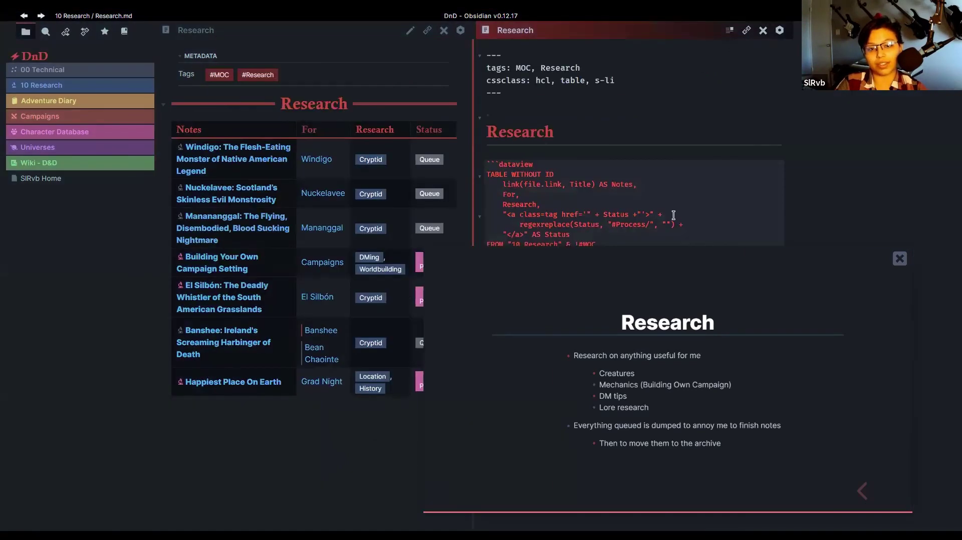
- Turn the D&D theme back on under ITS Alternate Themes and close the settings
click(10, 514)
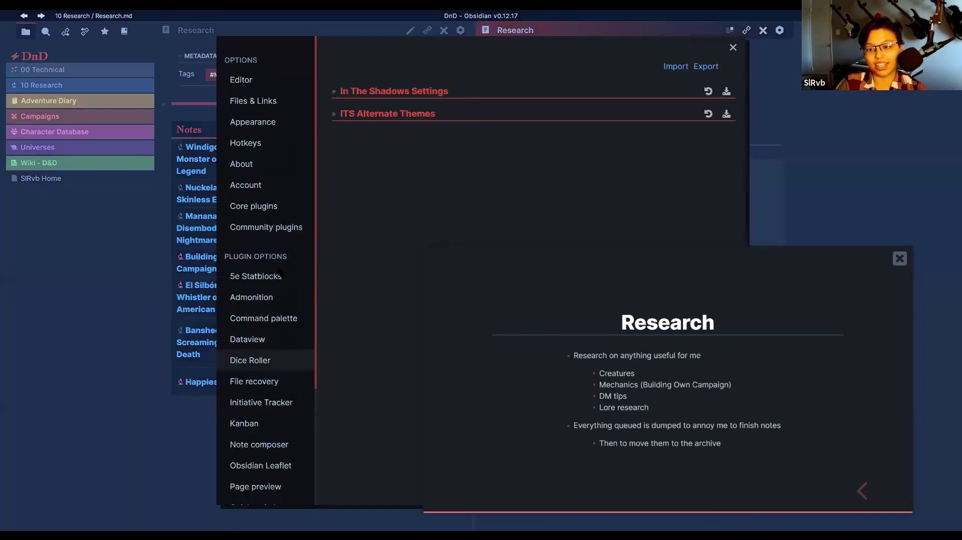
click(360, 114)
click(698, 206)
click(699, 205)
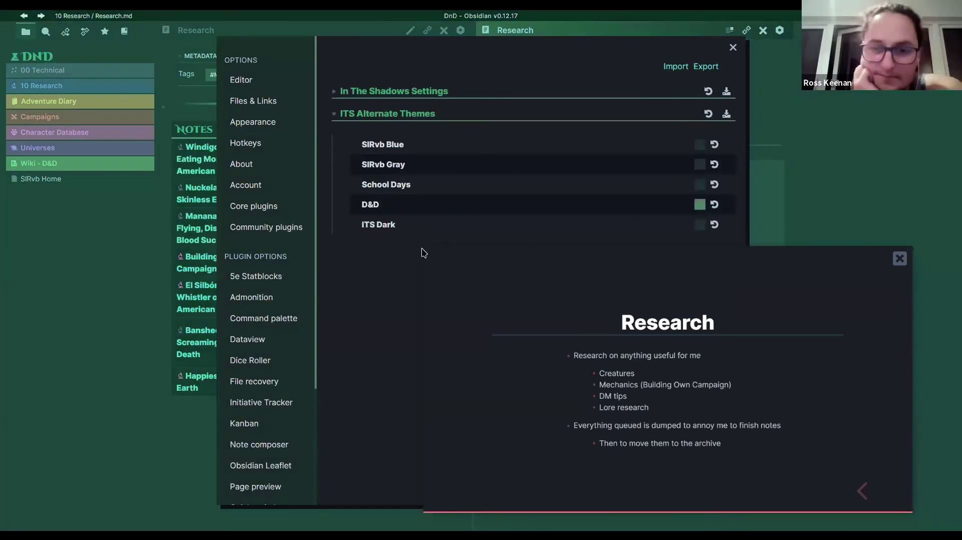
click(734, 49)
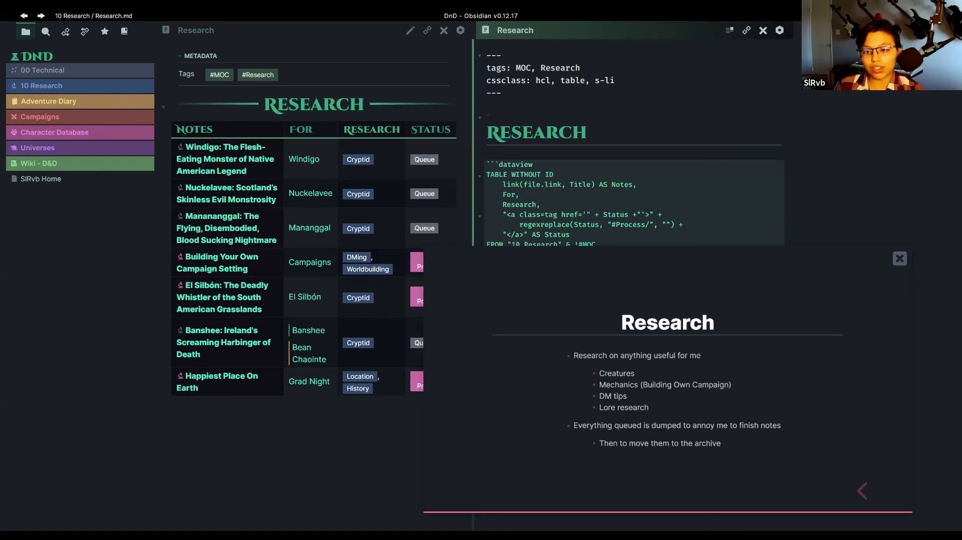
- Review the Appearance settings and their list of CSS snippets, and close the settings
click(10, 522)
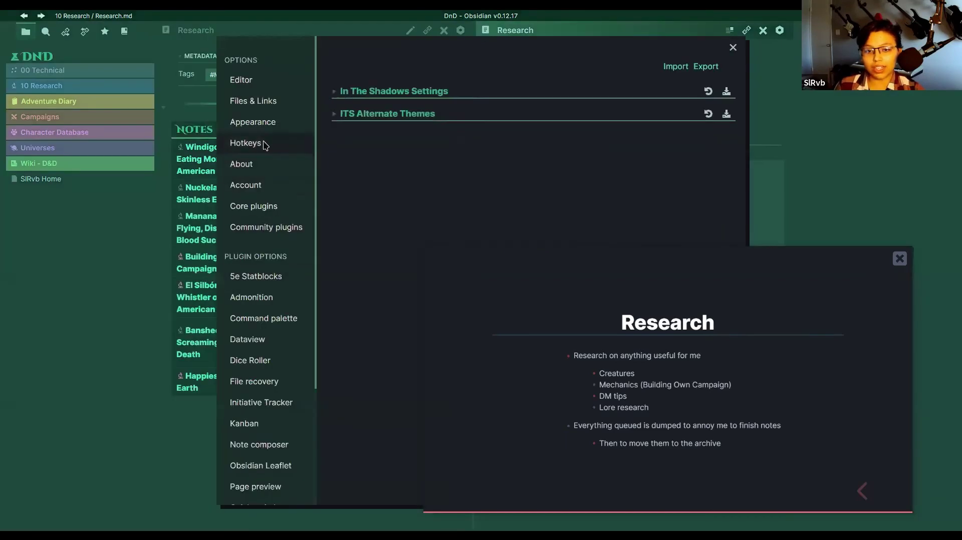
click(258, 123)
scroll(394, 317, down, 2)
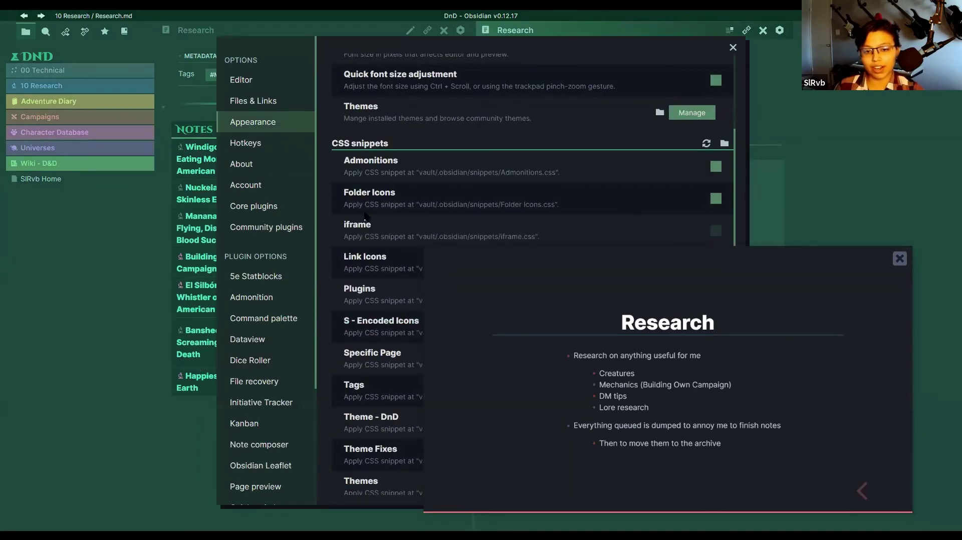
scroll(351, 423, down, 1)
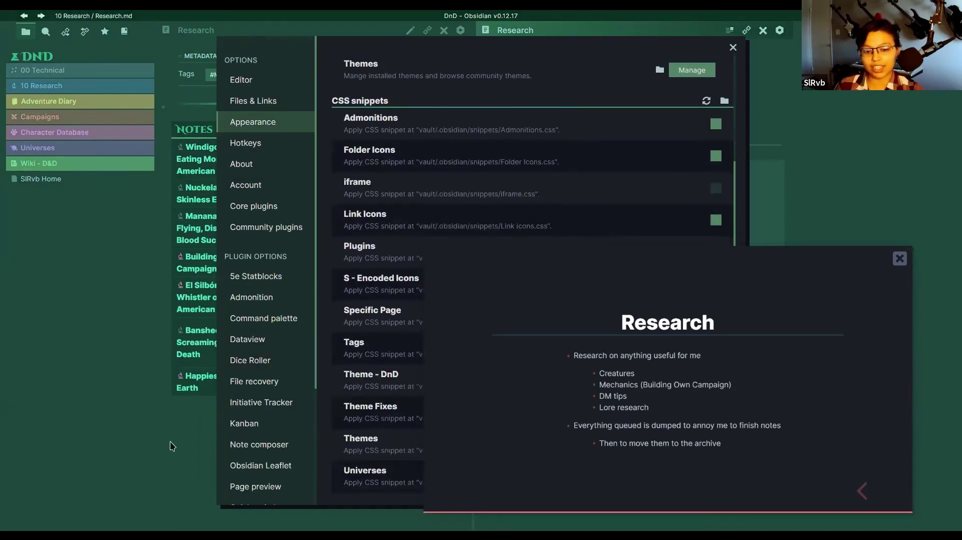
click(172, 445)
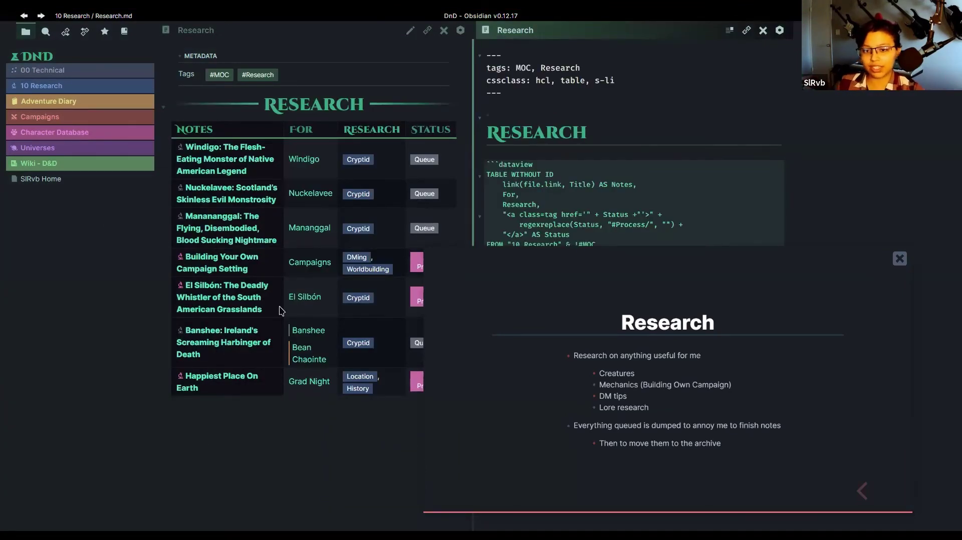
mouse_move(223, 298)
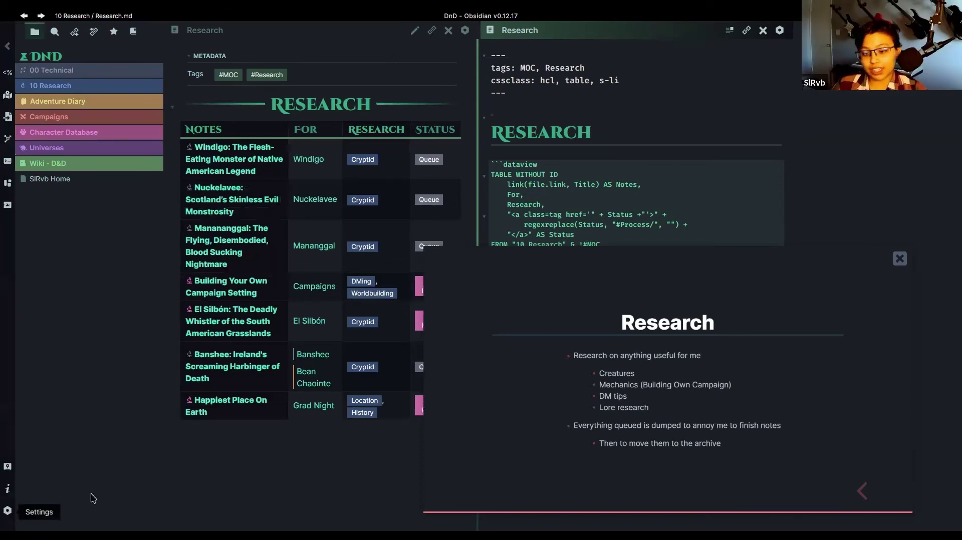
click(9, 511)
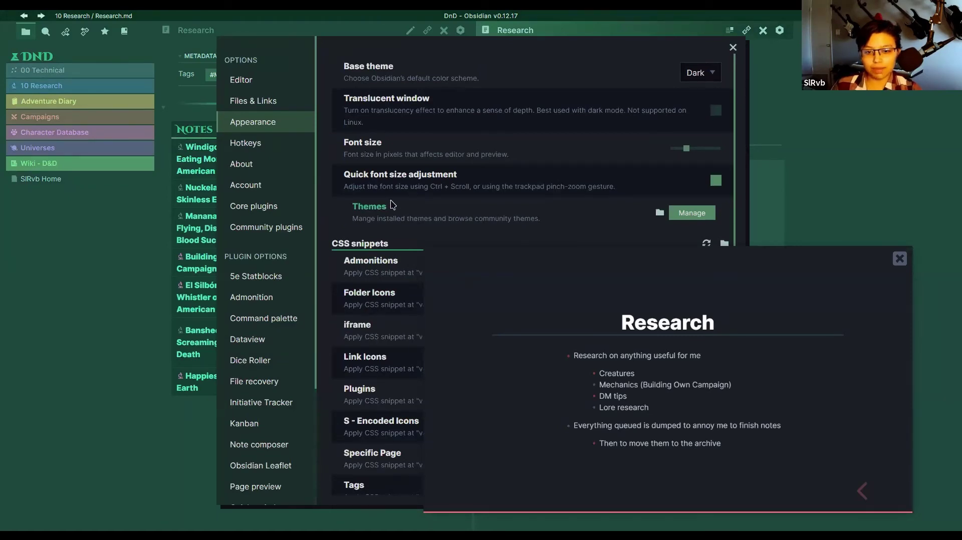
click(77, 163)
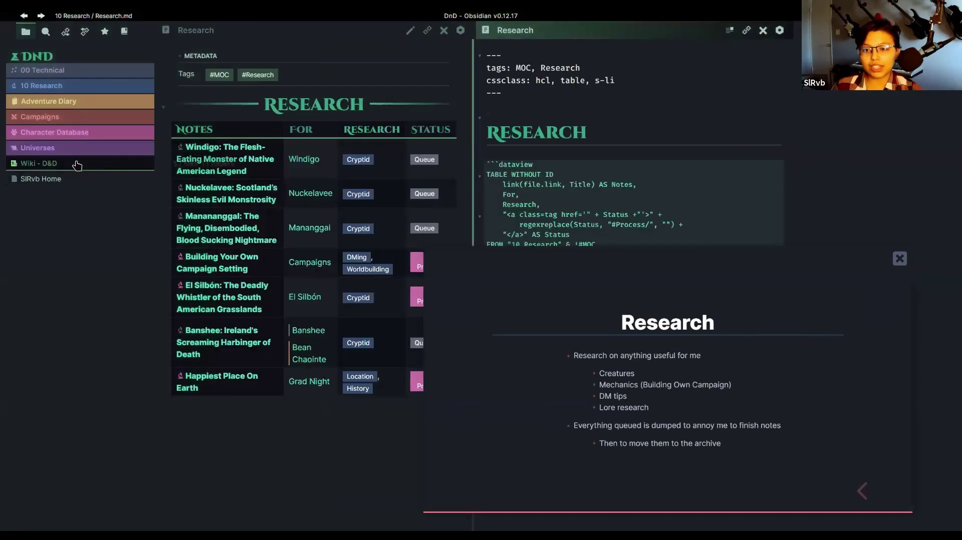
click(77, 165)
click(70, 163)
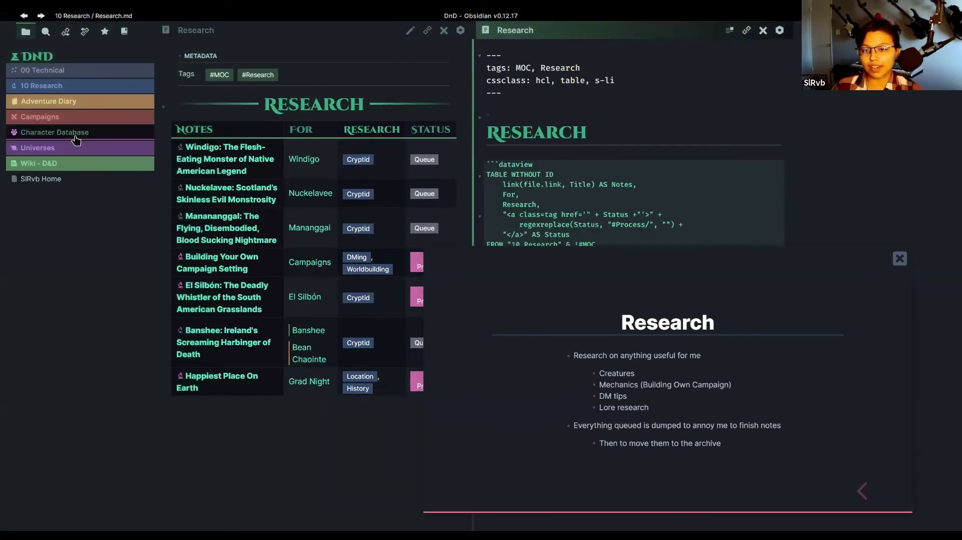
click(76, 136)
click(75, 133)
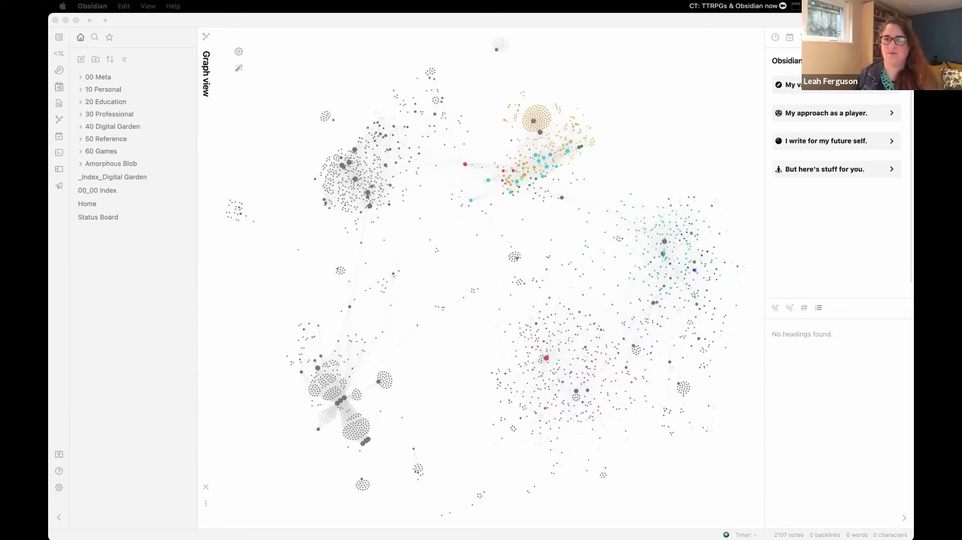
- View the Daily note linked in the first callout in a pane beside the graph view, and close both panes
click(818, 92)
click(818, 92)
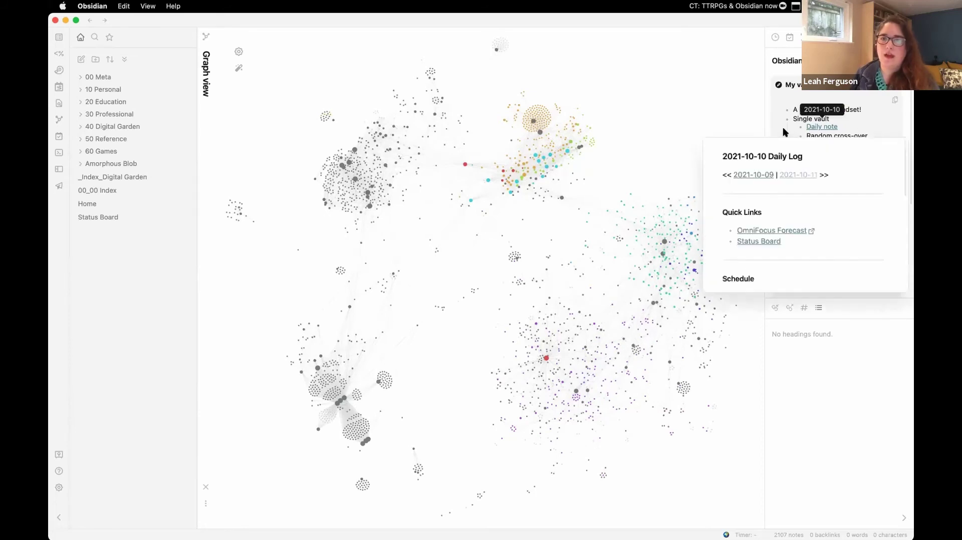
super+click(827, 128)
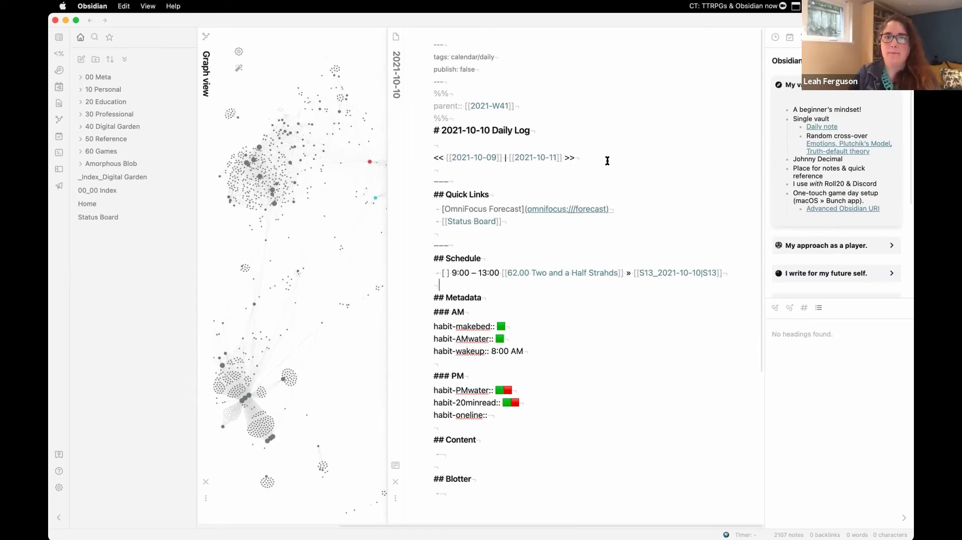
key(super+w)
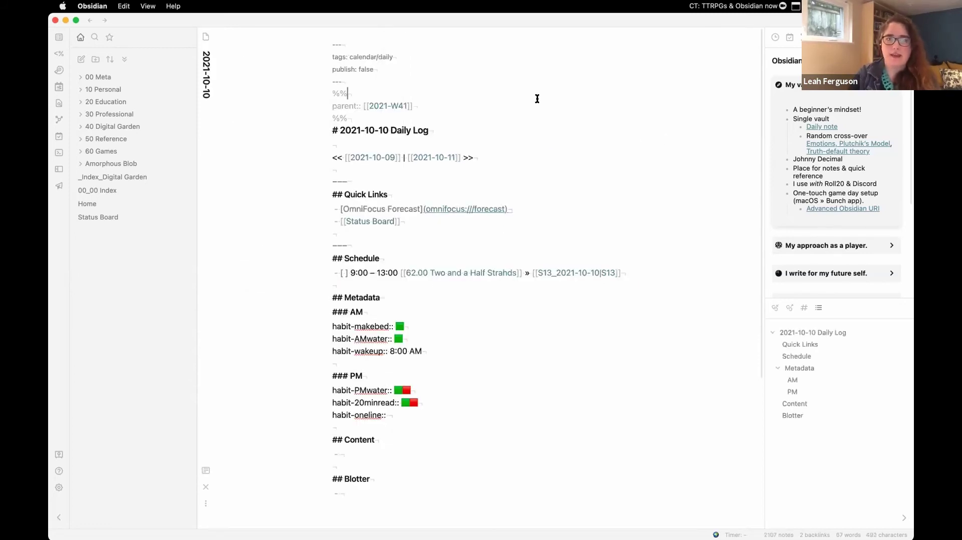
key(super+w)
- Open the Emotions, Plutchik's Model note in a new pane and view its emotion wheel and tables in preview mode
mouse_move(849, 142)
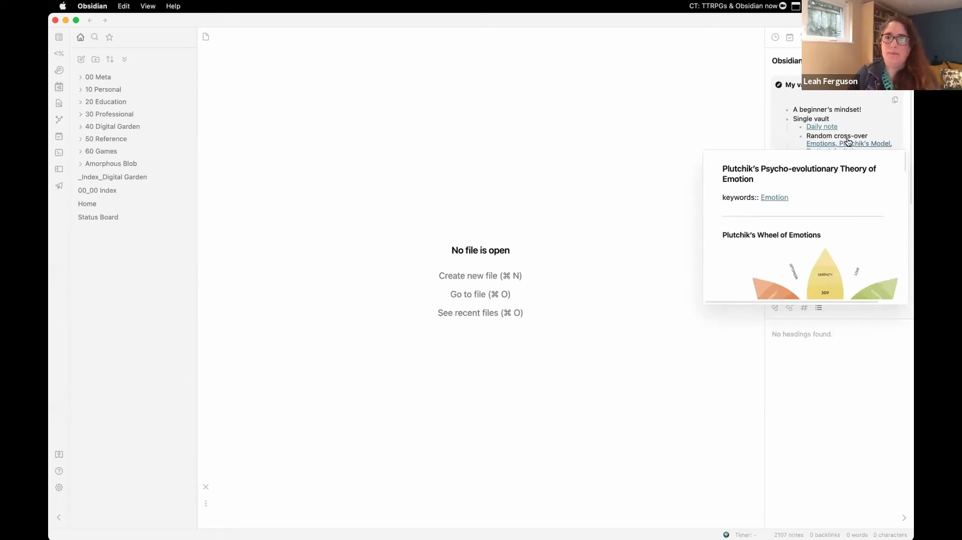
super+click(844, 145)
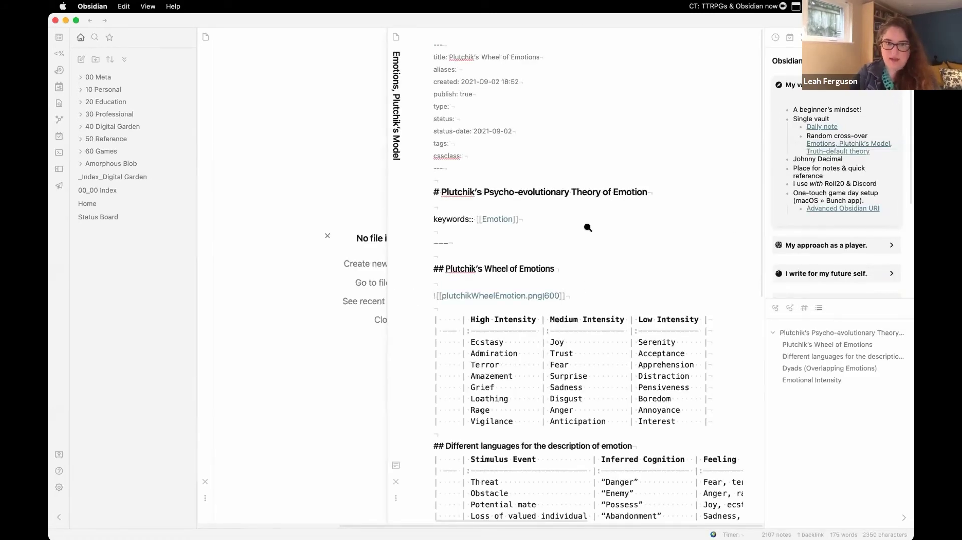
key(super+e)
scroll(587, 228, down, 5)
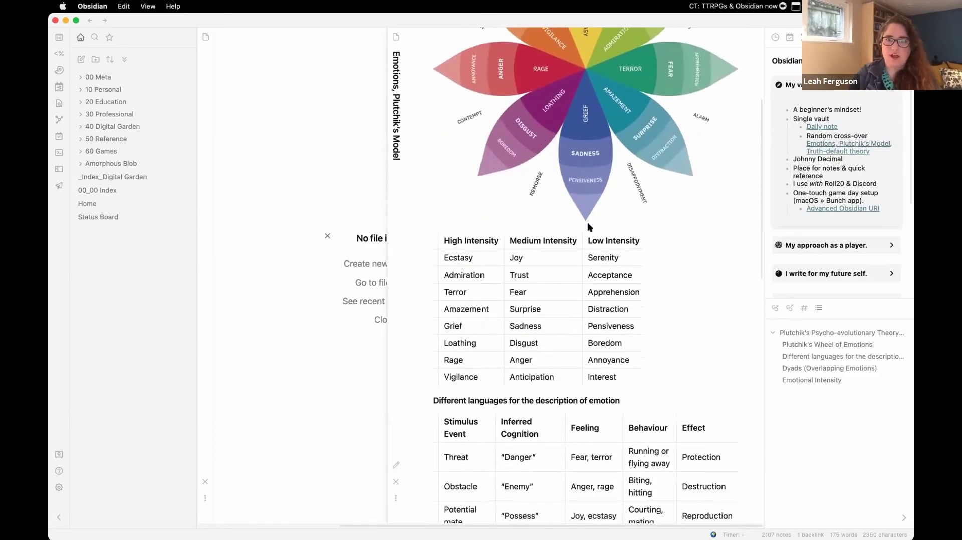
- View the dyads and emotional intensity charts at the end of the emotions note, and close the empty pane beside it
scroll(588, 228, down, 10)
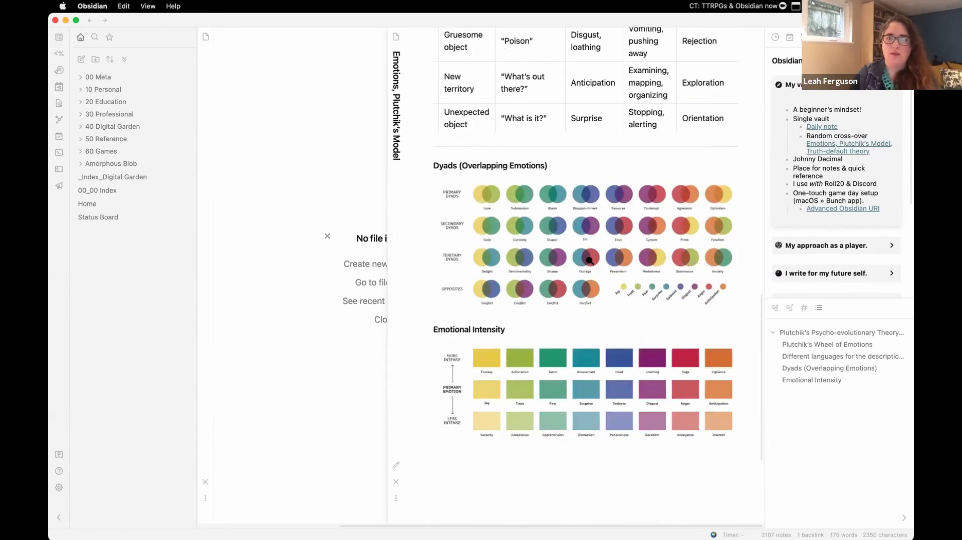
click(590, 260)
click(589, 260)
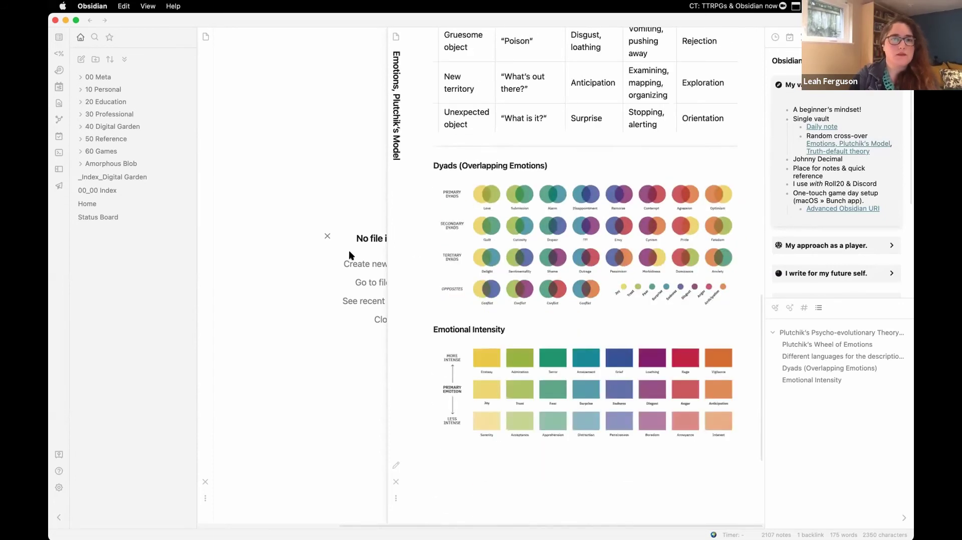
click(250, 218)
click(206, 481)
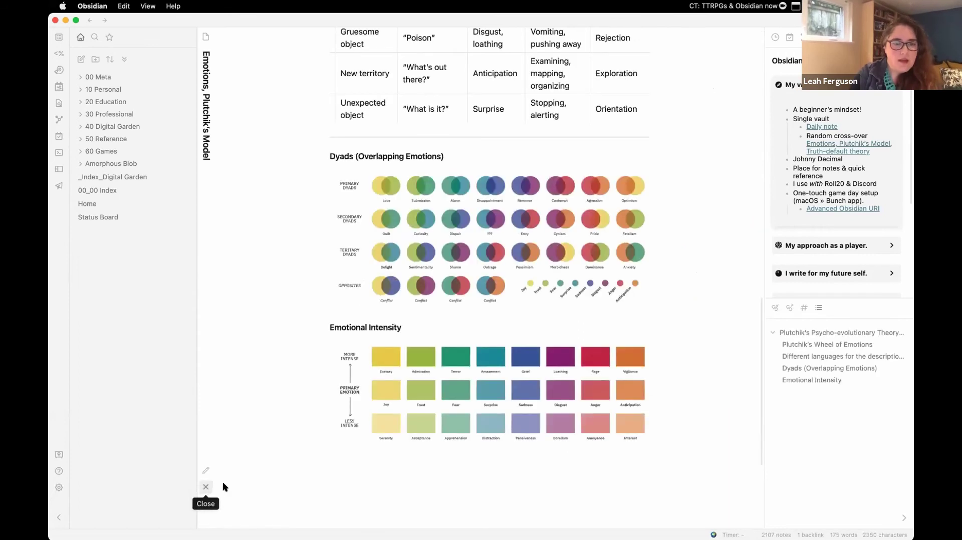
- Enlarge the Dyads (Overlapping Emotions) chart to examine it, and return to the note
click(477, 250)
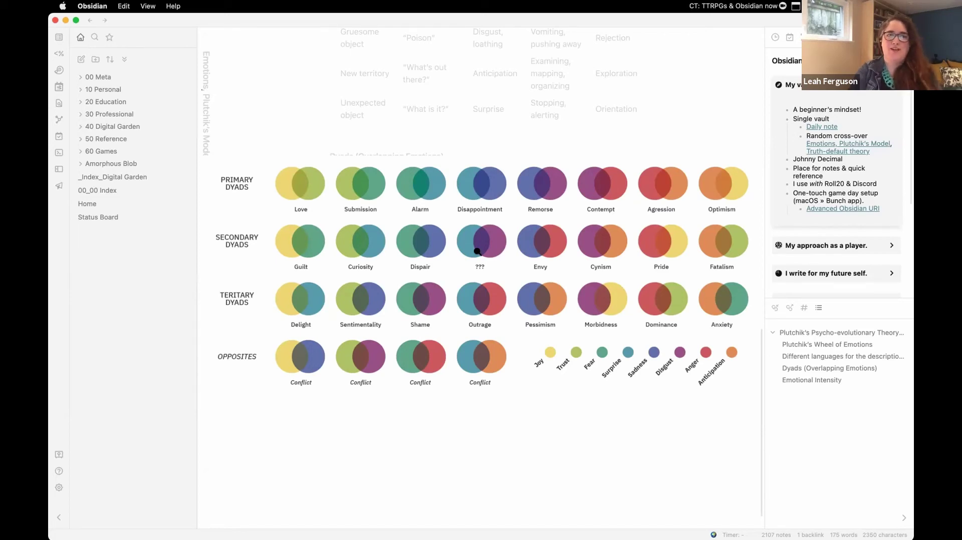
click(477, 251)
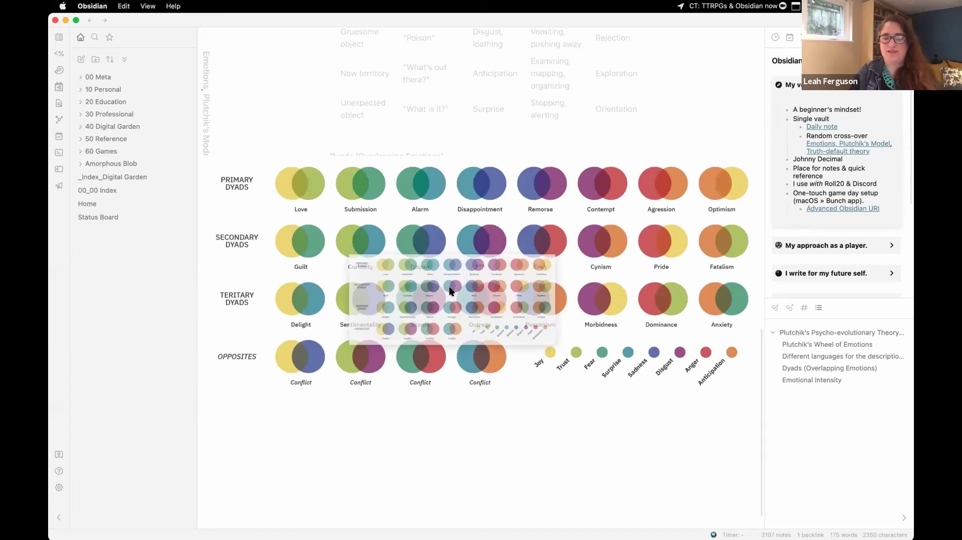
drag(449, 286, 452, 287)
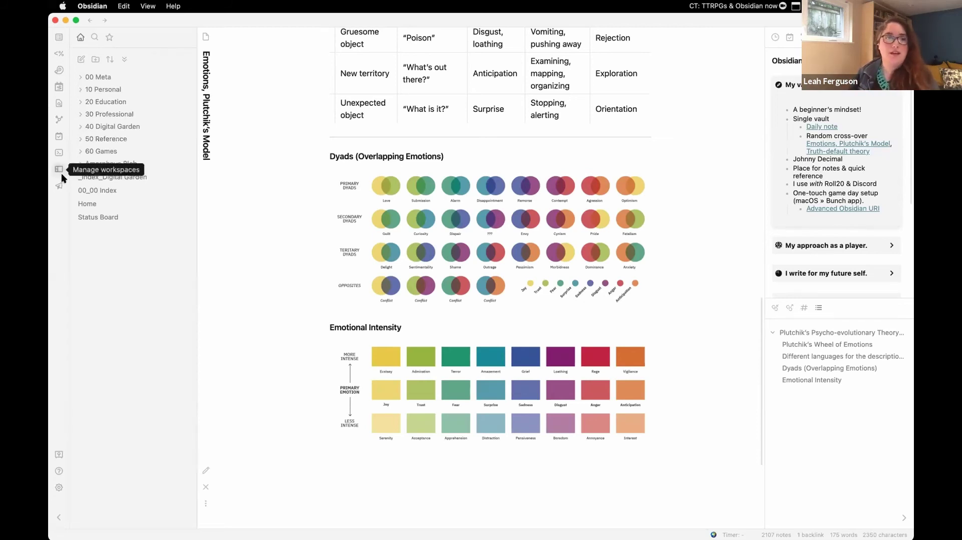
- Expand the 60 Games folder and launch the D&D Two and a Half Strahds bunch from the Bunch app
click(78, 149)
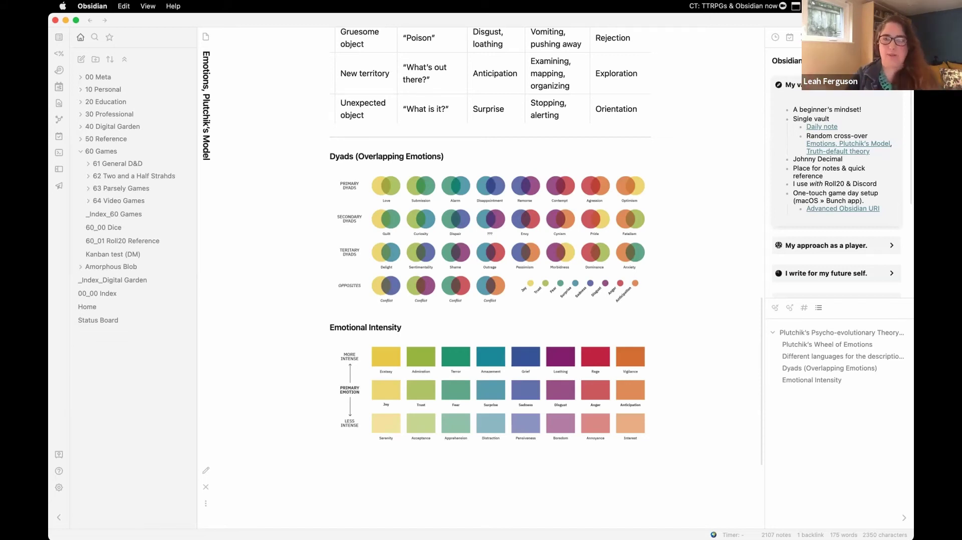
click(796, 6)
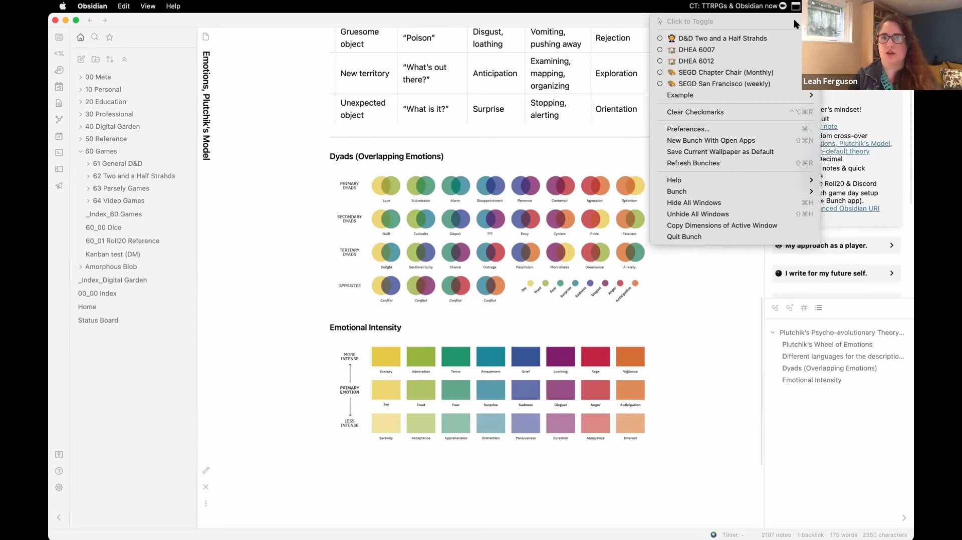
click(779, 36)
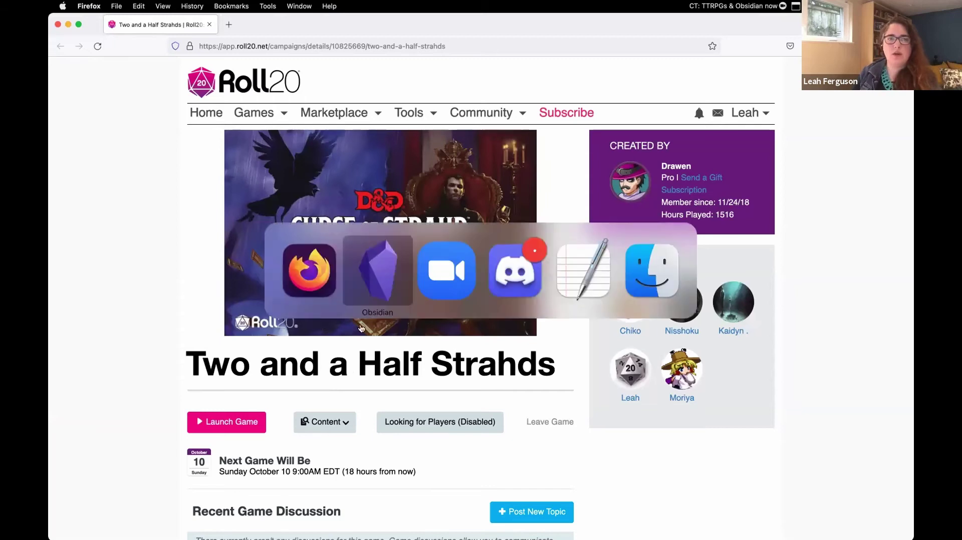
- Switch from the Roll20 campaign page in Firefox back to Obsidian and view the Two and a Half Strahds note's introduction
key(super+Tab)
click(366, 297)
scroll(382, 150, down, 5)
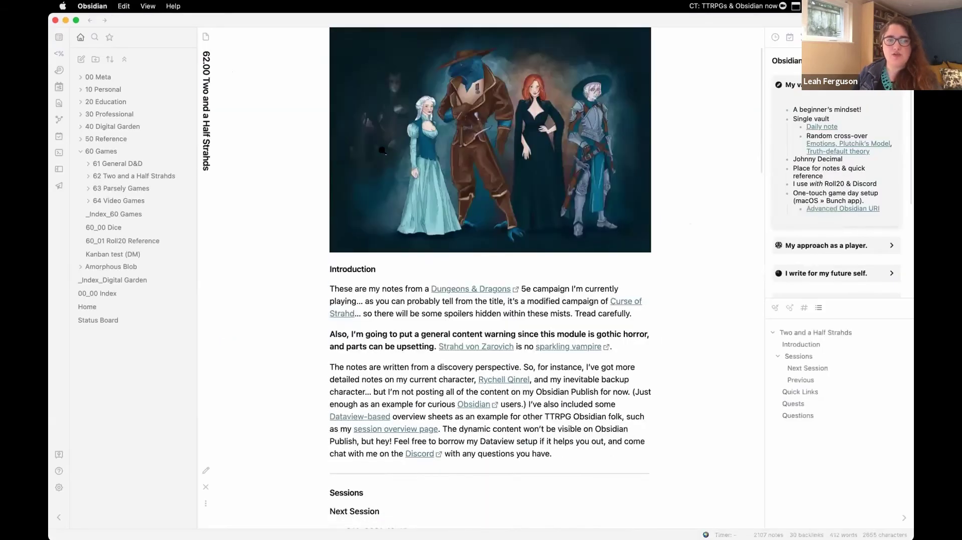
scroll(382, 151, up, 4)
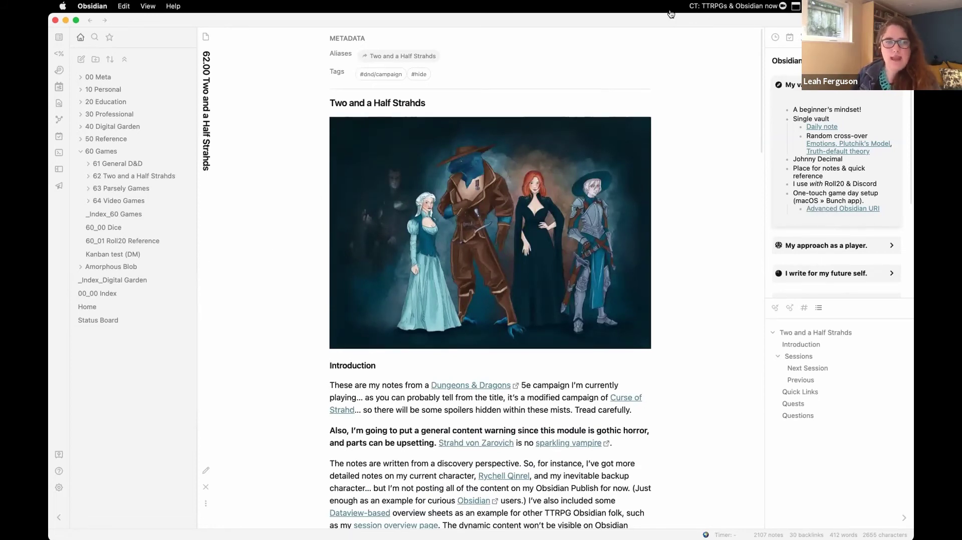
- Switch to TextEdit and examine the Strahd.bunch script
key(super+Tab)
key(super+Tab)
key(super+Tab)
key(super+Tab)
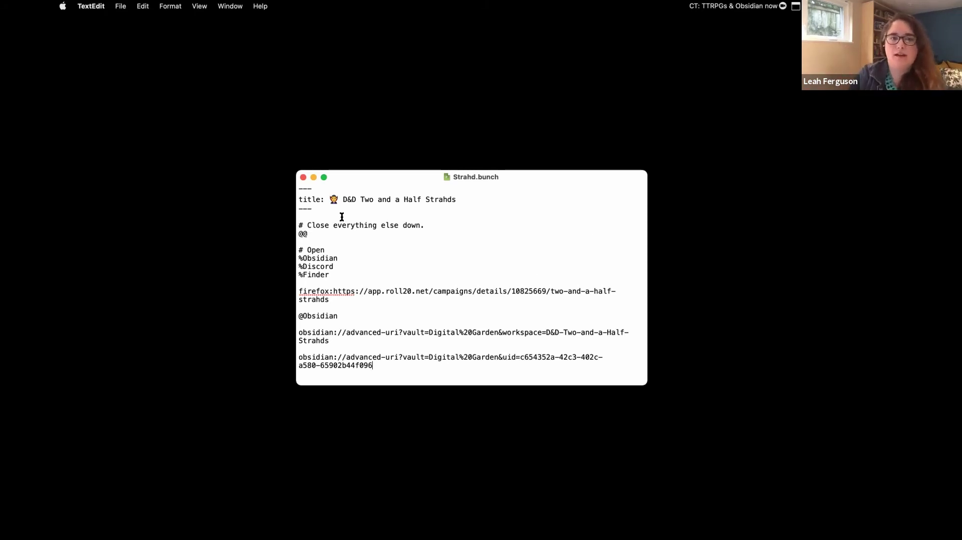
- Return to Obsidian, collapse the first callout of the outline note and expand the "My approach as a player." callout
key(super+Tab)
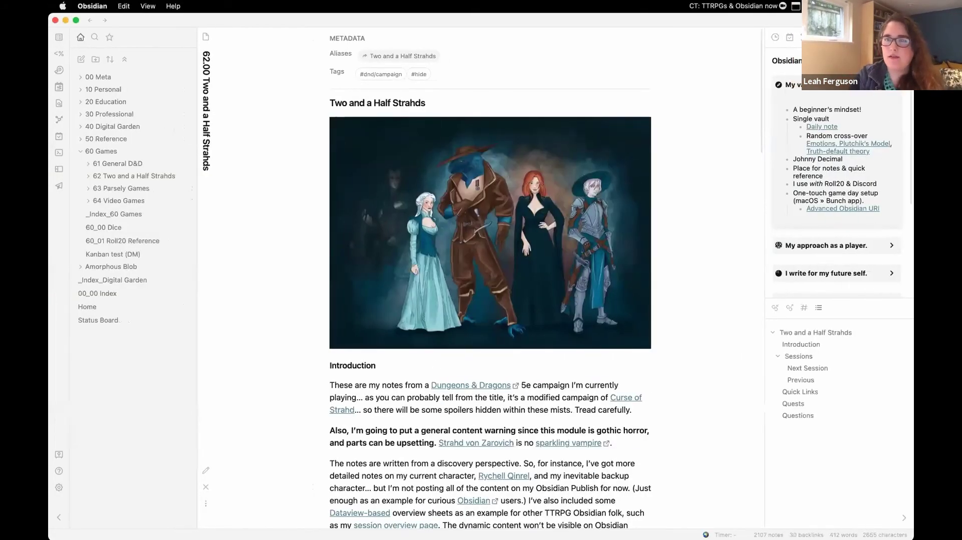
click(801, 84)
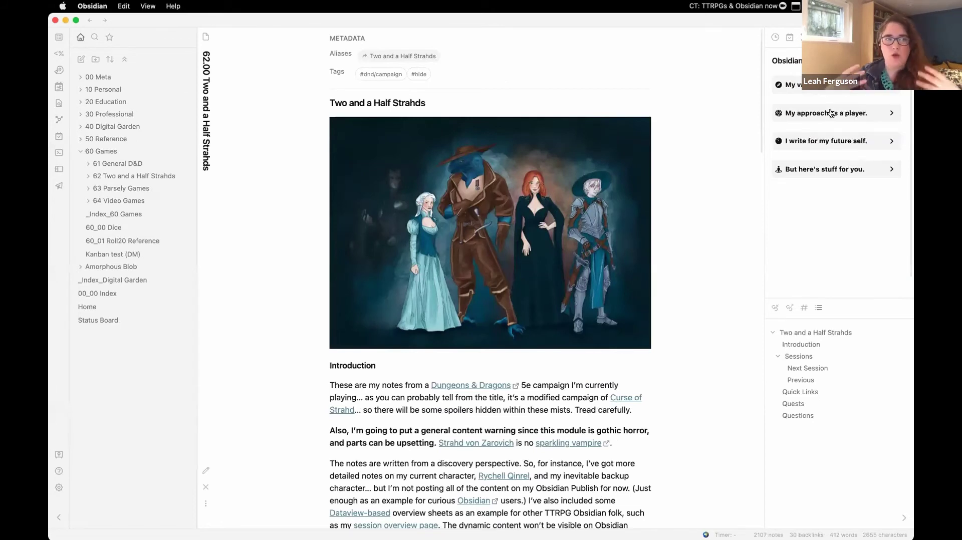
click(830, 113)
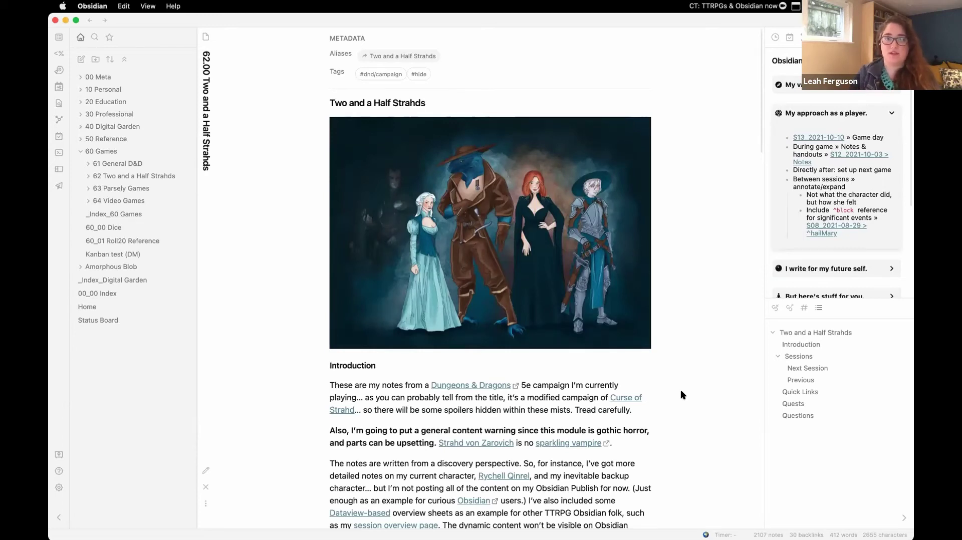
- Examine the campaign note's session list, quick links, active quests and questions, including a preview of the Vallaki Burgomaster's Mansion link
scroll(645, 365, down, 6)
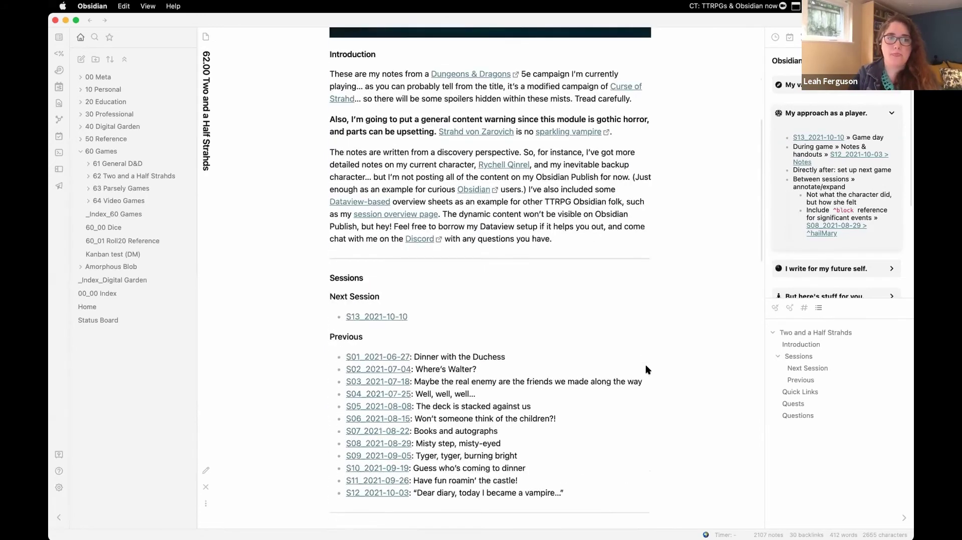
scroll(645, 370, down, 2)
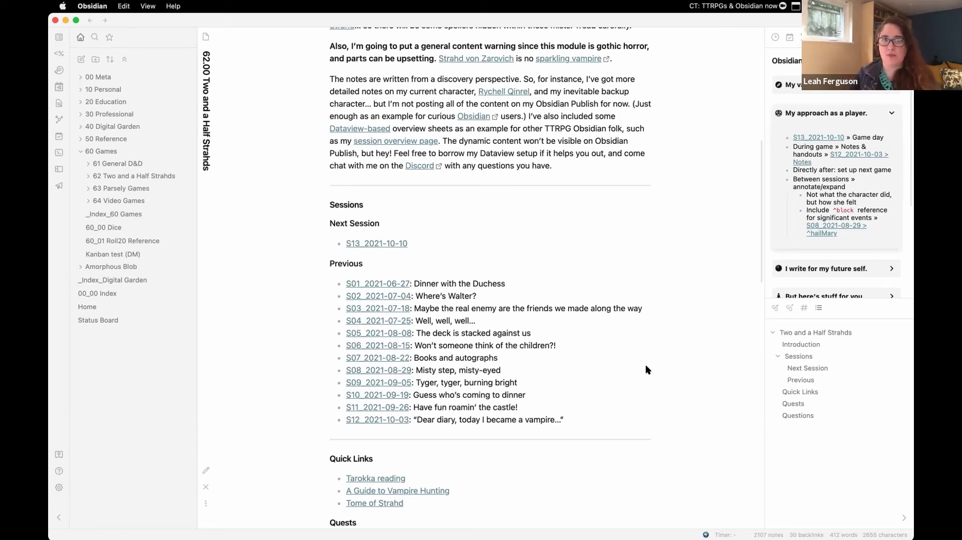
scroll(646, 369, down, 3)
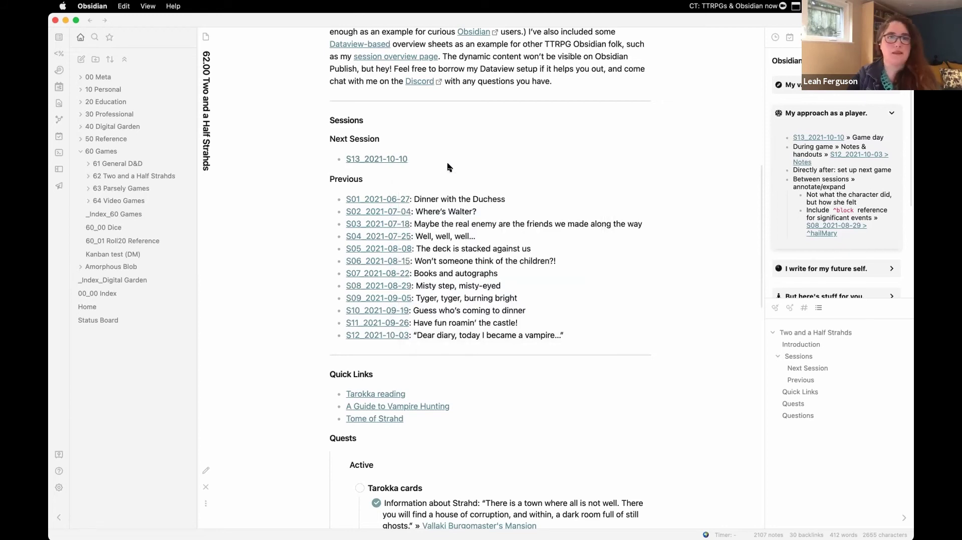
scroll(448, 167, down, 5)
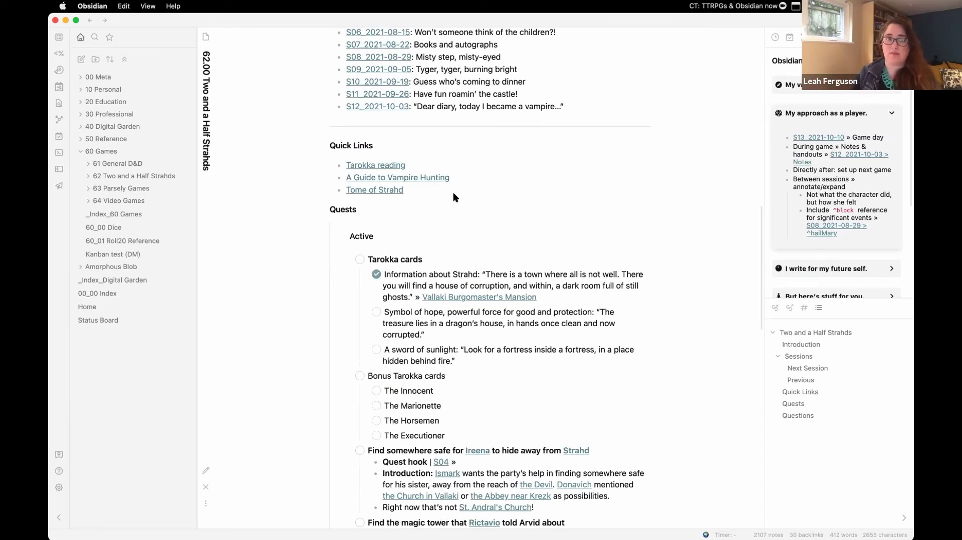
scroll(454, 193, down, 1)
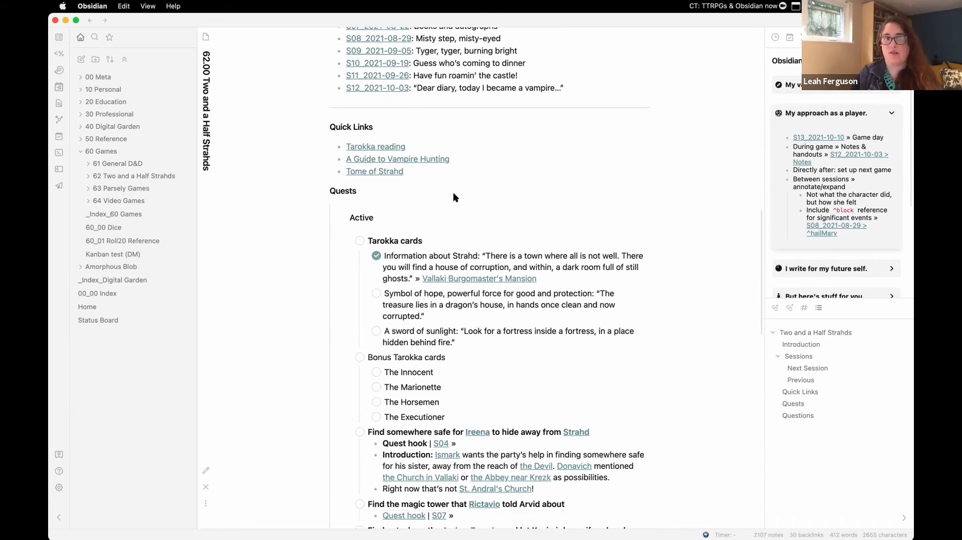
scroll(454, 194, down, 2)
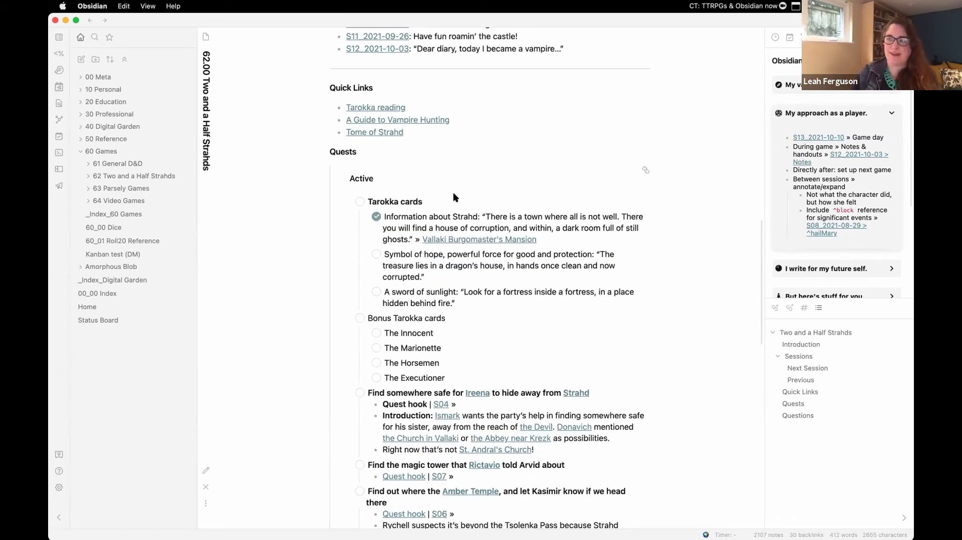
scroll(454, 194, down, 2)
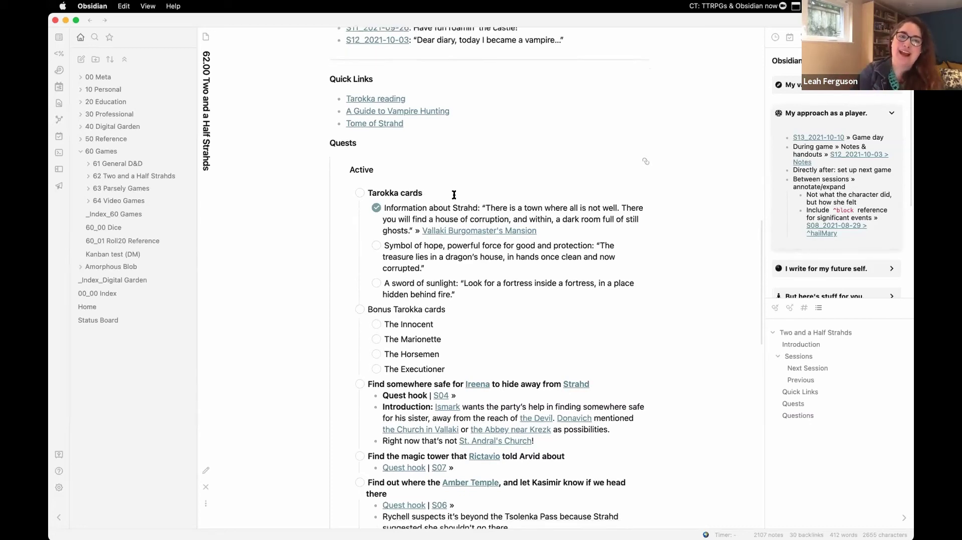
mouse_move(454, 198)
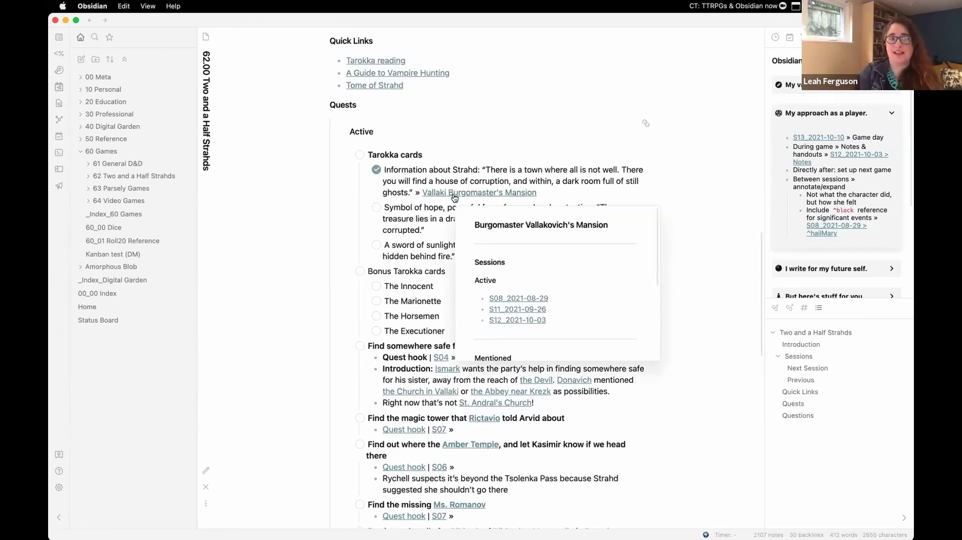
scroll(691, 257, down, 1)
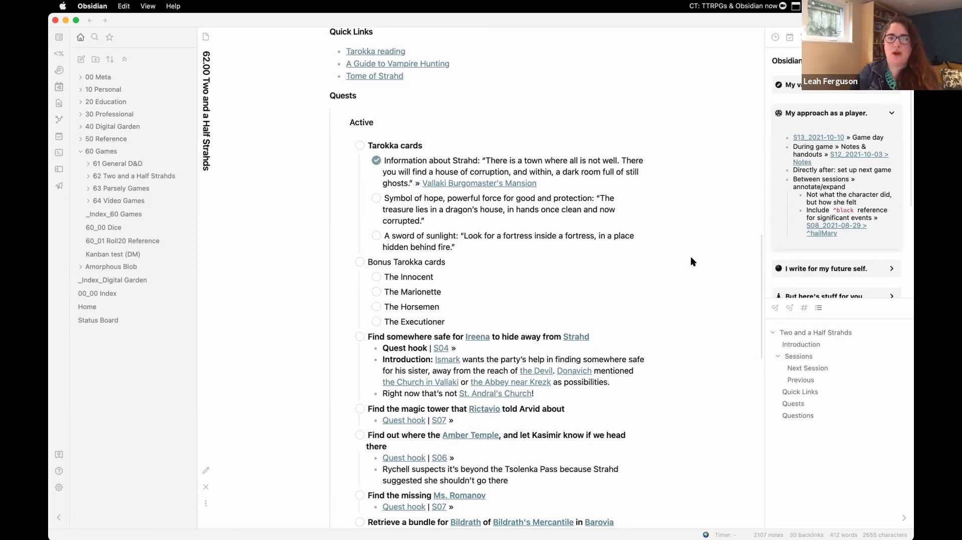
scroll(691, 258, down, 3)
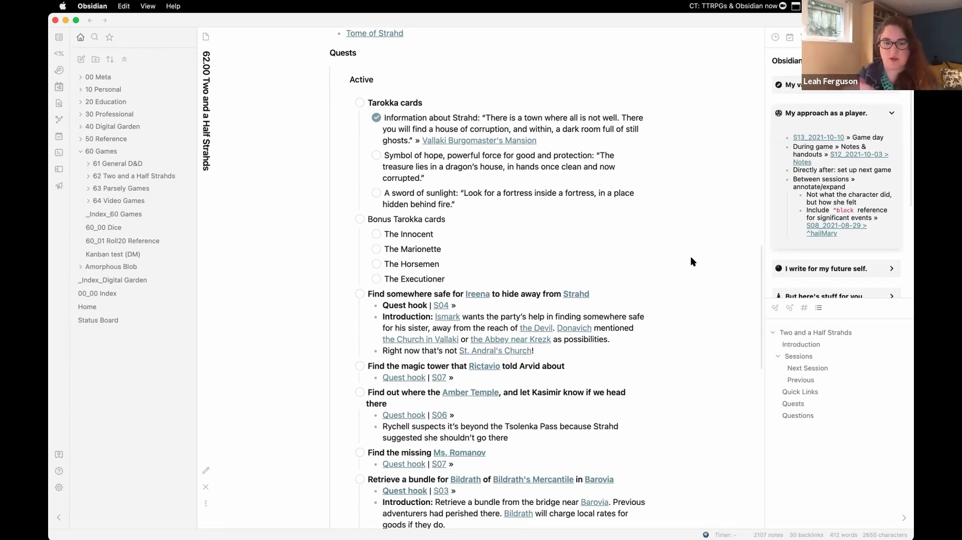
scroll(690, 258, down, 10)
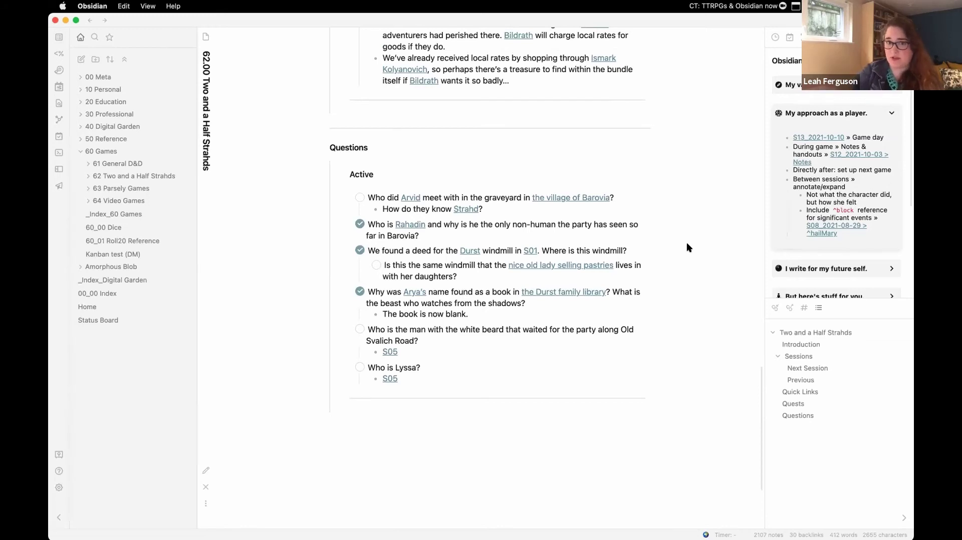
scroll(687, 247, up, 2)
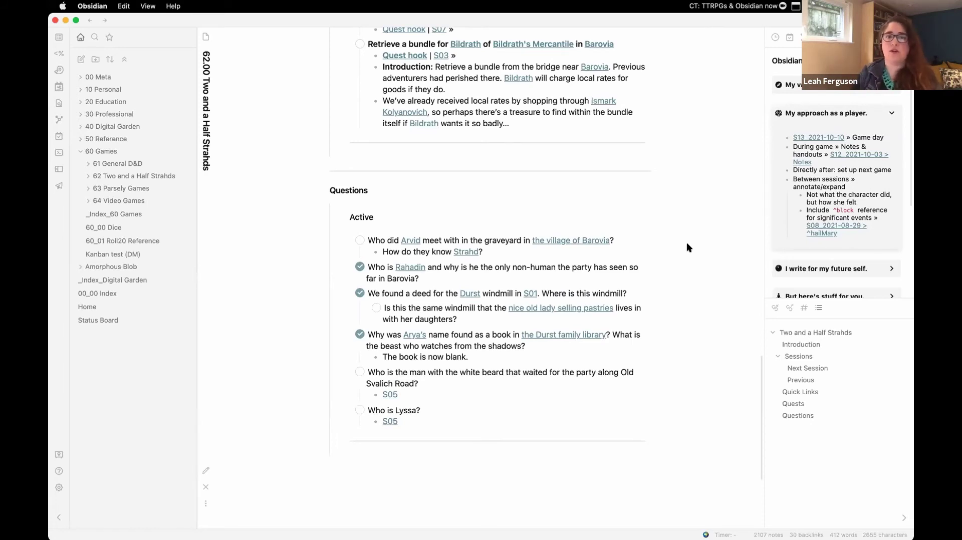
scroll(641, 345, up, 10)
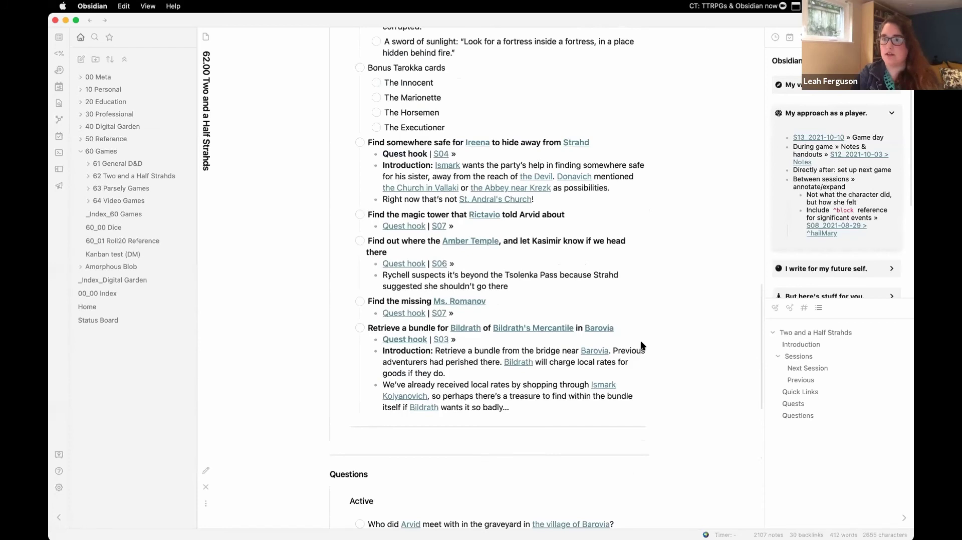
scroll(641, 345, up, 12)
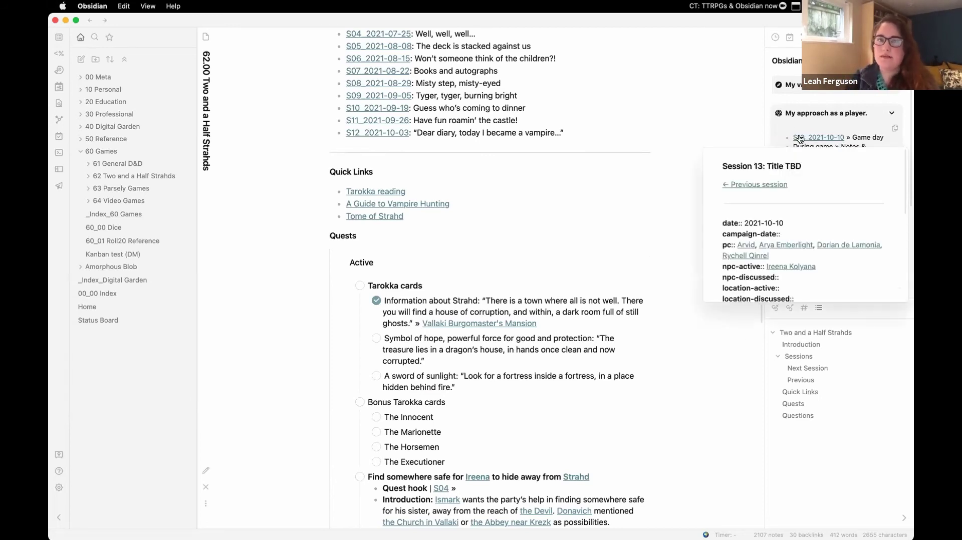
- Open the S13_2021-10-10 session note in a new pane and close the Two and a Half Strahds pane
super+click(800, 138)
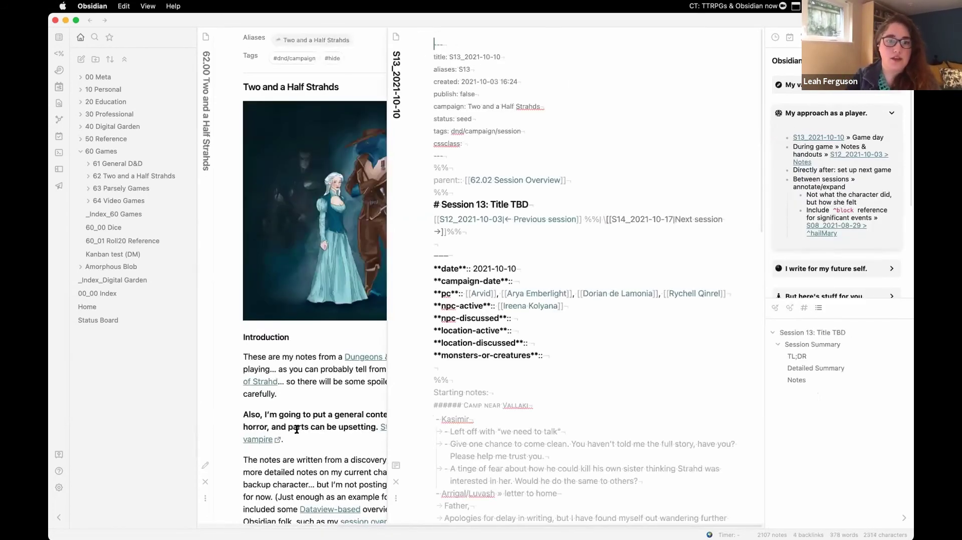
click(326, 436)
key(super+w)
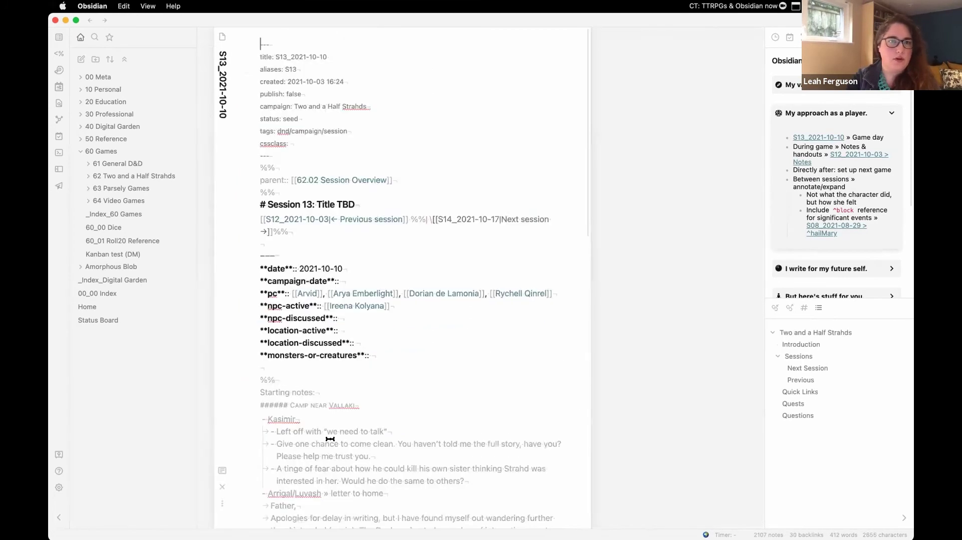
- Hide the file explorer sidebar and view the session note's metadata fields and starting notes
mouse_move(185, 284)
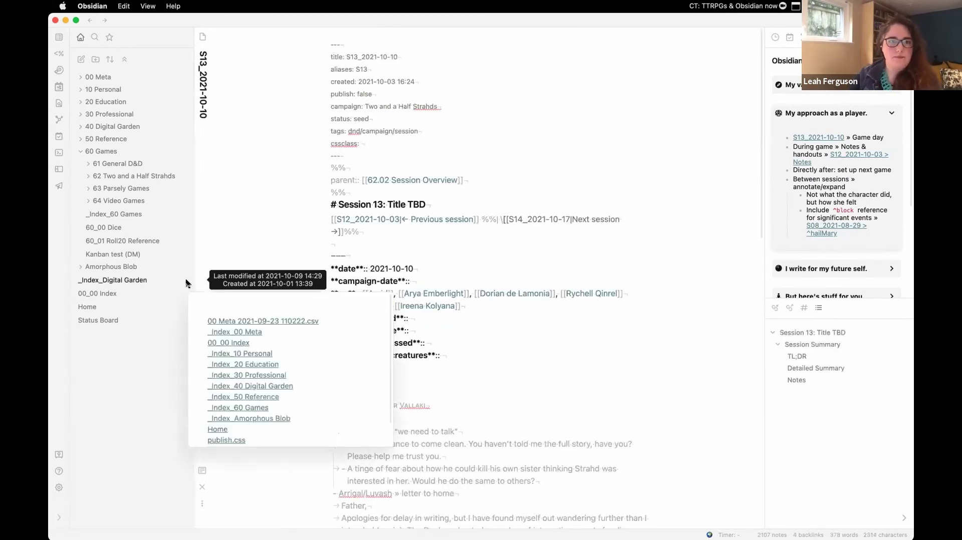
key(super+backslash)
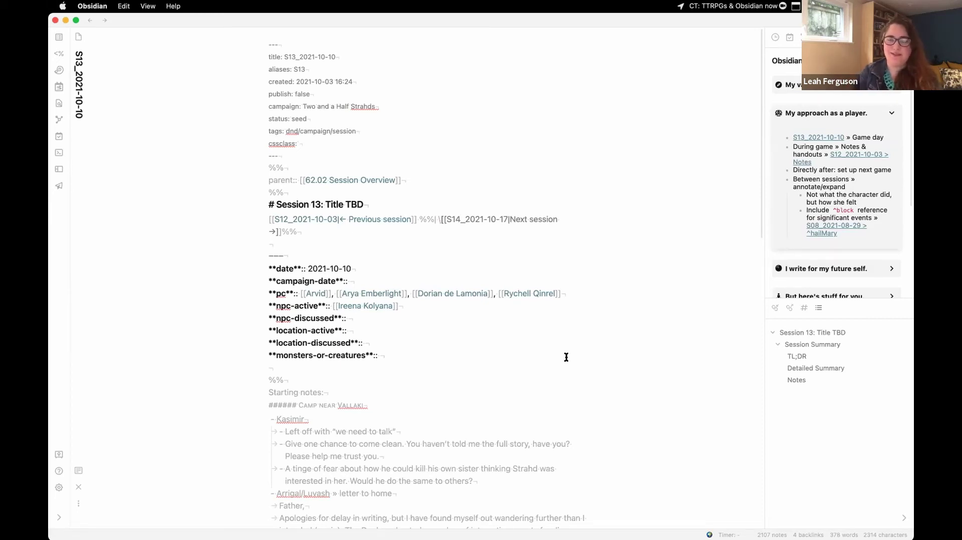
scroll(566, 357, down, 2)
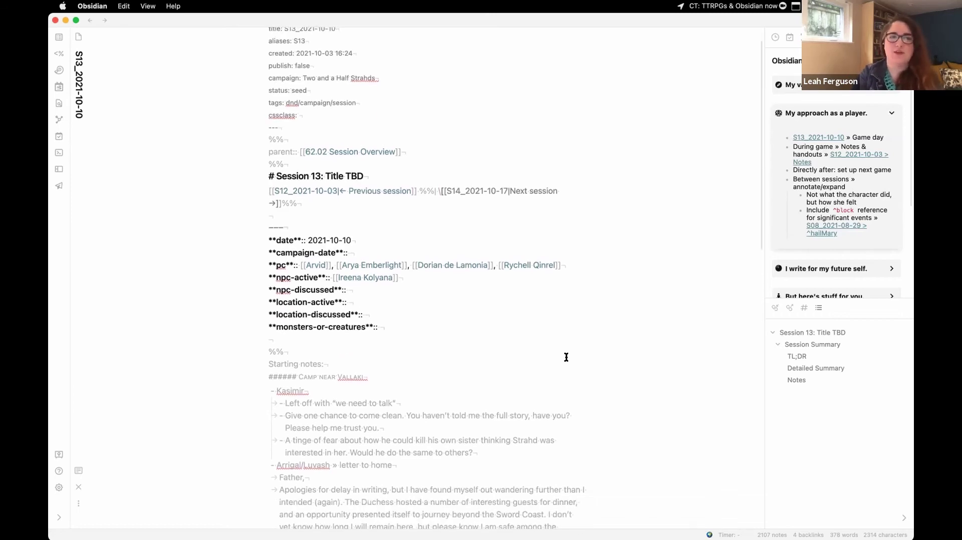
scroll(498, 265, down, 4)
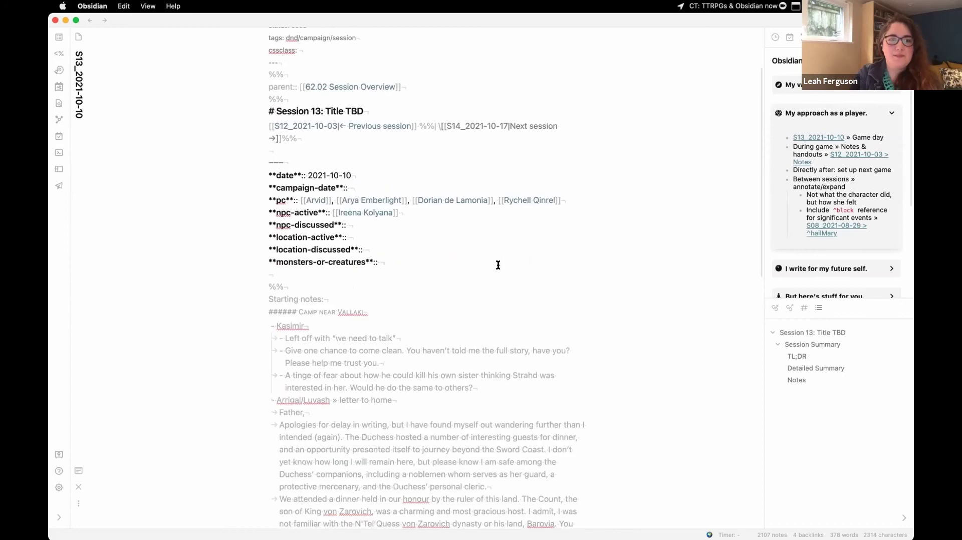
- Highlight the campaign field in the session note's frontmatter, then reveal the file explorer and expand the 62 Two and a Half Strahds folder
scroll(498, 265, up, 5)
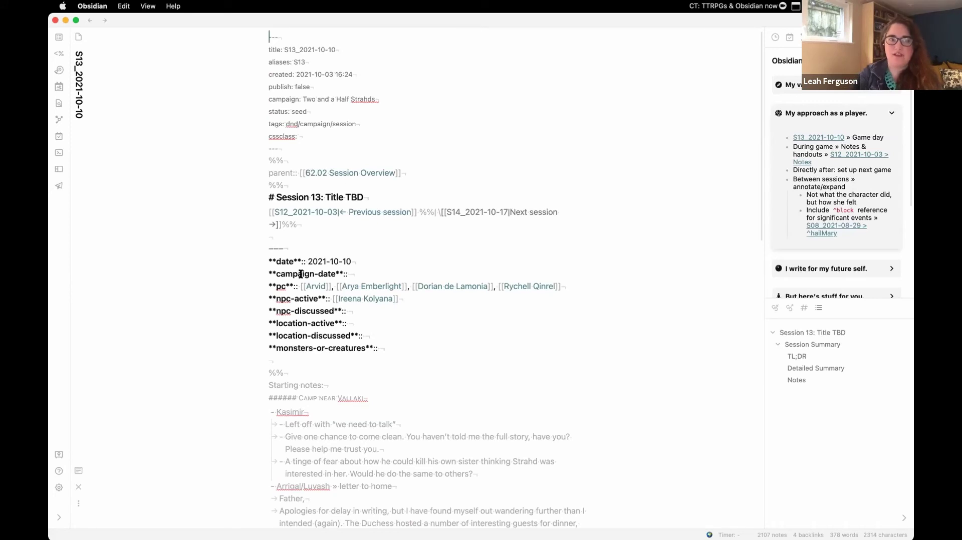
scroll(281, 100, up, 1)
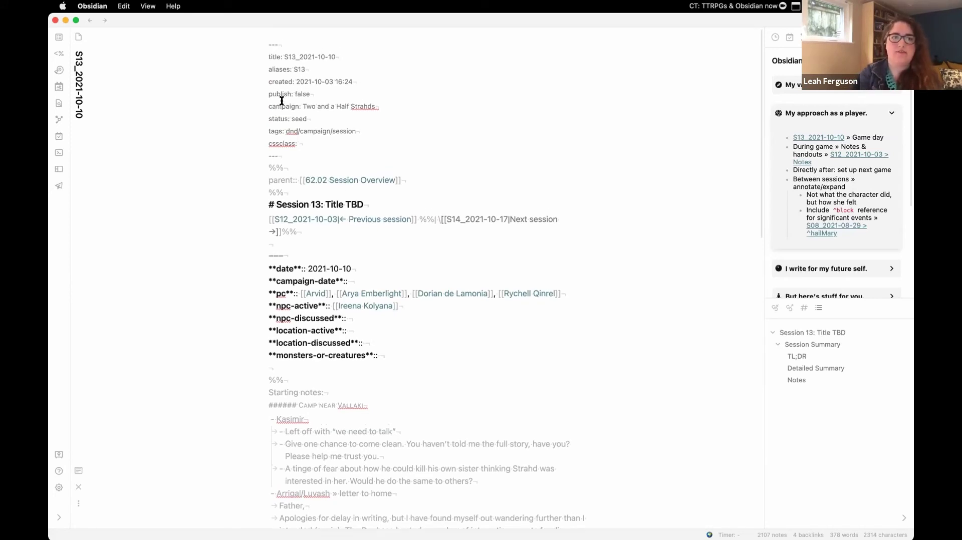
drag(268, 106, 389, 105)
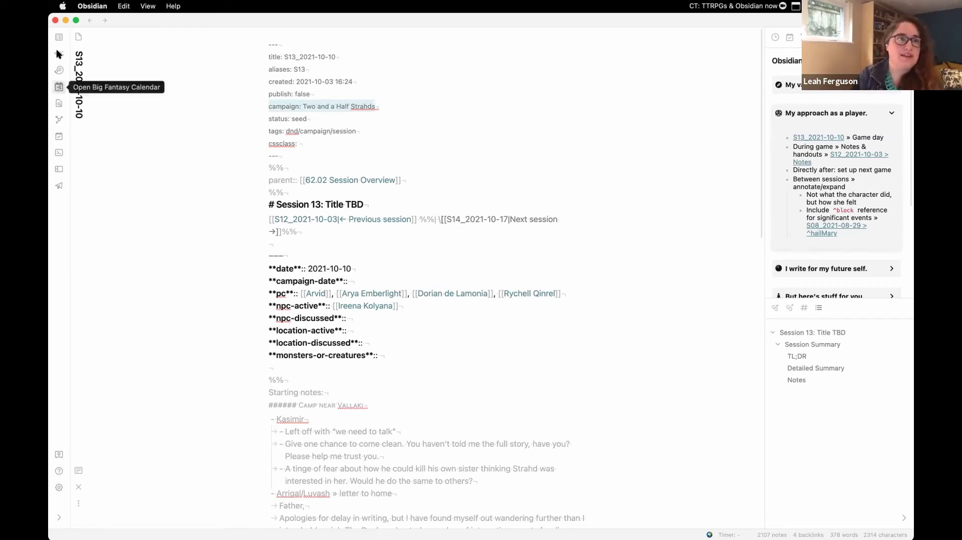
key(super+backslash)
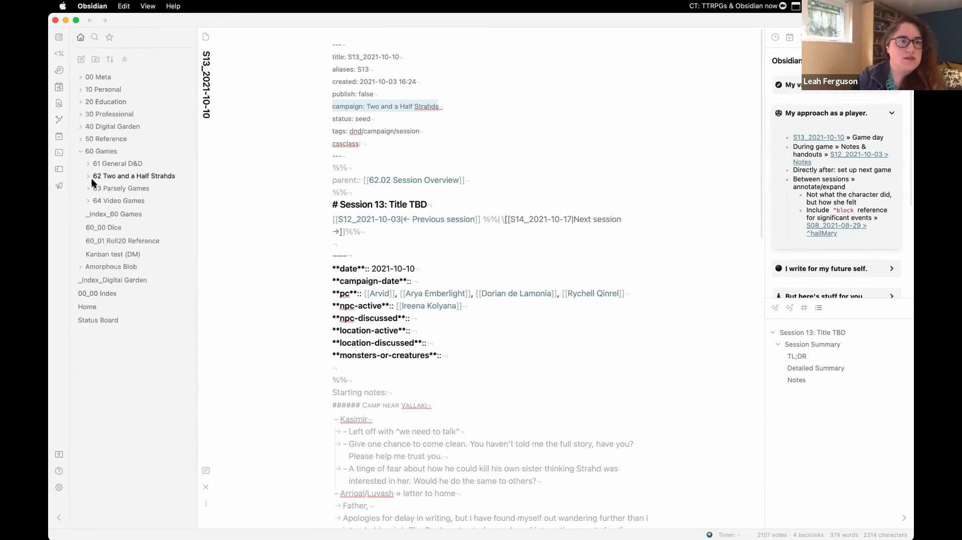
click(106, 177)
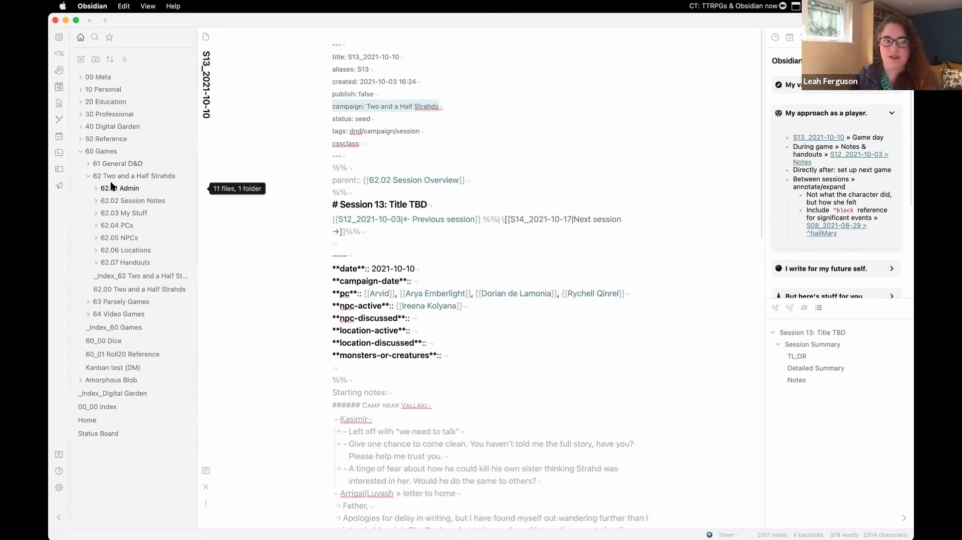
- Examine the Session 13 note's date, campaign-date, pc, NPC, location and monster fields, highlighting the date value
click(536, 398)
scroll(536, 398, down, 1)
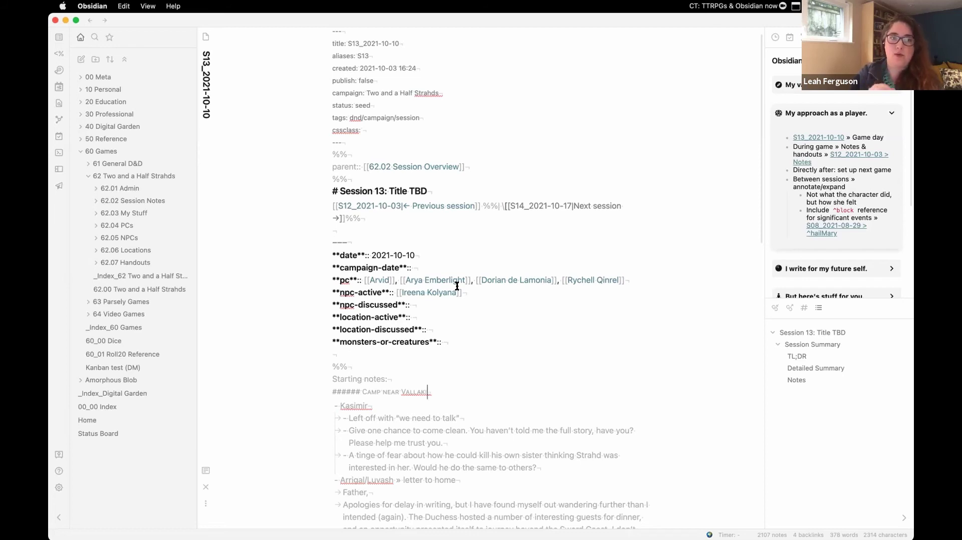
scroll(457, 286, down, 2)
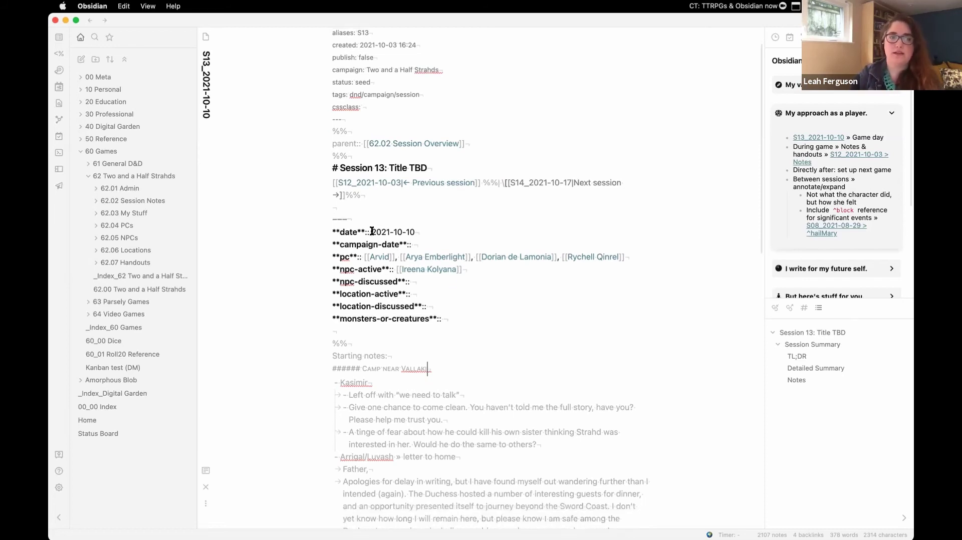
drag(371, 232, 416, 230)
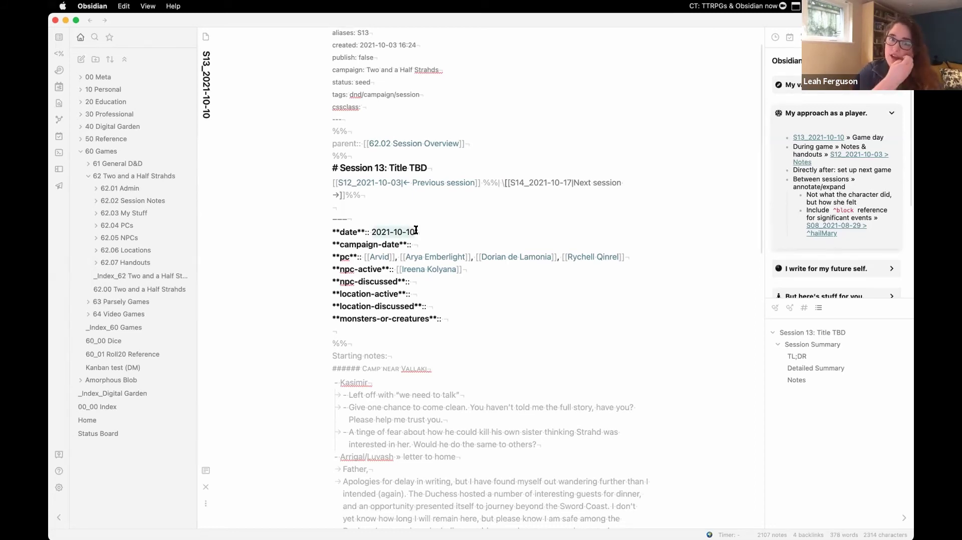
scroll(416, 230, down, 2)
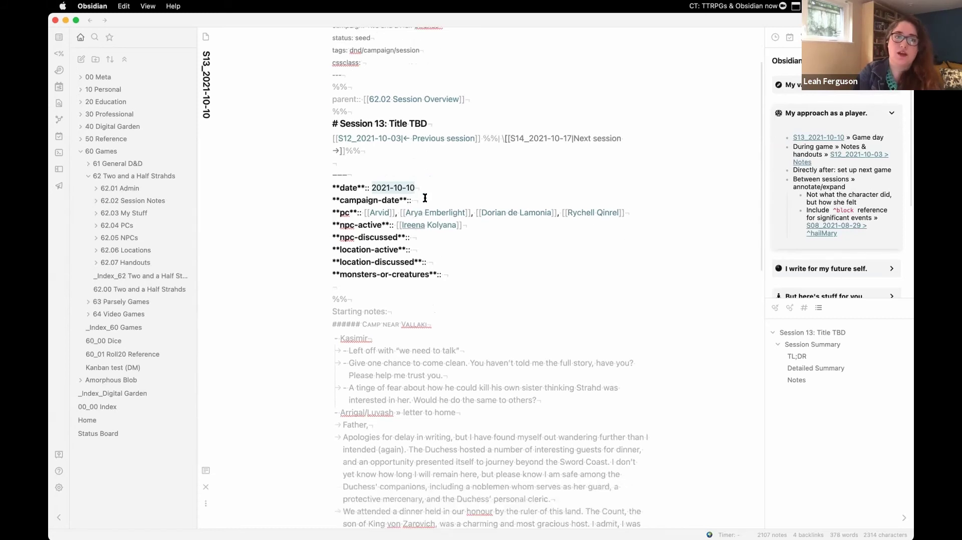
click(426, 201)
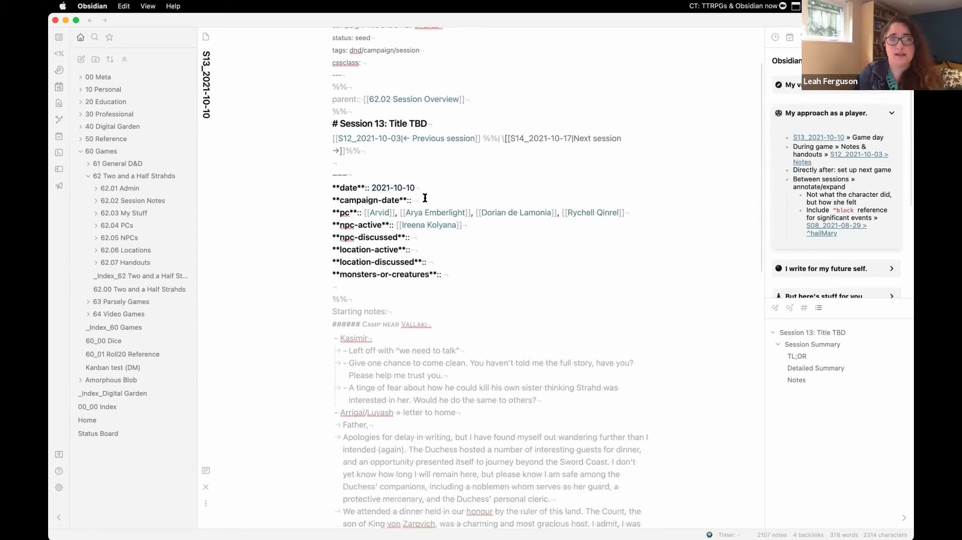
scroll(425, 199, down, 1)
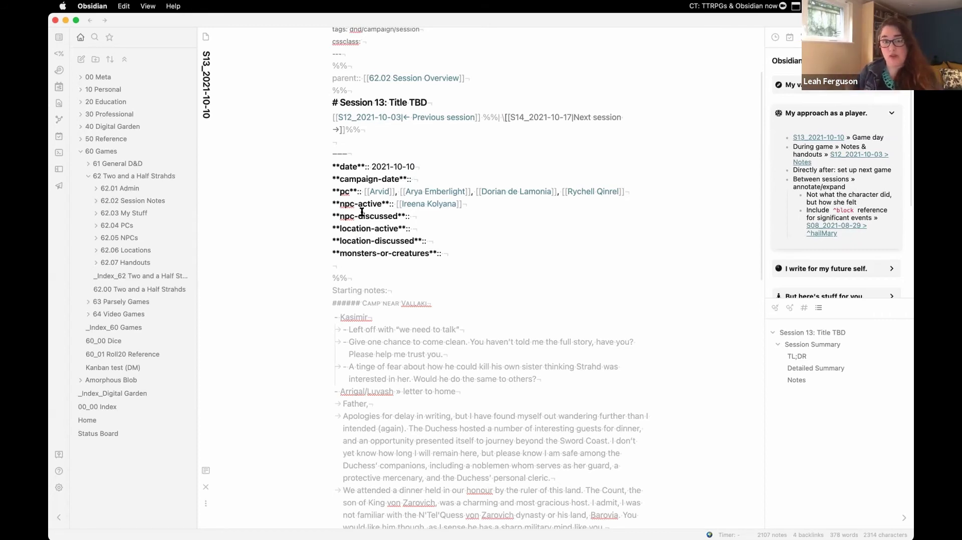
click(452, 145)
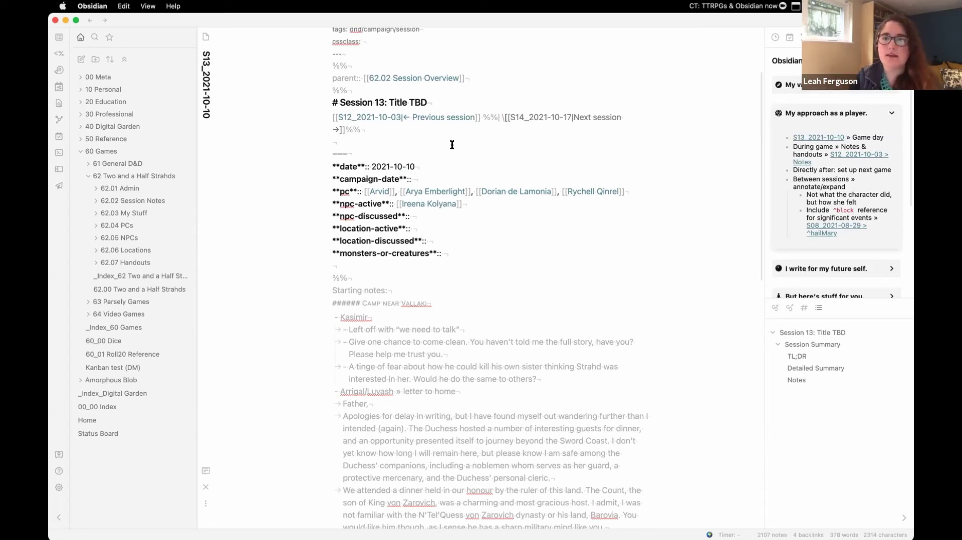
- Open the previous session's note, S12_2021-10-03, and highlight its npc-active field
click(364, 116)
scroll(271, 354, down, 1)
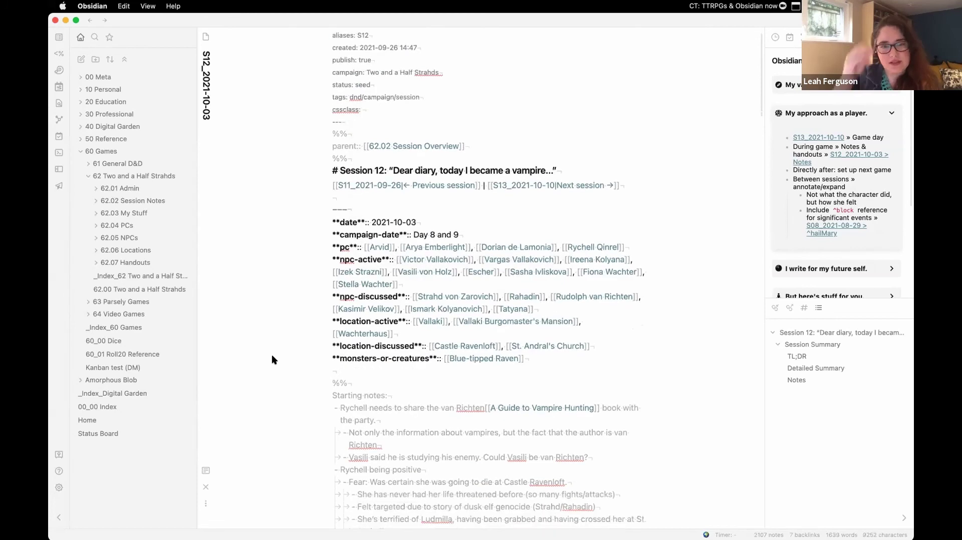
scroll(271, 354, down, 2)
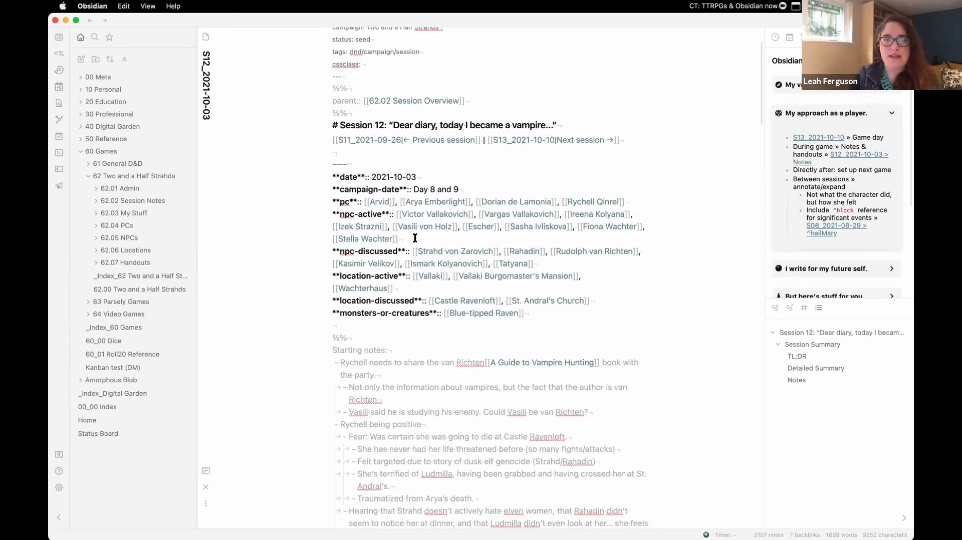
drag(415, 238, 324, 209)
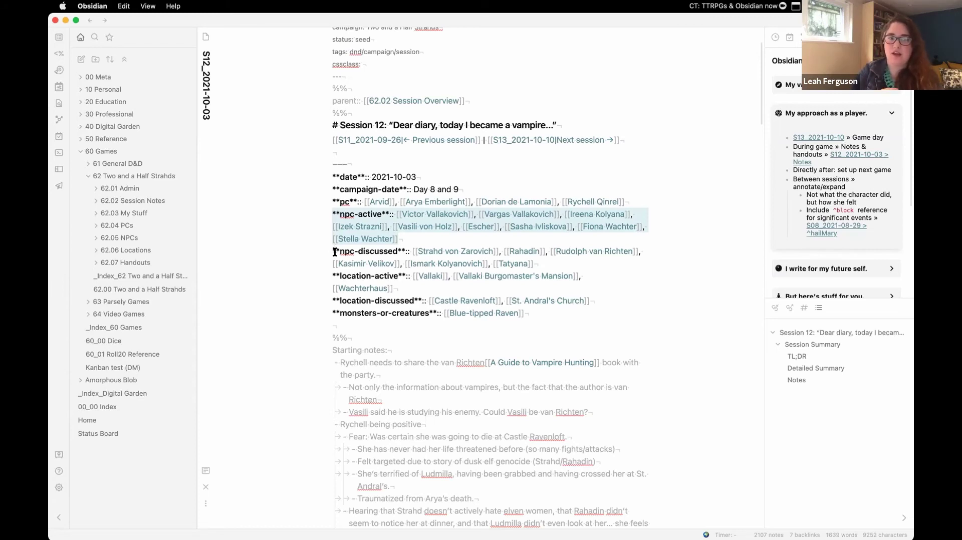
click(435, 362)
scroll(426, 363, down, 1)
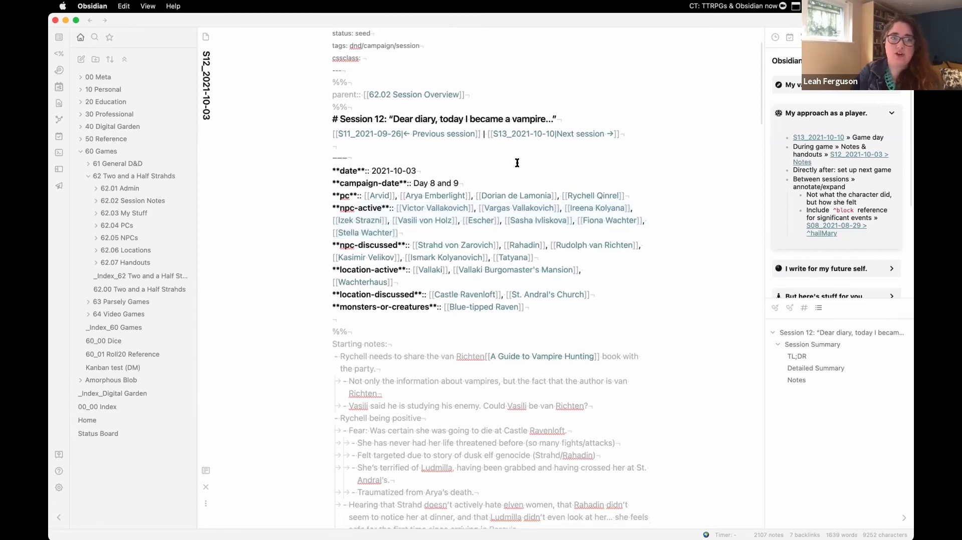
- Return to the S13_2021-10-10 note and view its starting notes, including the letter to home
click(542, 139)
scroll(543, 139, down, 3)
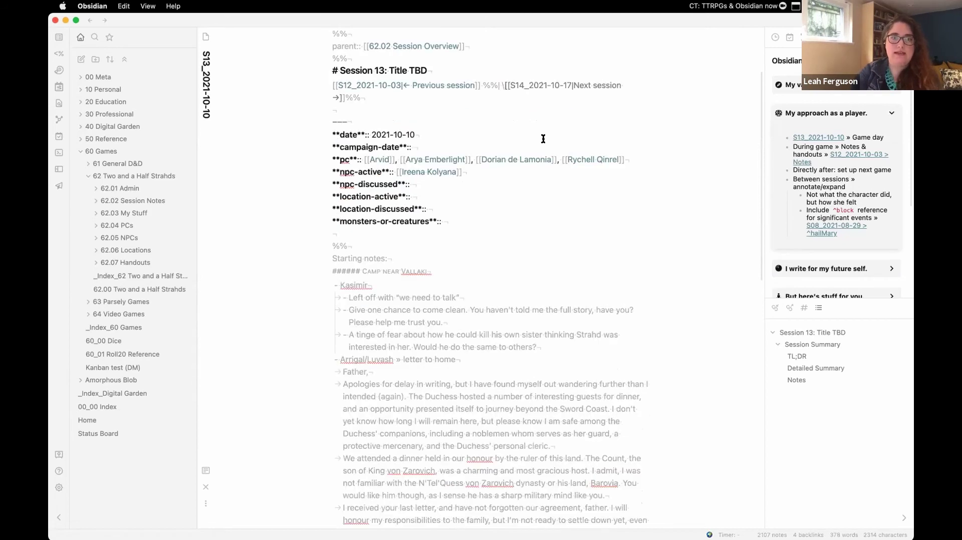
scroll(543, 139, down, 5)
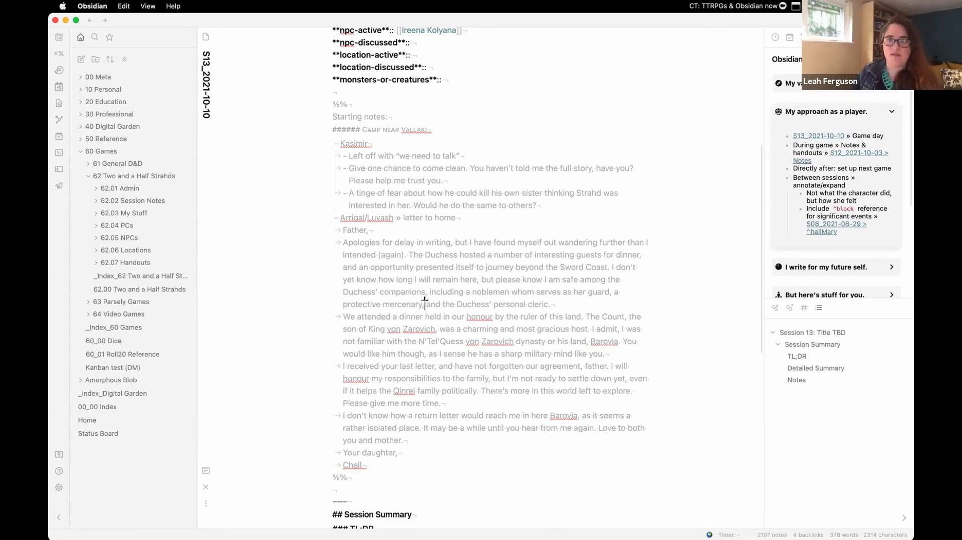
- Go back to the campaign note, open the Notes section of S12_2021-10-03 in a new pane and close the campaign note's pane
key(alt+super+Left)
key(alt+super+Left)
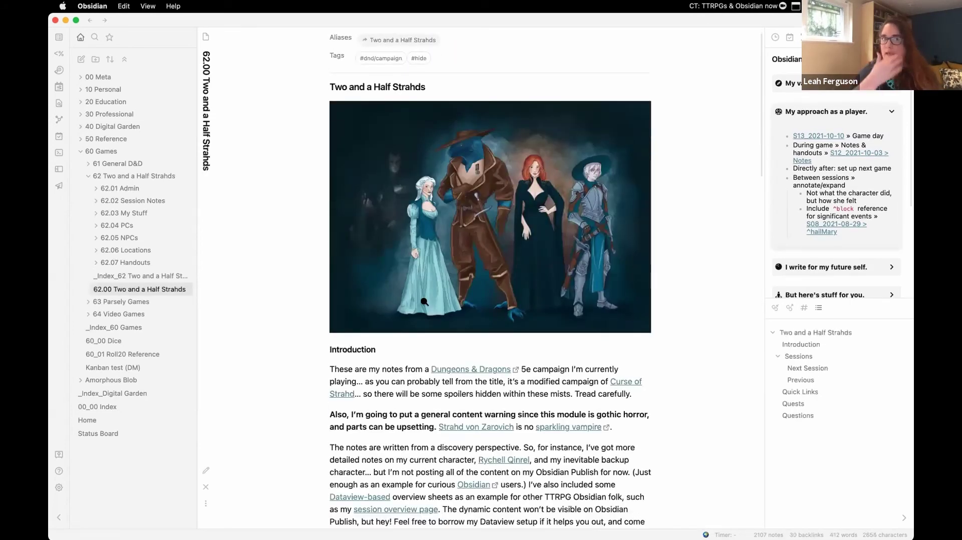
super+click(844, 154)
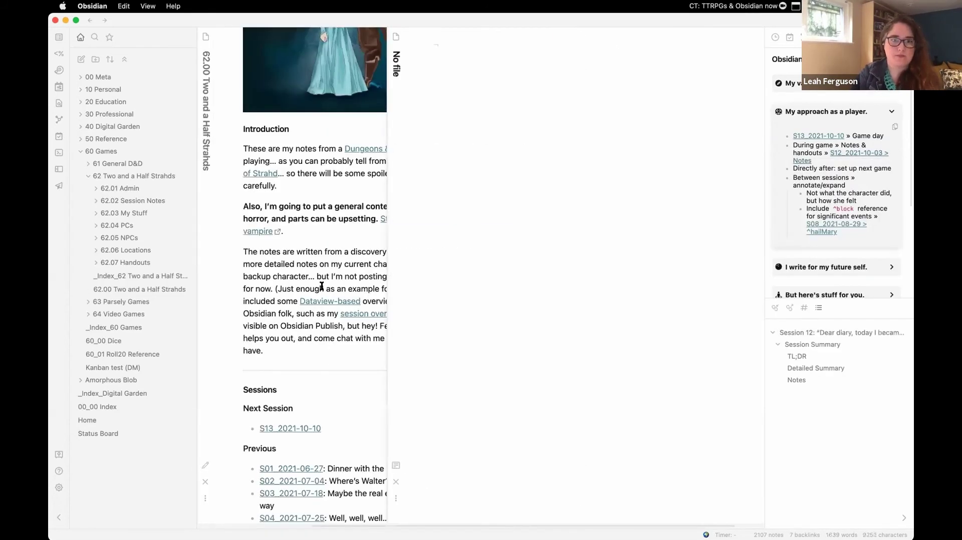
click(331, 279)
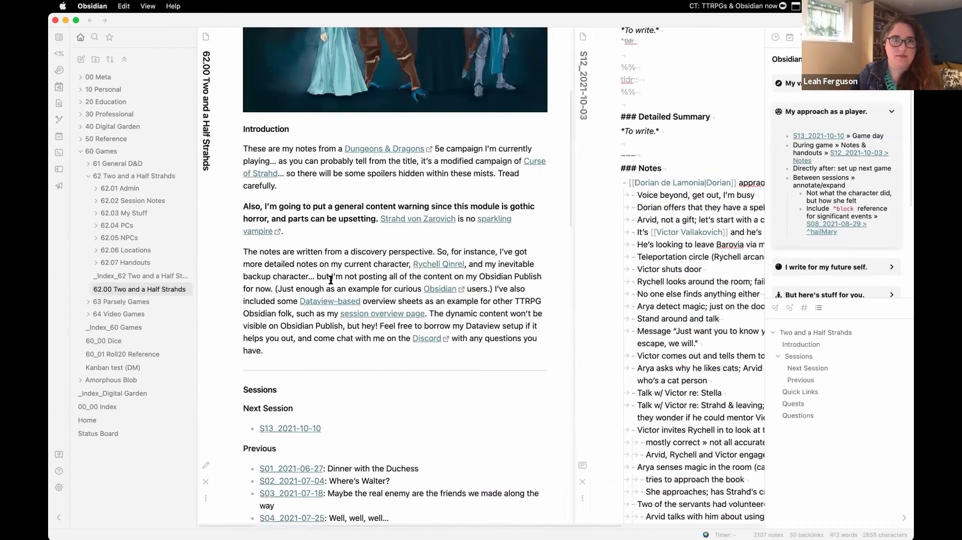
key(super+w)
scroll(564, 369, down, 3)
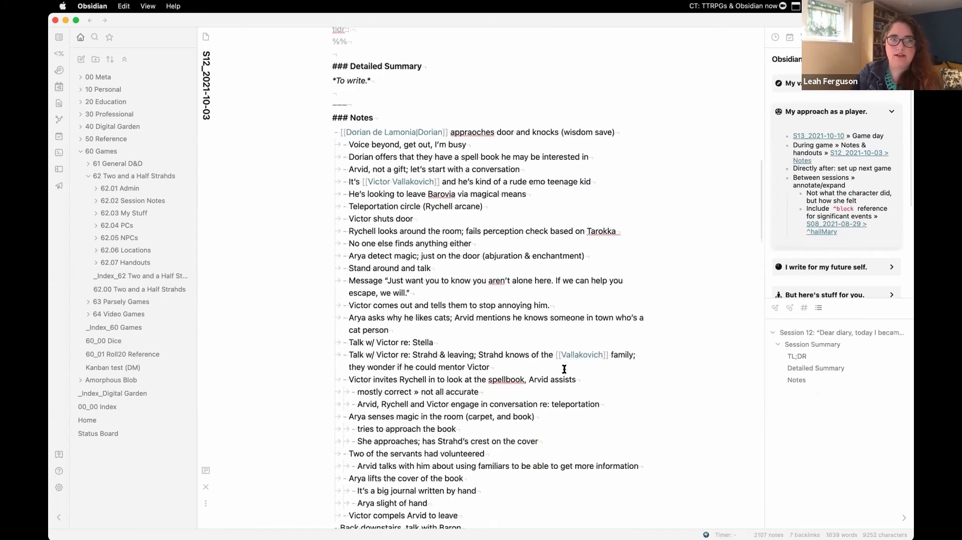
- Examine the S12 note's in-game notes with their linked characters and items, the summary placeholders and the metadata fields
scroll(565, 369, down, 2)
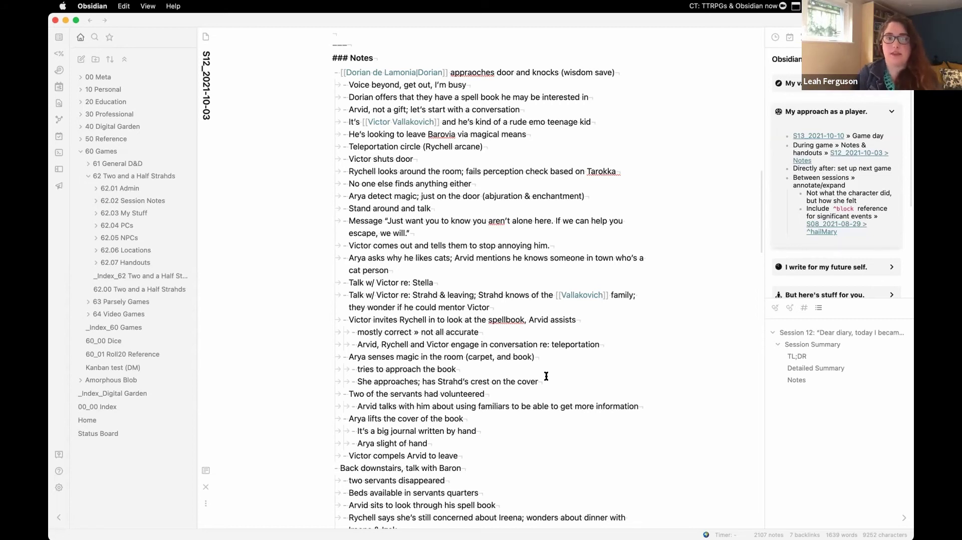
scroll(546, 381, down, 3)
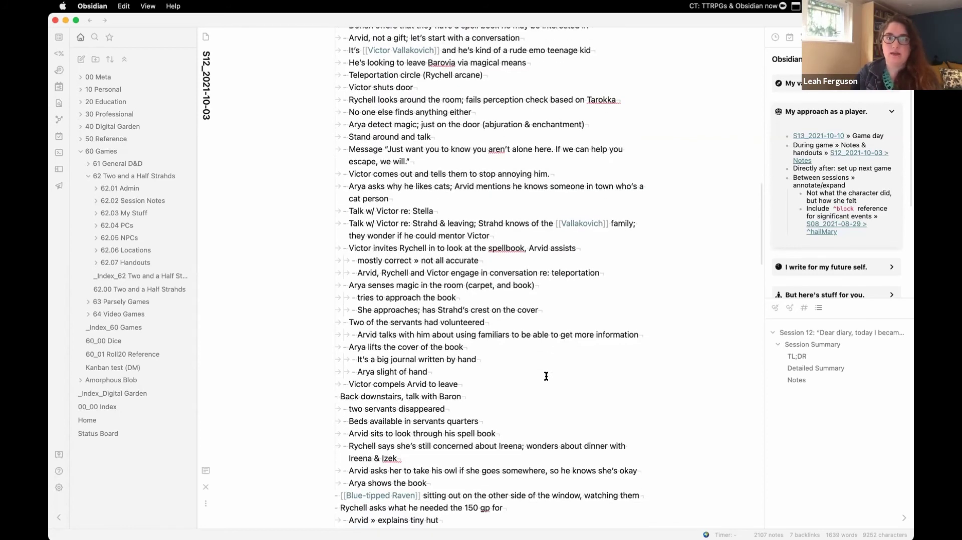
scroll(547, 376, up, 2)
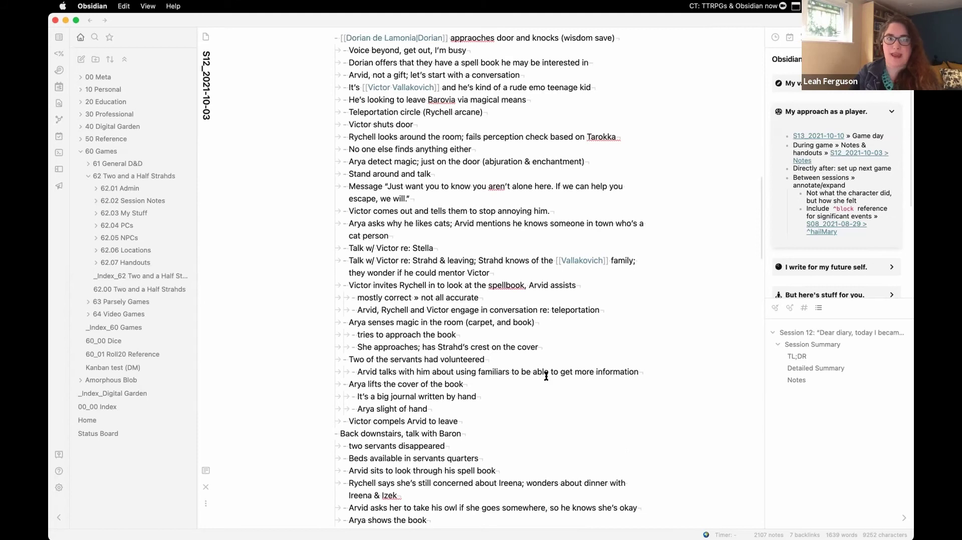
scroll(531, 276, up, 5)
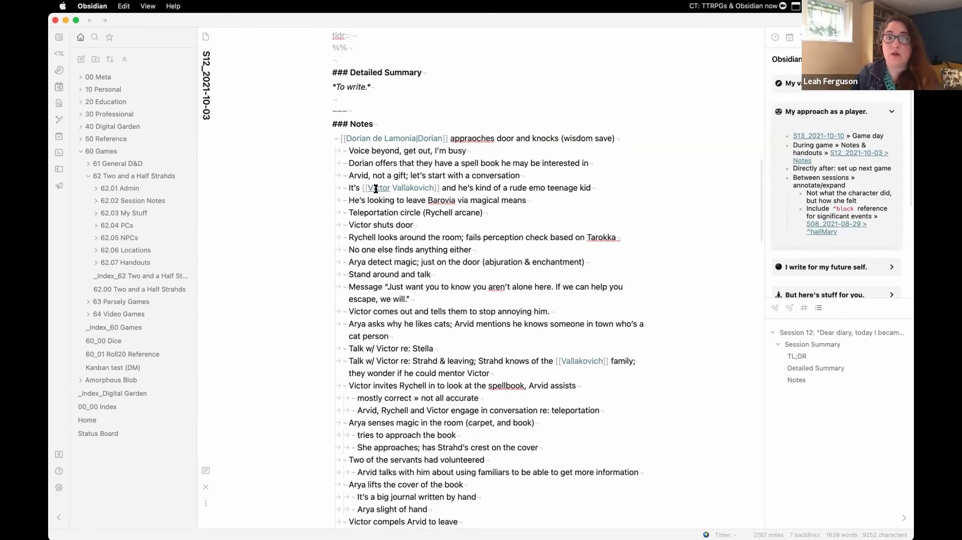
scroll(376, 189, down, 10)
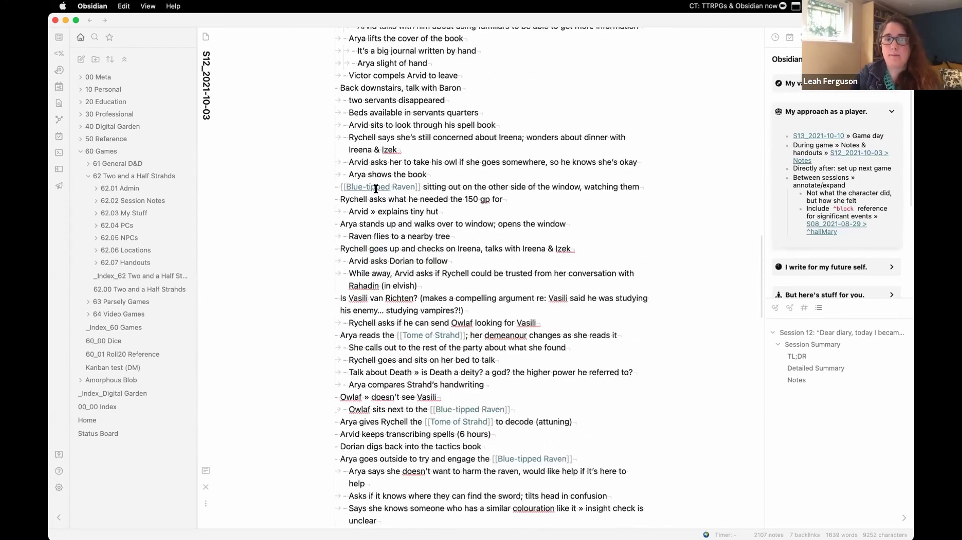
scroll(376, 189, up, 10)
scroll(437, 229, up, 6)
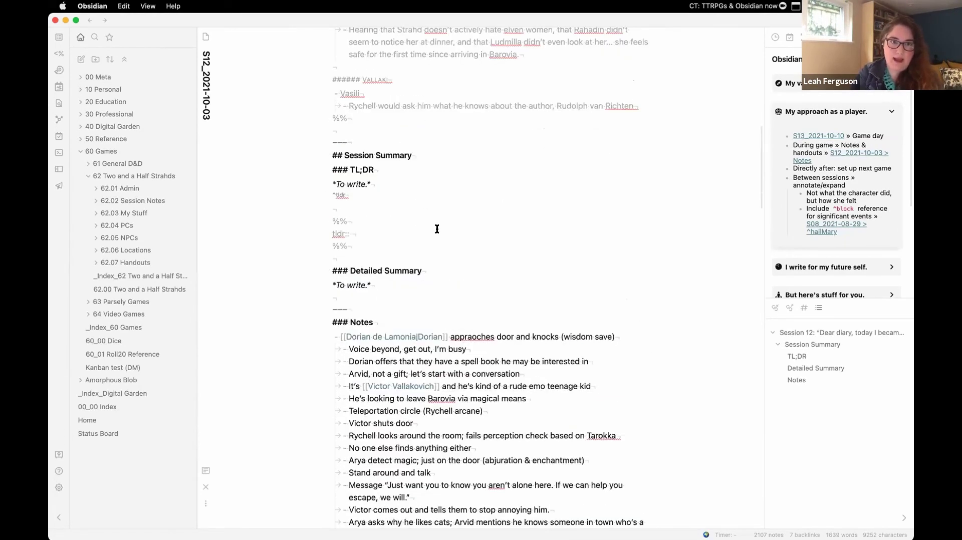
scroll(421, 200, up, 5)
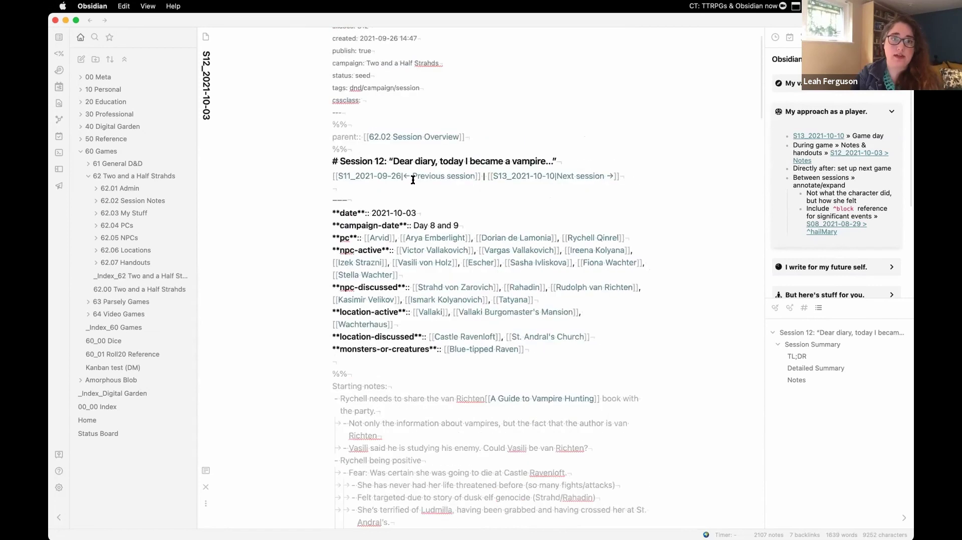
- Open the previous session's note, S11_2021-09-26, and show its detailed summary in reading view
click(406, 181)
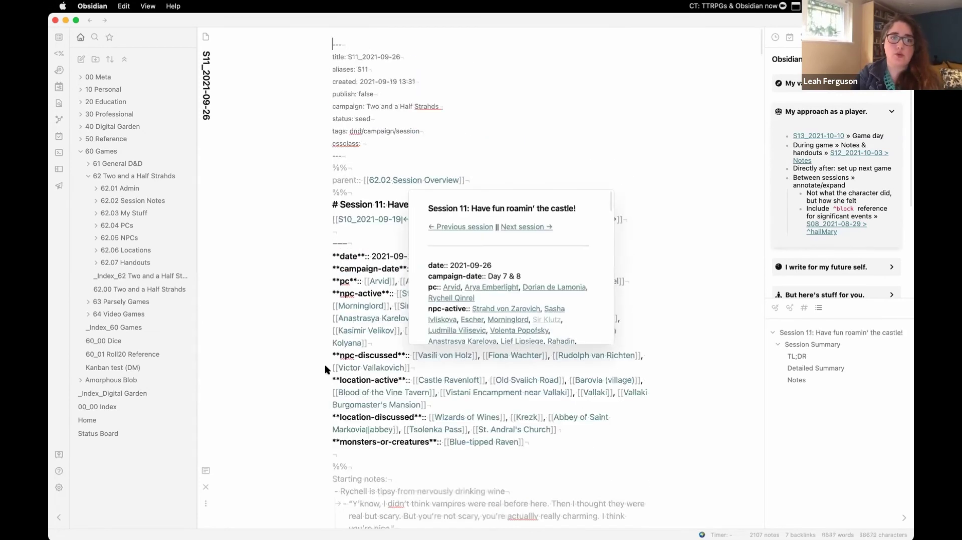
scroll(325, 365, down, 15)
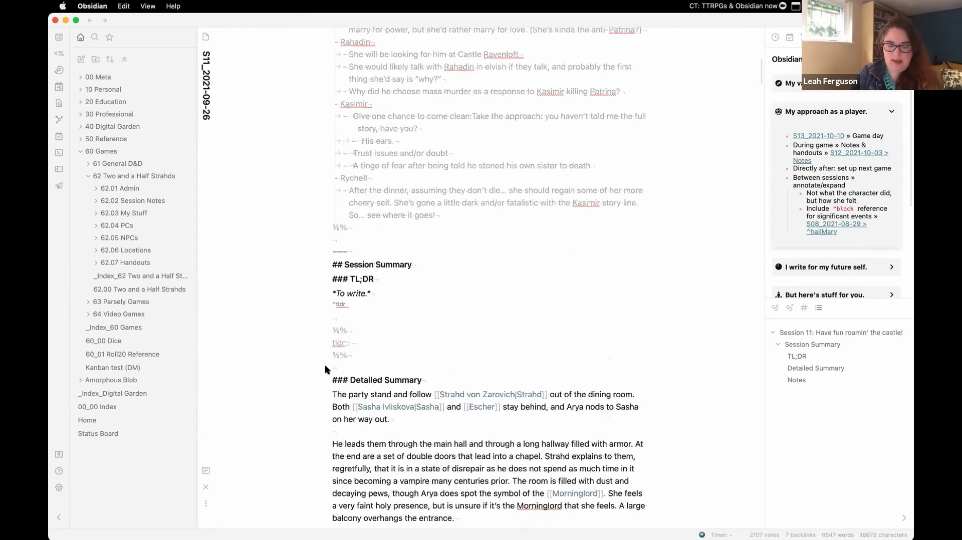
key(super+e)
scroll(326, 367, down, 3)
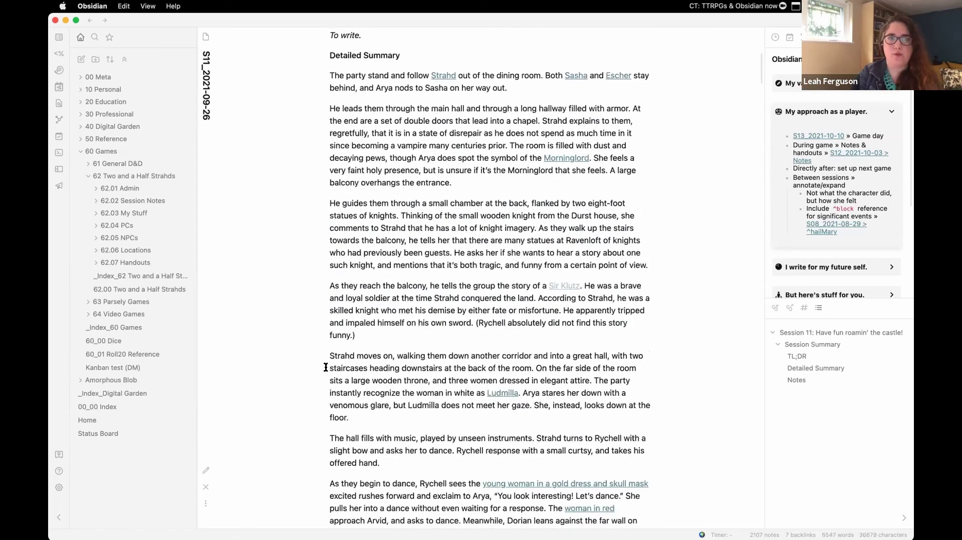
scroll(326, 368, down, 1)
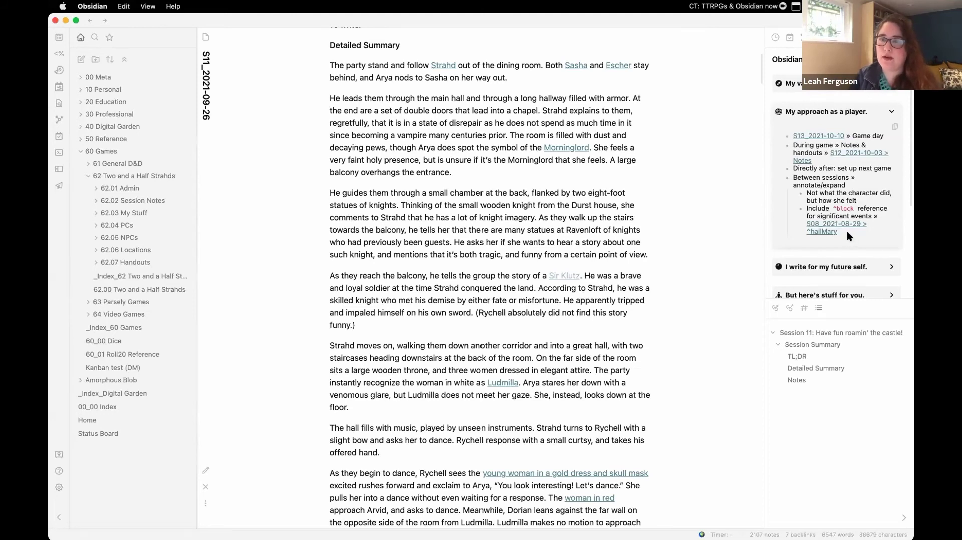
- Preview the S08_2021-08-29 > ^hailMary block reference and open it in a new pane
mouse_move(827, 224)
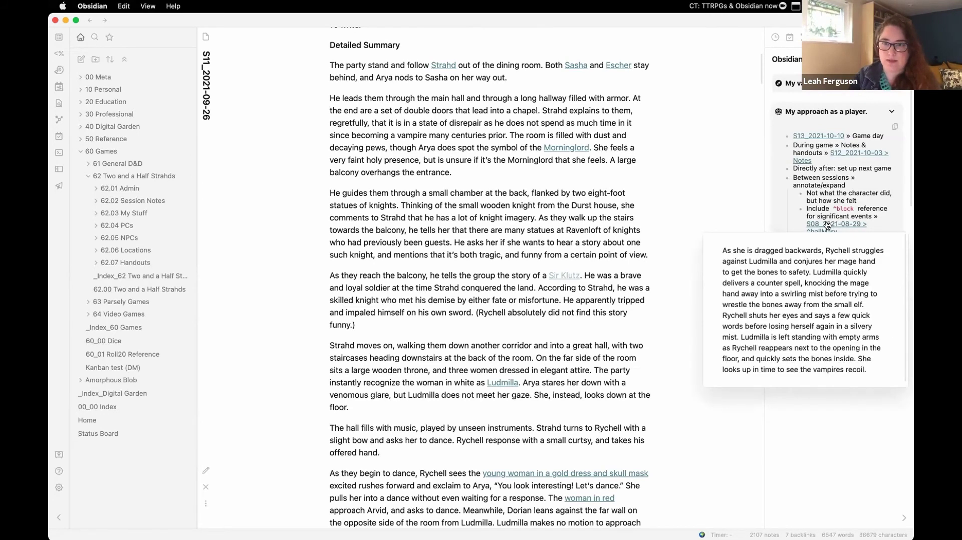
super+click(827, 224)
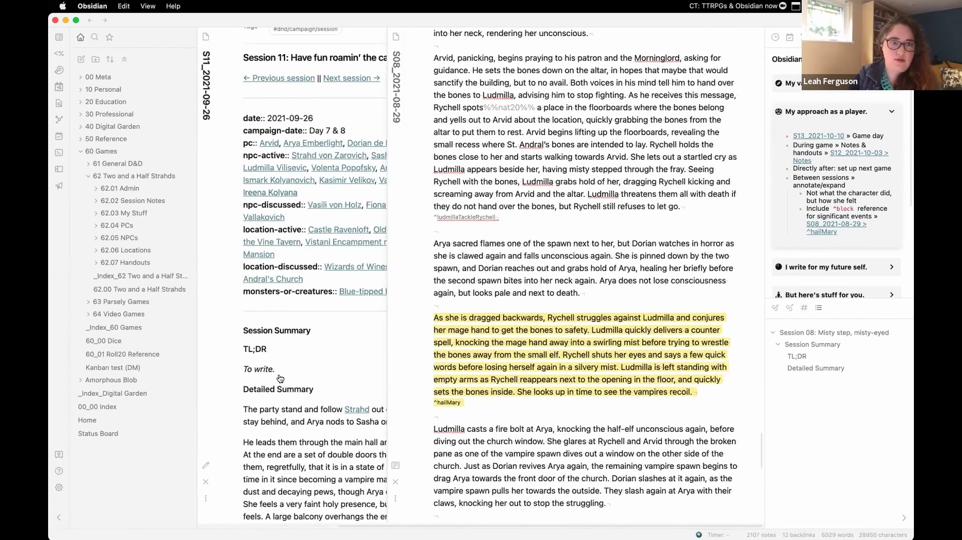
- Close the S11_2021-09-26 note's pane so that only S08_2021-08-29 stays open
click(270, 193)
key(super+alt+Left)
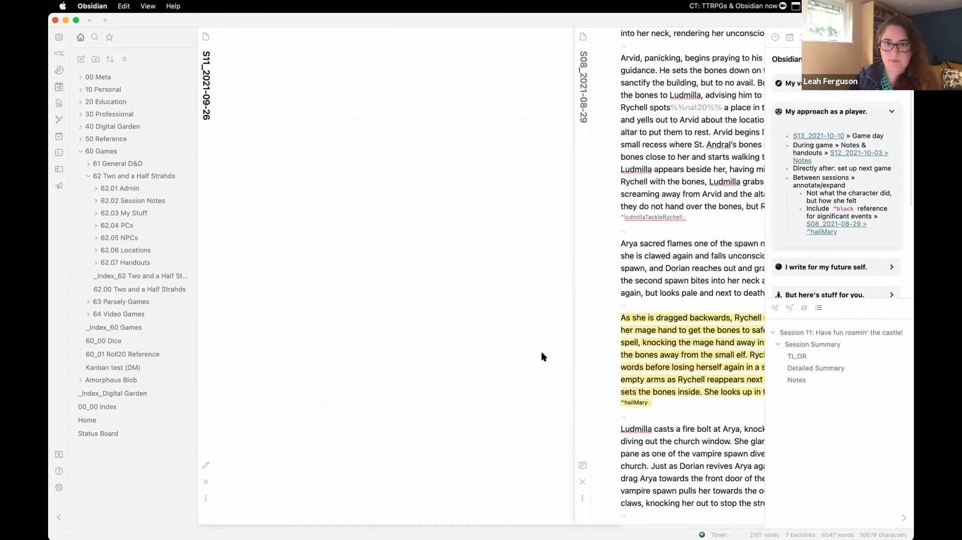
key(super+w)
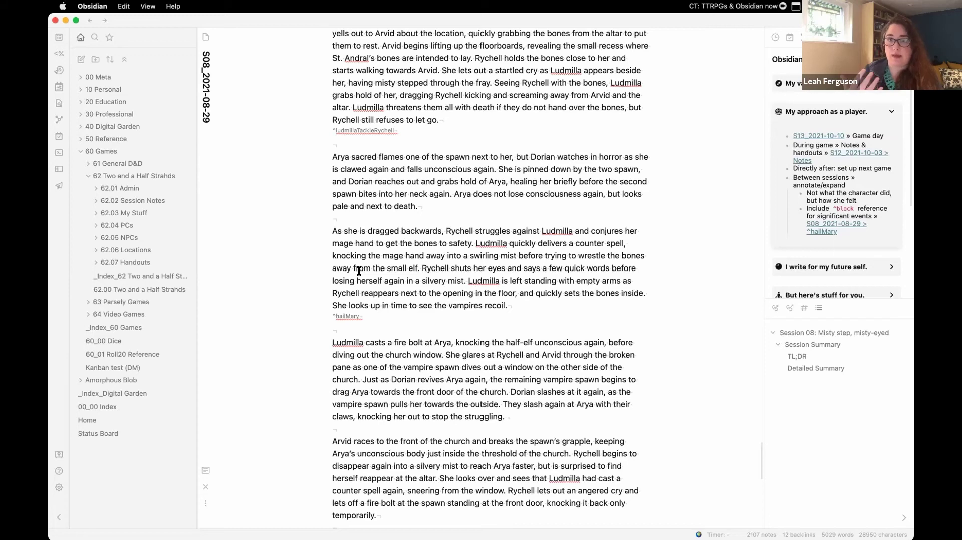
- Insert the block link [[S08_2021-08-29#^hailMary]] on a new line below the ^hailMary paragraph
click(369, 319)
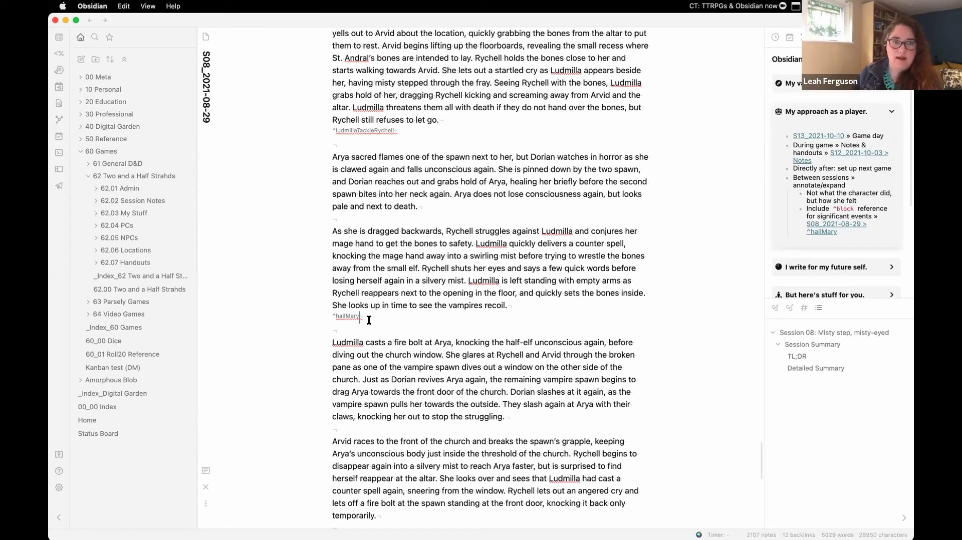
key(Return)
key(Return)
text([)
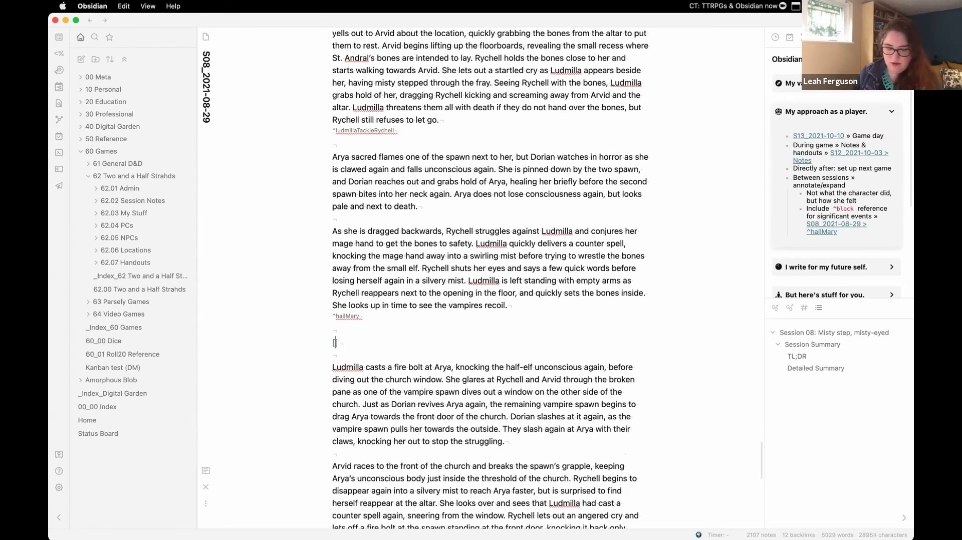
text([S08)
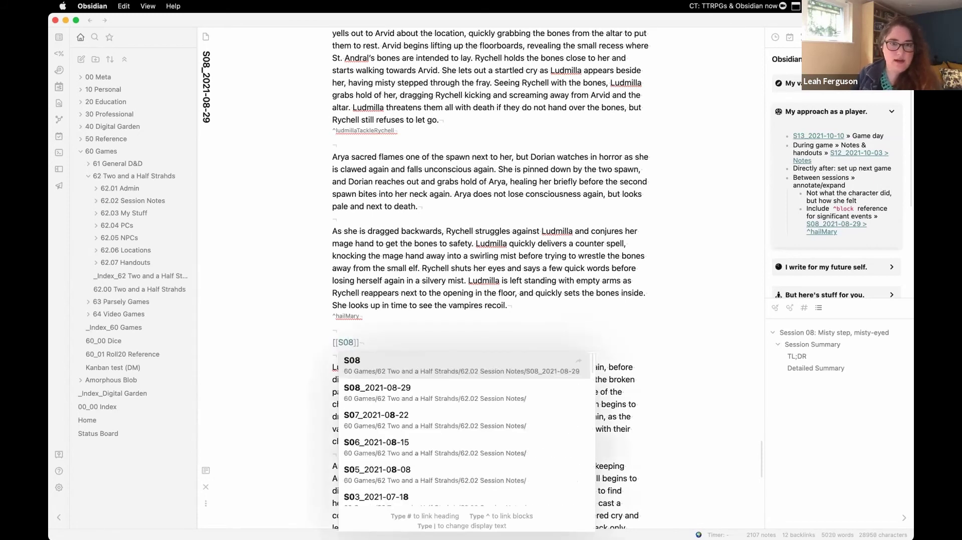
key(Down)
key(Return)
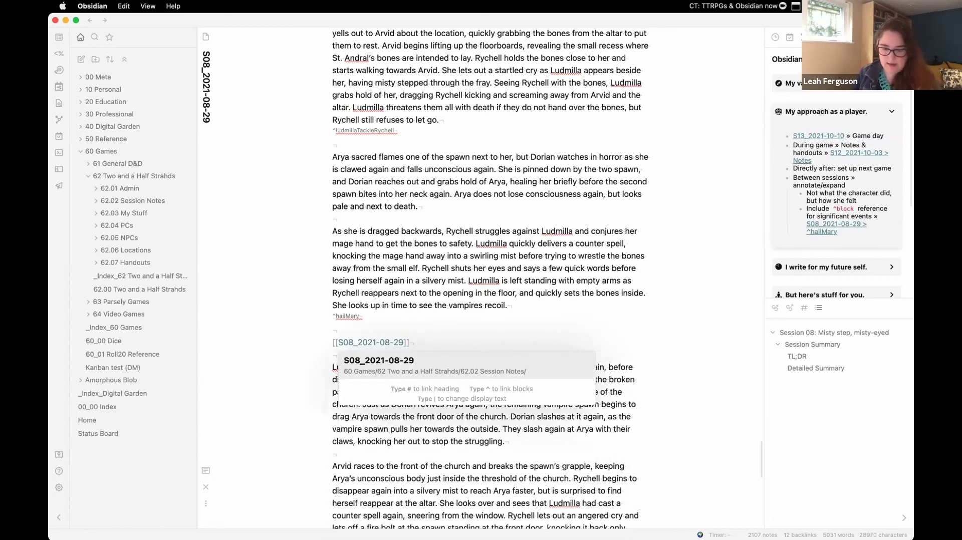
text(^)
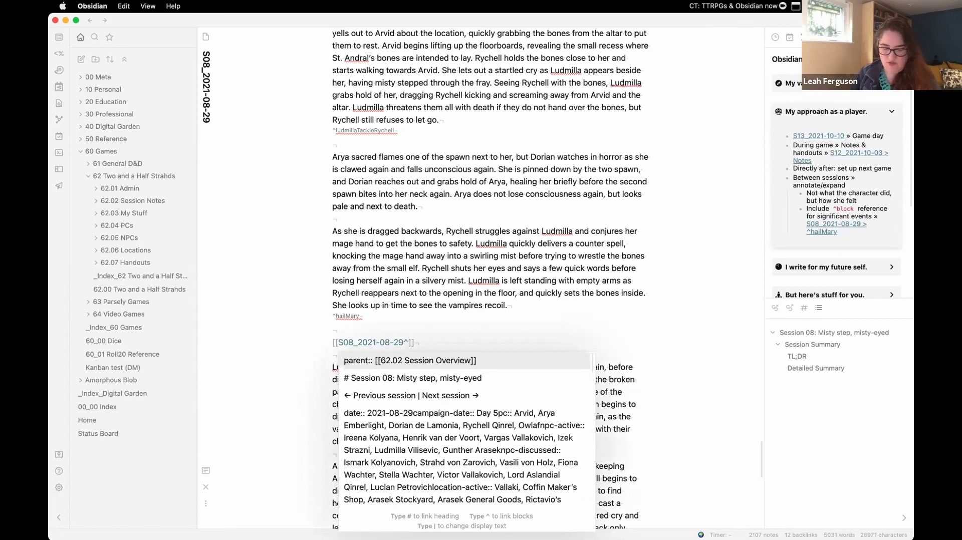
text(hail)
key(Return)
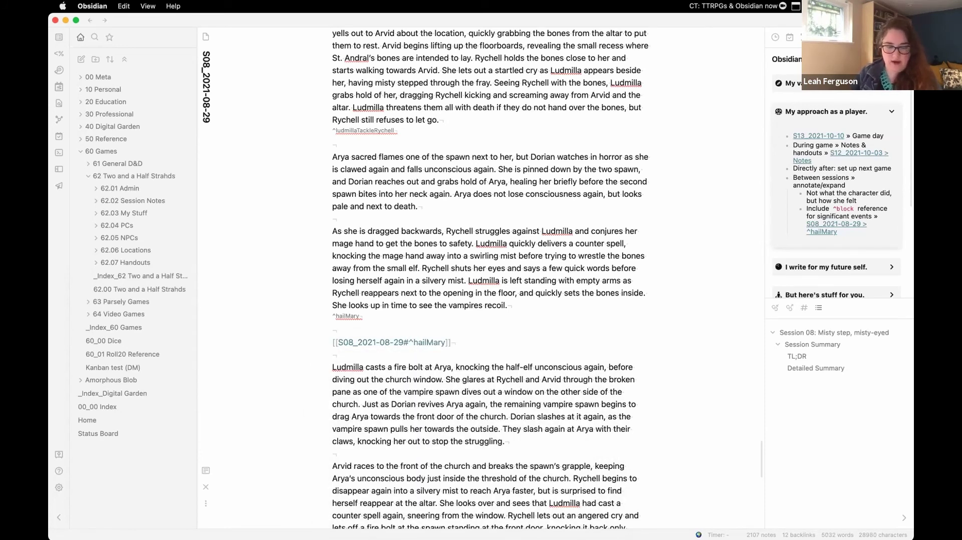
- Turn the ^hailMary block link into an embed by prefixing it with "!" and show the note in reading view
click(333, 342)
text(!)
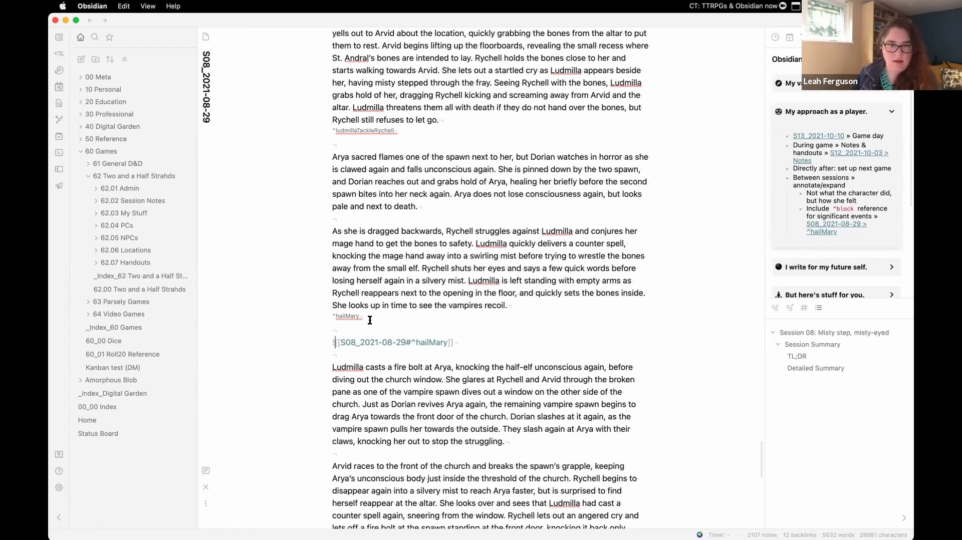
key(super+e)
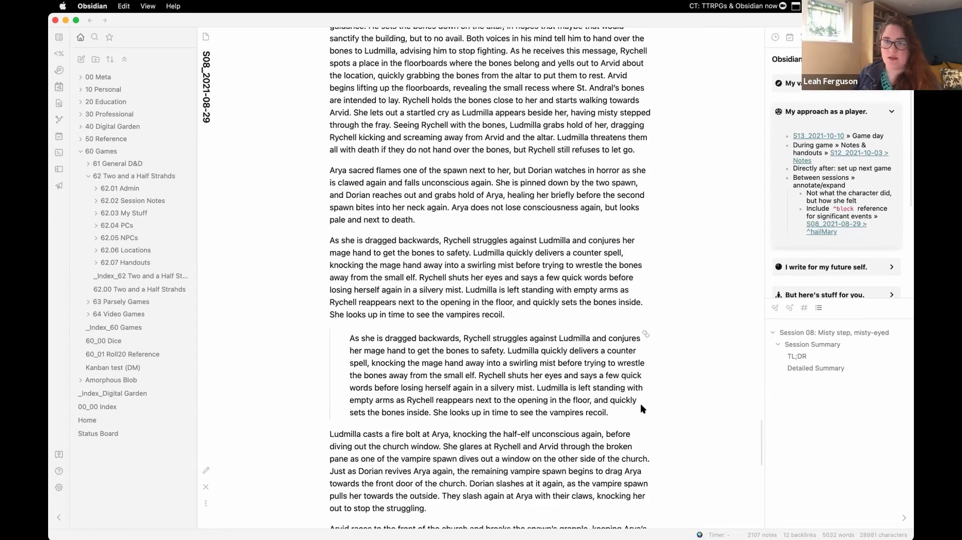
- Collapse "My approach as a player", expand "I write for my future self" and open its example session note
click(835, 114)
click(839, 143)
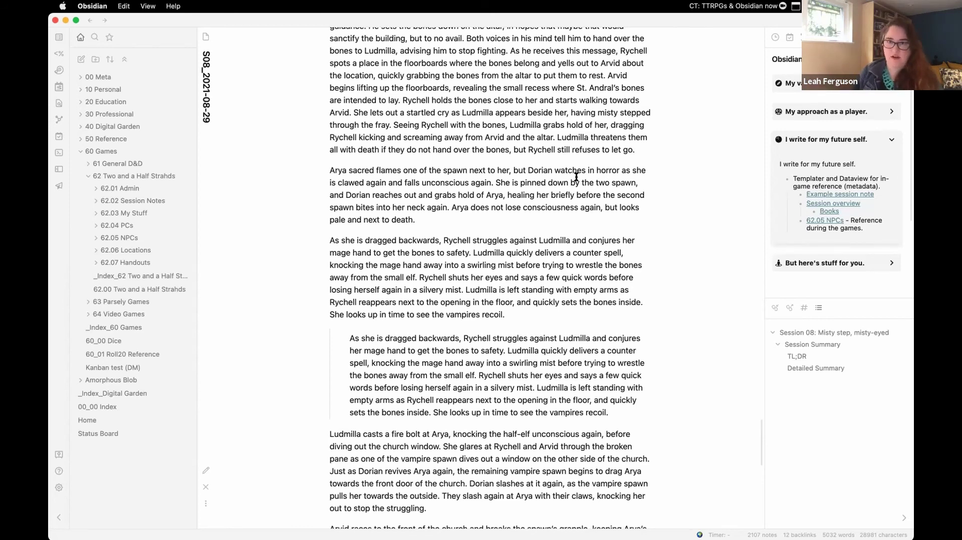
click(830, 197)
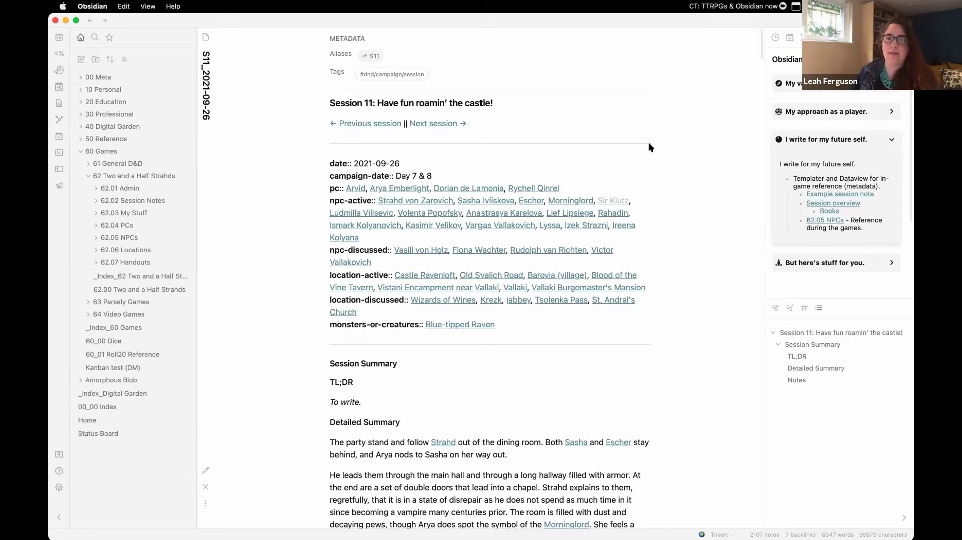
- Open the Books link to 62.02 Session Overview in a new pane and view its Dataview tables in reading view, down to Books
click(832, 213)
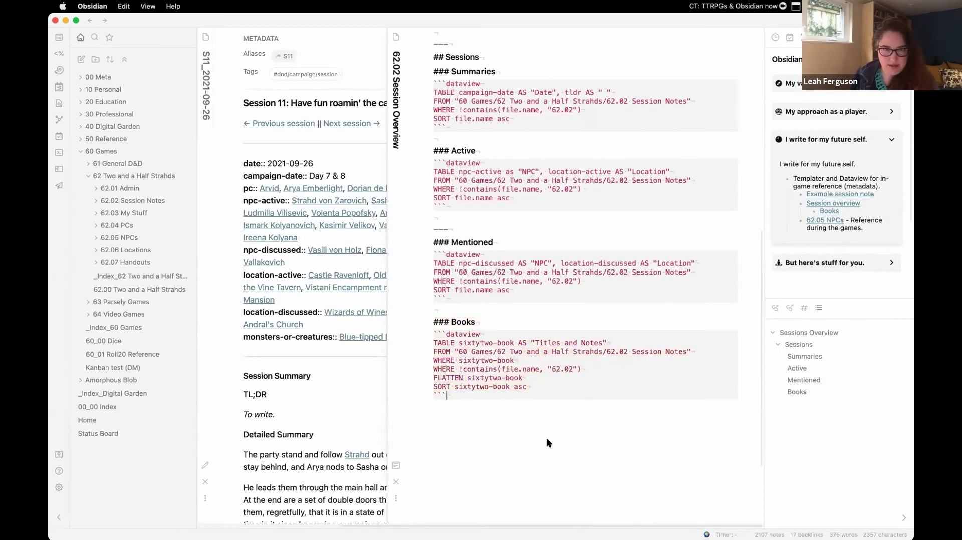
key(super+e)
scroll(553, 438, down, 15)
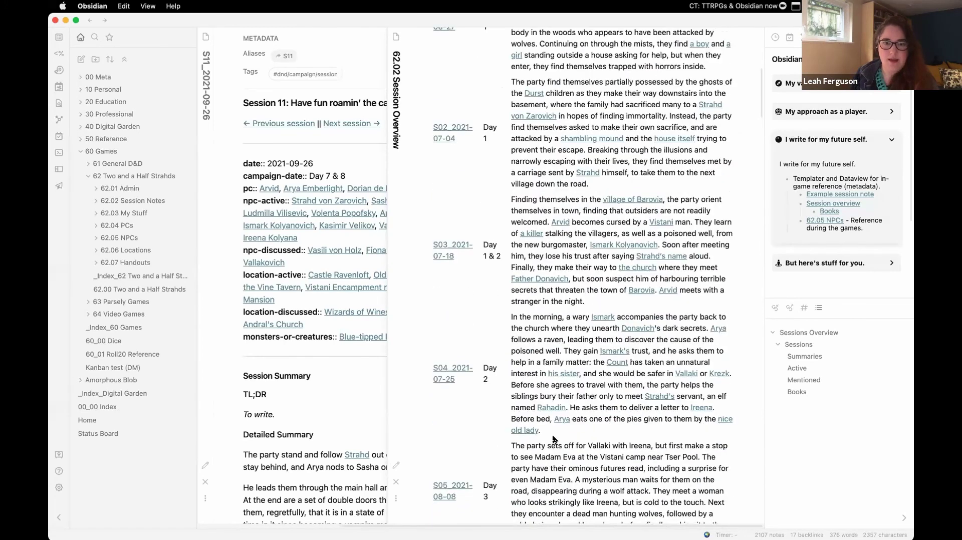
scroll(553, 437, down, 20)
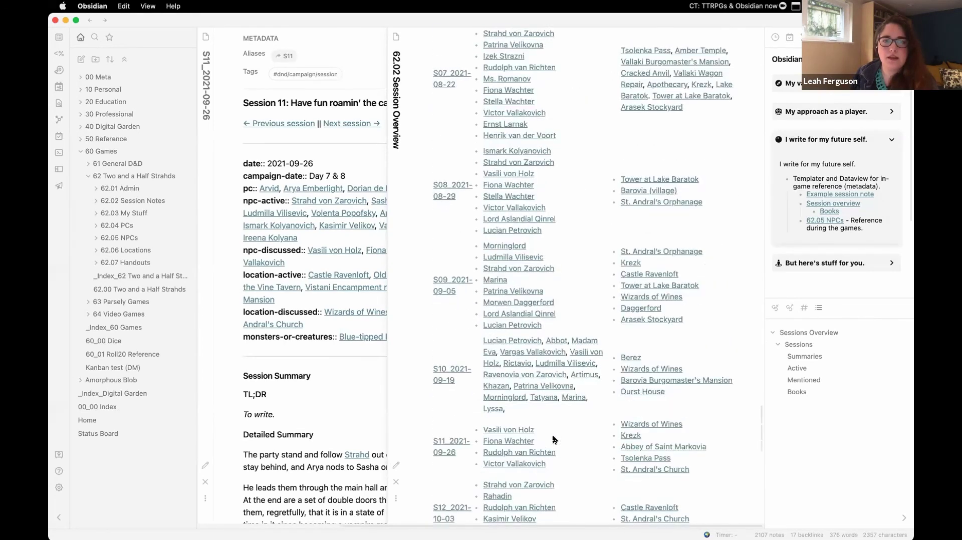
scroll(554, 438, down, 6)
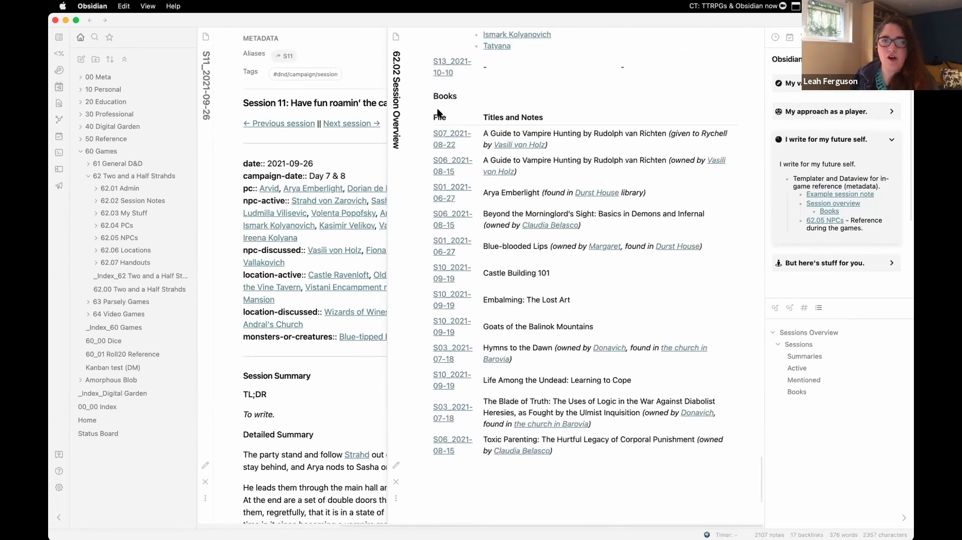
- Switch the S11_2021-09-26 note to editing view and show the source of its metadata fields
click(334, 407)
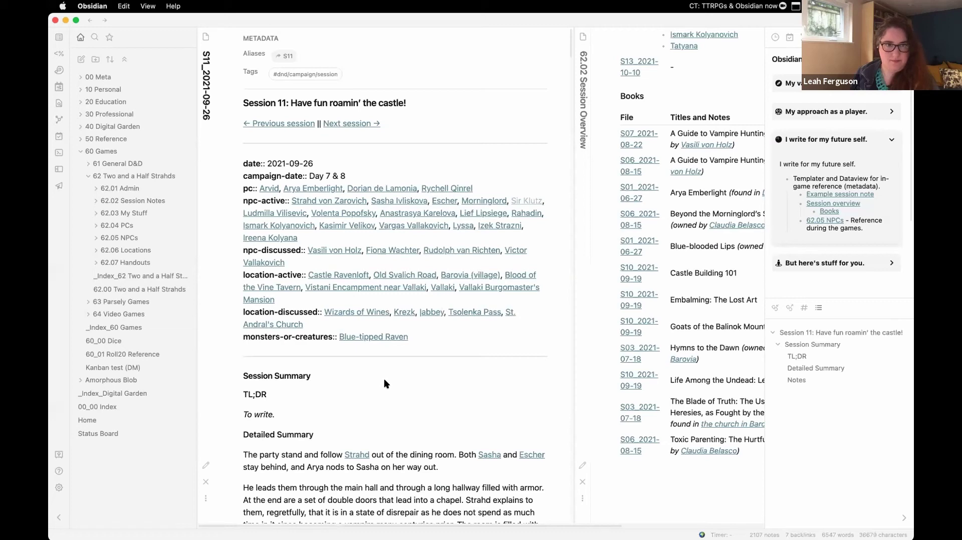
key(super+e)
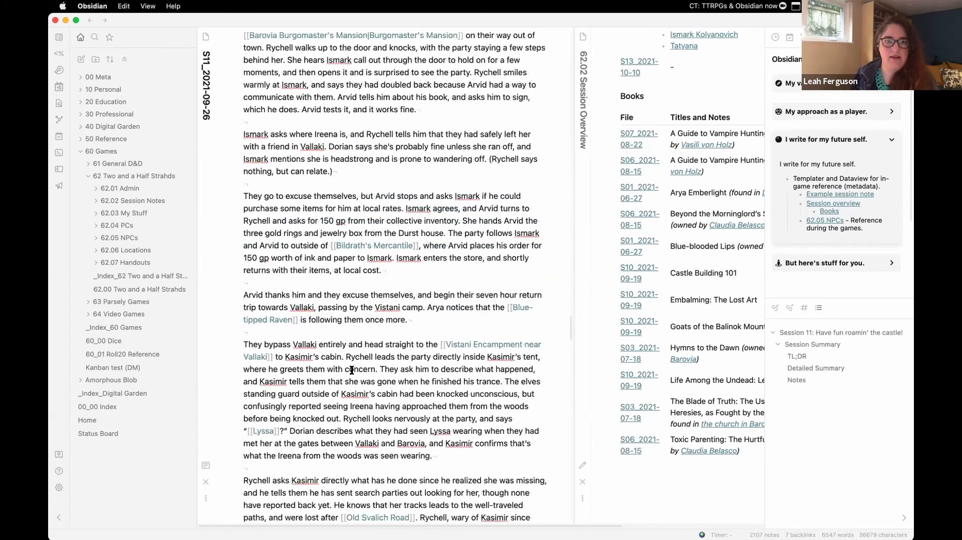
scroll(379, 343, up, 1)
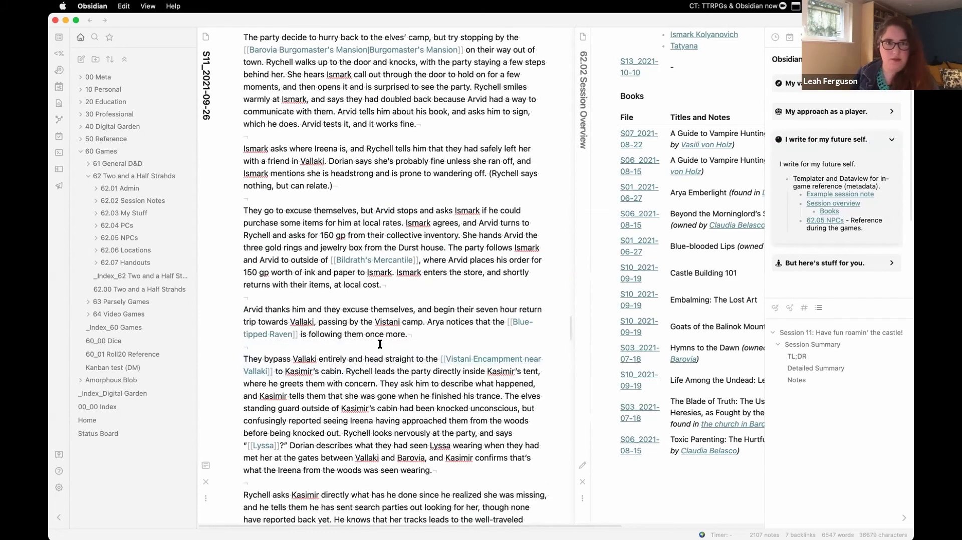
scroll(380, 344, up, 15)
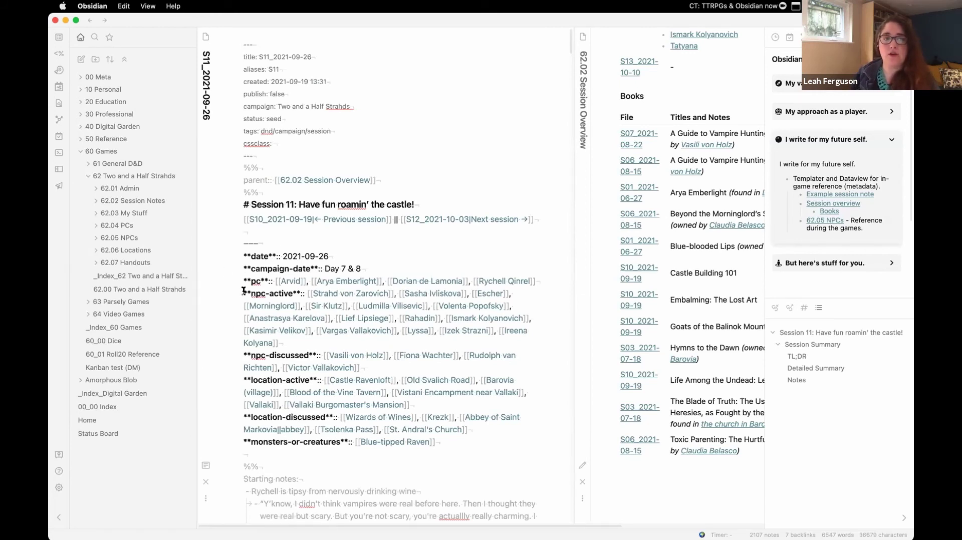
- Open the Vasili von Holz note from the Books table, and from it the active session S05_2021-08-08
click(726, 266)
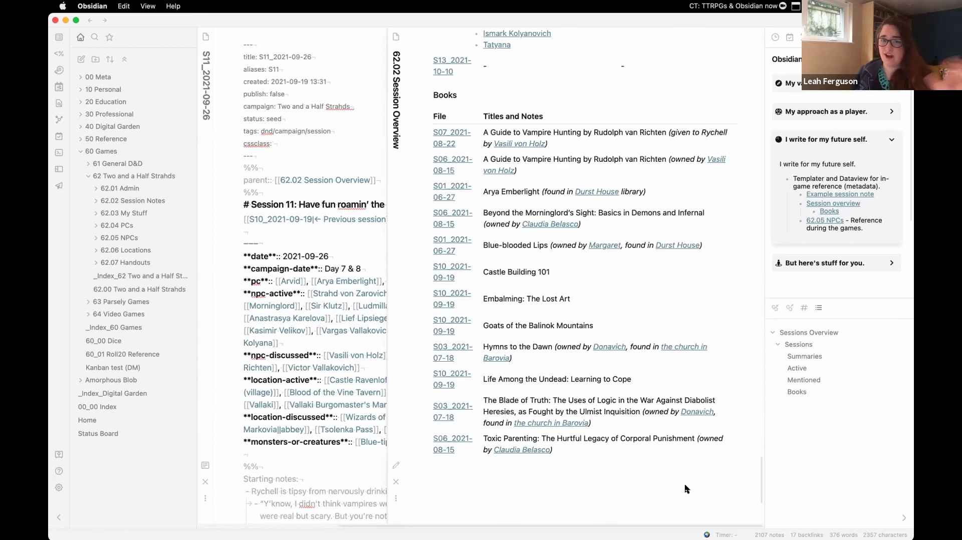
click(522, 145)
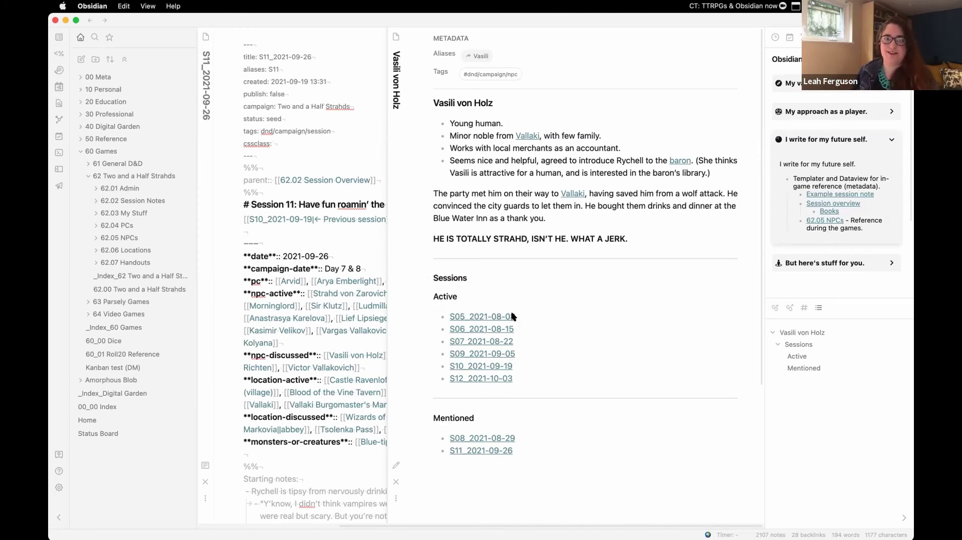
mouse_move(514, 316)
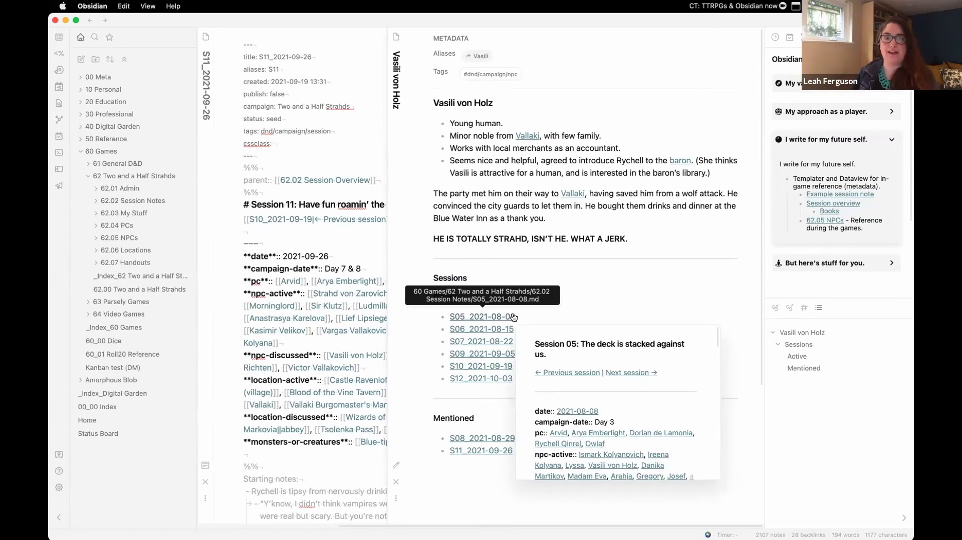
click(513, 317)
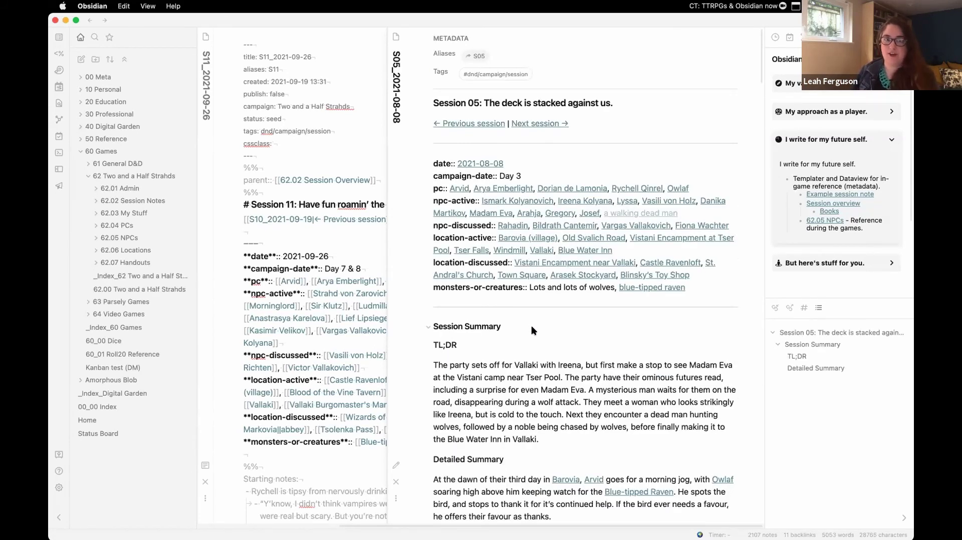
scroll(531, 326, down, 3)
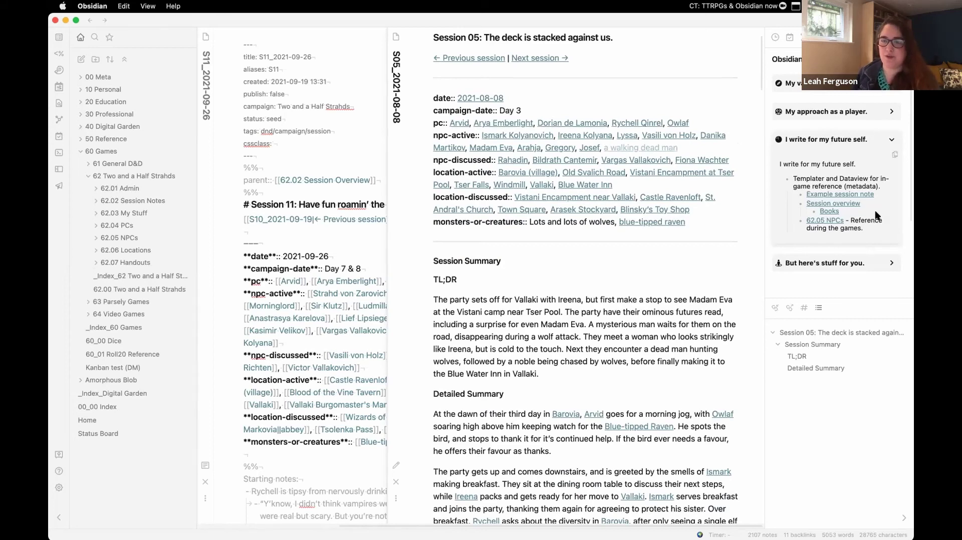
- Open the 62.05 NPCs note, view the linked Endless Delights Clothiers note and return to the NPC list
mouse_move(824, 221)
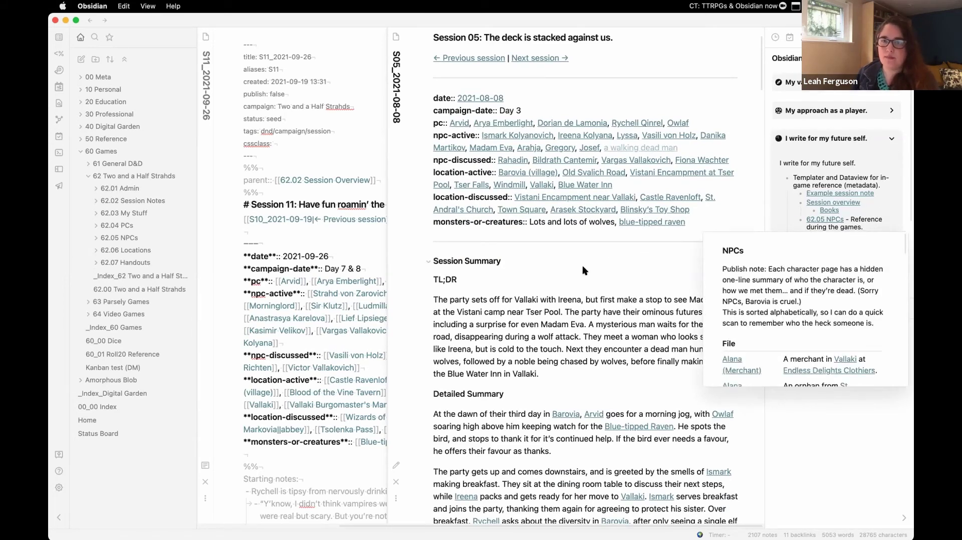
click(649, 268)
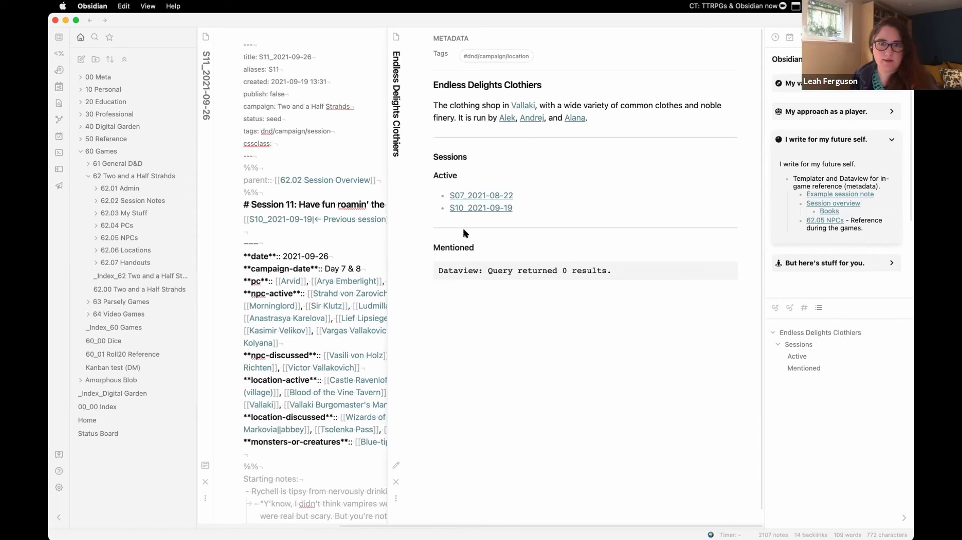
key(super+alt+Left)
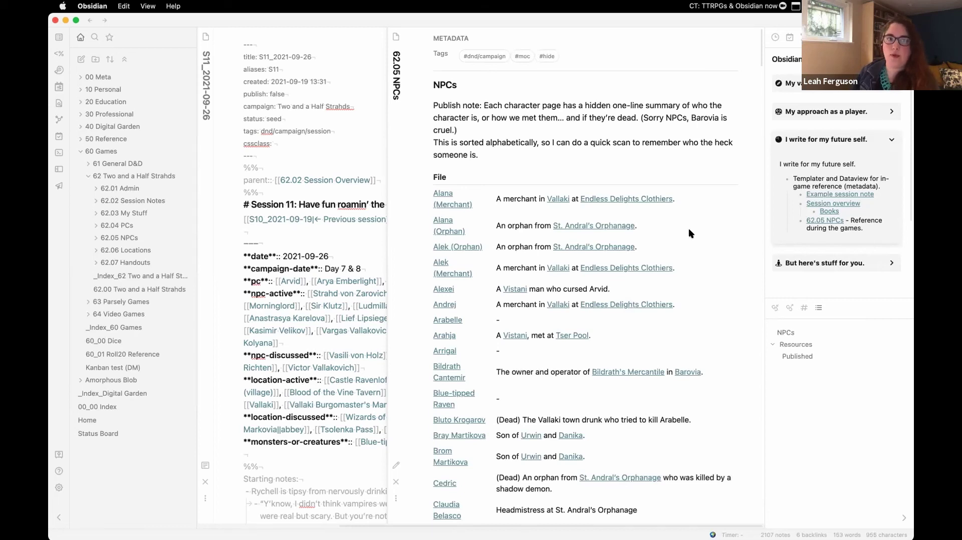
- Preview the St. Andral's Orphanage link and examine the alphabetical NPC table with its one-line character summaries
mouse_move(589, 249)
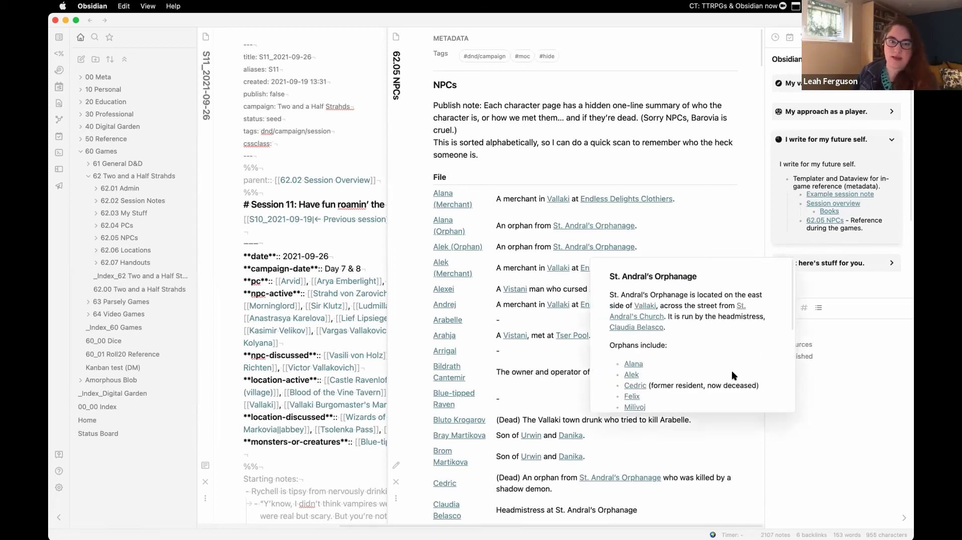
scroll(729, 224, down, 2)
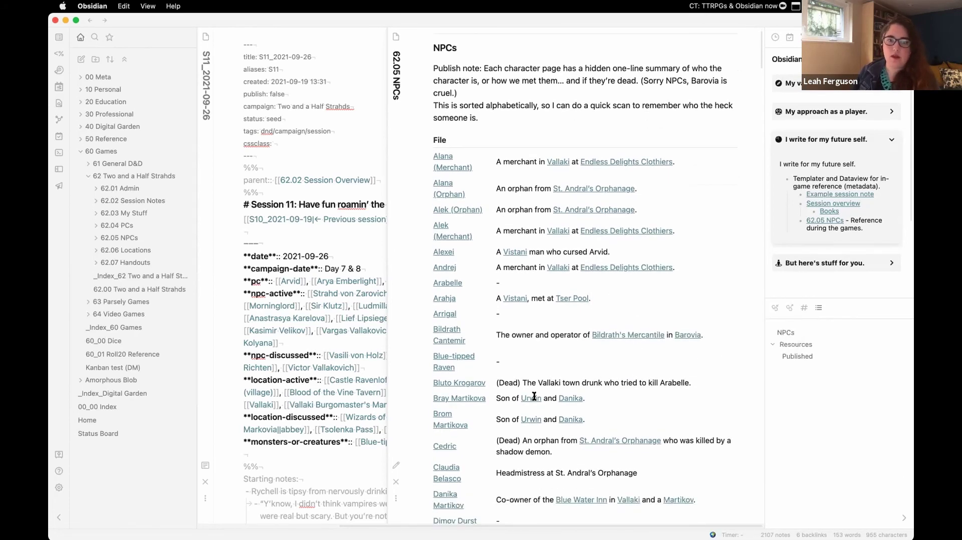
scroll(703, 379, down, 1)
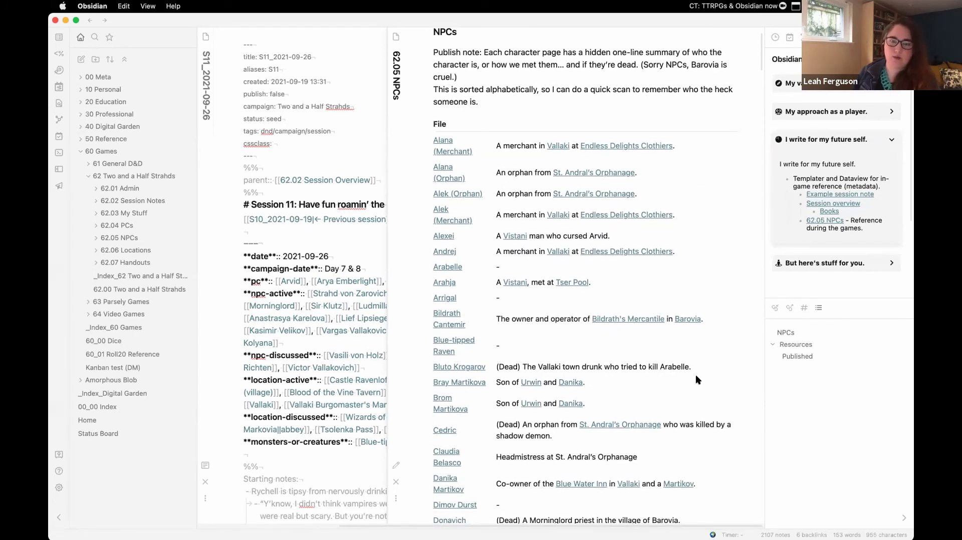
scroll(700, 372, down, 2)
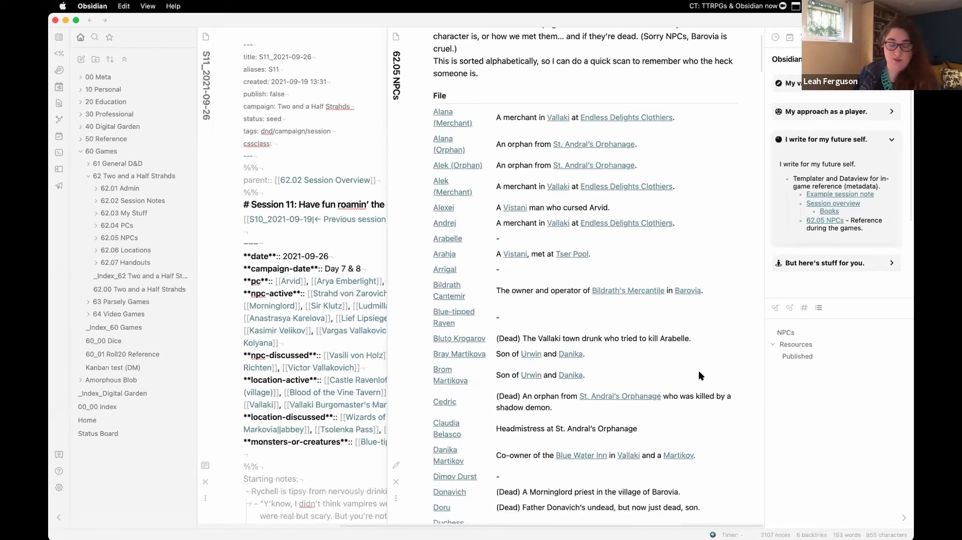
scroll(699, 371, down, 2)
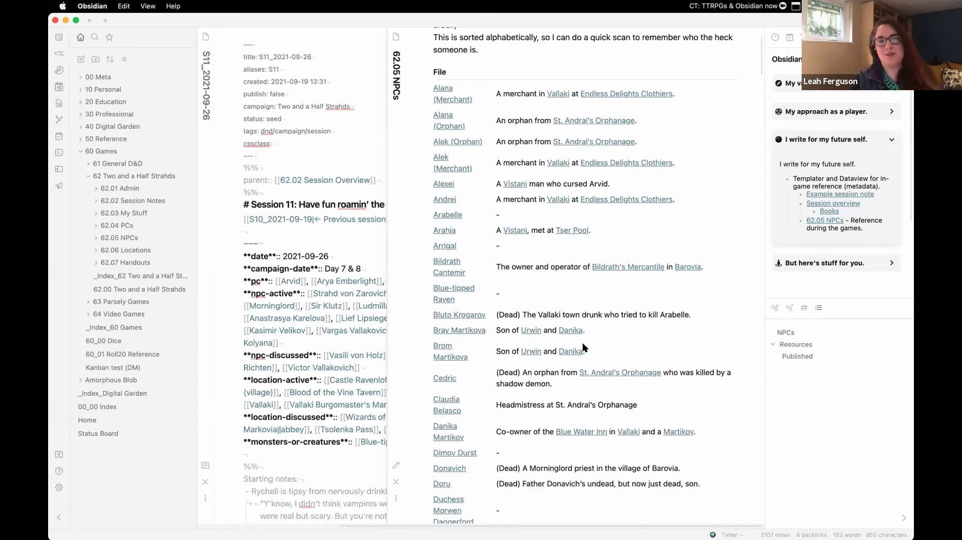
scroll(582, 345, down, 2)
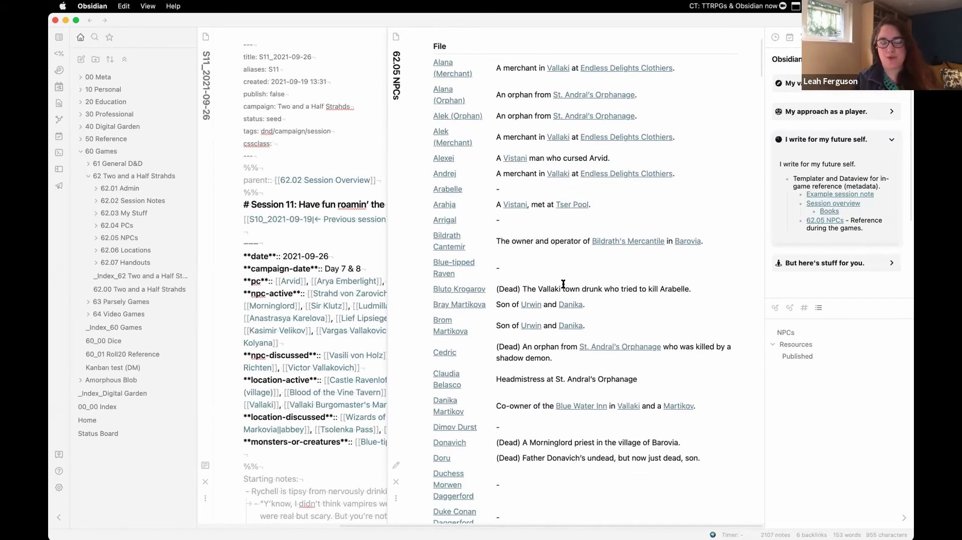
scroll(564, 284, down, 15)
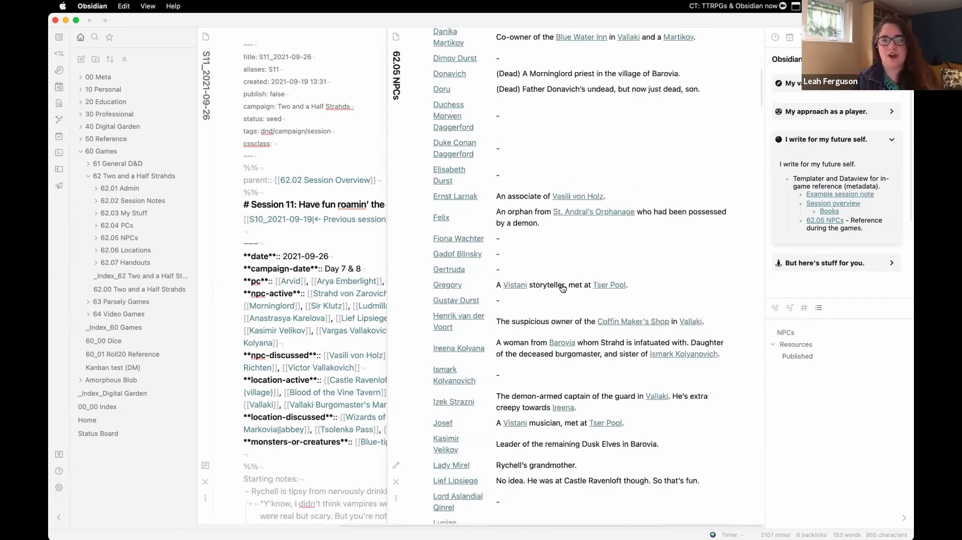
- Examine the remaining entries of the alphabetical NPC table in the 62.05 NPCs note
scroll(551, 286, down, 3)
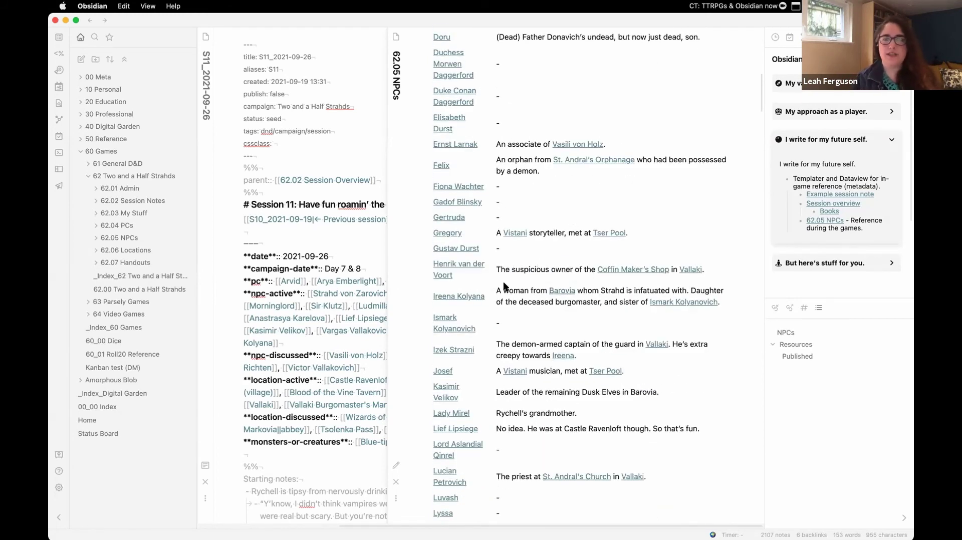
scroll(503, 282, down, 10)
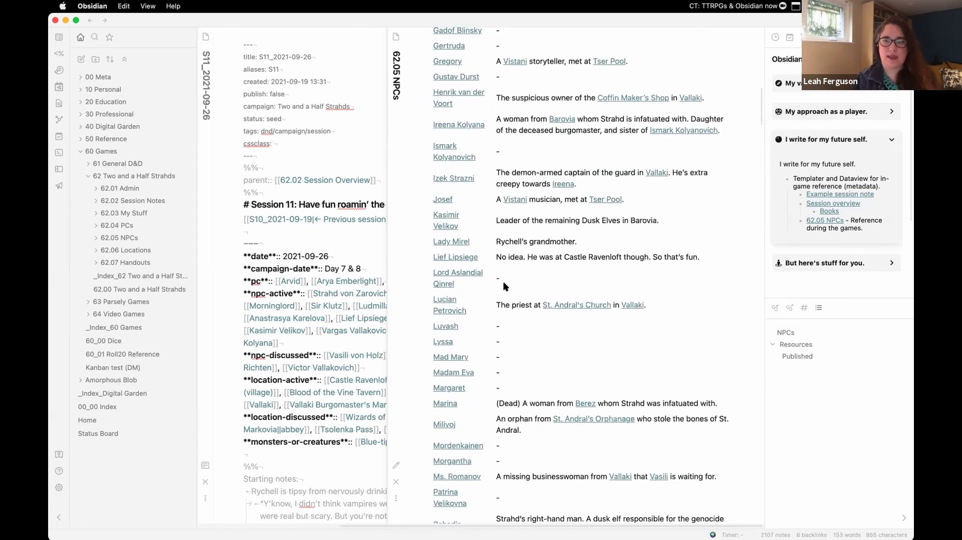
scroll(503, 281, down, 10)
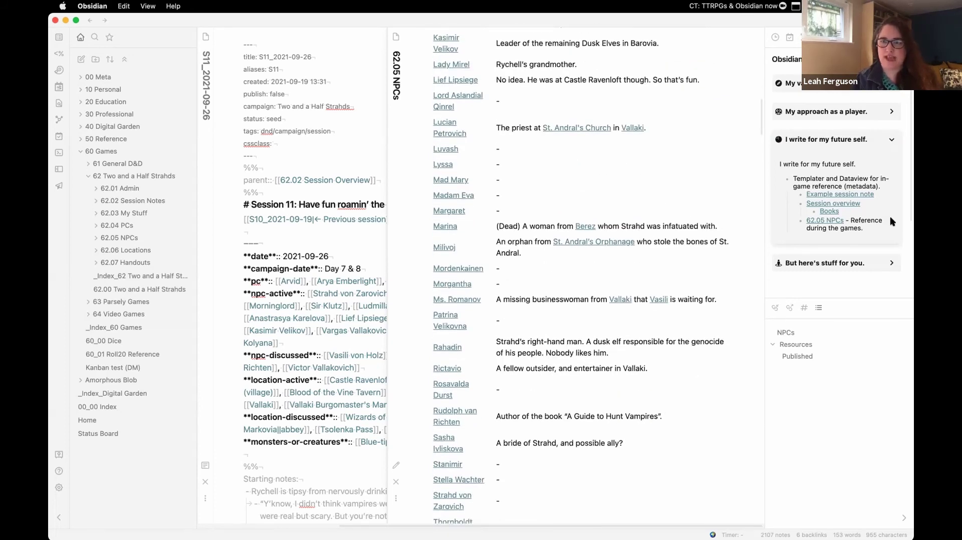
scroll(884, 203, down, 2)
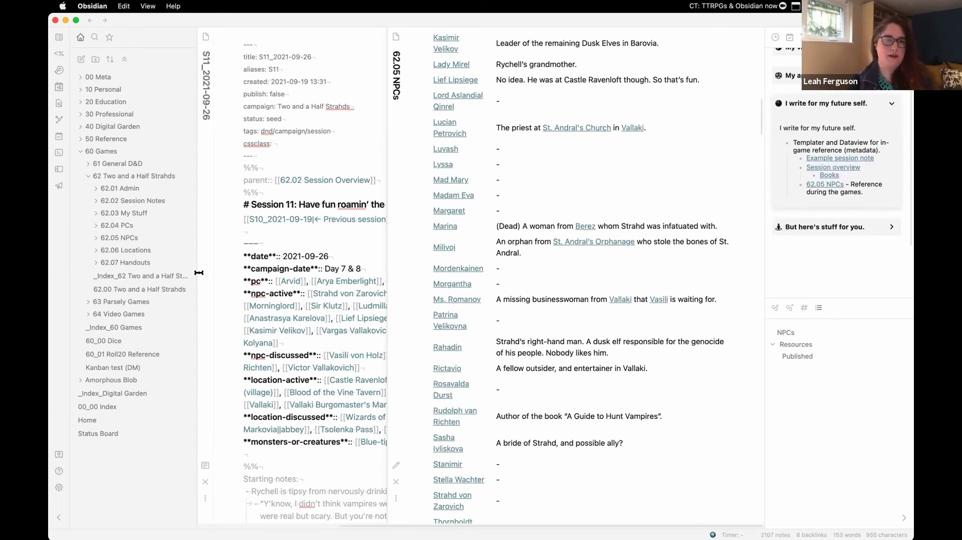
- Close the S11_2021-09-26 note's pane and open the Rychell Qinrel character note by searching for "rychell"
click(363, 239)
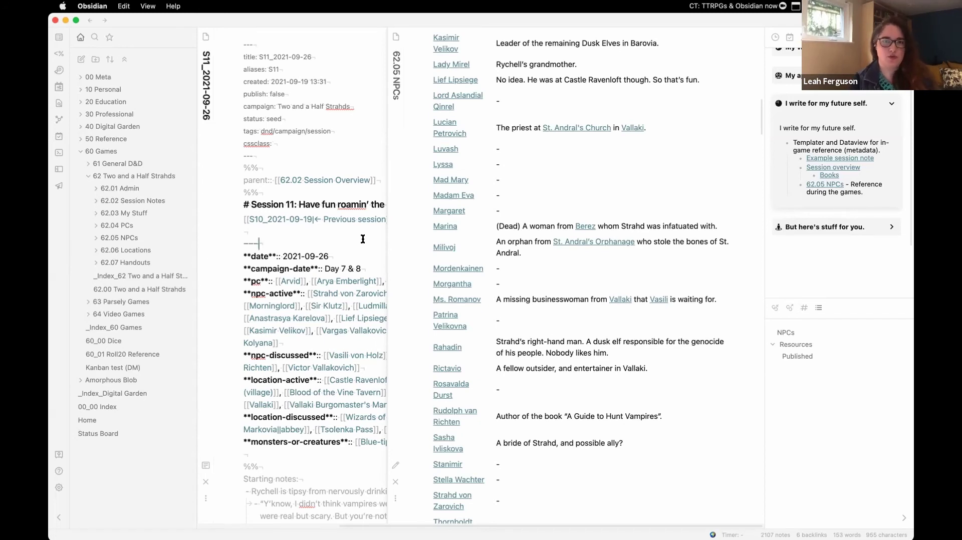
key(super+w)
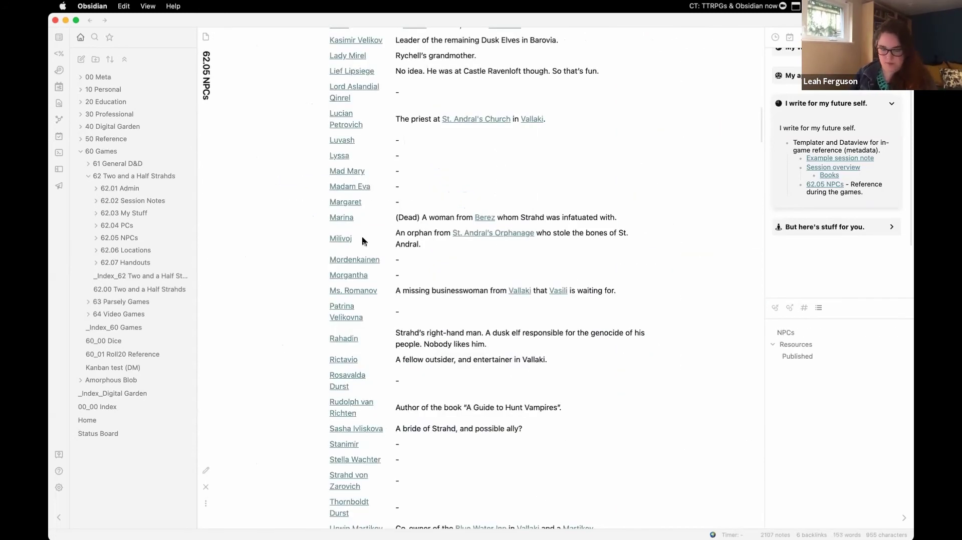
key(super+o)
text(rychell)
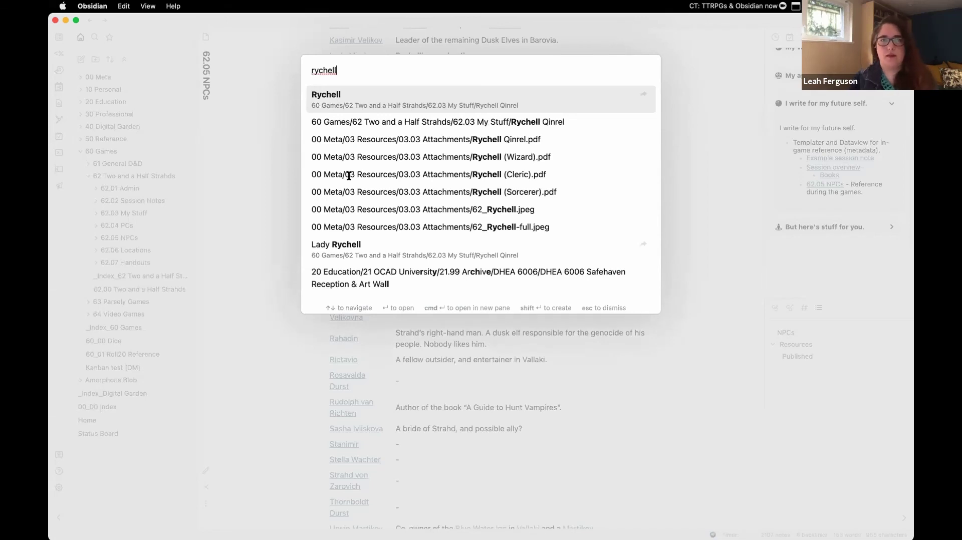
key(Return)
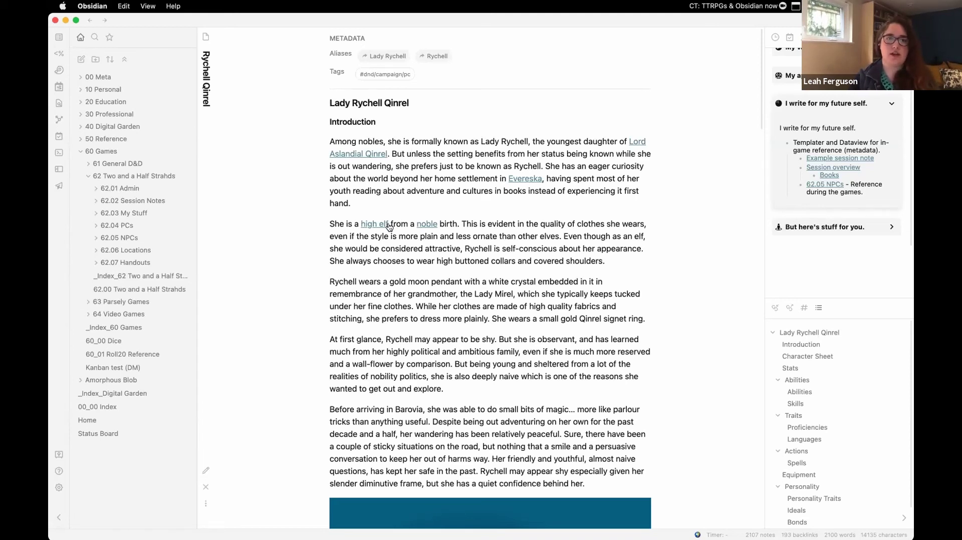
- Open the noble link from the character introduction, collapse 62 Two and a Half Strahds and expand the 61 General D&D folder
click(427, 224)
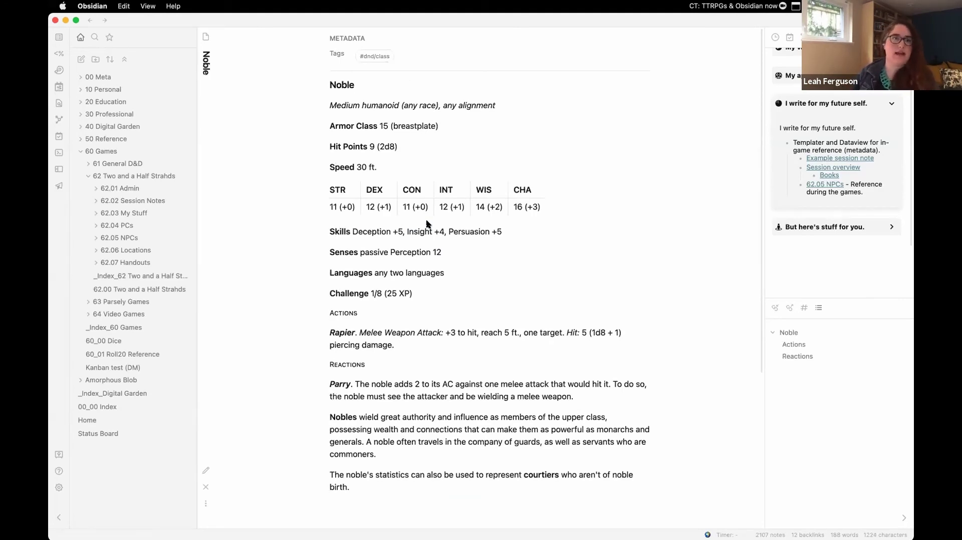
click(88, 174)
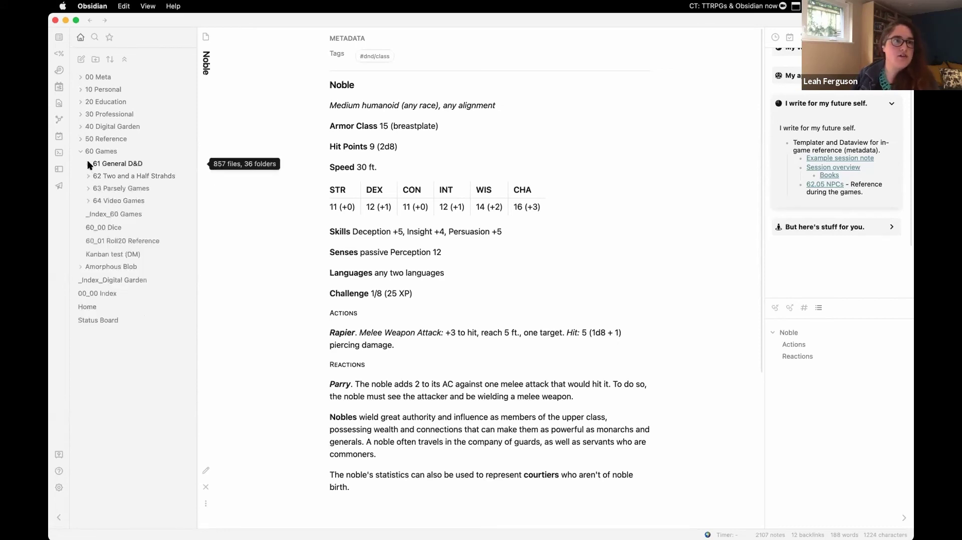
click(88, 163)
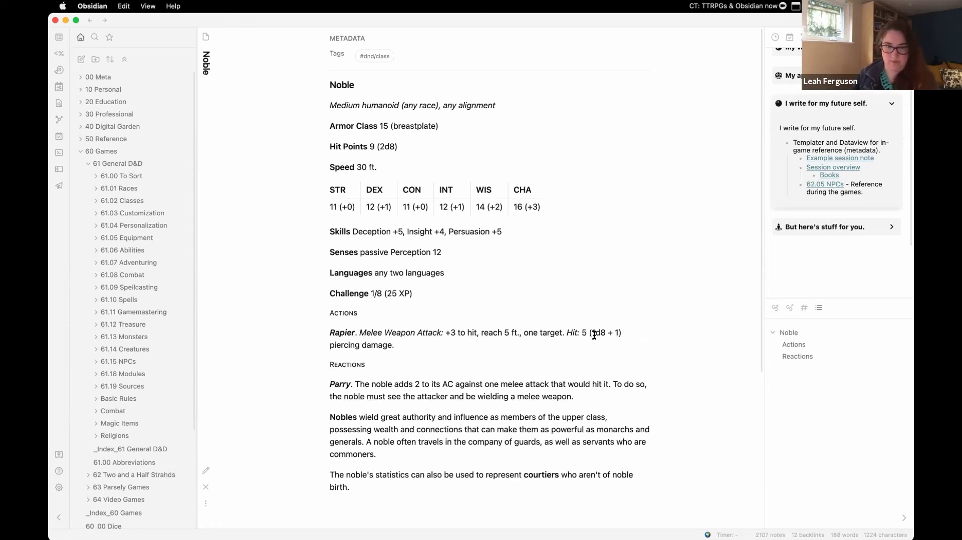
- Return to the Rychell Qinrel note and examine the linked prepared spells in its Spells table
key(alt+super+Left)
scroll(535, 245, down, 15)
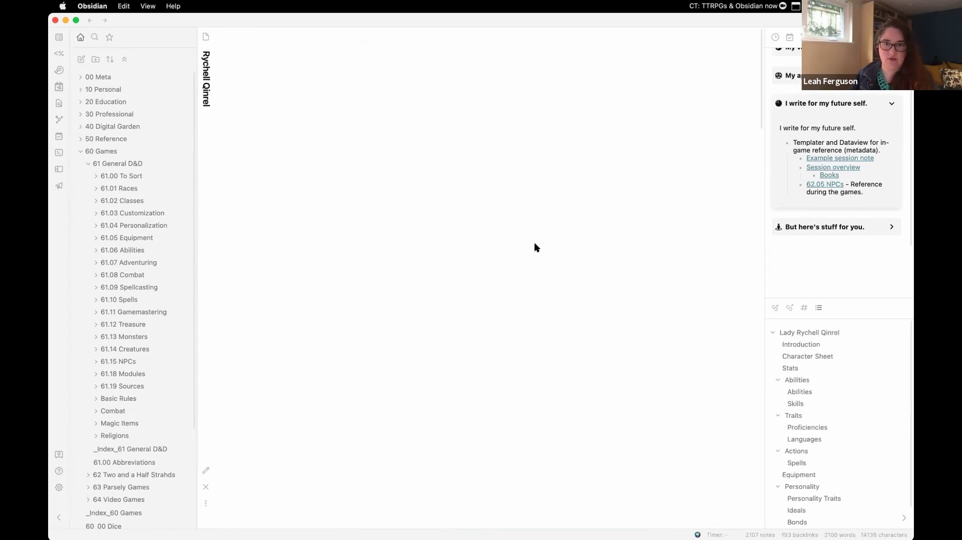
mouse_move(534, 250)
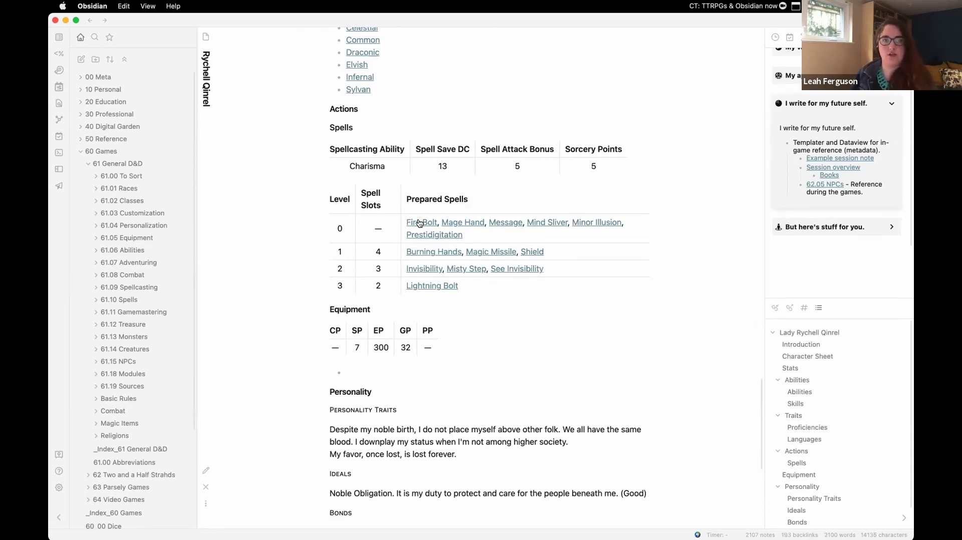
mouse_move(420, 224)
scroll(507, 290, down, 2)
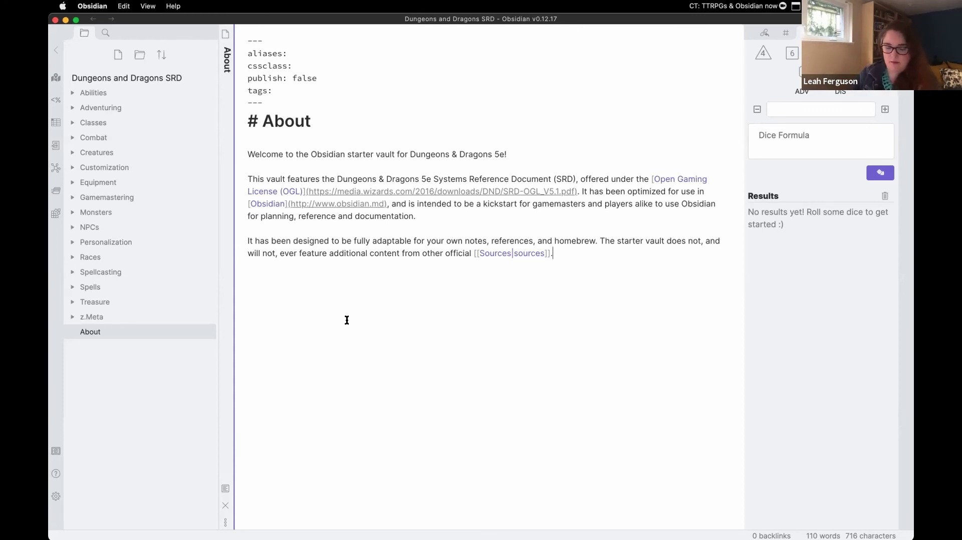
- Show the graph view of the Dungeons and Dragons SRD vault and look through the Monsters - to edit folder inside Monsters
key(super+g)
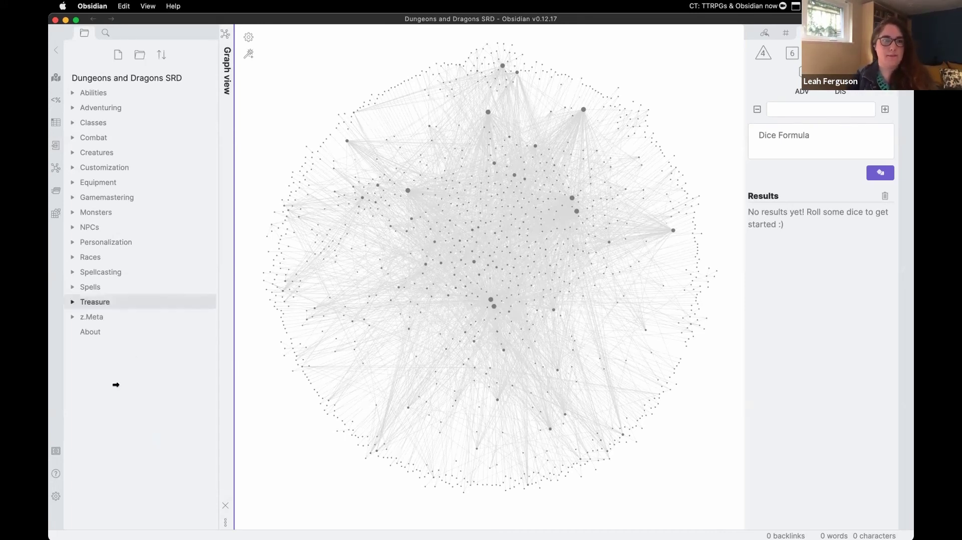
click(74, 213)
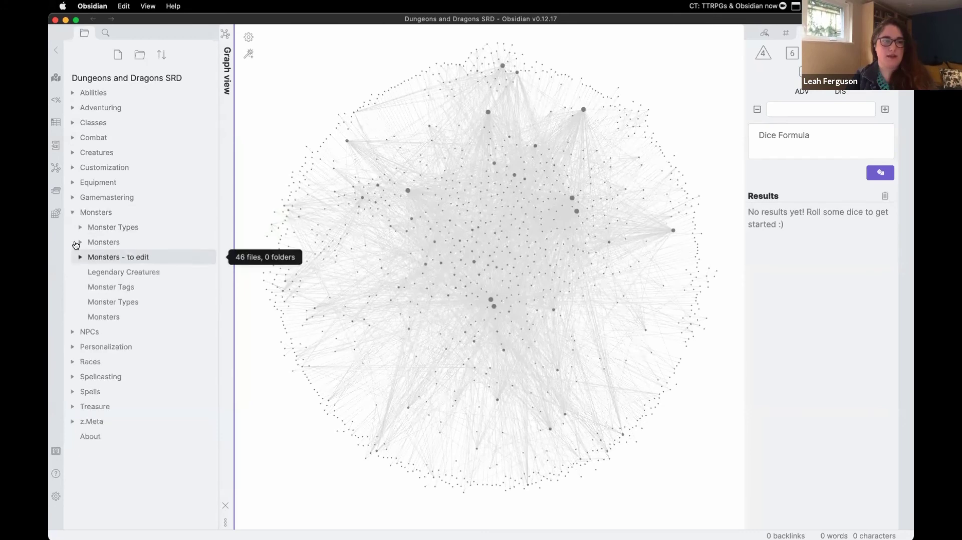
click(93, 258)
scroll(146, 290, down, 15)
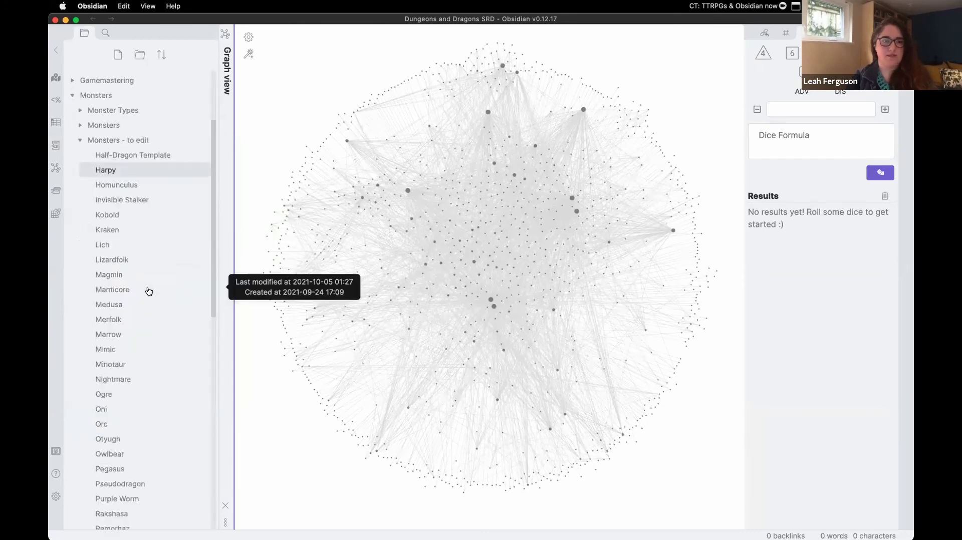
scroll(147, 289, down, 3)
scroll(146, 288, up, 10)
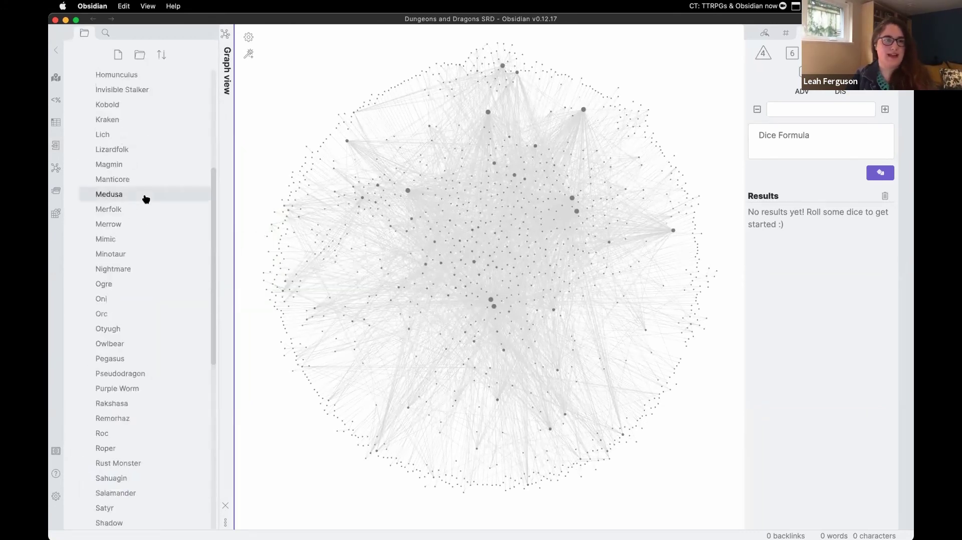
scroll(131, 234, up, 3)
click(79, 257)
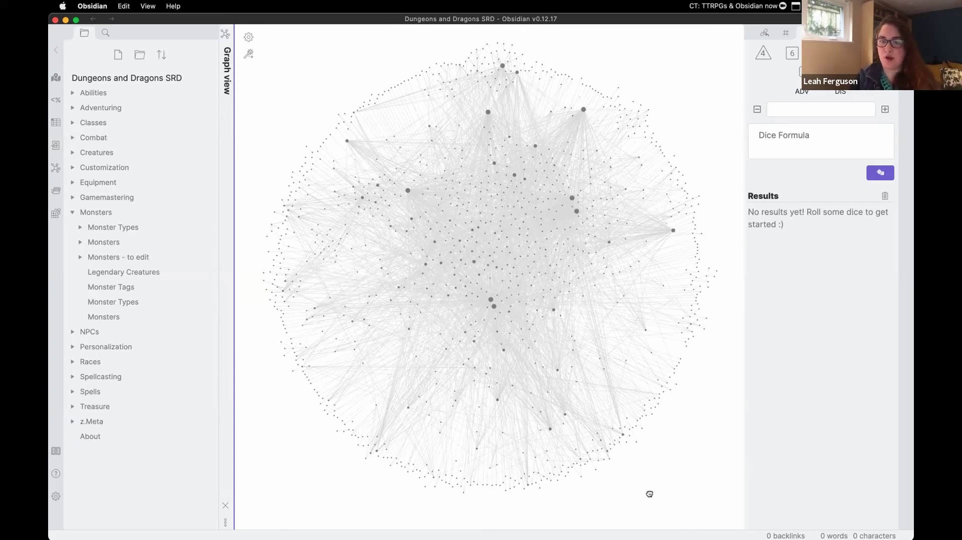
drag(650, 494, 644, 500)
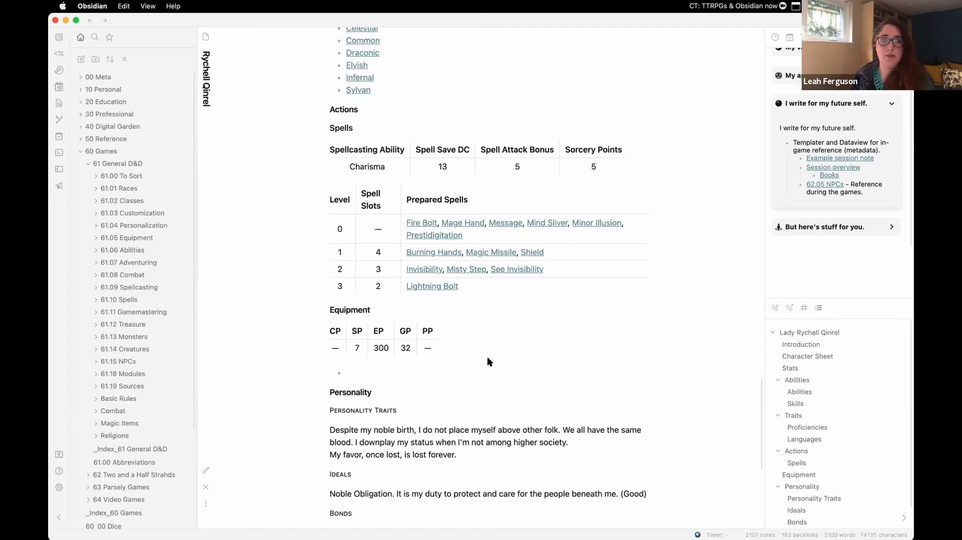
scroll(486, 358, up, 1)
scroll(487, 360, down, 1)
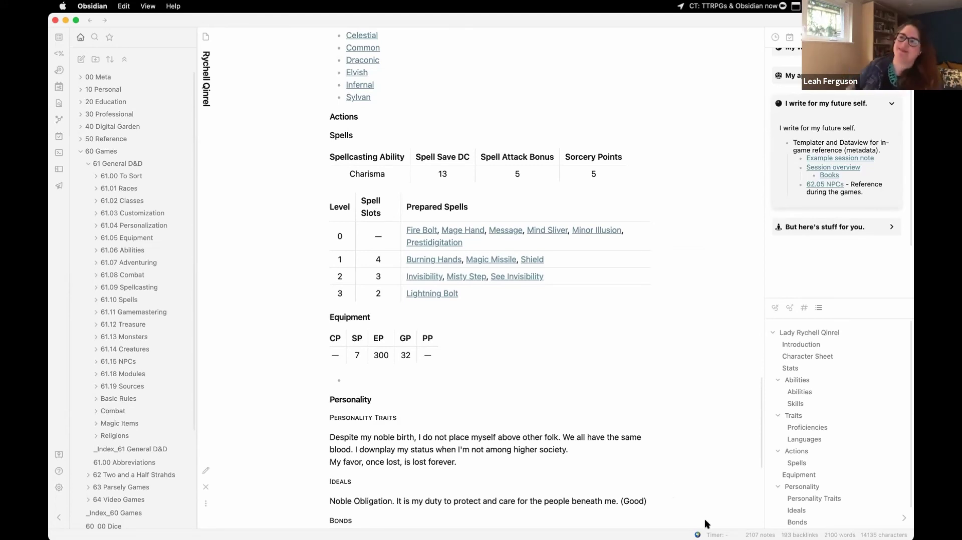
key(super+Tab)
key(super+Tab)
key(super+Tab)
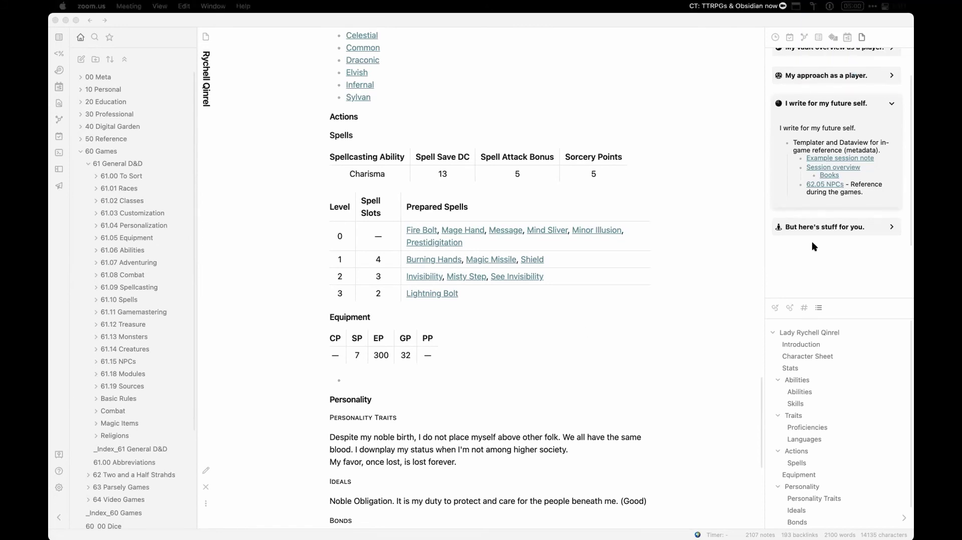
- Expand the "My approach as a player." callout and open its S08_2021-08-29 > ^hailMary block link
click(818, 109)
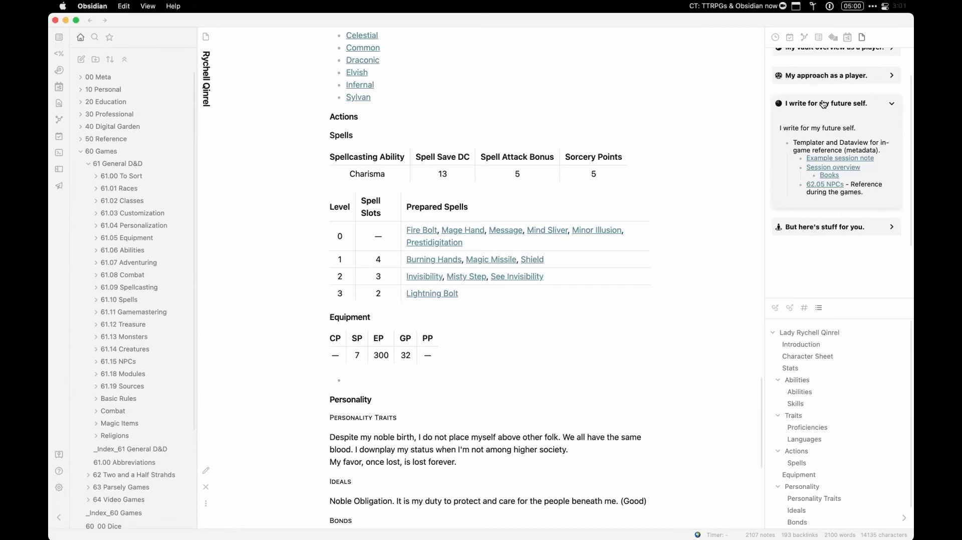
click(847, 76)
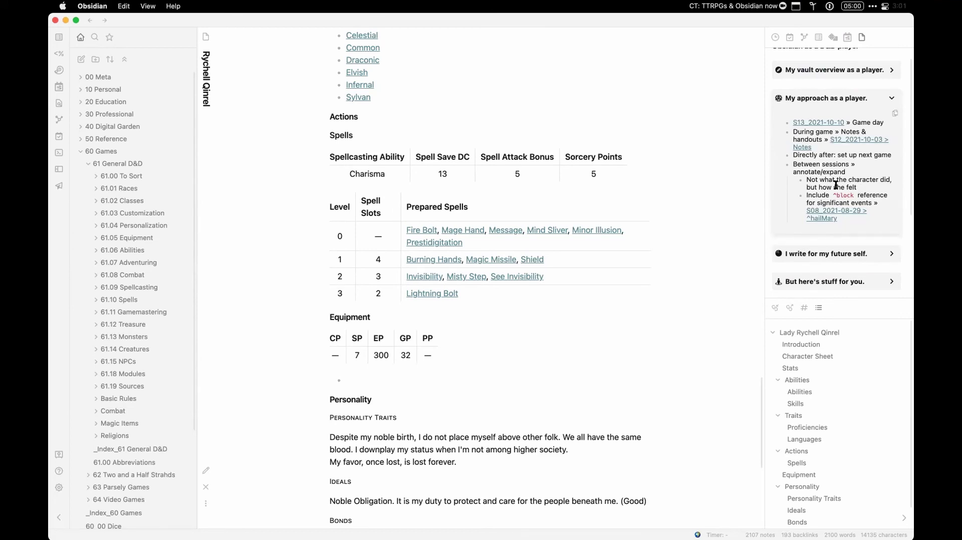
click(827, 211)
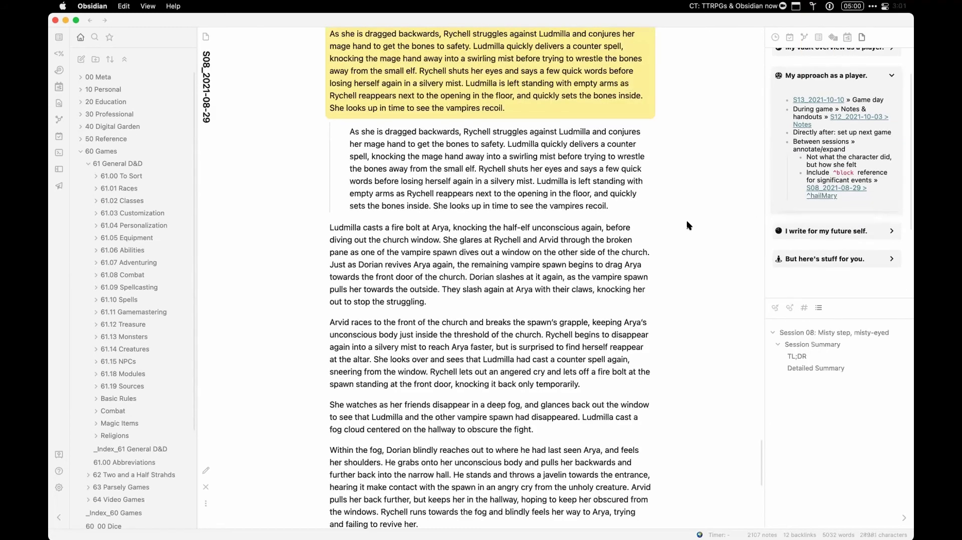
- Switch the S08_2021-08-29 note to editing view and examine the block IDs and the embed around the ^hailMary paragraph
scroll(687, 223, up, 3)
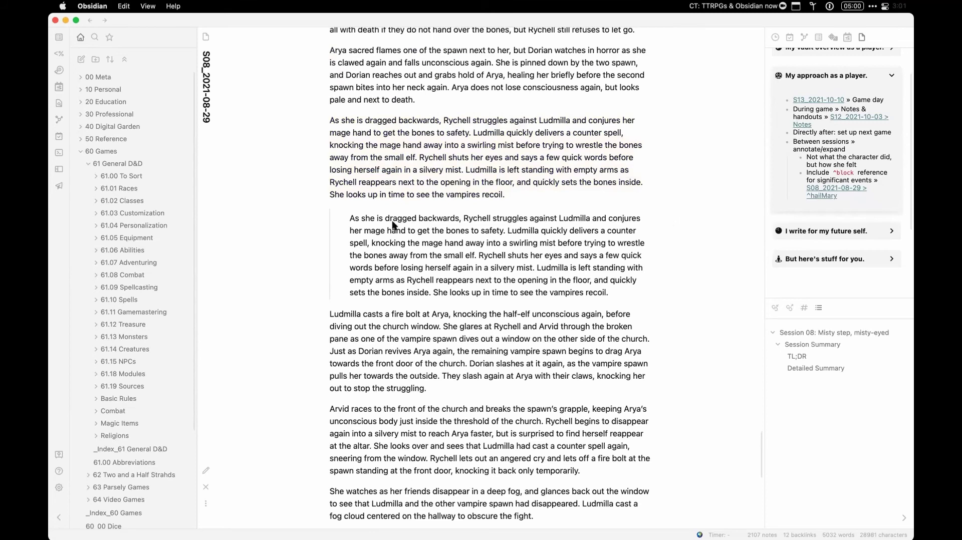
key(super+e)
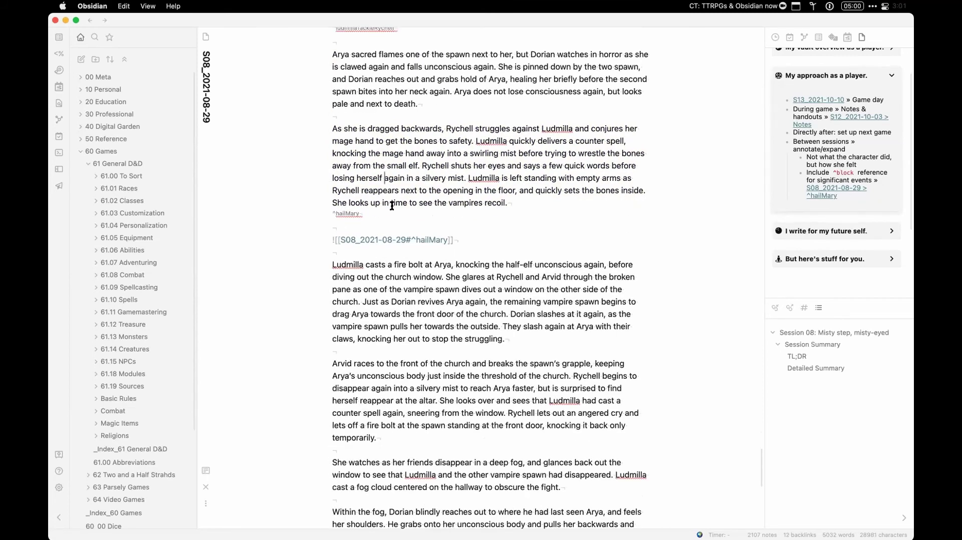
scroll(386, 195, up, 2)
scroll(389, 208, up, 3)
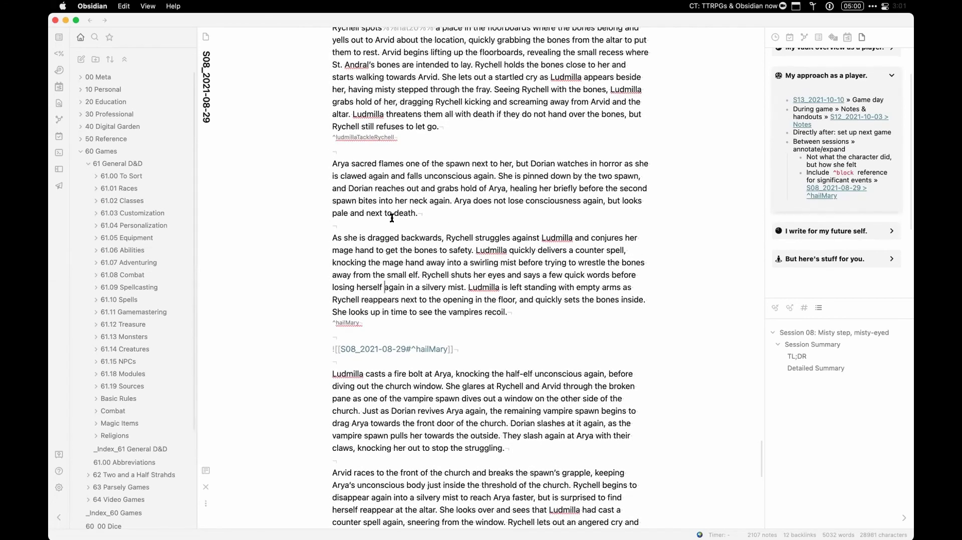
scroll(394, 231, up, 2)
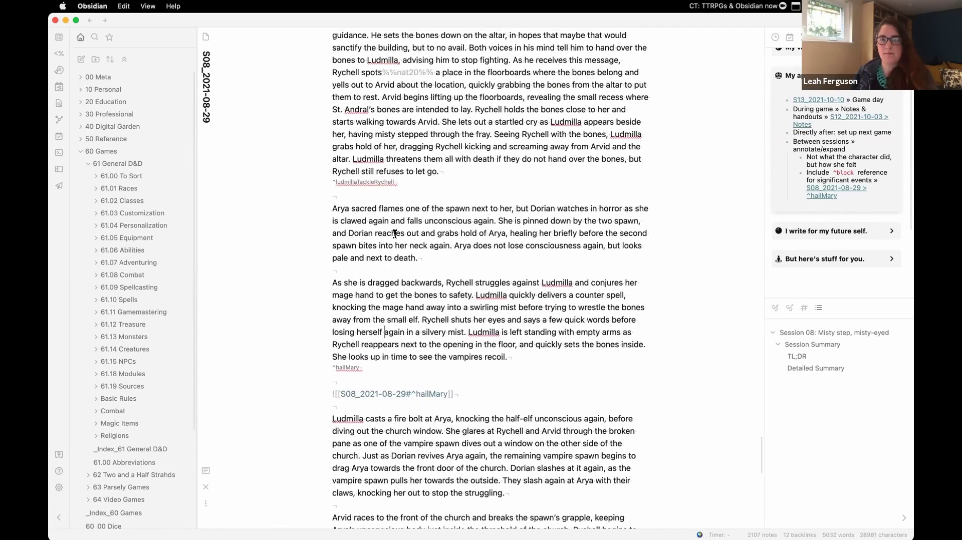
scroll(395, 233, up, 1)
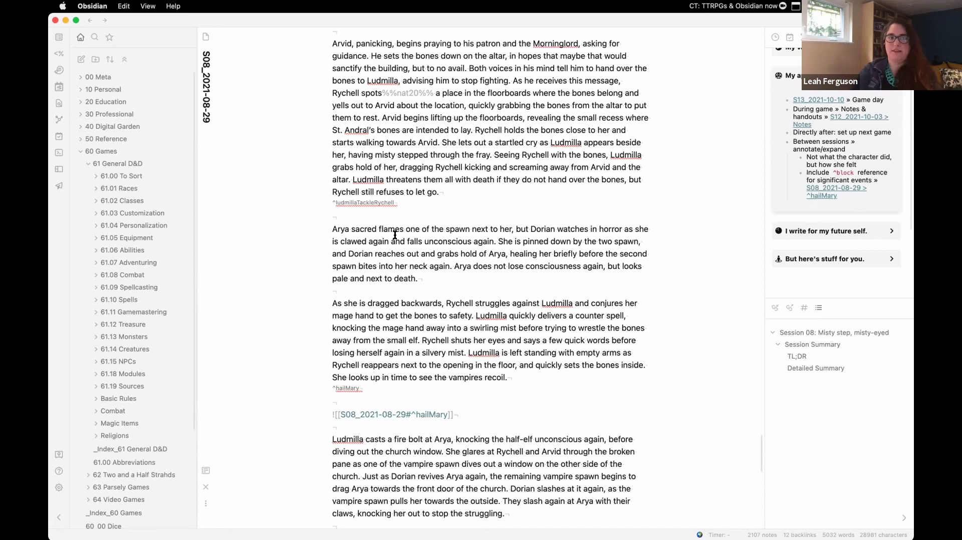
- Replace the hailMary block reference in the S08_2021-08-29 embed with ludmillaIntroduction, filtering the block suggestions by "intro"
triple_click(417, 369)
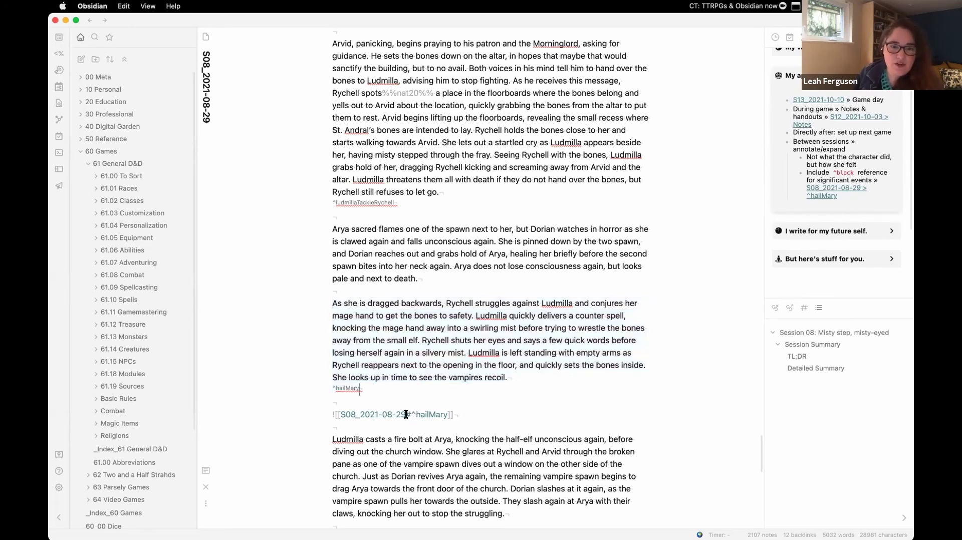
double_click(444, 414)
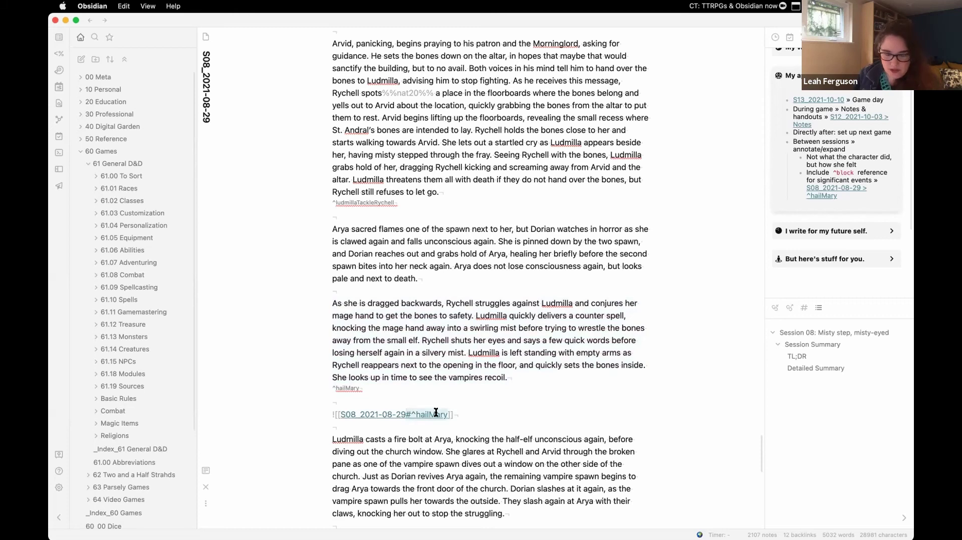
text(^)
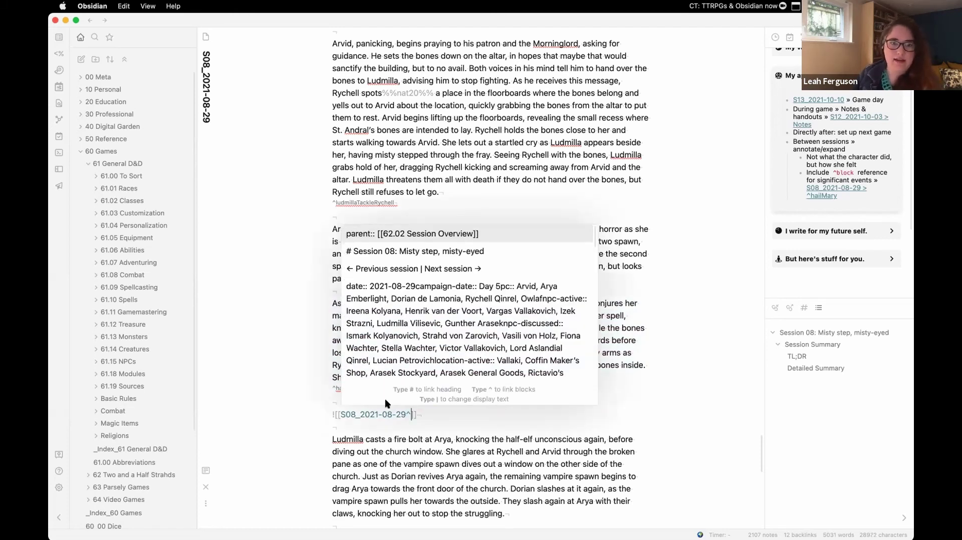
scroll(431, 284, down, 10)
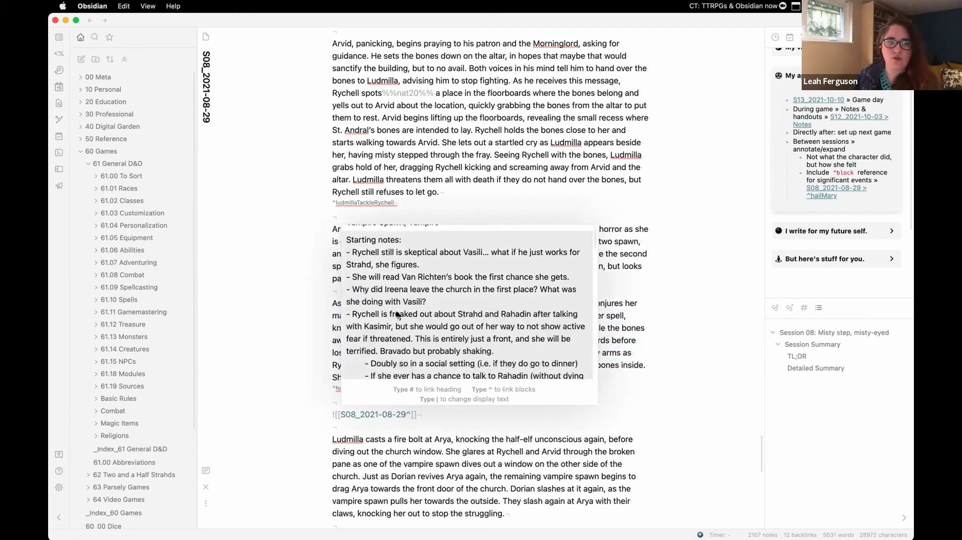
scroll(397, 314, down, 10)
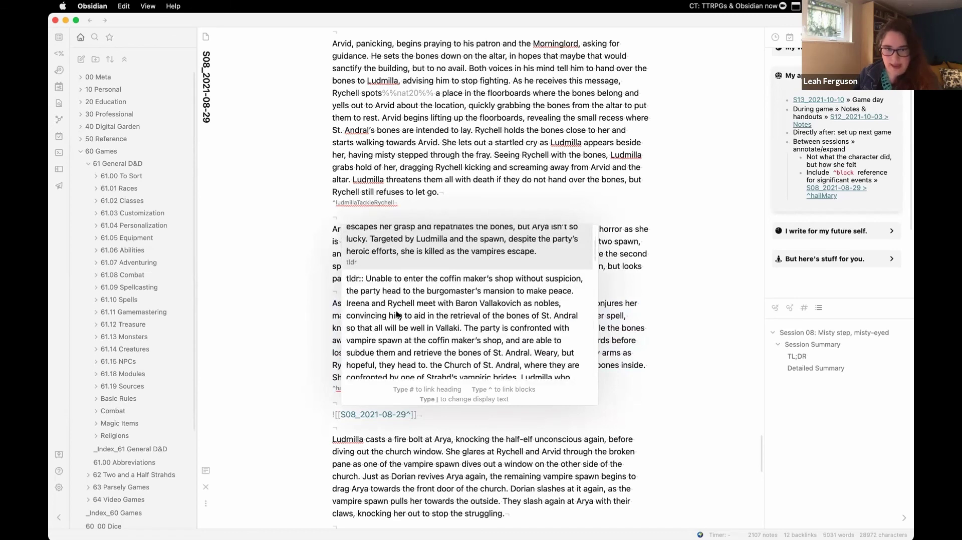
text(intr)
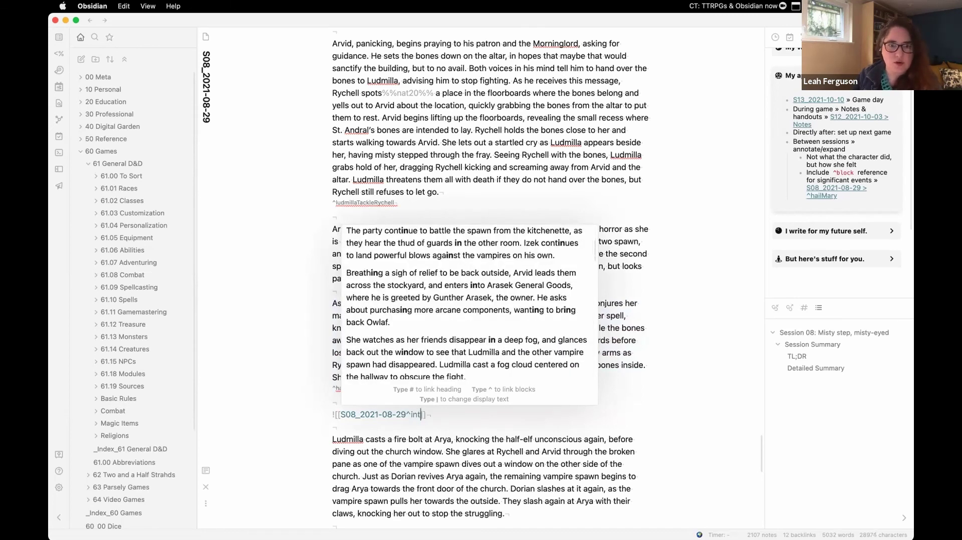
text(o)
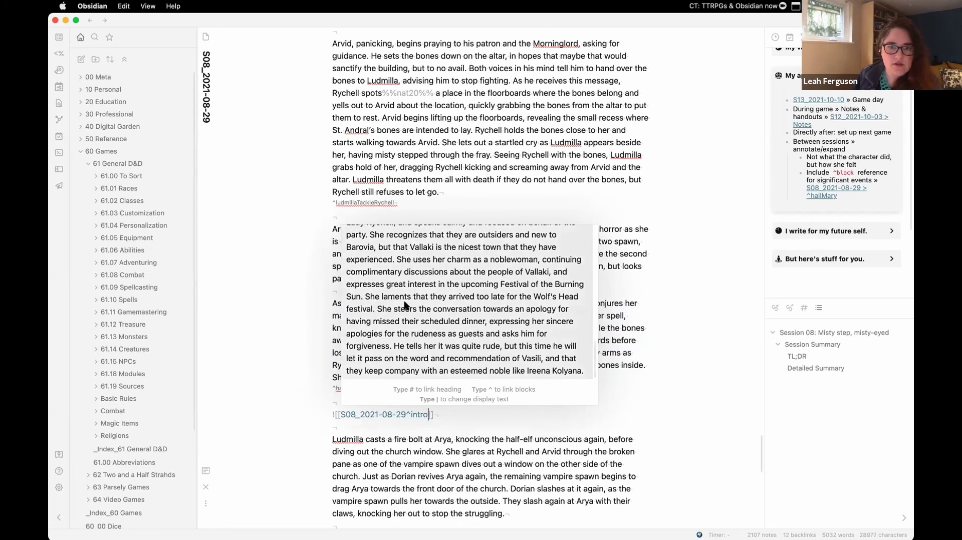
scroll(386, 315, down, 4)
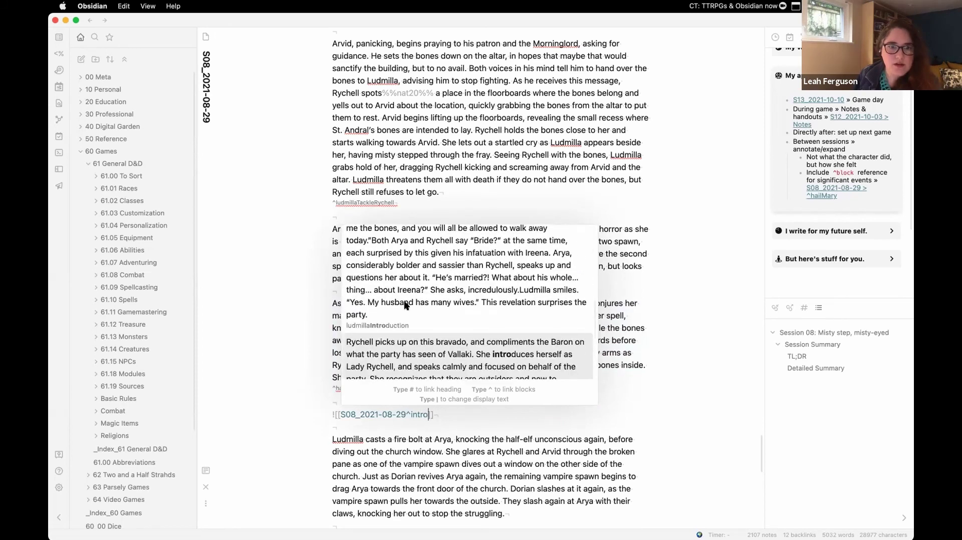
click(377, 324)
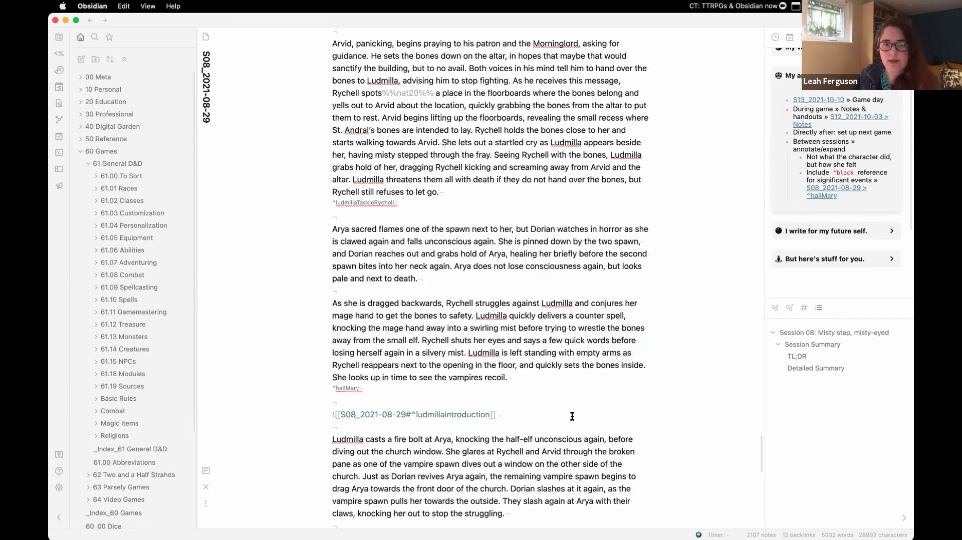